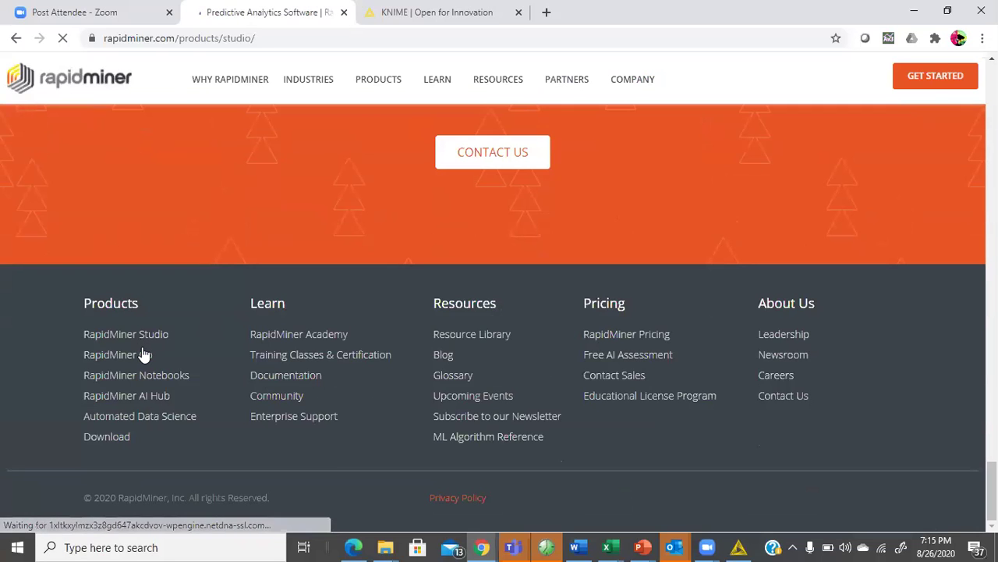
# Look through the RapidMiner Studio product page, from the visual workflow designer down to the feature, download and pricing links.
pyautogui.scroll(-5, 324, 376)
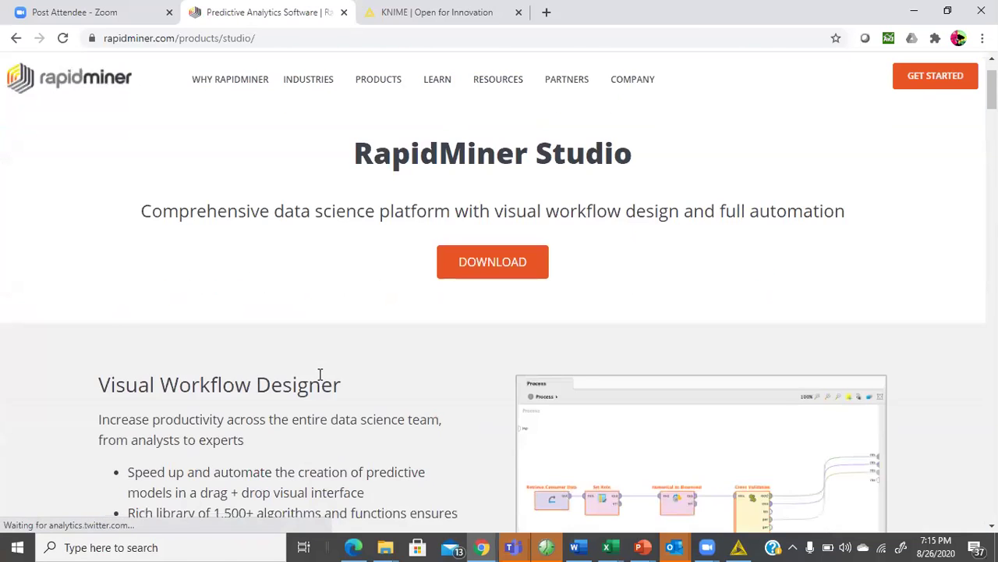
pyautogui.scroll(-9, 318, 380)
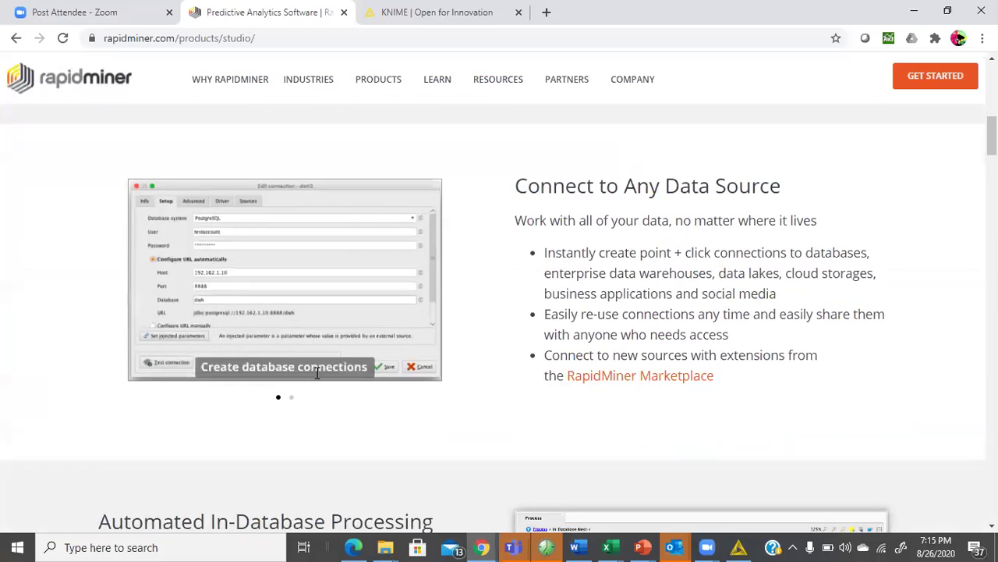
pyautogui.scroll(-3, 317, 367)
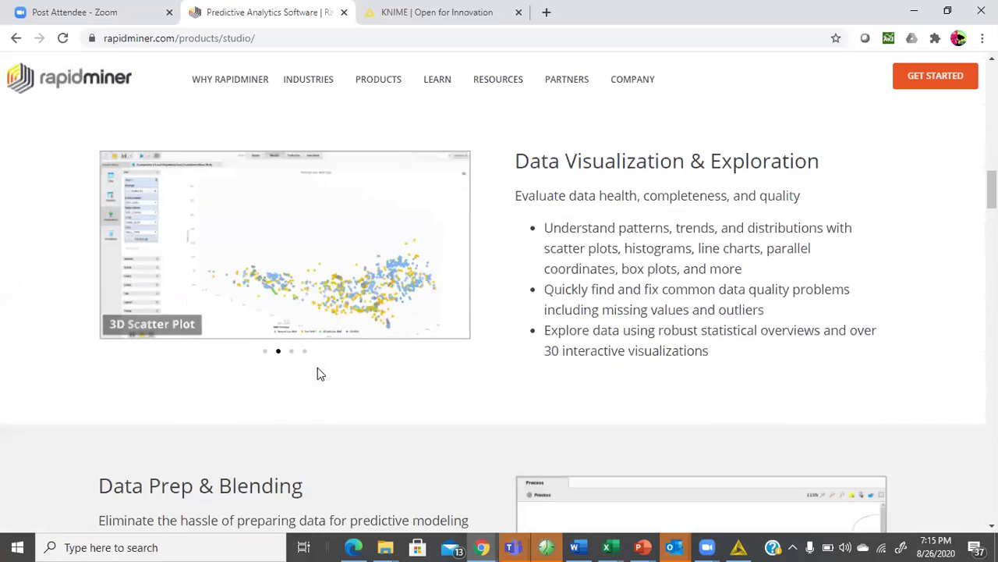
pyautogui.scroll(-3, 320, 366)
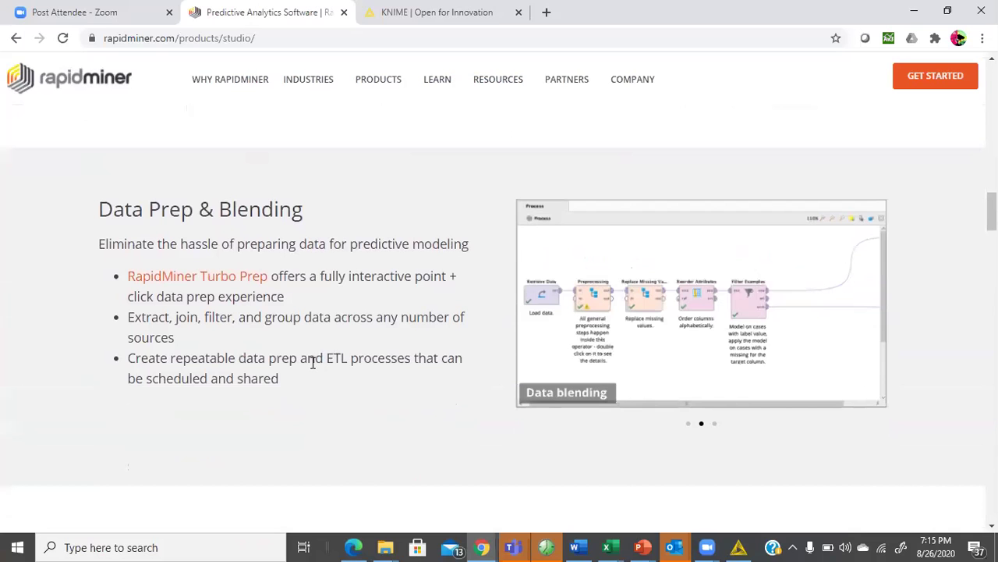
pyautogui.scroll(-8, 293, 345)
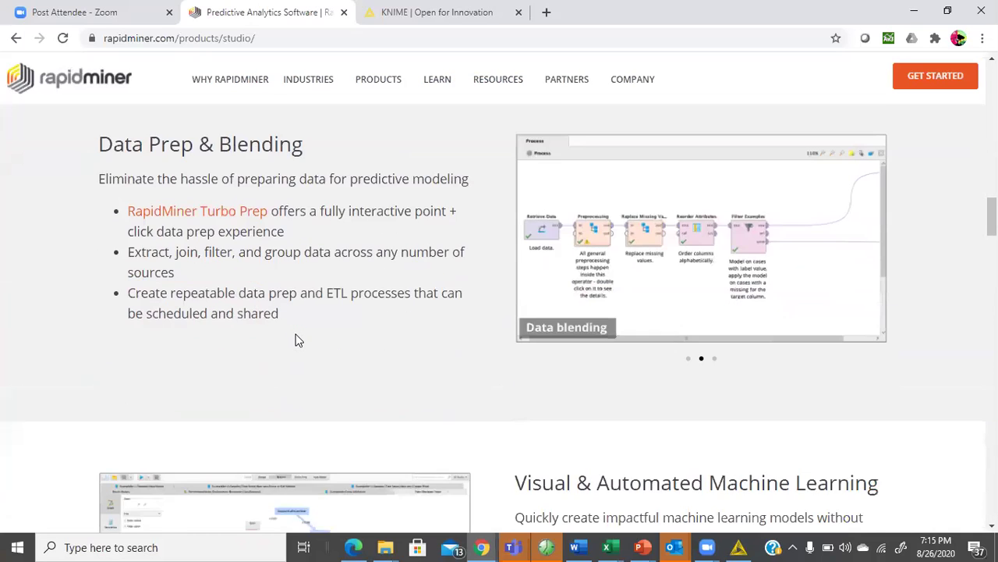
pyautogui.scroll(-10, 301, 344)
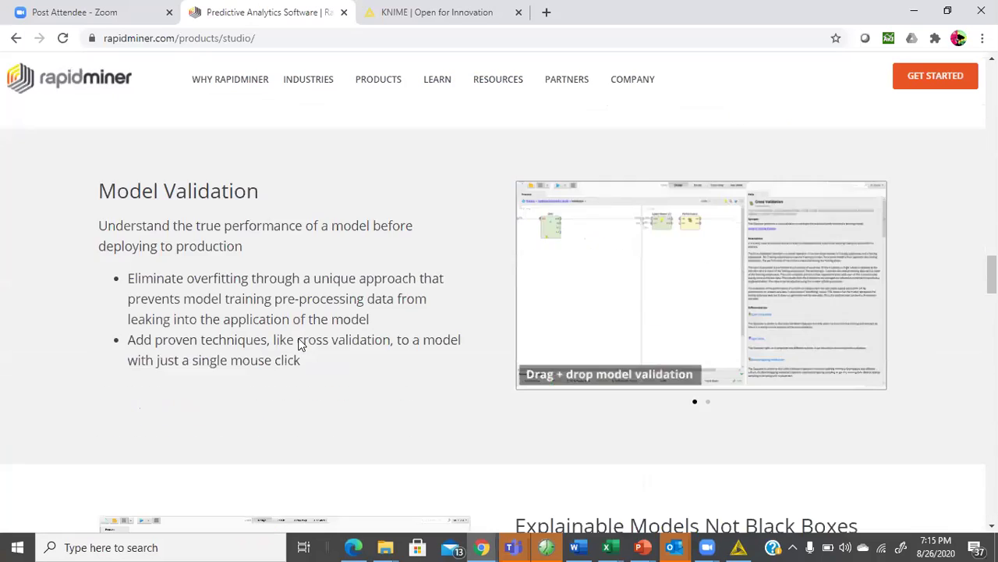
pyautogui.scroll(-15, 299, 344)
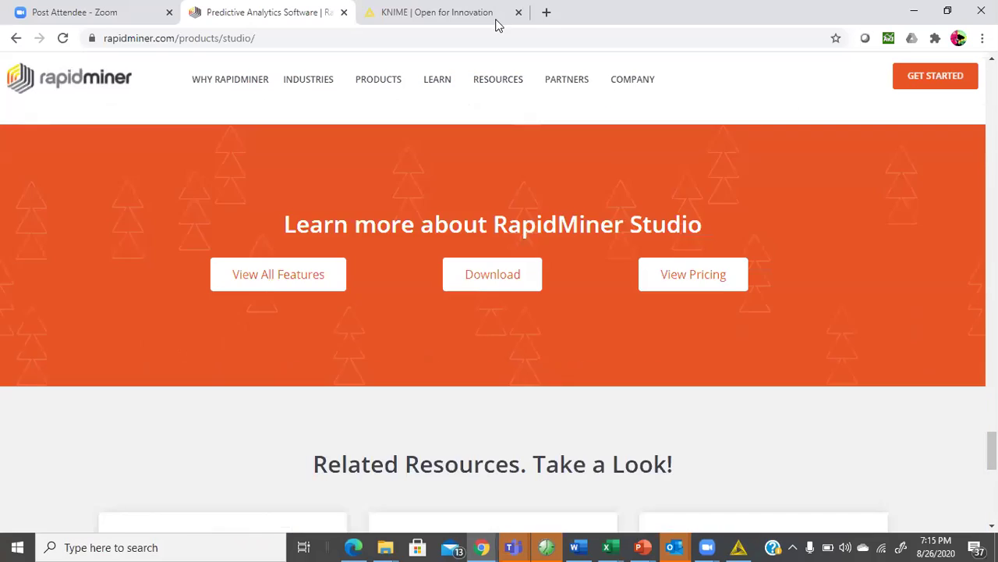
# Switch to the open KNIME website and examine its home page, including the Analytics Platform and Server sections.
pyautogui.click(437, 10)
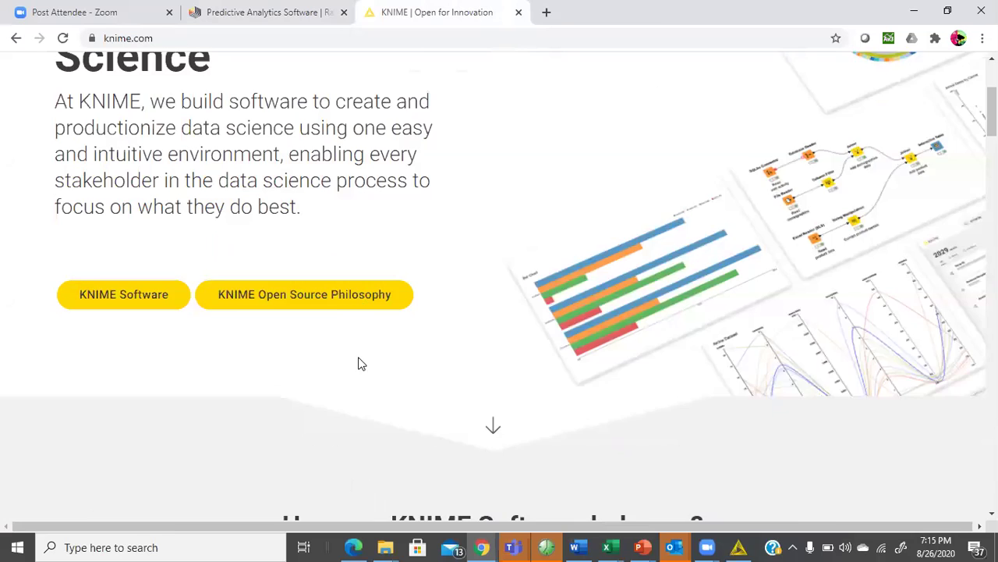
pyautogui.scroll(3, 361, 364)
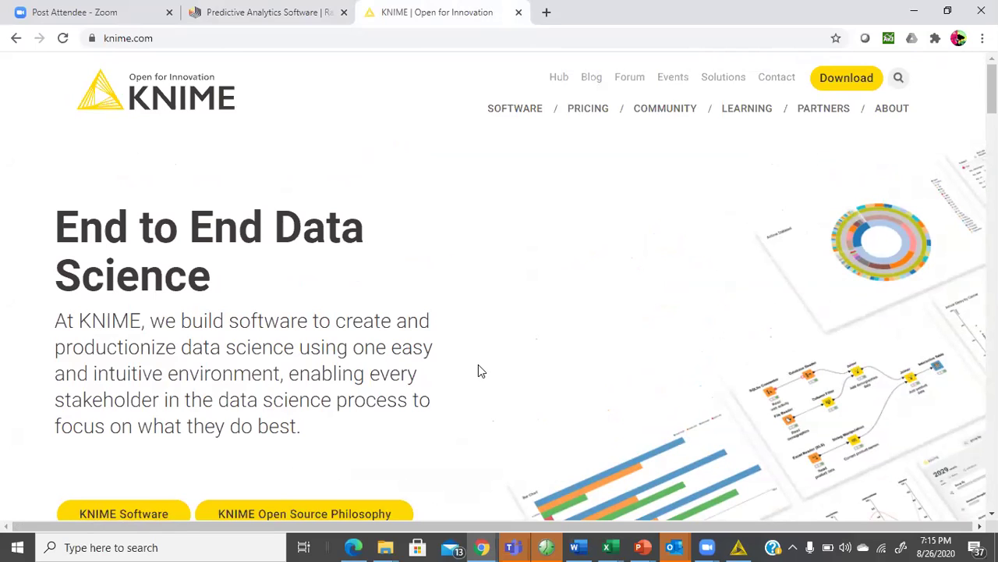
pyautogui.scroll(-1, 325, 374)
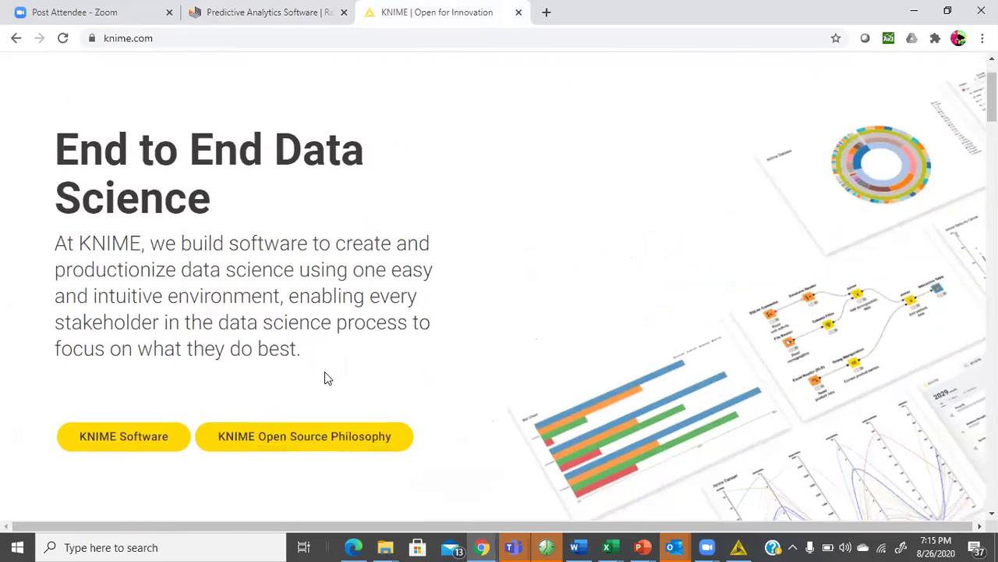
pyautogui.scroll(-8, 326, 378)
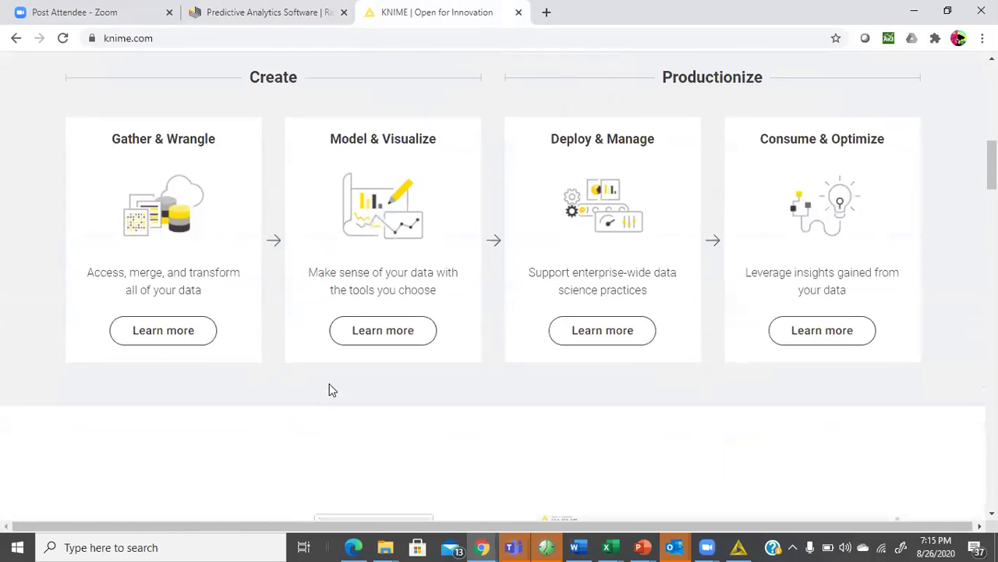
pyautogui.scroll(4, 334, 376)
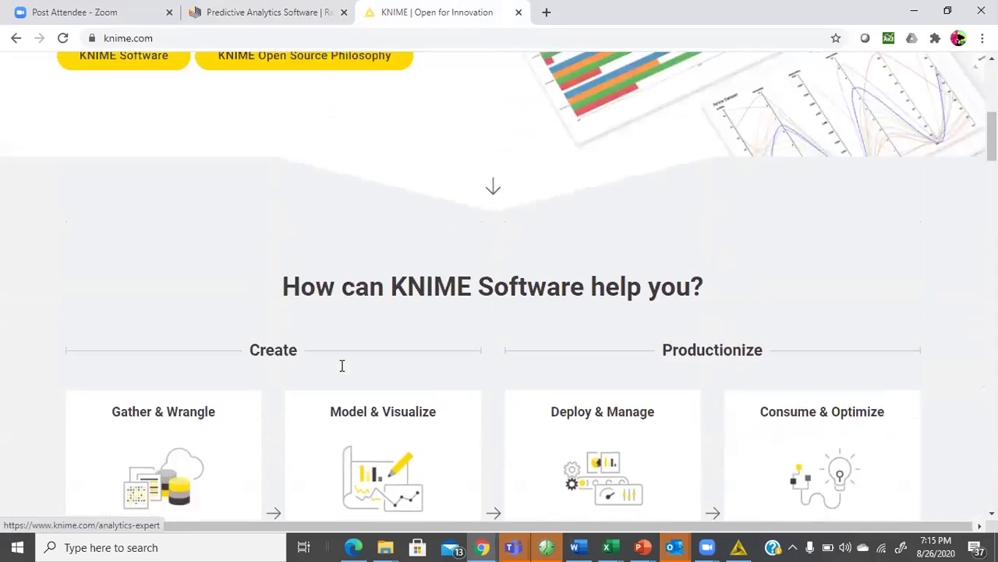
pyautogui.scroll(6, 342, 365)
pyautogui.scroll(-4, 359, 319)
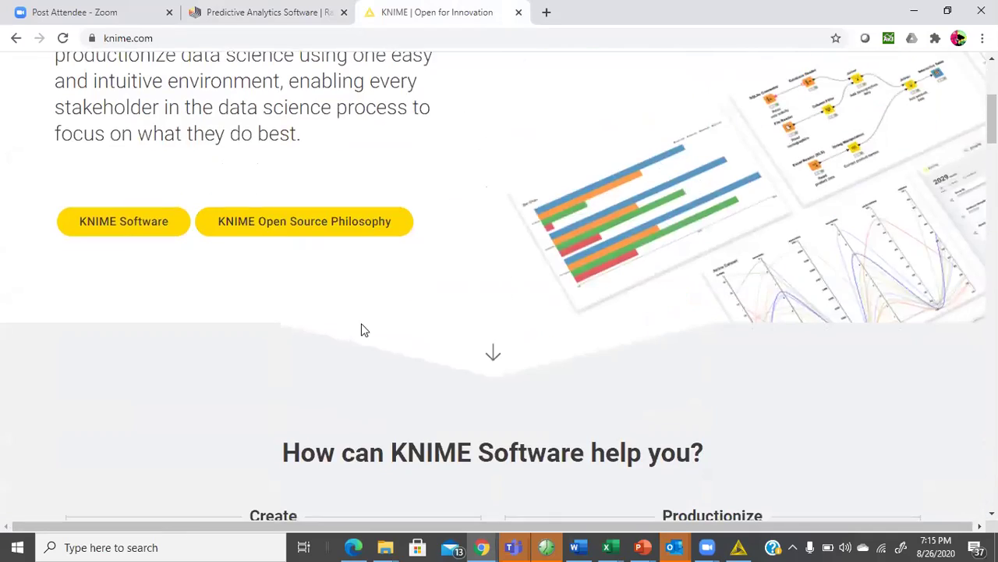
pyautogui.scroll(-15, 363, 335)
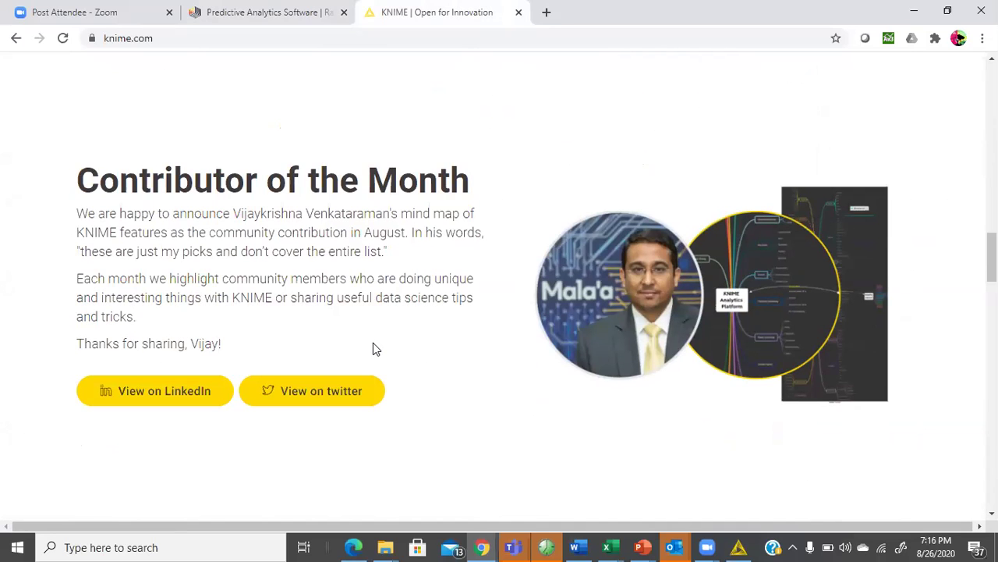
pyautogui.scroll(-4, 378, 355)
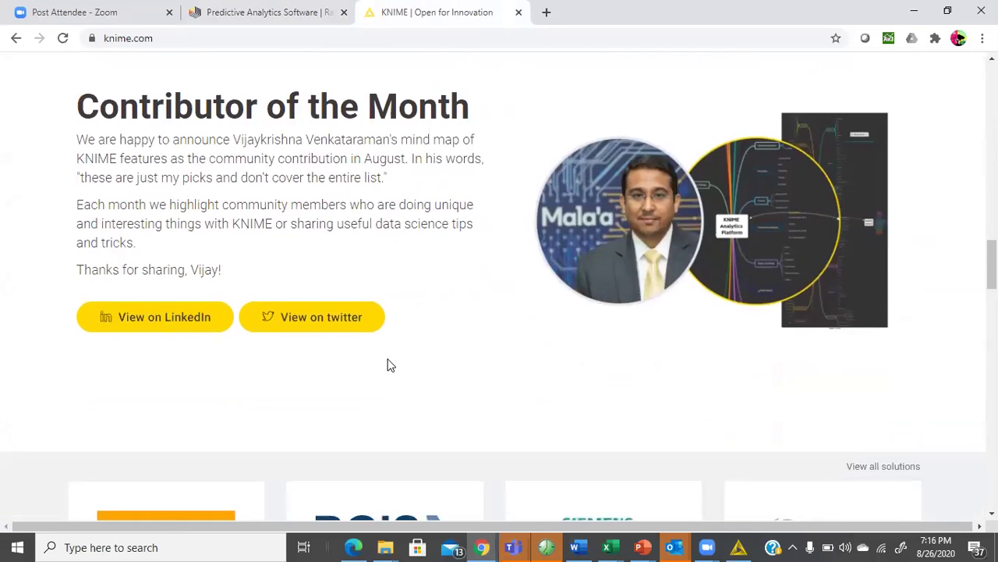
pyautogui.scroll(-2, 388, 363)
pyautogui.scroll(6, 388, 361)
pyautogui.scroll(10, 430, 363)
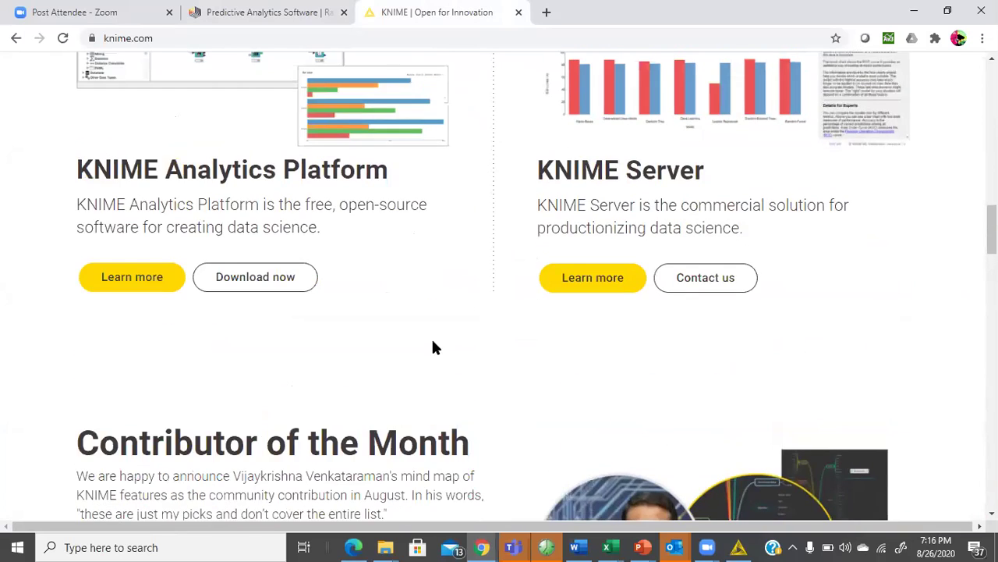
pyautogui.scroll(10, 710, 125)
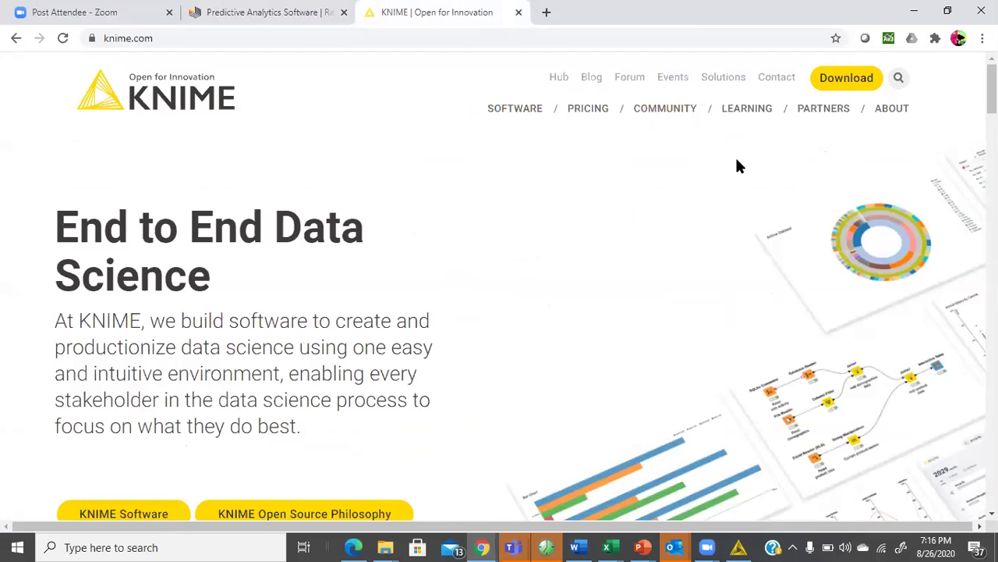
# Open the KNIME software overview and examine the Analytics Platform, Server, use-case and cloud sections.
pyautogui.click(540, 119)
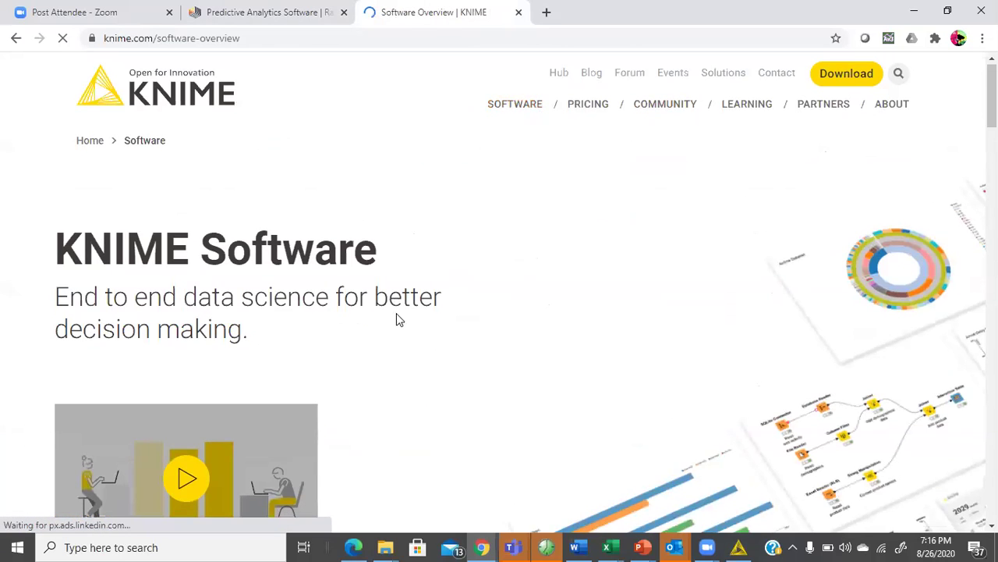
pyautogui.scroll(-10, 405, 323)
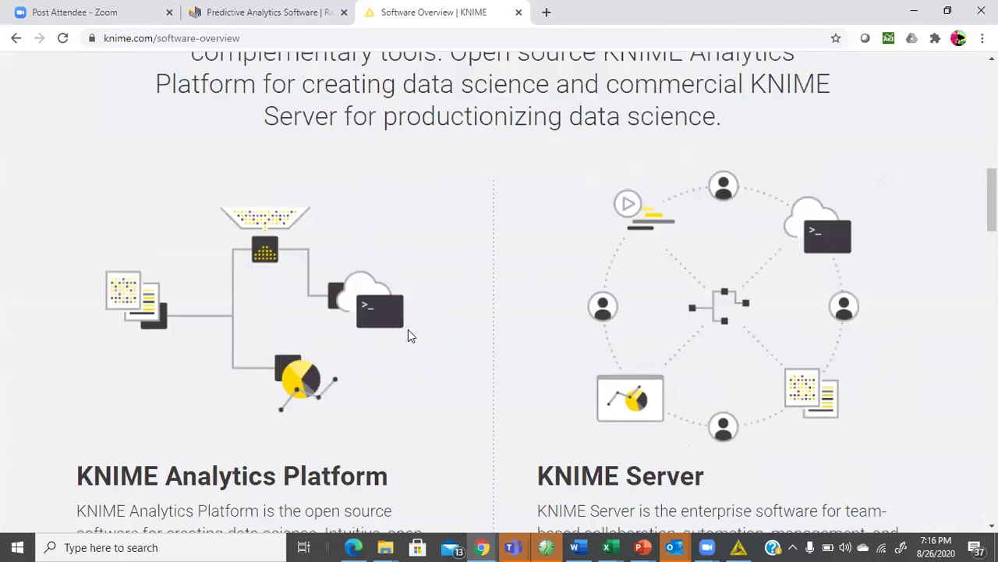
pyautogui.scroll(-4, 257, 336)
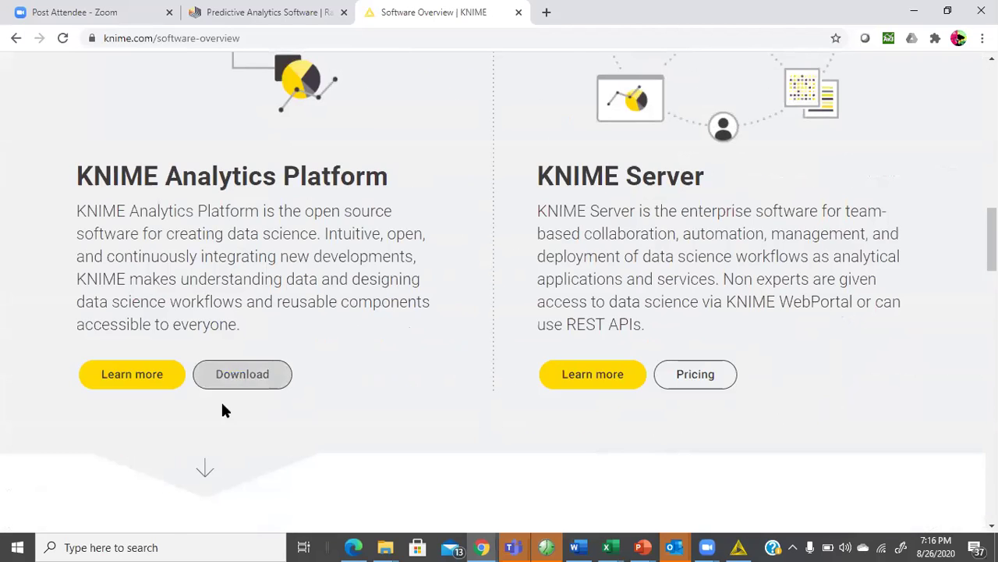
pyautogui.scroll(-12, 269, 305)
pyautogui.scroll(1, 319, 314)
pyautogui.scroll(-2, 323, 330)
pyautogui.scroll(4, 323, 325)
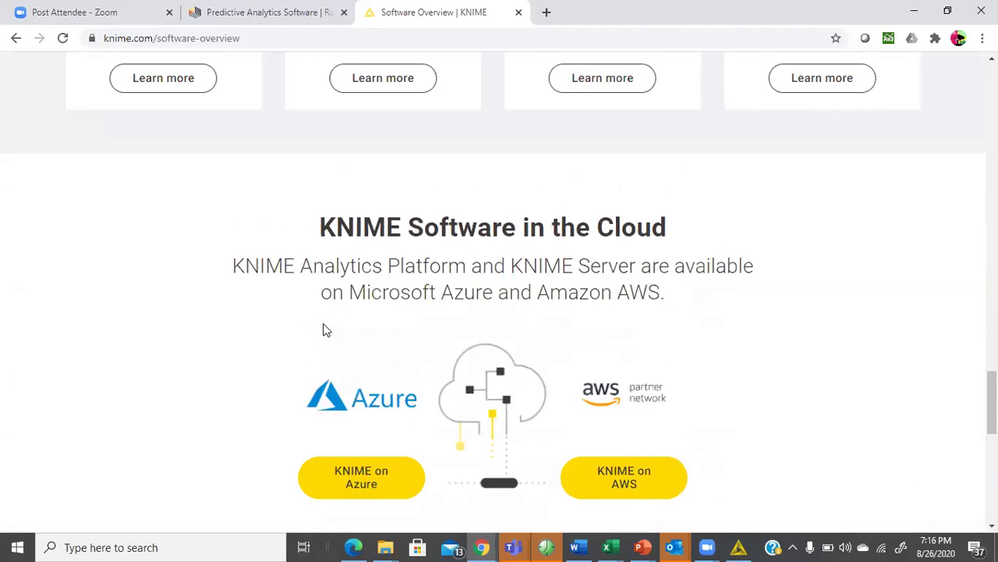
pyautogui.scroll(7, 323, 325)
pyautogui.scroll(-3, 328, 323)
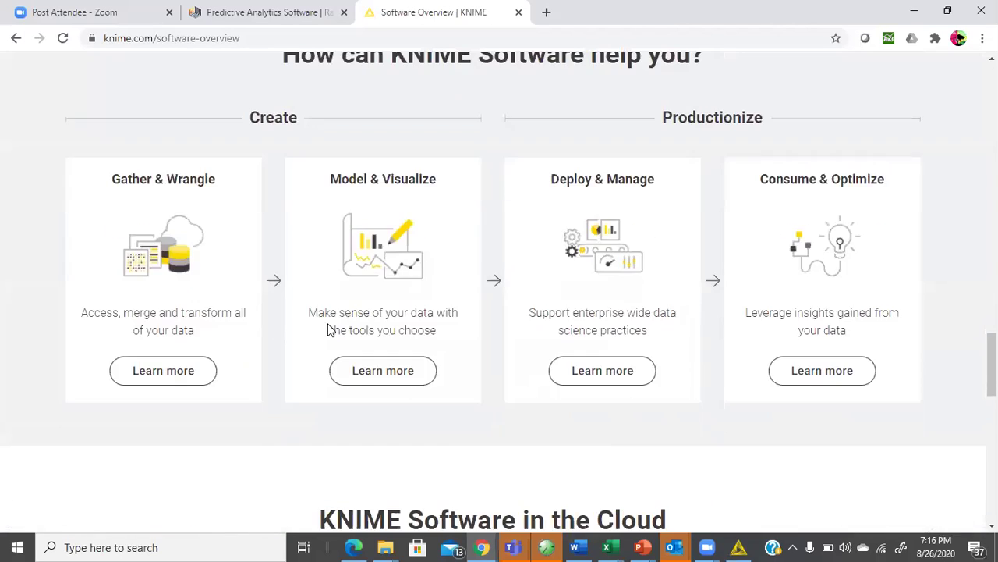
pyautogui.scroll(-5, 328, 329)
pyautogui.scroll(-3, 382, 363)
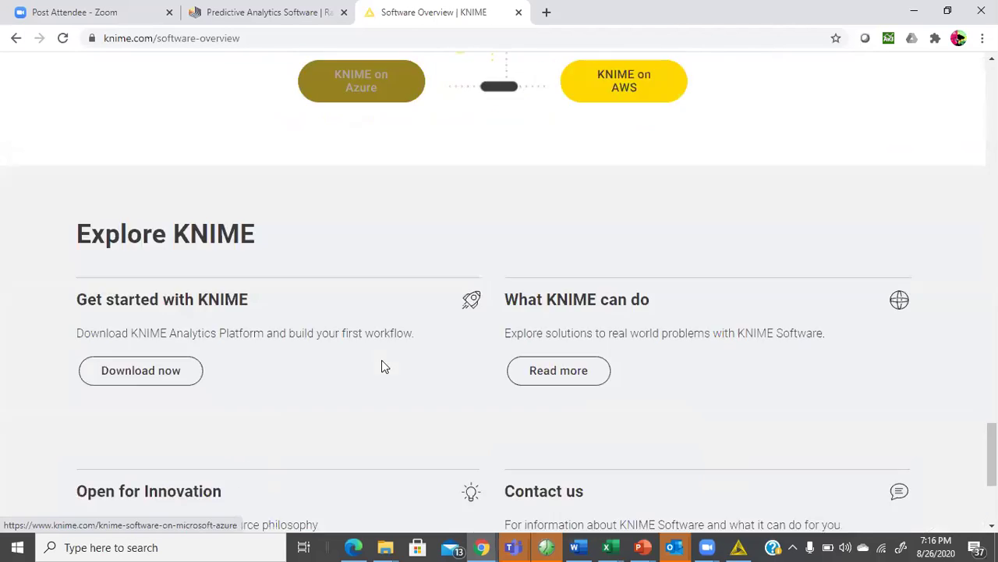
# Open the KNIME Analytics Platform download page and skip the registration form to reach the Download KNIME stage.
pyautogui.scroll(13, 381, 362)
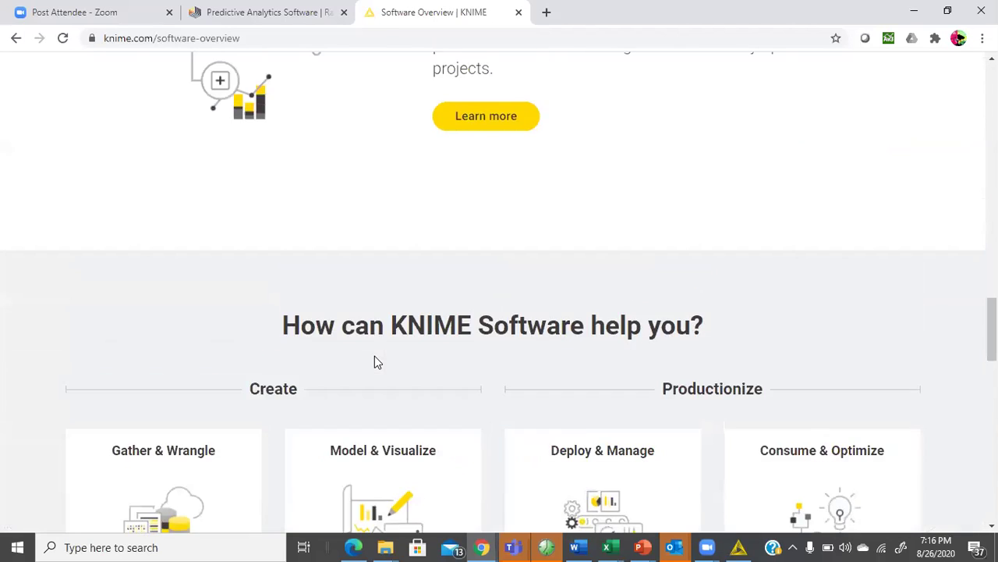
pyautogui.scroll(10, 374, 361)
pyautogui.click(260, 440)
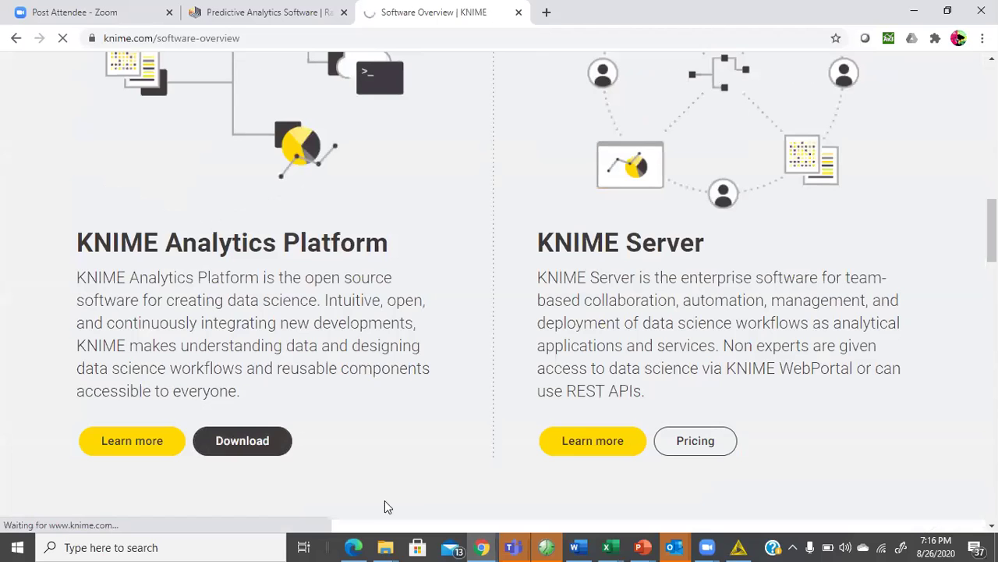
pyautogui.scroll(-1, 374, 387)
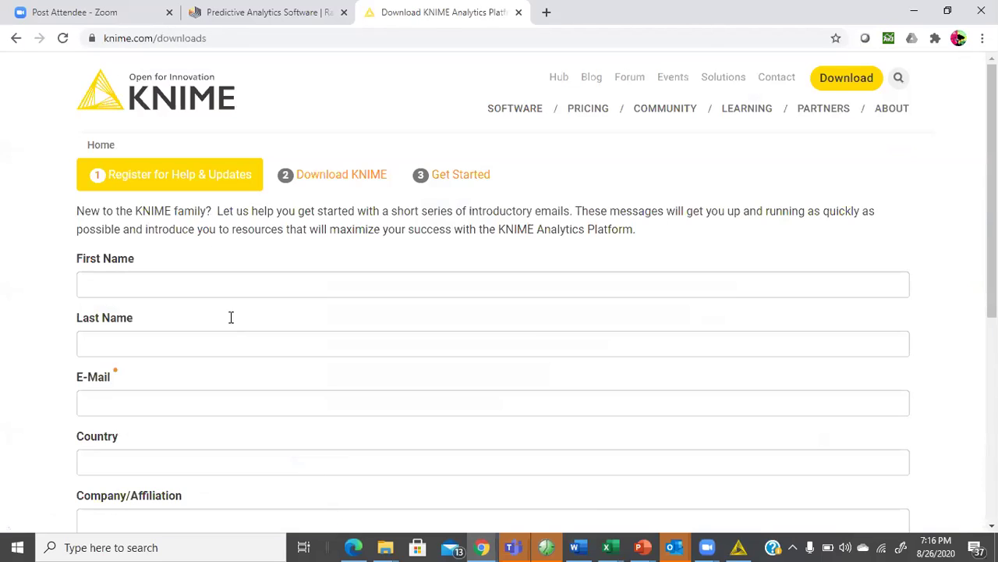
pyautogui.scroll(-1, 289, 218)
pyautogui.click(345, 104)
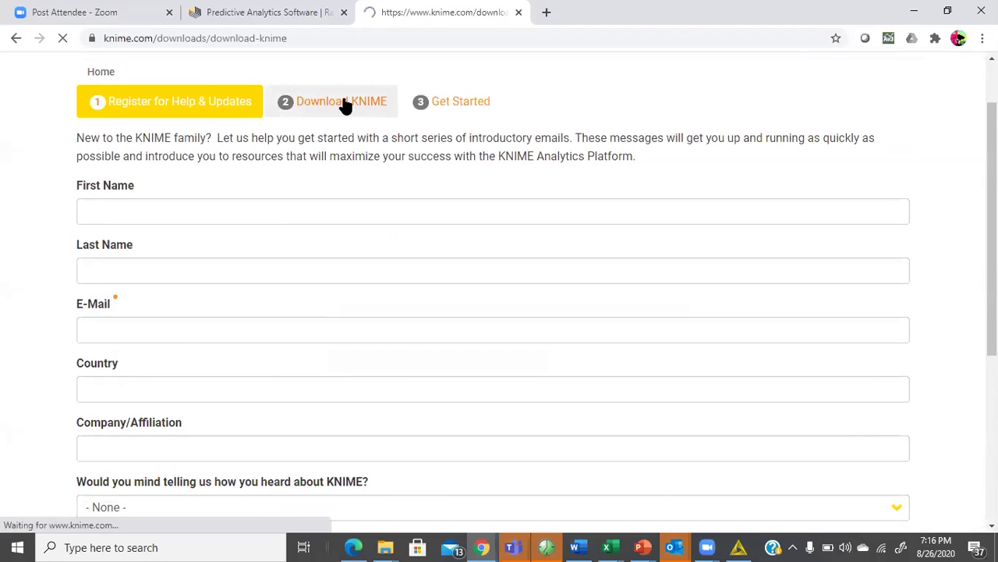
# Review the KNIME 4.2.0 download options for Windows, Linux and Mac.
pyautogui.scroll(-2, 334, 338)
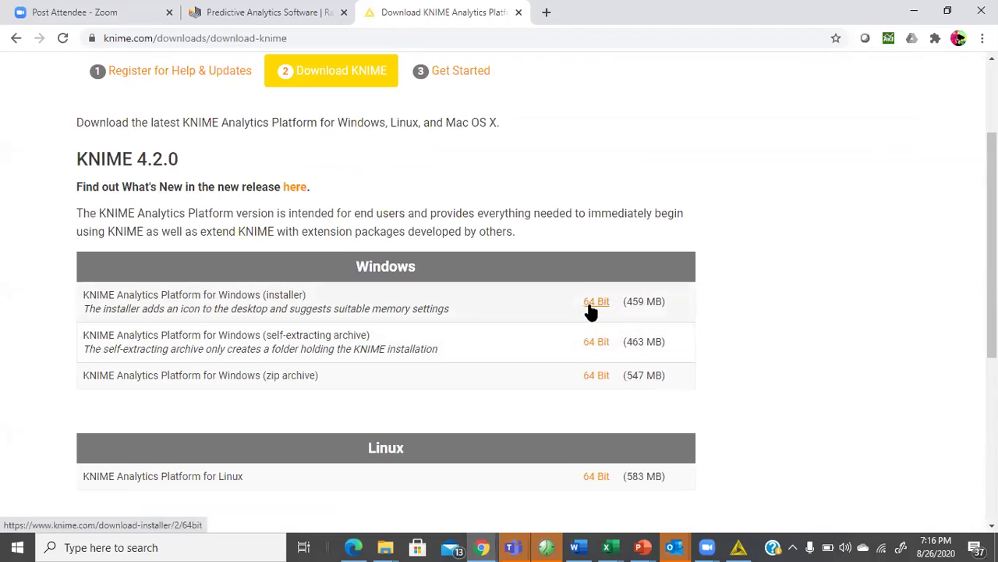
pyautogui.scroll(-4, 357, 397)
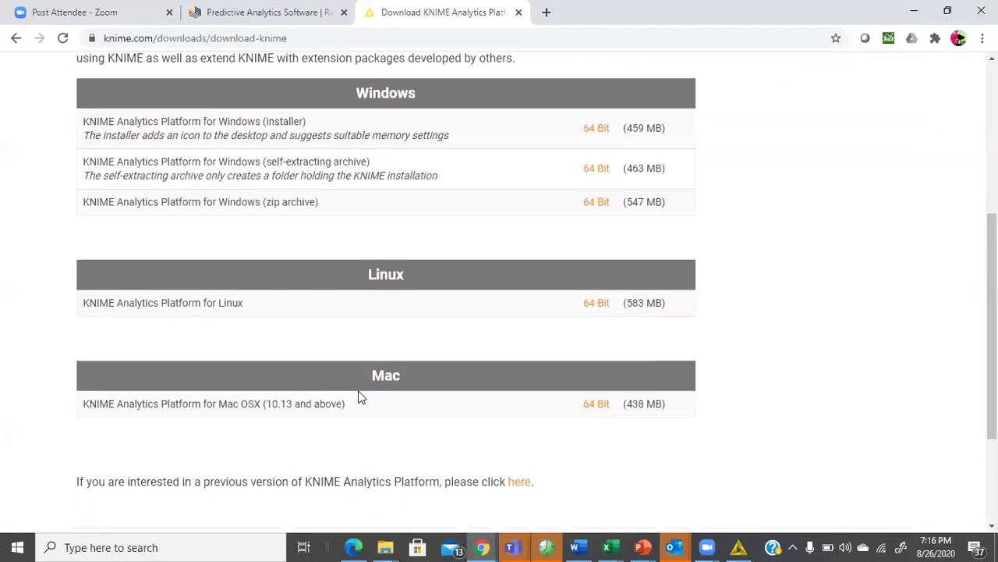
pyautogui.scroll(4, 399, 387)
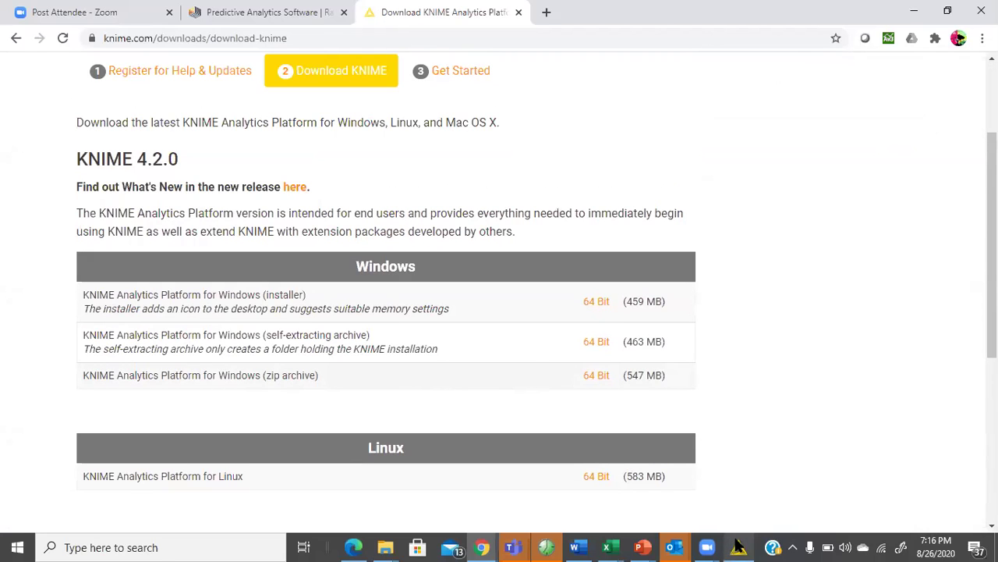
# Switch to the KNIME Analytics Platform application and look over its welcome page.
pyautogui.click(738, 546)
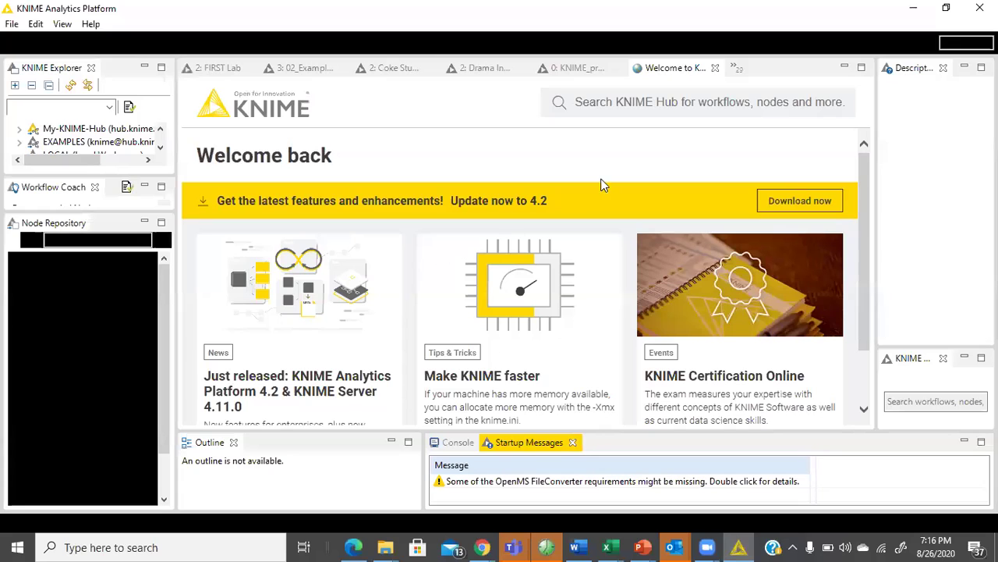
pyautogui.click(864, 346)
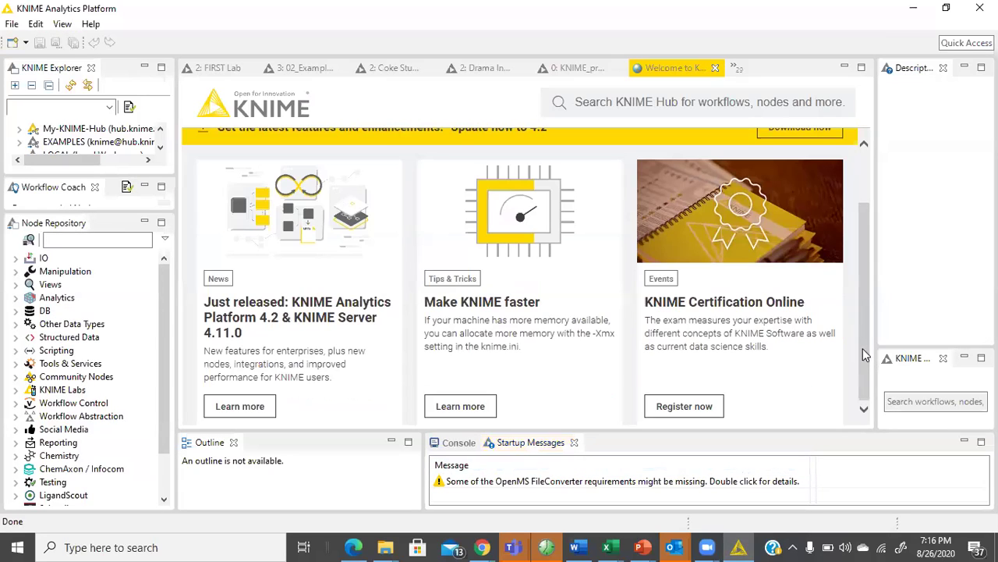
pyautogui.moveTo(864, 345); pyautogui.dragTo(894, 225)
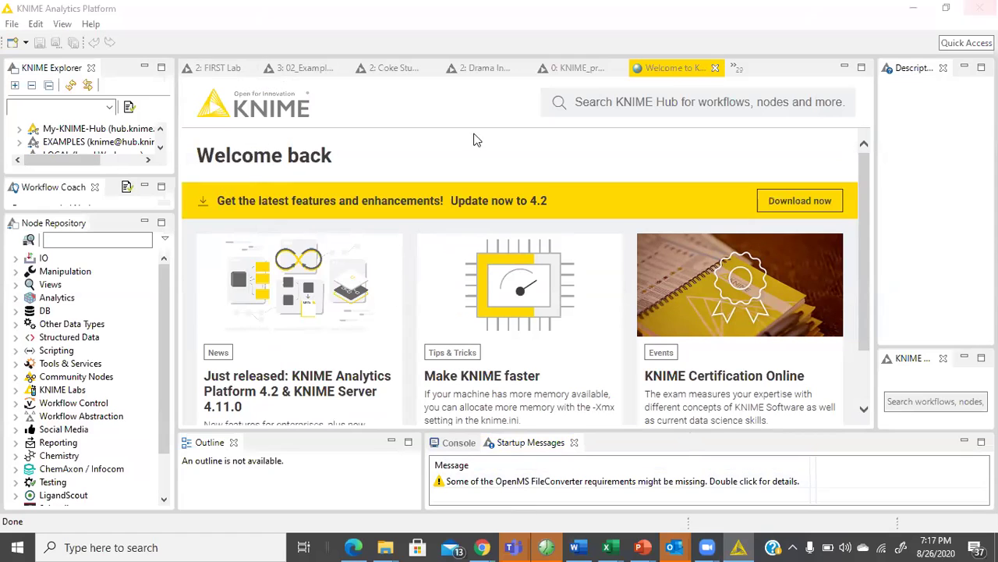
# Widen the column holding KNIME Explorer and Node Repository, and make KNIME Explorer taller to show more local workflows.
pyautogui.moveTo(178, 181); pyautogui.dragTo(327, 164)
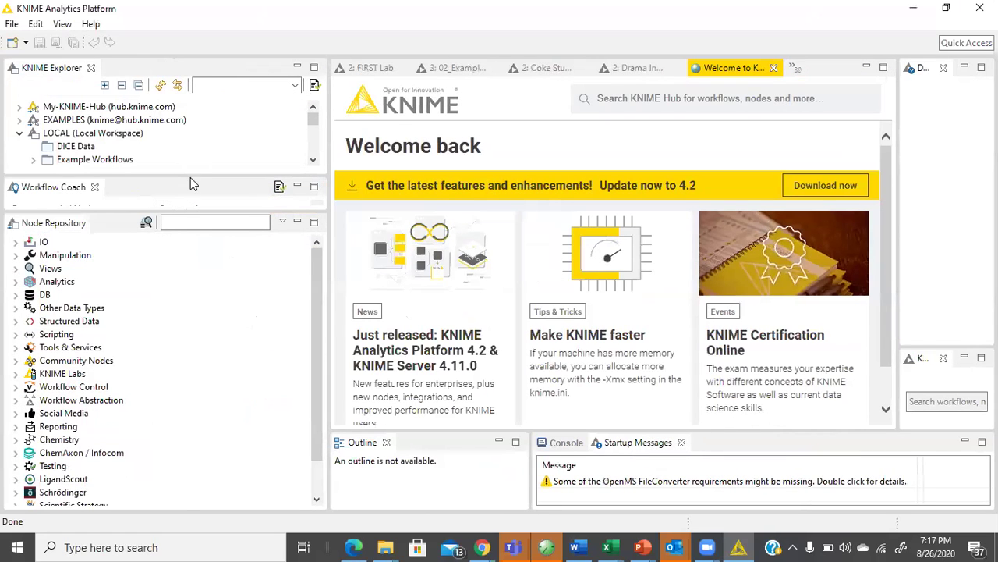
pyautogui.moveTo(192, 174); pyautogui.dragTo(200, 265)
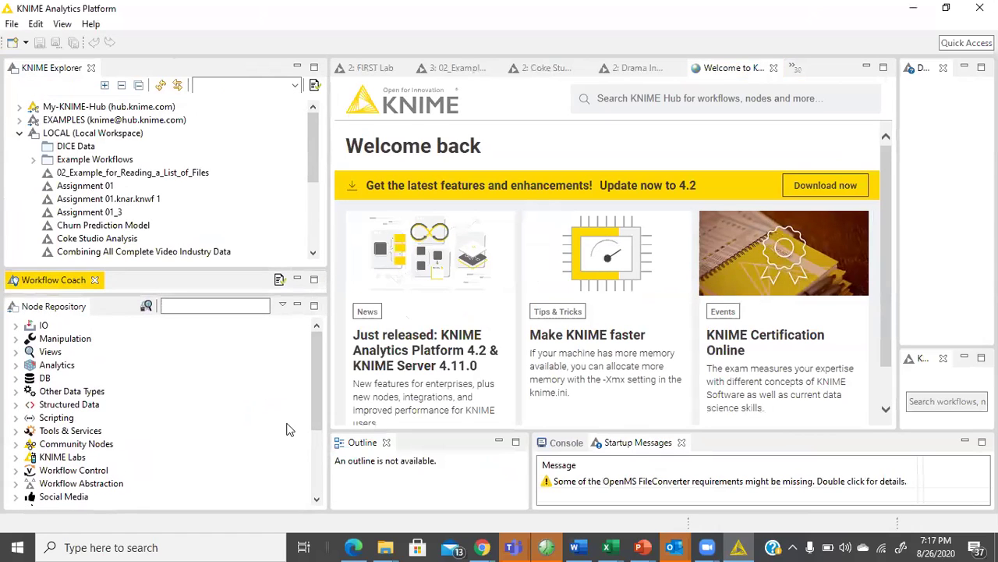
# Collapse the LOCAL workspace in KNIME Explorer and narrow the column holding KNIME Explorer and Node Repository.
pyautogui.click(21, 134)
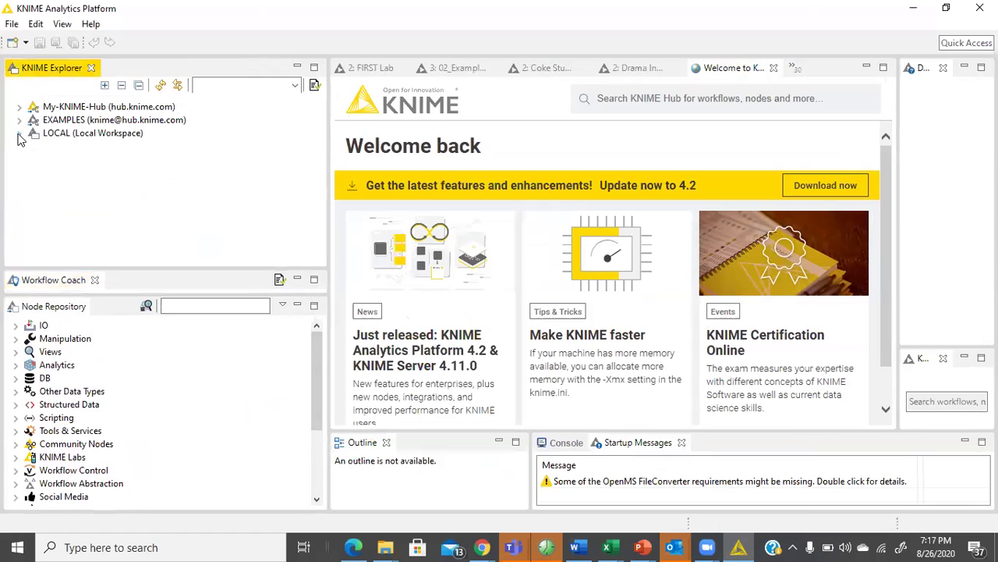
pyautogui.scroll(-3, 226, 427)
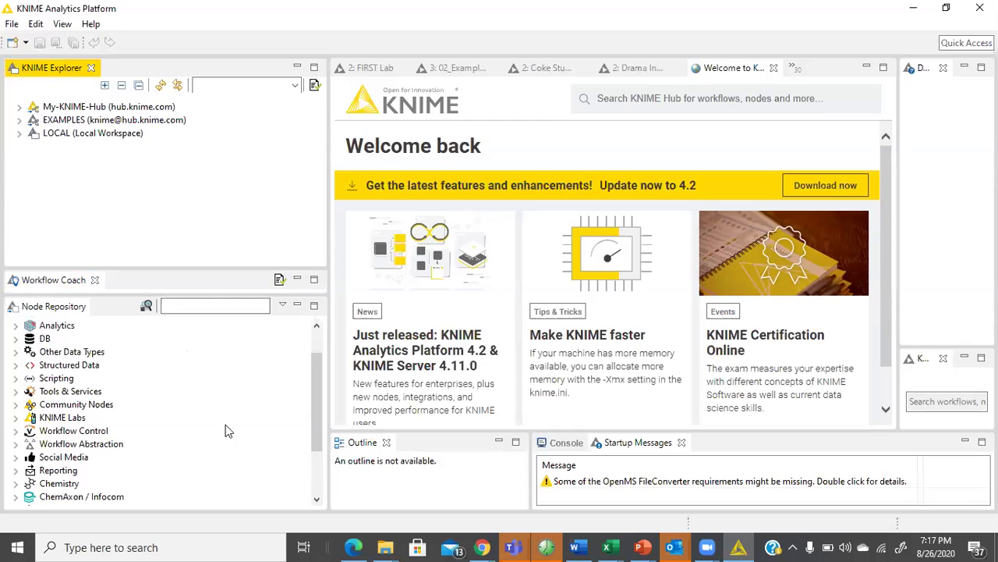
pyautogui.scroll(3, 251, 452)
pyautogui.scroll(-3, 245, 428)
pyautogui.scroll(3, 244, 431)
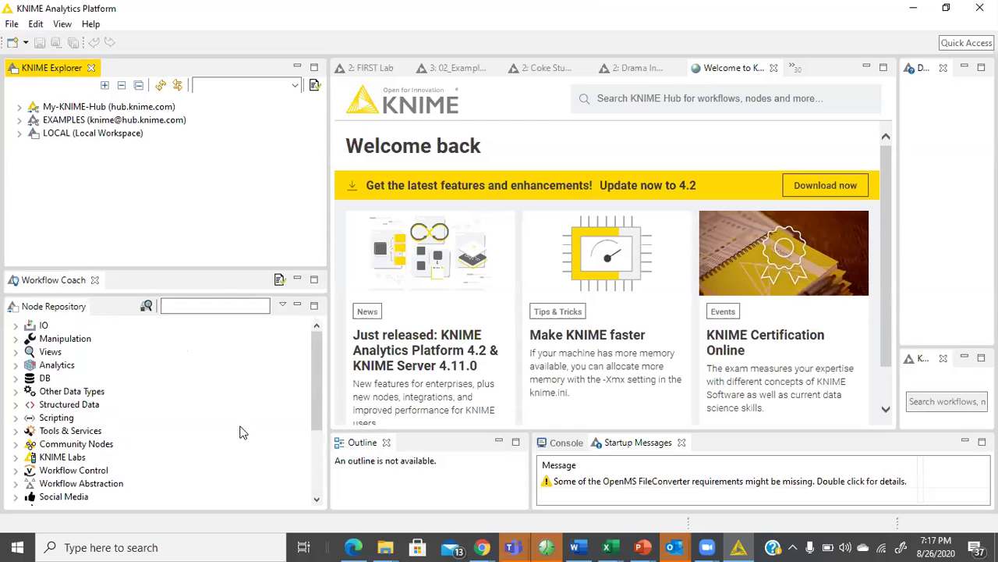
pyautogui.moveTo(328, 363); pyautogui.dragTo(250, 364)
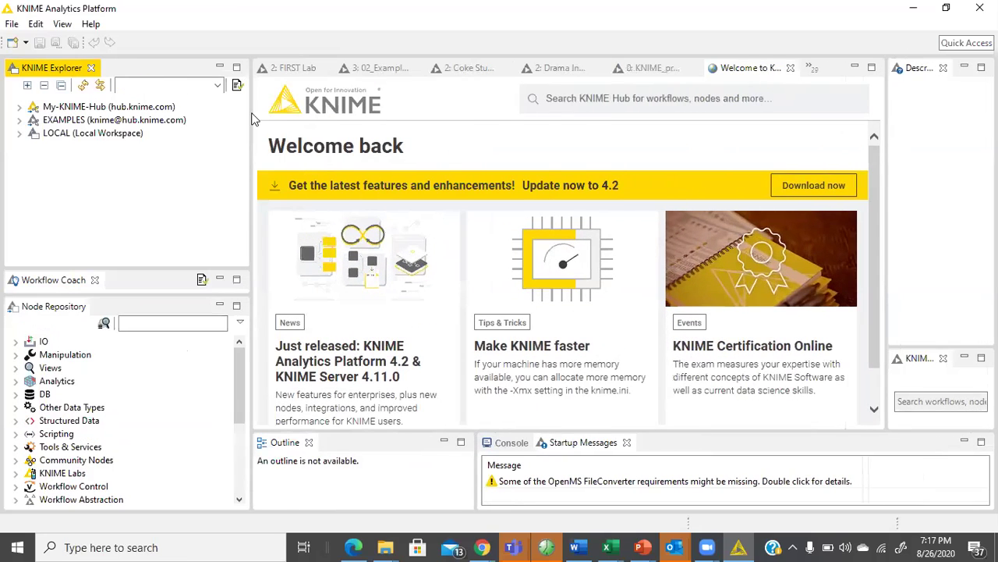
# Create a new KNIME workflow named Session Demo 2 in LOCAL:/ and narrow the KNIME Explorer column further to enlarge the canvas.
pyautogui.click(12, 24)
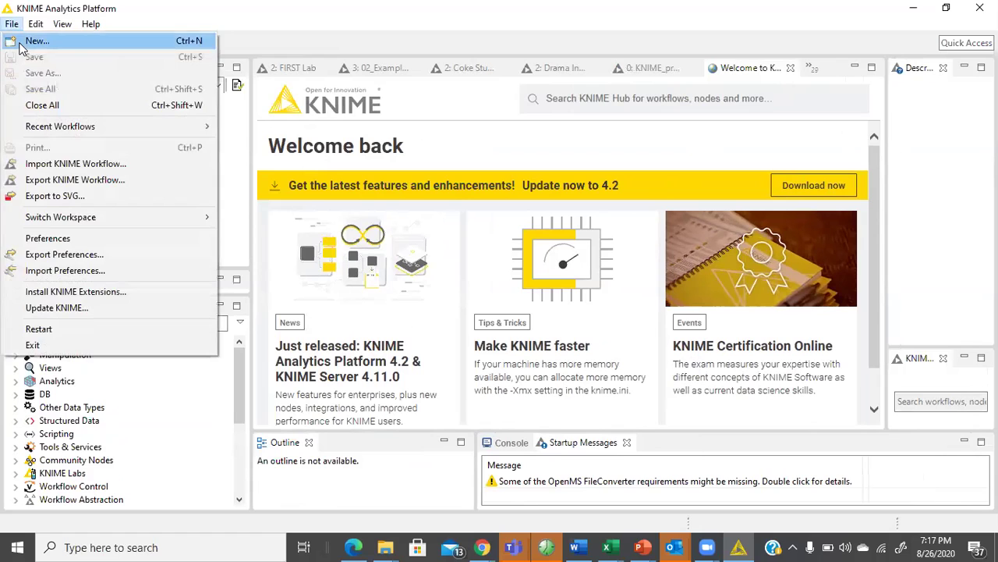
pyautogui.click(24, 40)
pyautogui.click(511, 394)
pyautogui.doubleClick(534, 145)
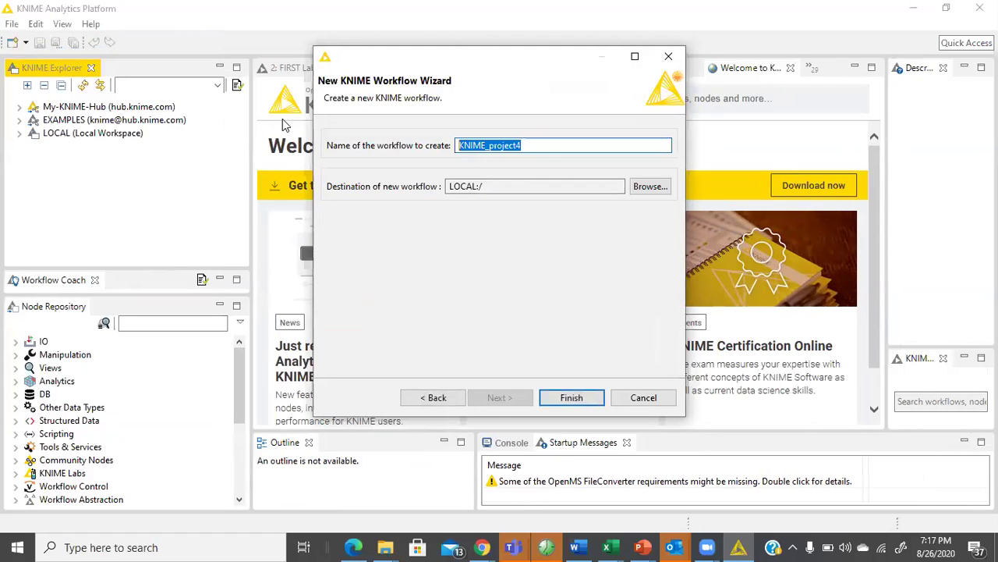
pyautogui.write('Session Demo 2')
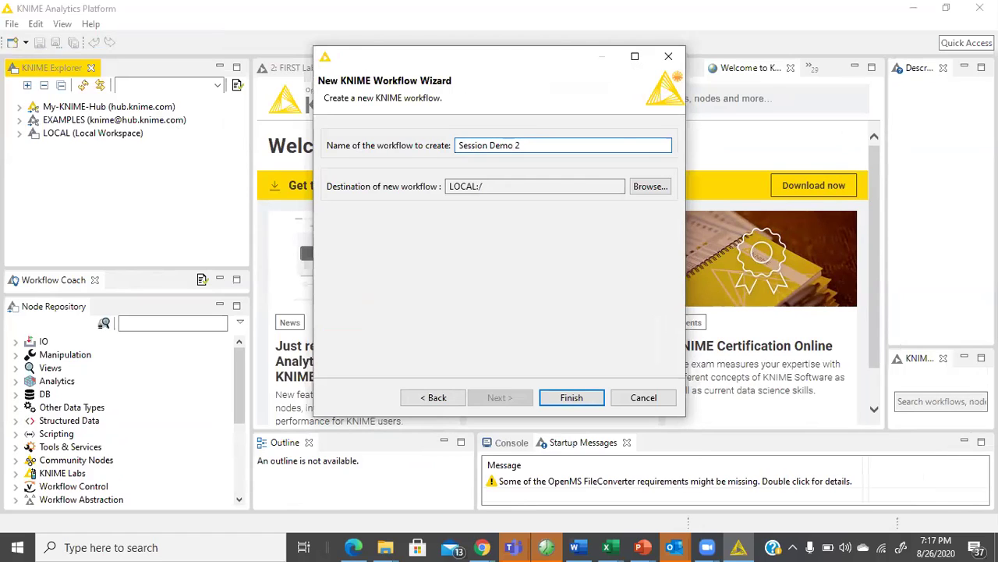
pyautogui.click(570, 397)
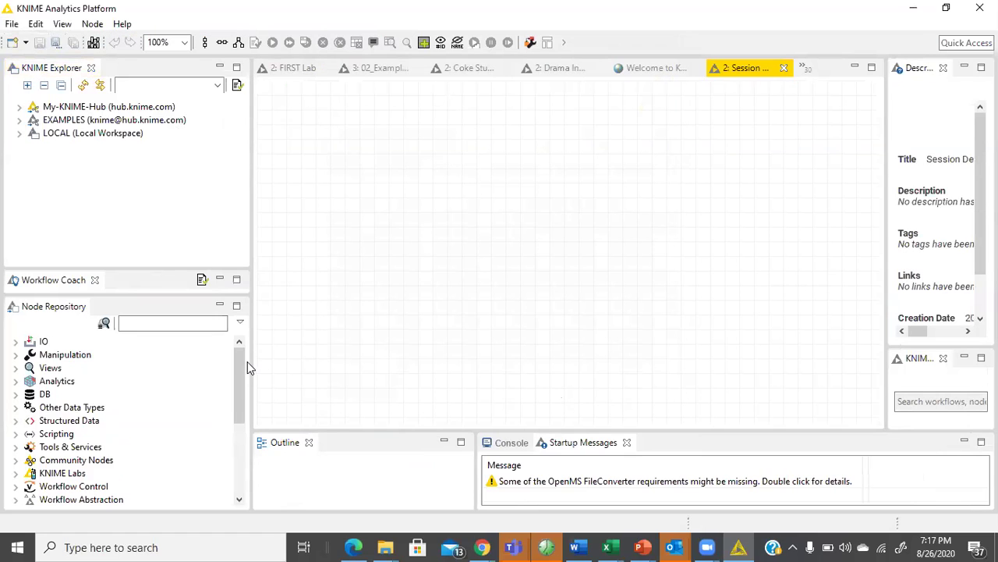
pyautogui.moveTo(248, 356); pyautogui.dragTo(167, 298)
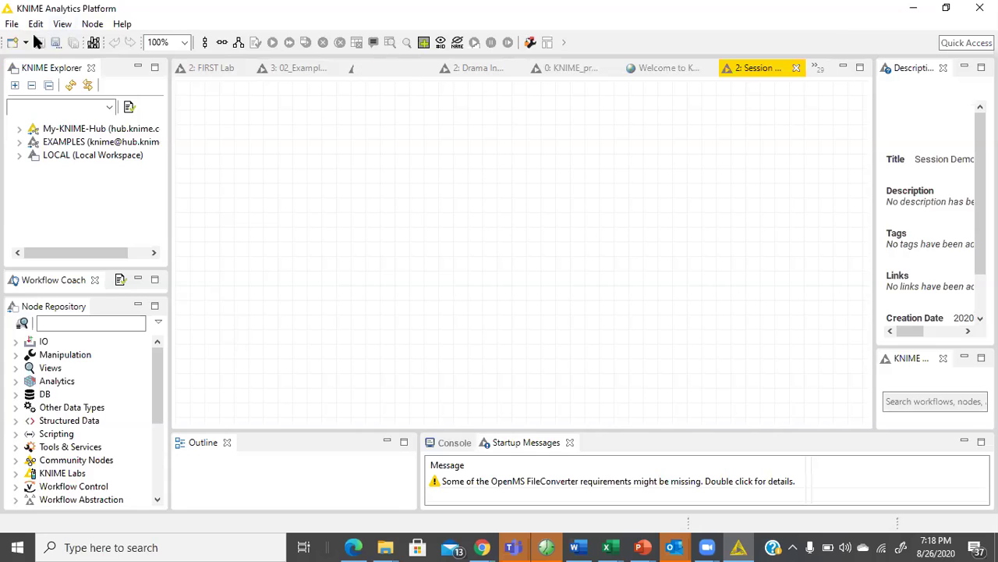
pyautogui.click(11, 26)
pyautogui.moveTo(39, 28)
pyautogui.press('Right')
pyautogui.press('Right')
pyautogui.press('Right')
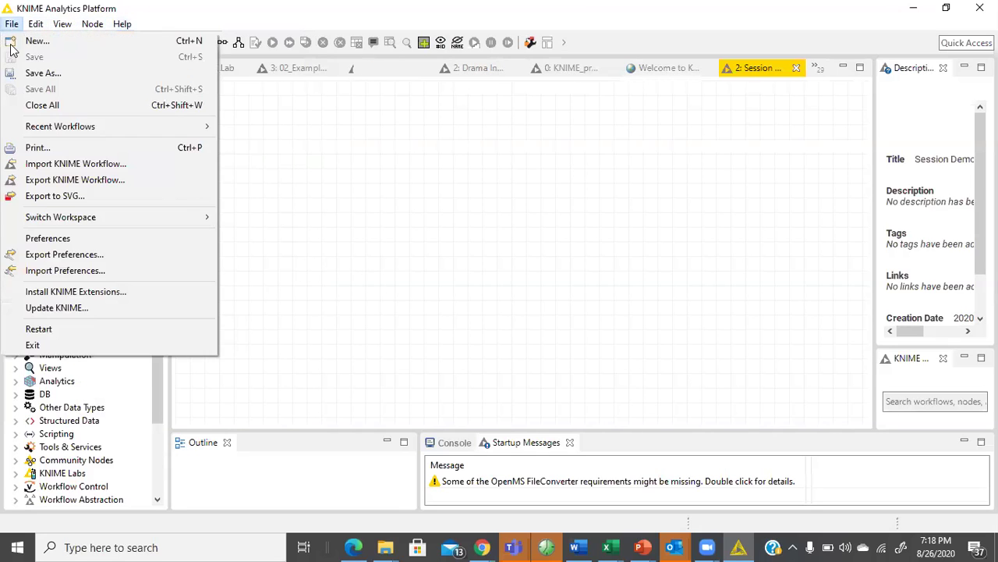
pyautogui.click(500, 244)
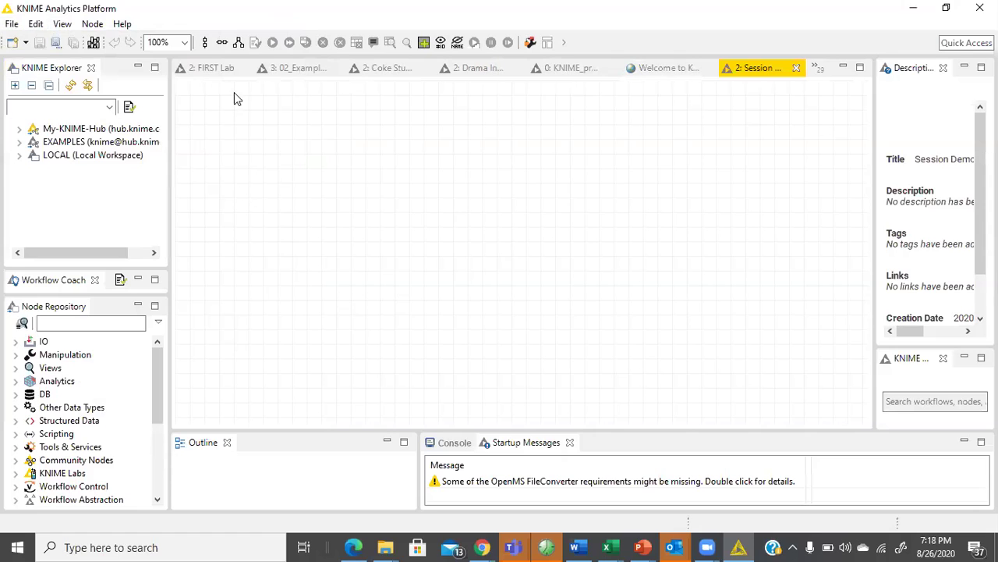
# View the open FIRST Lab and KNIME_project workflows, and try to load Drama Industry 4 before cancelling it.
pyautogui.click(224, 69)
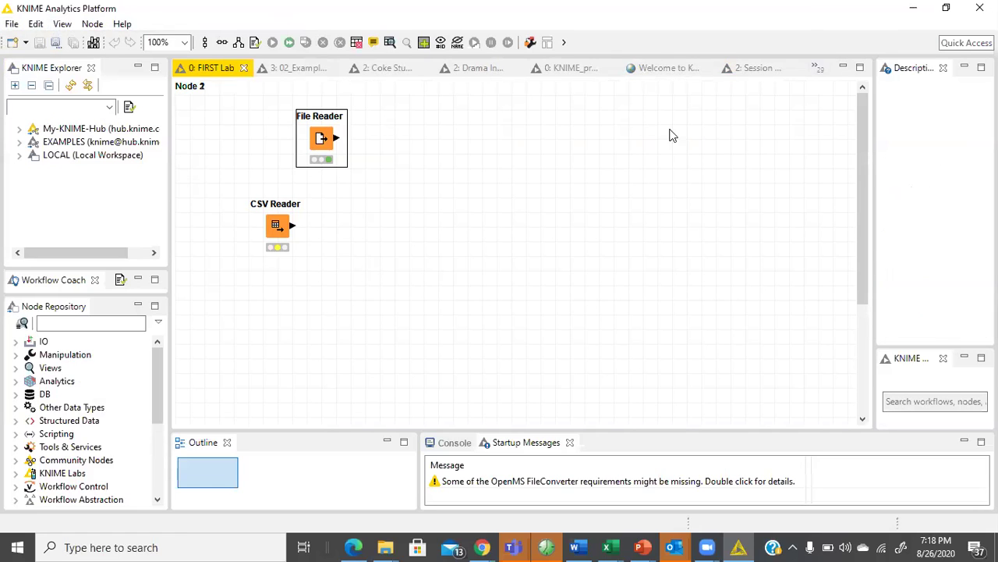
pyautogui.click(556, 72)
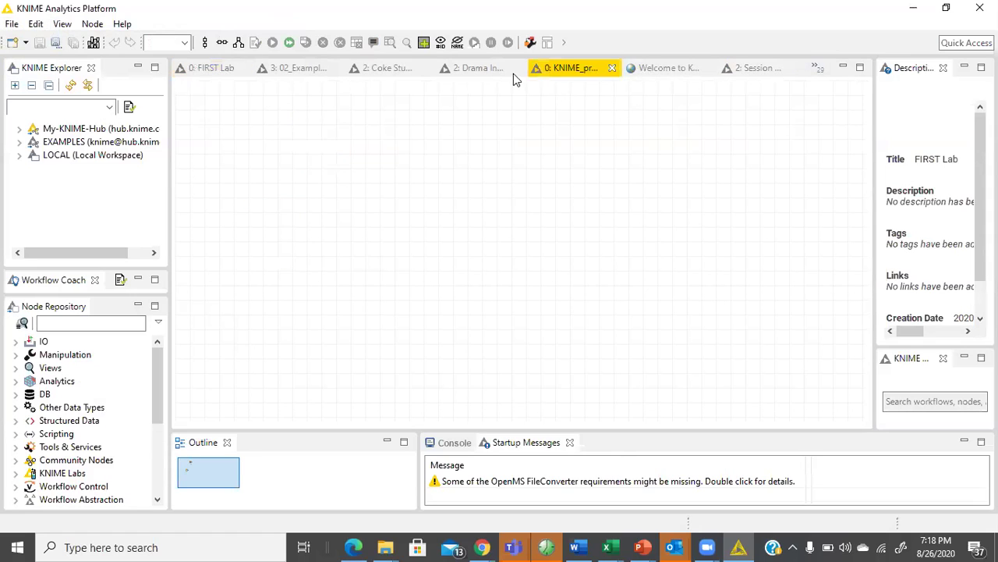
pyautogui.click(485, 68)
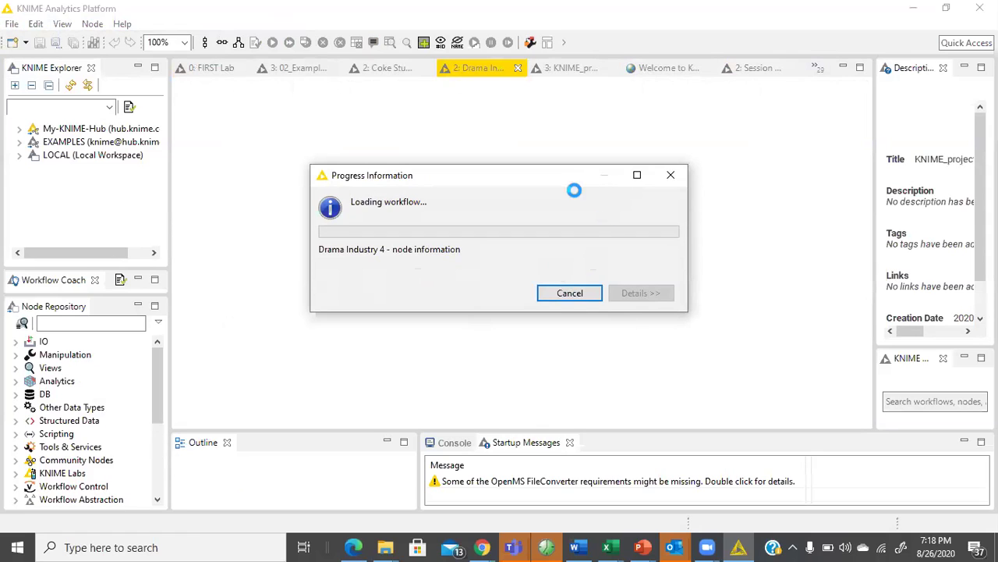
pyautogui.moveTo(553, 181); pyautogui.dragTo(497, 197)
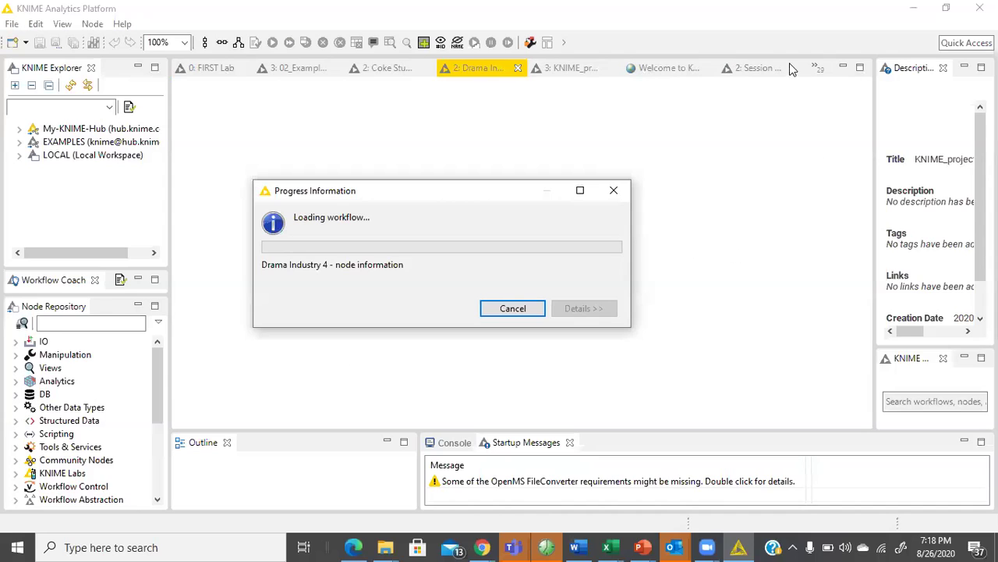
pyautogui.click(520, 309)
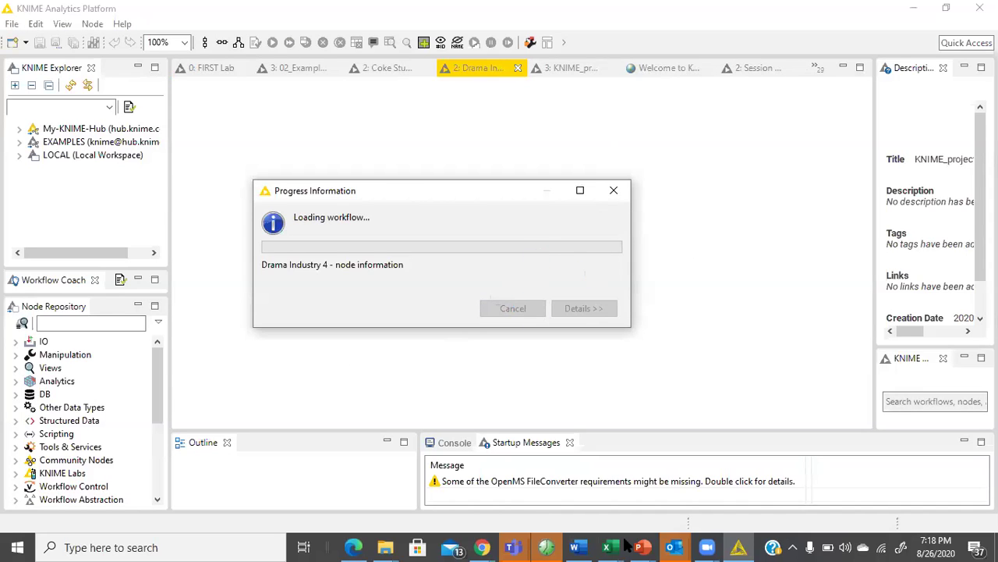
pyautogui.moveTo(707, 543)
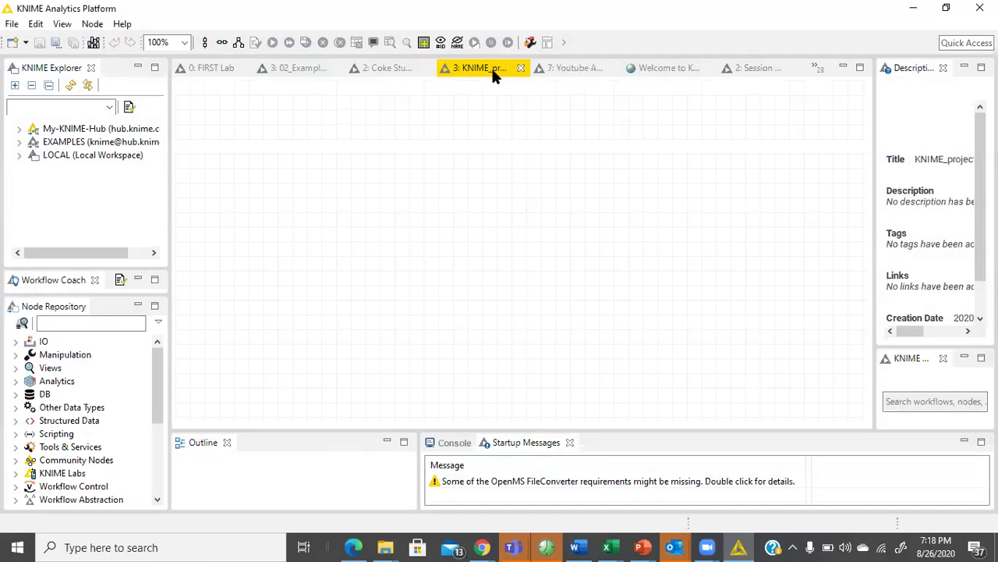
# Look through the list of other open workflows and return to the Session Demo 2 workflow.
pyautogui.click(816, 68)
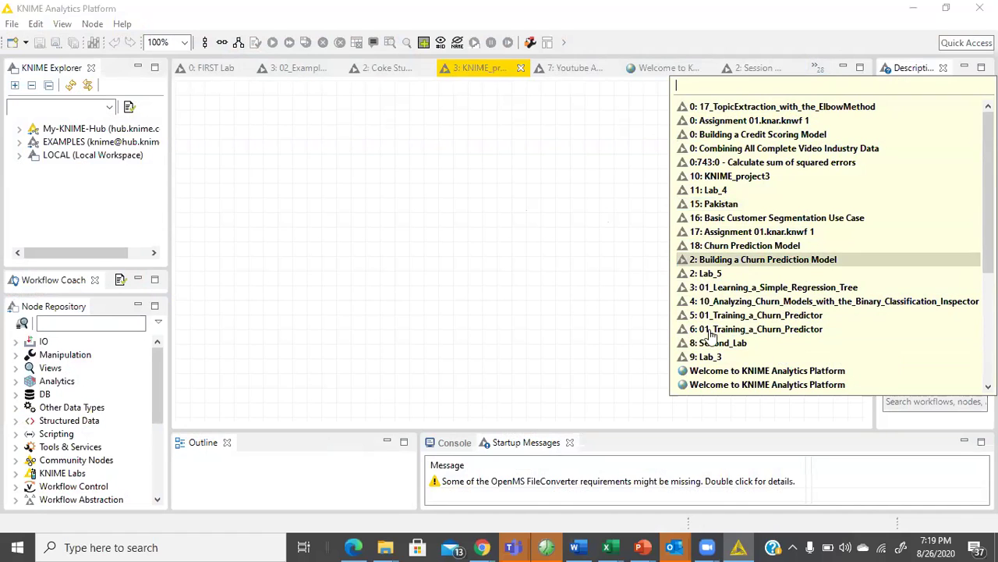
pyautogui.click(656, 133)
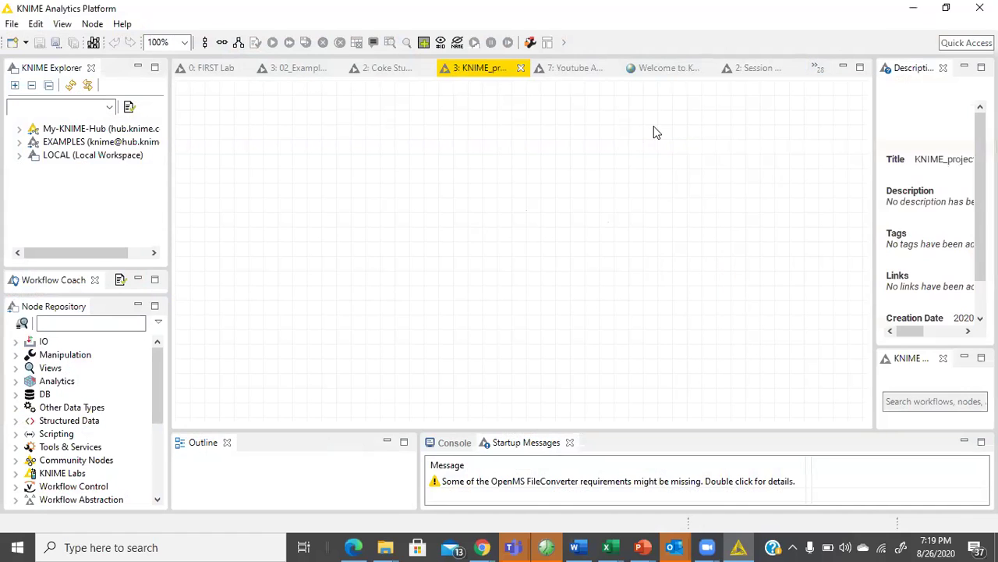
pyautogui.click(769, 72)
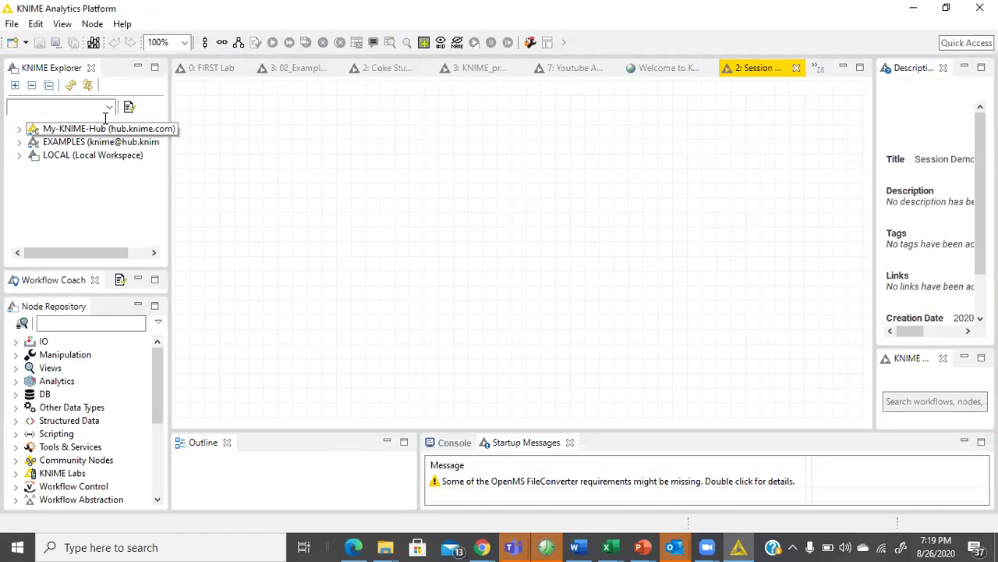
# Widen the column holding Description and KNIME Hub Search so the details of Session Demo 2 are readable.
pyautogui.moveTo(154, 380); pyautogui.dragTo(133, 362)
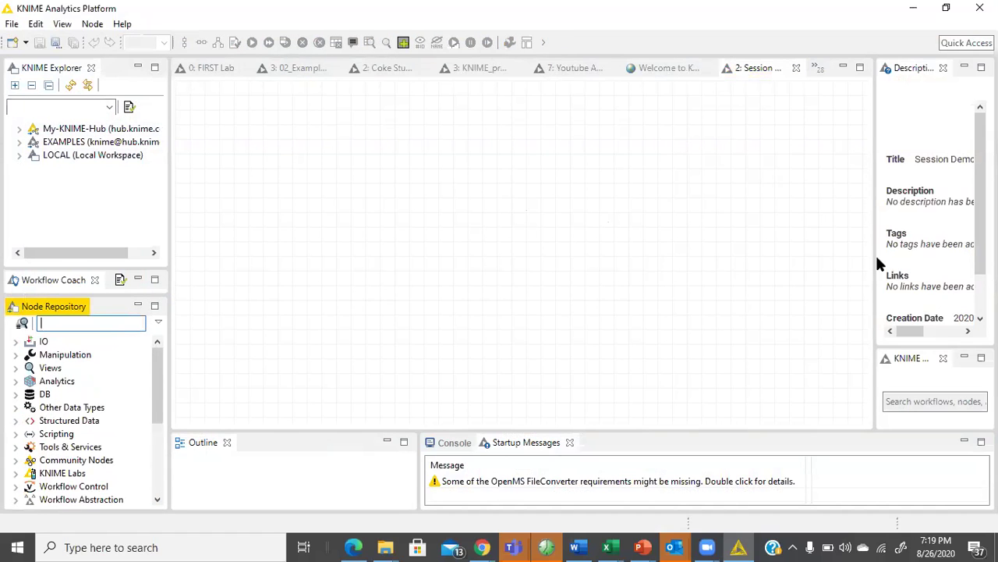
pyautogui.moveTo(873, 256); pyautogui.dragTo(694, 258)
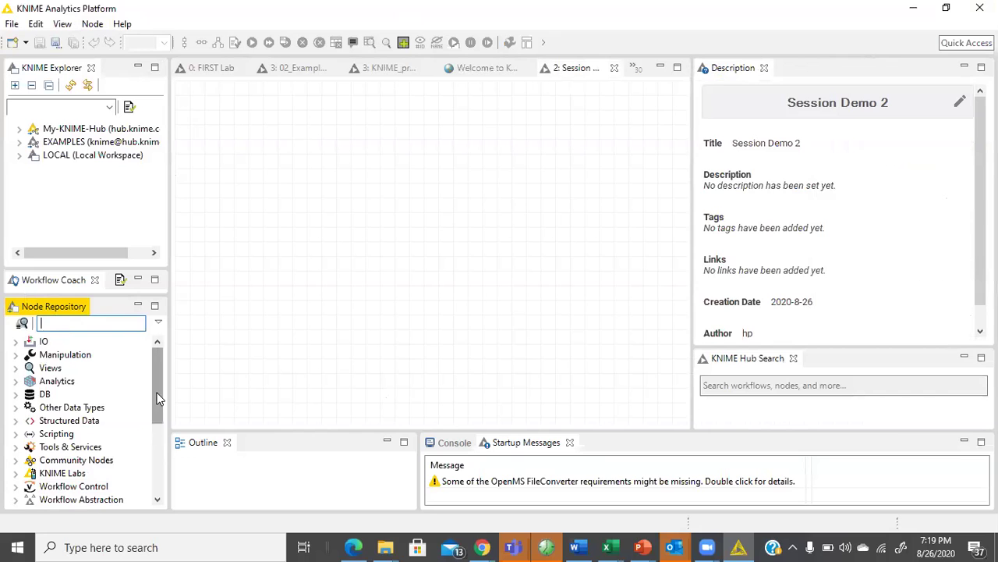
# Expand the IO category in Node Repository and look through the nodes in its Read, Write, Other and File Handling groups.
pyautogui.moveTo(155, 416); pyautogui.dragTo(170, 372)
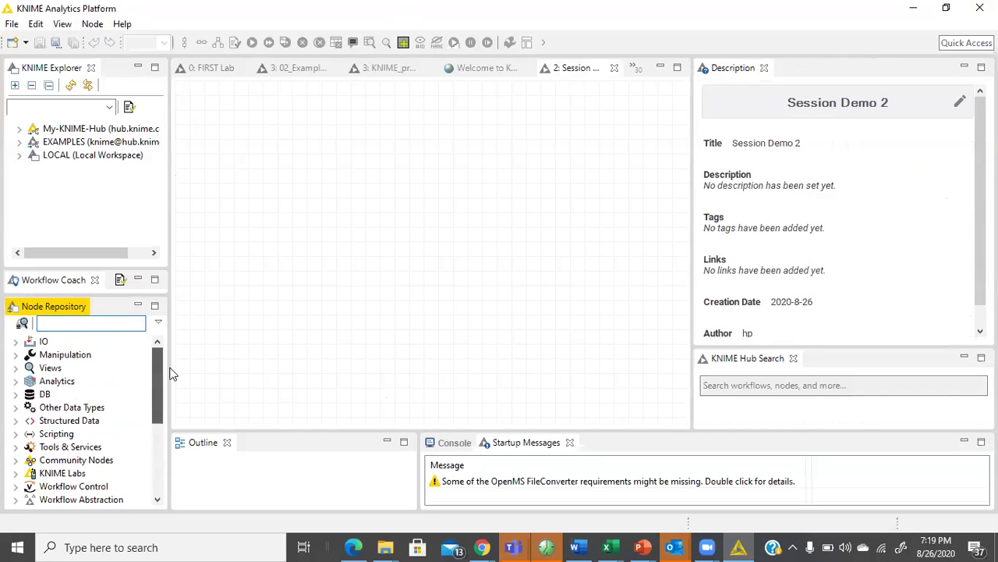
pyautogui.click(16, 342)
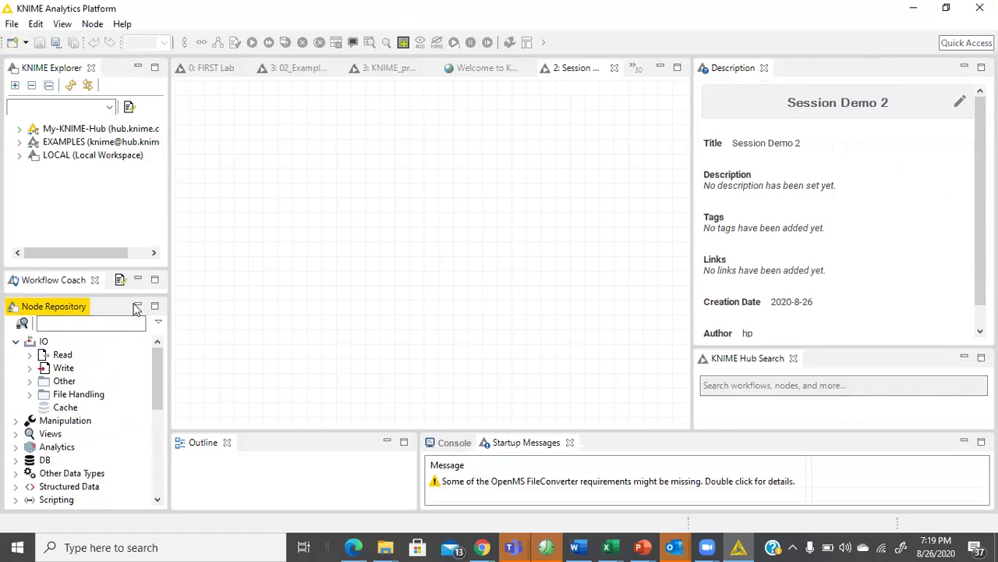
pyautogui.click(30, 354)
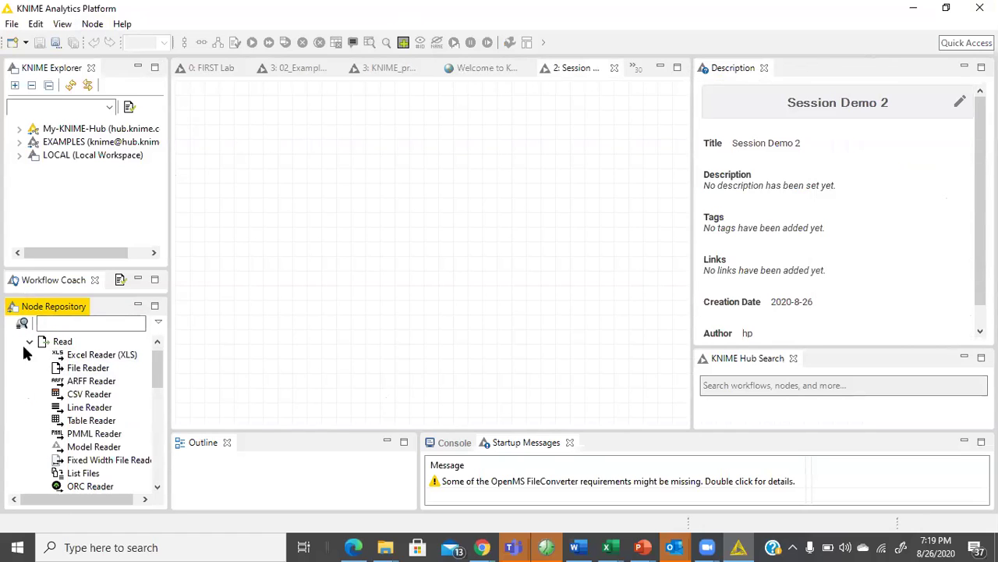
pyautogui.click(29, 342)
pyautogui.click(31, 355)
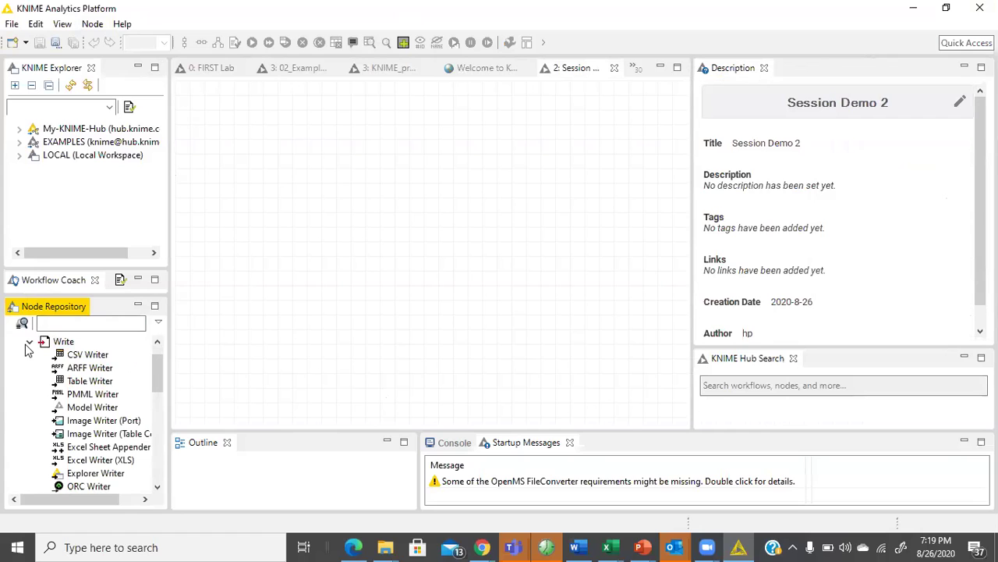
pyautogui.click(30, 341)
pyautogui.click(30, 355)
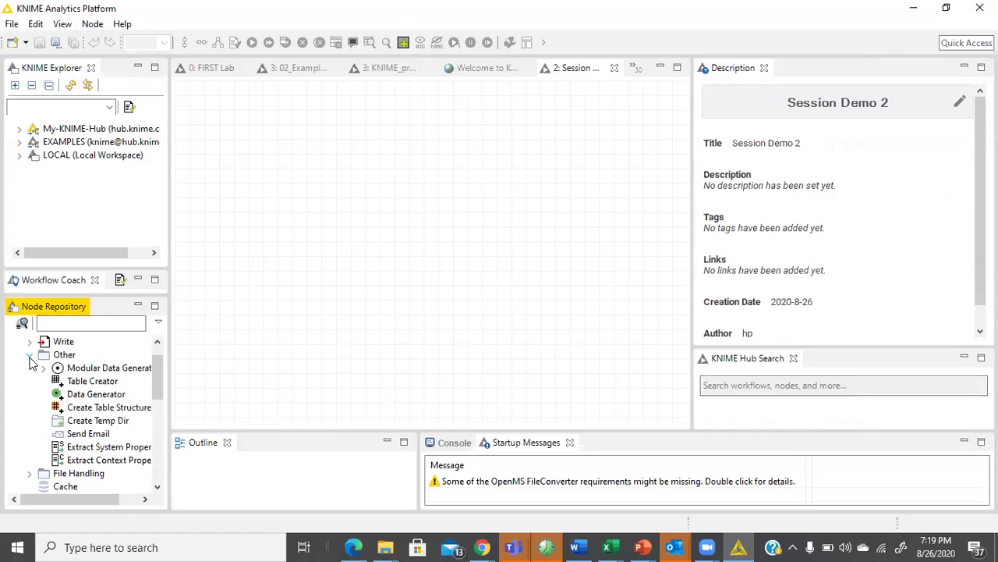
pyautogui.click(31, 355)
pyautogui.click(30, 368)
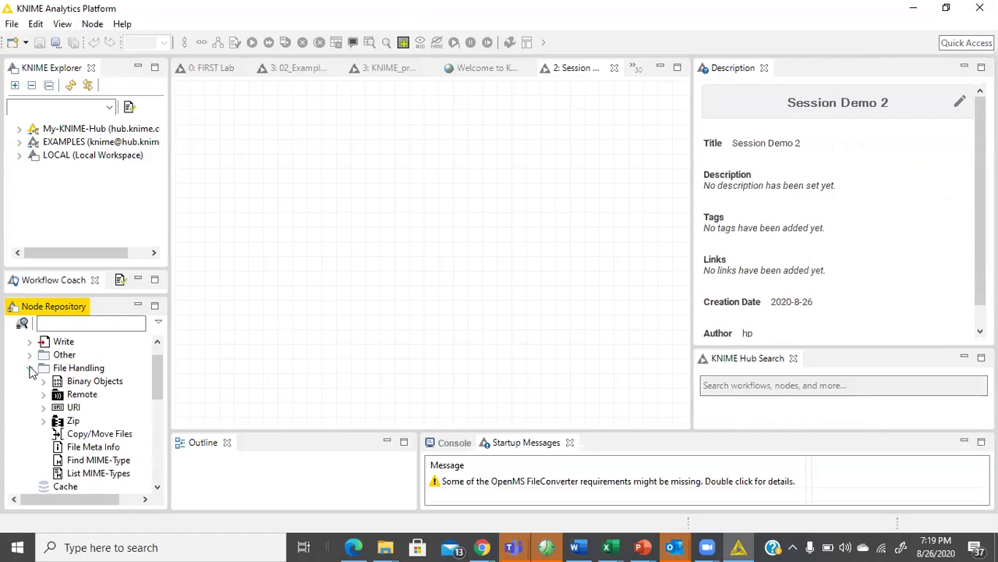
pyautogui.click(30, 368)
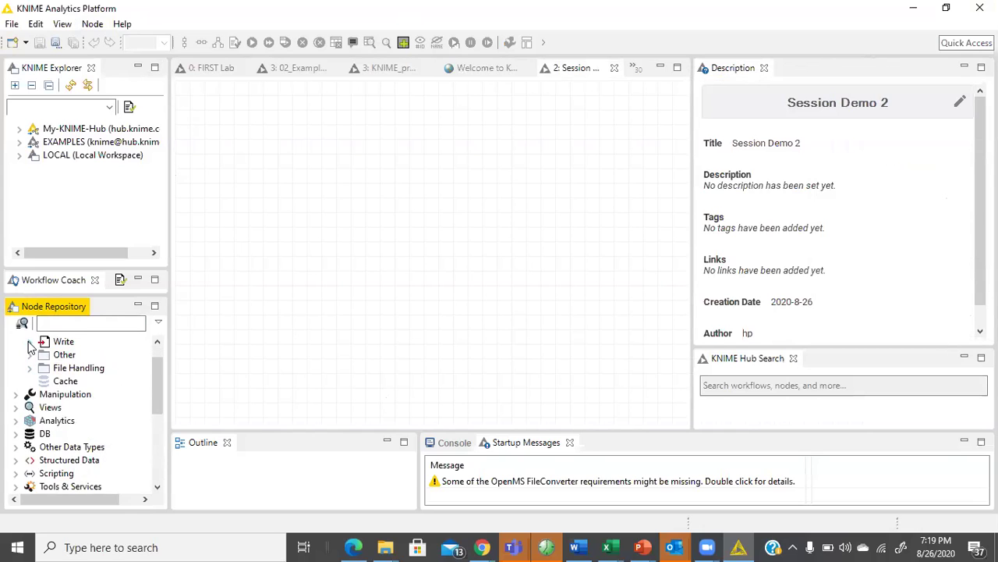
pyautogui.click(30, 343)
pyautogui.scroll(-1, 100, 400)
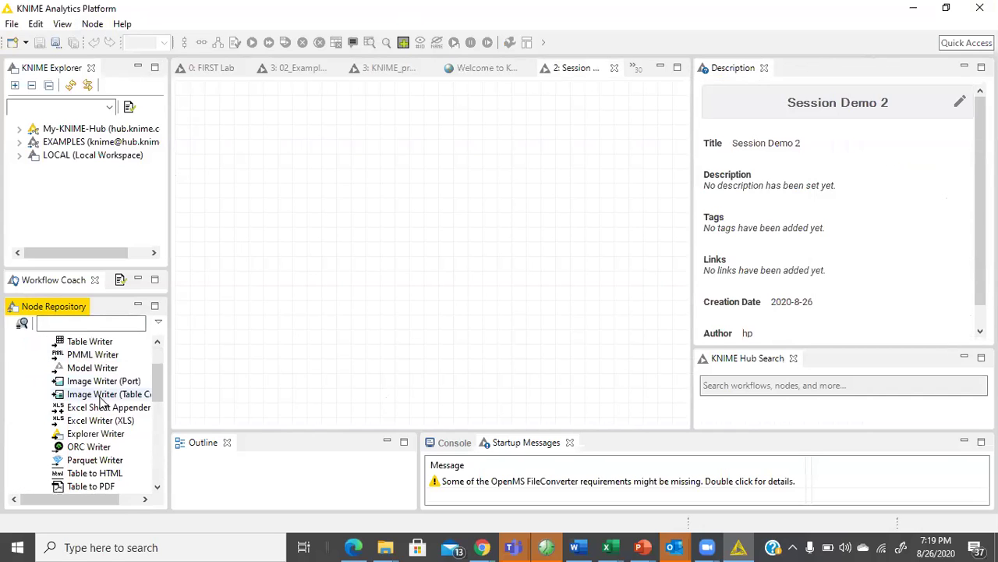
pyautogui.scroll(1, 109, 433)
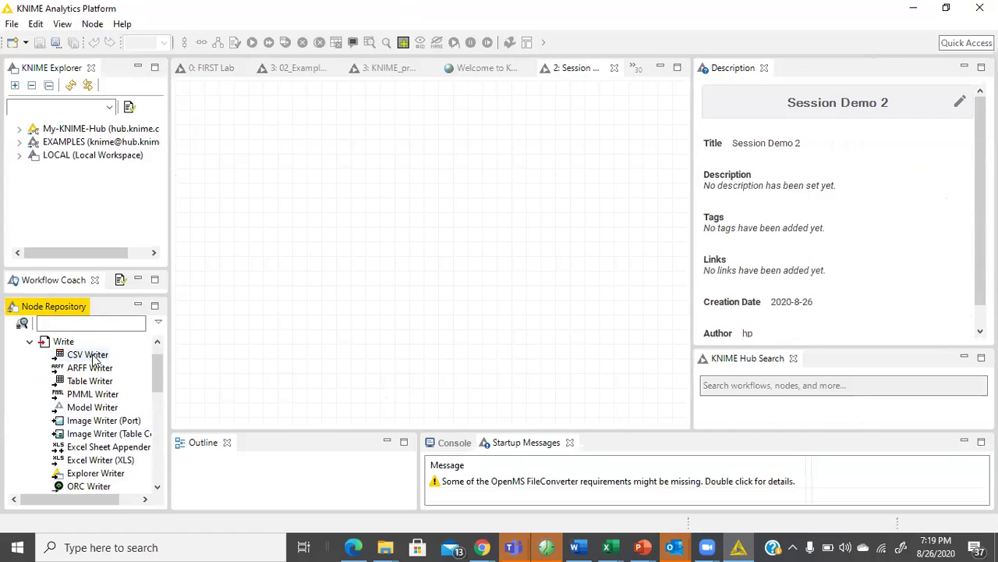
pyautogui.scroll(-1, 116, 394)
# Add a CSV Reader node to the Session Demo 2 workflow by searching Node Repository for csv, and clear the search.
pyautogui.click(94, 324)
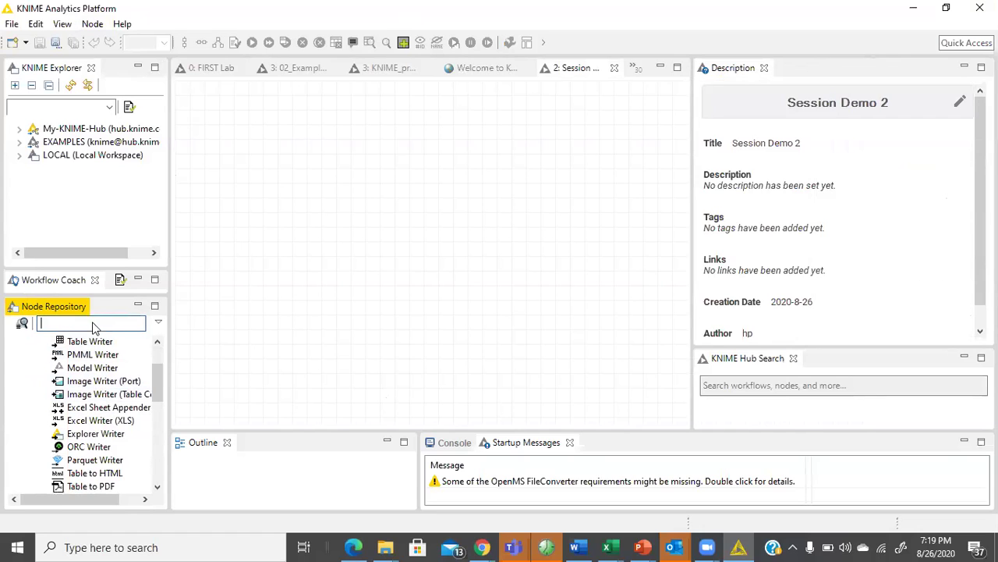
pyautogui.write('csv')
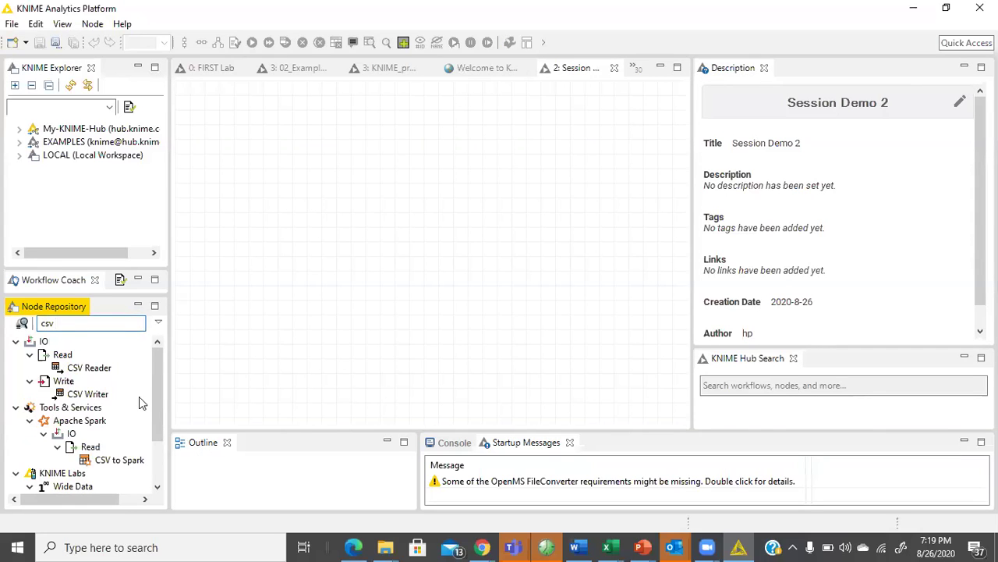
pyautogui.moveTo(89, 368); pyautogui.dragTo(248, 213)
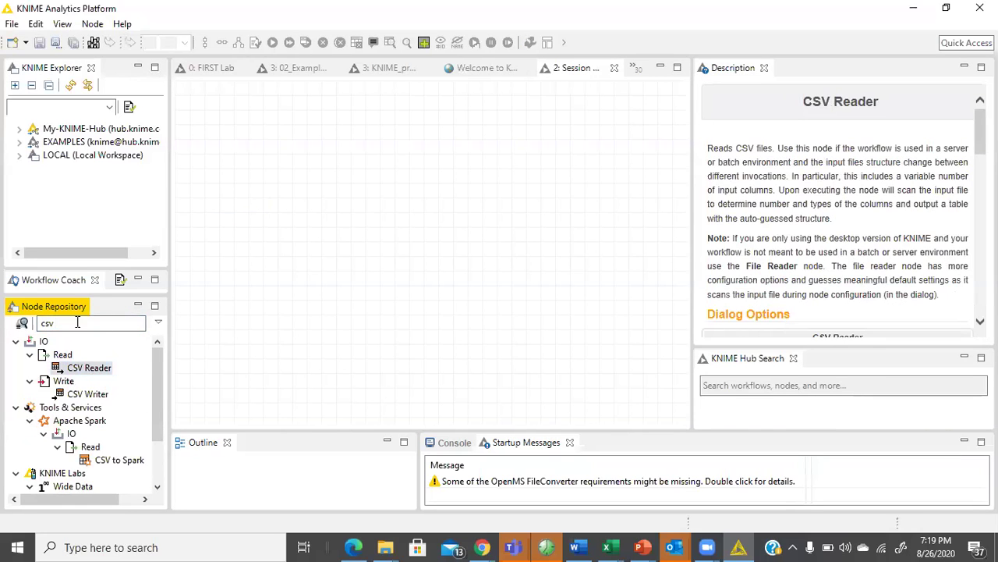
pyautogui.click(4, 328)
pyautogui.press('BackSpace')
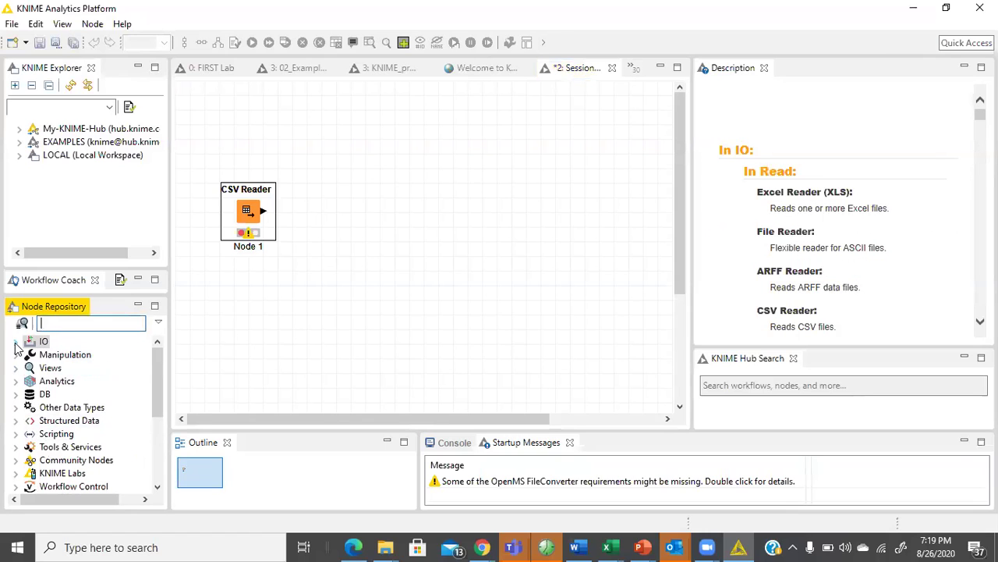
# Add ARFF Writer, Table Writer, Model Writer and Image Writer (Port) nodes from the IO Write group to the workflow.
pyautogui.click(15, 341)
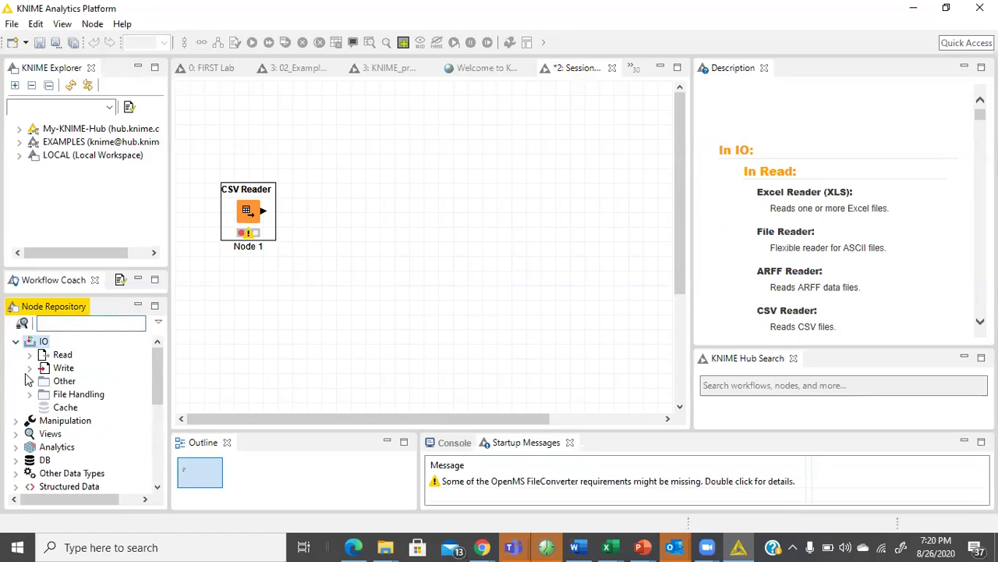
pyautogui.click(29, 355)
pyautogui.scroll(-2, 43, 398)
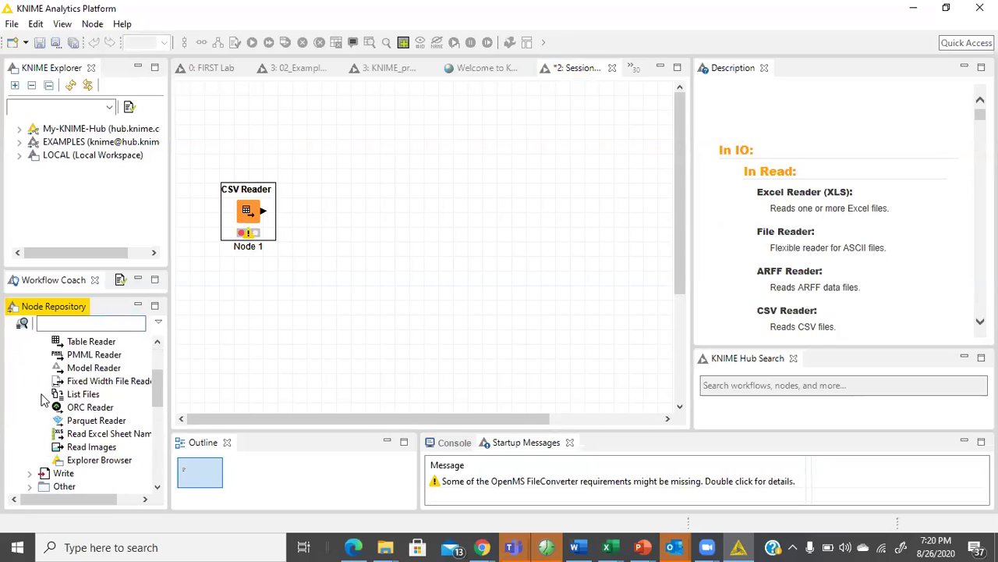
pyautogui.scroll(-2, 48, 409)
pyautogui.click(30, 394)
pyautogui.moveTo(85, 370); pyautogui.dragTo(382, 230)
pyautogui.moveTo(90, 381); pyautogui.dragTo(496, 316)
pyautogui.moveTo(92, 407); pyautogui.dragTo(424, 343)
pyautogui.moveTo(96, 419); pyautogui.dragTo(541, 182)
# Add a Send Email node from the IO Other group above the writer nodes in the workflow.
pyautogui.scroll(-4, 73, 421)
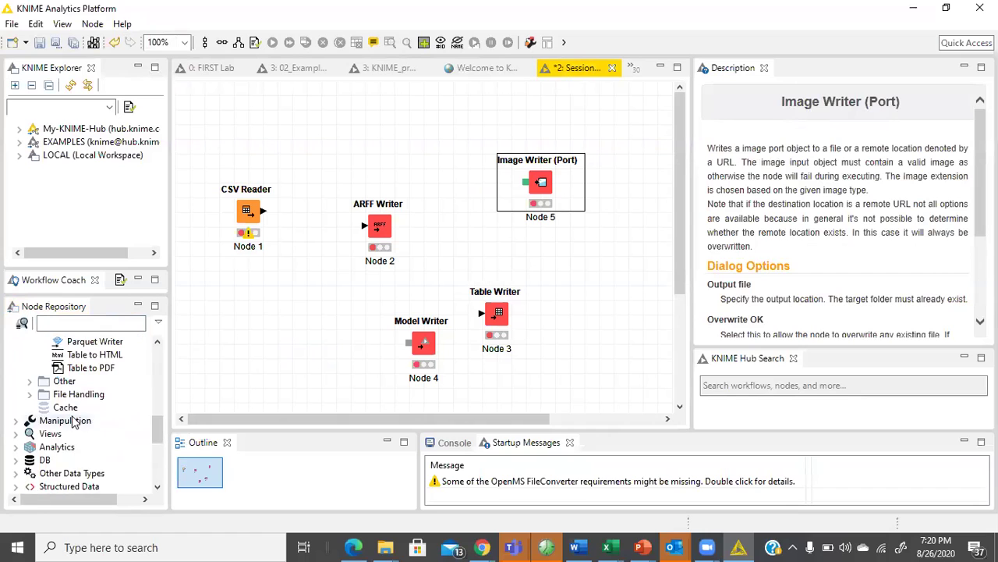
pyautogui.click(33, 382)
pyautogui.scroll(-1, 28, 442)
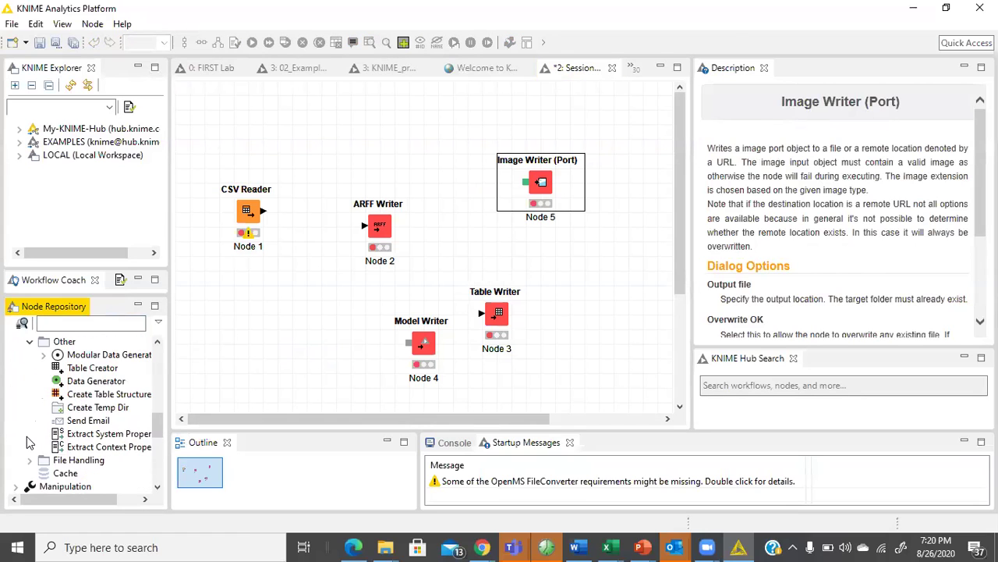
pyautogui.scroll(-1, 27, 442)
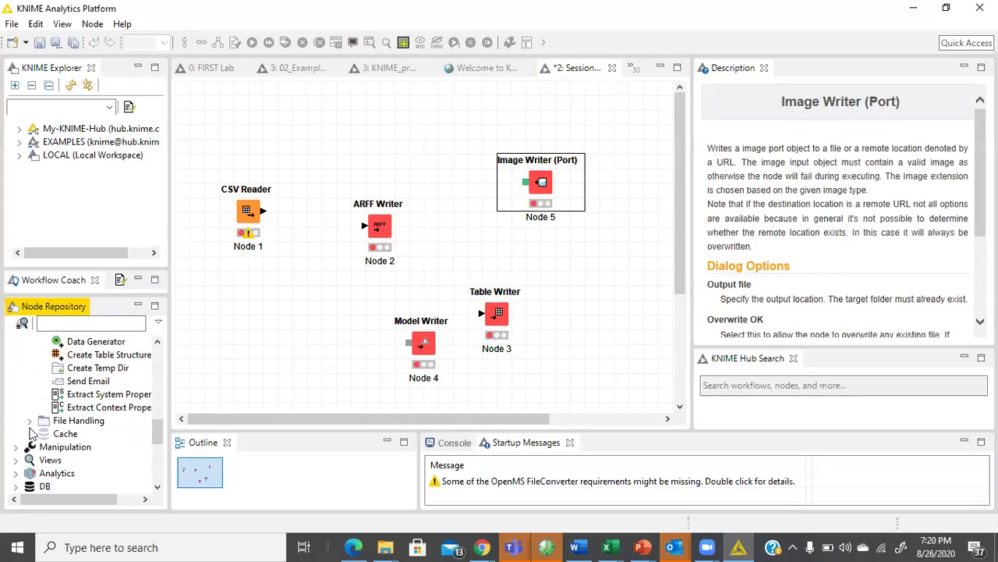
pyautogui.scroll(1, 31, 434)
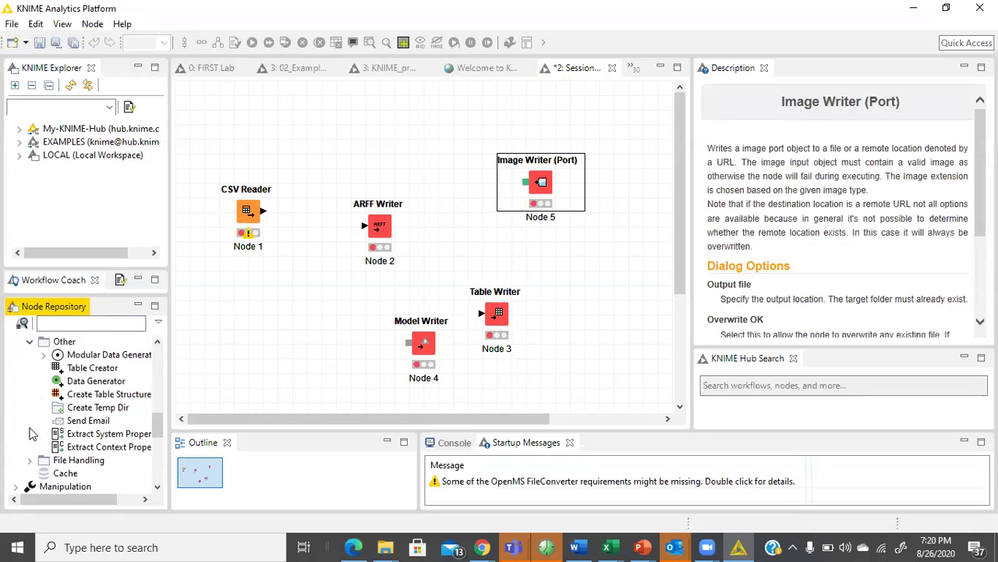
pyautogui.scroll(-1, 31, 434)
pyautogui.moveTo(82, 381); pyautogui.dragTo(438, 125)
# Expand File Handling under IO in Node Repository and look through its URI and Remote nodes.
pyautogui.scroll(-1, 43, 398)
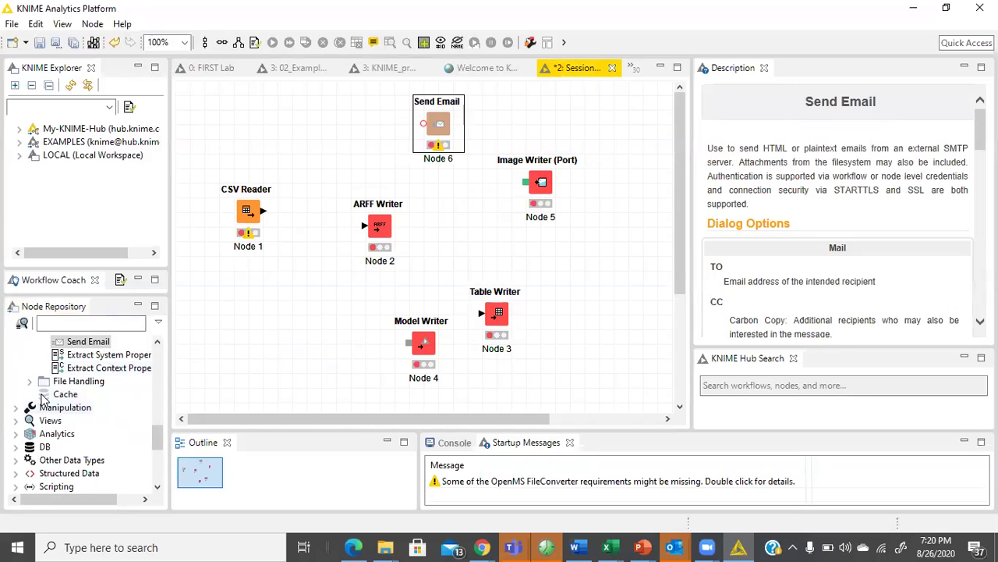
pyautogui.click(30, 381)
pyautogui.scroll(-2, 62, 413)
pyautogui.scroll(1, 78, 419)
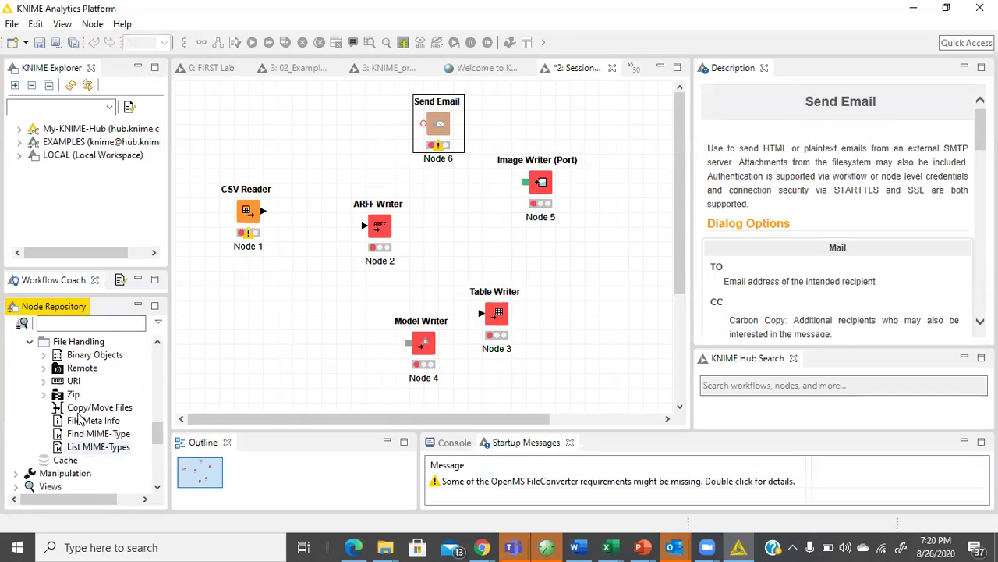
pyautogui.click(45, 380)
pyautogui.click(44, 368)
pyautogui.scroll(-10, 47, 386)
pyautogui.scroll(1, 31, 382)
# Expand the Manipulation category and look through its Column group, including the Binning and Convert & Replace nodes.
pyautogui.click(16, 381)
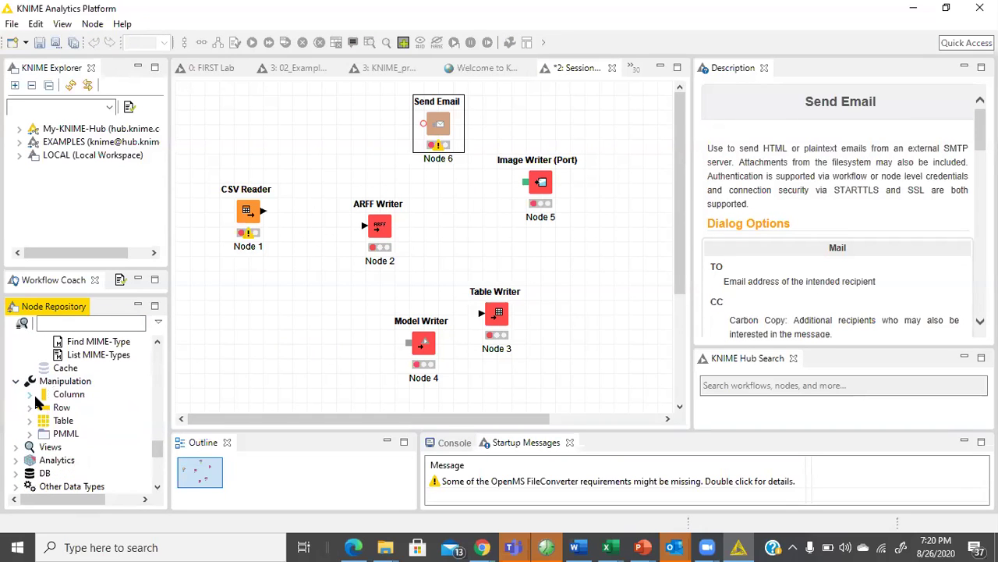
pyautogui.click(30, 396)
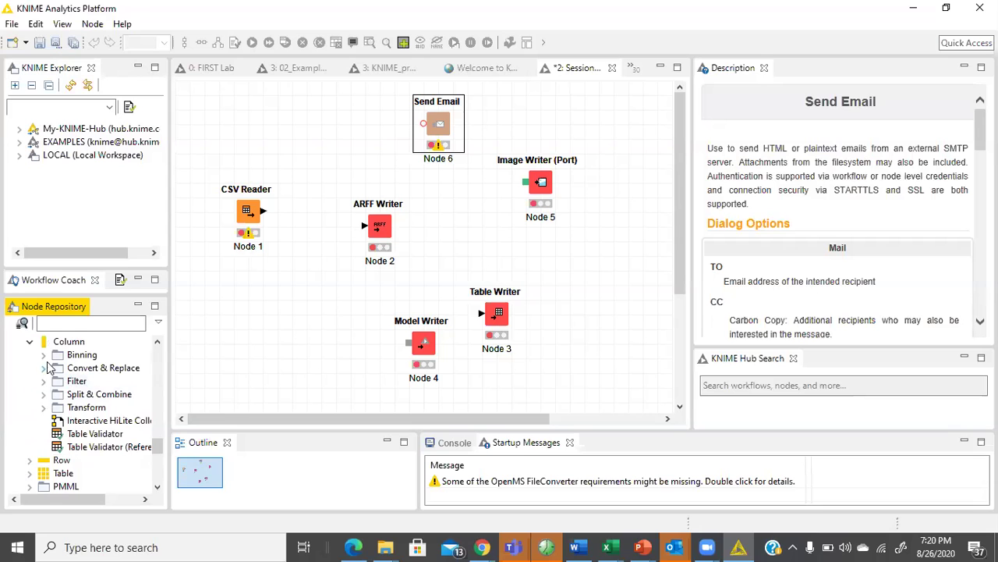
pyautogui.click(45, 358)
pyautogui.scroll(-1, 40, 410)
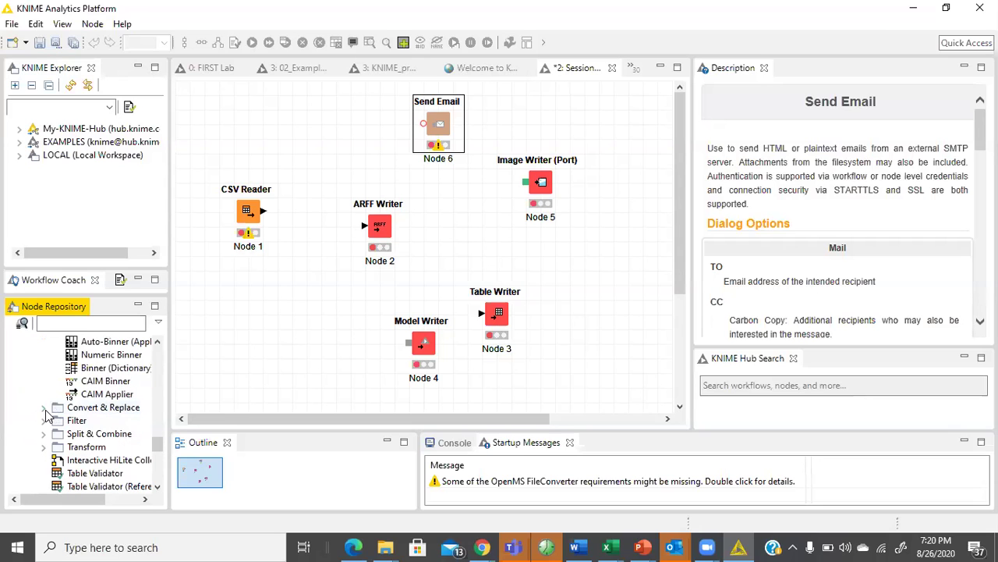
pyautogui.click(44, 408)
pyautogui.scroll(-6, 47, 416)
pyautogui.scroll(-2, 47, 413)
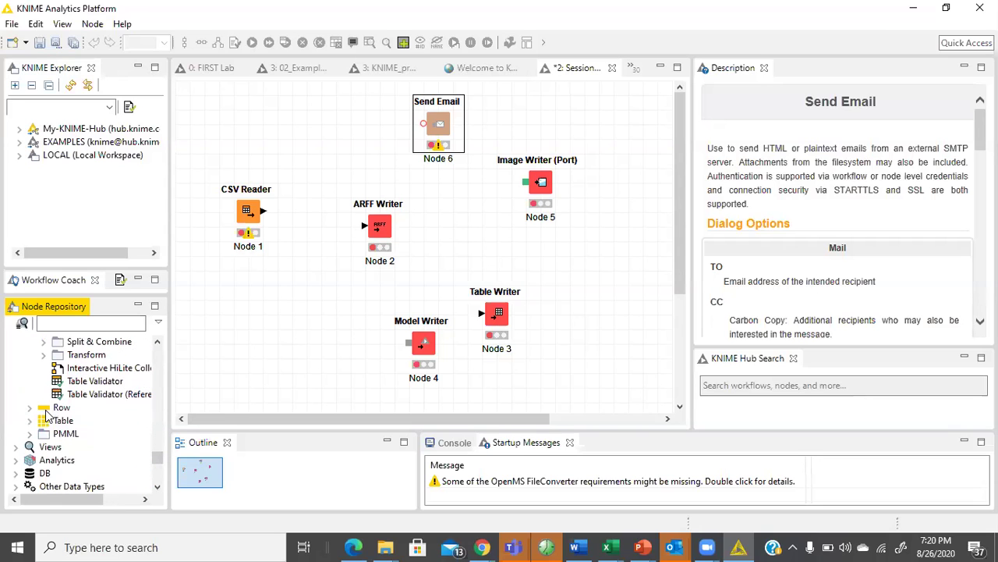
pyautogui.scroll(-2, 39, 427)
# Expand Mining in the Analytics category and examine its algorithm groups and the Decision Tree nodes.
pyautogui.click(16, 381)
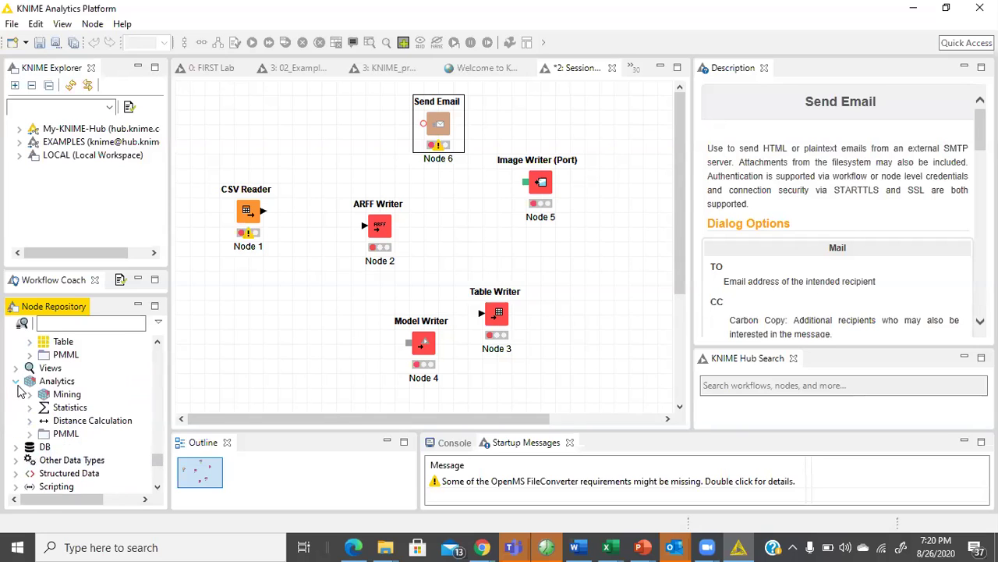
pyautogui.click(32, 394)
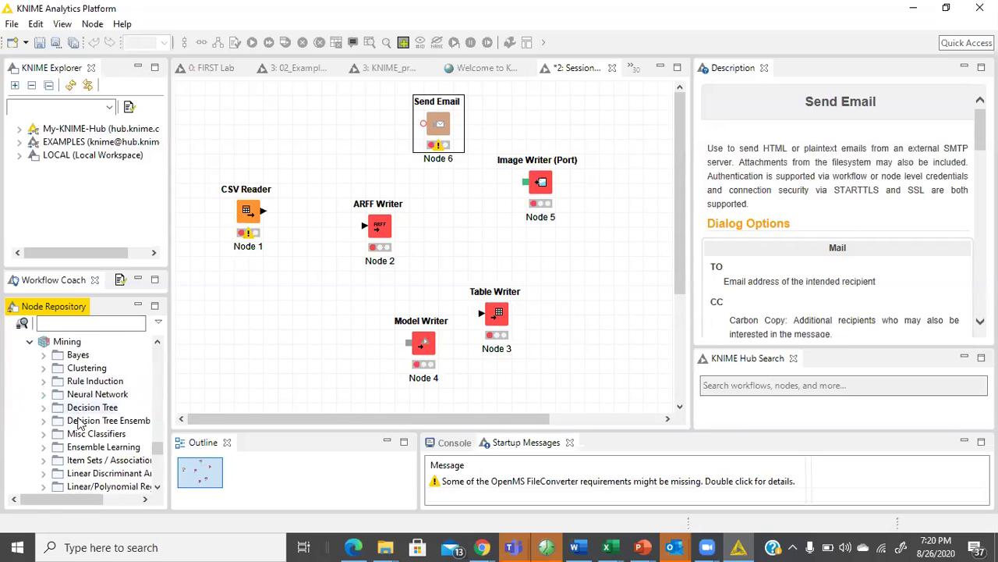
pyautogui.scroll(-3, 85, 437)
pyautogui.scroll(3, 90, 443)
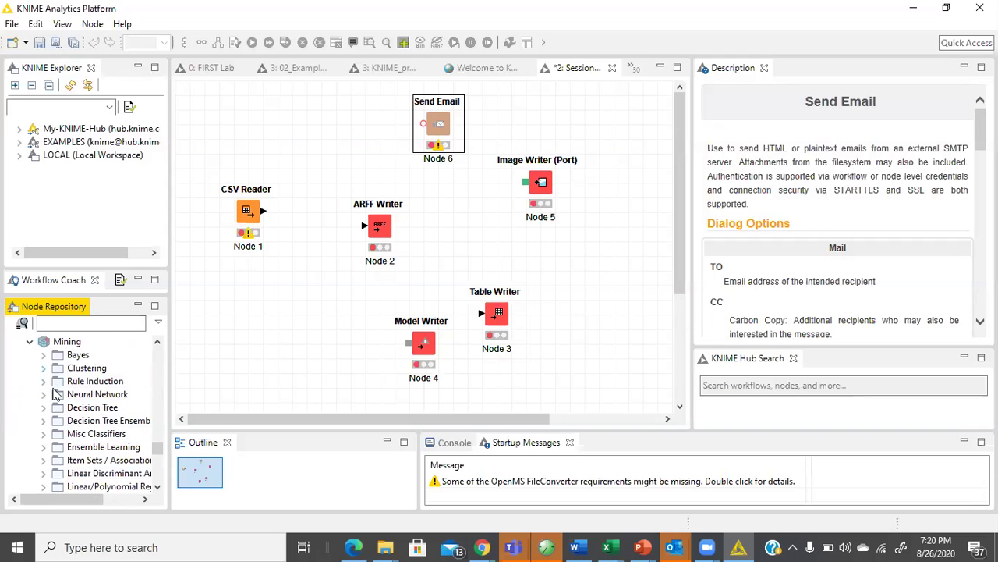
pyautogui.click(43, 407)
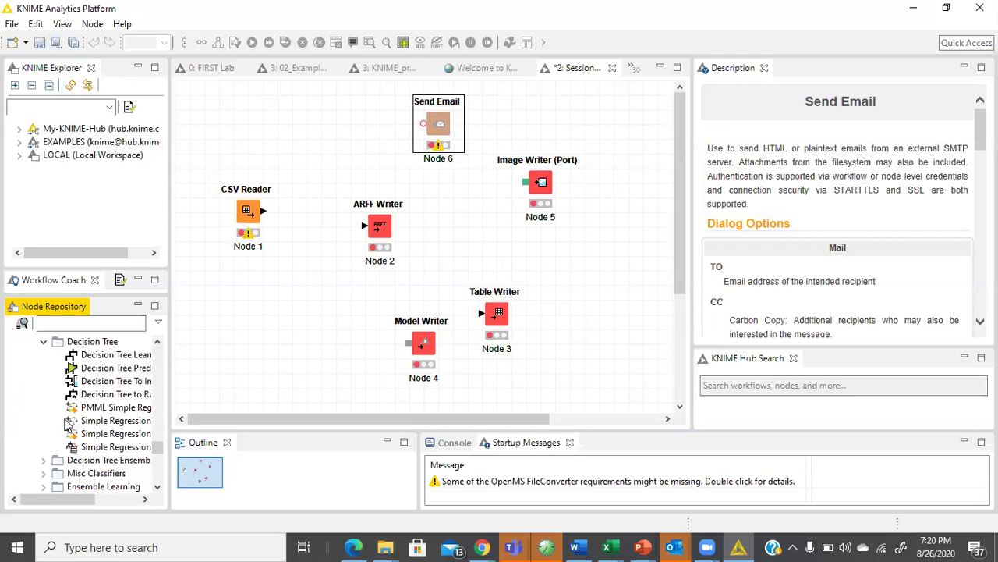
pyautogui.scroll(2, 68, 425)
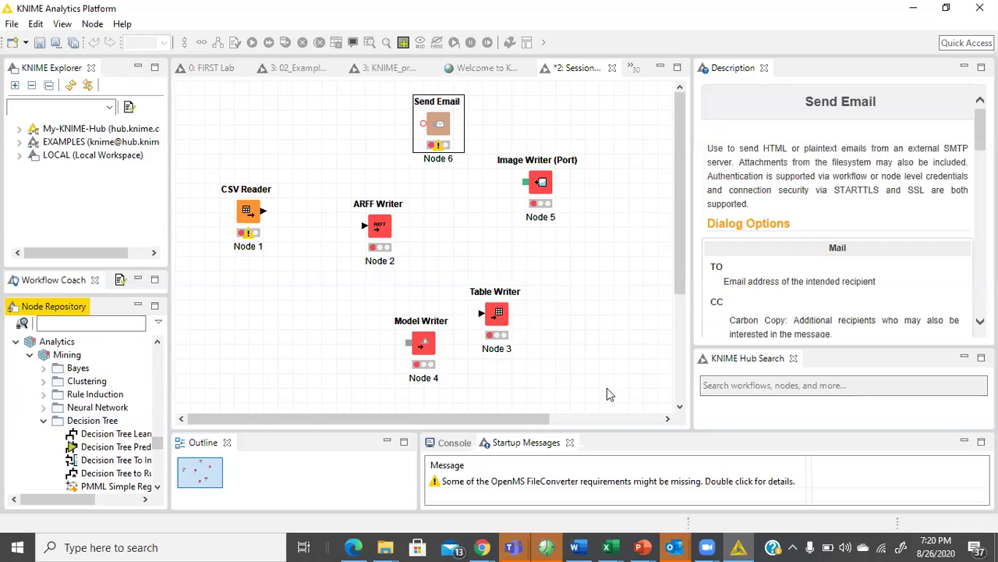
# Delete the ARFF Writer, Table Writer, Model Writer, Image Writer (Port) and Send Email nodes from the workflow together.
pyautogui.moveTo(521, 400); pyautogui.dragTo(593, 398)
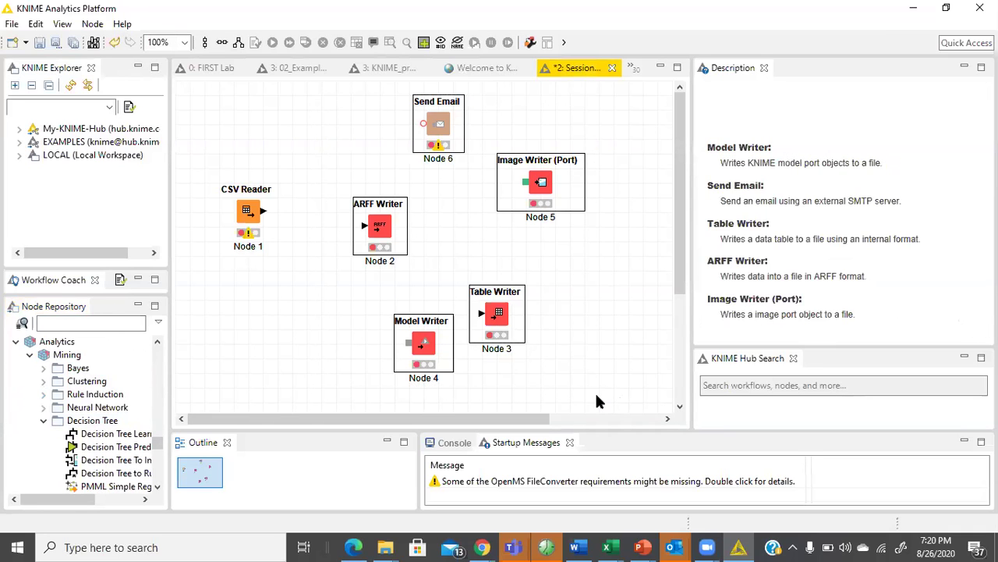
pyautogui.press('Delete')
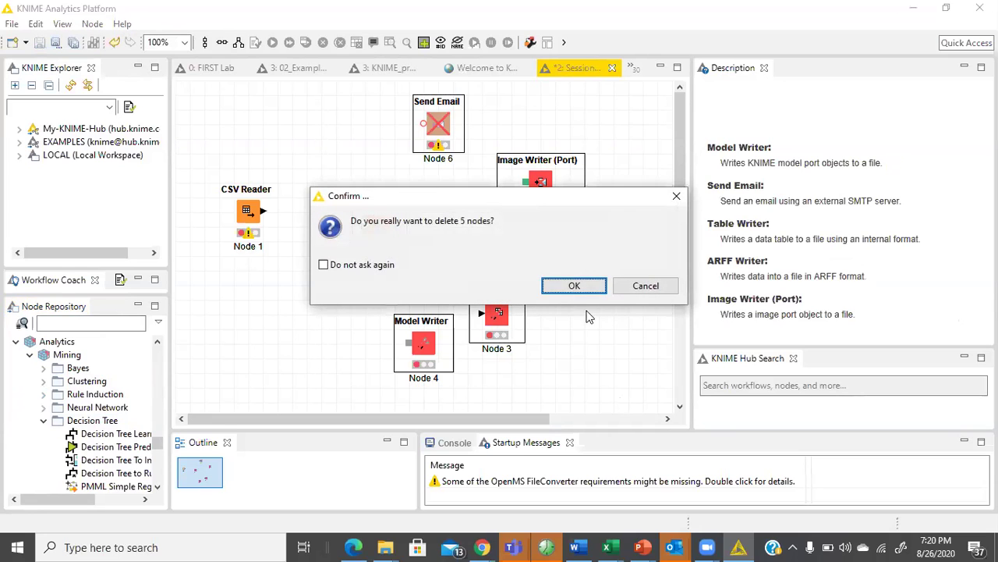
pyautogui.click(575, 287)
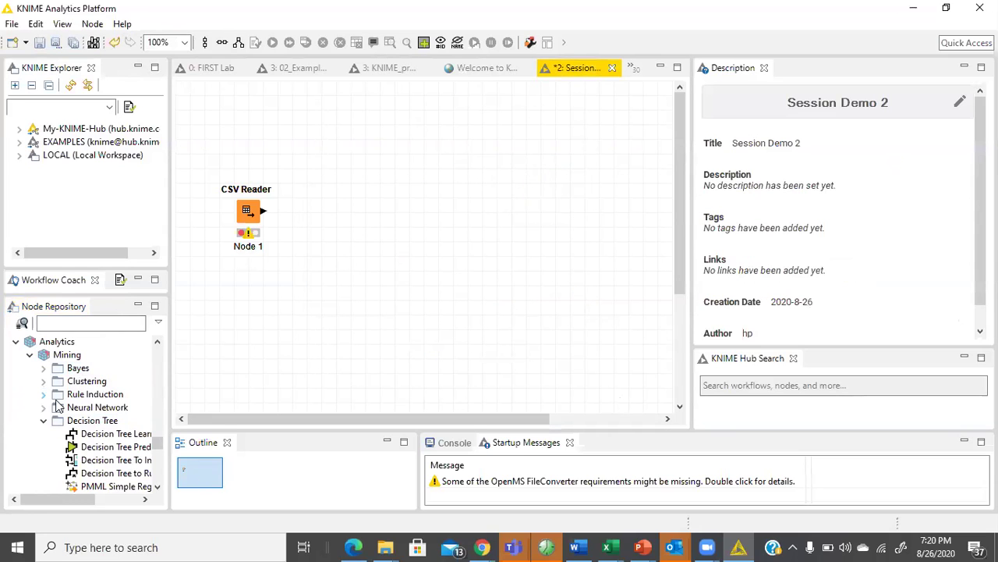
# Collapse Decision Tree, Mining and Analytics in Node Repository, along with the IO and Manipulation categories.
pyautogui.click(43, 420)
pyautogui.click(28, 354)
pyautogui.click(14, 341)
pyautogui.scroll(5, 33, 369)
pyautogui.scroll(15, 33, 369)
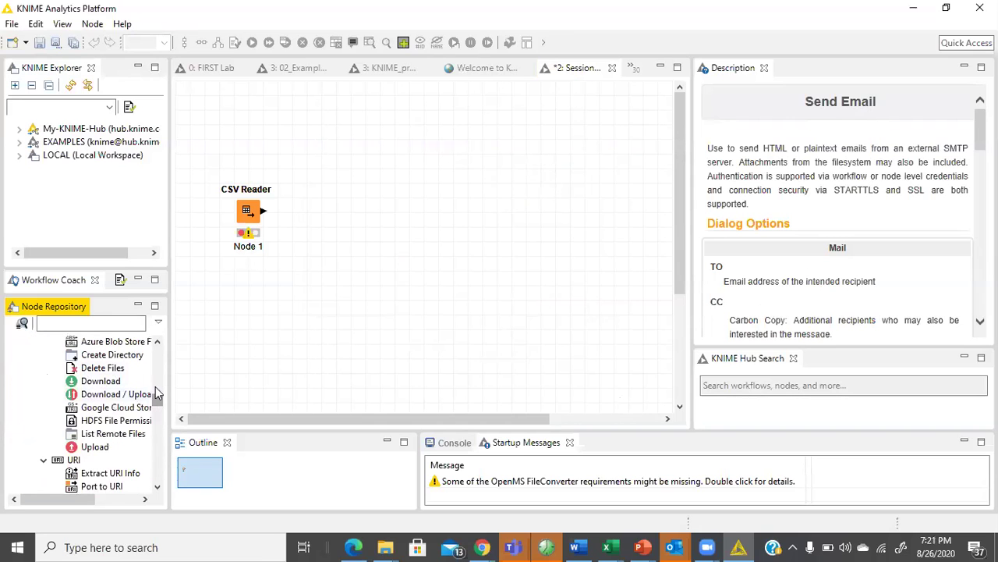
pyautogui.scroll(8, 69, 352)
pyautogui.click(15, 341)
pyautogui.click(16, 354)
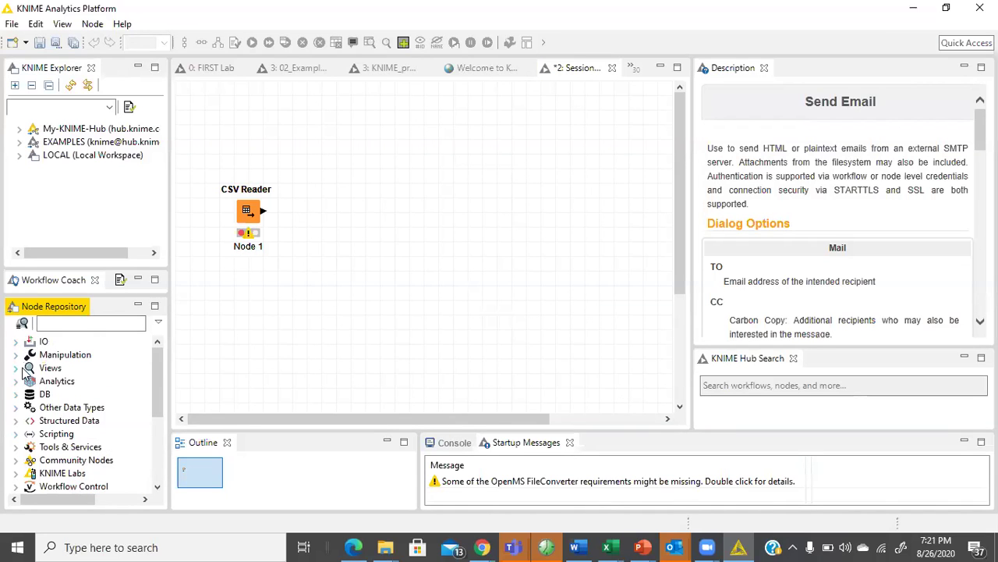
# Add an ARFF Reader node from the IO Read group to the workflow and delete it again.
pyautogui.click(15, 341)
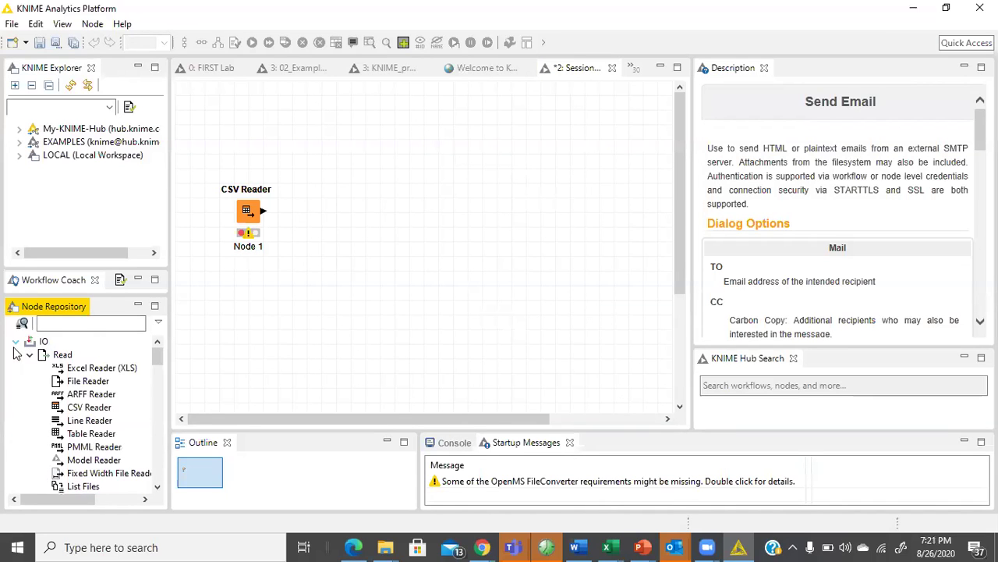
pyautogui.moveTo(72, 395); pyautogui.dragTo(403, 279)
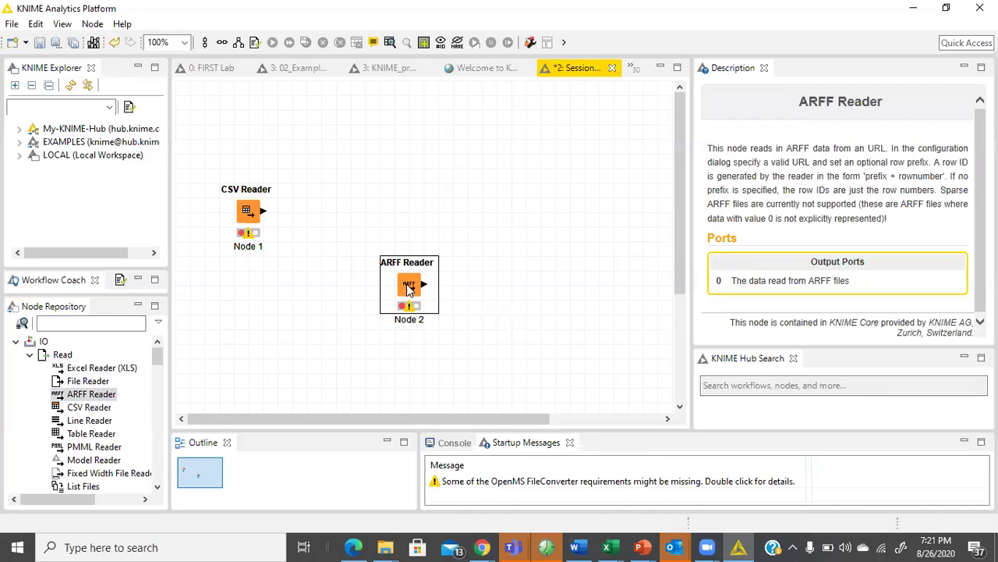
pyautogui.rightClick(409, 289)
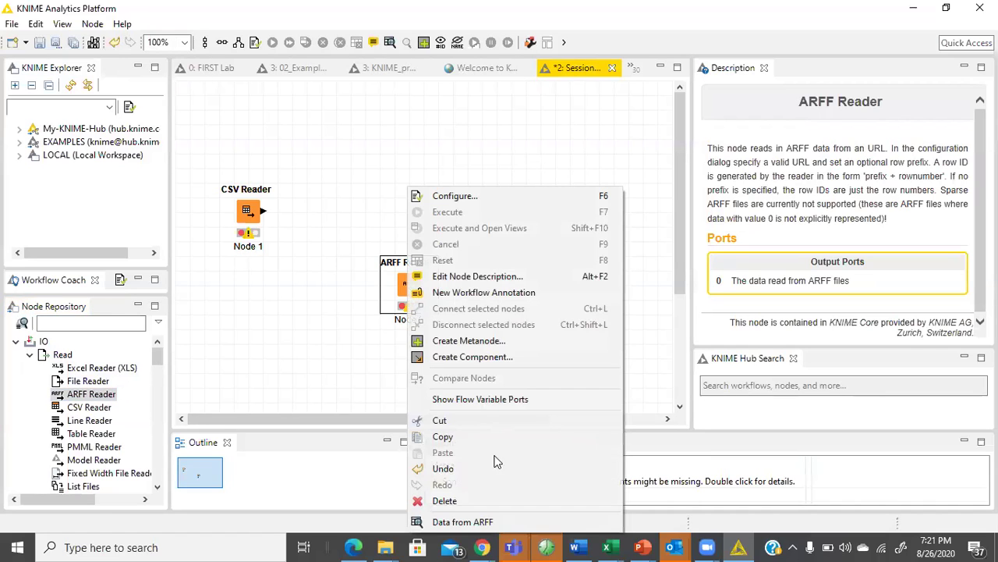
pyautogui.click(521, 501)
pyautogui.click(573, 286)
# Delete the CSV Reader node from the Session Demo 2 workflow.
pyautogui.click(261, 212)
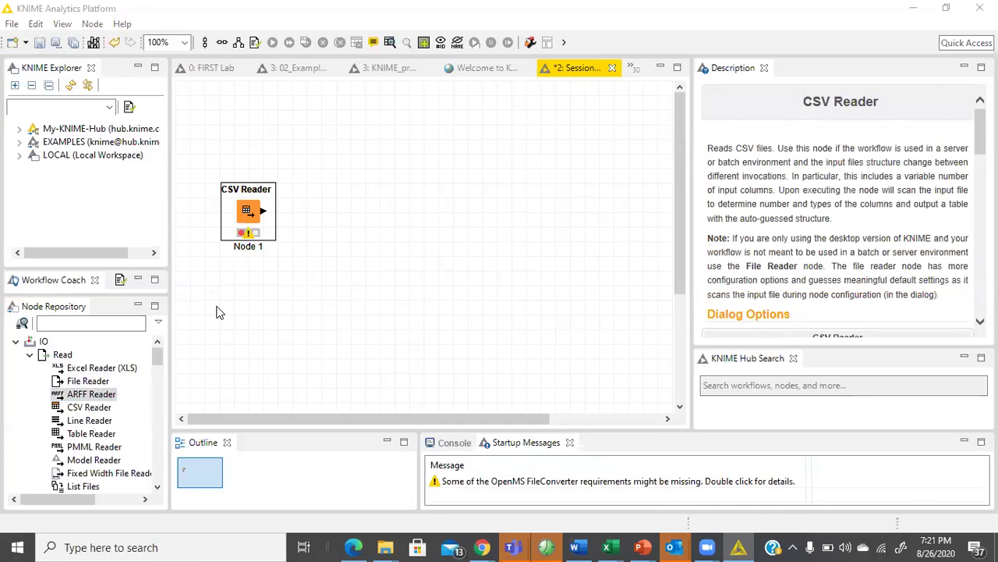
pyautogui.press('Delete')
pyautogui.click(574, 285)
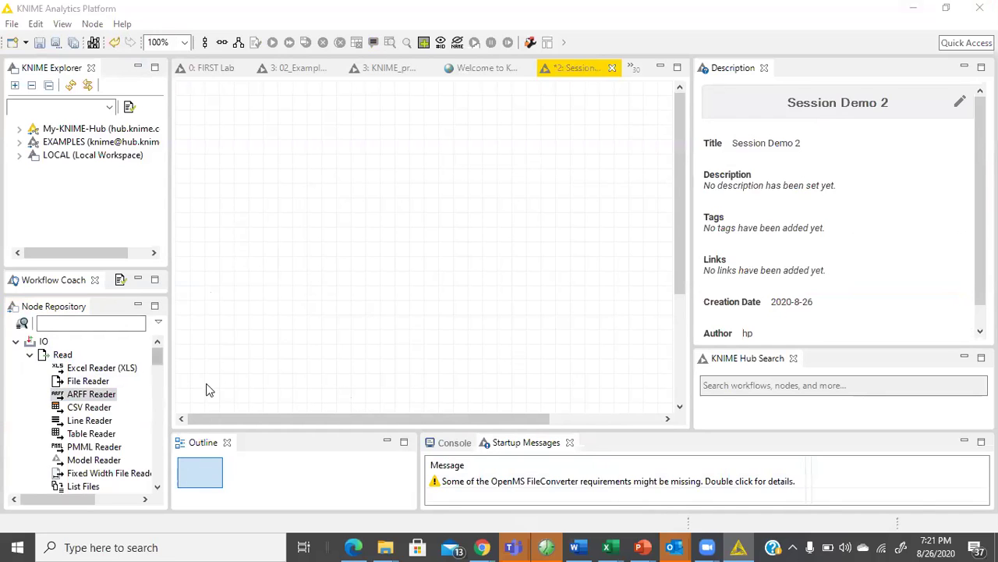
# Collapse the Read, Write, Other and File Handling groups under IO in Node Repository.
pyautogui.click(30, 354)
pyautogui.click(30, 368)
pyautogui.click(30, 380)
pyautogui.click(31, 395)
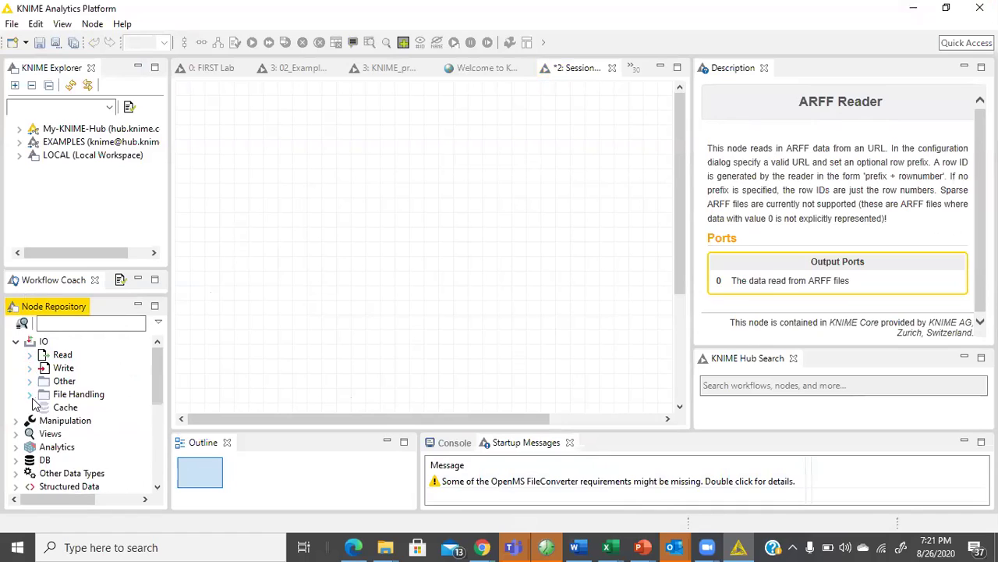
# Look through the remaining Node Repository categories and examine the Market Simulation nodes under Scientific Strategy.
pyautogui.scroll(-1, 17, 441)
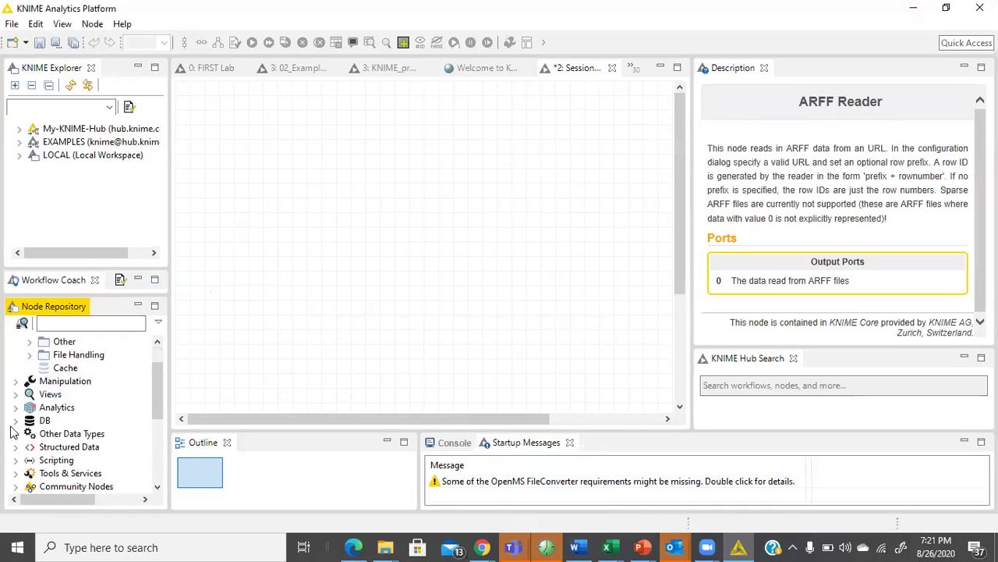
pyautogui.click(16, 421)
pyautogui.click(15, 407)
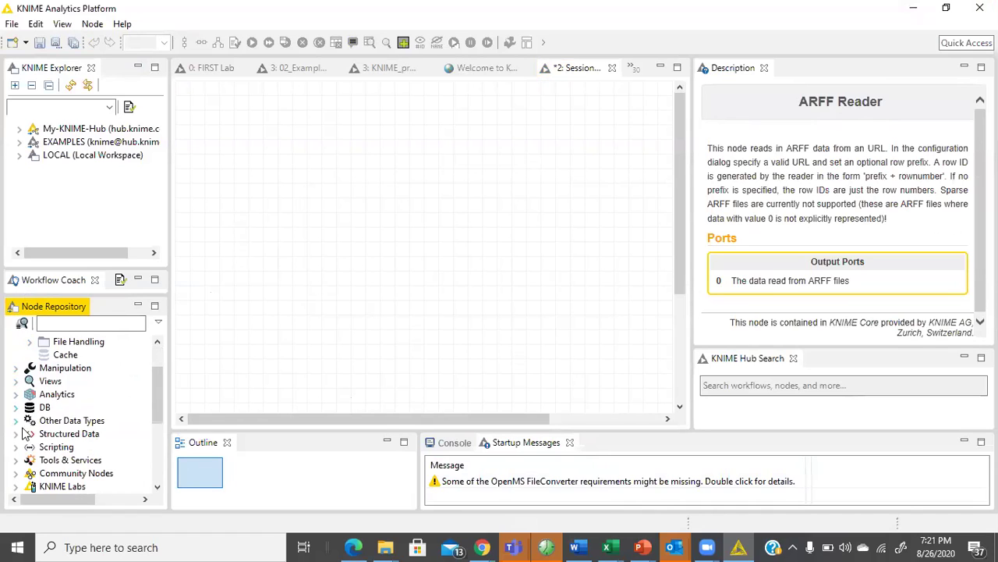
pyautogui.scroll(-2, 23, 433)
pyautogui.scroll(-2, 28, 437)
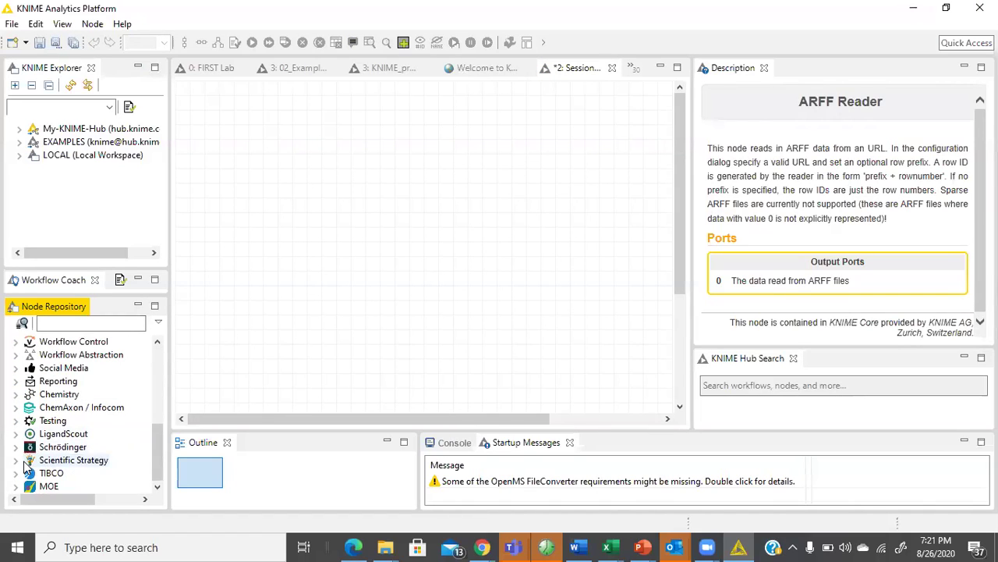
pyautogui.click(17, 460)
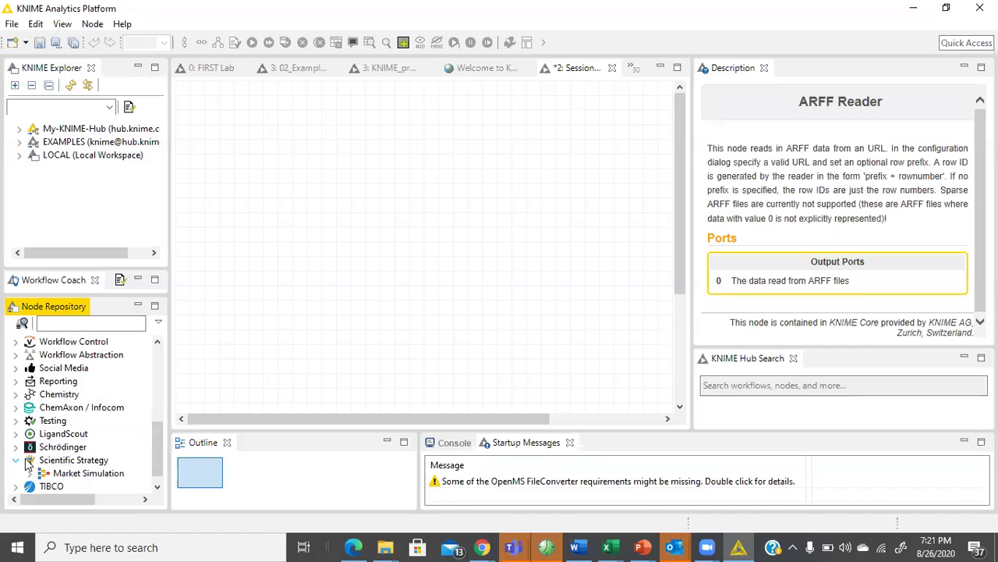
pyautogui.click(30, 460)
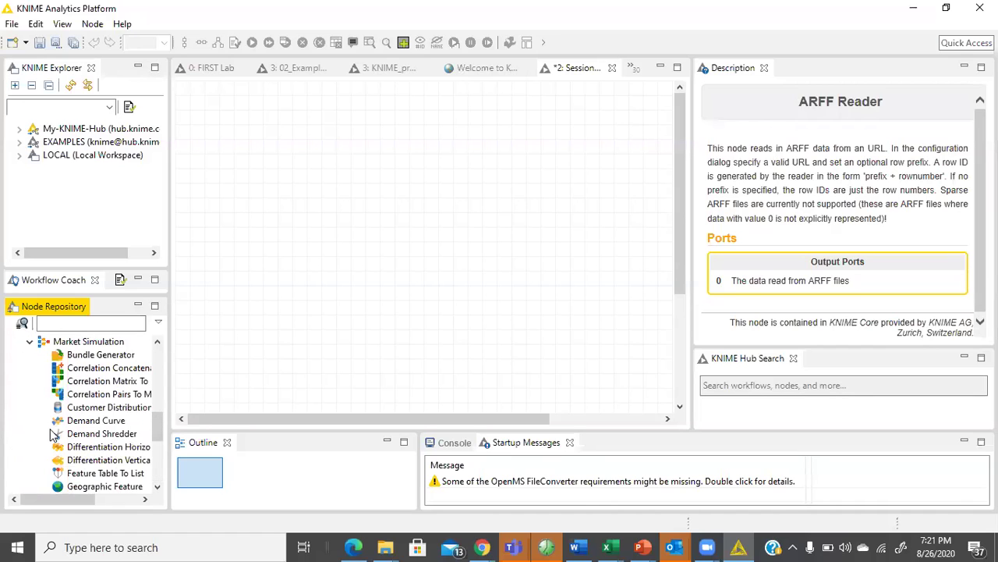
pyautogui.moveTo(66, 509); pyautogui.dragTo(85, 508)
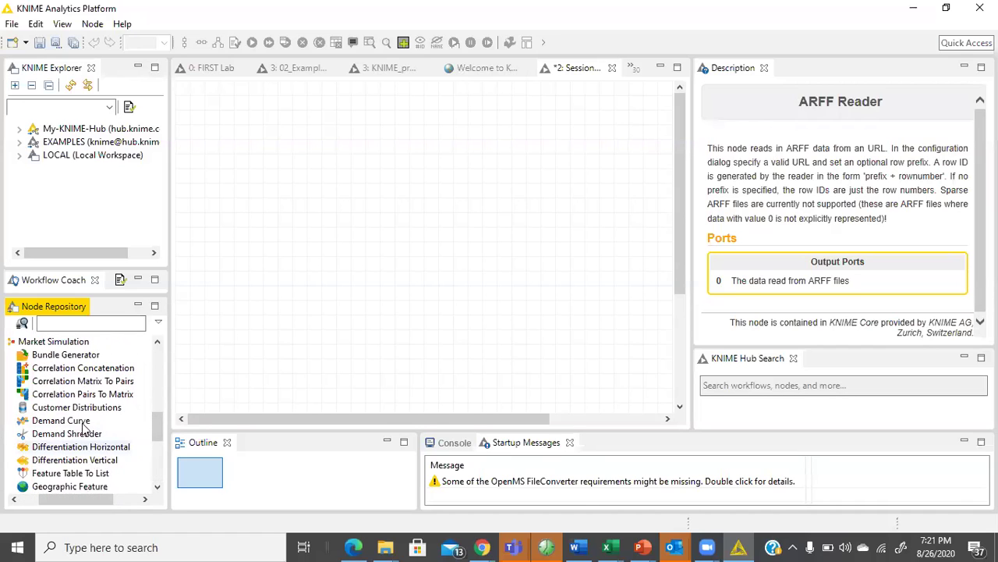
pyautogui.scroll(-1, 86, 419)
pyautogui.scroll(-3, 86, 422)
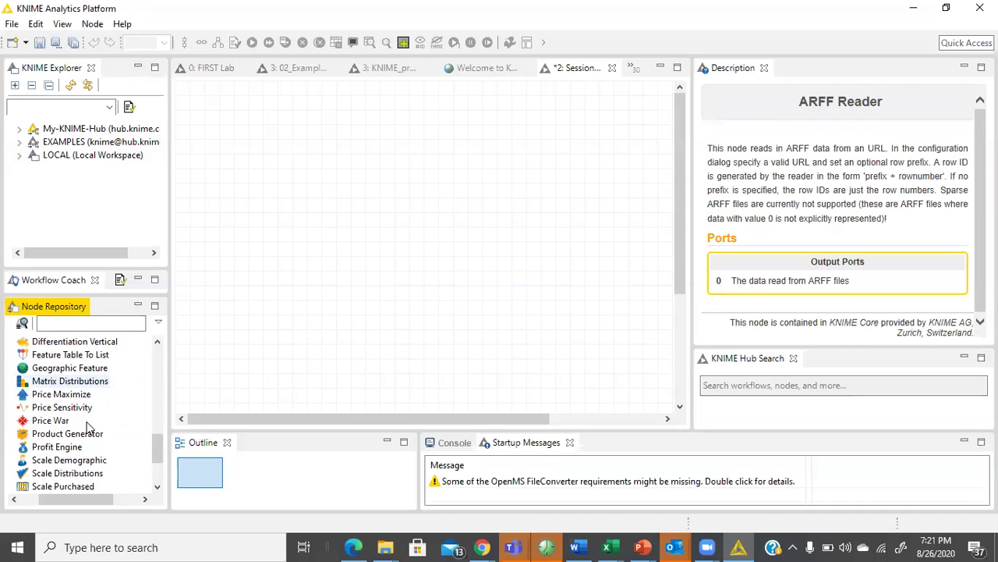
# Add a Profit Engine node from Market Simulation to the workflow, view its configuration, and delete the node again.
pyautogui.click(66, 435)
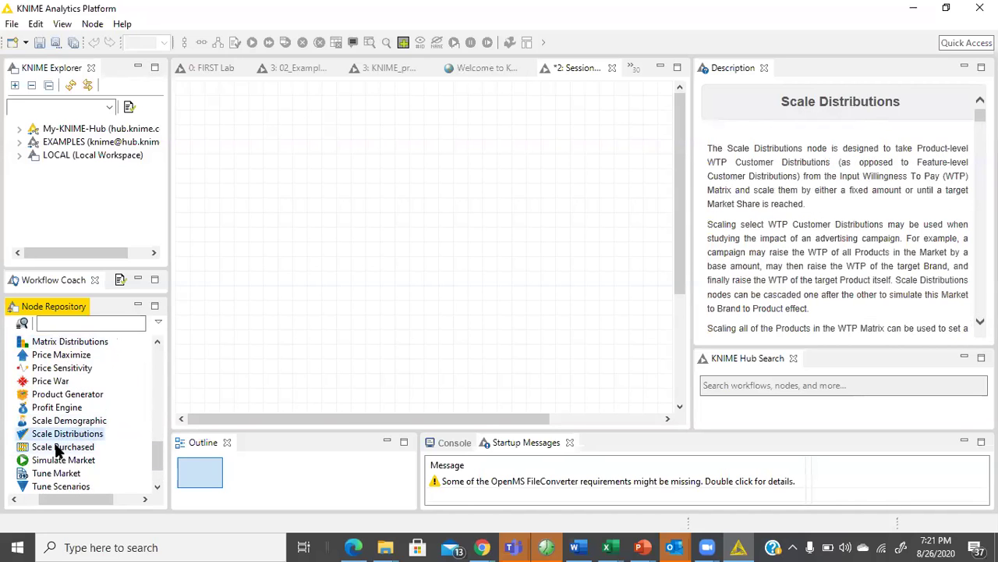
pyautogui.moveTo(56, 407); pyautogui.dragTo(311, 267)
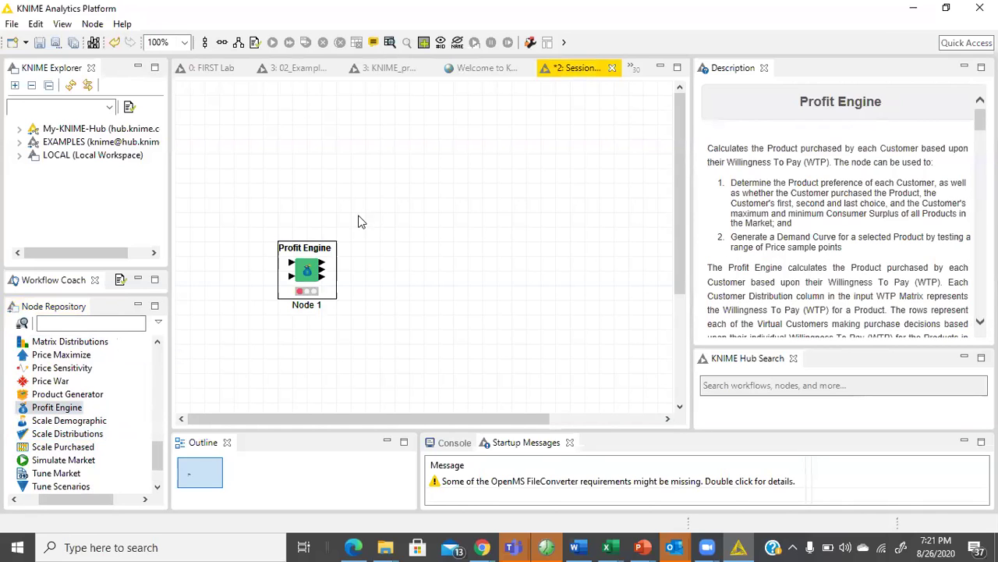
pyautogui.click(632, 139)
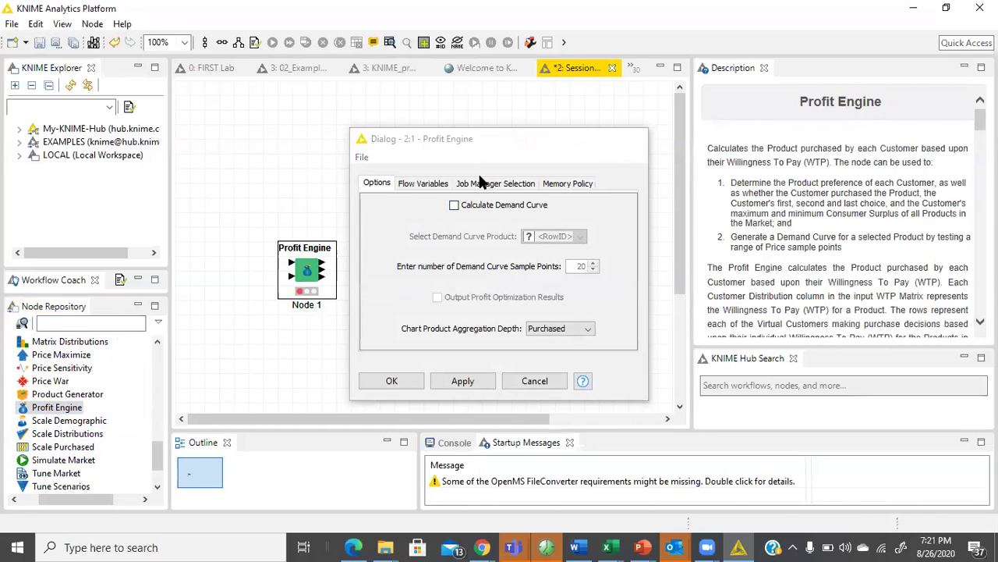
pyautogui.press('Delete')
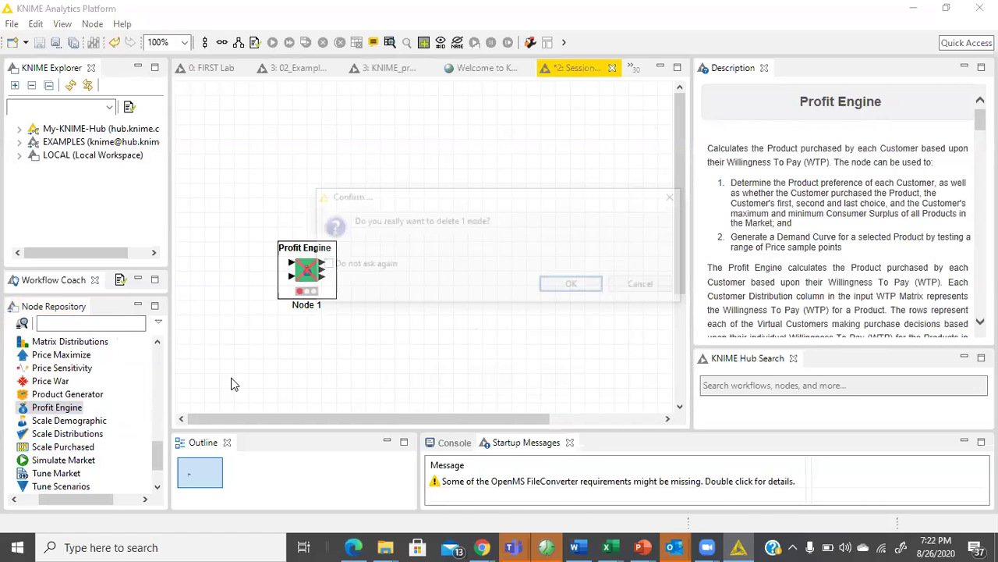
pyautogui.click(578, 287)
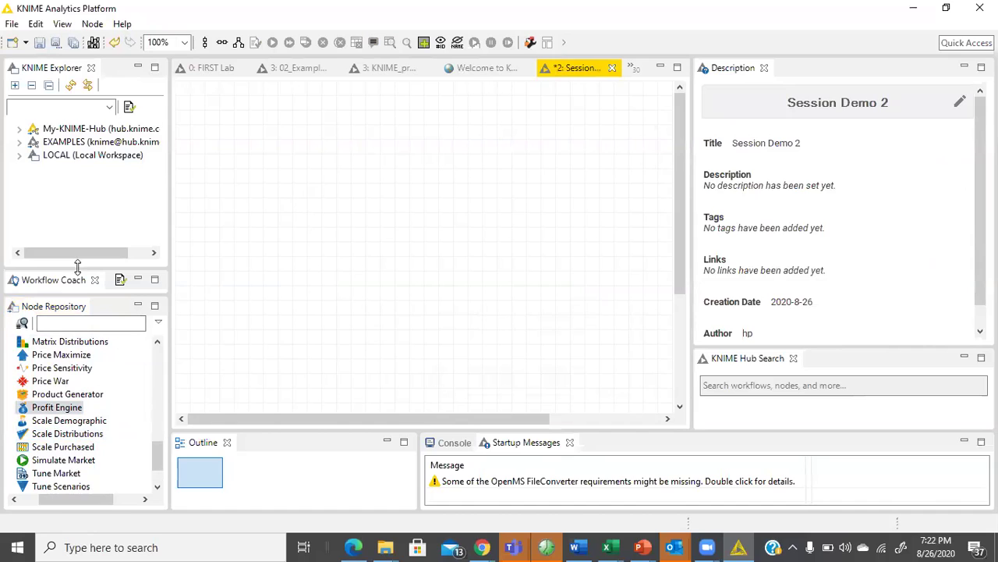
# Load the example folders under EXAMPLES in KNIME Explorer and enlarge the explorer pane downward.
pyautogui.click(20, 142)
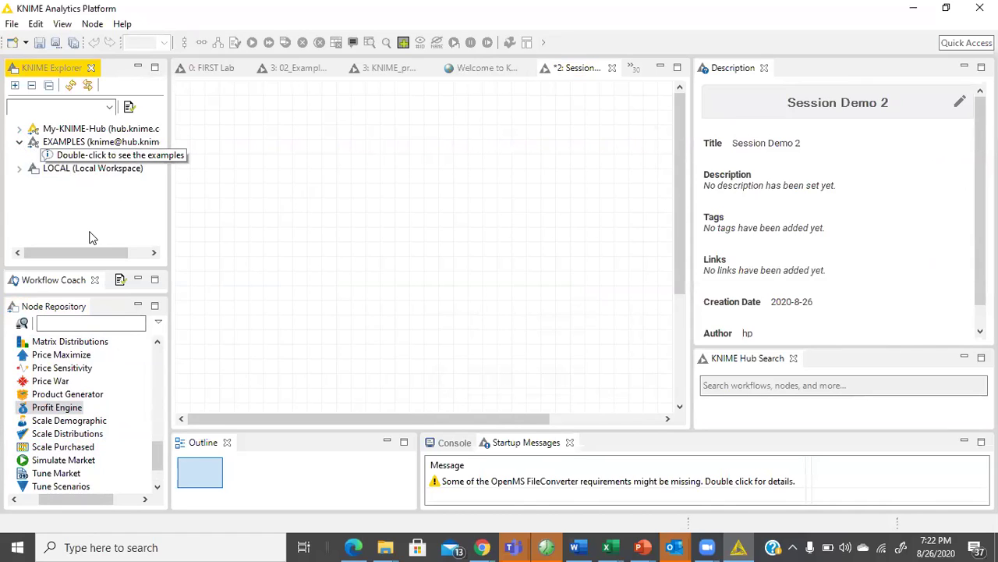
pyautogui.doubleClick(85, 155)
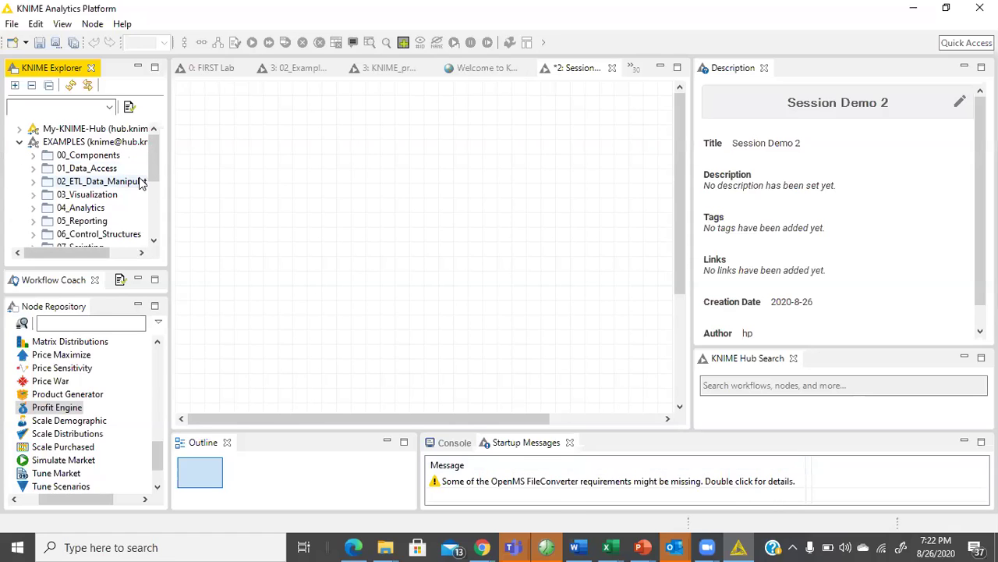
pyautogui.moveTo(148, 265); pyautogui.dragTo(148, 323)
pyautogui.moveTo(151, 216); pyautogui.dragTo(151, 285)
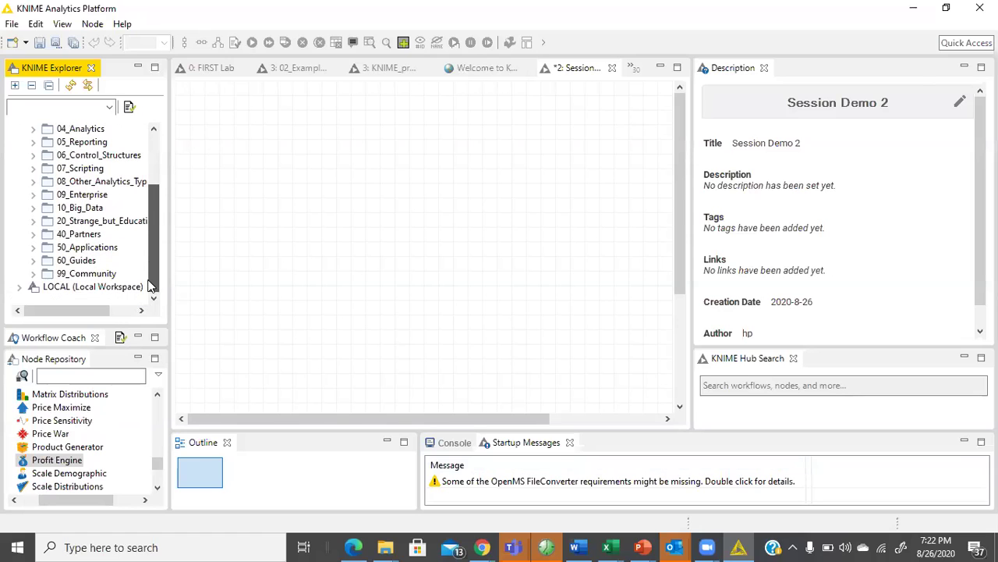
# Look through the 40_Partners and 01_Data_Access example folders in KNIME Explorer and collapse them again.
pyautogui.click(36, 234)
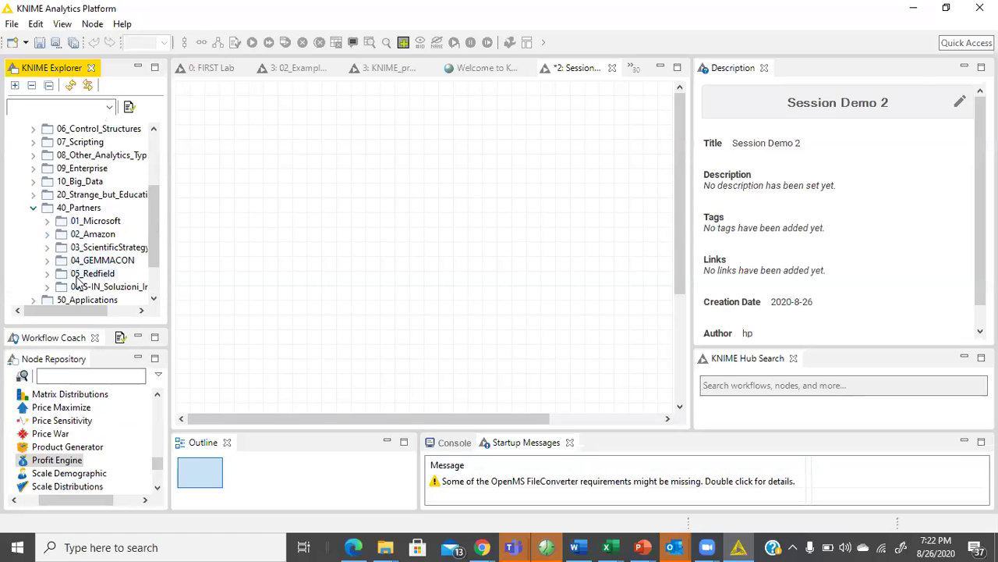
pyautogui.click(33, 208)
pyautogui.scroll(2, 41, 206)
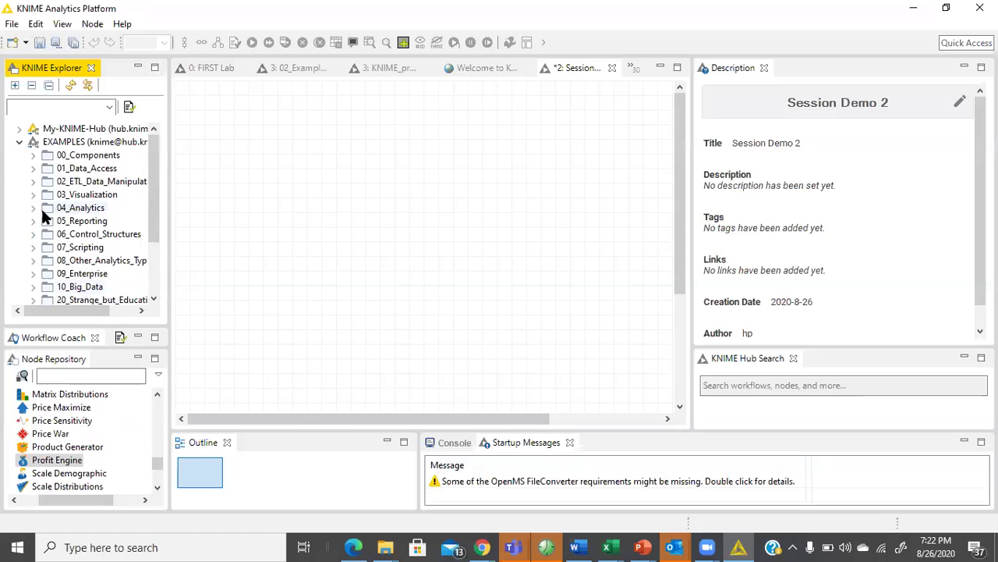
pyautogui.click(33, 167)
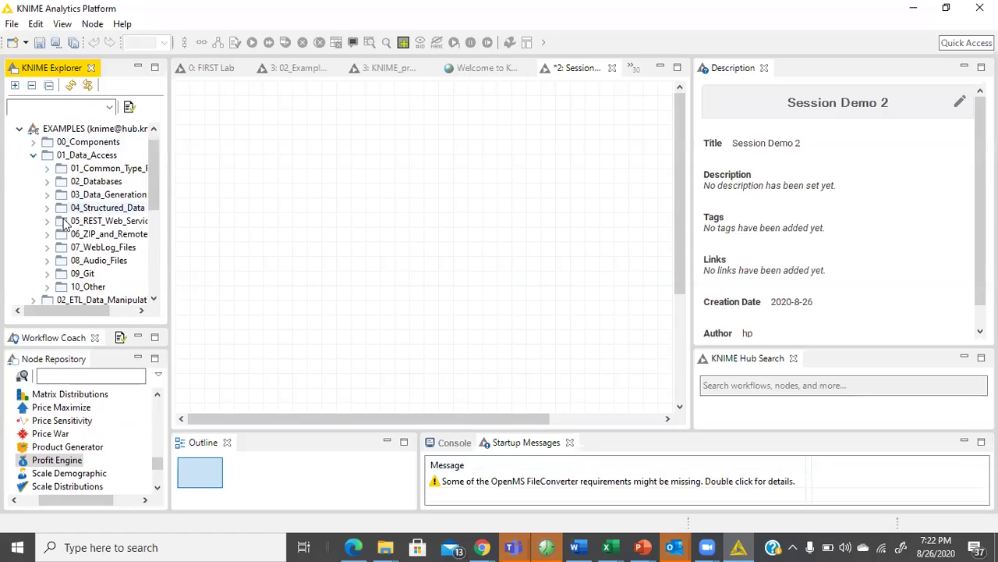
pyautogui.moveTo(83, 311)
pyautogui.mouseDown()
pyautogui.moveTo(110, 311)
pyautogui.moveTo(86, 316)
pyautogui.mouseUp()
pyautogui.click(17, 156)
# Add the Choropleth World Map component from 00_Components Visualizations to the workflow, loading it despite the version mismatch.
pyautogui.click(17, 144)
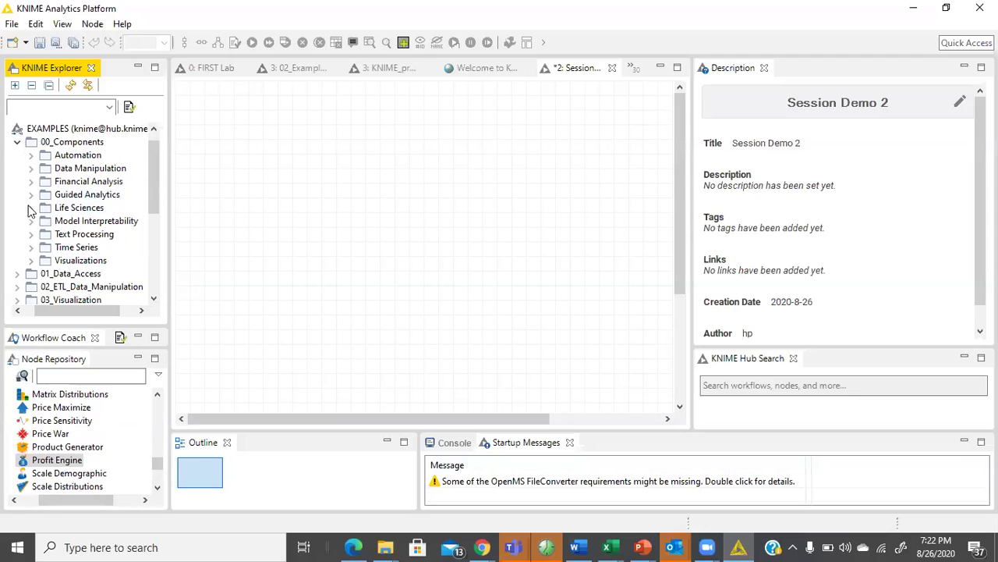
pyautogui.click(30, 260)
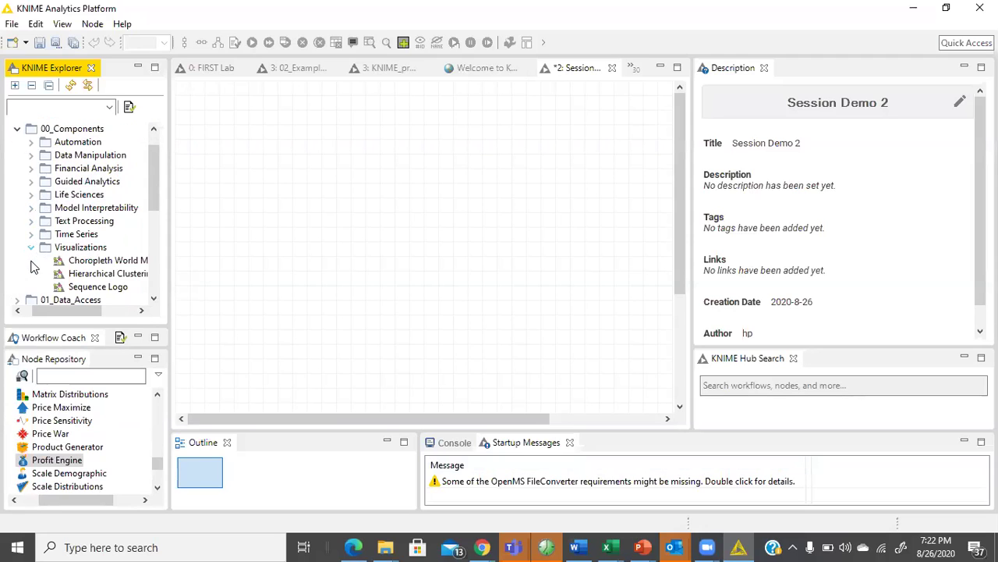
pyautogui.scroll(-1, 49, 262)
pyautogui.moveTo(81, 315); pyautogui.dragTo(93, 314)
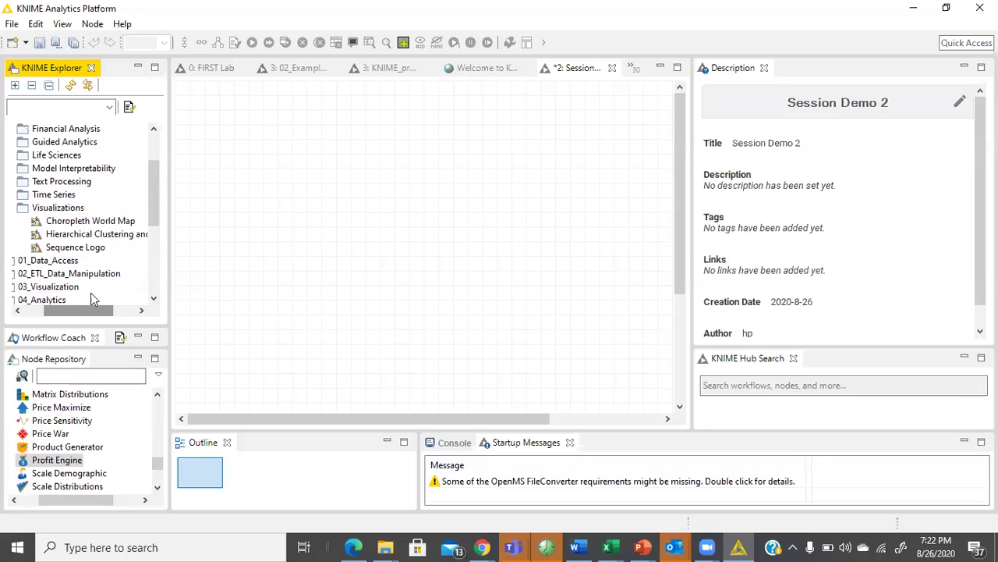
pyautogui.doubleClick(102, 223)
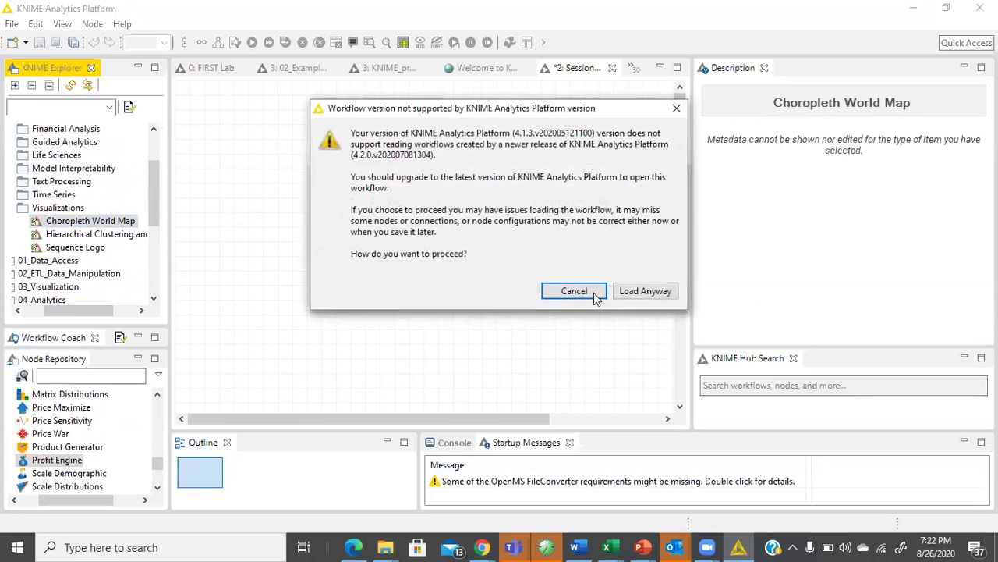
pyautogui.click(650, 291)
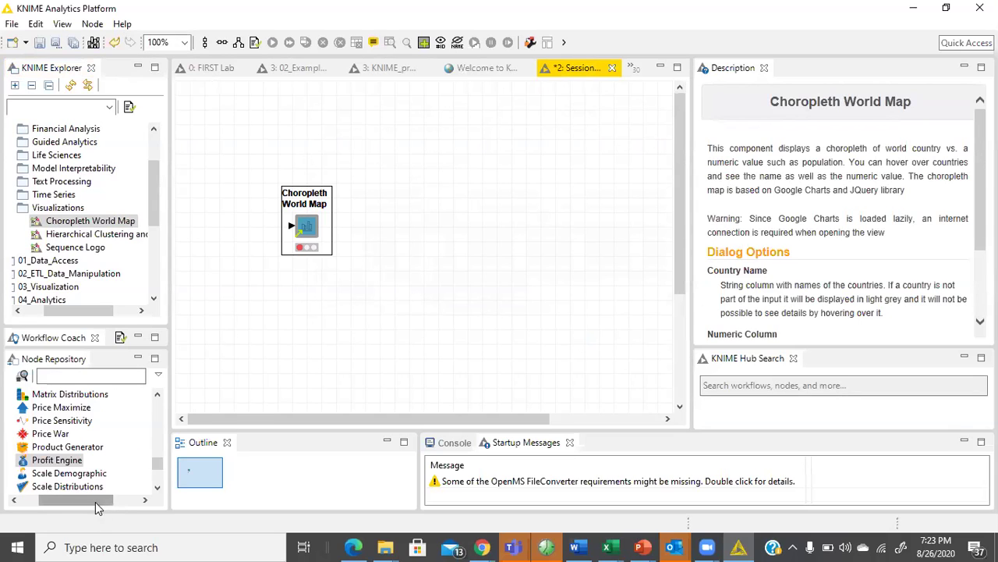
# Return to the IO category in Node Repository and view the actions available for the Choropleth World Map component.
pyautogui.moveTo(98, 501); pyautogui.dragTo(81, 501)
pyautogui.moveTo(158, 470); pyautogui.dragTo(305, 256)
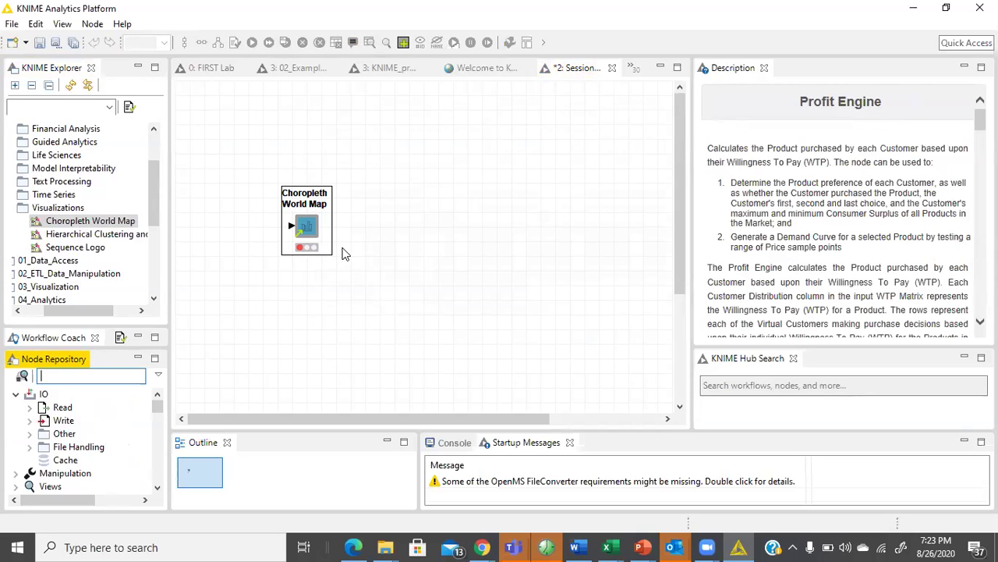
pyautogui.rightClick(312, 229)
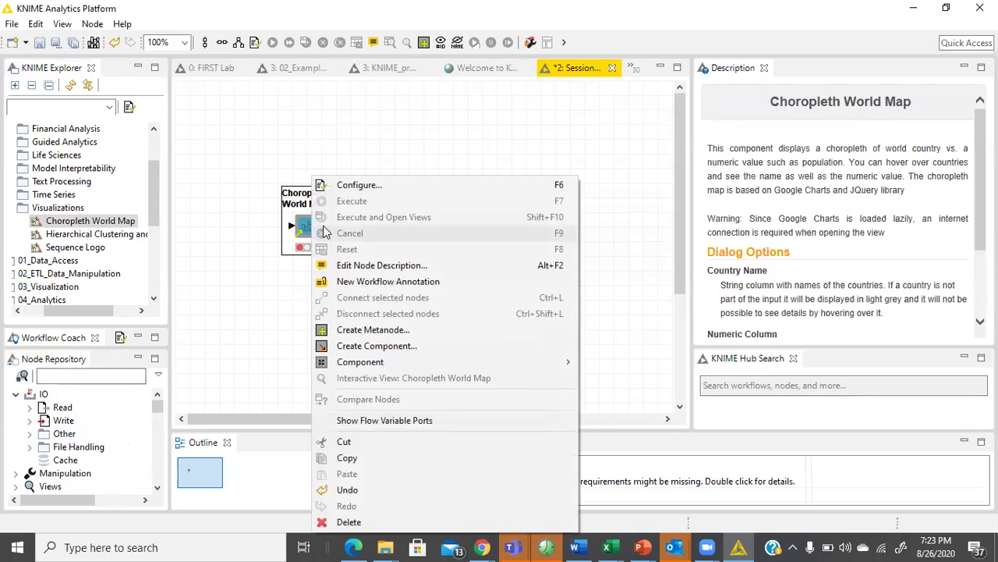
pyautogui.click(295, 233)
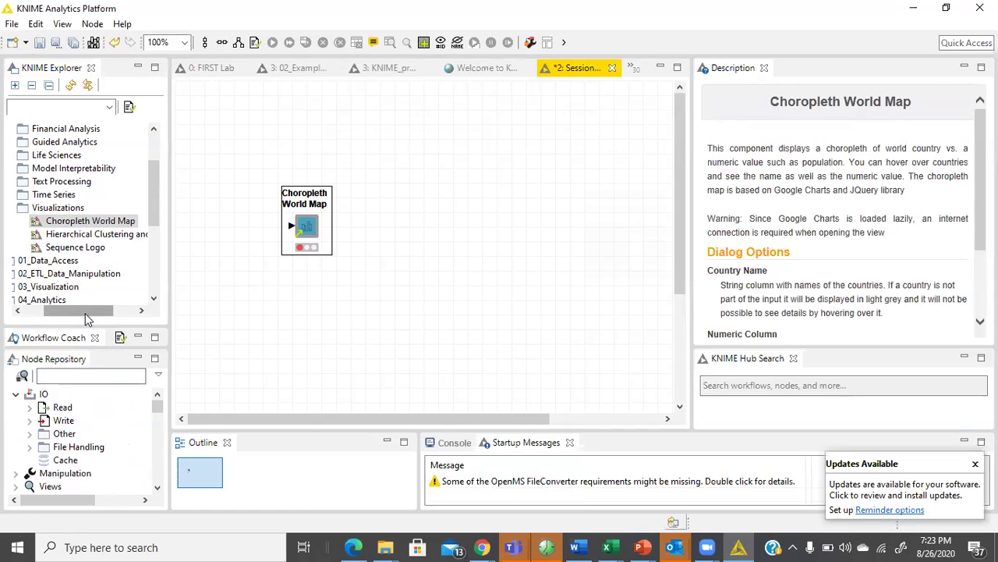
pyautogui.moveTo(92, 312); pyautogui.dragTo(65, 311)
pyautogui.scroll(-2, 99, 273)
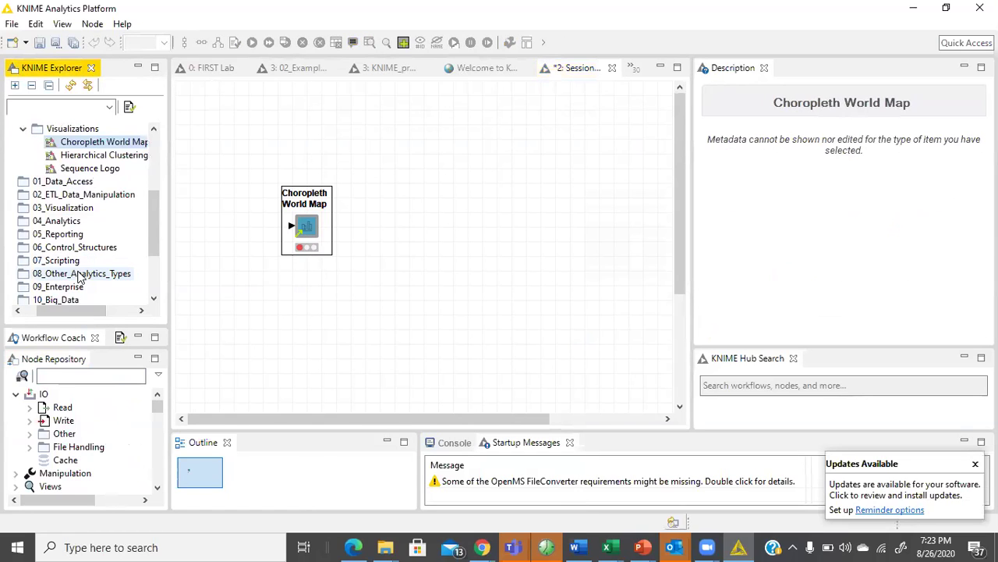
# Add a CSV Reader node from the IO Read group to the workflow, below the Choropleth World Map component.
pyautogui.click(30, 407)
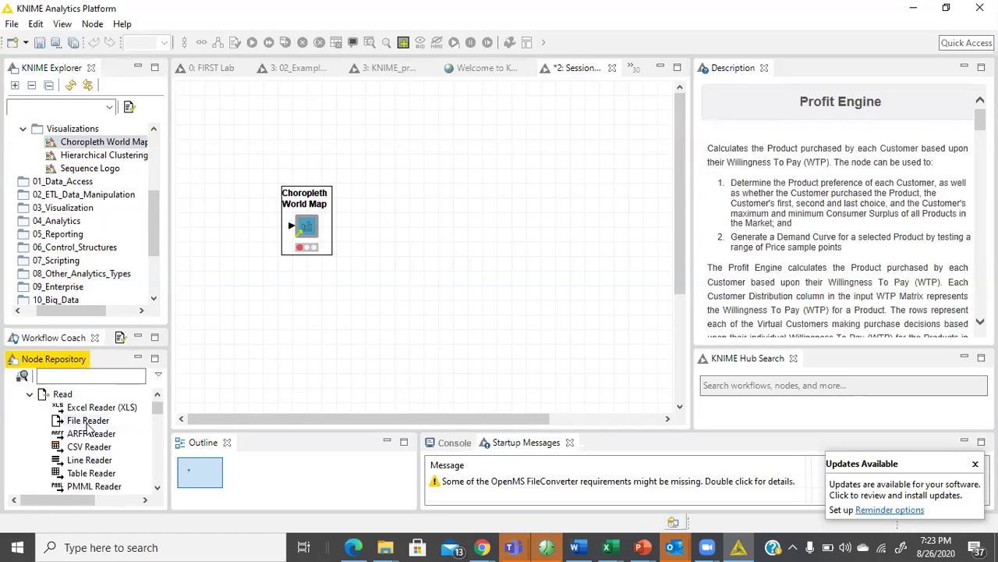
pyautogui.scroll(-2, 109, 456)
pyautogui.scroll(-1, 115, 464)
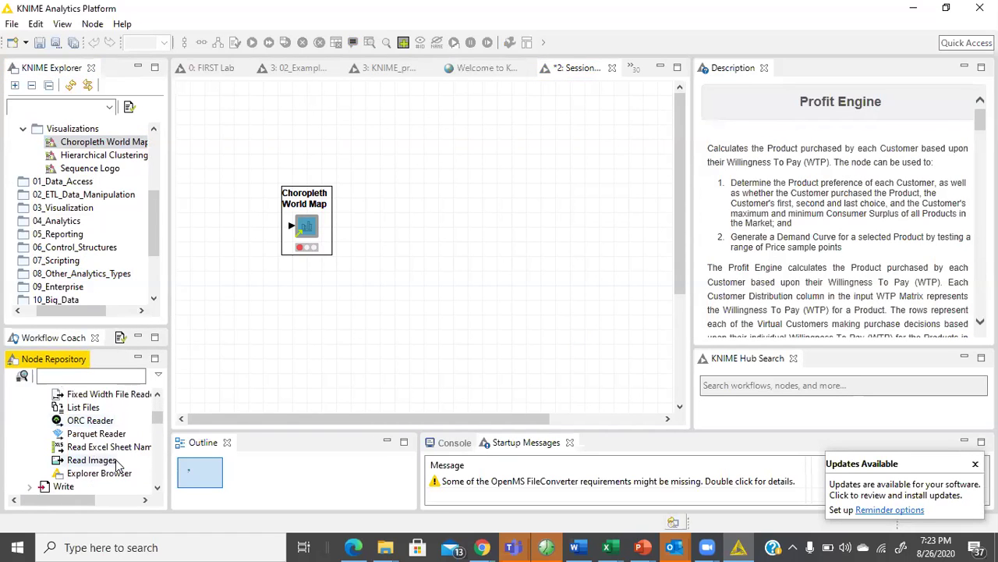
pyautogui.scroll(3, 109, 460)
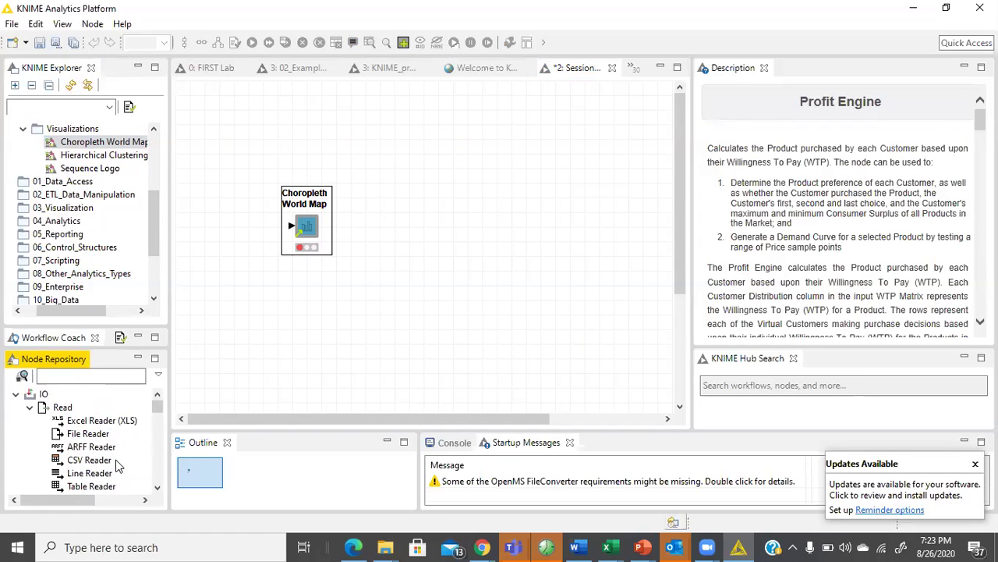
pyautogui.click(30, 409)
pyautogui.click(31, 407)
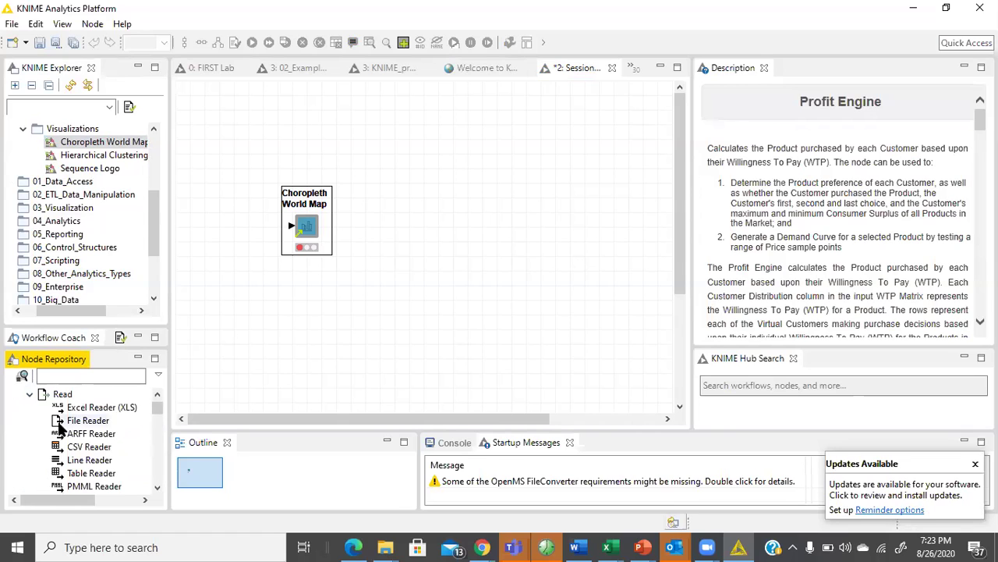
pyautogui.scroll(-2, 109, 466)
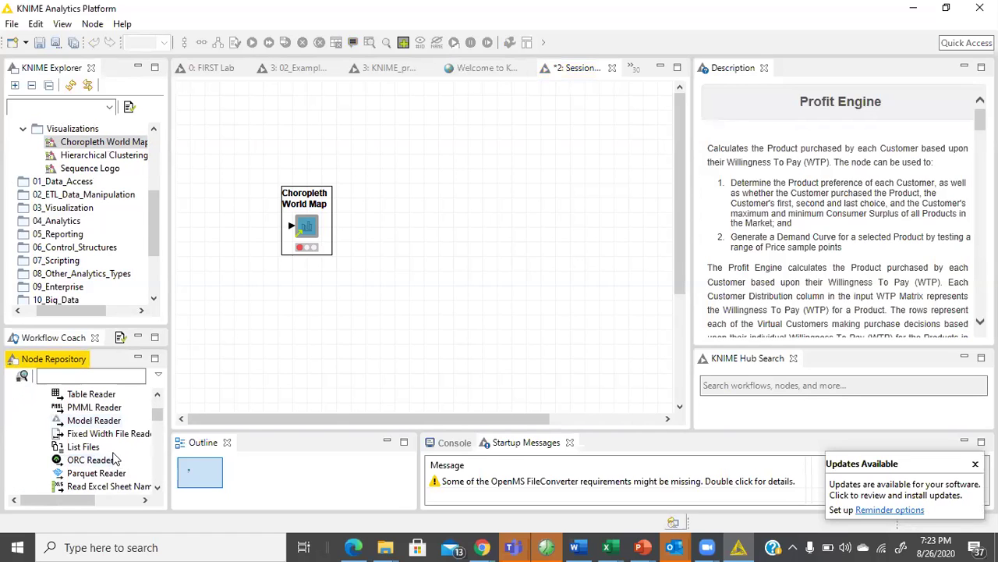
pyautogui.scroll(1, 109, 460)
pyautogui.moveTo(89, 407); pyautogui.dragTo(316, 337)
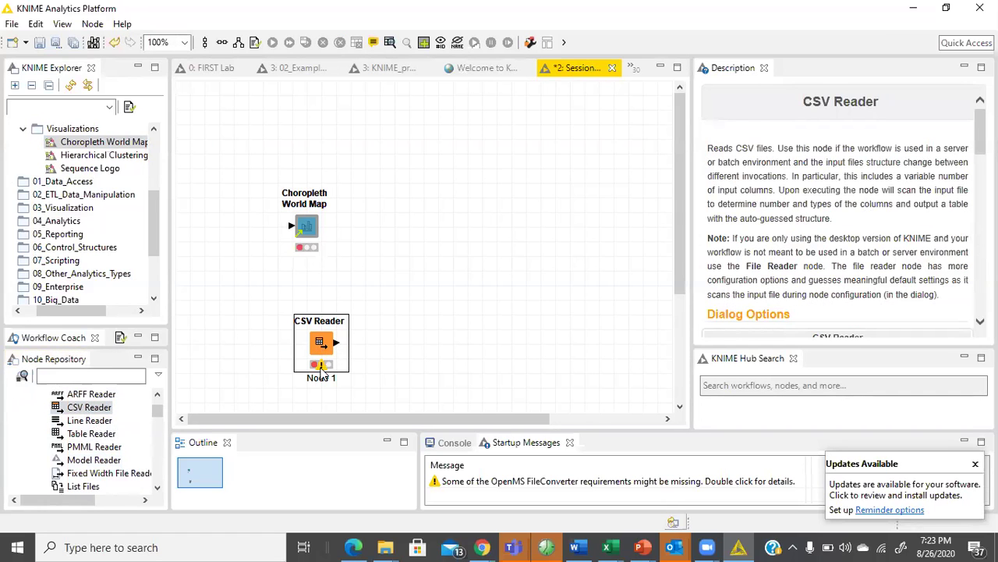
# View the configuration settings of the CSV Reader node and the Choropleth World Map component without changing them.
pyautogui.moveTo(321, 368)
pyautogui.doubleClick(321, 343)
pyautogui.click(655, 78)
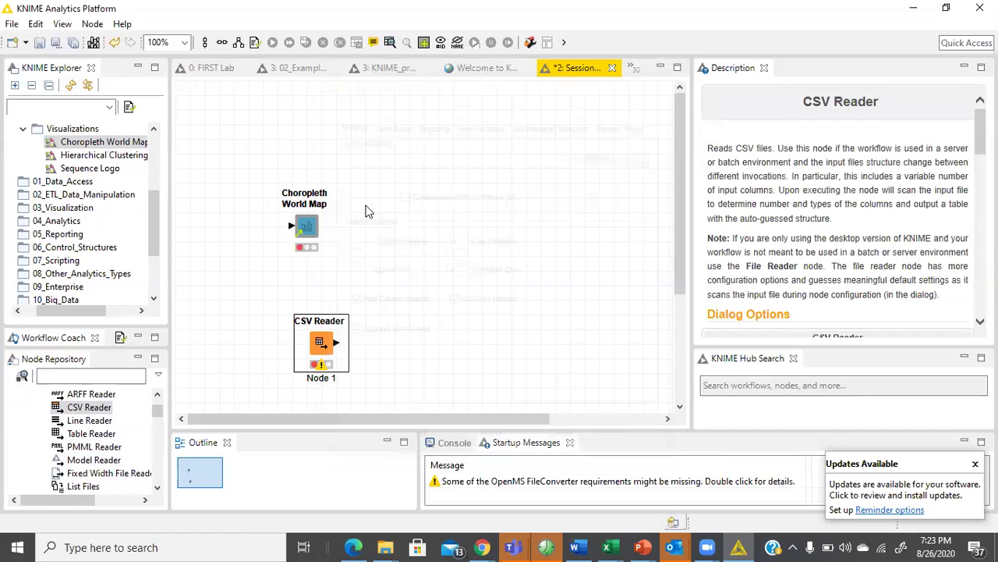
pyautogui.click(318, 226)
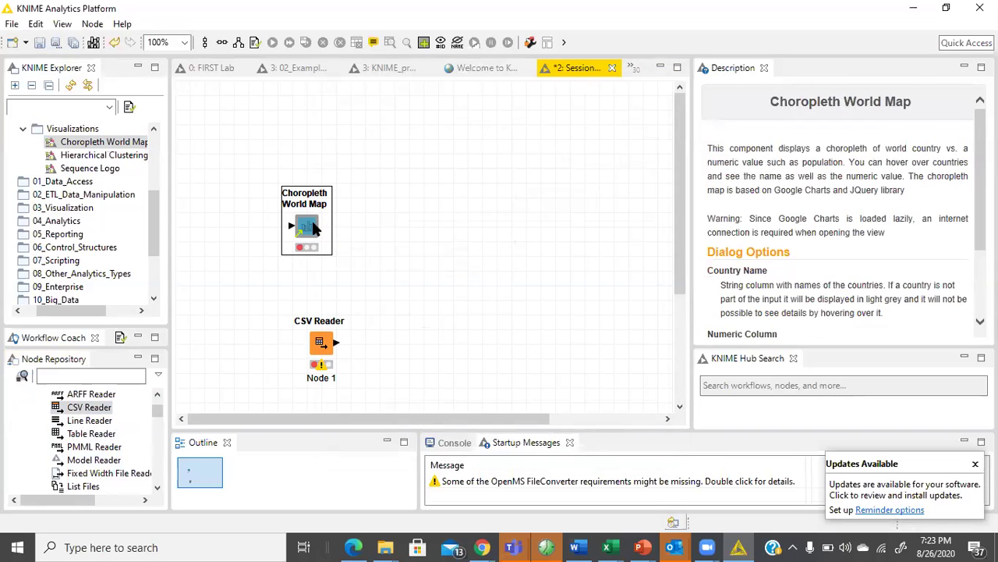
pyautogui.doubleClick(313, 226)
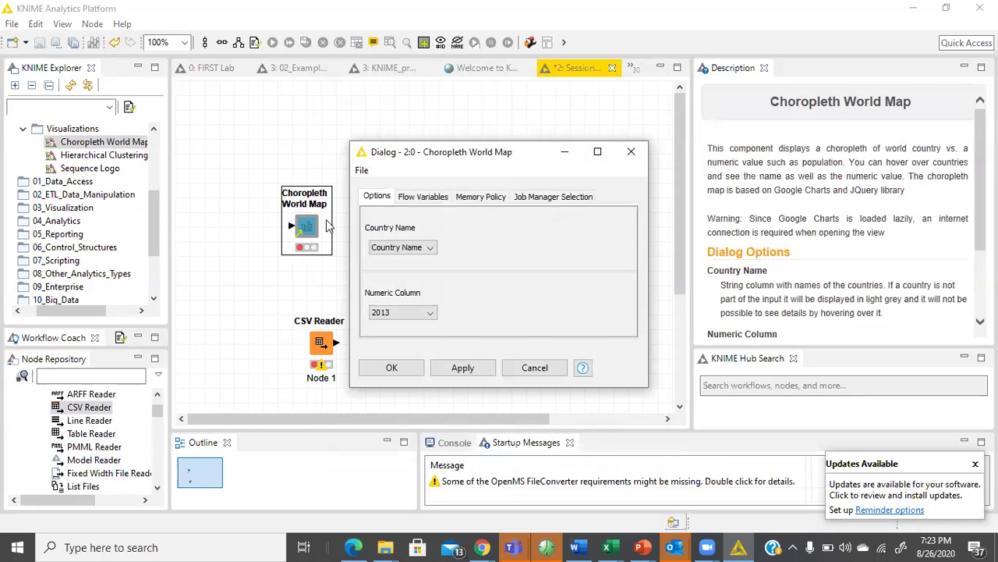
pyautogui.click(636, 159)
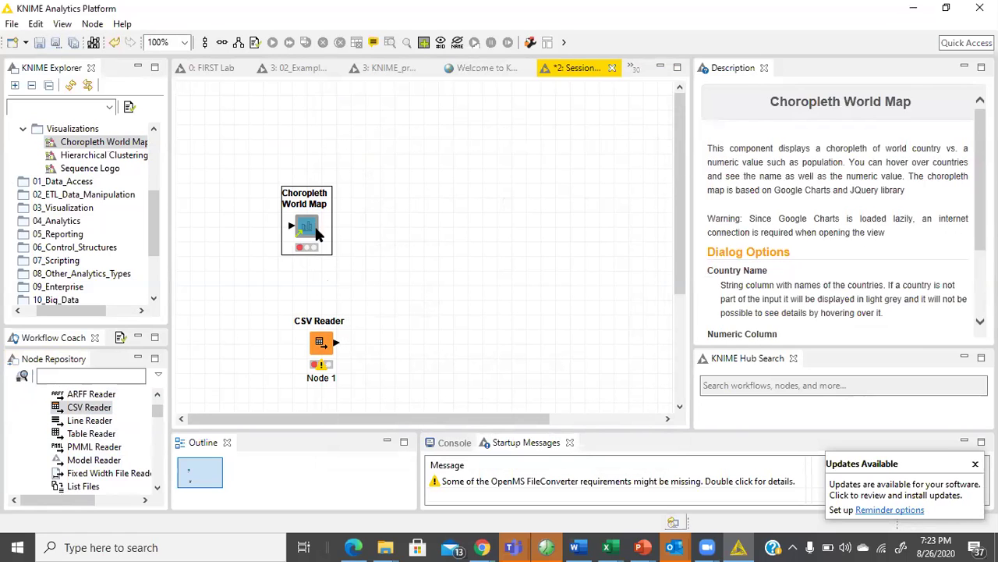
# Move the CSV Reader node up and to the right, and delete the Choropleth World Map component.
pyautogui.moveTo(323, 346); pyautogui.dragTo(410, 278)
pyautogui.moveTo(355, 189); pyautogui.dragTo(262, 283)
pyautogui.press('Delete')
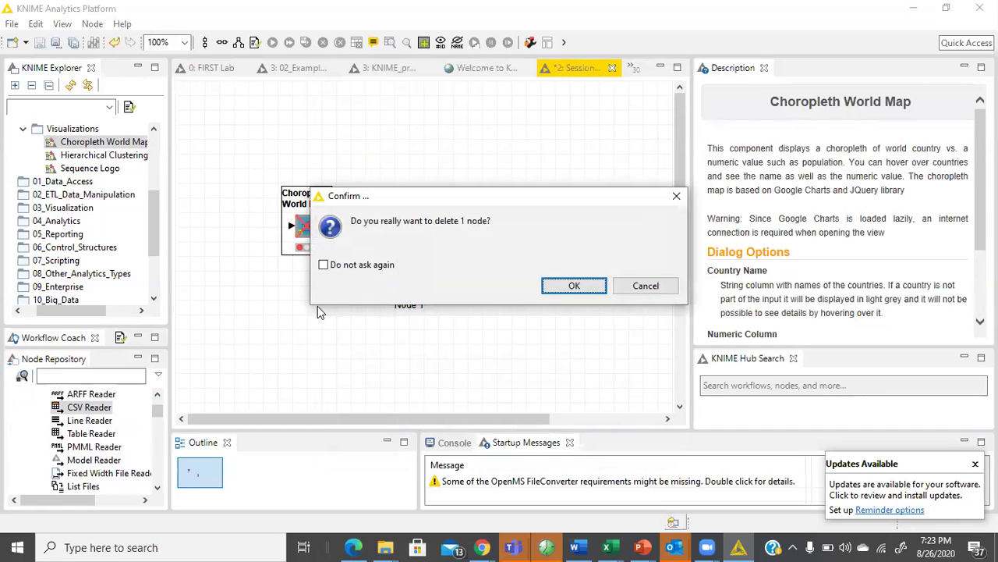
pyautogui.press('Return')
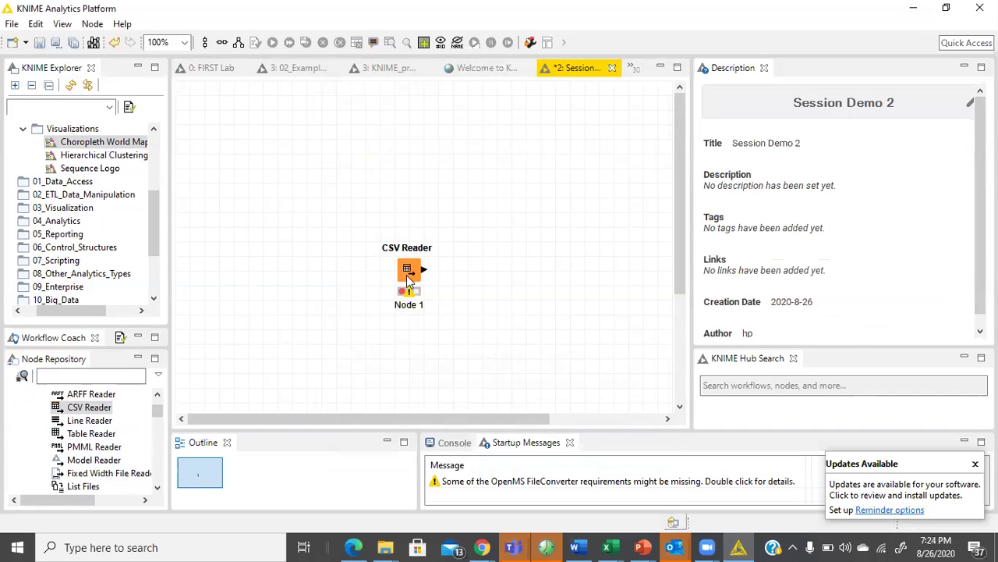
# Move the CSV Reader node to the left on the canvas and start browsing for its input file in its configuration.
pyautogui.moveTo(406, 275); pyautogui.dragTo(262, 245)
pyautogui.rightClick(269, 247)
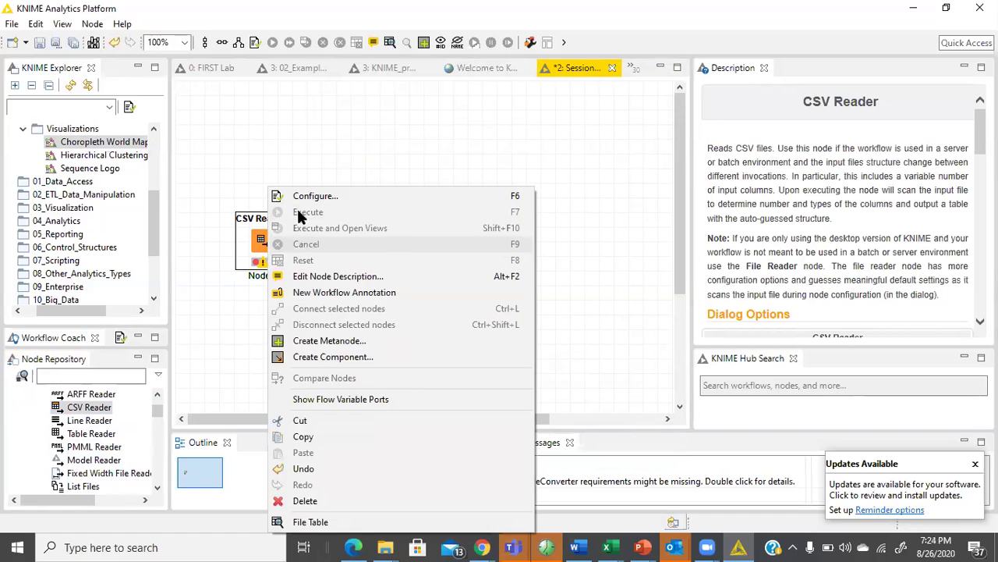
pyautogui.click(298, 194)
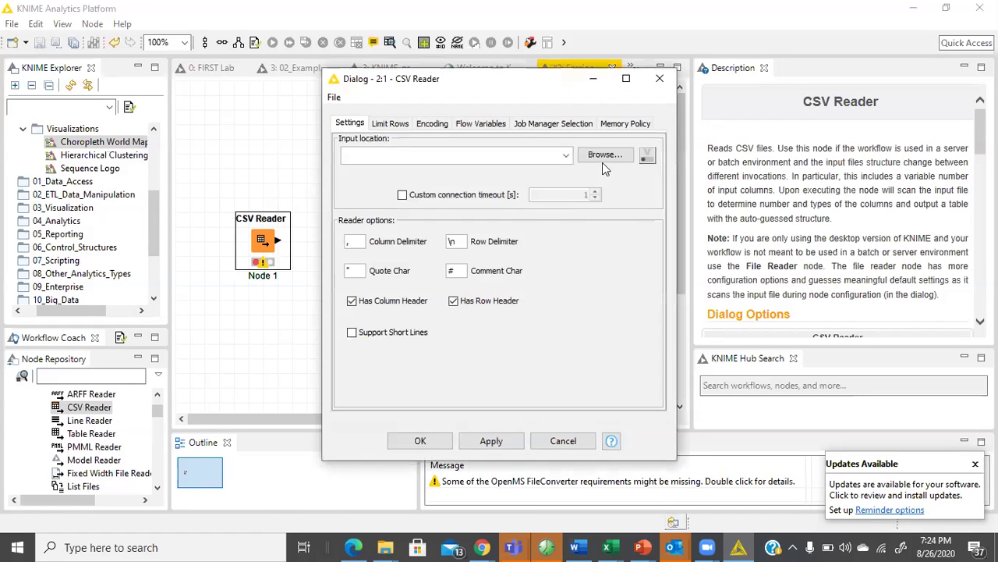
pyautogui.click(607, 161)
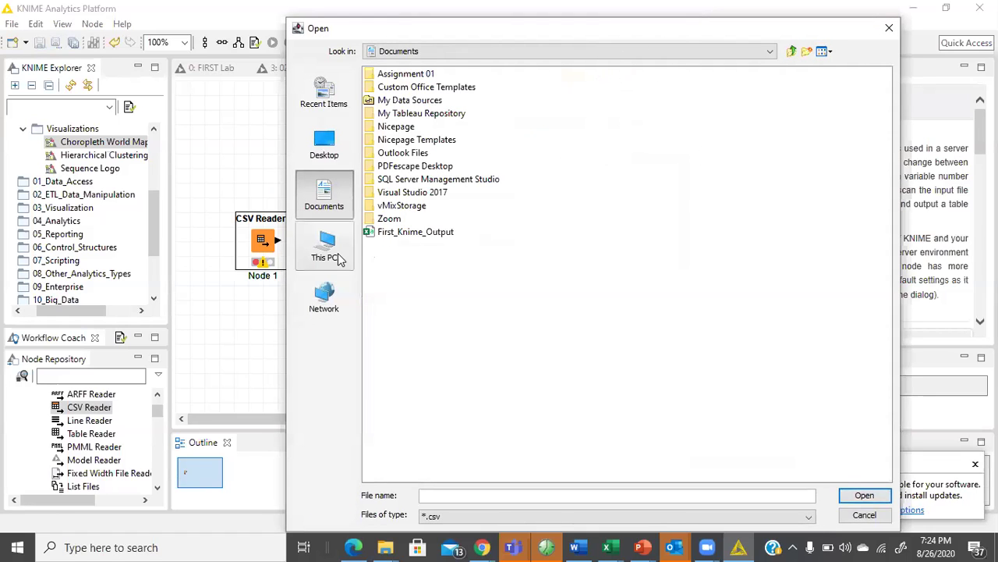
# Navigate to the Courses Content folder inside Office on New Volume (E:) for the CSV Reader's input file.
pyautogui.click(341, 260)
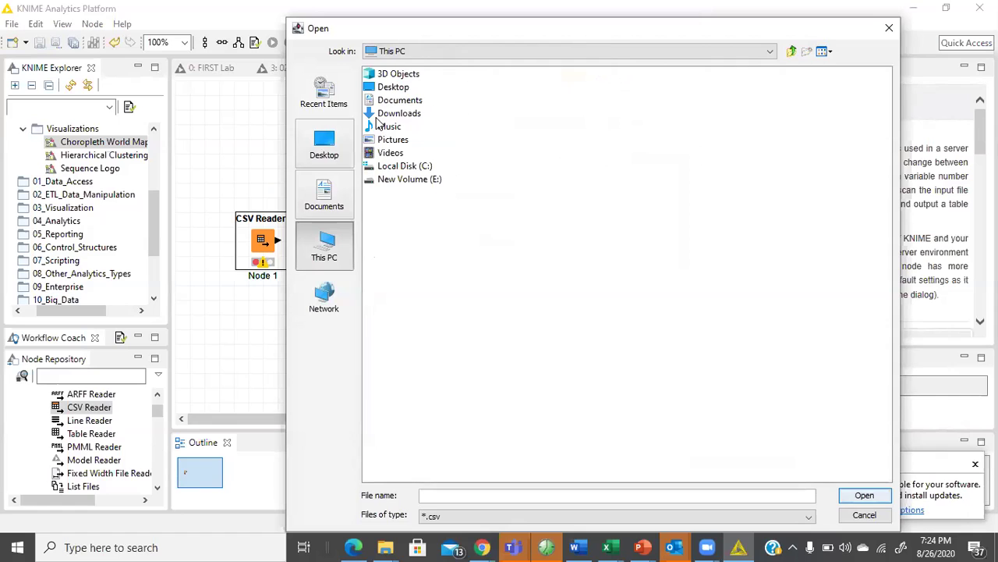
pyautogui.doubleClick(413, 179)
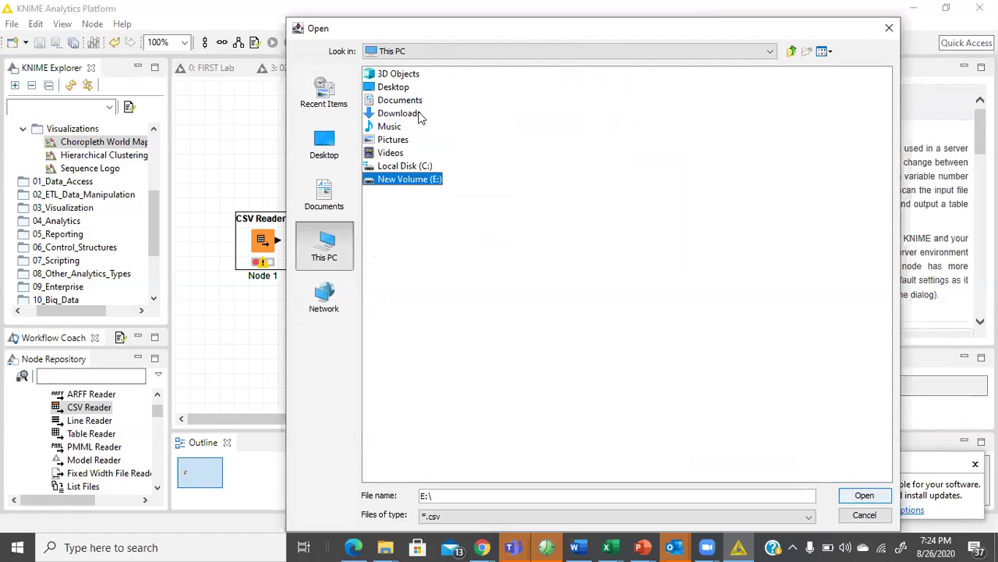
pyautogui.click(395, 76)
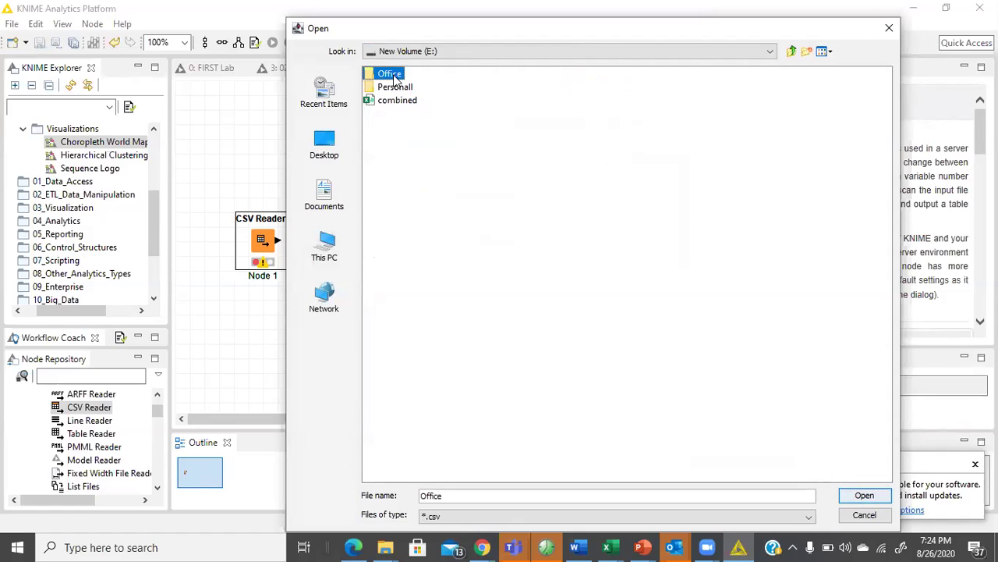
pyautogui.press('Return')
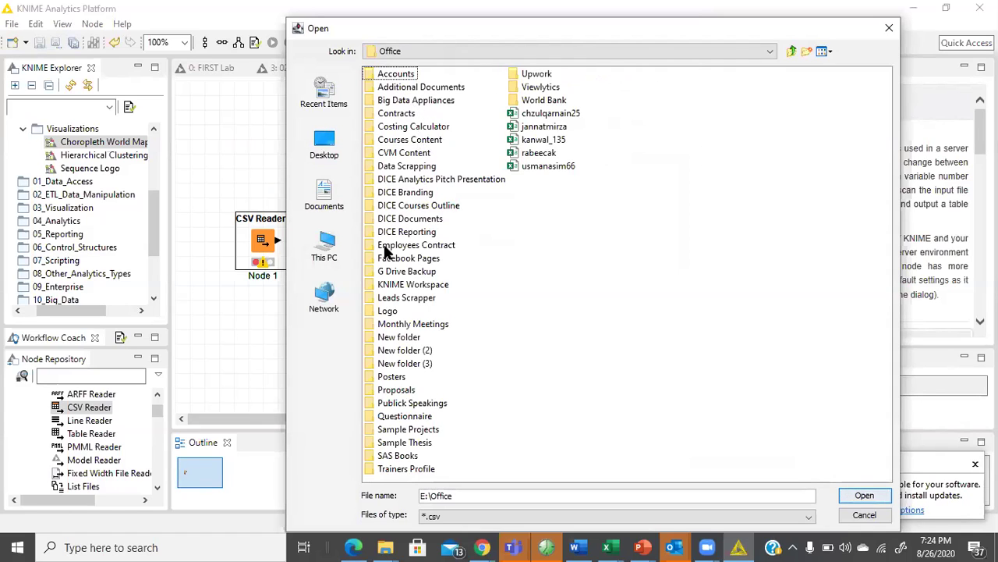
pyautogui.click(422, 153)
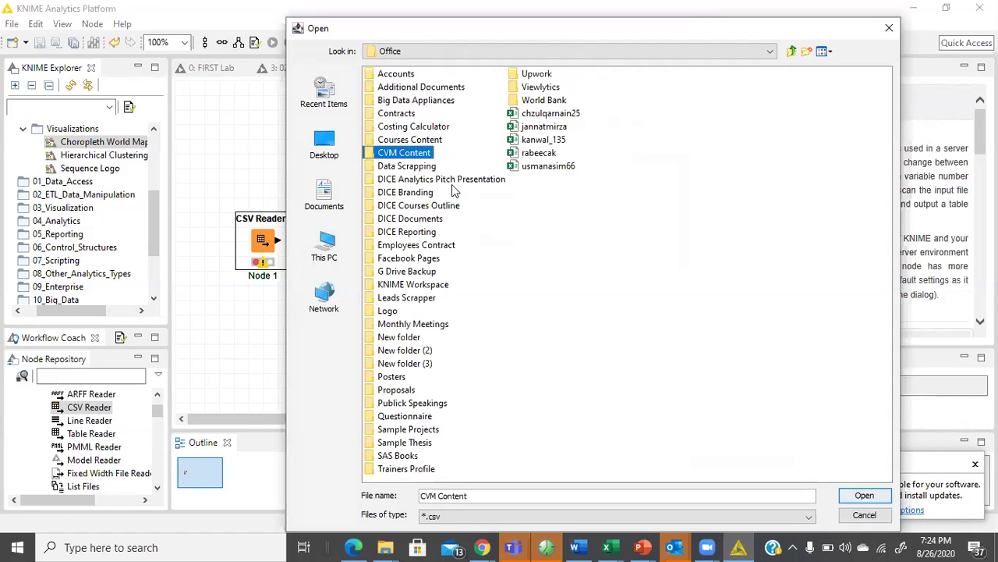
pyautogui.press('Down')
pyautogui.press('Down')
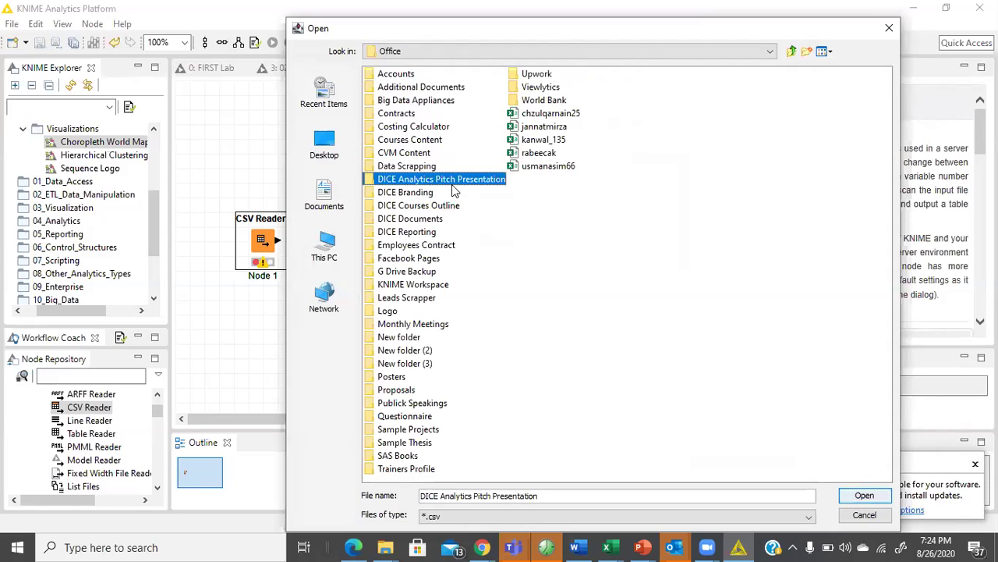
pyautogui.press('Down')
pyautogui.press('d')
pyautogui.press('d')
pyautogui.press('d')
pyautogui.press('d')
pyautogui.press('d')
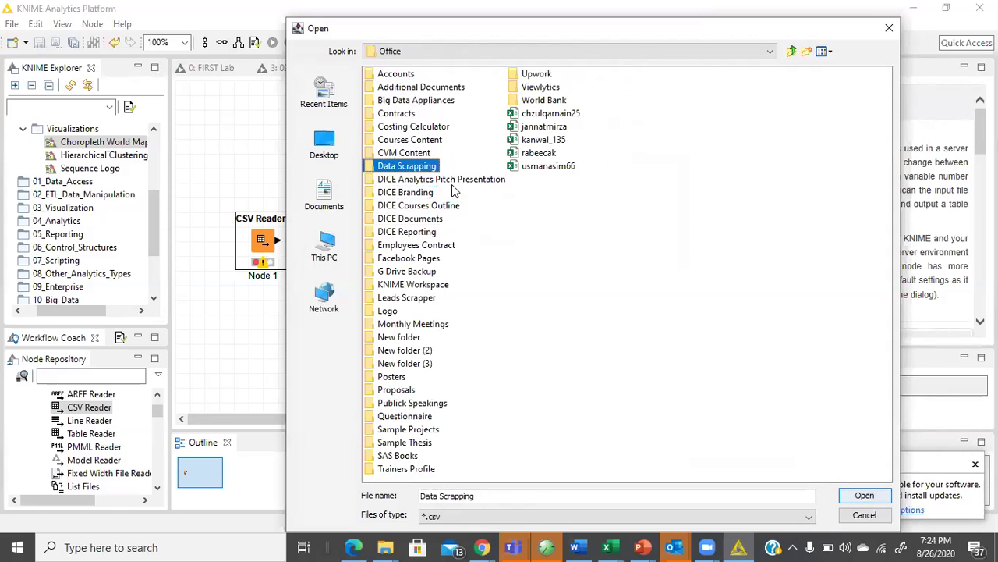
pyautogui.click(437, 144)
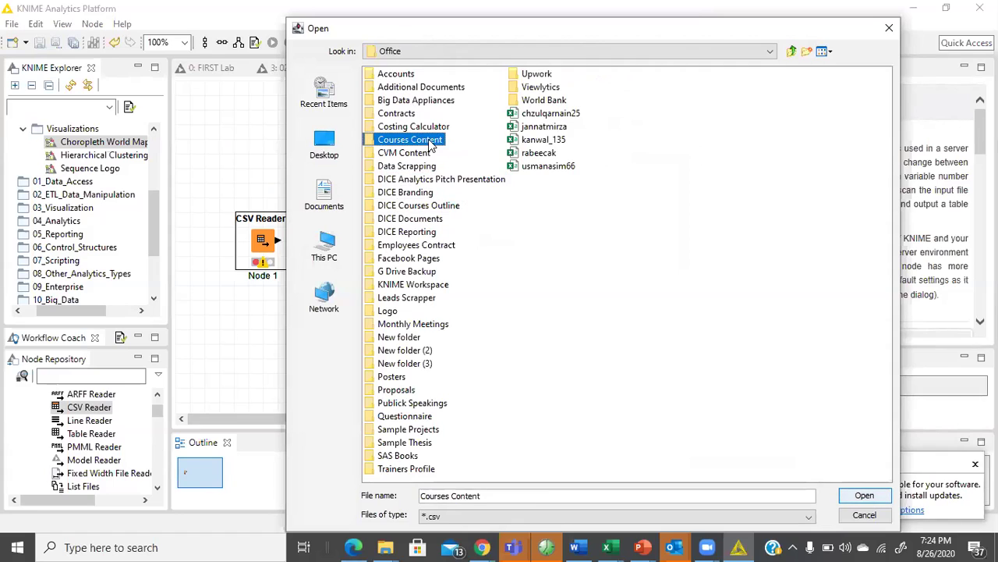
pyautogui.doubleClick(434, 145)
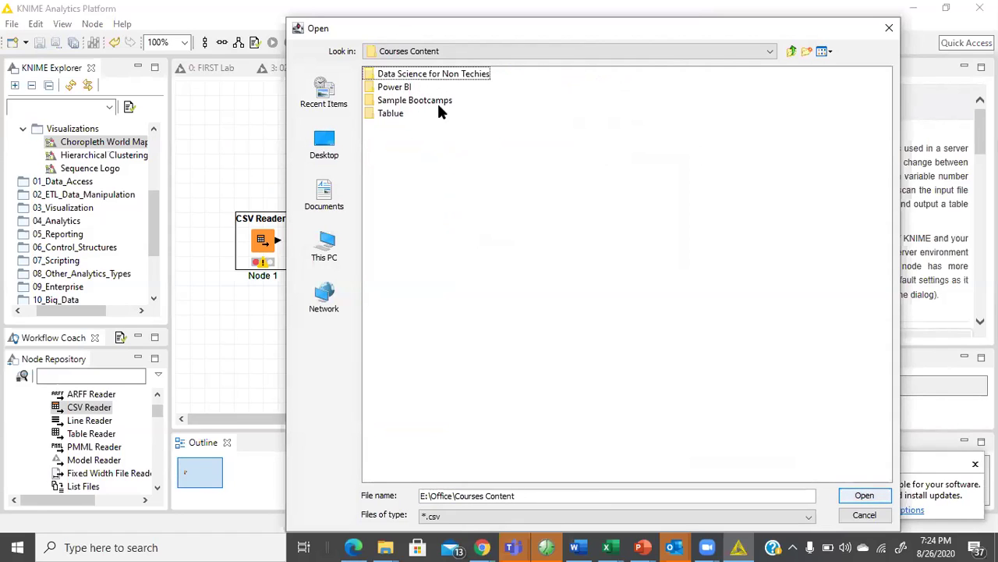
# Choose customer_segmentation.csv from Data Science for Non Techies\Lab #1 as the CSV Reader's input location.
pyautogui.click(443, 75)
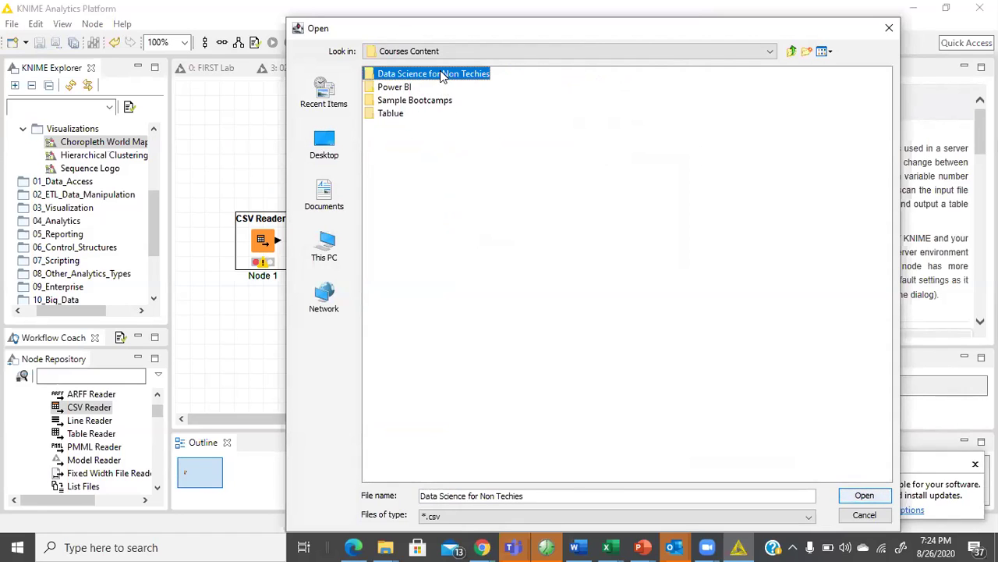
pyautogui.press('Return')
pyautogui.click(394, 100)
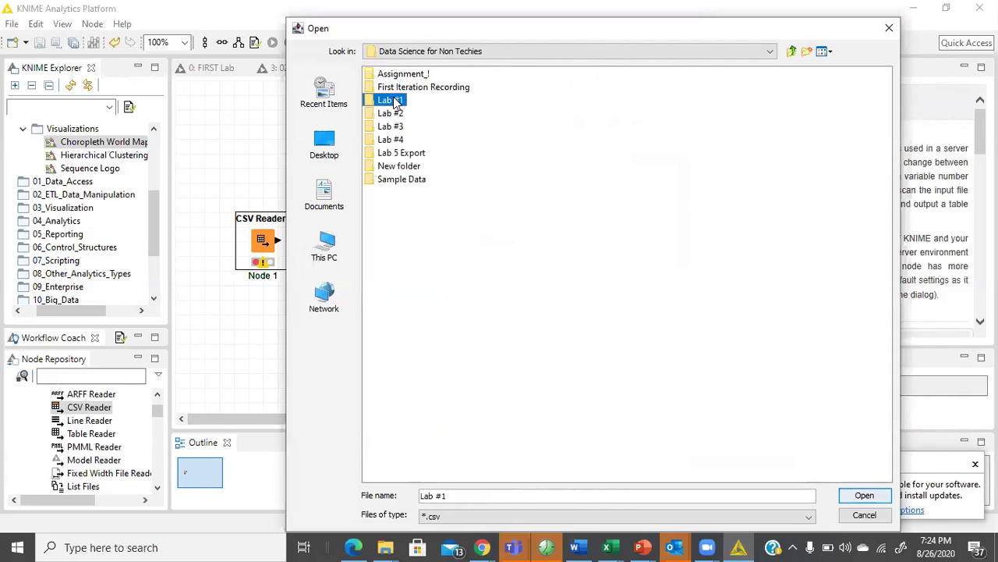
pyautogui.press('Return')
pyautogui.click(418, 75)
pyautogui.press('Return')
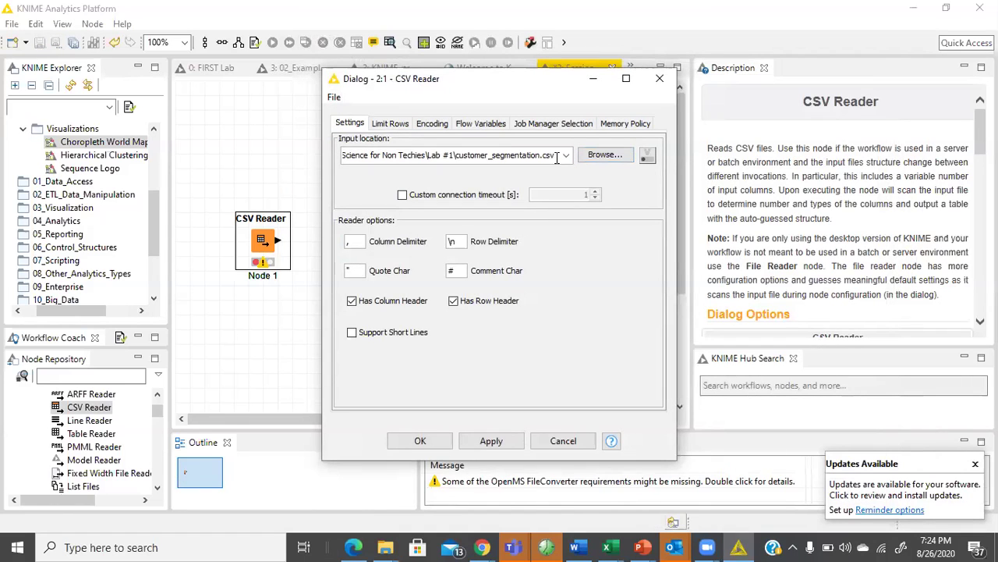
# Review the CSV Reader's row limit, encoding, flow variable, job manager and memory policy options, and return to its main settings.
pyautogui.click(389, 124)
pyautogui.click(431, 125)
pyautogui.click(481, 123)
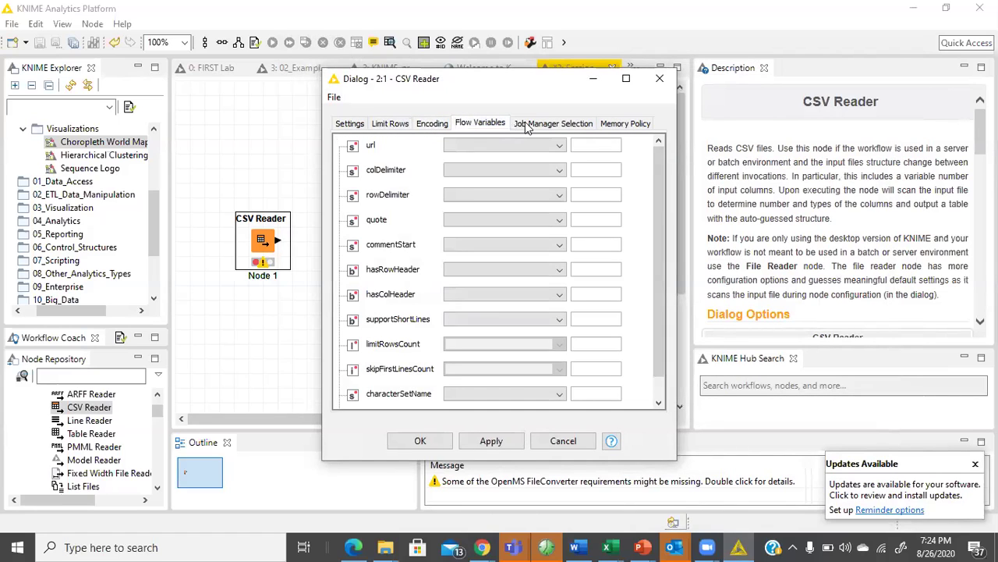
pyautogui.click(553, 123)
pyautogui.click(624, 123)
pyautogui.click(349, 125)
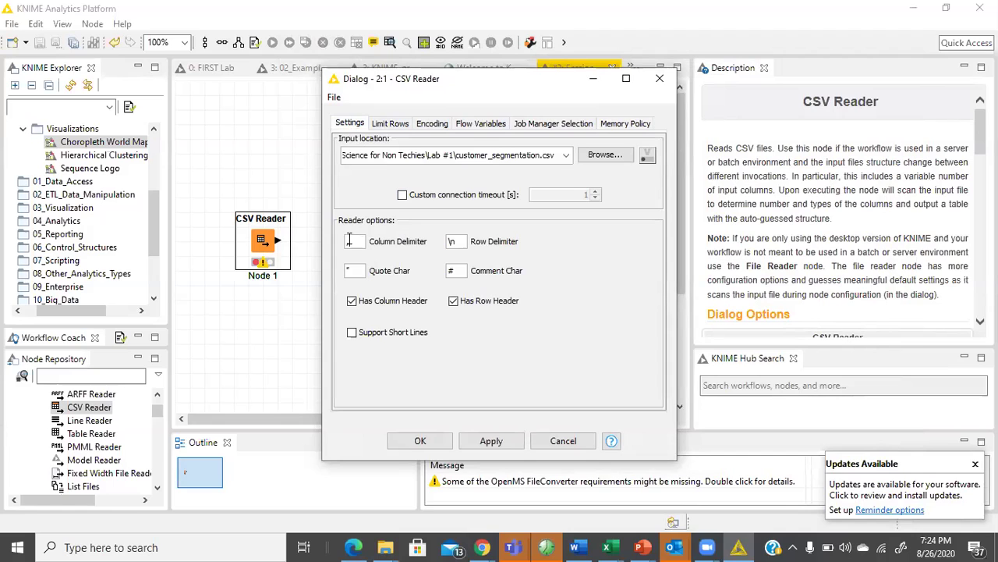
# Apply the CSV Reader's configuration and execute the node.
pyautogui.click(492, 441)
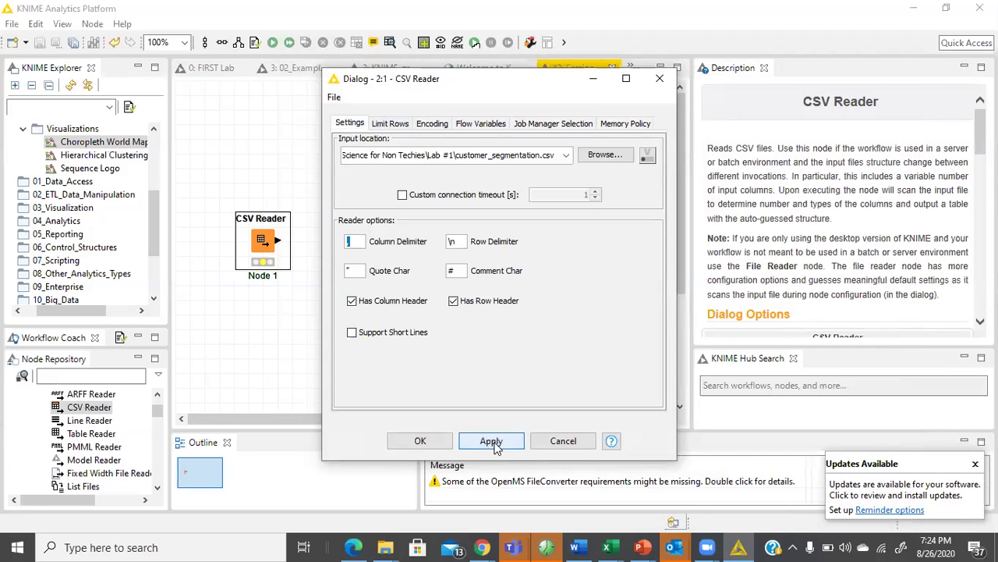
pyautogui.click(421, 442)
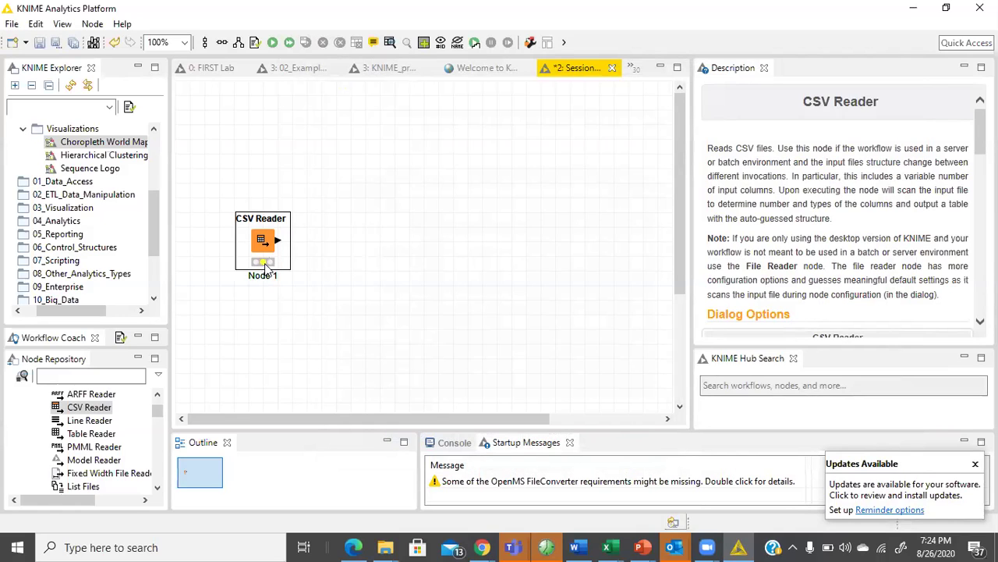
pyautogui.rightClick(266, 239)
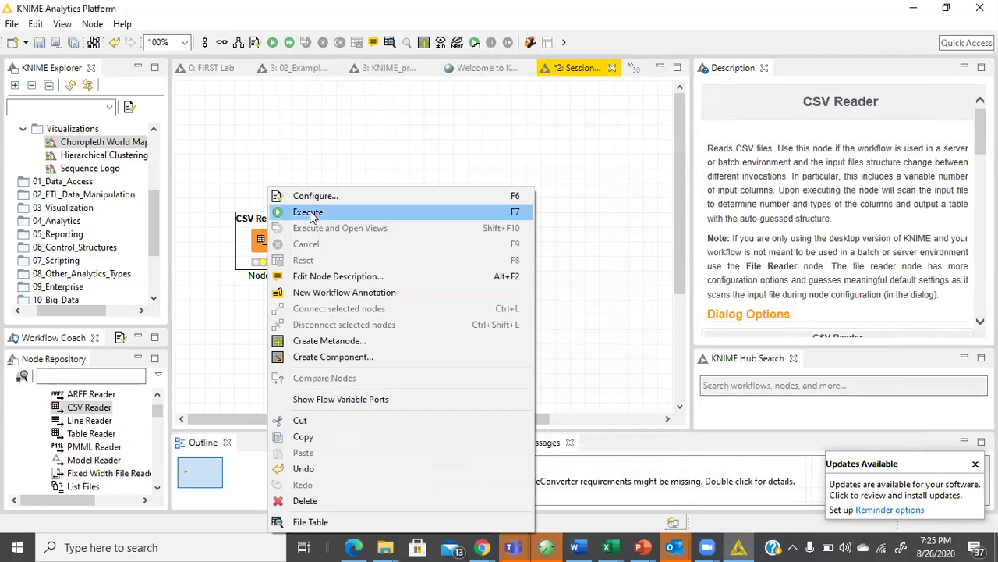
pyautogui.click(262, 238)
pyautogui.rightClick(262, 238)
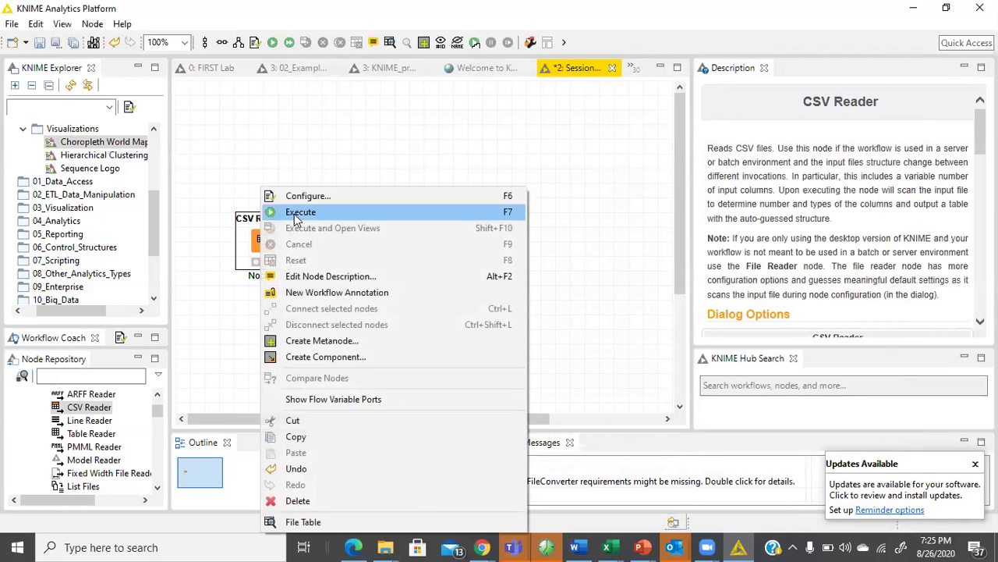
pyautogui.click(290, 212)
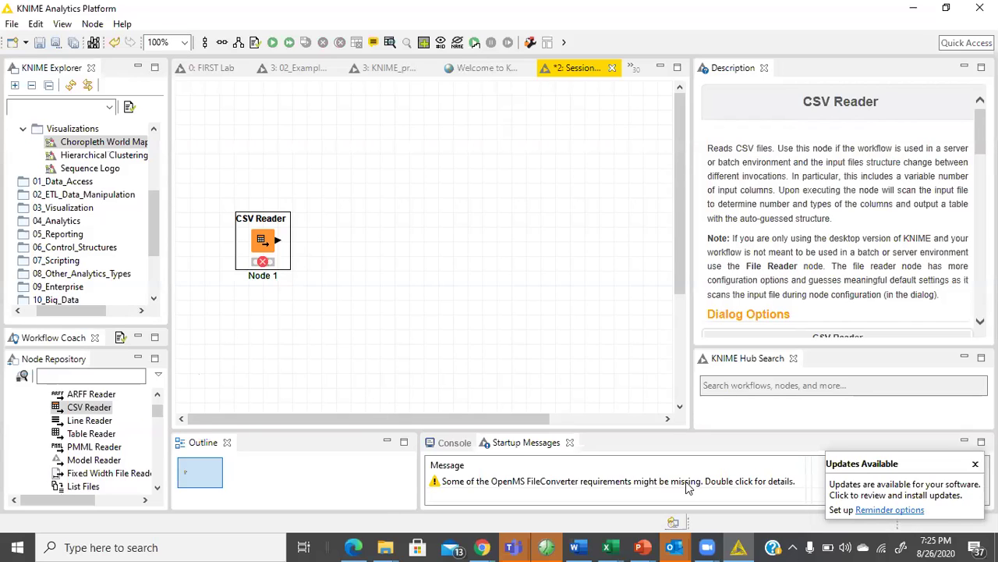
# Dismiss the update notice and enlarge the message area to examine the CSV Reader's execution log in the console.
pyautogui.click(975, 464)
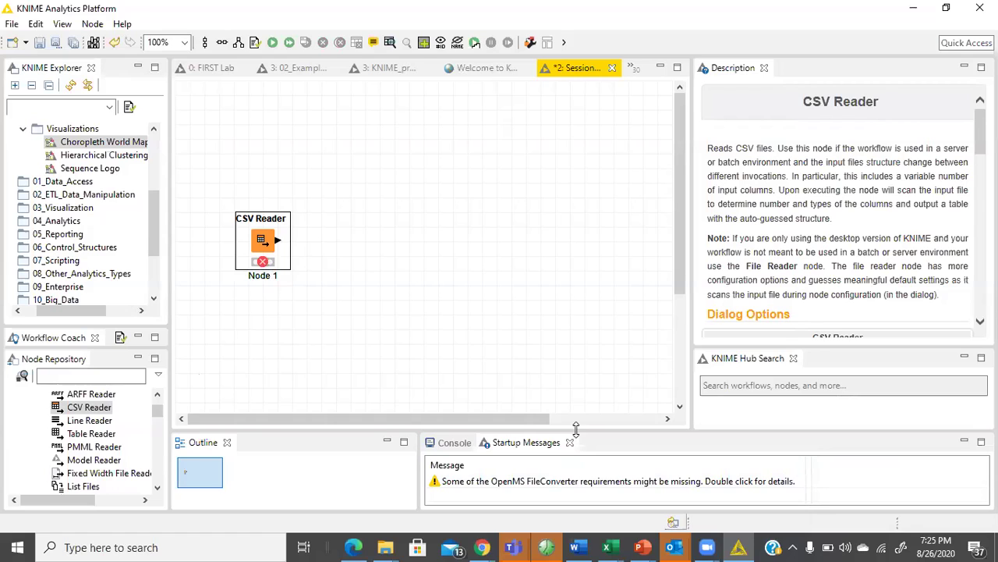
pyautogui.moveTo(575, 429); pyautogui.dragTo(585, 350)
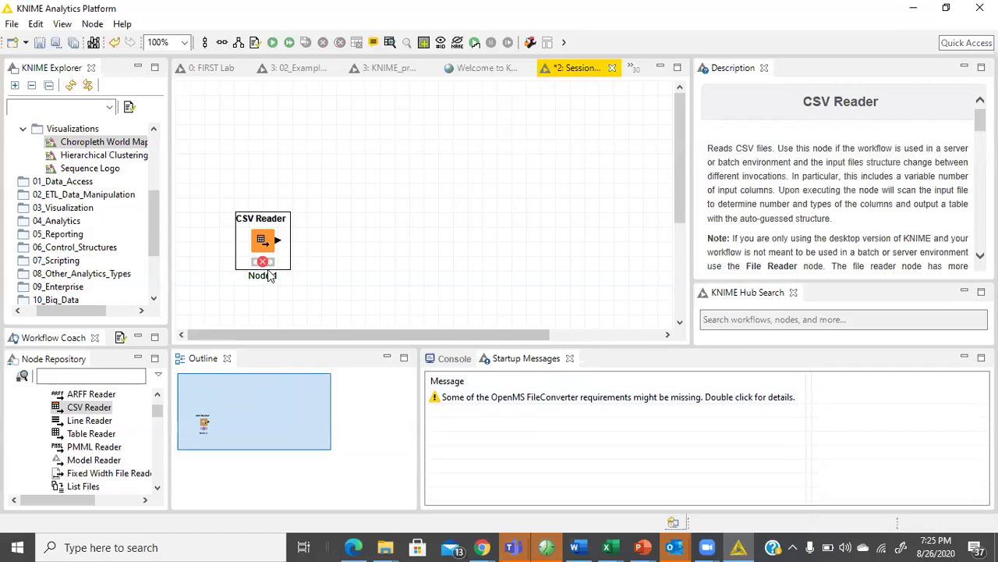
pyautogui.click(451, 360)
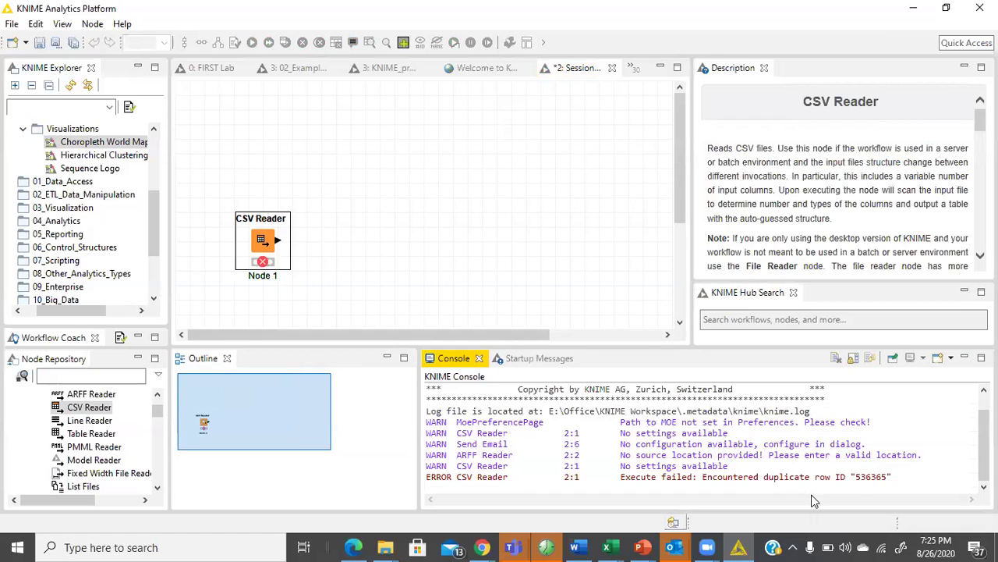
pyautogui.doubleClick(874, 477)
# Turn off the Has Row Header option in the CSV Reader's configuration and accept the change.
pyautogui.doubleClick(274, 248)
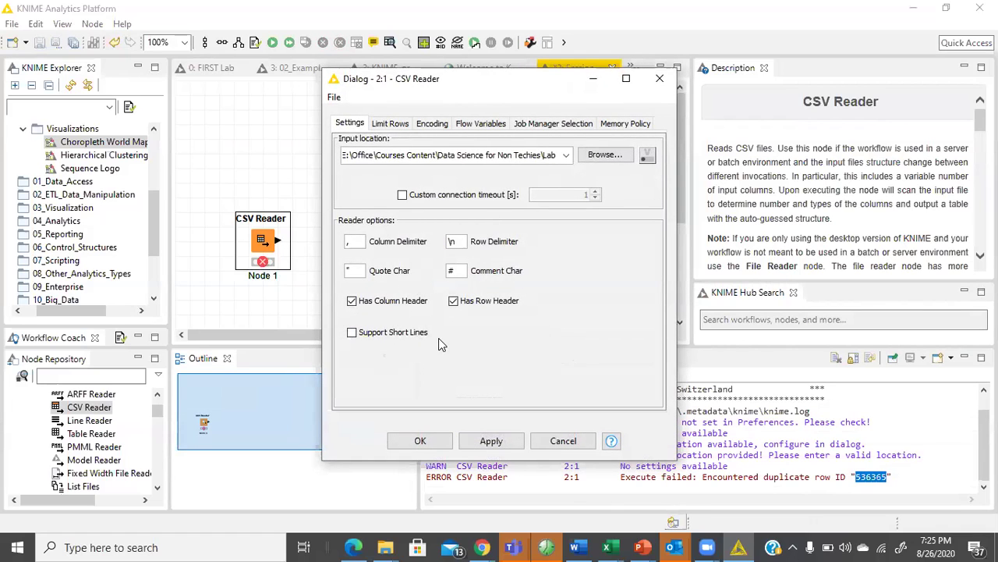
pyautogui.click(462, 305)
pyautogui.click(422, 440)
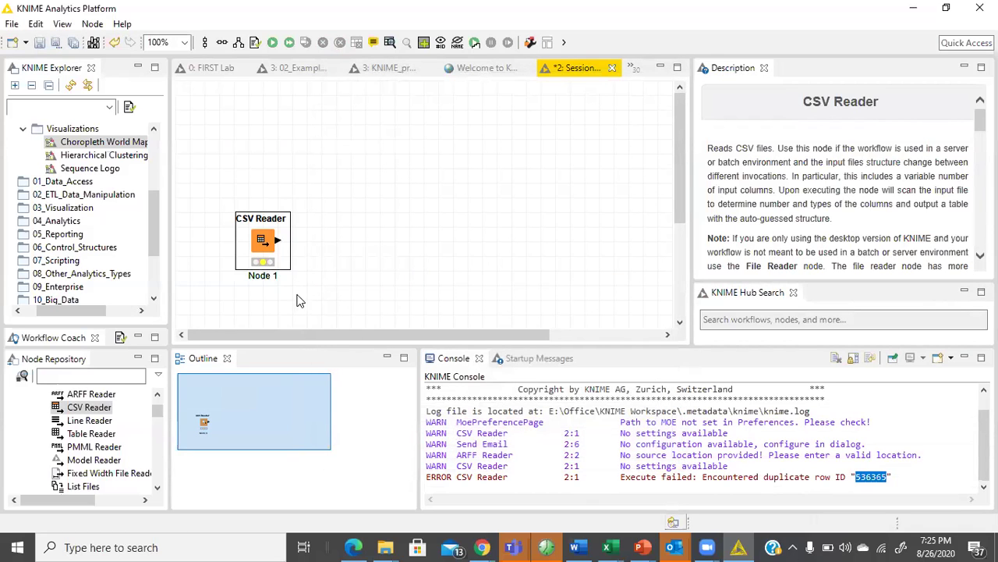
# Read the CSV Reader's description, including its dialog options, and reopen the node's configuration to compare the settings.
pyautogui.click(766, 148)
pyautogui.scroll(-4, 791, 184)
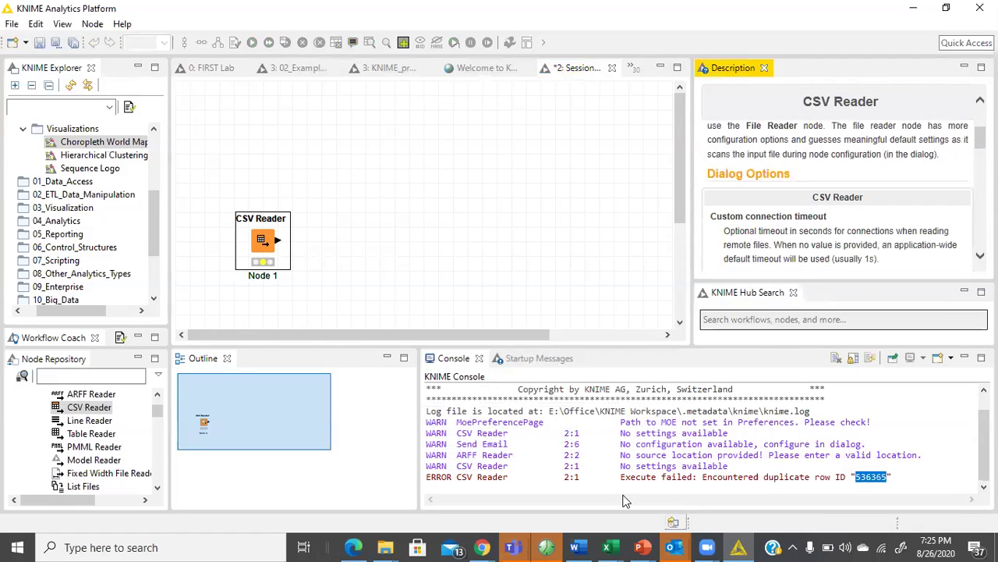
pyautogui.scroll(-8, 827, 221)
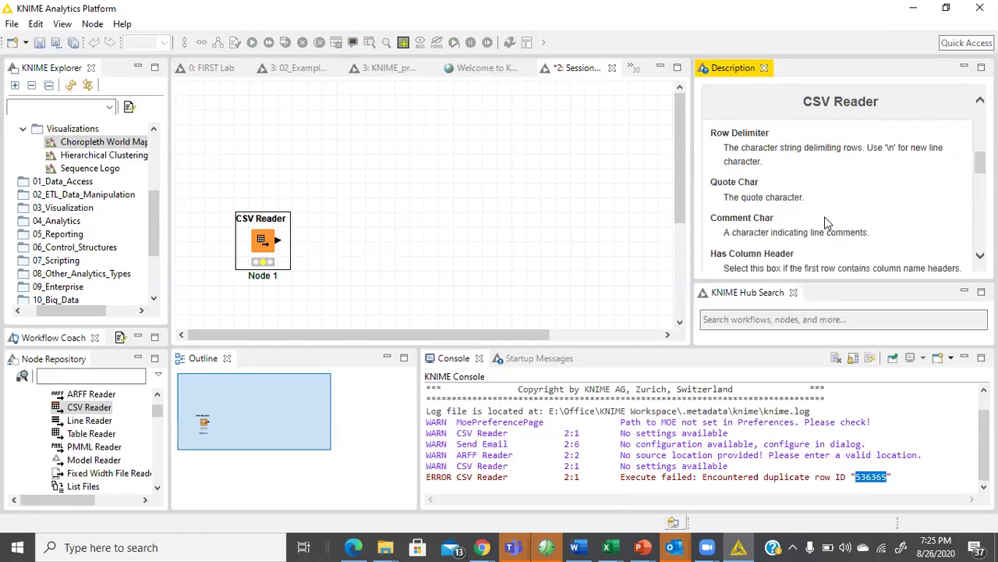
pyautogui.scroll(8, 827, 223)
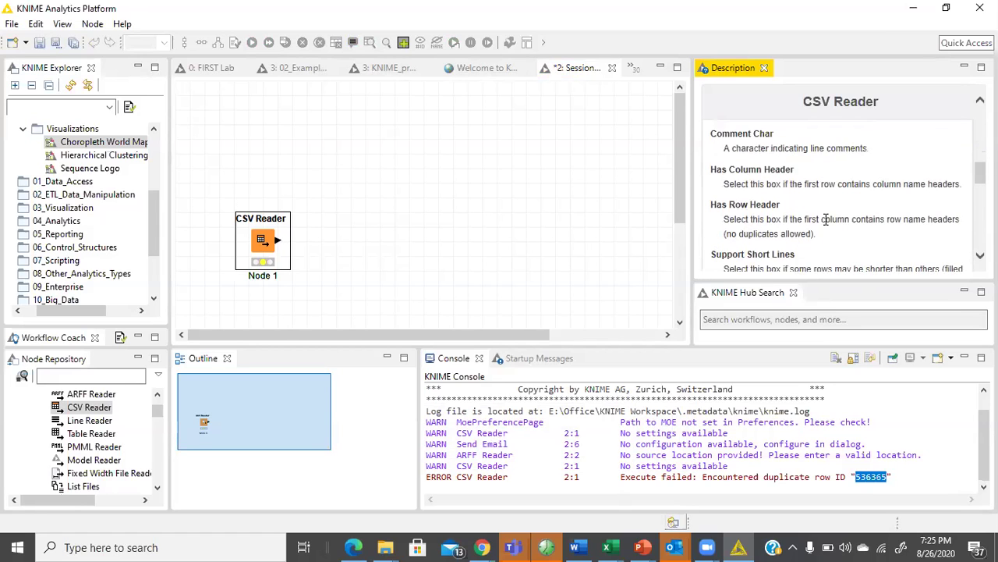
pyautogui.scroll(3, 827, 221)
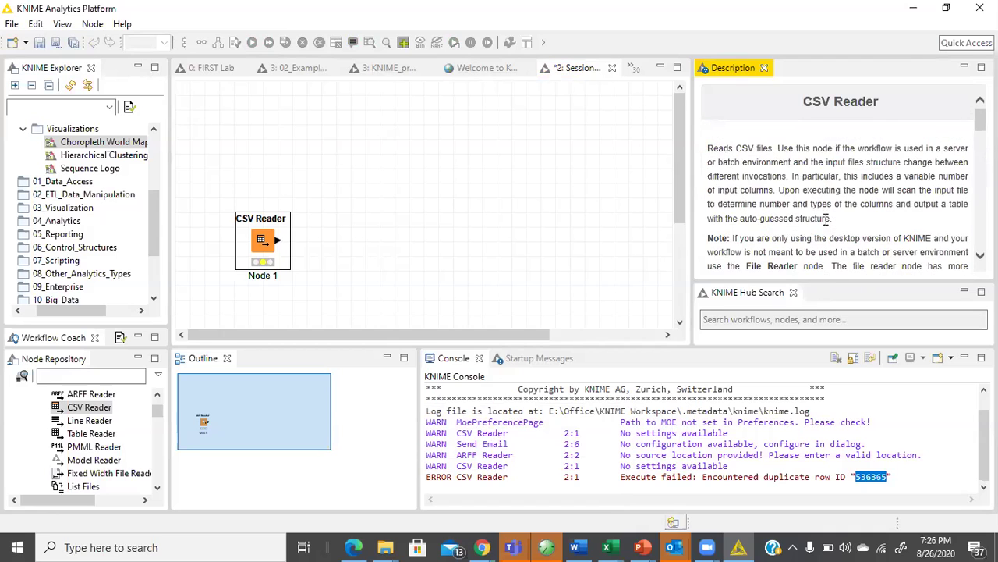
pyautogui.moveTo(708, 145); pyautogui.dragTo(914, 249)
pyautogui.scroll(-3, 897, 246)
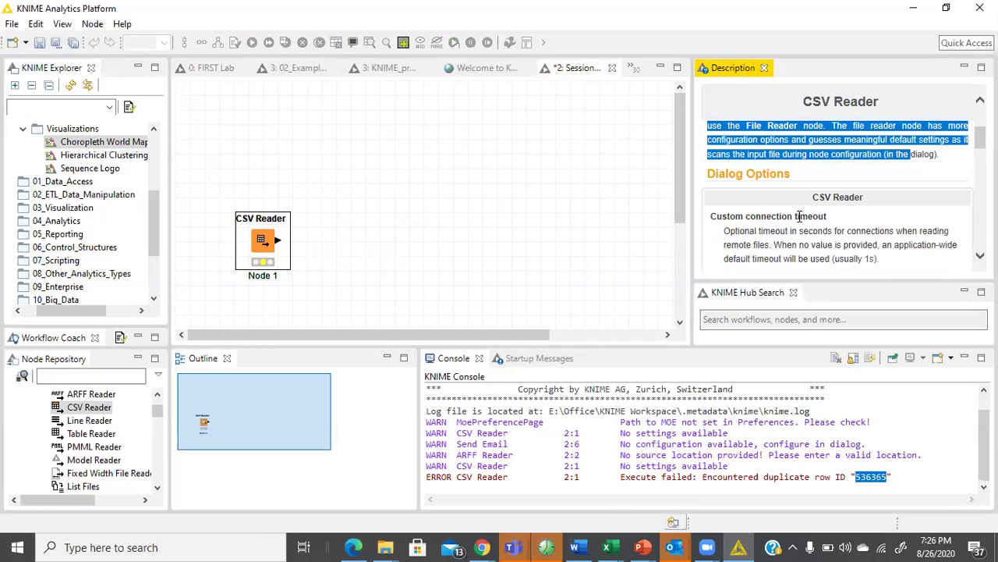
pyautogui.scroll(-1, 798, 218)
pyautogui.scroll(-4, 794, 199)
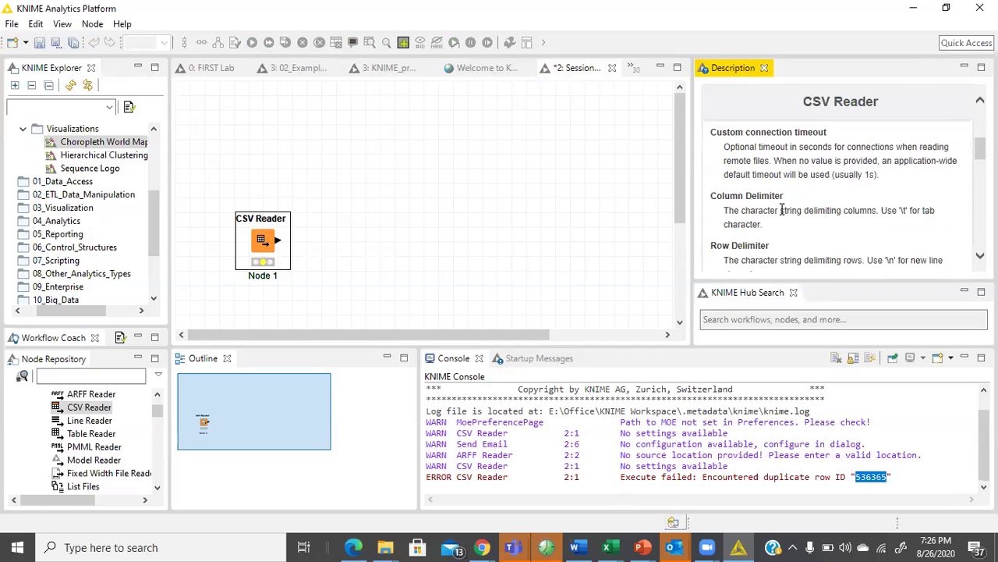
pyautogui.scroll(-3, 769, 193)
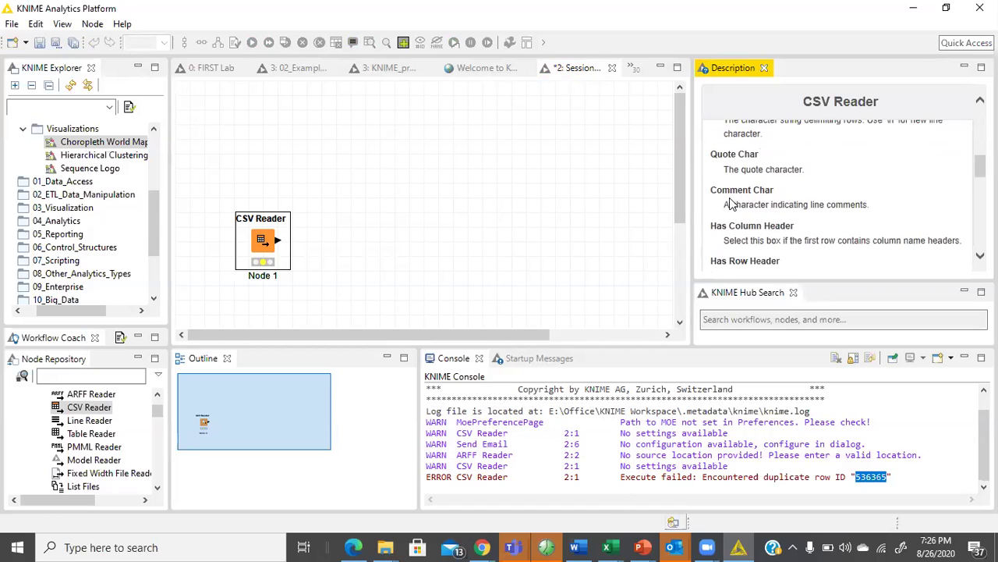
pyautogui.doubleClick(263, 241)
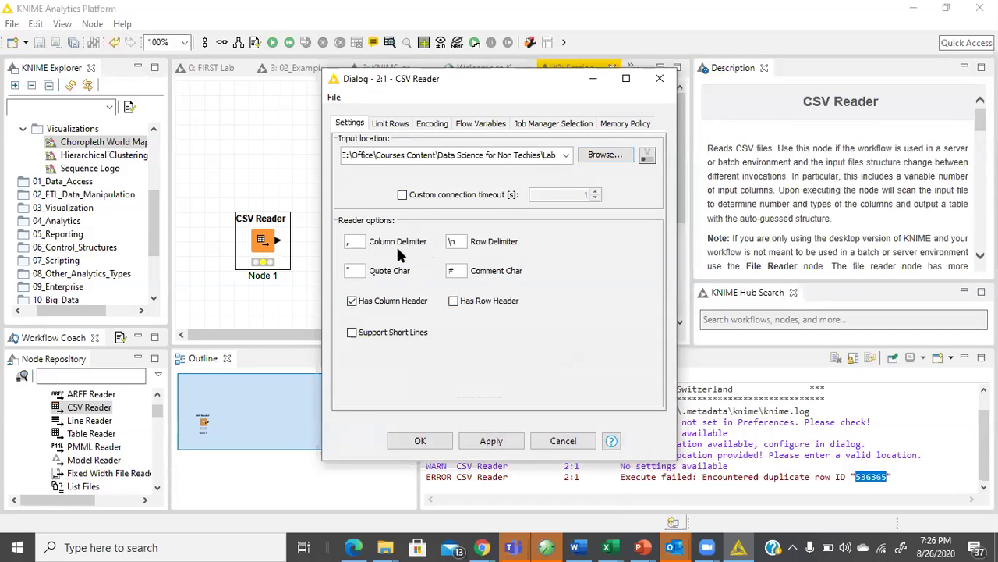
# Accept the CSV Reader's configuration and read the Column Delimiter, Row Delimiter and Quote Char explanations in the node description.
pyautogui.click(429, 438)
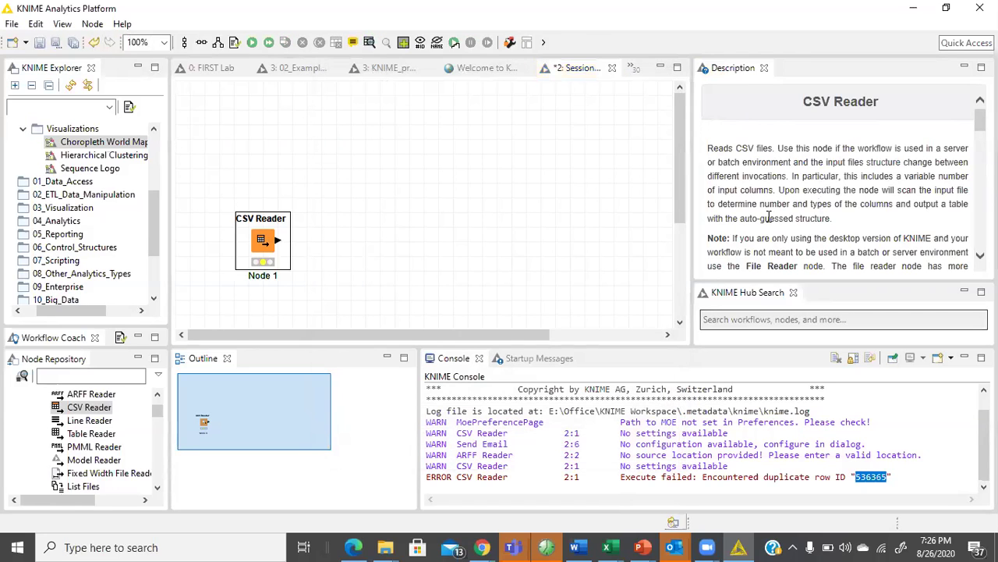
pyautogui.scroll(-3, 775, 223)
pyautogui.scroll(-1, 775, 223)
pyautogui.tripleClick(759, 243)
pyautogui.doubleClick(762, 254)
pyautogui.tripleClick(761, 254)
pyautogui.scroll(-1, 760, 251)
pyautogui.tripleClick(761, 246)
pyautogui.scroll(-1, 760, 244)
pyautogui.click(749, 236)
pyautogui.tripleClick(747, 238)
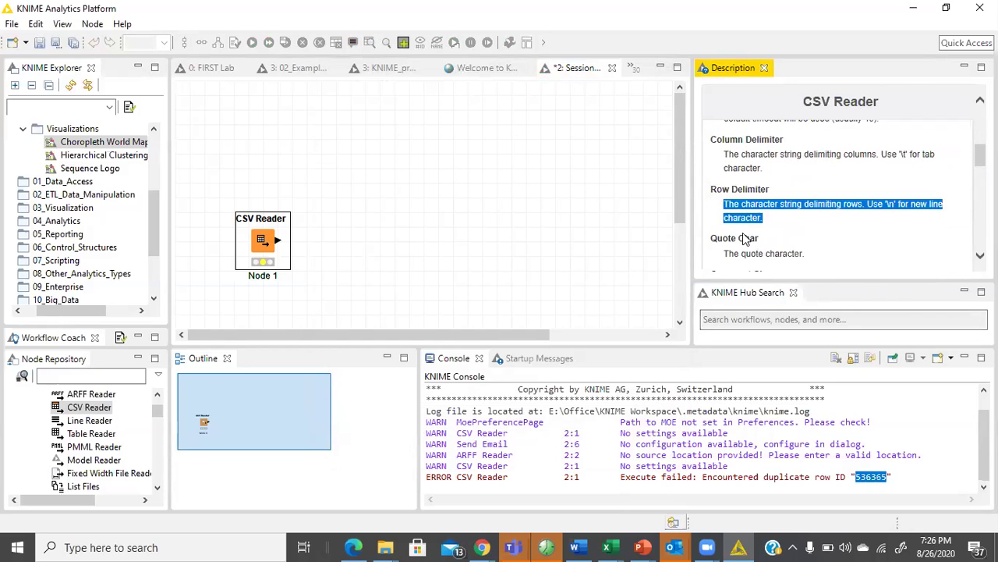
pyautogui.doubleClick(748, 239)
pyautogui.doubleClick(257, 245)
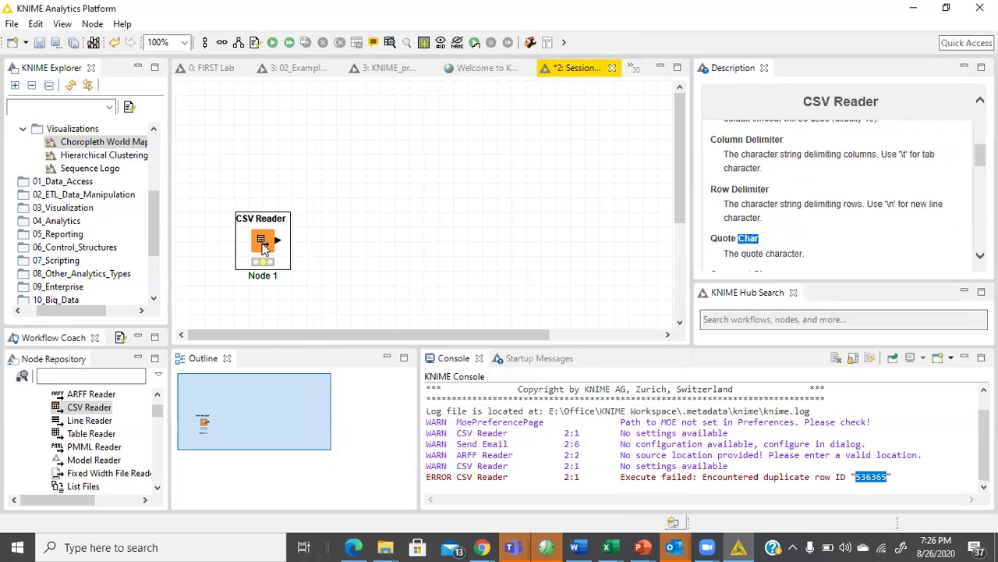
pyautogui.click(660, 78)
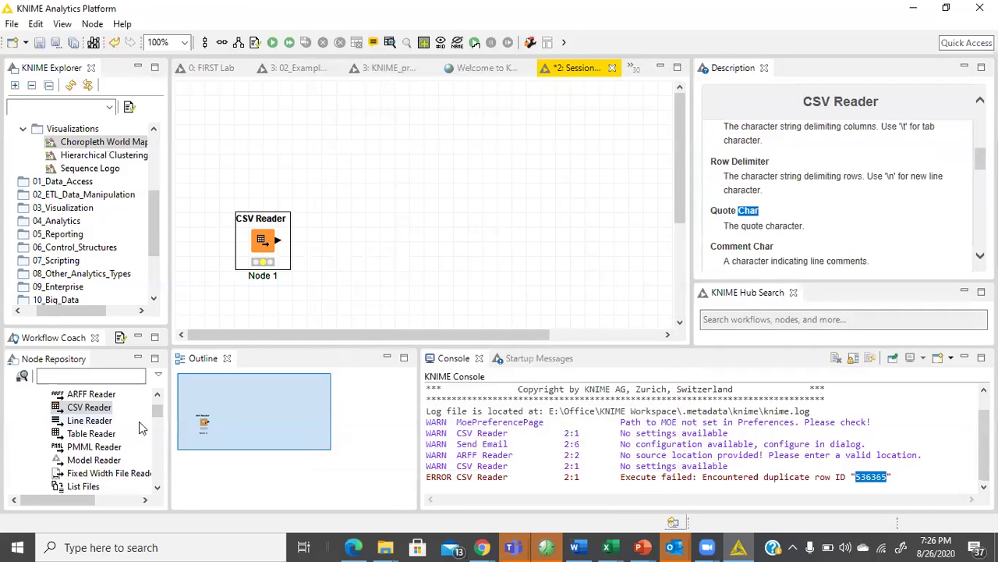
# Add a Line Reader node and an ORC Reader node to the workflow to view their descriptions.
pyautogui.moveTo(89, 421); pyautogui.dragTo(468, 195)
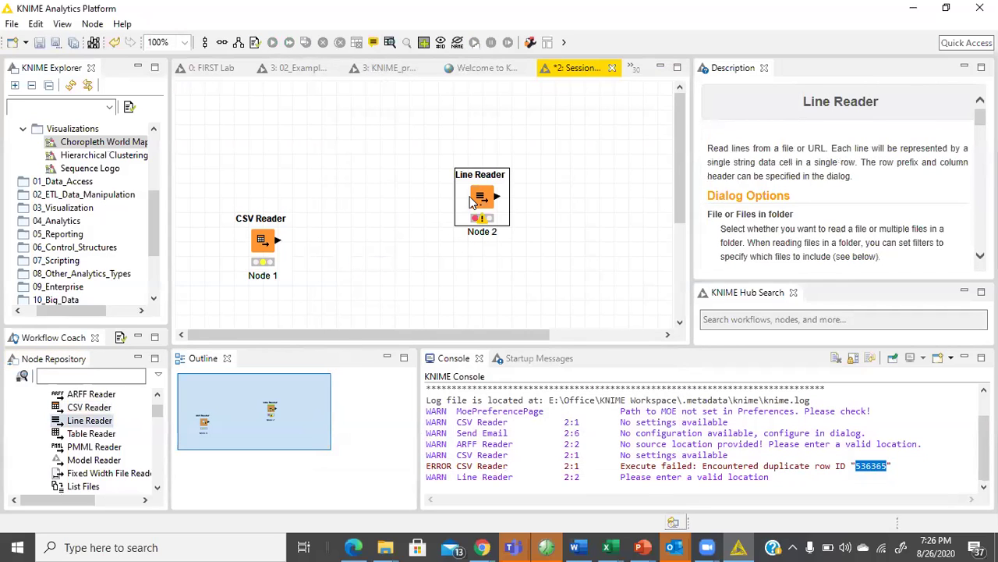
pyautogui.click(823, 160)
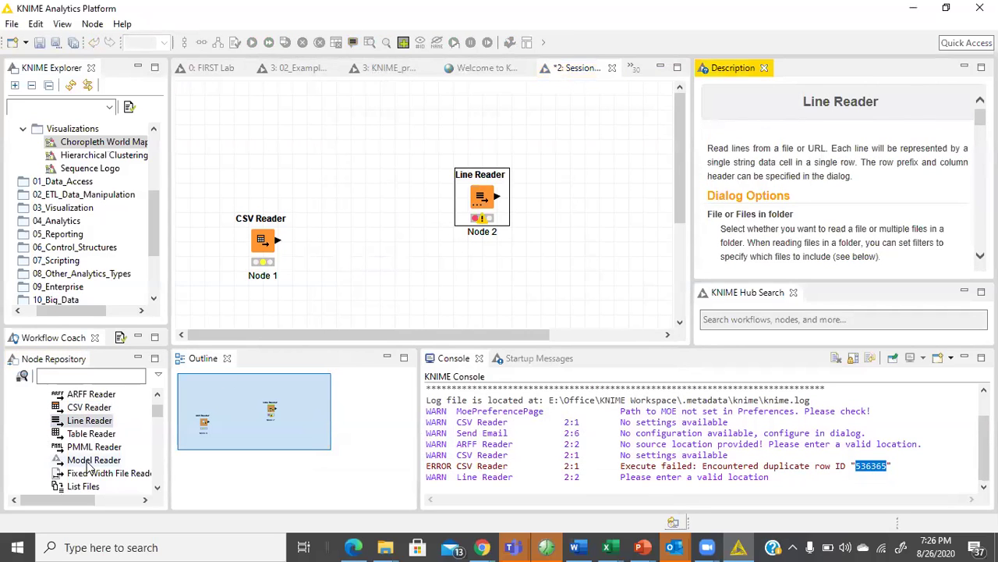
pyautogui.scroll(-1, 117, 449)
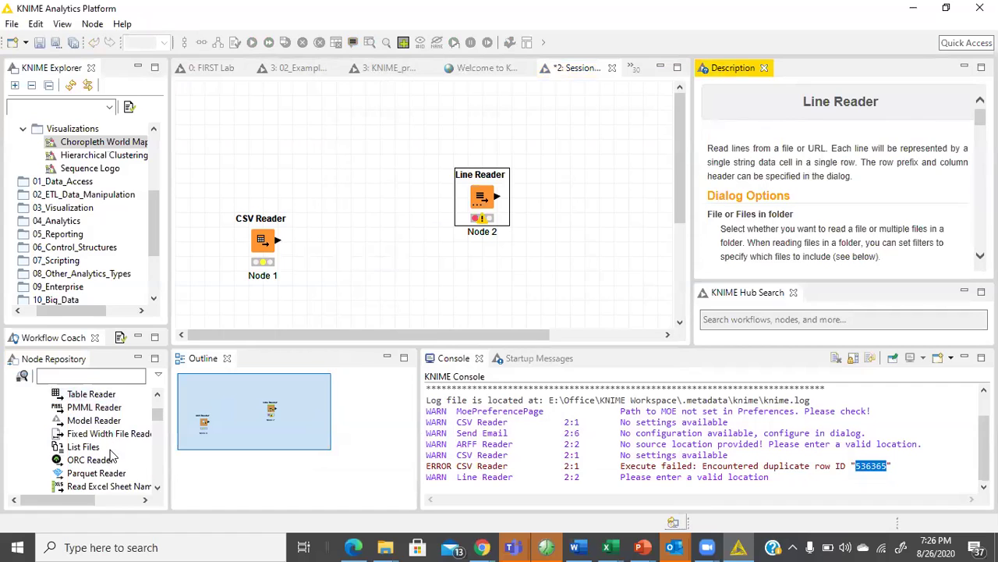
pyautogui.moveTo(100, 460); pyautogui.dragTo(584, 241)
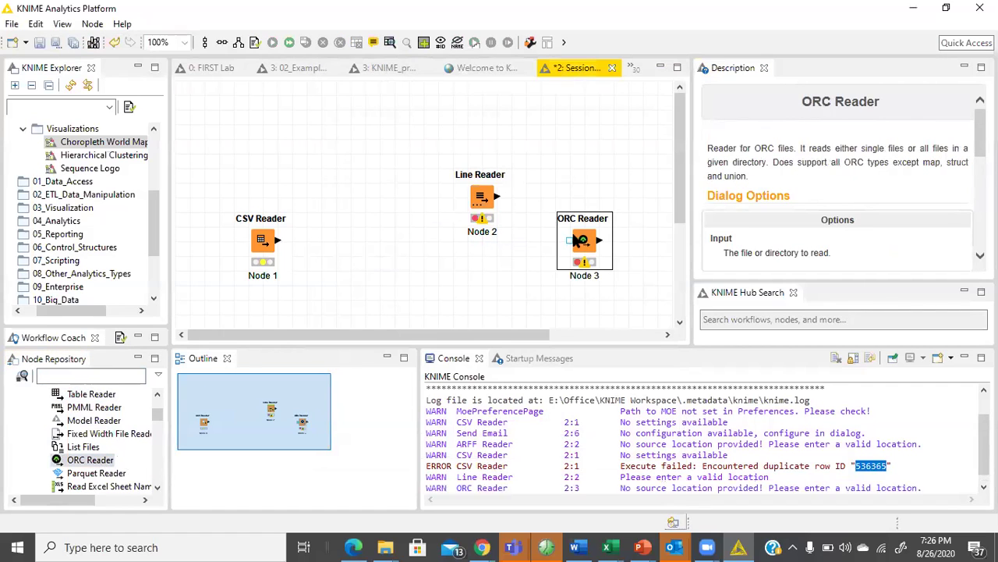
# Delete the Line Reader and ORC Reader nodes from the workflow.
pyautogui.moveTo(450, 151); pyautogui.dragTo(632, 308)
pyautogui.press('Delete')
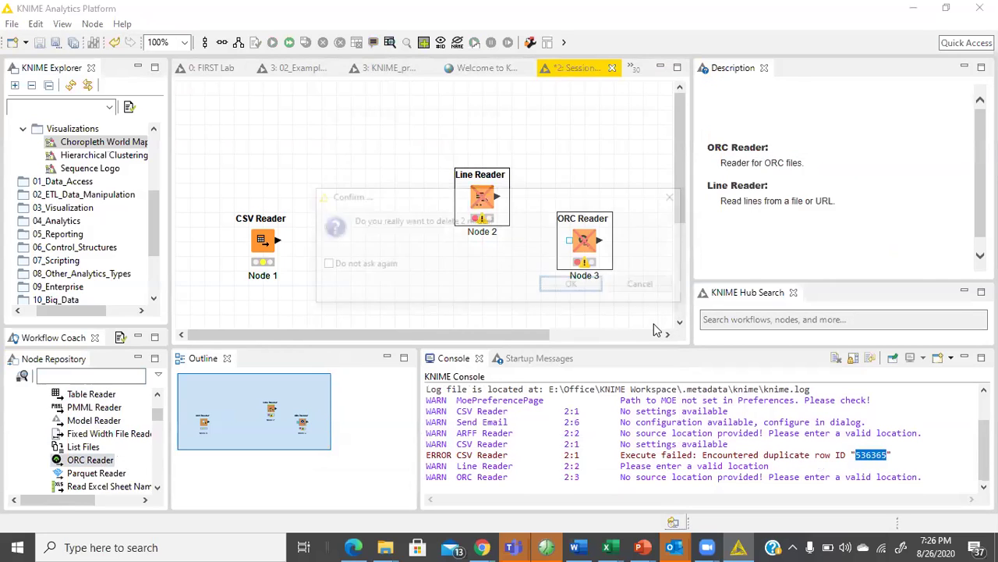
pyautogui.press('Return')
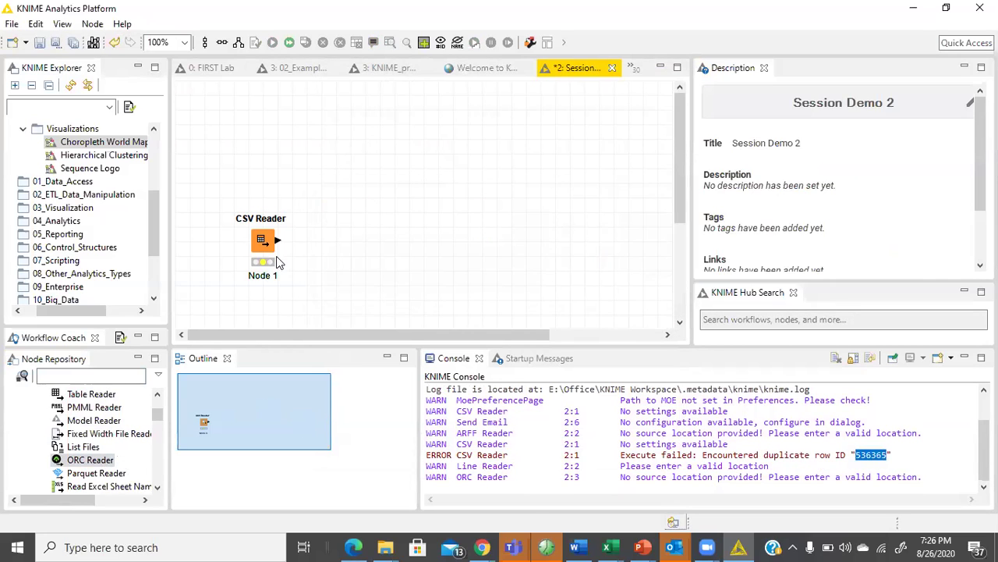
# Check the CSV Reader's available actions and highlight its execution error line in the console.
pyautogui.rightClick(268, 250)
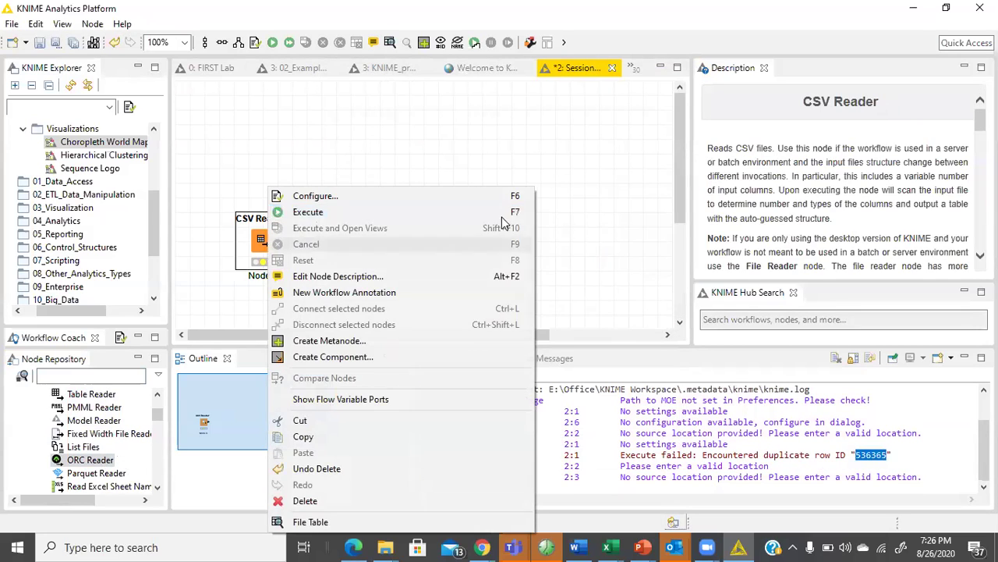
pyautogui.click(602, 183)
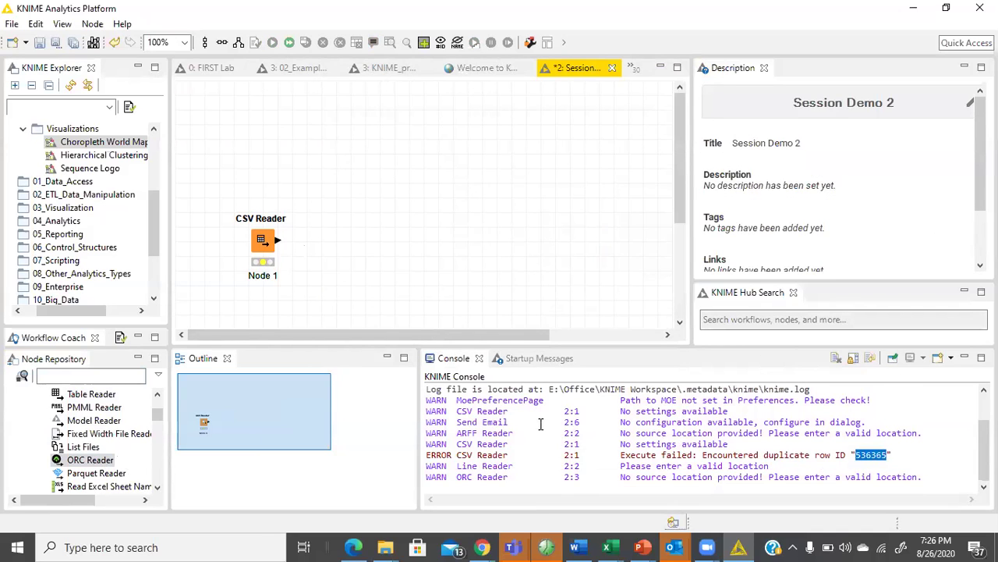
pyautogui.moveTo(426, 454); pyautogui.dragTo(895, 458)
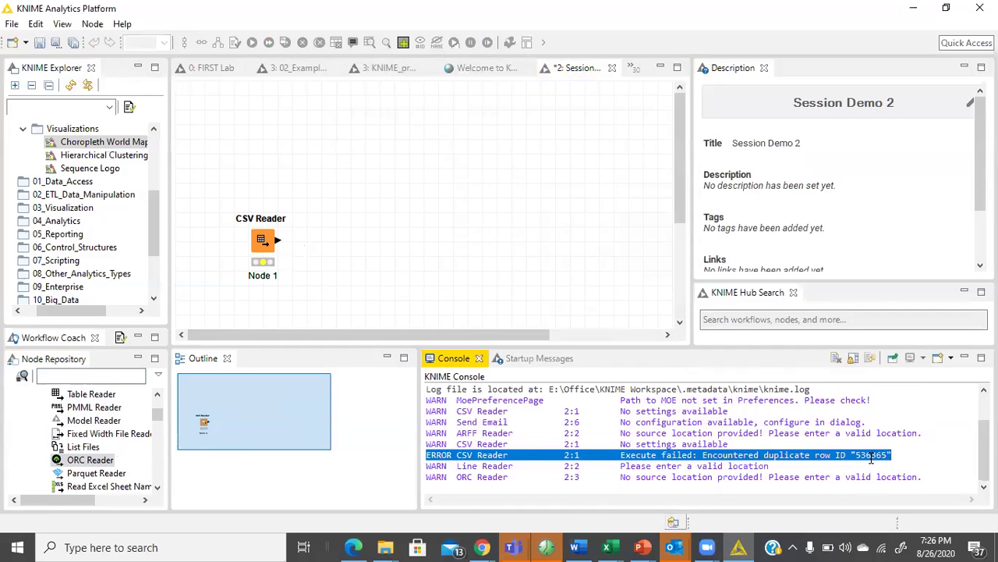
# Execute the CSV Reader node and reposition it slightly higher on the canvas.
pyautogui.click(264, 240)
pyautogui.rightClick(266, 241)
pyautogui.click(316, 217)
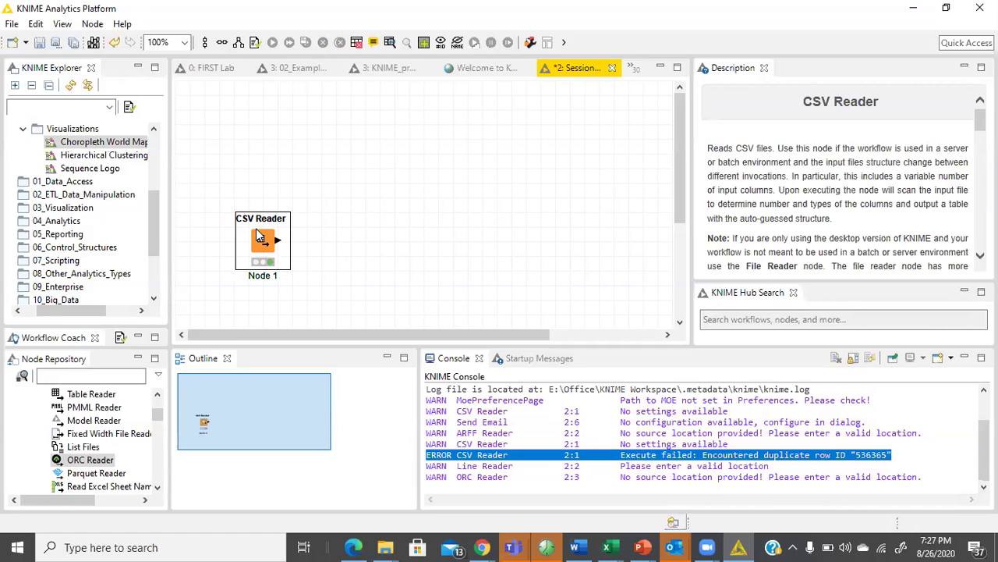
pyautogui.moveTo(264, 246); pyautogui.dragTo(291, 189)
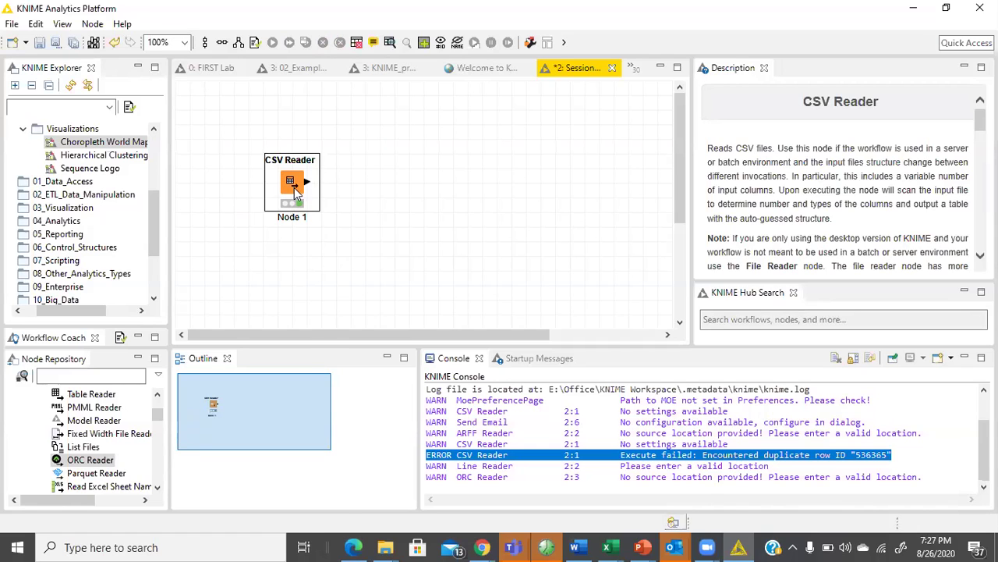
# Open the CSV Reader's output File Table and step through the columns of Row3.
pyautogui.rightClick(298, 188)
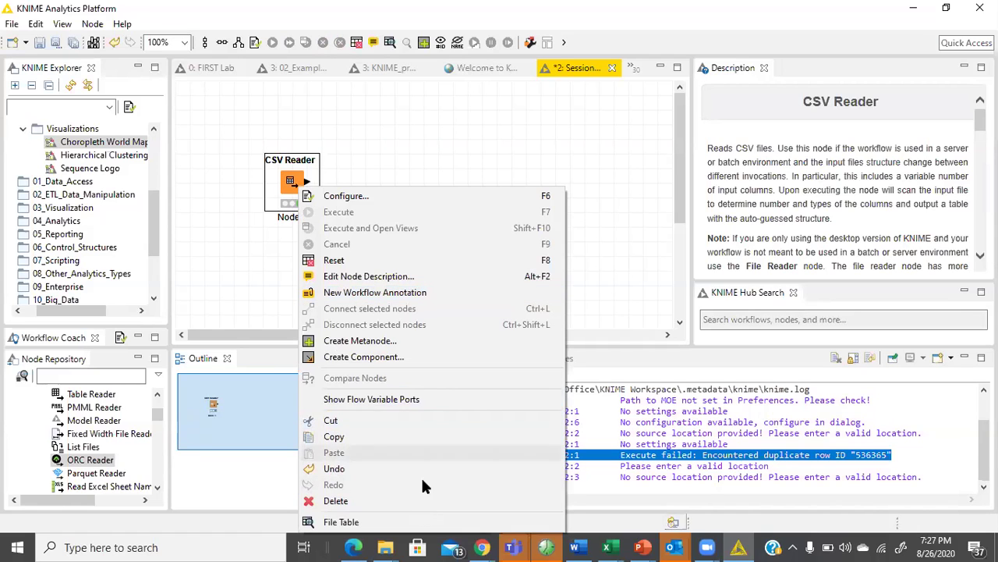
pyautogui.click(439, 521)
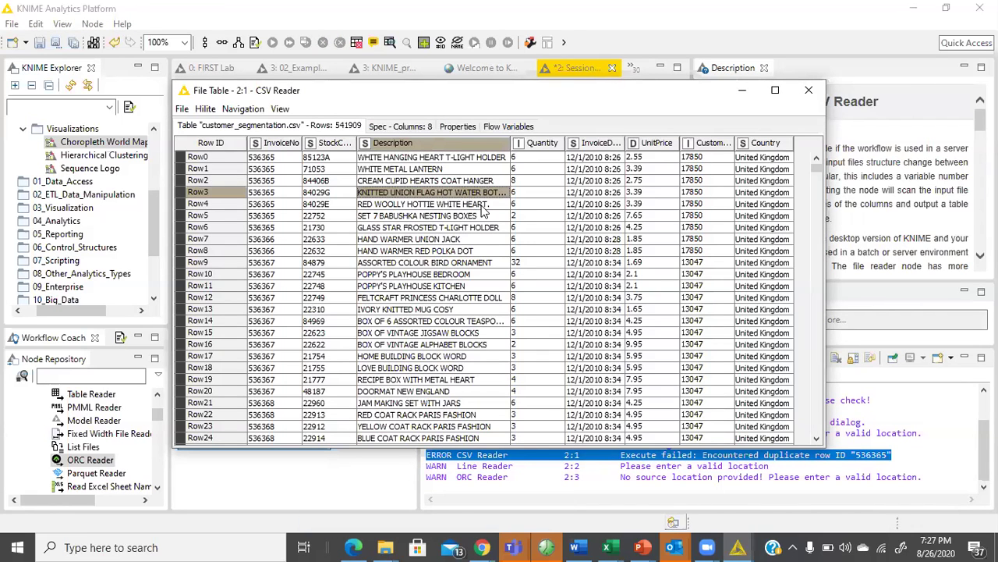
pyautogui.press('Right')
pyautogui.press('Right')
pyautogui.press('Right')
pyautogui.press('Right')
pyautogui.press('Right')
pyautogui.press('Left')
pyautogui.press('Left')
pyautogui.press('Left')
pyautogui.press('Left')
pyautogui.press('Left')
pyautogui.press('Left')
pyautogui.press('Left')
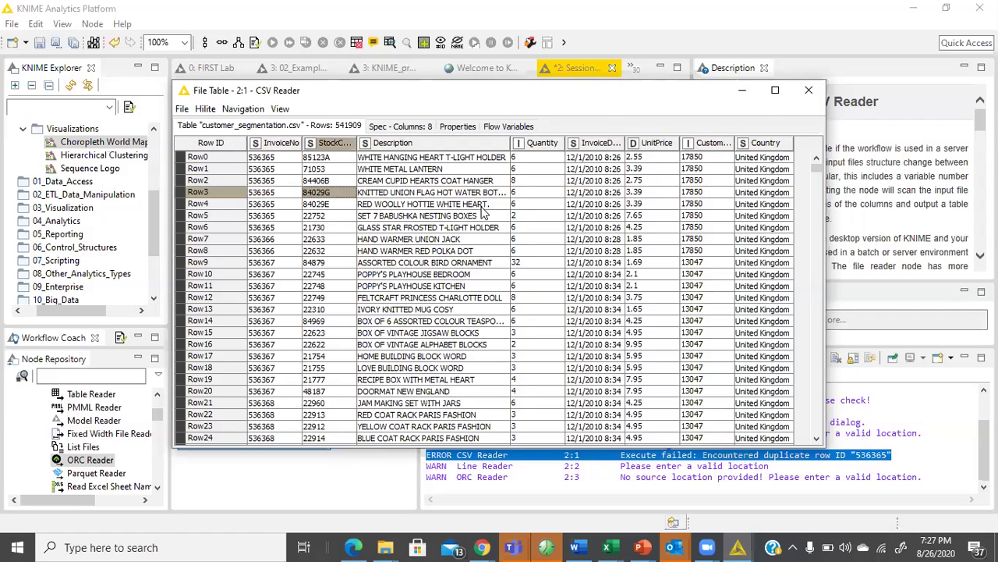
# Extend the File Table selection from Row3 across the columns and down the rows to inspect the records, and close the table.
pyautogui.hotkey('shift', 'Right')
pyautogui.hotkey('shift', 'Right')
pyautogui.hotkey('shift', 'Right')
pyautogui.hotkey('shift', 'Right')
pyautogui.hotkey('shift', 'Right')
pyautogui.hotkey('shift', 'Right')
pyautogui.hotkey('shift', 'Right')
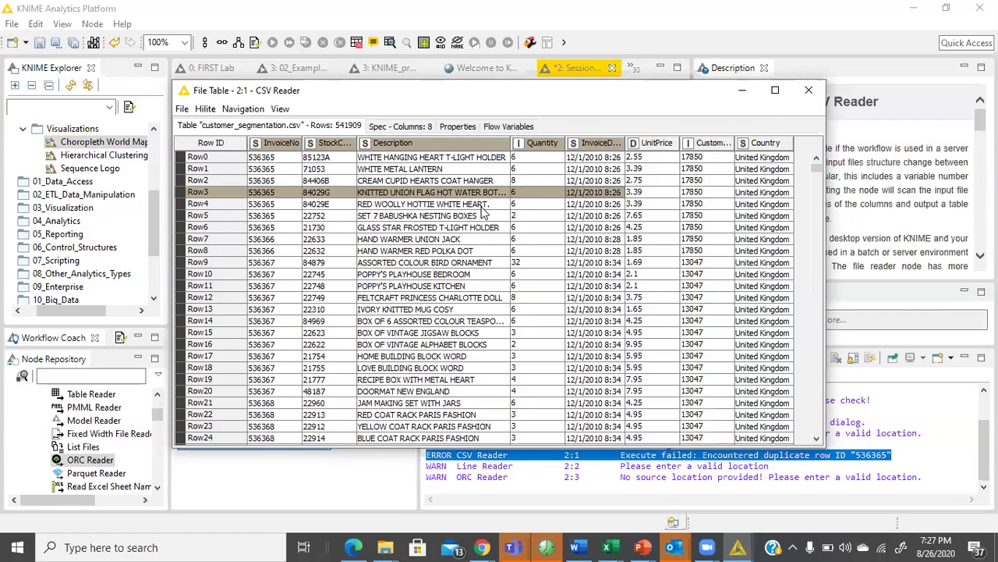
pyautogui.hotkey('shift', 'Down')
pyautogui.hotkey('shift', 'Down')
pyautogui.hotkey('shift', 'Down')
pyautogui.hotkey('shift', 'Down')
pyautogui.hotkey('shift', 'Down')
pyautogui.hotkey('shift', 'Down')
pyautogui.hotkey('shift', 'Down')
pyautogui.hotkey('shift', 'Down')
pyautogui.hotkey('shift', 'Down')
pyautogui.hotkey('shift', 'Down')
pyautogui.hotkey('shift', 'Down')
pyautogui.hotkey('shift', 'Down')
pyautogui.hotkey('shift', 'Down')
pyautogui.hotkey('shift', 'Down')
pyautogui.hotkey('shift', 'Down')
pyautogui.hotkey('shift', 'Down')
pyautogui.hotkey('shift', 'Down')
pyautogui.hotkey('shift', 'Down')
pyautogui.hotkey('shift', 'Down')
pyautogui.hotkey('shift', 'Down')
pyautogui.hotkey('shift', 'Down')
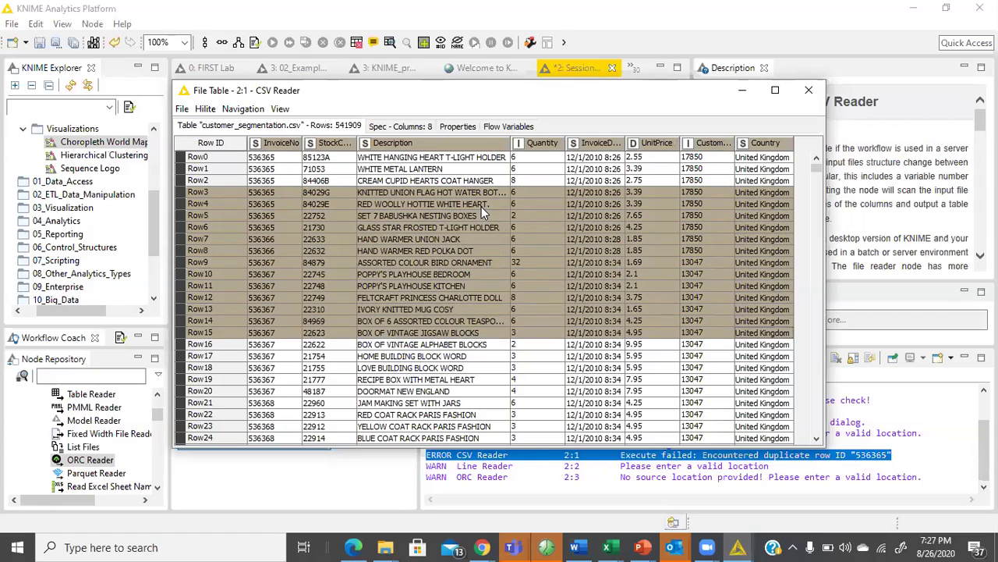
pyautogui.hotkey('shift', 'Down')
pyautogui.hotkey('shift', 'Down')
pyautogui.hotkey('shift', 'Down')
pyautogui.hotkey('shift', 'Down')
pyautogui.hotkey('shift', 'Down')
pyautogui.hotkey('shift', 'Down')
pyautogui.hotkey('shift', 'Down')
pyautogui.hotkey('shift', 'Down')
pyautogui.hotkey('shift', 'Down')
pyautogui.hotkey('shift', 'Down')
pyautogui.hotkey('shift', 'Down')
pyautogui.hotkey('shift', 'Down')
pyautogui.hotkey('shift', 'Down')
pyautogui.hotkey('shift', 'Down')
pyautogui.hotkey('shift', 'Down')
pyautogui.hotkey('shift', 'Down')
pyautogui.hotkey('shift', 'Down')
pyautogui.hotkey('shift', 'Down')
pyautogui.hotkey('shift', 'Down')
pyautogui.hotkey('shift', 'Down')
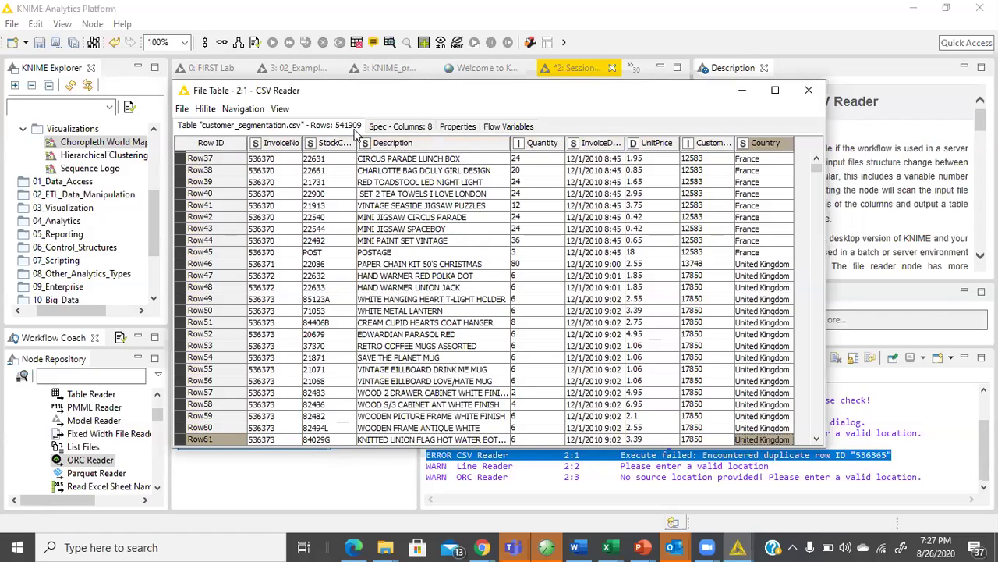
pyautogui.click(817, 95)
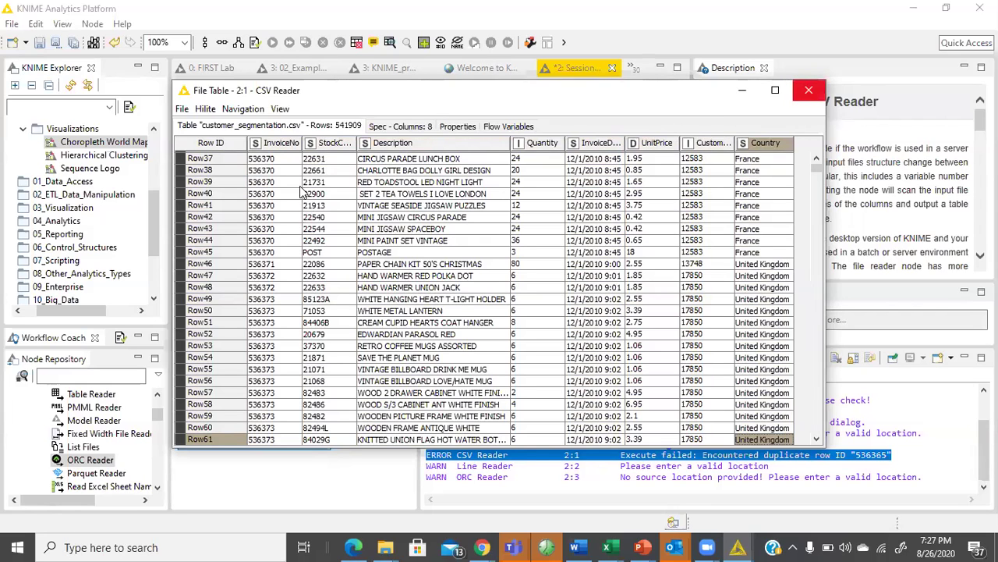
# Reset the executed CSV Reader node and confirm the reset.
pyautogui.rightClick(303, 188)
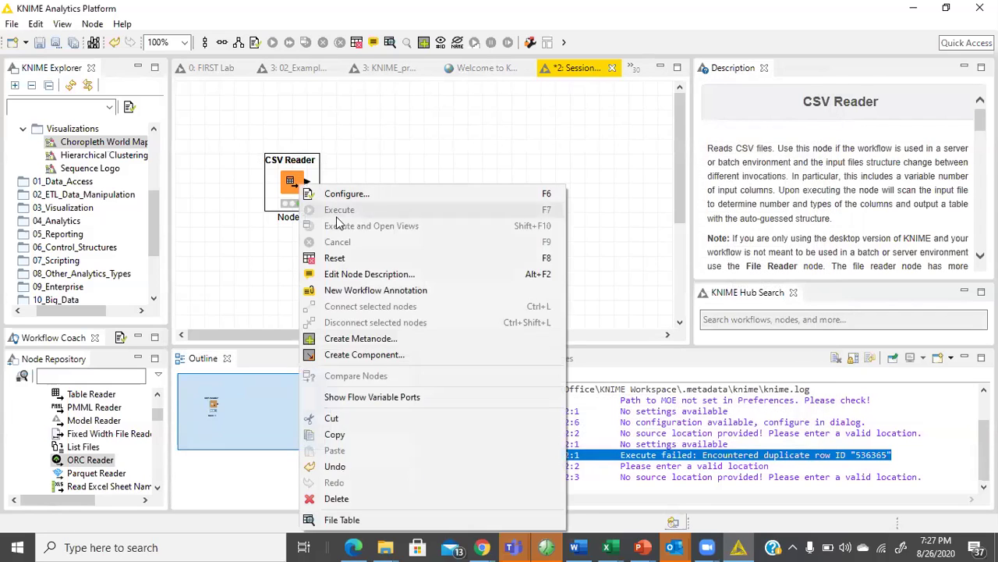
pyautogui.click(355, 258)
pyautogui.click(575, 286)
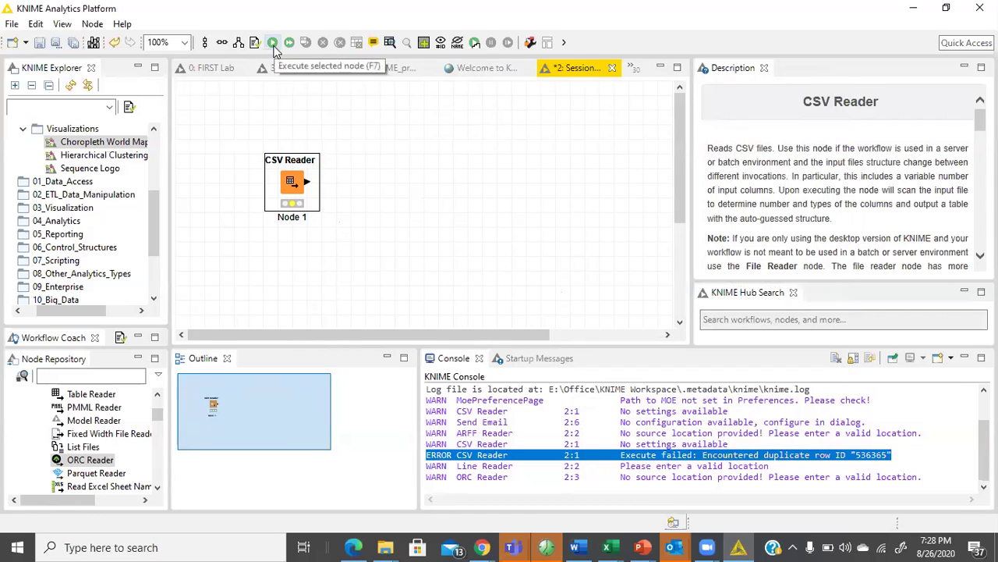
# Select all nodes on the canvas and execute the CSV Reader again.
pyautogui.rightClick(304, 187)
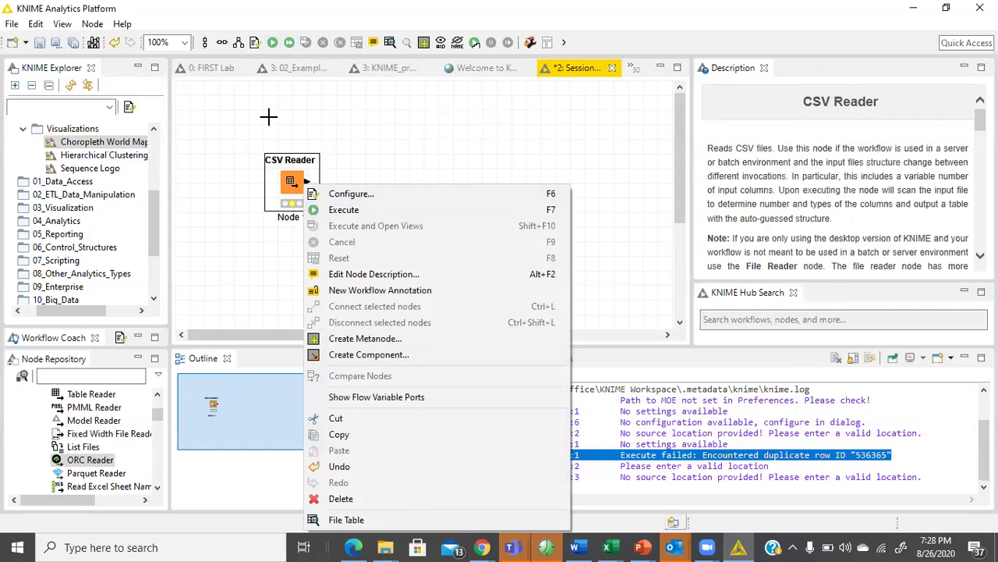
pyautogui.click(269, 115)
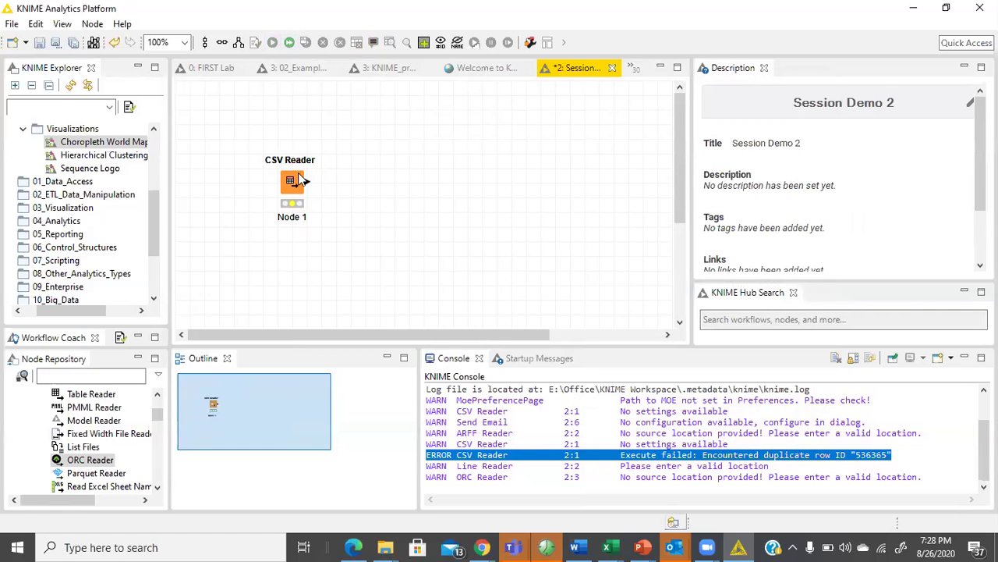
pyautogui.hotkey('ctrl', 'a')
pyautogui.click(274, 44)
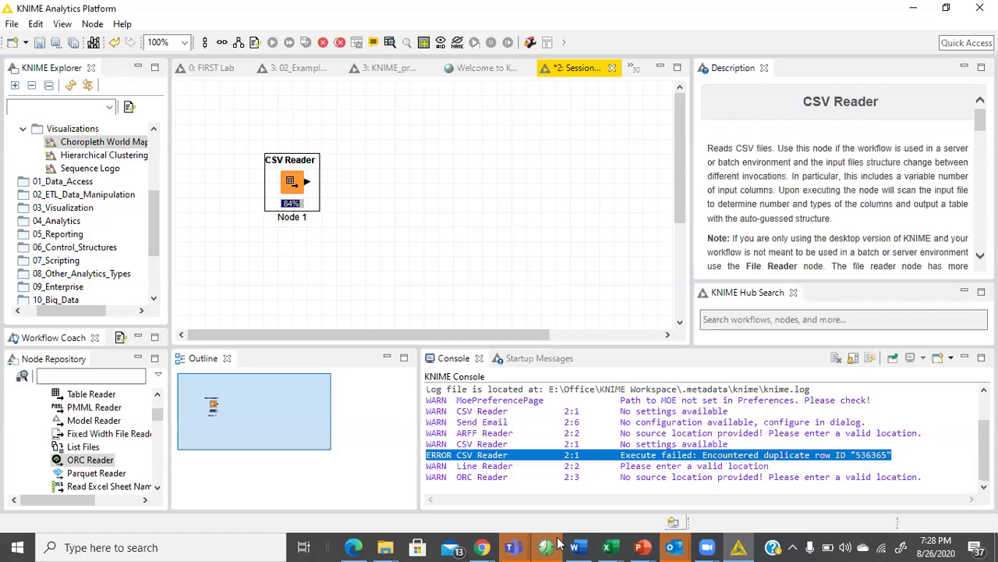
# Inspect the CSV Reader's File Table with the StockCode and Description columns widened, and close the table.
pyautogui.rightClick(284, 183)
pyautogui.click(376, 525)
pyautogui.scroll(-4, 503, 245)
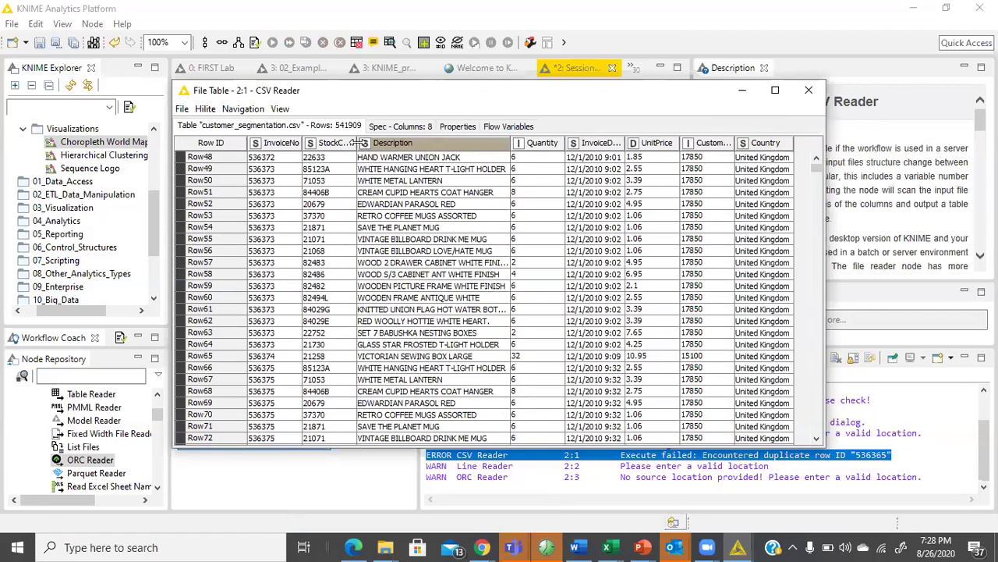
pyautogui.moveTo(360, 142); pyautogui.dragTo(425, 142)
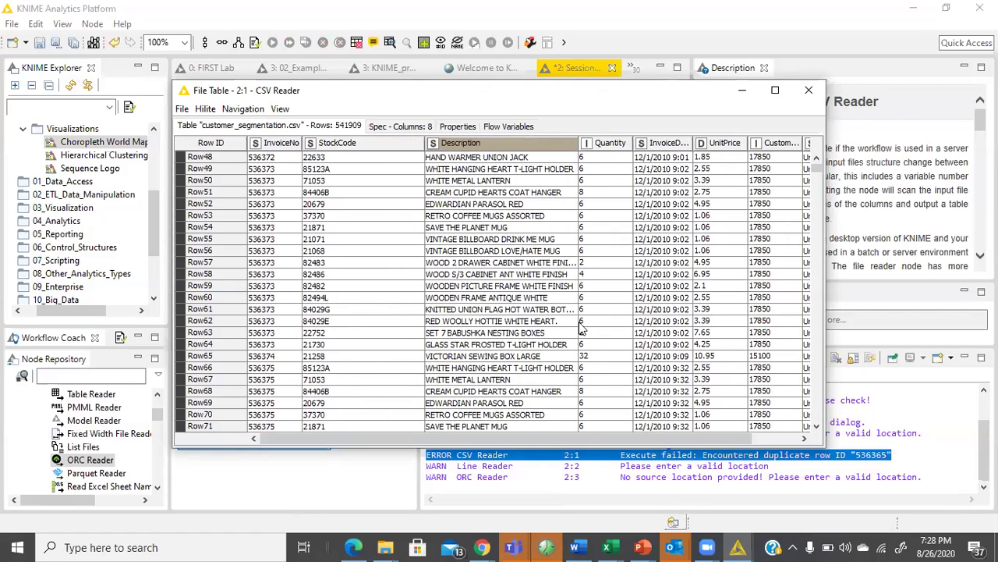
pyautogui.moveTo(580, 323); pyautogui.dragTo(611, 331)
pyautogui.moveTo(474, 437); pyautogui.dragTo(285, 405)
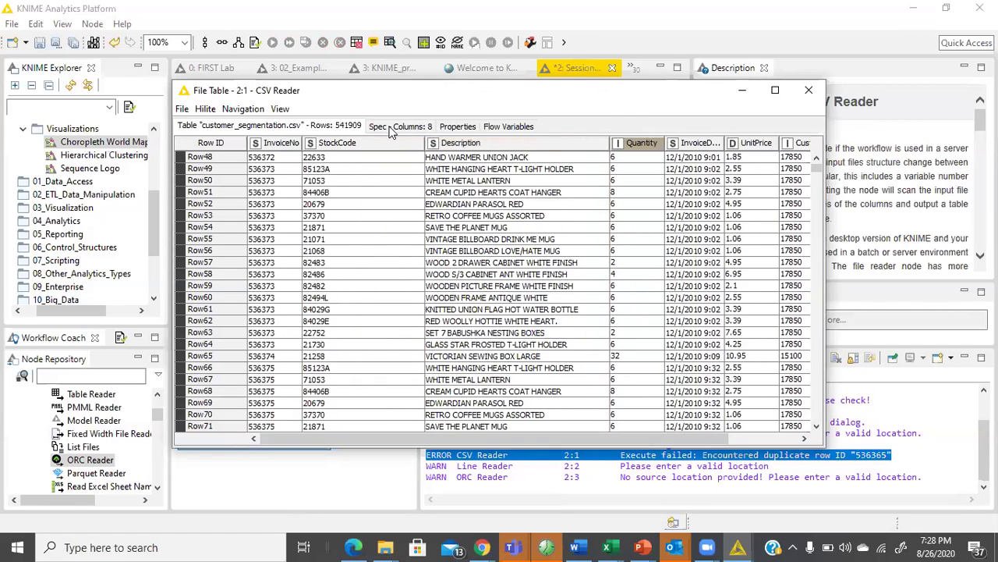
pyautogui.click(798, 93)
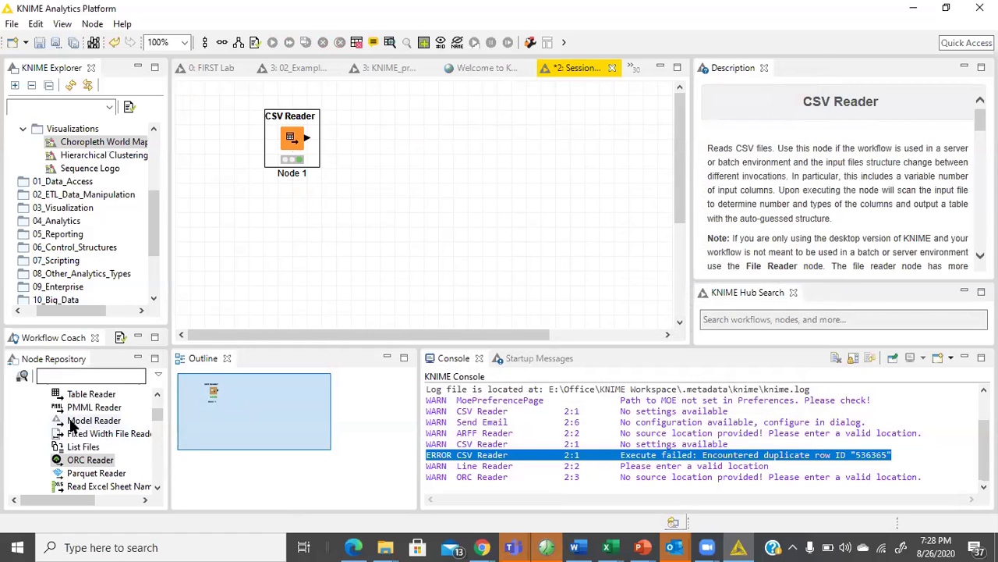
# Browse the Read nodes and other contents of the IO category in the node repository and collapse the category.
pyautogui.moveTo(157, 413); pyautogui.dragTo(156, 396)
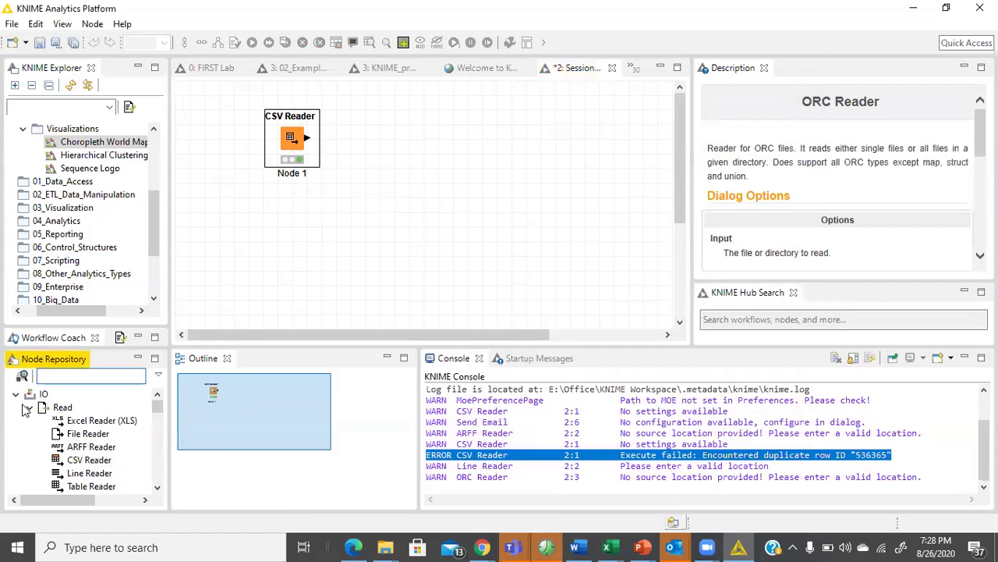
pyautogui.click(26, 408)
pyautogui.click(29, 407)
pyautogui.scroll(-5, 62, 443)
pyautogui.scroll(-1, 85, 451)
pyautogui.scroll(7, 70, 444)
pyautogui.click(16, 394)
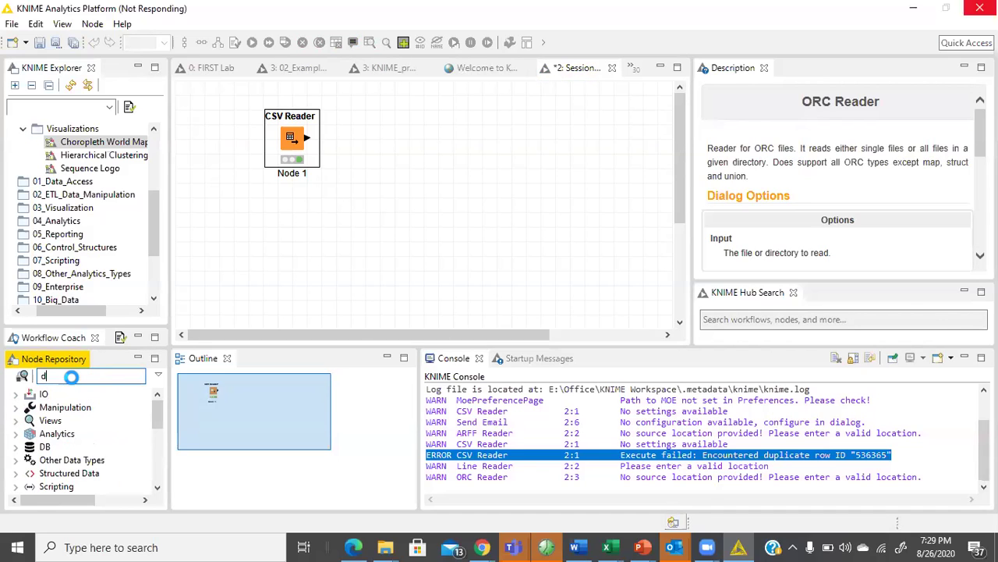
# Search the node repository for "db" and browse the matching nodes down to the Query group.
pyautogui.write('b')
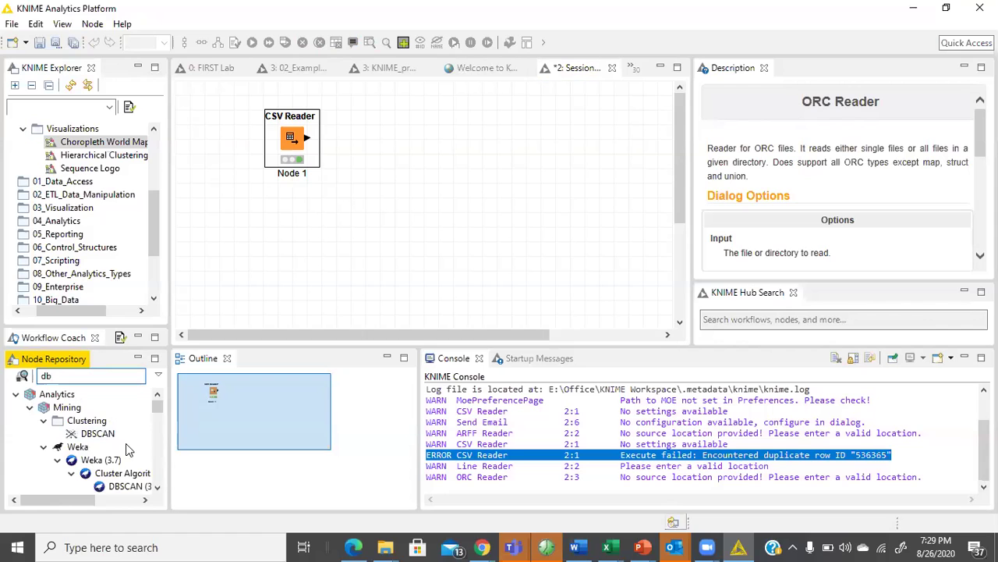
pyautogui.scroll(-10, 101, 444)
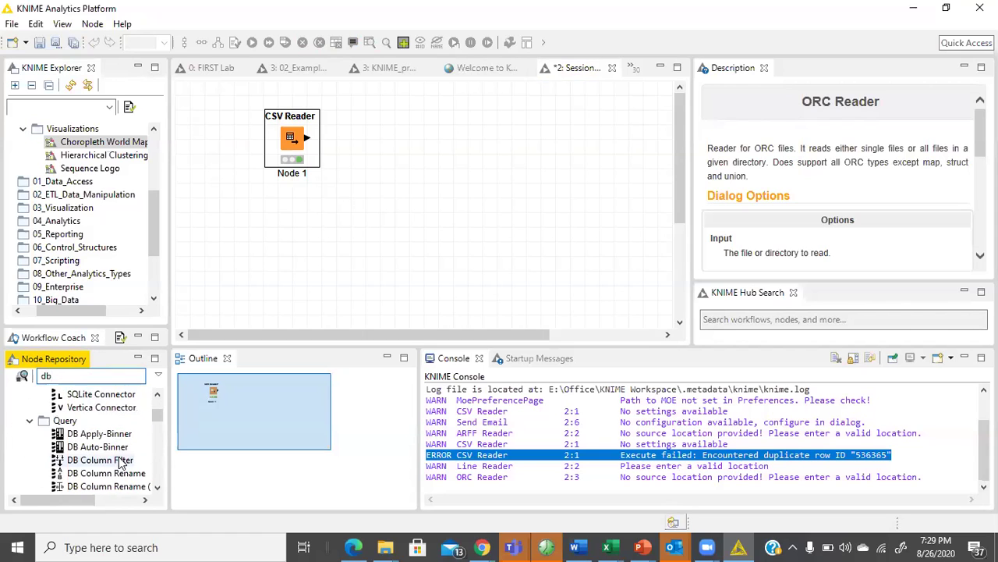
# Browse the matching database nodes from the Query group through Utility down to the Read/Write (legacy) group.
pyautogui.scroll(2, 121, 465)
pyautogui.scroll(-5, 123, 468)
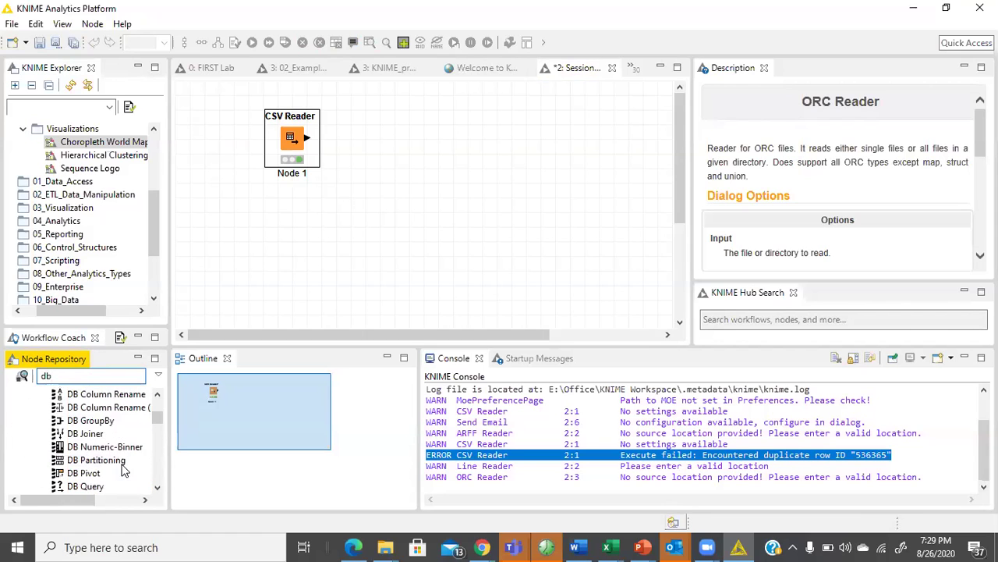
pyautogui.scroll(-5, 123, 468)
pyautogui.scroll(1, 125, 468)
pyautogui.scroll(1, 103, 425)
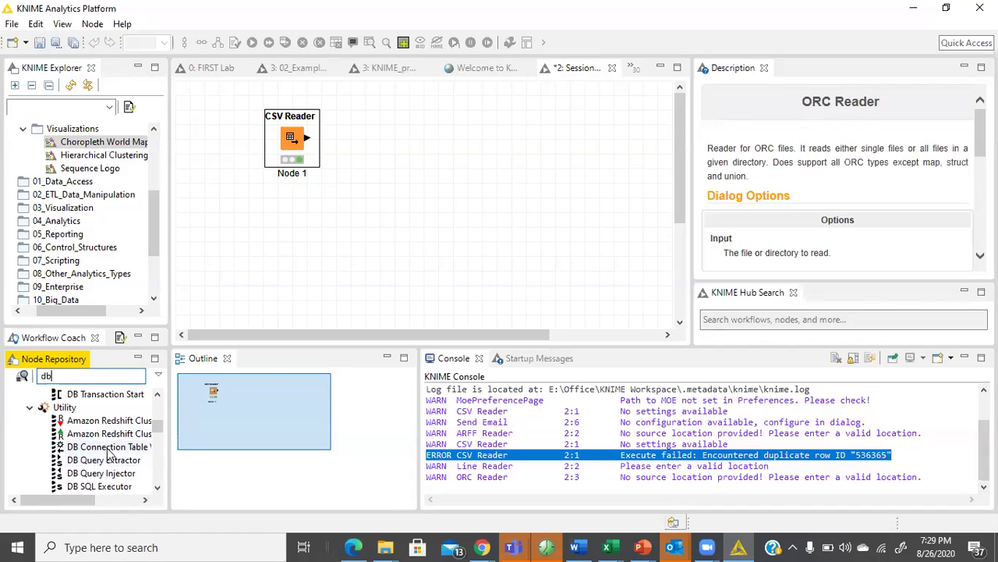
pyautogui.scroll(-2, 94, 460)
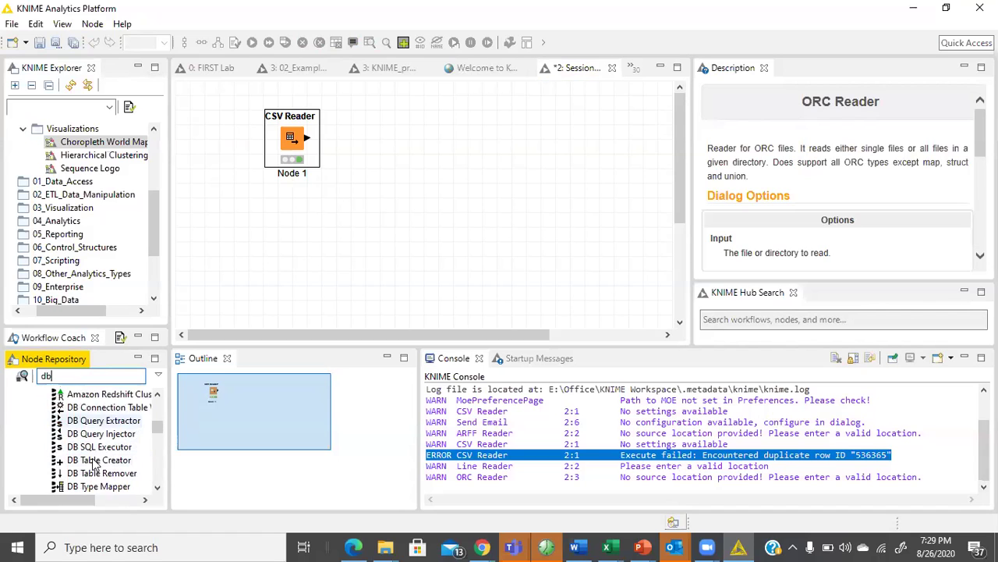
pyautogui.scroll(-1, 94, 464)
pyautogui.scroll(-5, 95, 460)
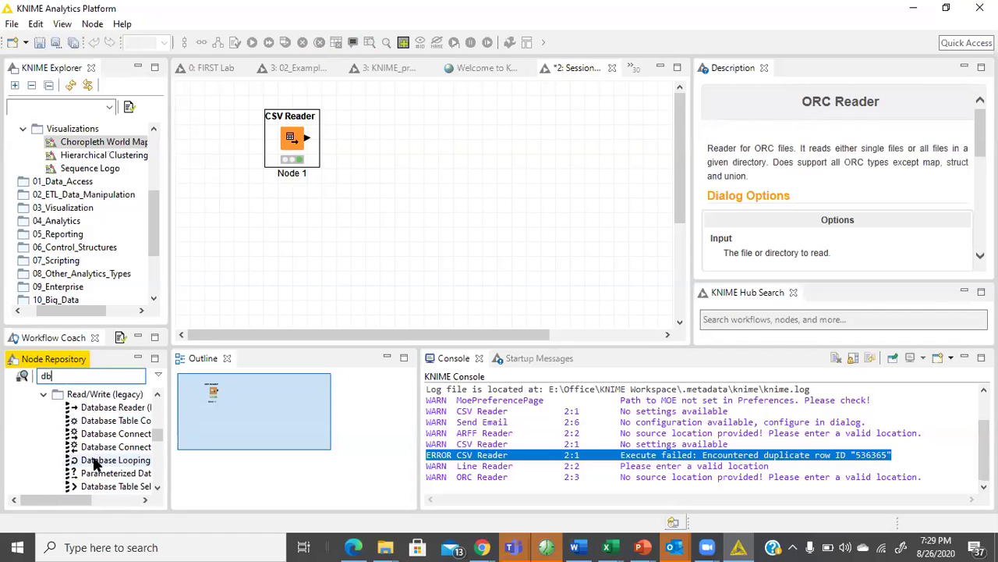
pyautogui.moveTo(57, 501); pyautogui.dragTo(78, 502)
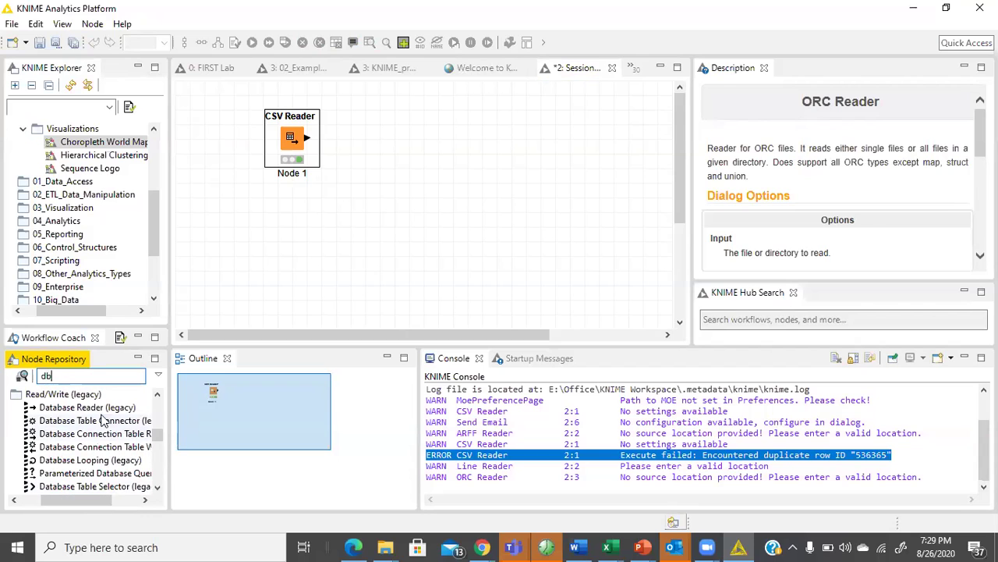
# Add a Database Reader (legacy) node below the CSV Reader, view its configuration dialog and close it unchanged.
pyautogui.moveTo(78, 407); pyautogui.dragTo(318, 297)
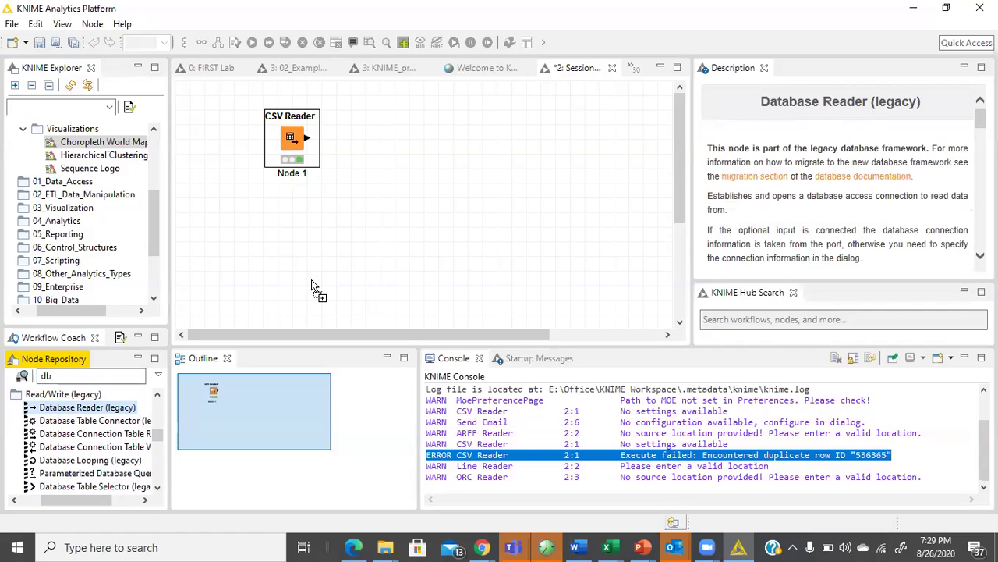
pyautogui.moveTo(312, 281); pyautogui.dragTo(312, 279)
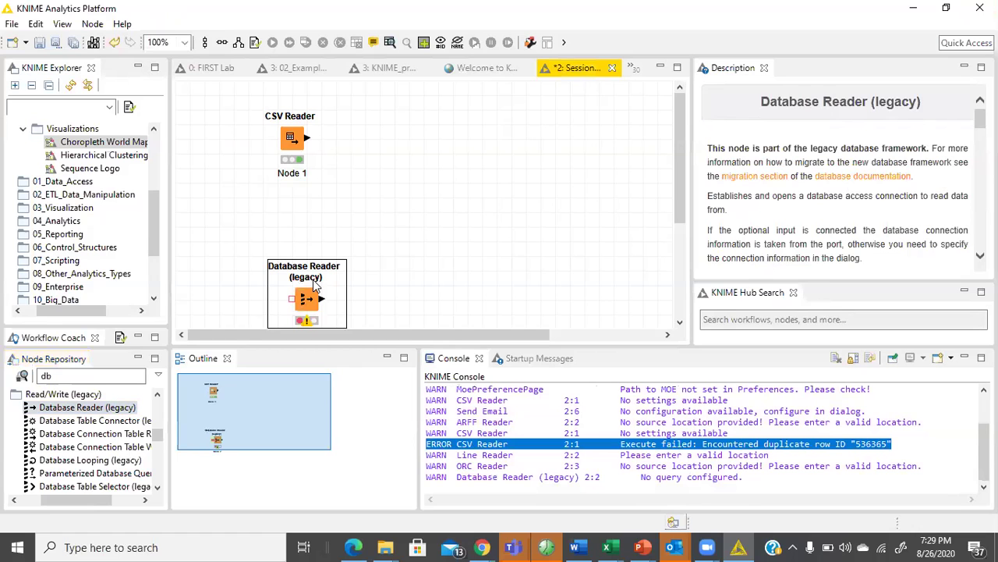
pyautogui.doubleClick(305, 299)
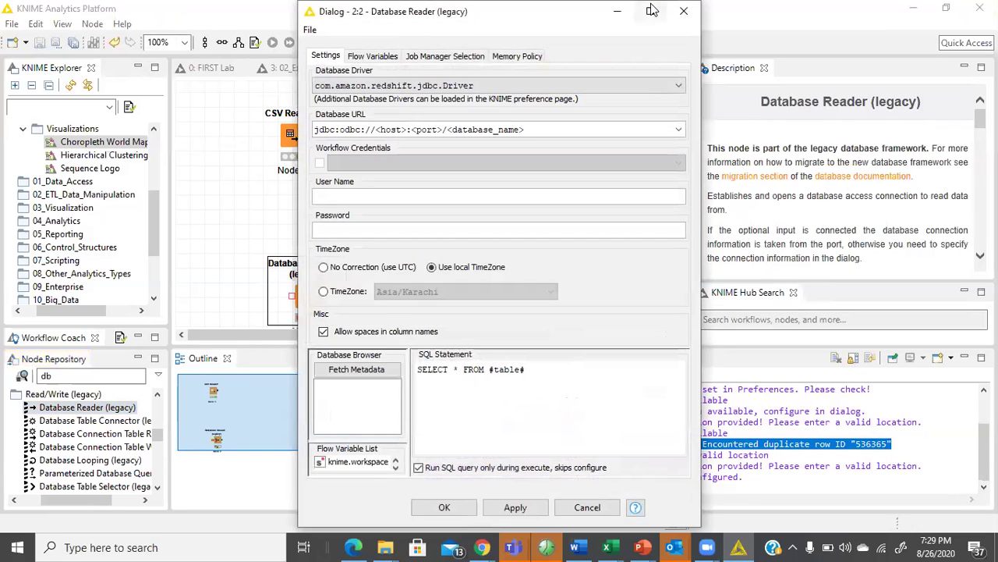
pyautogui.click(679, 11)
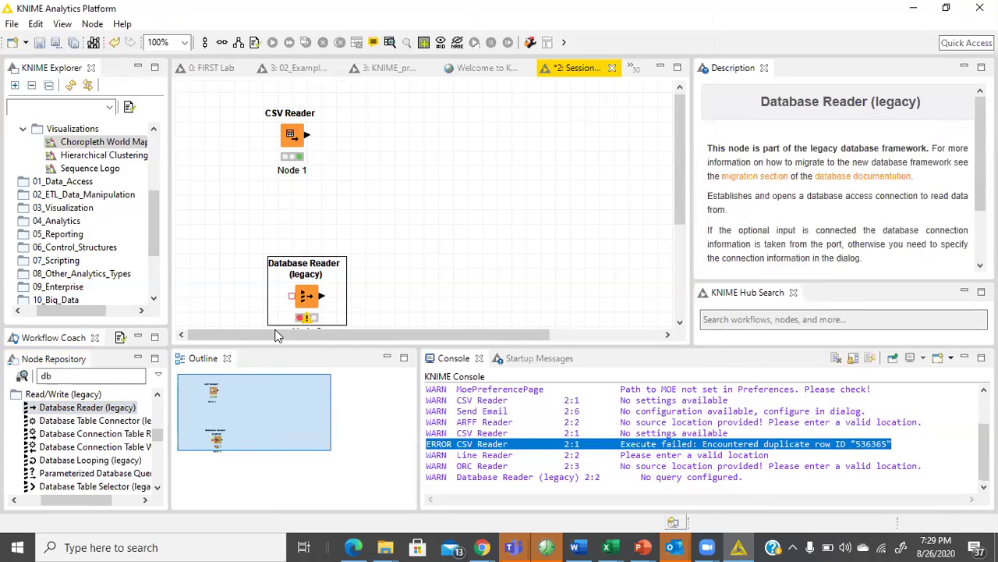
# Delete the Database Reader (legacy) node from the workflow and confirm the deletion.
pyautogui.press('Delete')
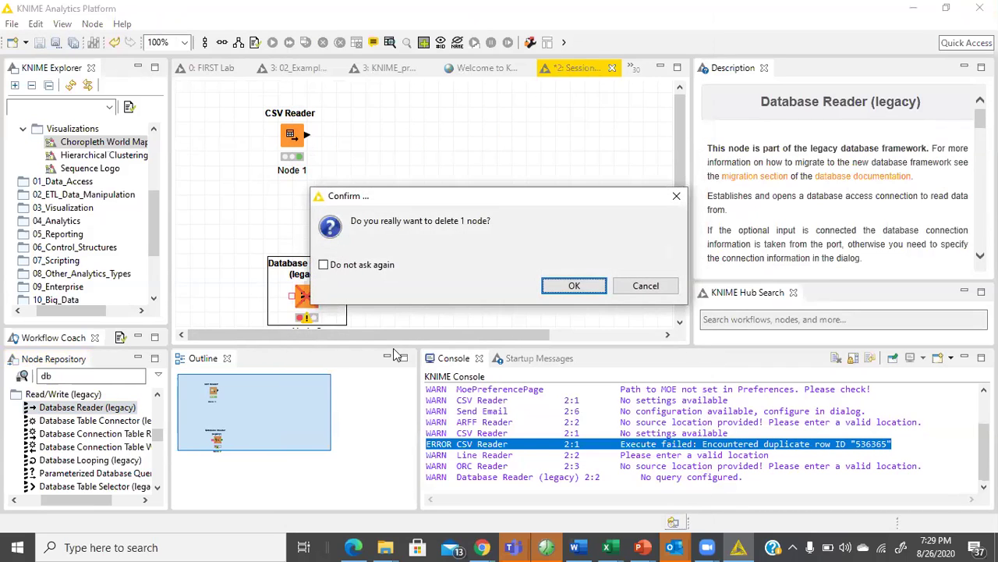
pyautogui.click(574, 286)
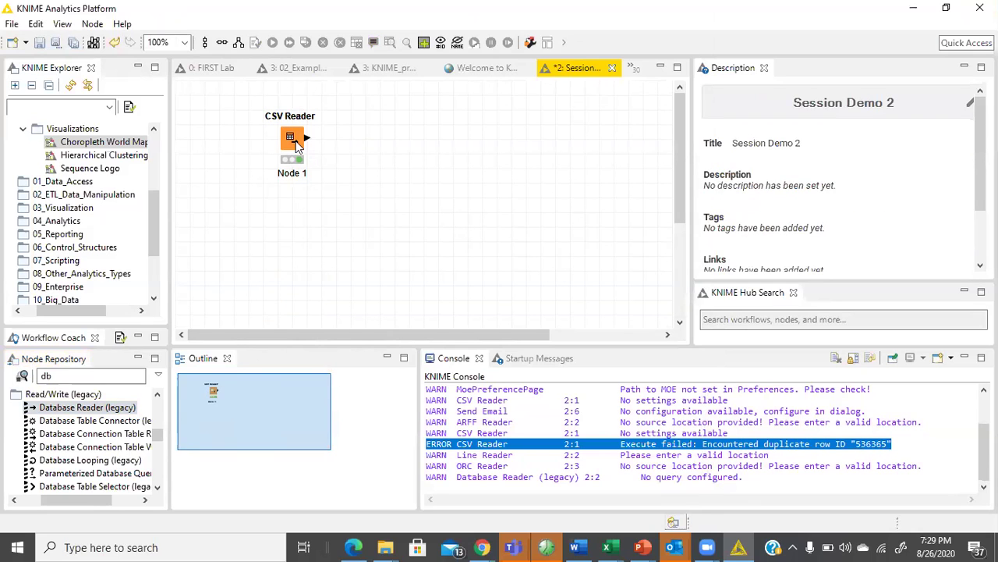
# Move the CSV Reader node slightly lower on the canvas and view its configuration dialog, cancelling without changes.
pyautogui.moveTo(285, 139); pyautogui.dragTo(270, 198)
pyautogui.doubleClick(273, 198)
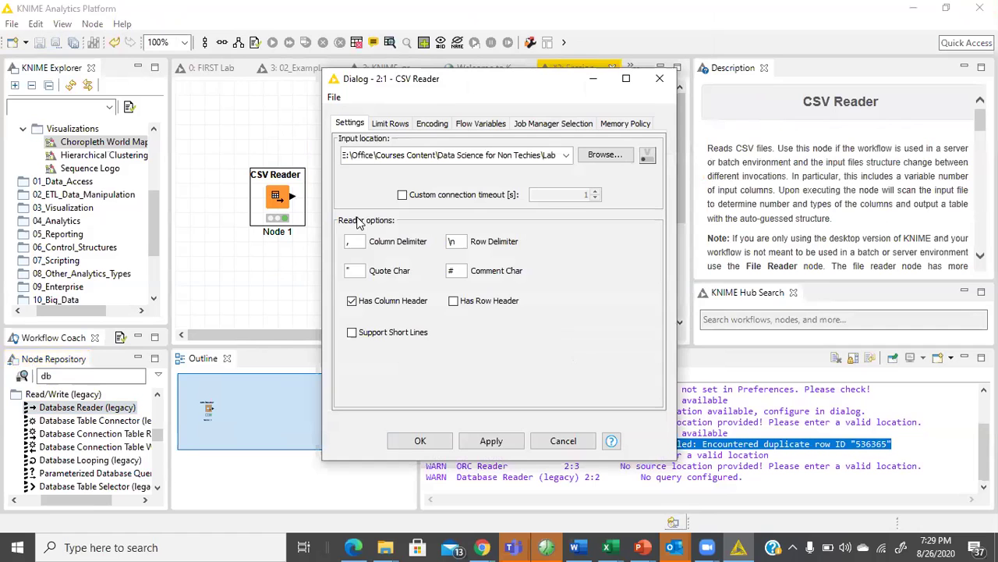
pyautogui.click(562, 440)
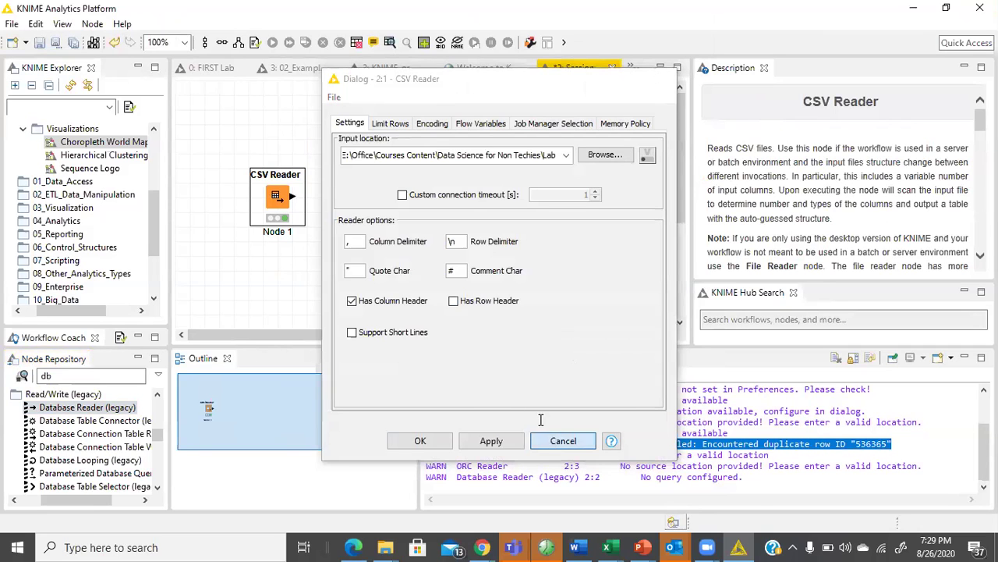
# Open the CSV Reader's File Table and examine its Description, Quantity, UnitPrice and customer columns.
pyautogui.rightClick(283, 204)
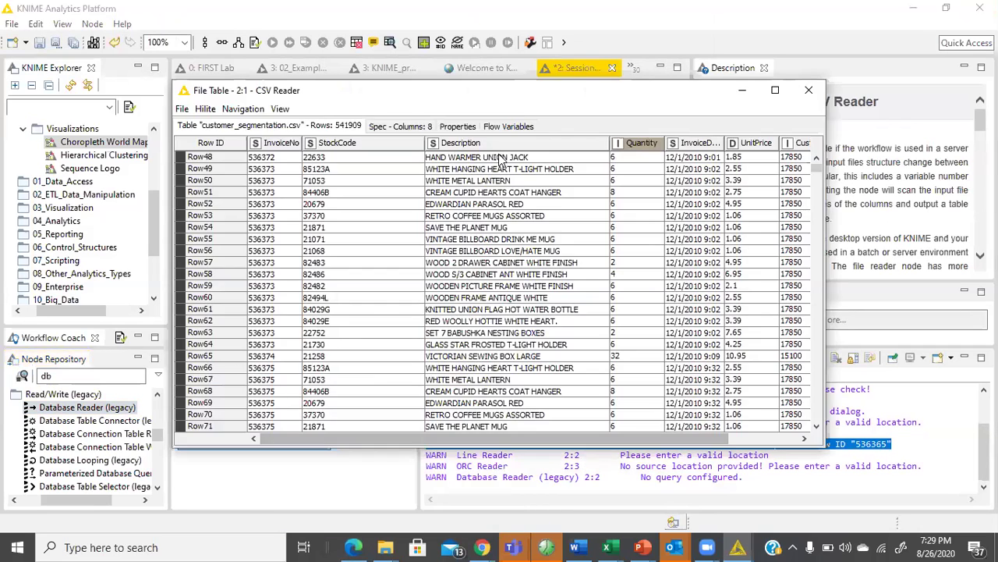
pyautogui.moveTo(500, 157); pyautogui.dragTo(503, 446)
pyautogui.moveTo(646, 160); pyautogui.dragTo(636, 460)
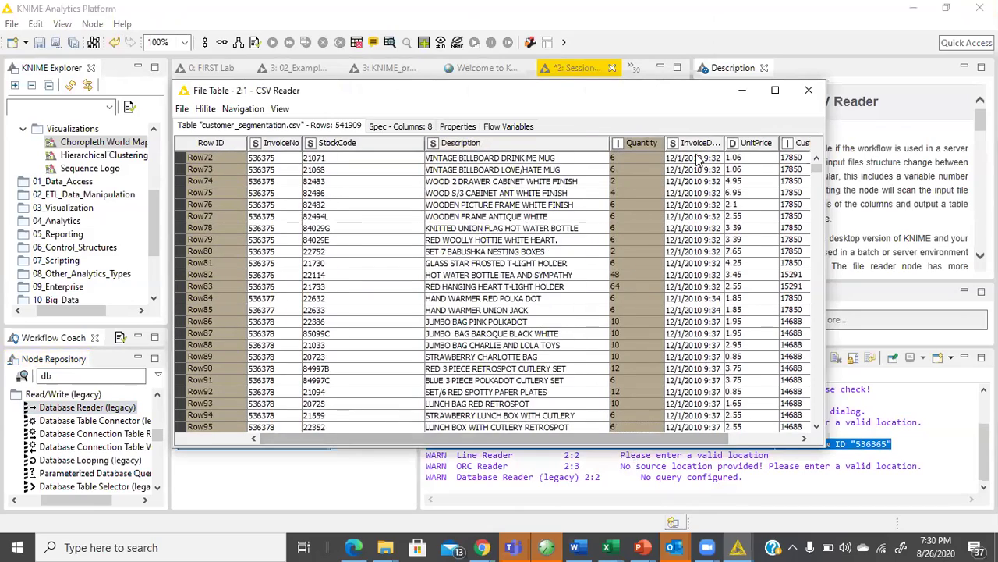
pyautogui.click(792, 187)
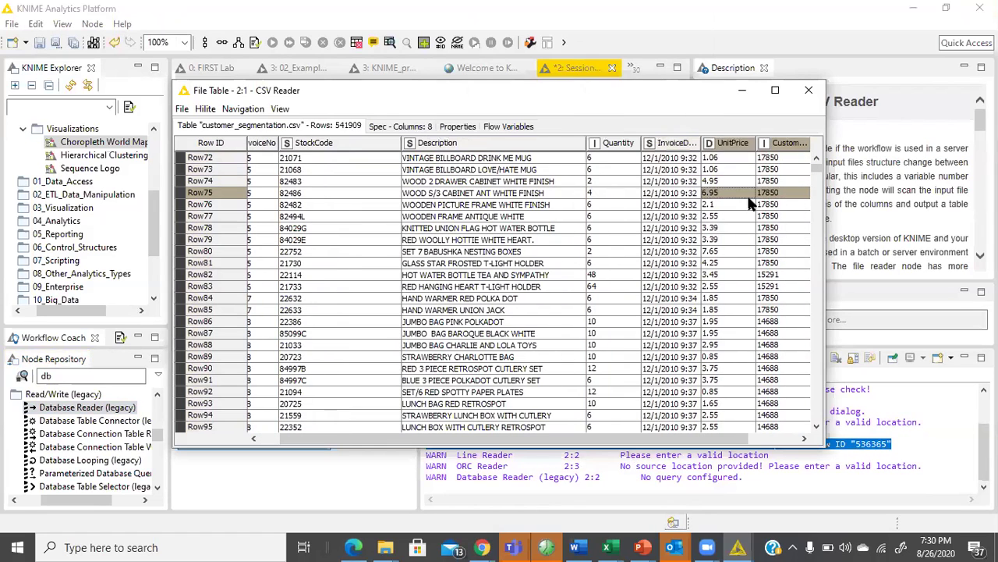
pyautogui.click(534, 264)
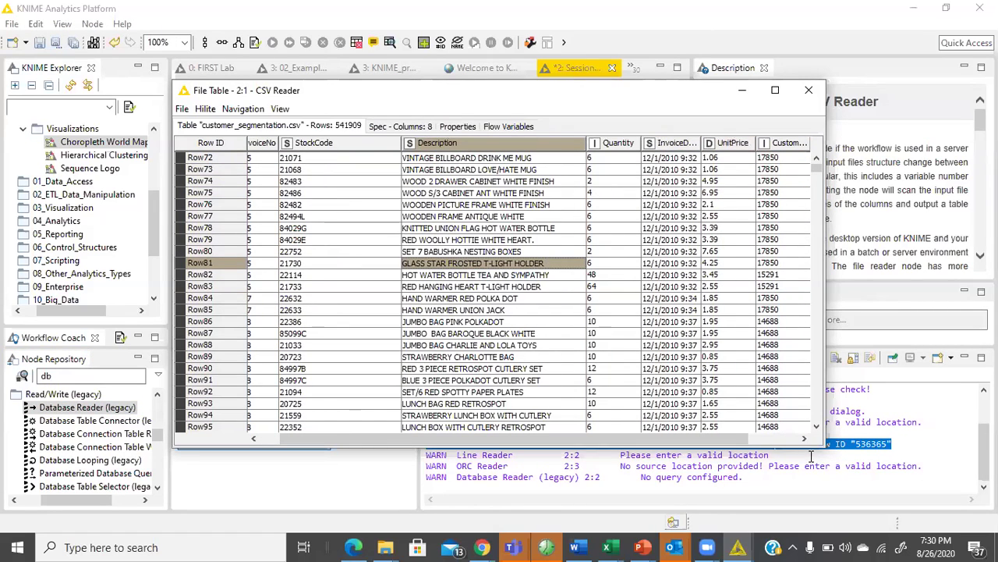
# Enlarge the File Table window, widen the customer, UnitPrice, InvoiceDate, Quantity and InvoiceNo columns for inspection, and close the table.
pyautogui.moveTo(823, 445); pyautogui.dragTo(963, 514)
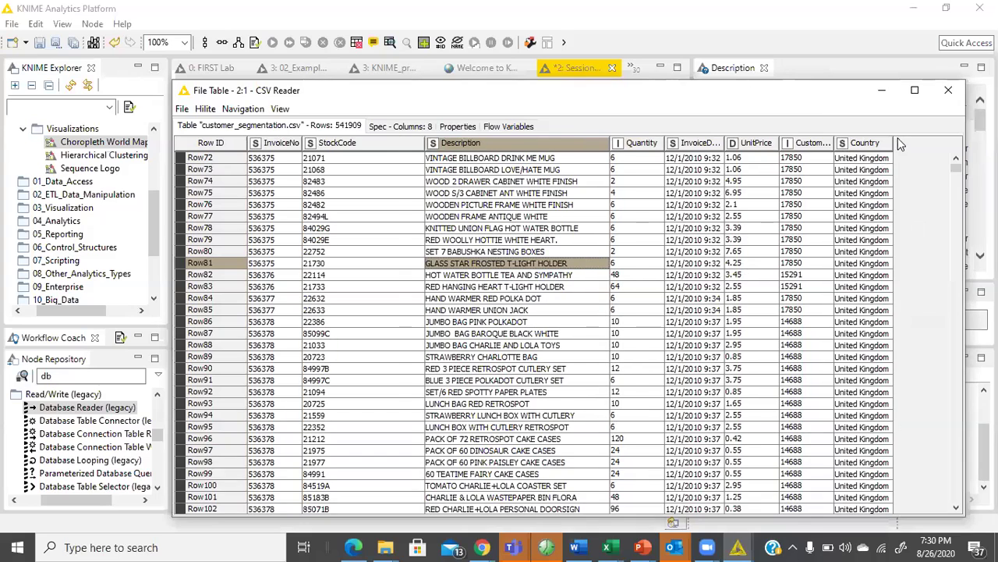
pyautogui.moveTo(833, 144); pyautogui.dragTo(881, 144)
pyautogui.moveTo(779, 144); pyautogui.dragTo(815, 144)
pyautogui.moveTo(725, 145); pyautogui.dragTo(785, 144)
pyautogui.moveTo(661, 142); pyautogui.dragTo(704, 143)
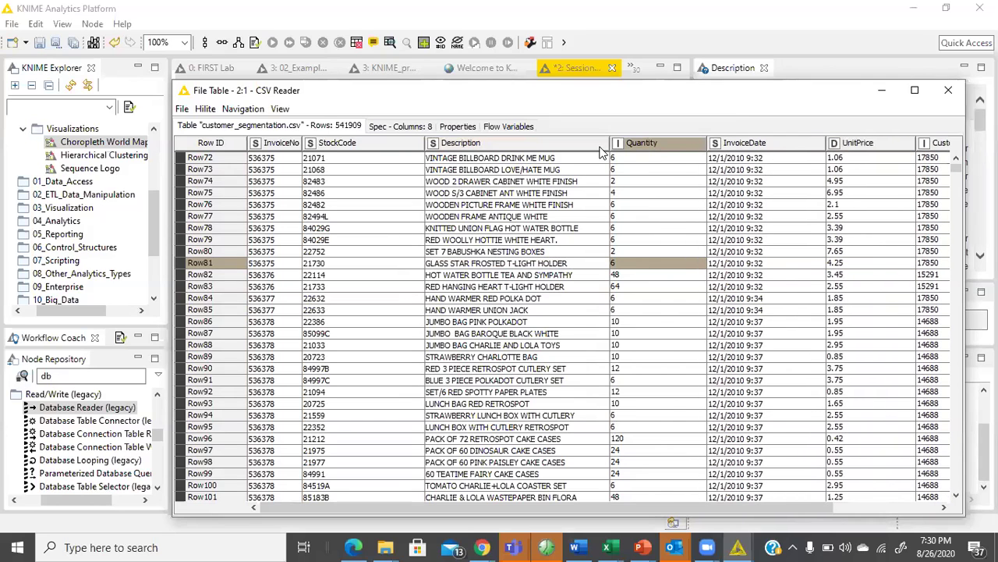
pyautogui.click(607, 145)
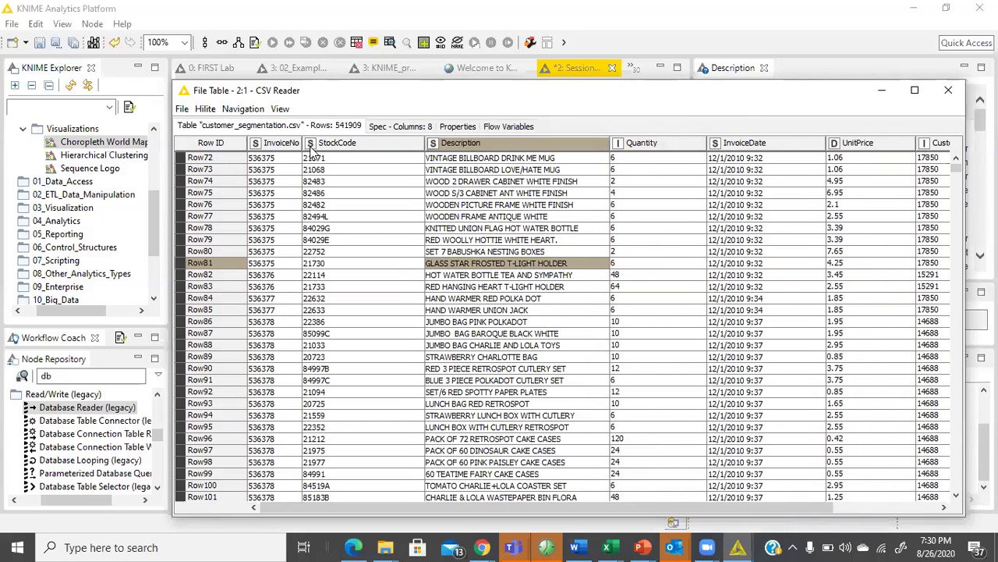
pyautogui.moveTo(306, 144); pyautogui.dragTo(337, 145)
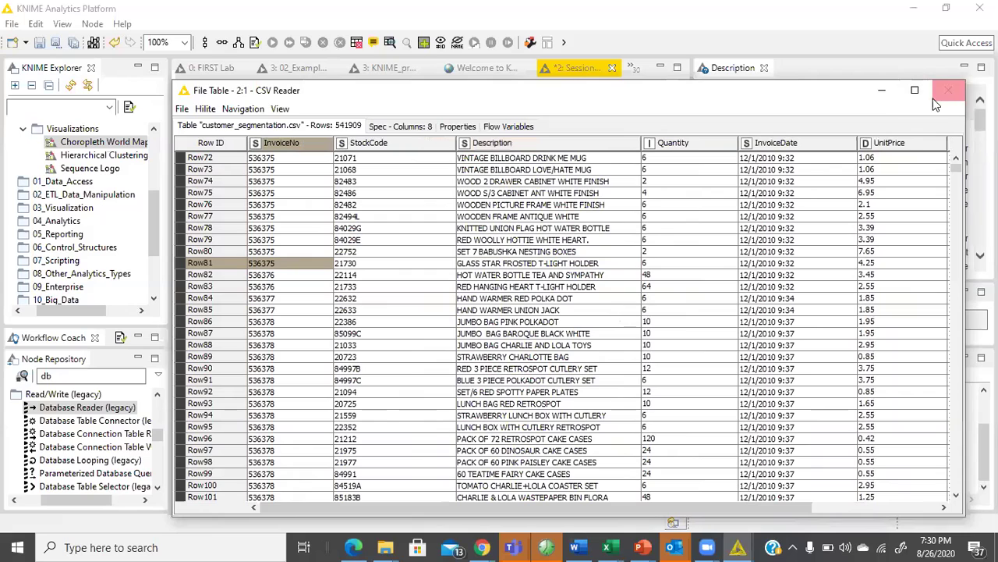
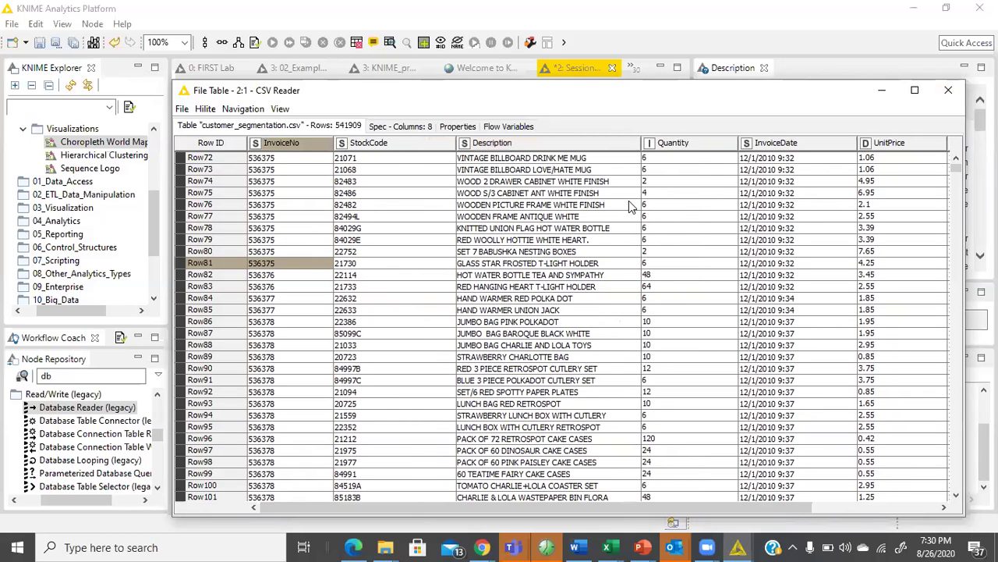
pyautogui.click(958, 93)
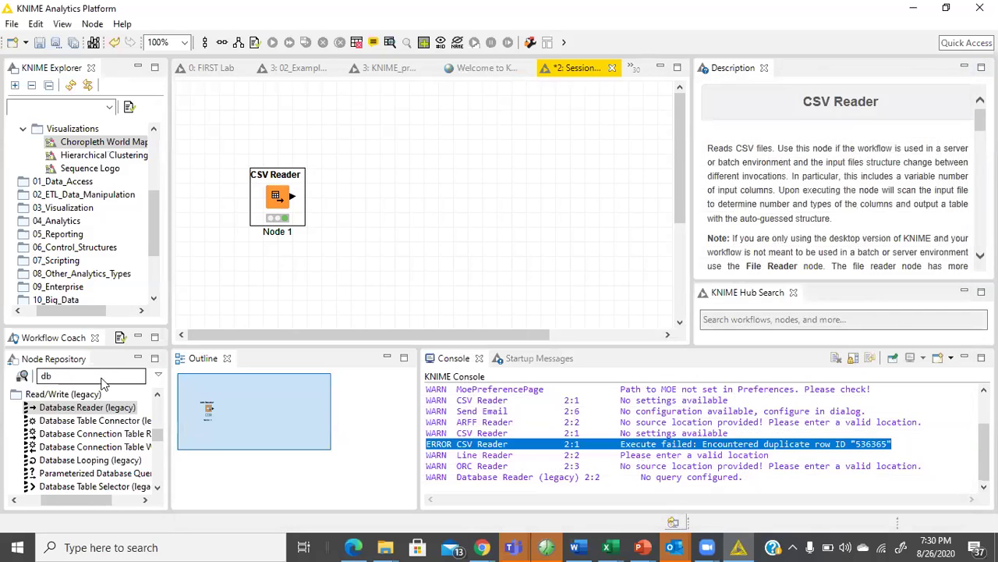
# Replace the node repository search with "group" and browse the matching nodes from Community Nodes to Schrödinger.
pyautogui.click(103, 379)
pyautogui.press('BackSpace')
pyautogui.press('BackSpace')
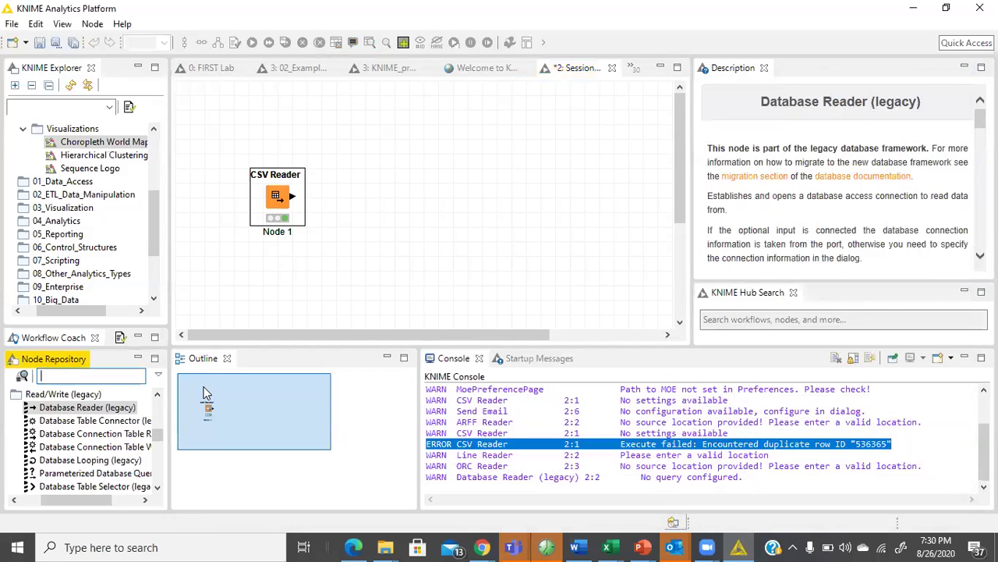
pyautogui.write('S')
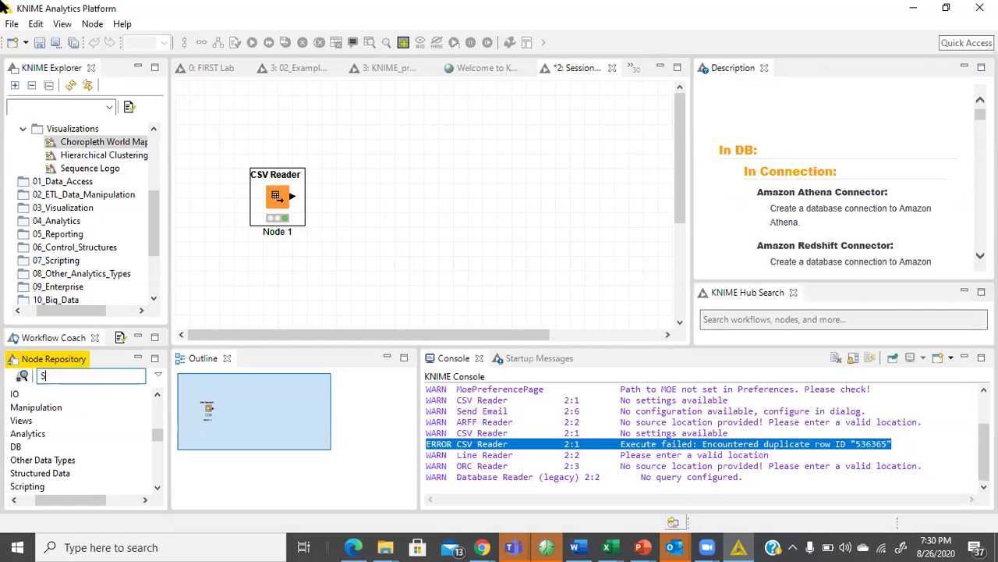
pyautogui.write('QL')
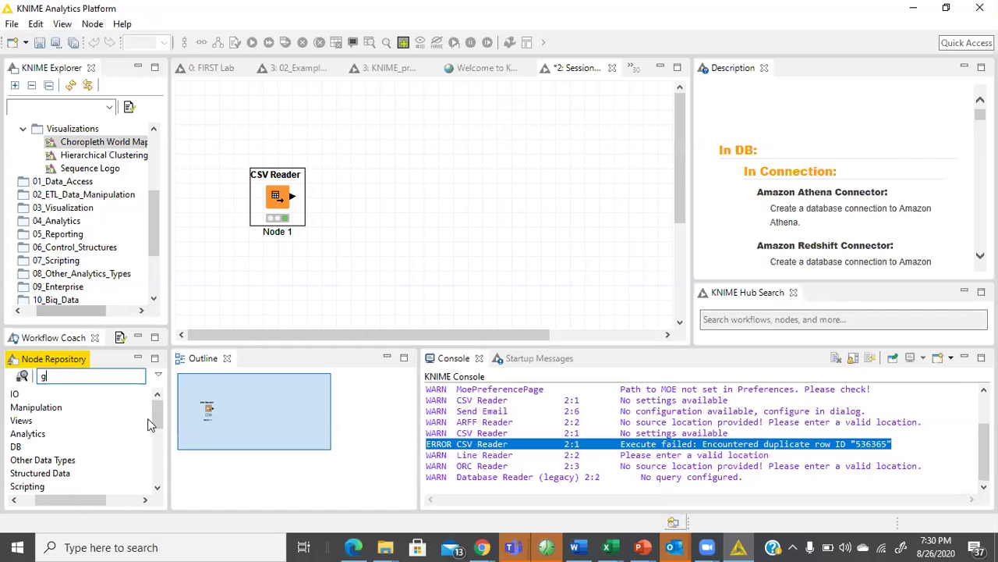
pyautogui.write('roup')
pyautogui.click(109, 312)
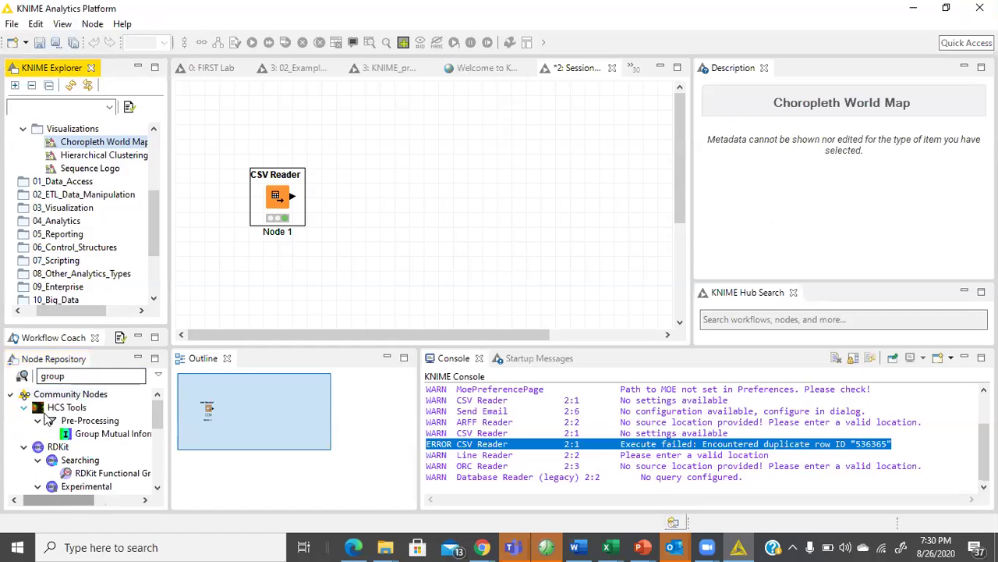
pyautogui.scroll(-9, 102, 459)
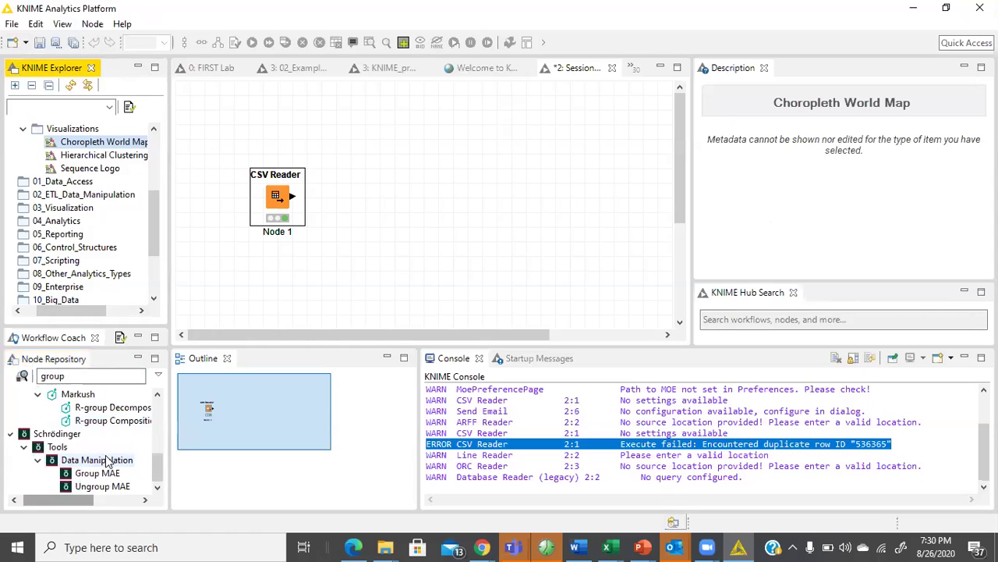
pyautogui.scroll(9, 117, 437)
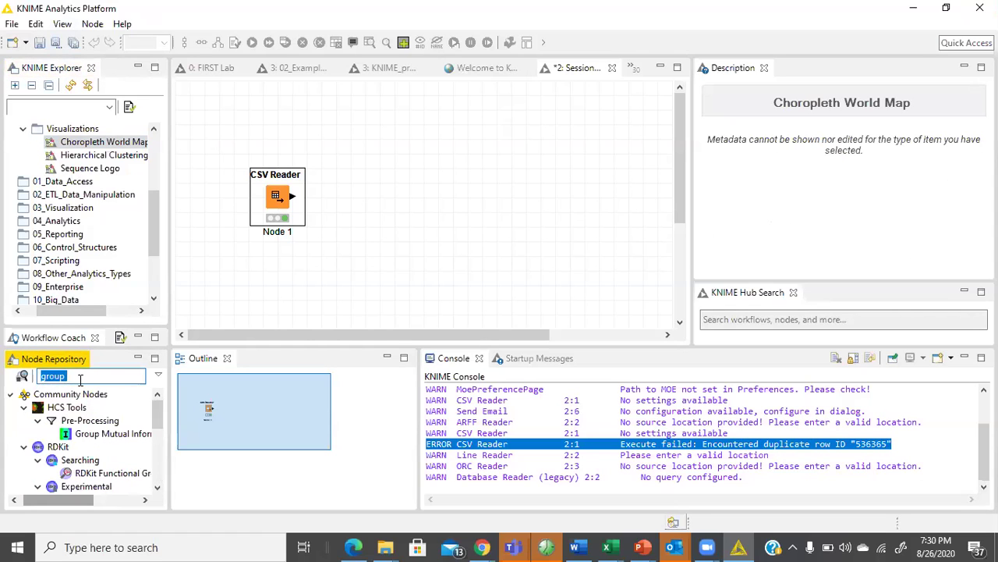
# Clear the node repository search and enlarge the repository's area to show more categories.
pyautogui.hotkey('ctrl', 'a')
pyautogui.press('BackSpace')
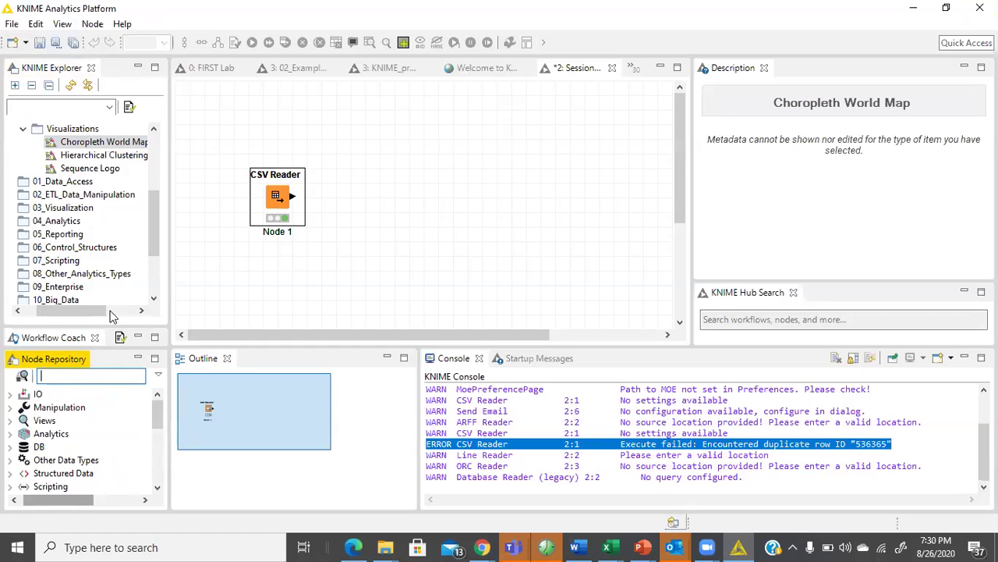
pyautogui.moveTo(116, 326); pyautogui.dragTo(93, 253)
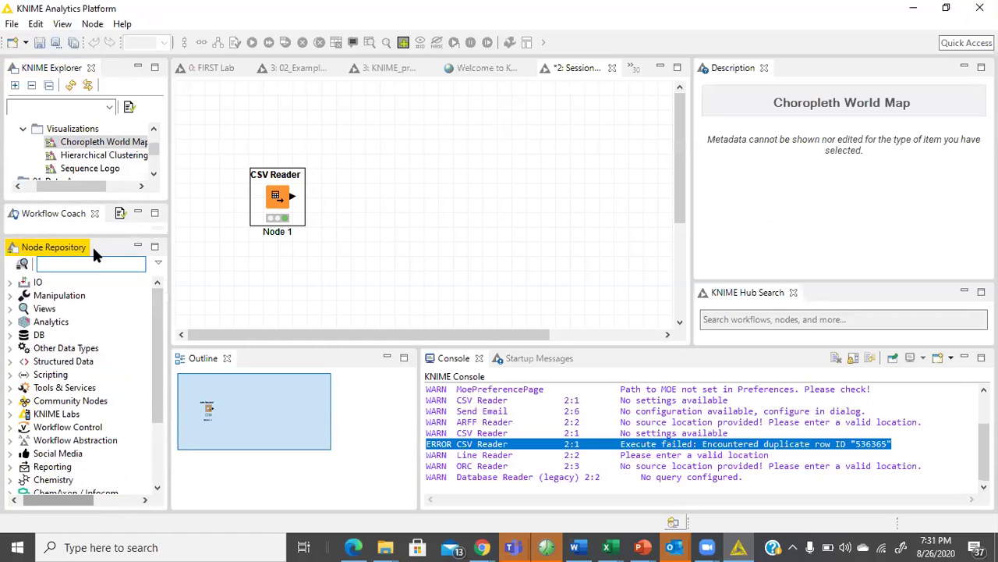
# Examine the Manipulation category and its Column group in the node repository, and collapse both.
pyautogui.click(11, 294)
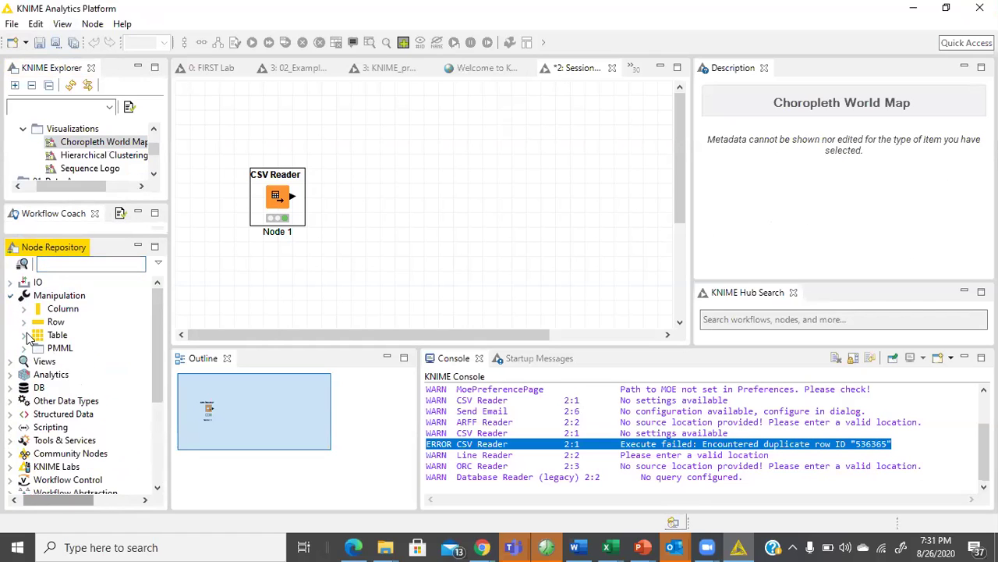
pyautogui.click(24, 309)
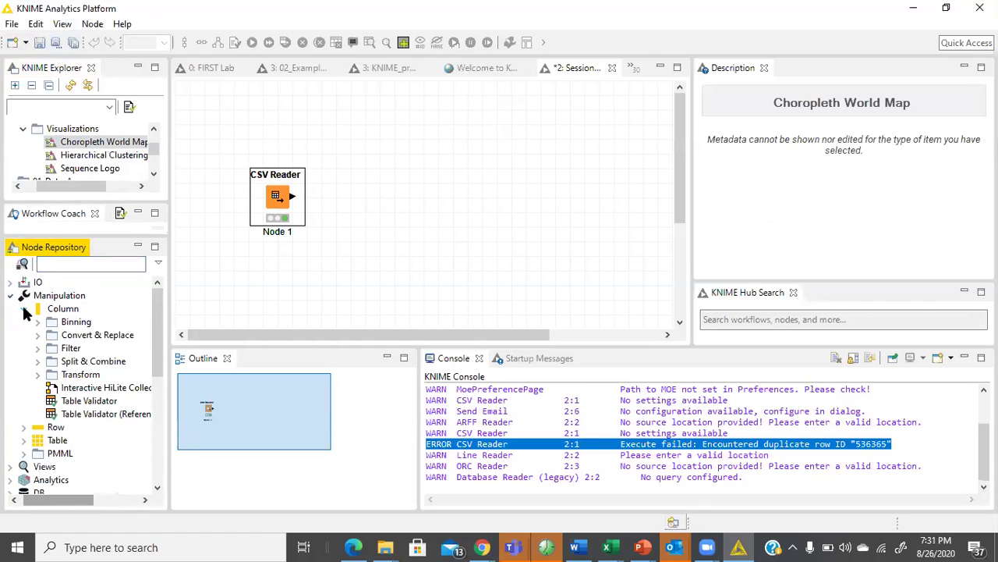
pyautogui.click(24, 309)
pyautogui.click(11, 295)
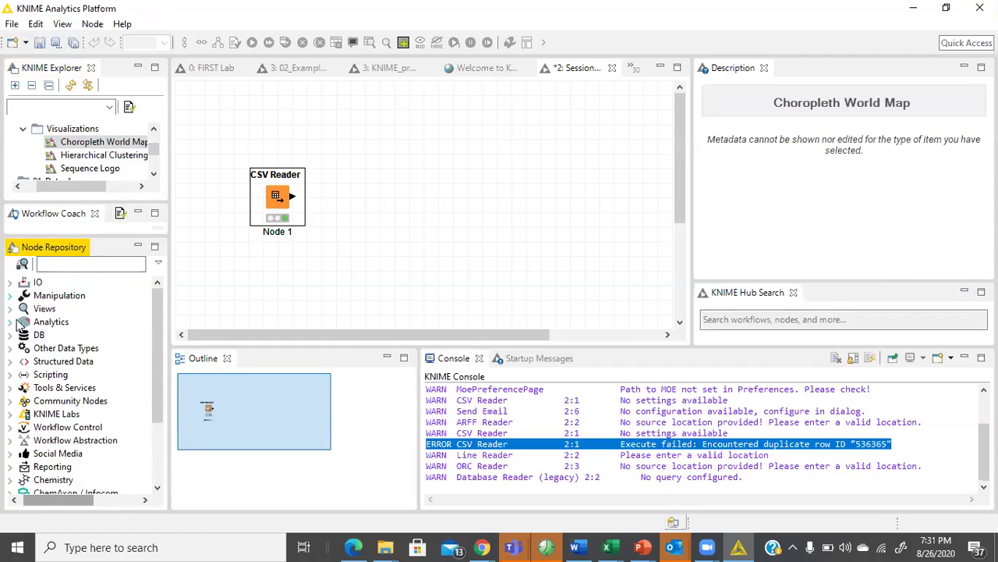
# Expand the Analytics category in the node repository and browse the algorithm groups under Mining.
pyautogui.click(11, 322)
pyautogui.click(24, 348)
pyautogui.scroll(-2, 24, 349)
pyautogui.scroll(2, 22, 348)
pyautogui.click(24, 335)
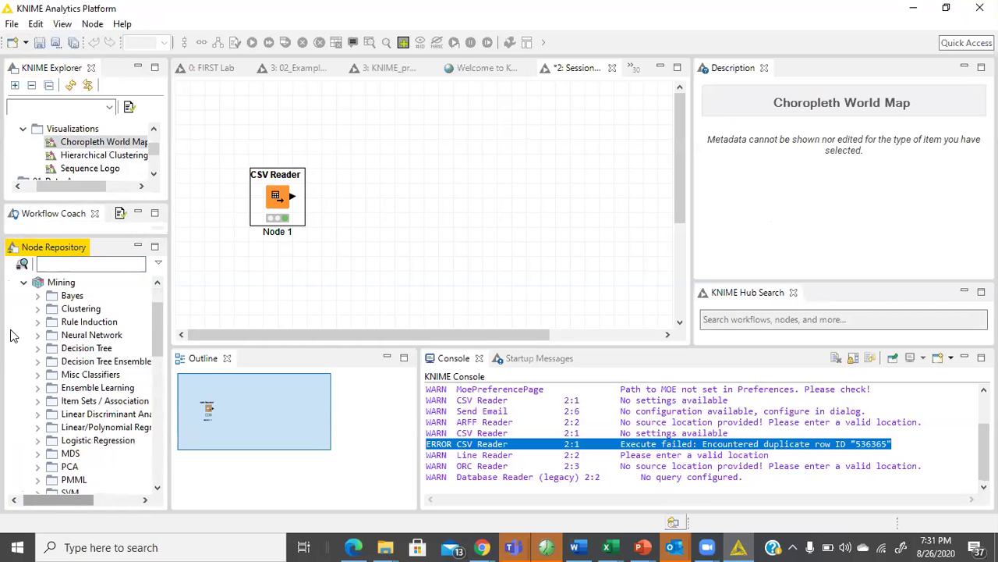
# Collapse the Analytics category in the node repository, expand Manipulation and look into its Column group.
pyautogui.scroll(2, 28, 330)
pyautogui.click(11, 322)
pyautogui.click(10, 309)
pyautogui.click(11, 309)
pyautogui.click(10, 297)
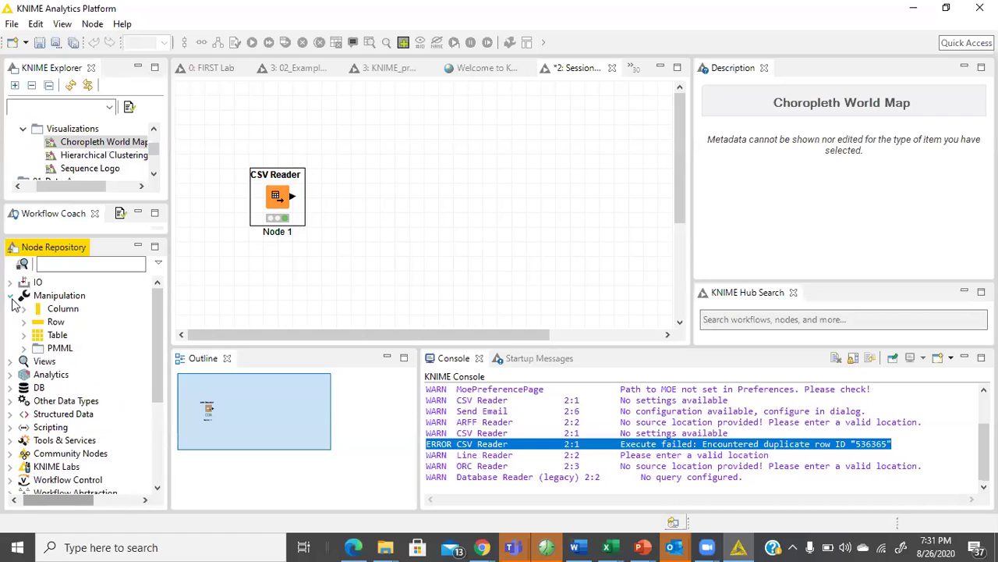
pyautogui.click(25, 309)
pyautogui.click(25, 309)
# Search the node repository for "gro" and add the Ungroup node beside the CSV Reader.
pyautogui.click(64, 263)
pyautogui.write('gr')
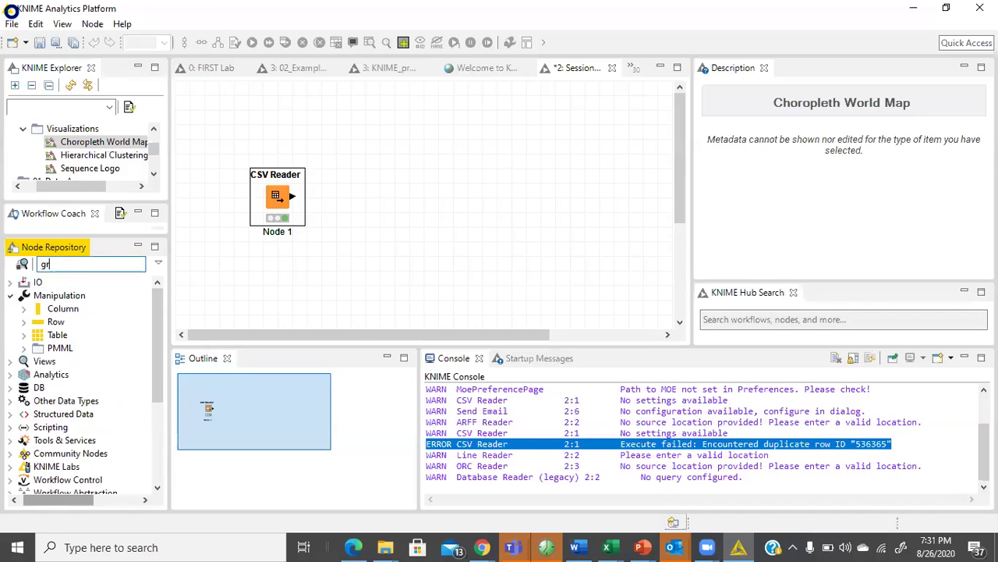
pyautogui.write('o')
pyautogui.moveTo(92, 334); pyautogui.dragTo(358, 197)
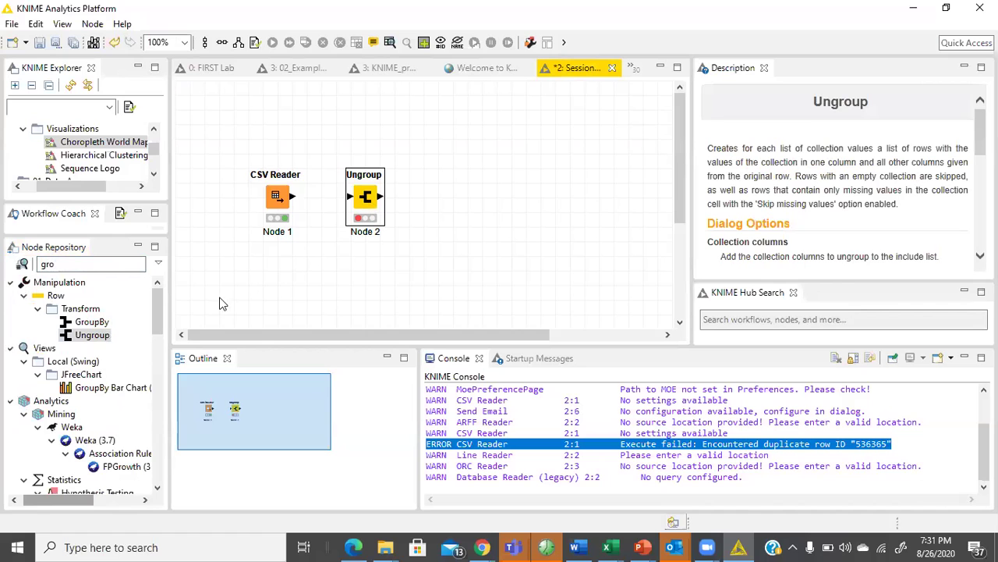
# Replace the Ungroup node with a GroupBy node, placed in the same spot beside the CSV Reader.
pyautogui.moveTo(91, 321); pyautogui.dragTo(379, 139)
pyautogui.press('Delete')
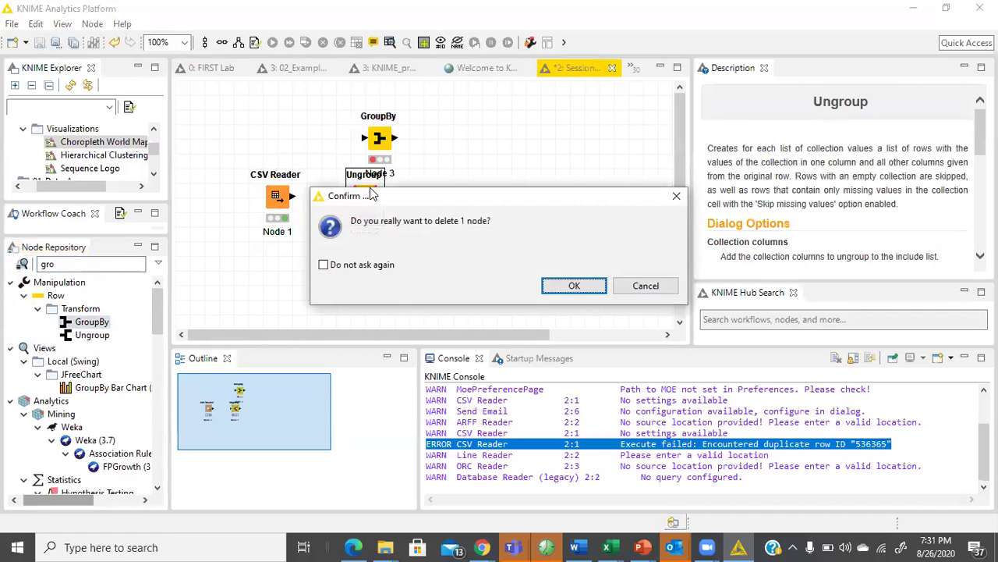
pyautogui.press('Return')
pyautogui.moveTo(379, 146); pyautogui.dragTo(371, 201)
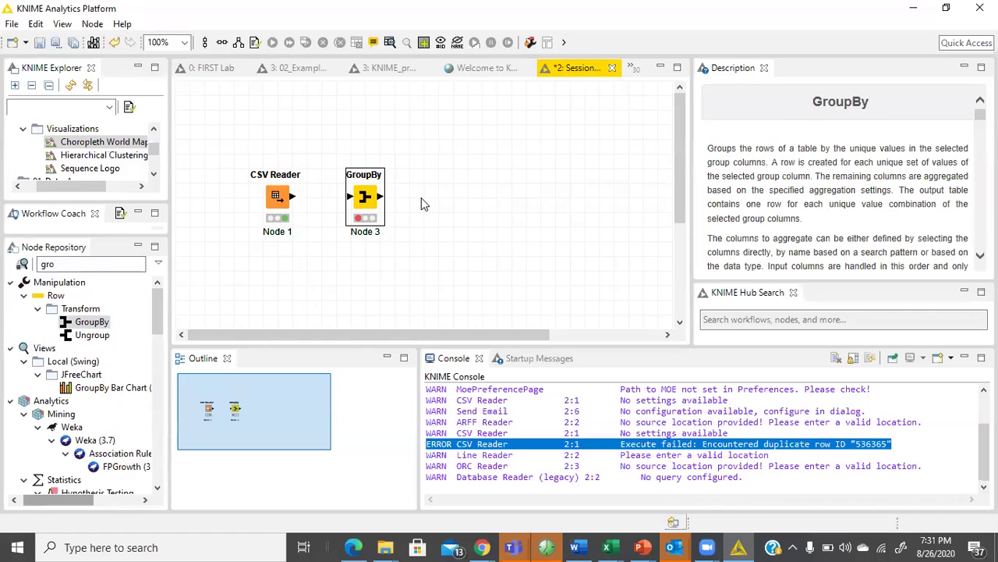
# Check the input location in the CSV Reader's configuration and leave it without changes.
pyautogui.doubleClick(276, 197)
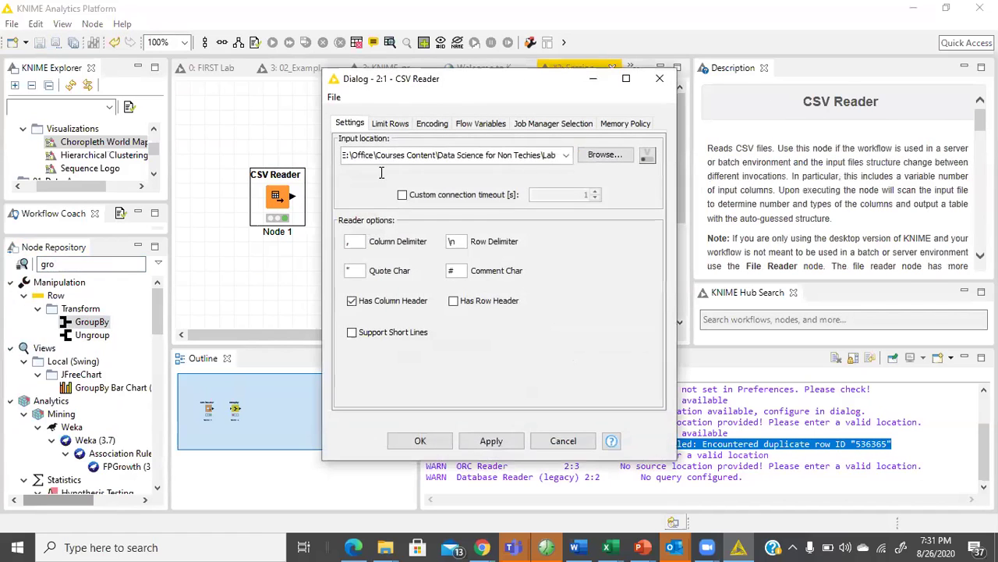
pyautogui.click(409, 156)
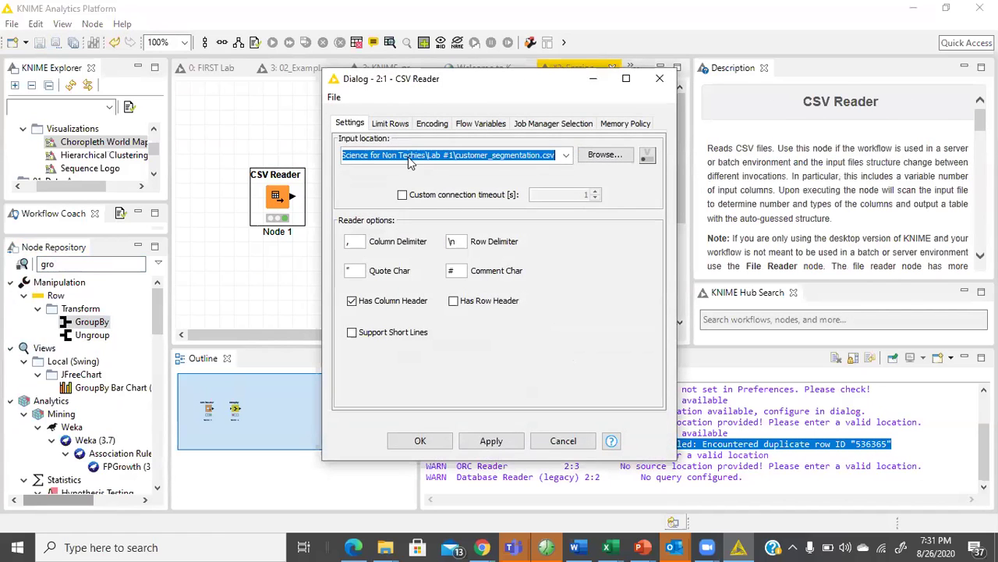
pyautogui.click(563, 440)
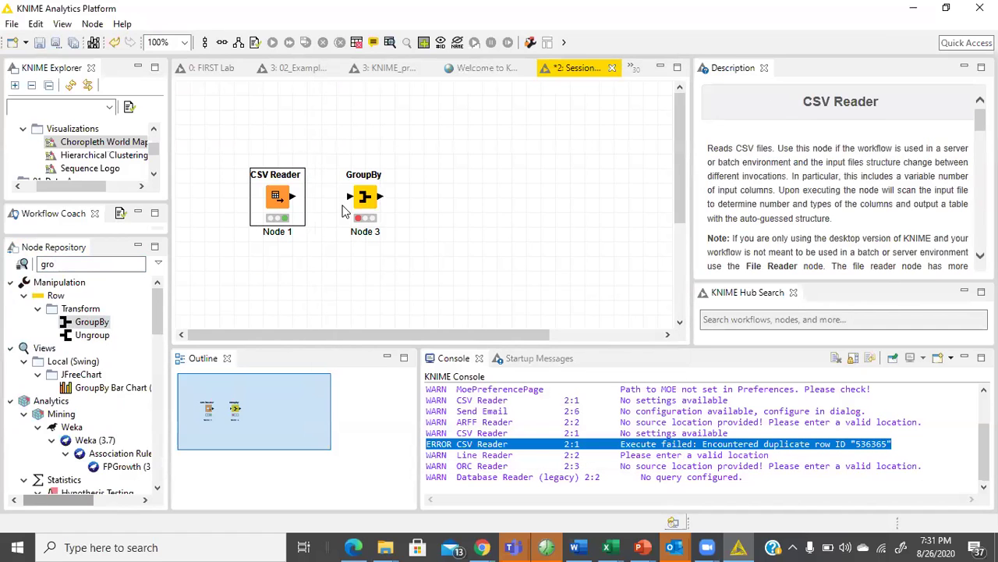
# Inspect the CSV Reader's output port, then open the unconnected GroupBy node's configuration and close it.
pyautogui.moveTo(294, 201)
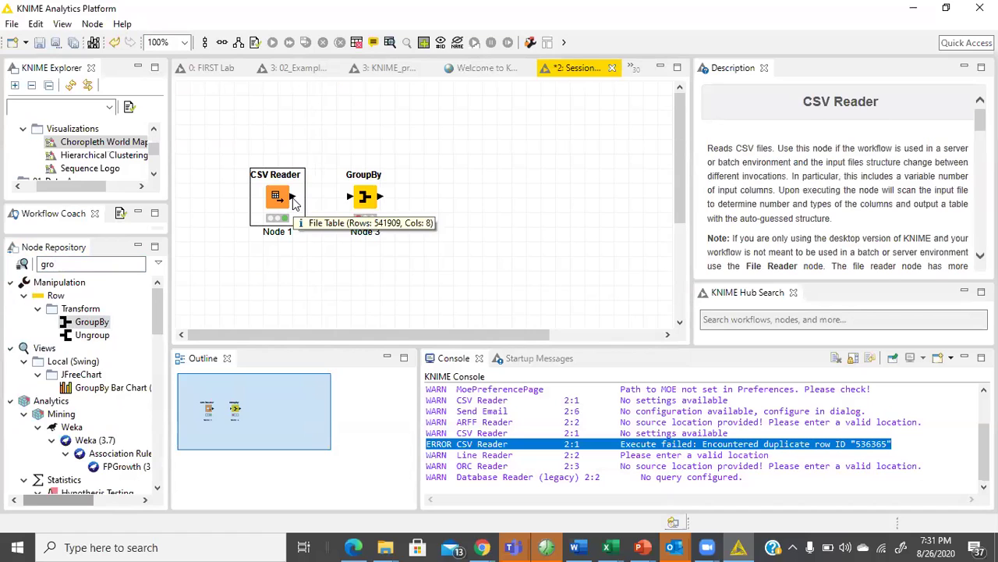
pyautogui.click(373, 202)
pyautogui.doubleClick(370, 201)
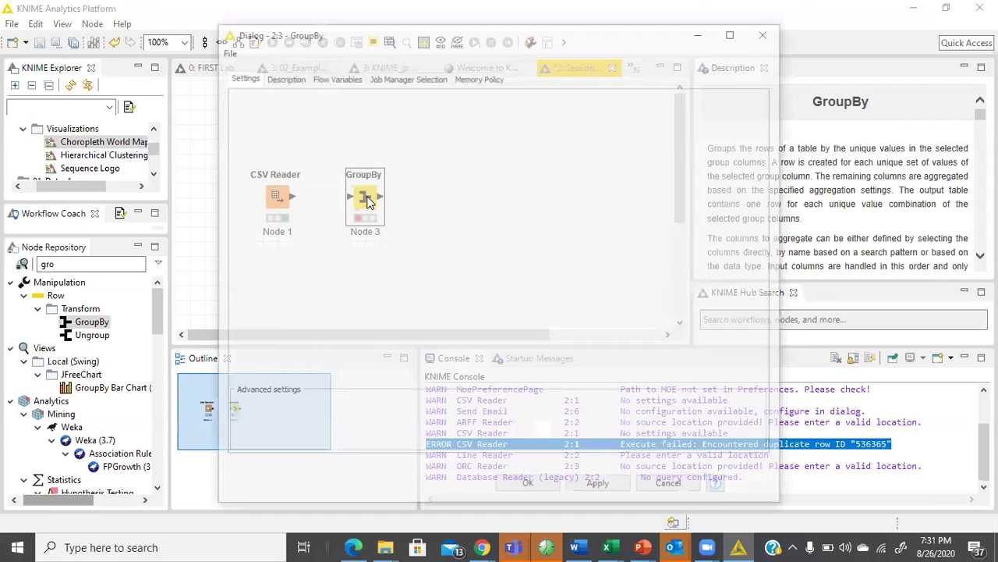
pyautogui.click(769, 31)
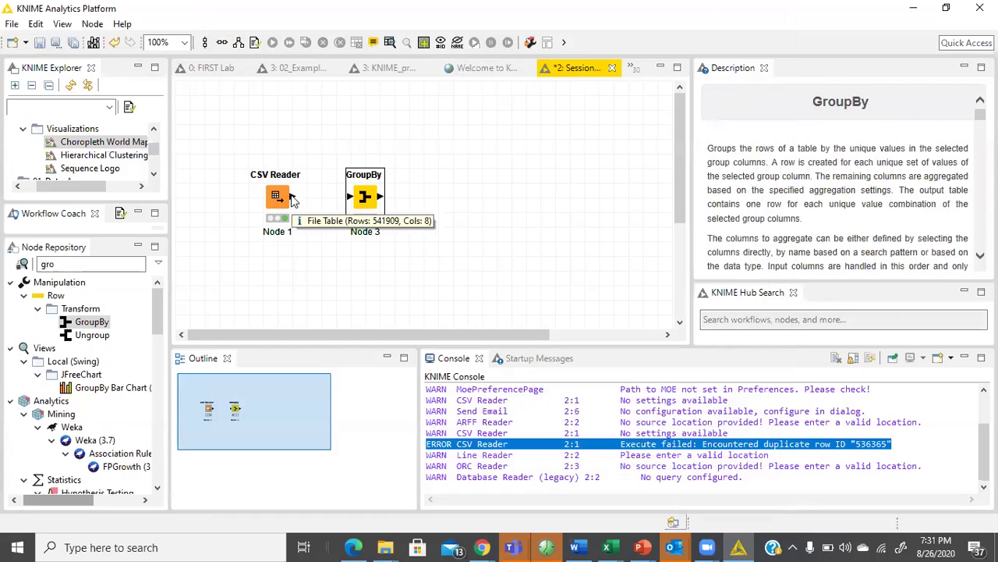
# Connect the CSV Reader's output port to the GroupBy node's input port and inspect the GroupBy status.
pyautogui.moveTo(294, 201); pyautogui.dragTo(334, 201)
pyautogui.moveTo(348, 201)
pyautogui.mouseDown()
pyautogui.moveTo(296, 200)
pyautogui.moveTo(357, 201)
pyautogui.moveTo(292, 199)
pyautogui.moveTo(353, 204)
pyautogui.mouseUp()
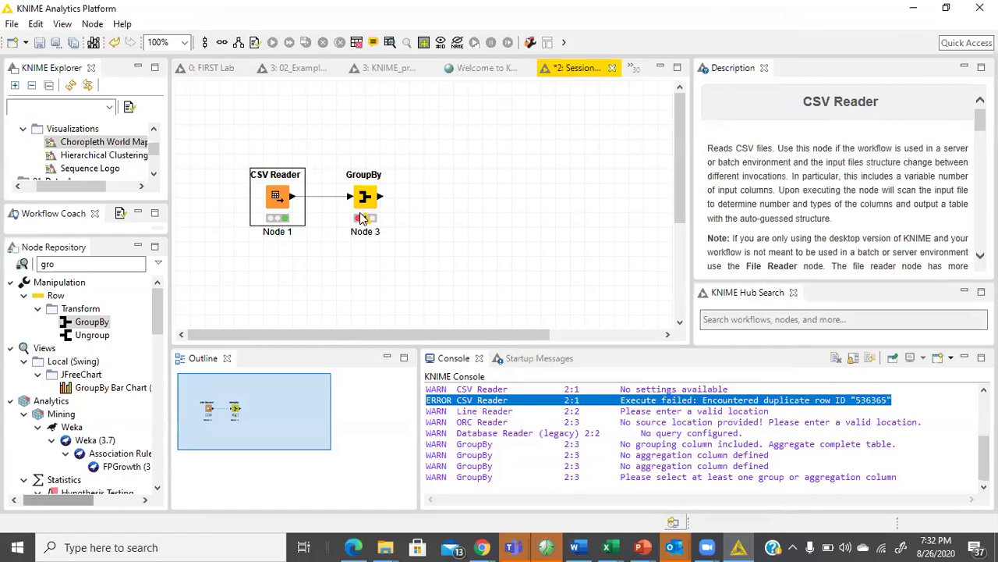
pyautogui.moveTo(361, 219)
# Delete the connection between the CSV Reader and GroupBy nodes and draw it again.
pyautogui.click(320, 196)
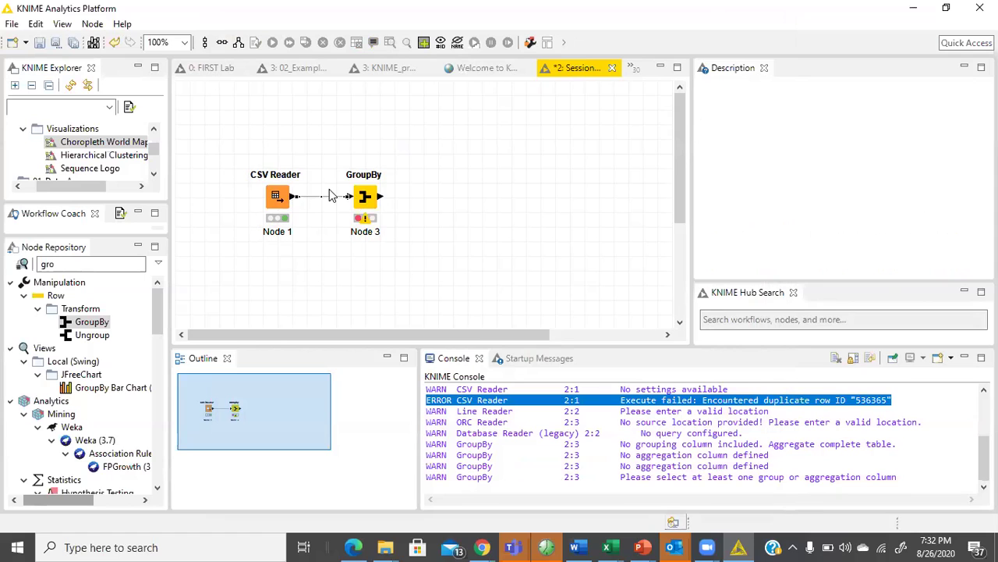
pyautogui.press('Delete')
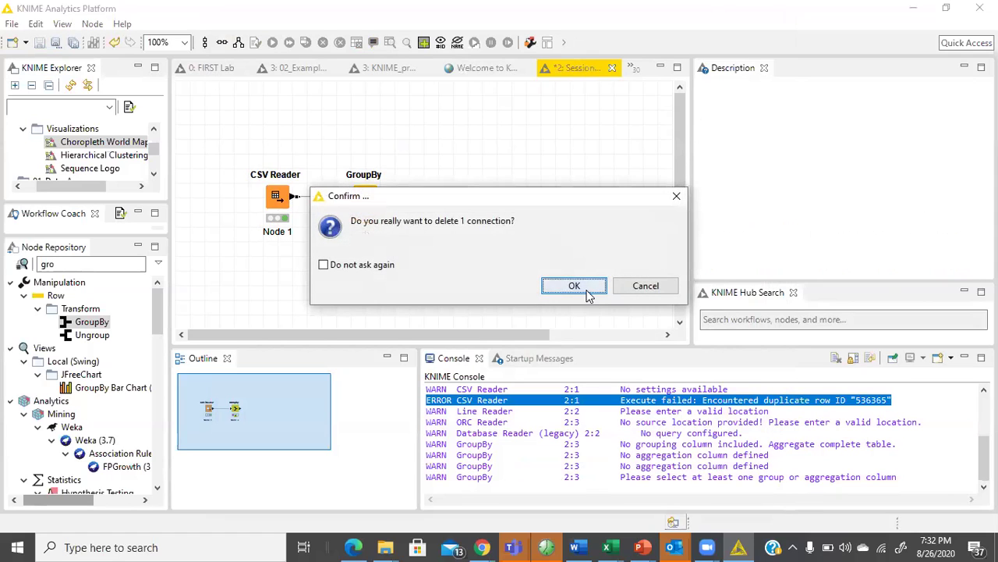
pyautogui.click(578, 285)
pyautogui.moveTo(294, 199); pyautogui.dragTo(362, 205)
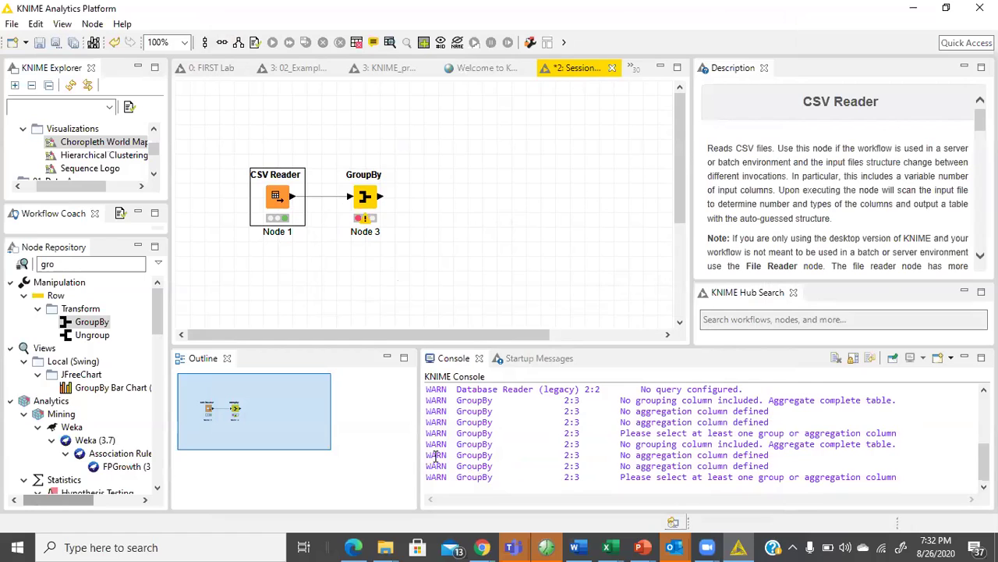
# Examine the GroupBy warnings in the console, highlighting the last line.
pyautogui.moveTo(493, 476); pyautogui.dragTo(429, 422)
pyautogui.tripleClick(705, 478)
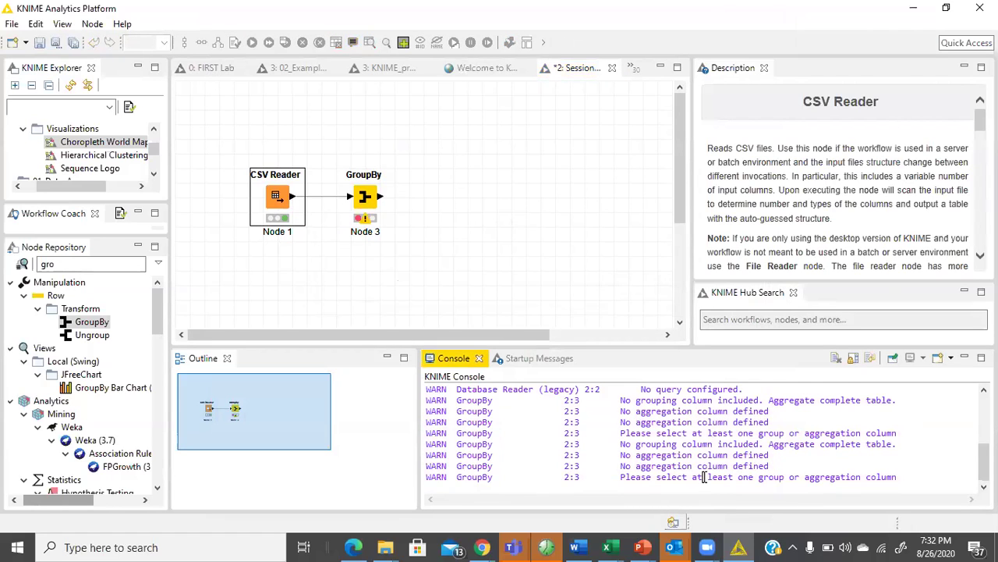
# View the CSV Reader's file table, highlight values in the Description and Quantity columns, and close the table.
pyautogui.rightClick(285, 207)
pyautogui.click(430, 521)
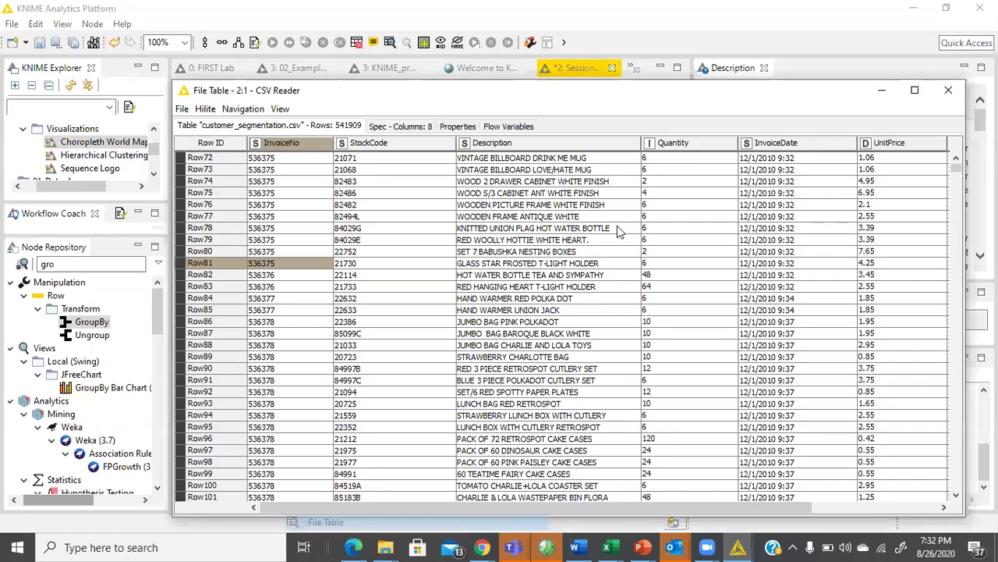
pyautogui.moveTo(577, 164); pyautogui.dragTo(577, 298)
pyautogui.moveTo(577, 358); pyautogui.dragTo(581, 378)
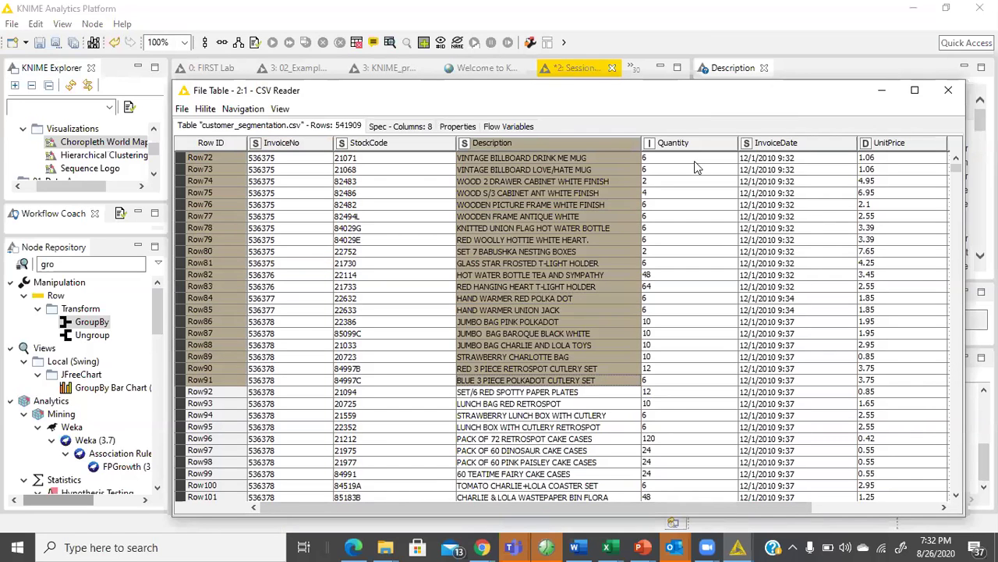
pyautogui.moveTo(694, 159); pyautogui.dragTo(694, 333)
pyautogui.click(949, 91)
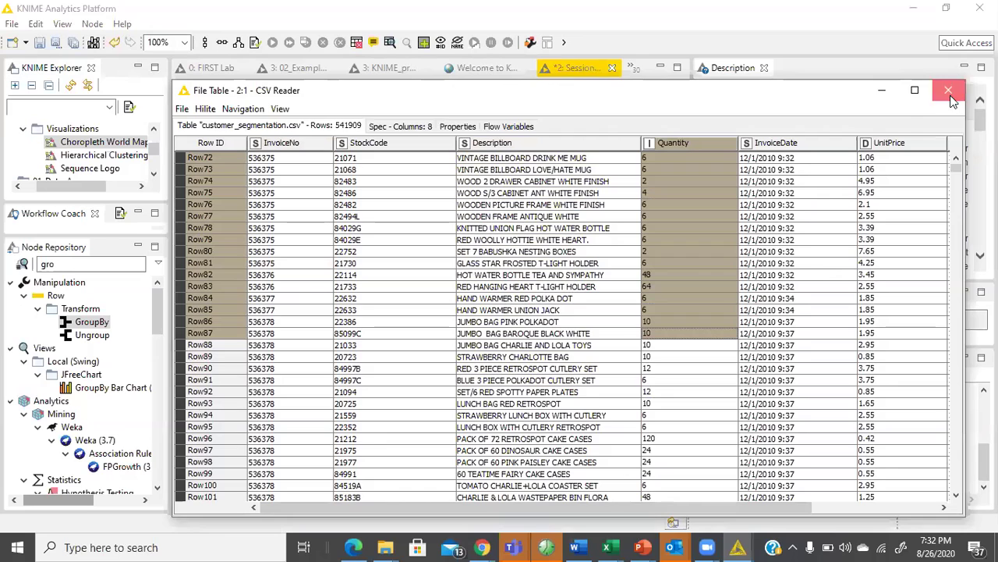
# Look over the available columns in the GroupBy node's configuration and cancel it.
pyautogui.click(365, 198)
pyautogui.doubleClick(365, 198)
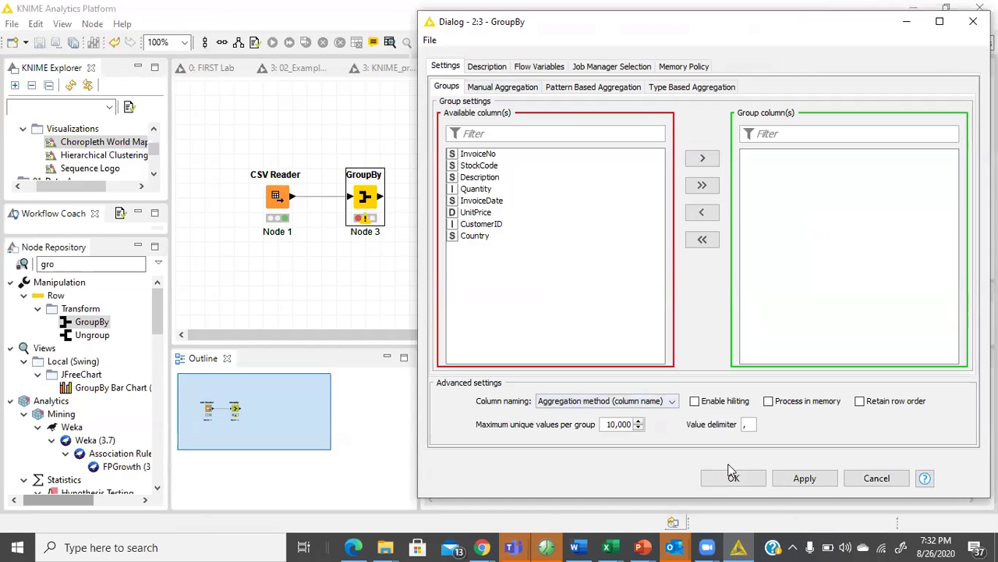
pyautogui.click(858, 480)
# Reopen the CSV Reader's file table to recheck the Quantity column, and close it.
pyautogui.click(277, 220)
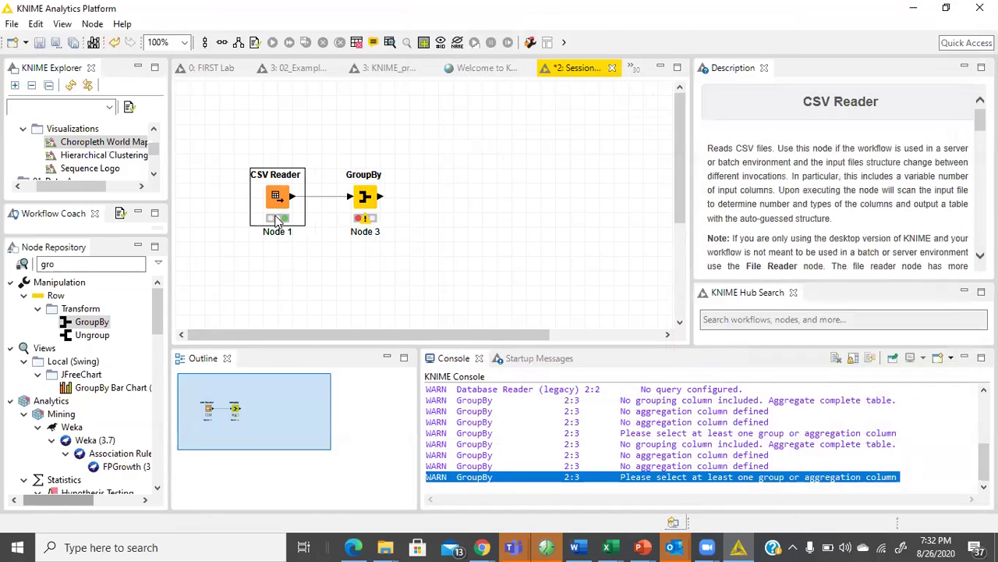
pyautogui.rightClick(277, 221)
pyautogui.click(366, 519)
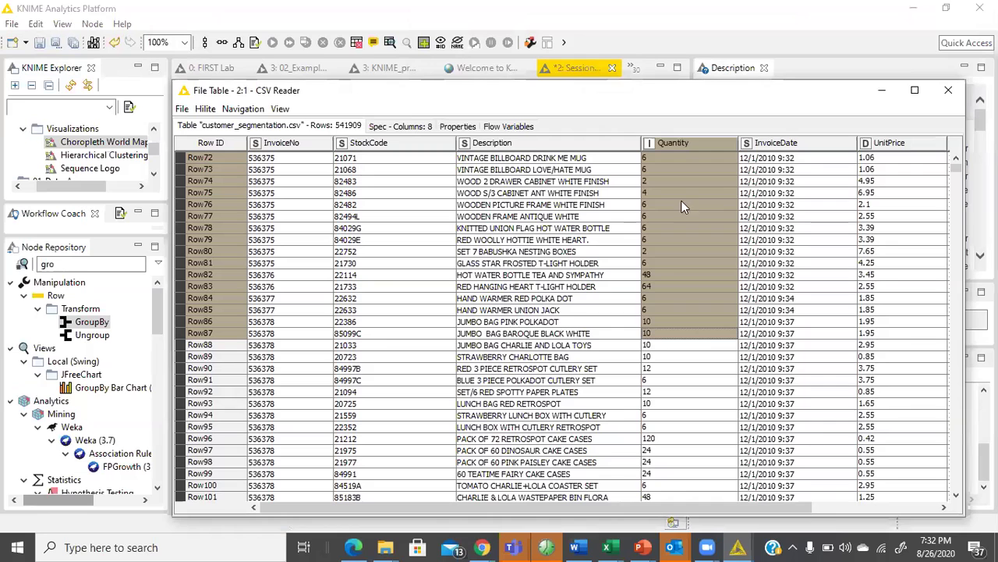
pyautogui.click(949, 90)
# Configure the GroupBy node with Description as the group column.
pyautogui.rightClick(370, 194)
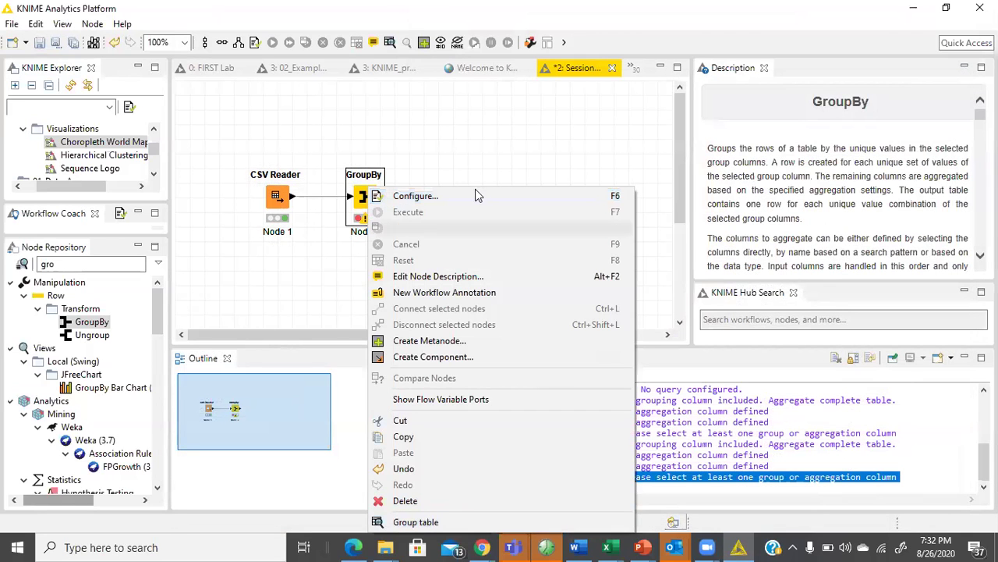
pyautogui.click(486, 197)
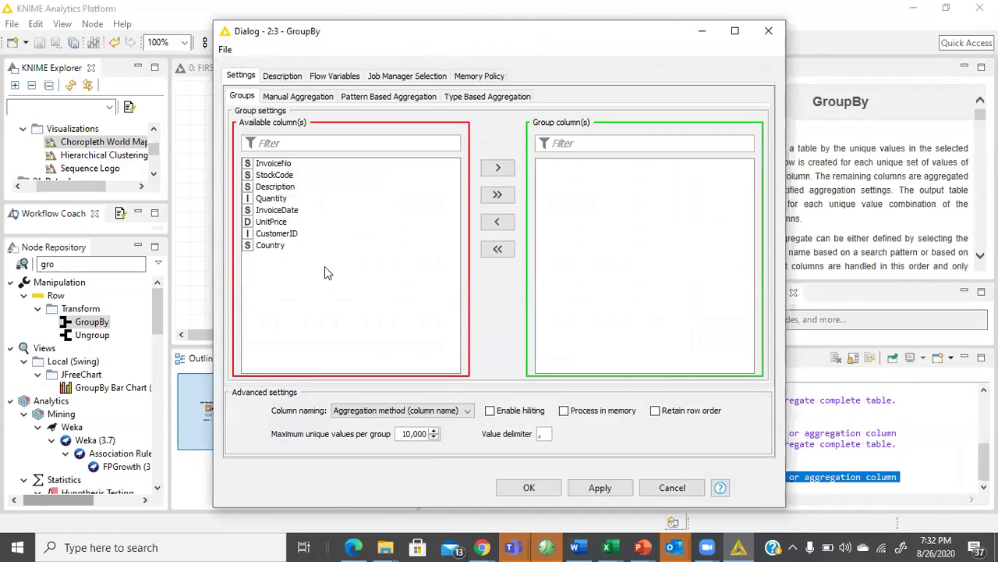
pyautogui.click(281, 190)
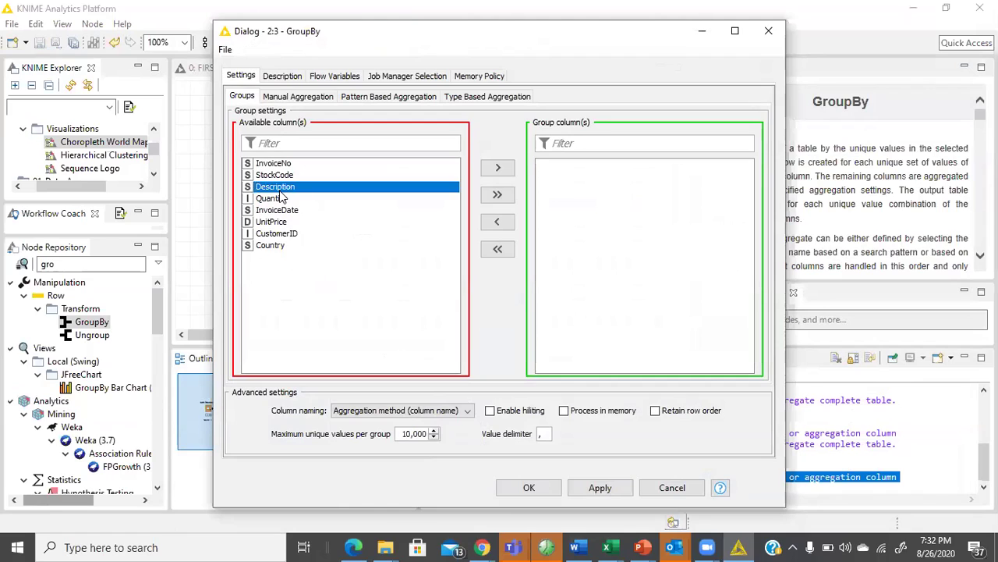
pyautogui.click(503, 167)
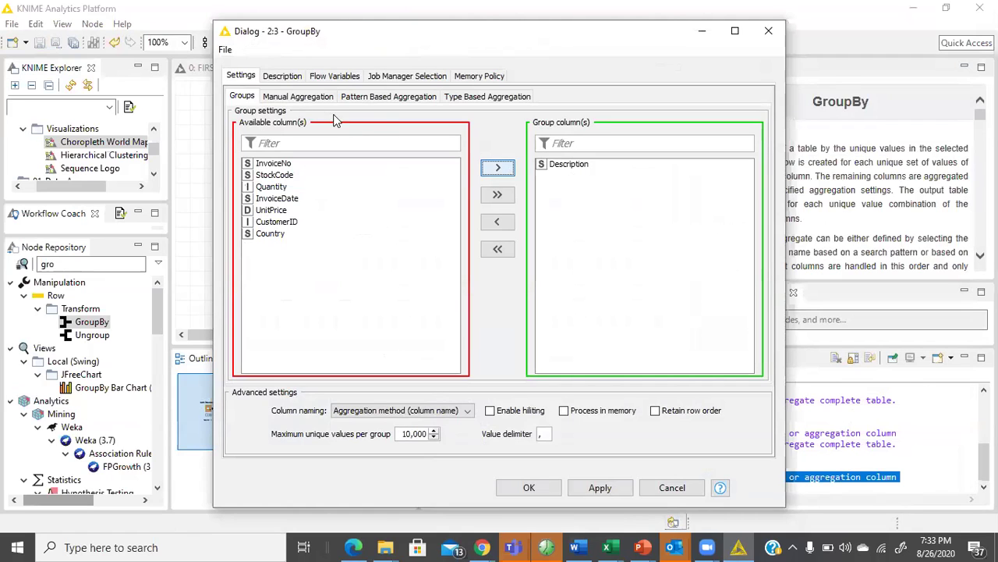
# Add Quantity as a manual aggregation column in the GroupBy configuration and set its aggregation to Sum.
pyautogui.click(310, 100)
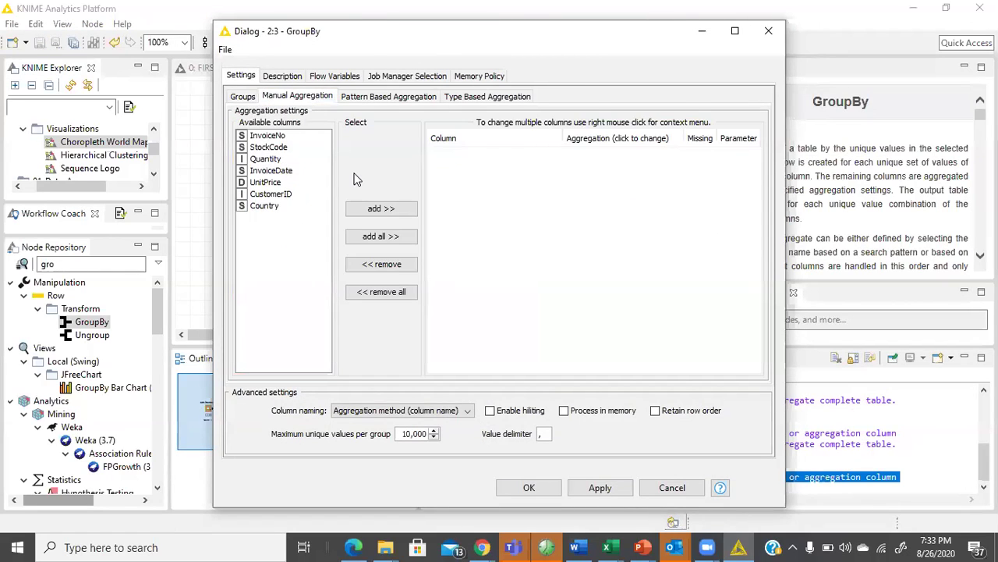
pyautogui.click(257, 148)
pyautogui.click(261, 160)
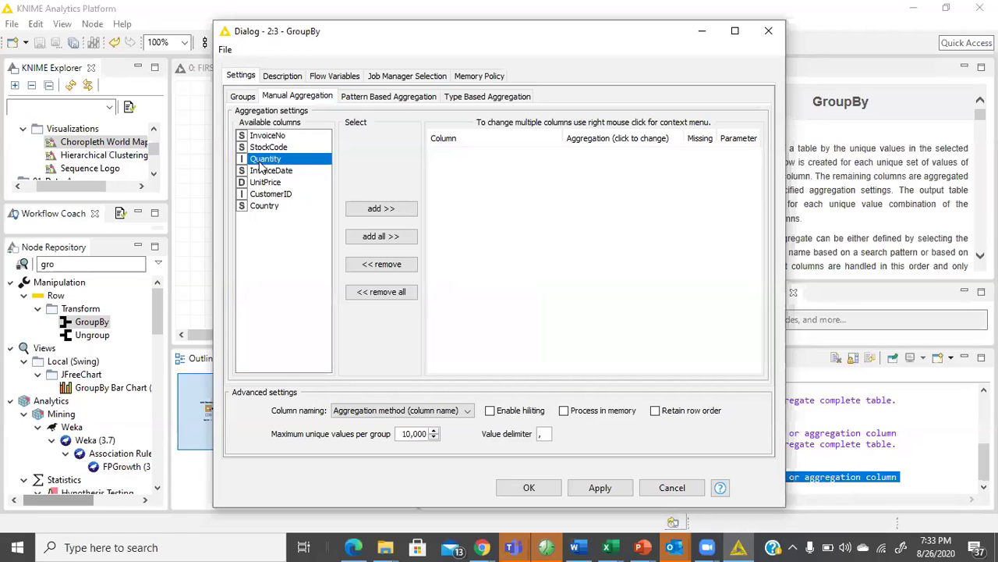
pyautogui.click(379, 209)
pyautogui.click(677, 154)
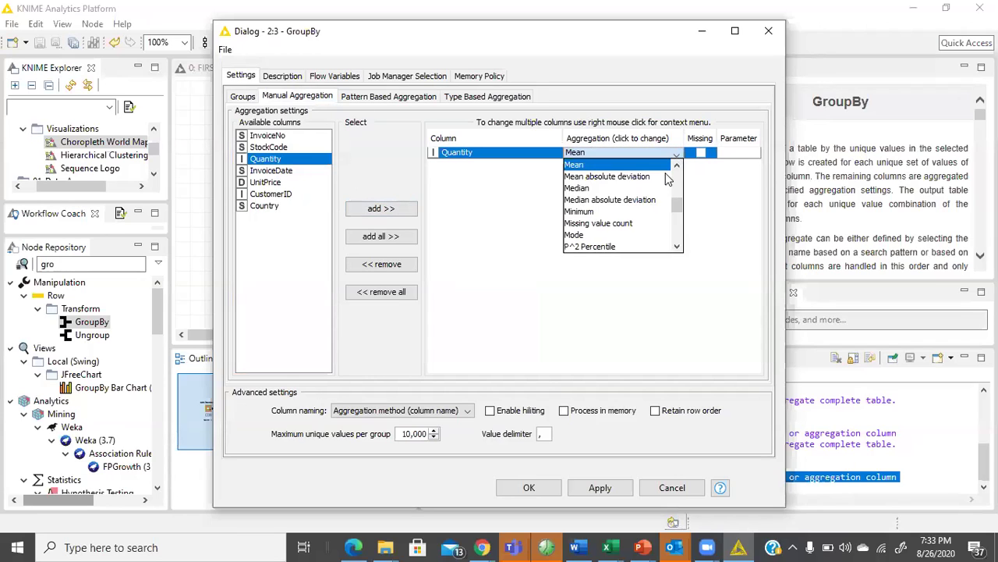
pyautogui.scroll(-2, 624, 234)
pyautogui.scroll(-3, 622, 221)
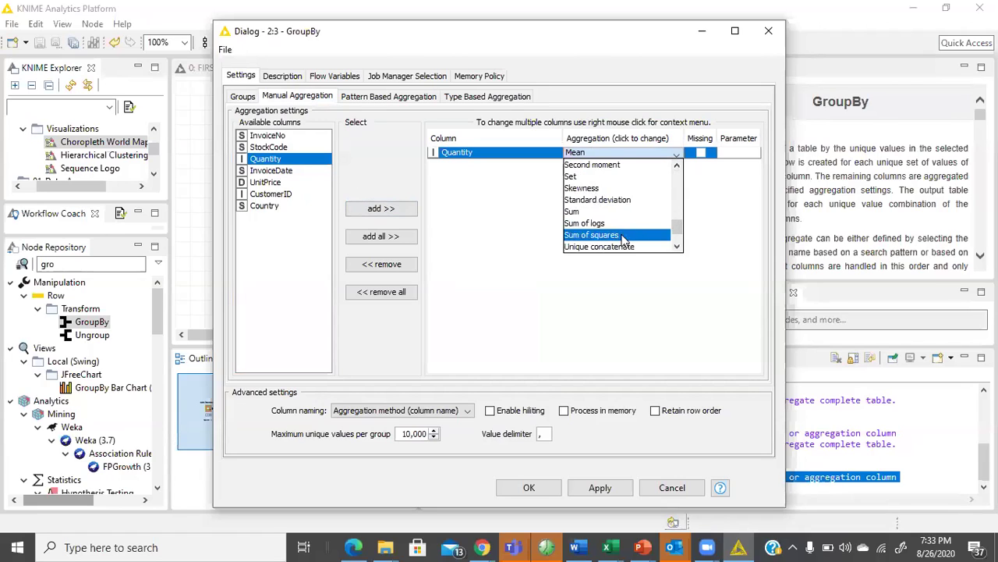
pyautogui.click(616, 176)
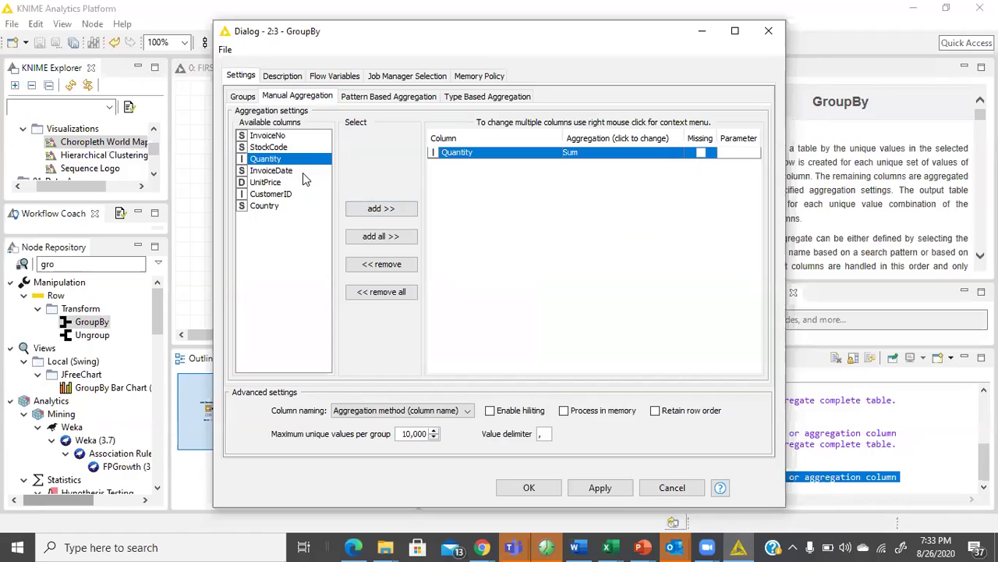
# Add UnitPrice as a manual aggregation column with Mean as its aggregation, and dismiss the mail notification.
pyautogui.click(282, 183)
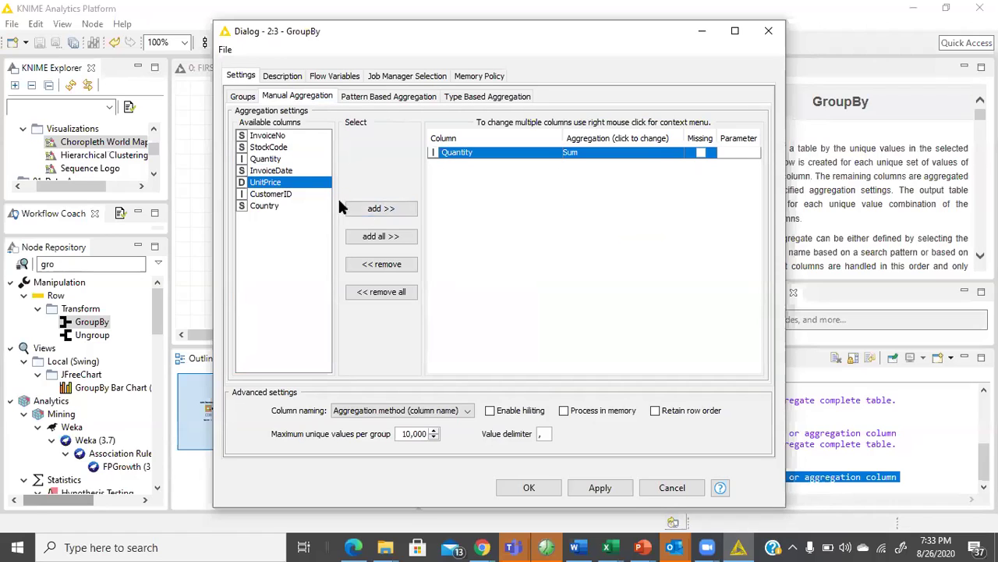
pyautogui.click(408, 212)
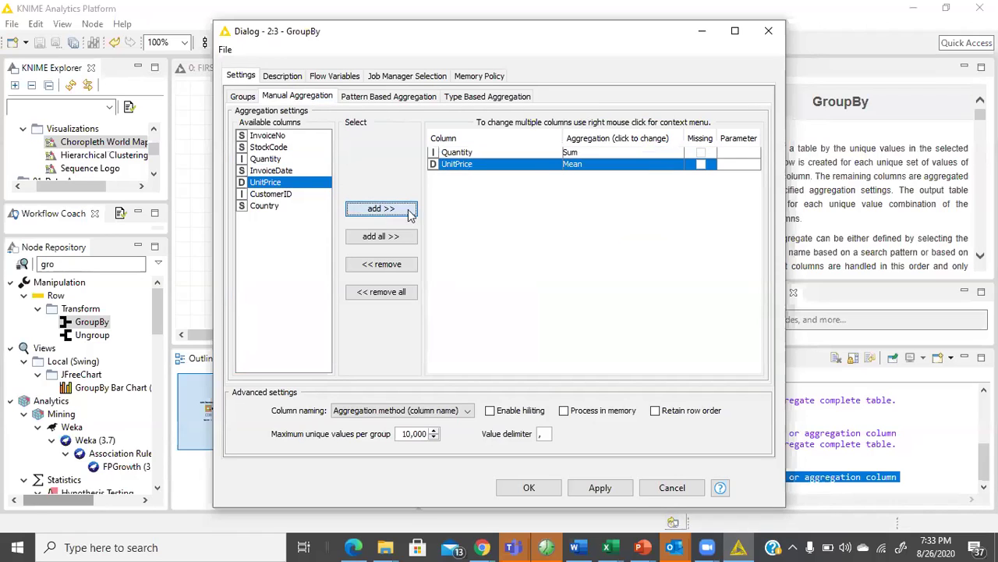
pyautogui.click(581, 165)
pyautogui.click(613, 258)
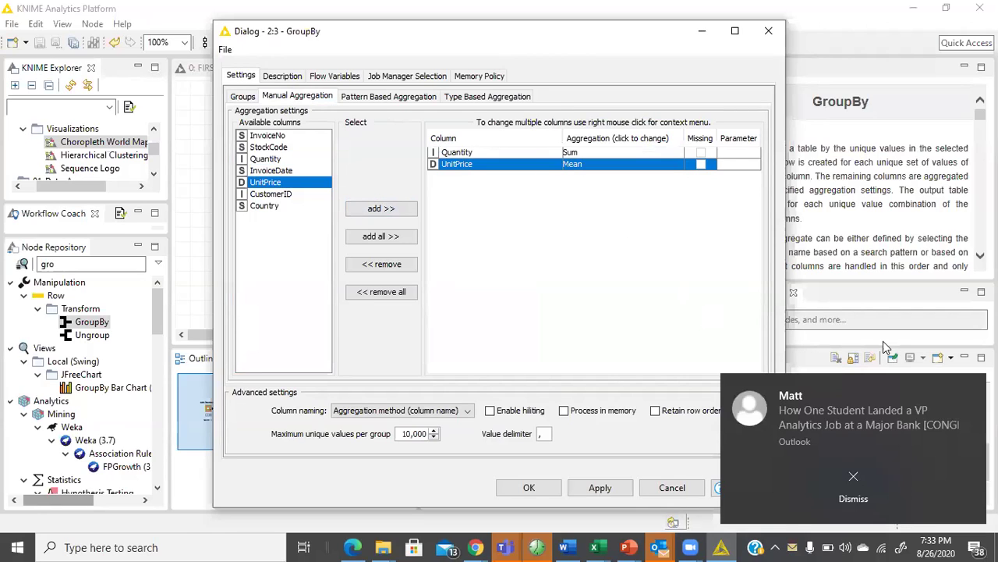
pyautogui.click(967, 388)
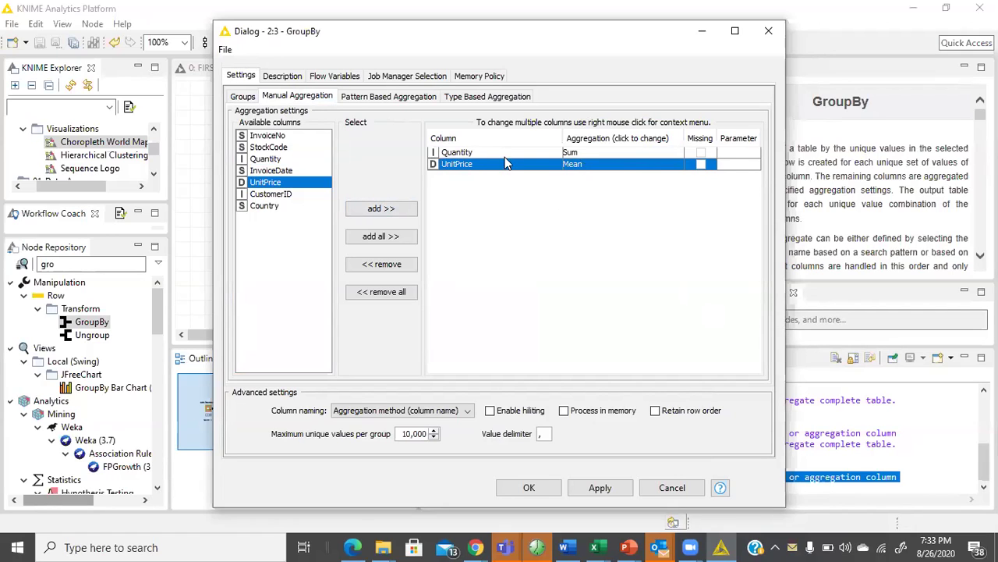
# Apply the GroupBy configuration, close its dialog, and execute the GroupBy node.
pyautogui.click(612, 487)
pyautogui.click(547, 490)
pyautogui.rightClick(364, 201)
pyautogui.click(344, 231)
pyautogui.click(359, 195)
pyautogui.rightClick(359, 194)
pyautogui.click(398, 212)
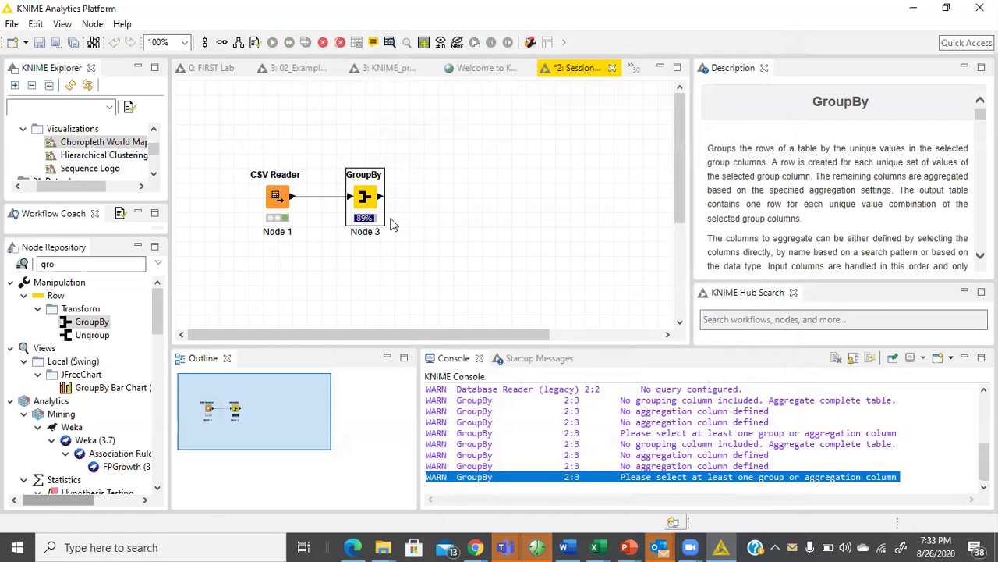
# Open the GroupBy node's group table, widen its Description column, and sort the rows by Sum(Quantity) descending.
pyautogui.rightClick(370, 204)
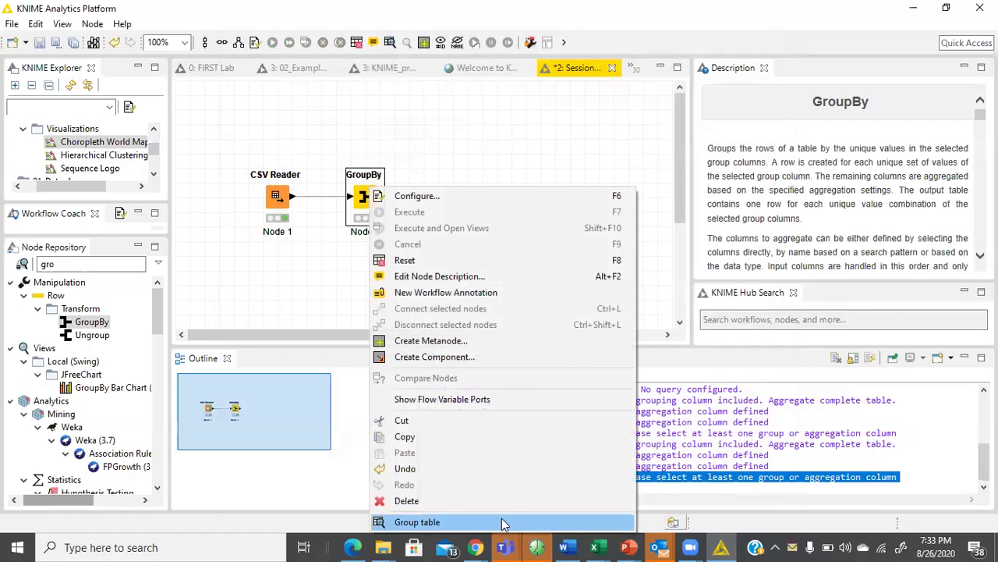
pyautogui.click(503, 522)
pyautogui.moveTo(303, 145); pyautogui.dragTo(659, 143)
pyautogui.moveTo(375, 143); pyautogui.dragTo(468, 142)
pyautogui.click(513, 145)
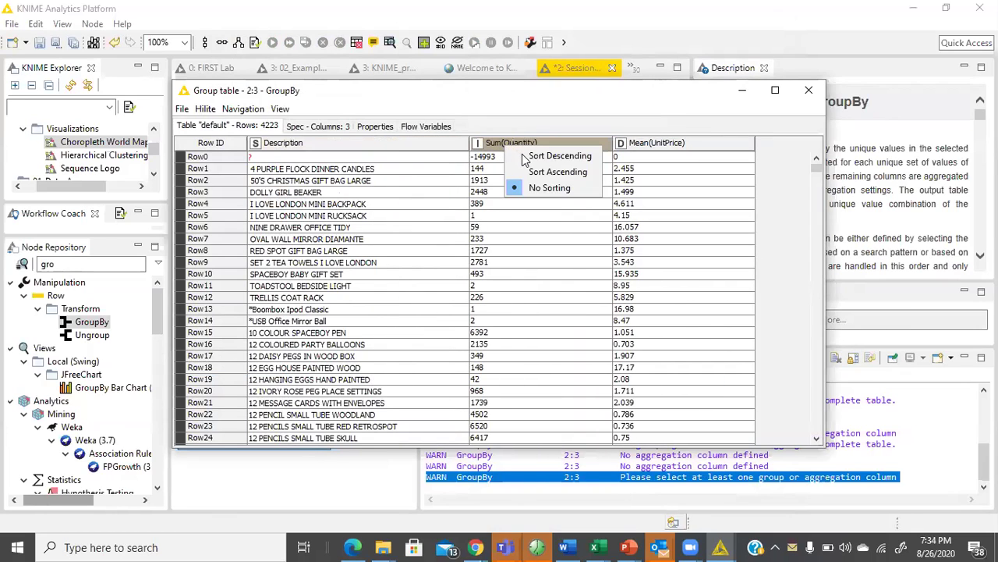
pyautogui.click(525, 157)
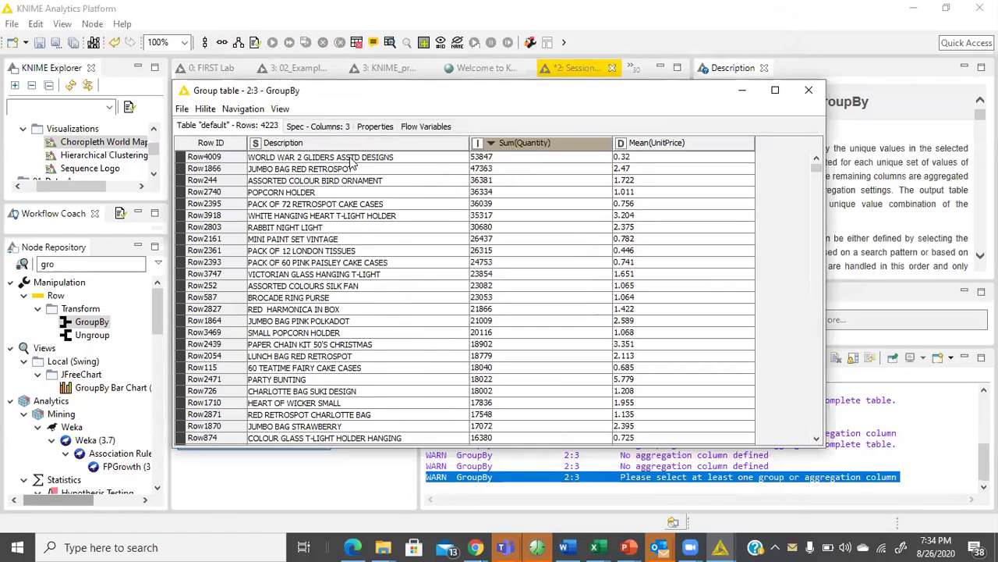
# Examine the highest-selling descriptions with their summed quantities and mean unit prices, then close the group table.
pyautogui.click(351, 159)
pyautogui.click(403, 181)
pyautogui.click(426, 157)
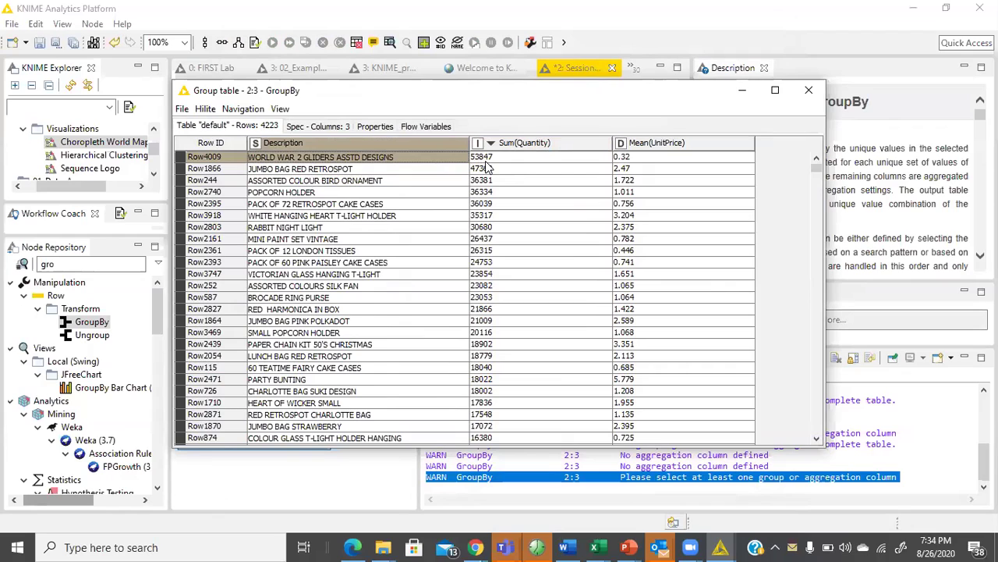
pyautogui.click(635, 160)
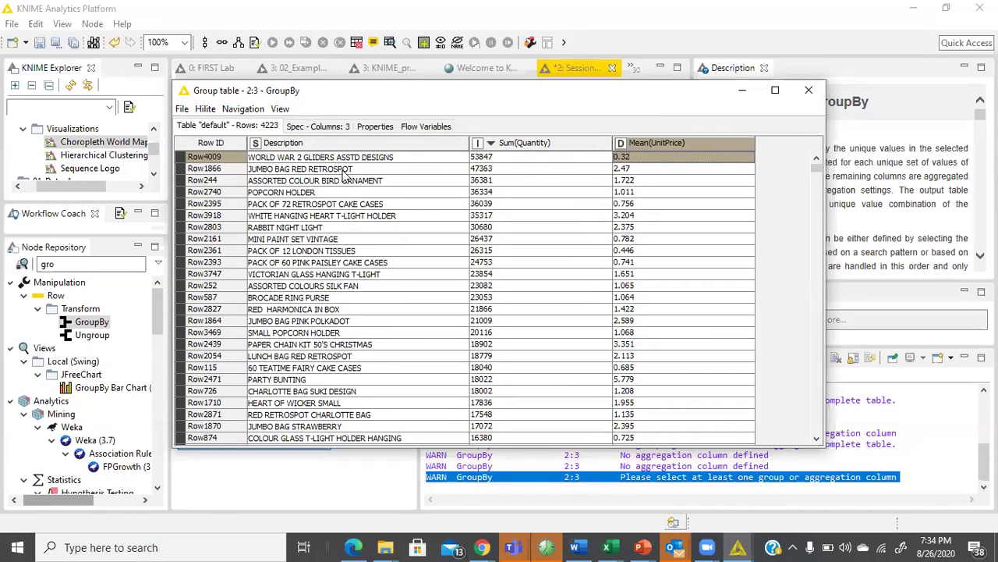
pyautogui.click(362, 173)
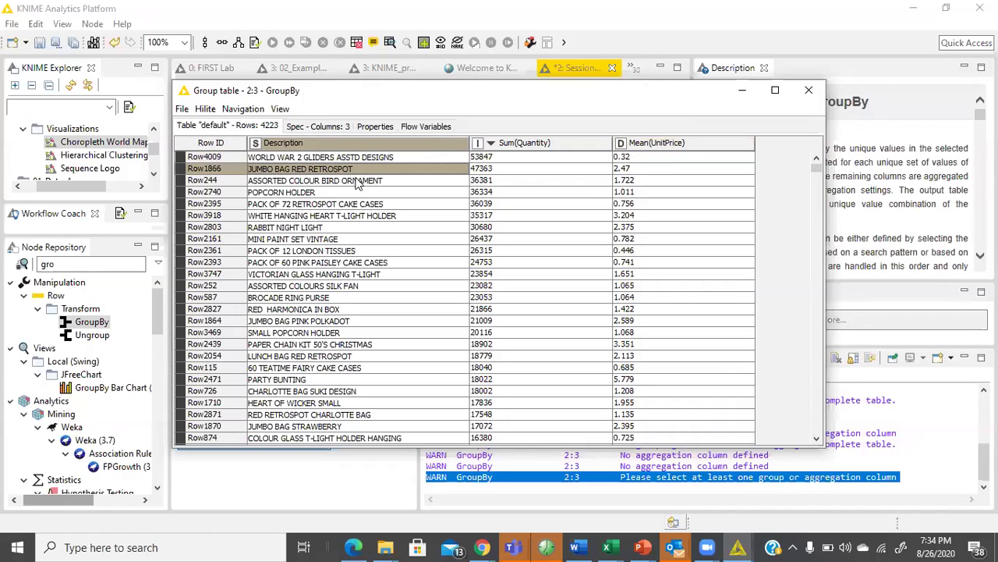
pyautogui.click(479, 172)
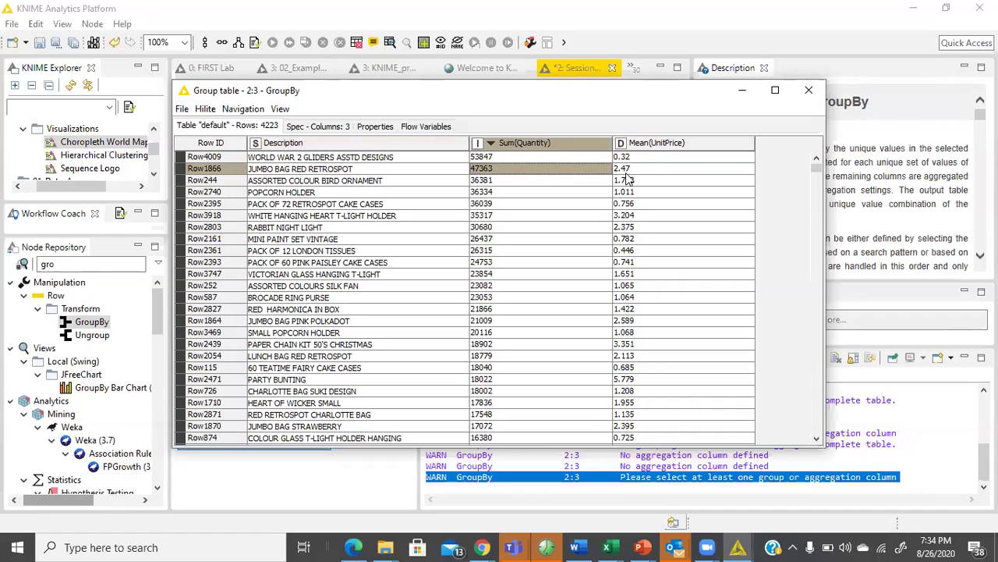
pyautogui.click(628, 172)
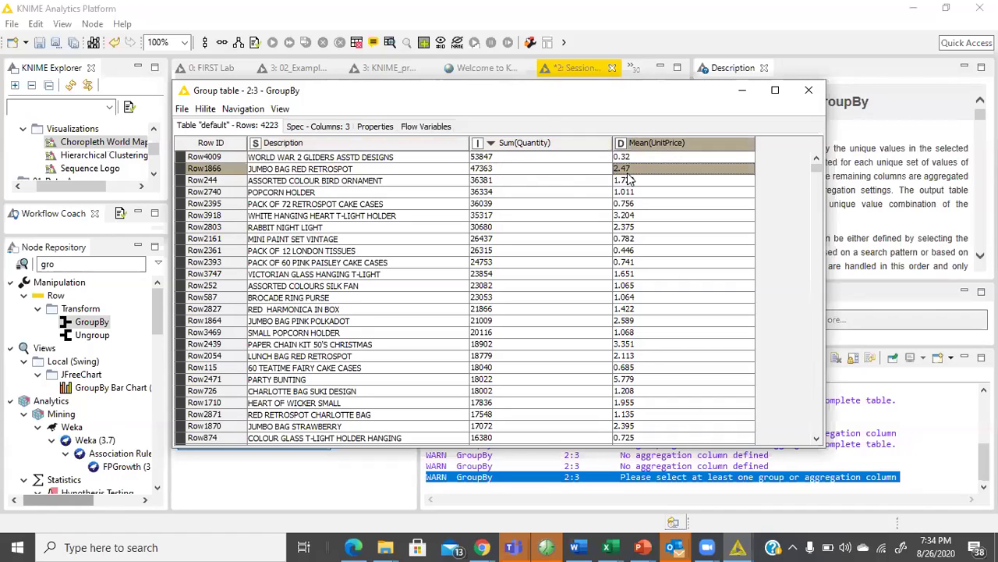
pyautogui.click(344, 184)
pyautogui.click(357, 194)
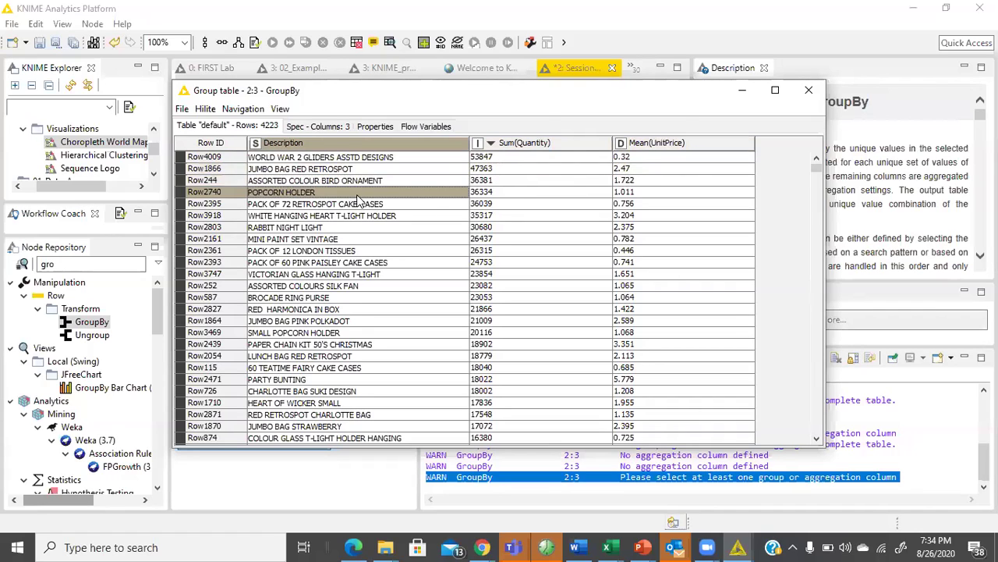
pyautogui.keyDown('shift'); pyautogui.click(427, 321); pyautogui.keyUp('shift')
pyautogui.scroll(-5, 427, 320)
pyautogui.scroll(-10, 659, 288)
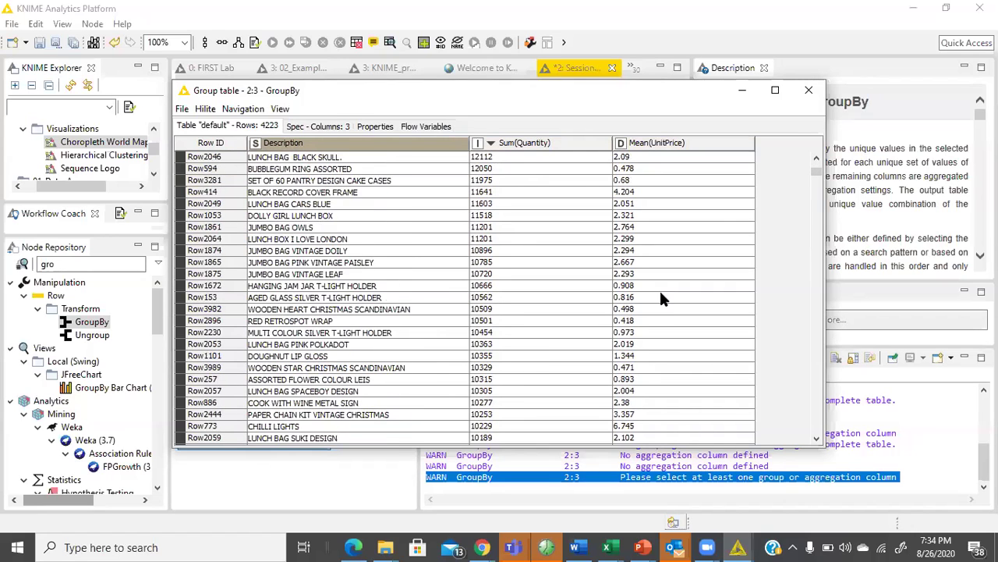
pyautogui.click(809, 90)
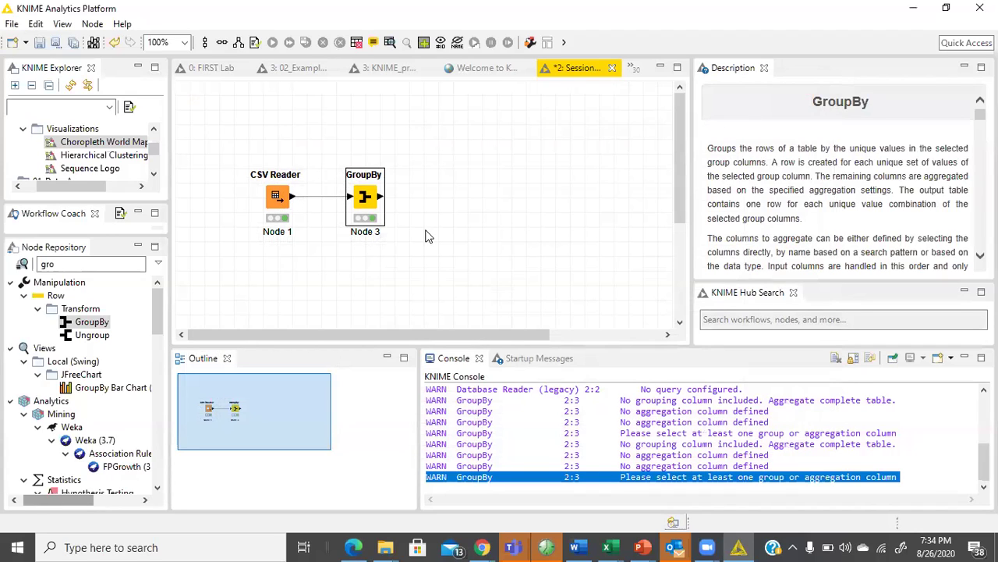
# Clear the search text in the Node Repository to list all node categories.
pyautogui.click(102, 265)
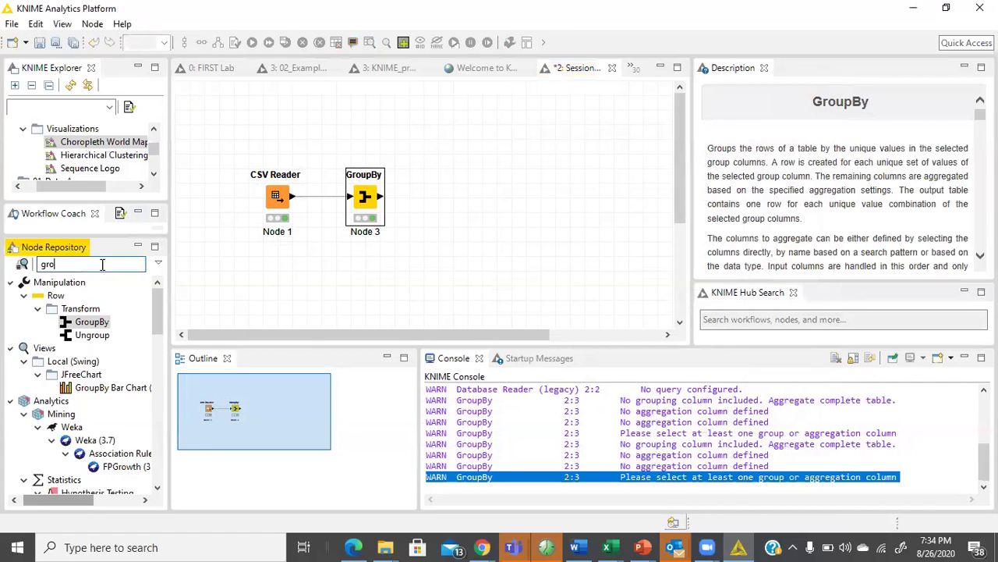
pyautogui.press('BackSpace')
pyautogui.press('BackSpace')
pyautogui.press('BackSpace')
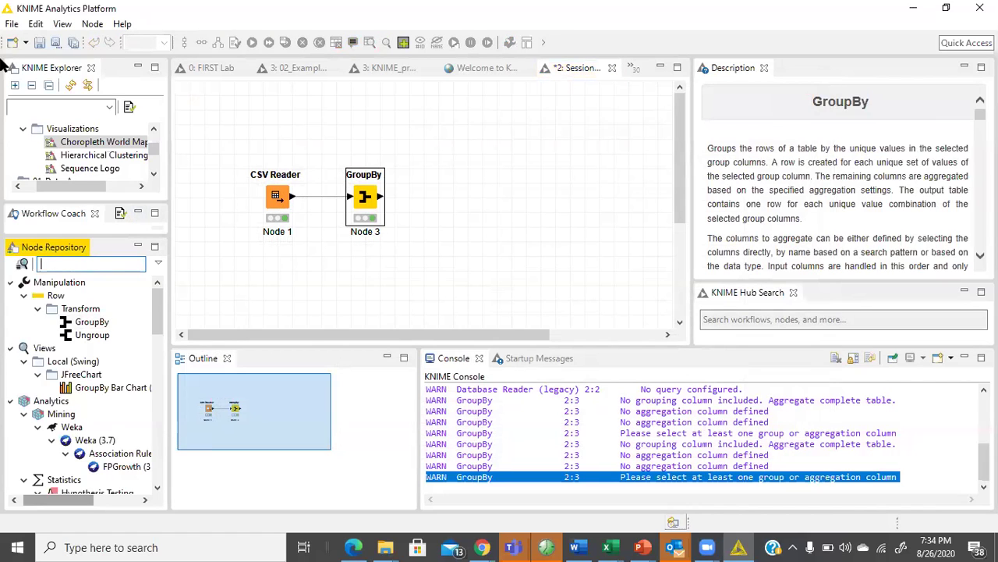
# Reopen the GroupBy node's group table to review the Sum(Quantity) rows around CHILLI LIGHTS, and close it.
pyautogui.rightClick(376, 190)
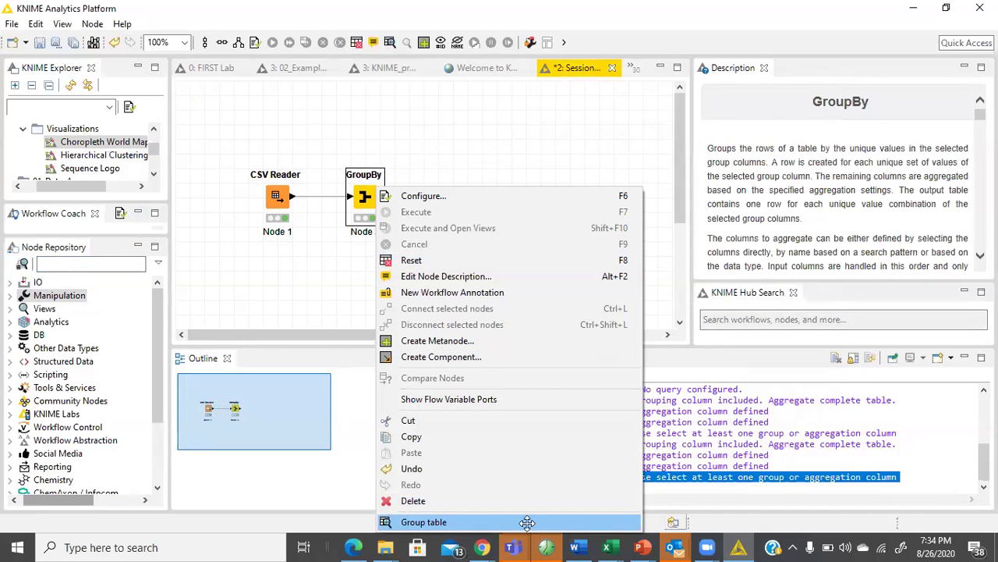
pyautogui.click(527, 521)
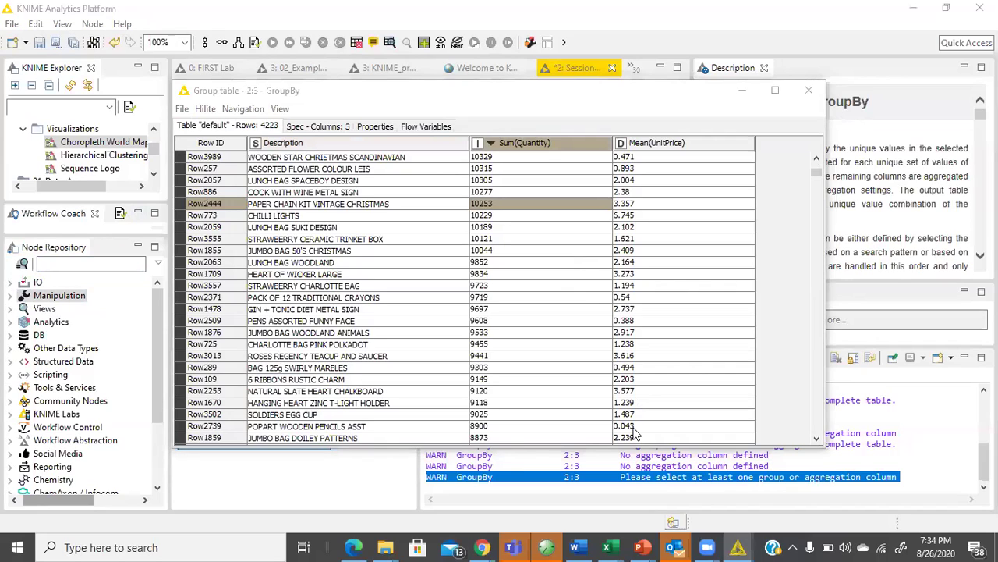
pyautogui.click(501, 215)
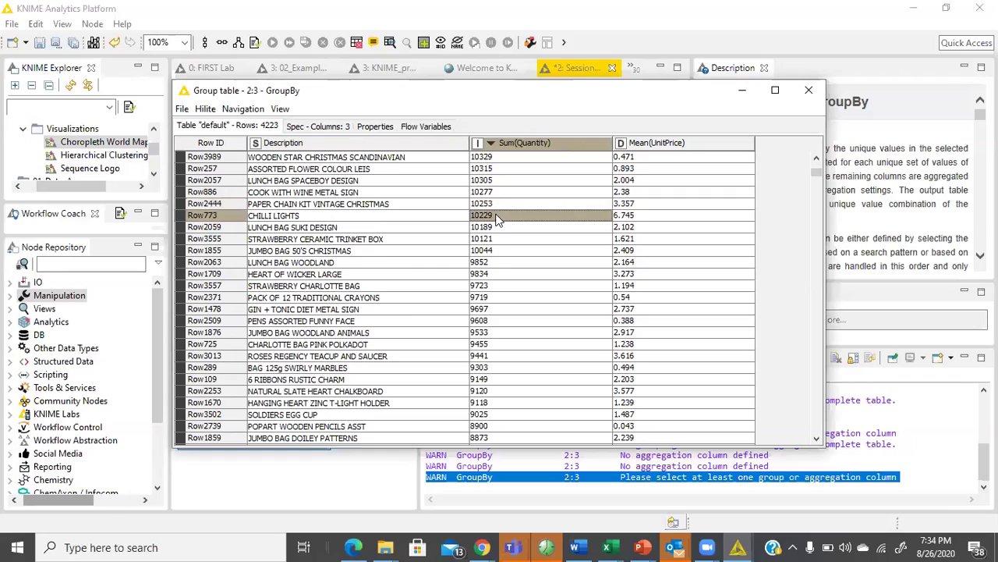
pyautogui.scroll(-2, 505, 250)
pyautogui.scroll(6, 507, 263)
pyautogui.scroll(-6, 509, 265)
pyautogui.scroll(8, 509, 265)
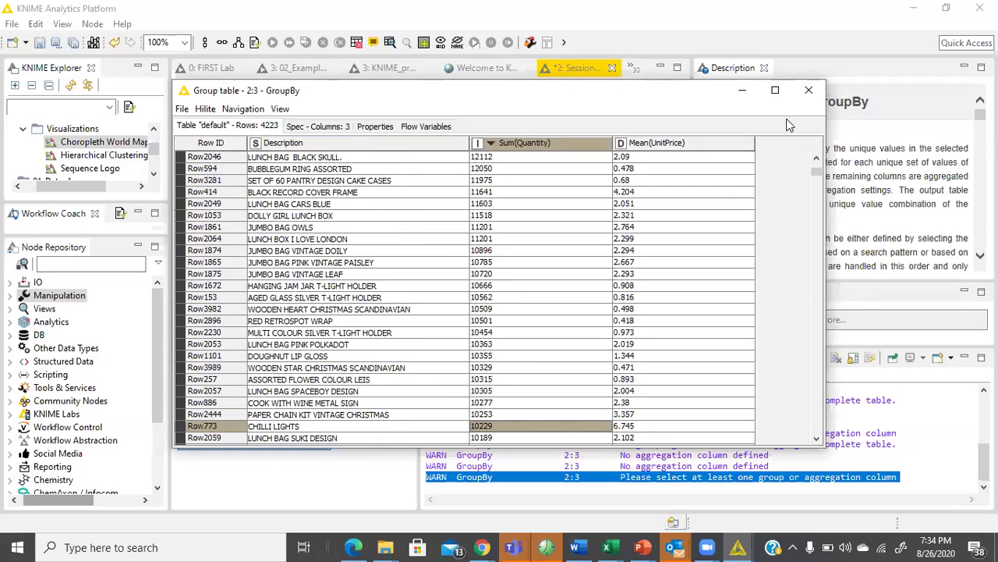
pyautogui.click(809, 89)
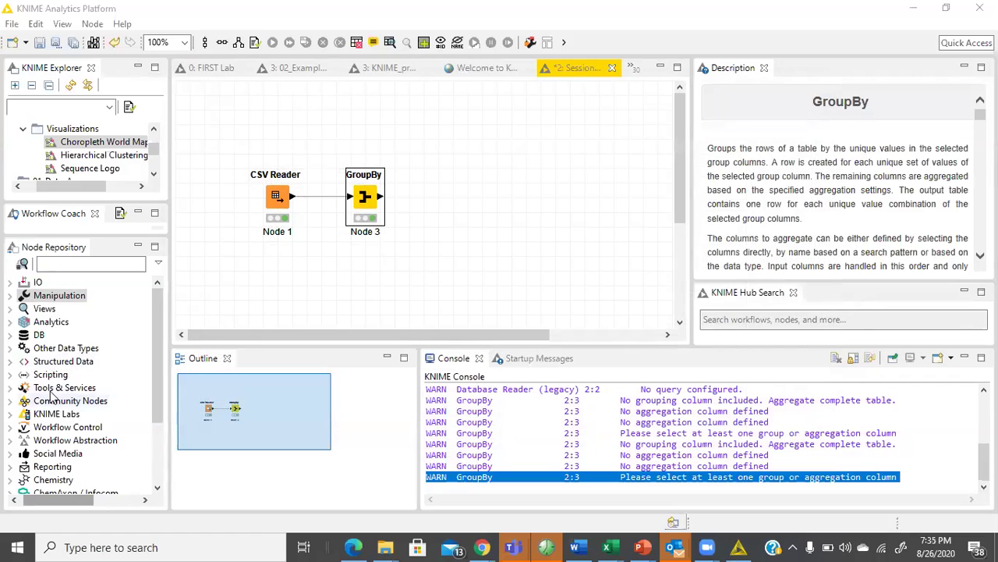
# Add a JavaScript Bar Chart node to the workflow, review its description, and connect the GroupBy output to its data input.
pyautogui.click(10, 312)
pyautogui.click(11, 310)
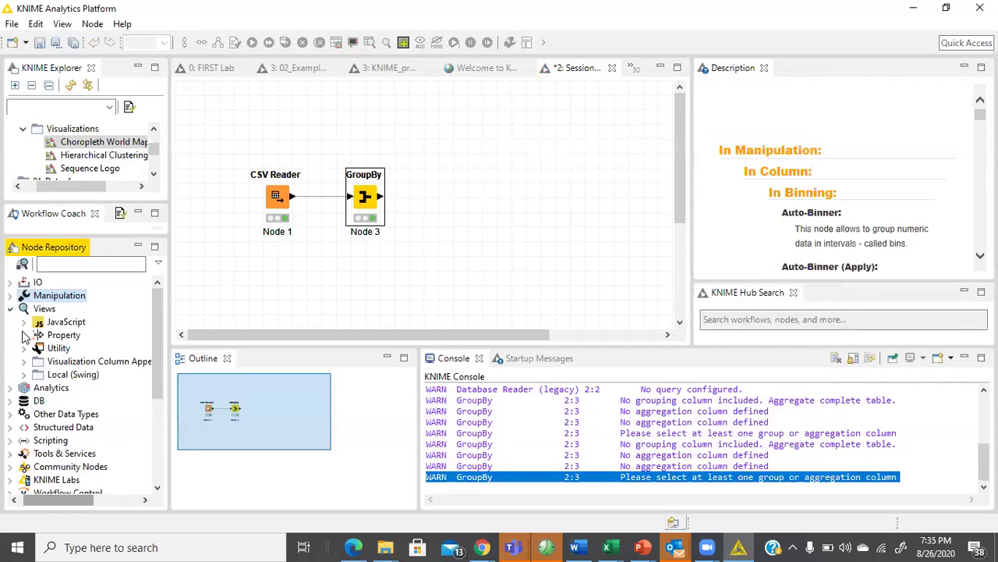
pyautogui.click(23, 322)
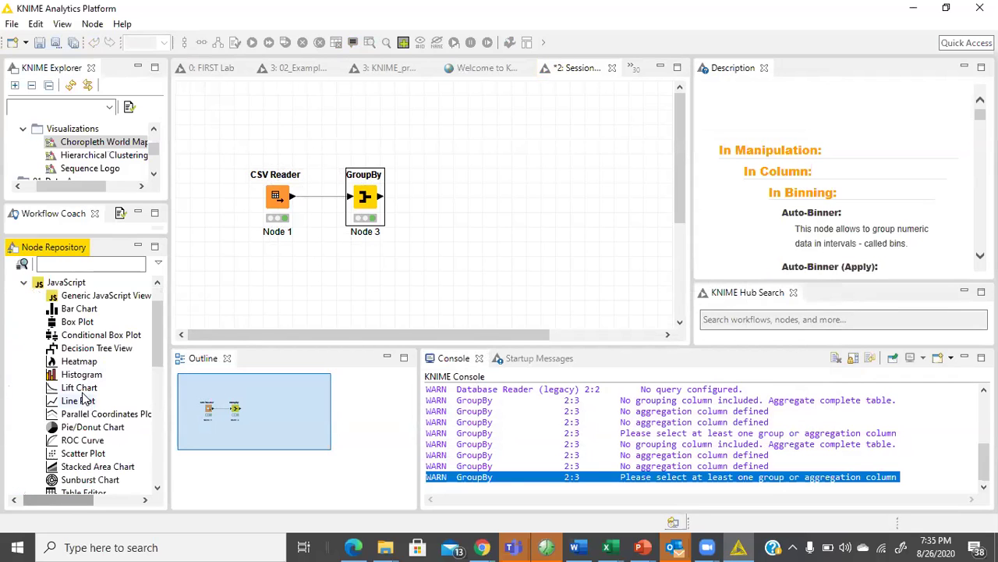
pyautogui.moveTo(78, 309); pyautogui.dragTo(460, 210)
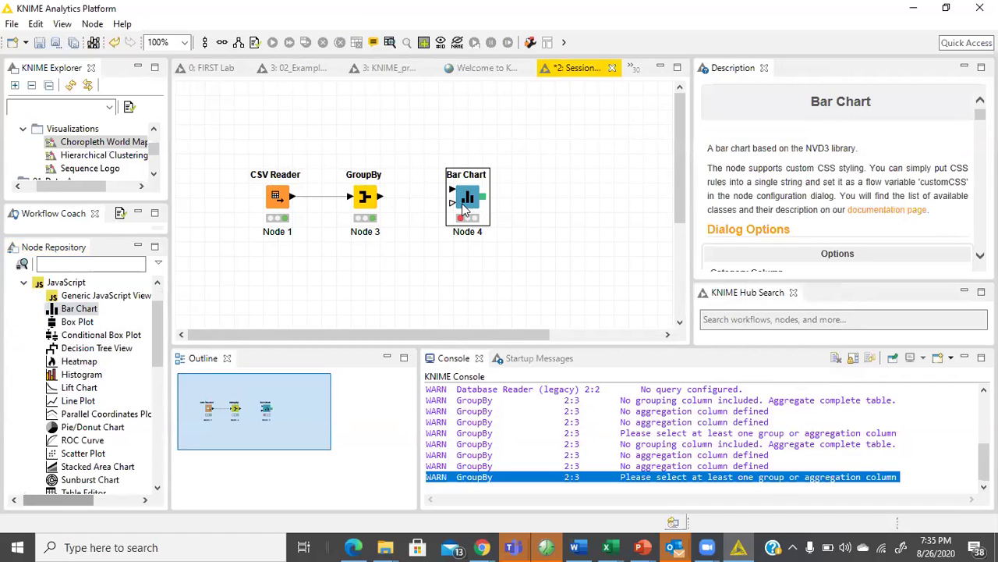
pyautogui.click(822, 160)
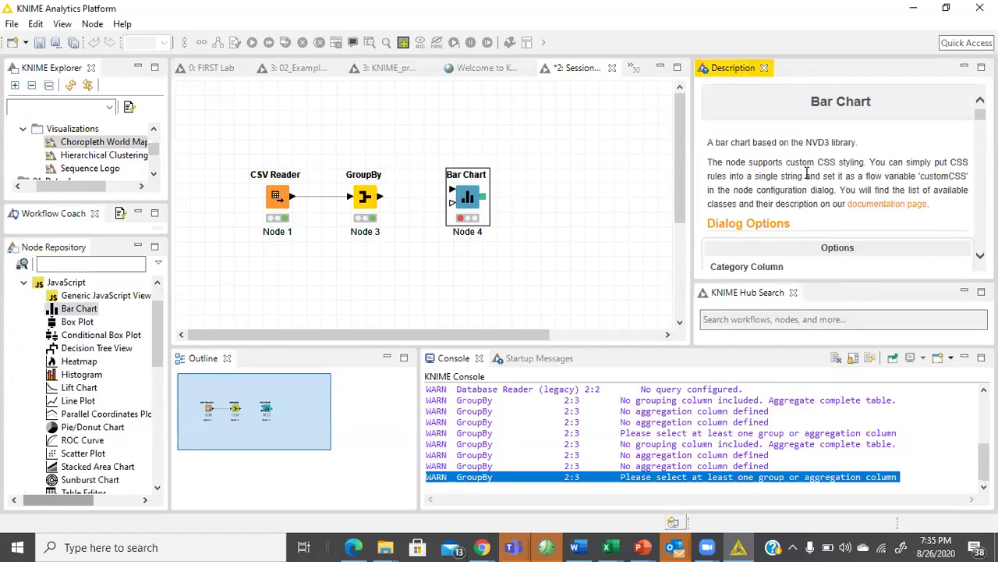
pyautogui.scroll(-1, 819, 164)
pyautogui.scroll(-1, 795, 248)
pyautogui.scroll(-1, 795, 248)
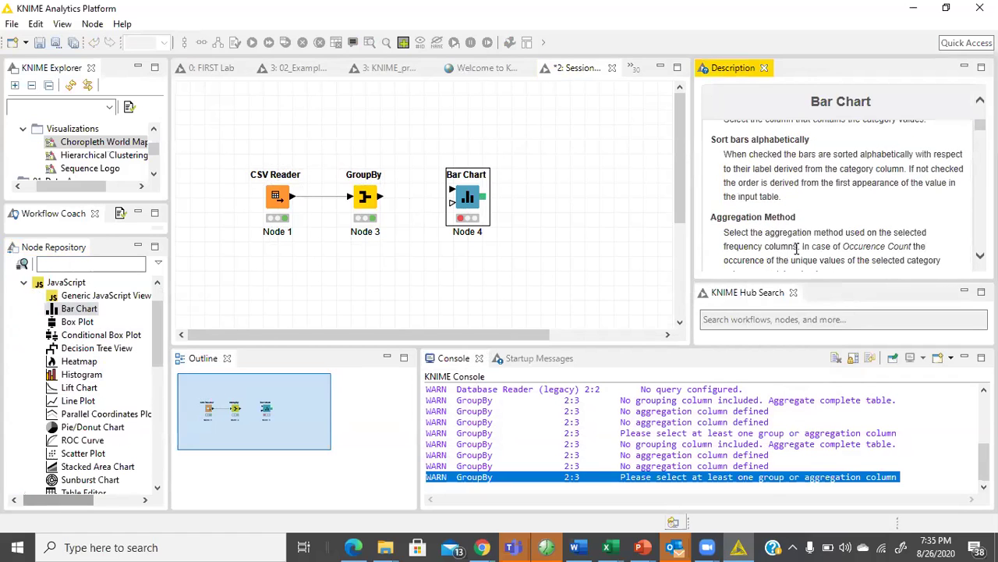
pyautogui.moveTo(381, 197); pyautogui.dragTo(452, 201)
# Configure the Bar Chart with Description as category column and Sum aggregation, excluding Sum(Quantity) and keeping Mean(UnitPrice).
pyautogui.doubleClick(470, 200)
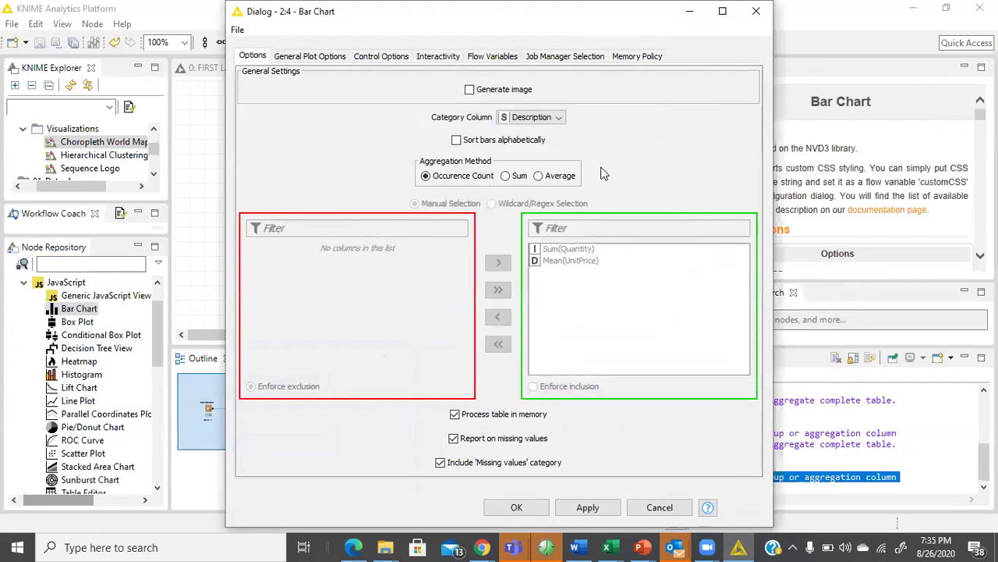
pyautogui.click(559, 120)
pyautogui.click(558, 125)
pyautogui.click(513, 178)
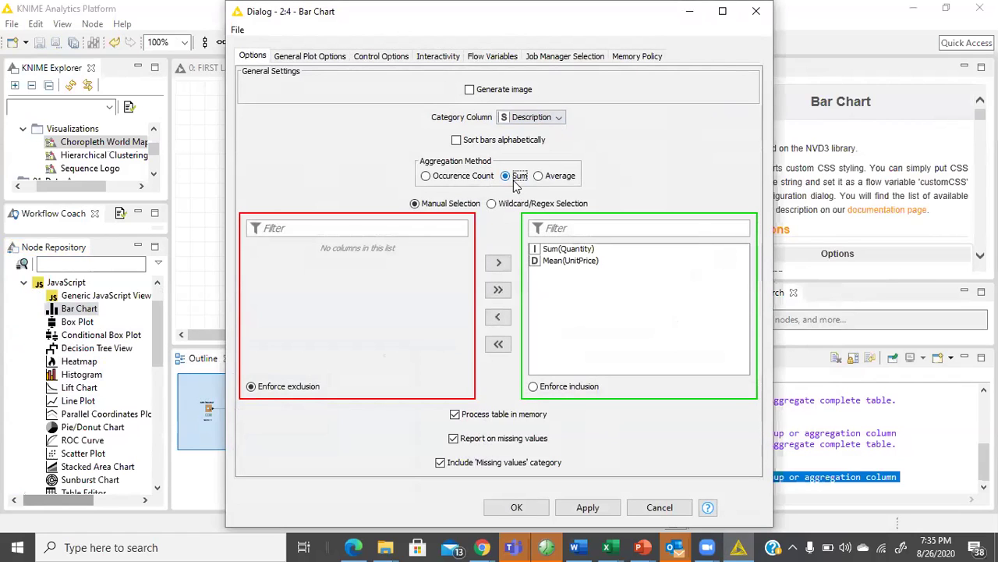
pyautogui.click(569, 249)
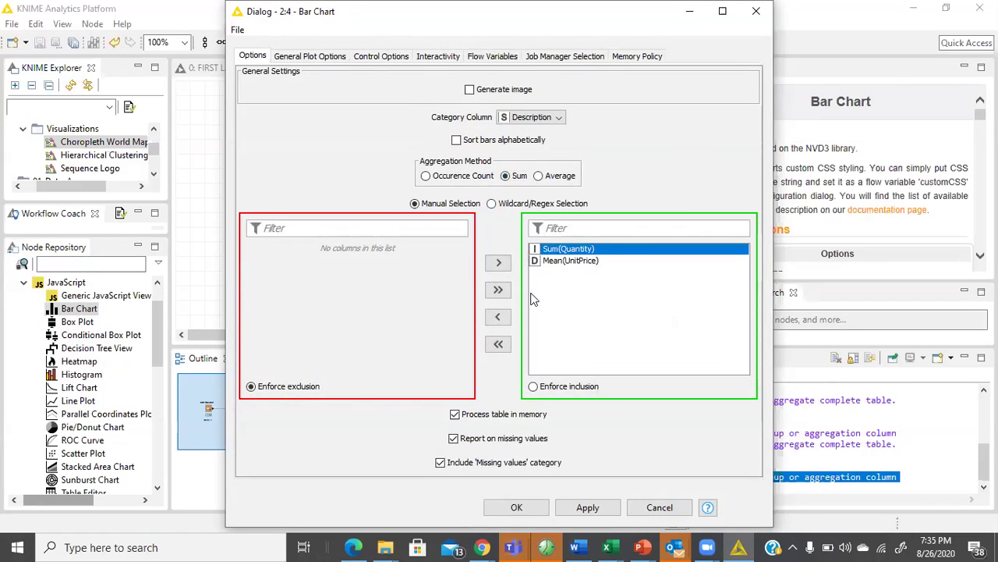
pyautogui.click(499, 317)
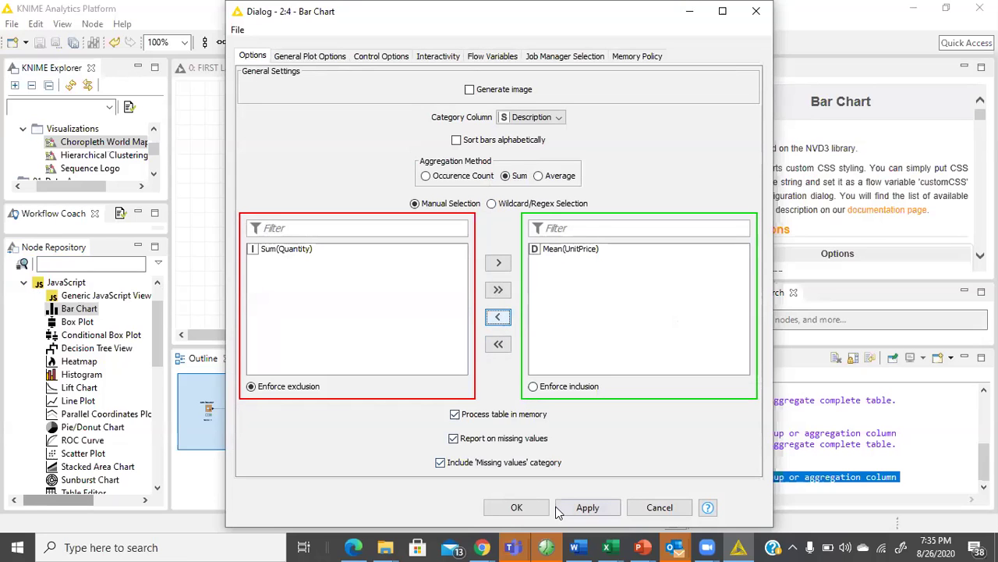
pyautogui.click(516, 507)
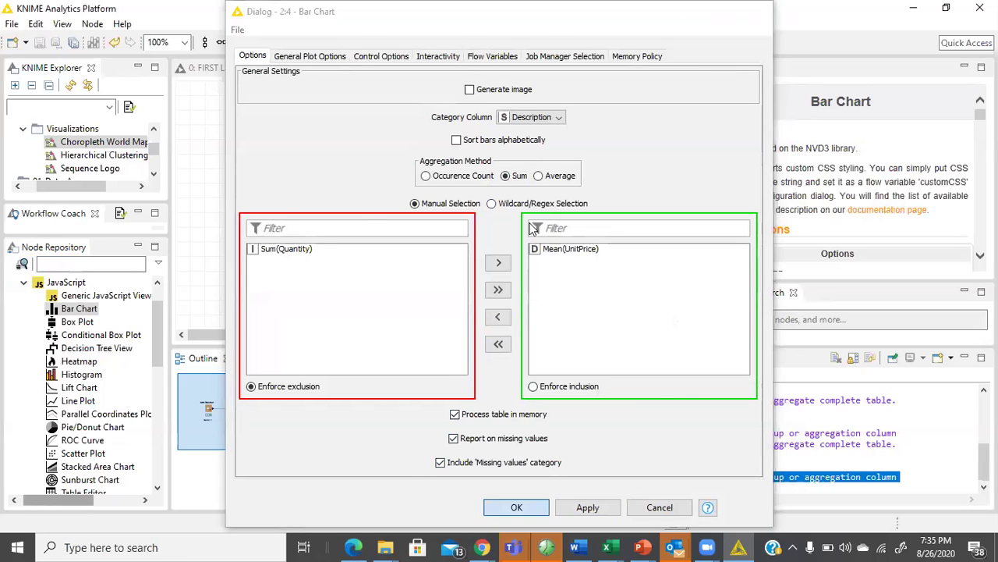
# Execute the Bar Chart node and open its interactive Grouped Bar Chart view.
pyautogui.rightClick(465, 201)
pyautogui.click(518, 196)
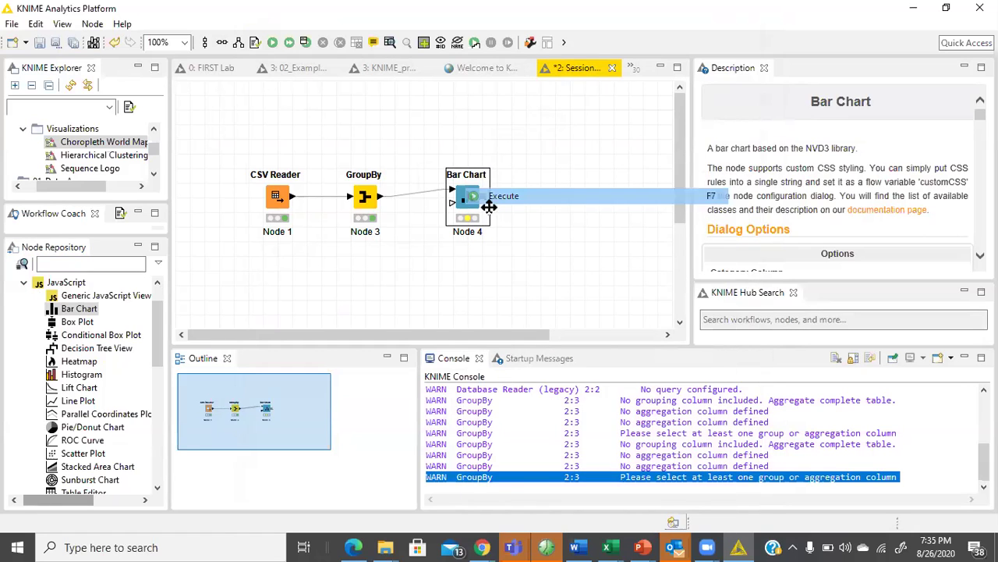
pyautogui.rightClick(468, 201)
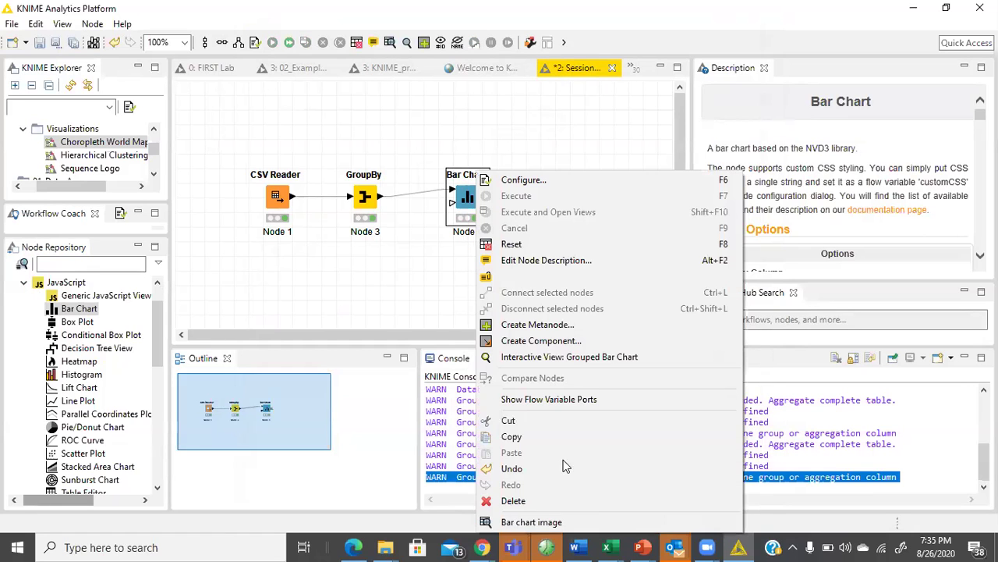
pyautogui.click(603, 522)
pyautogui.press('Escape')
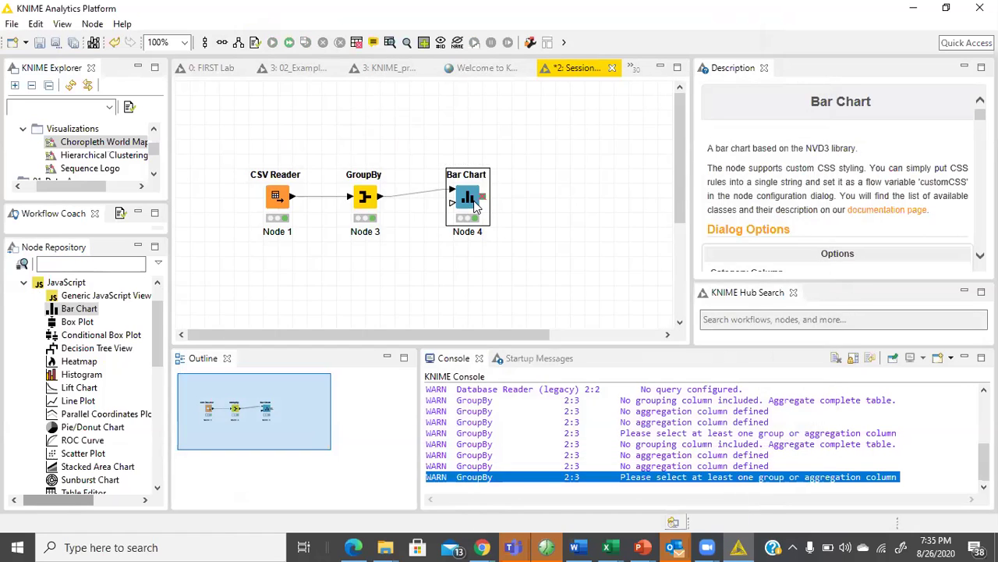
pyautogui.rightClick(465, 201)
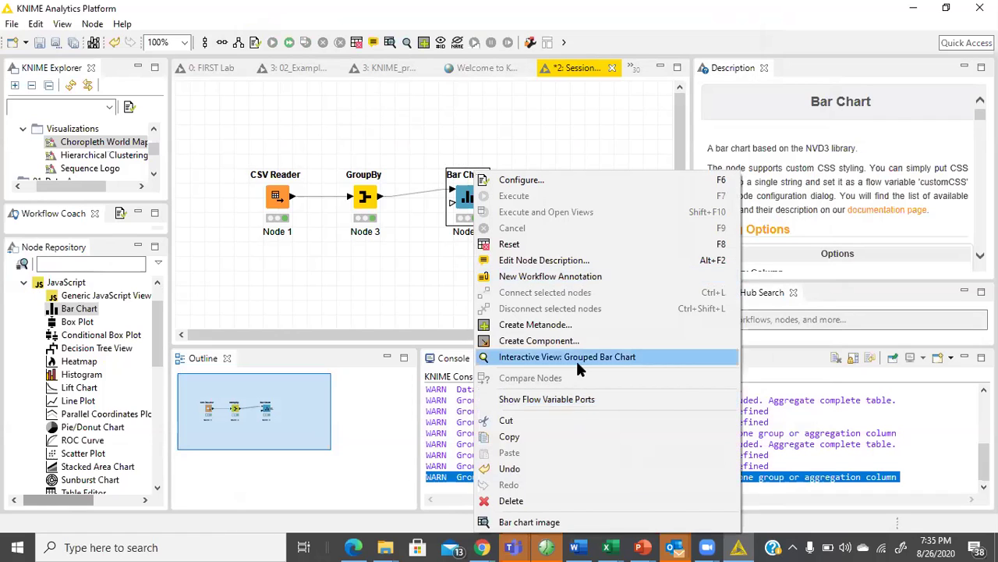
pyautogui.click(575, 357)
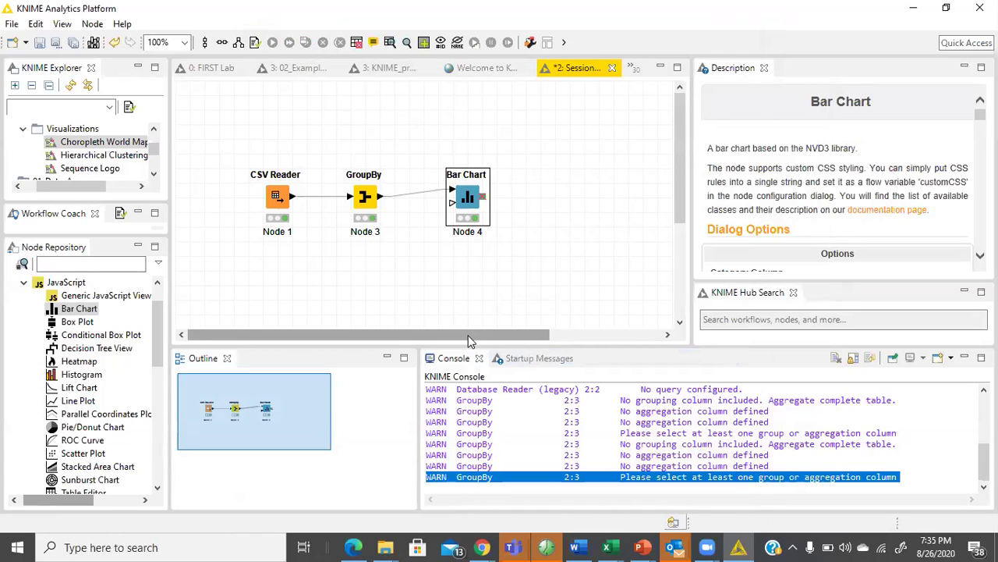
# Add a JavaScript Line Plot node below the Bar Chart and connect the GroupBy output to it.
pyautogui.moveTo(78, 400); pyautogui.dragTo(478, 262)
pyautogui.moveTo(382, 197); pyautogui.dragTo(457, 286)
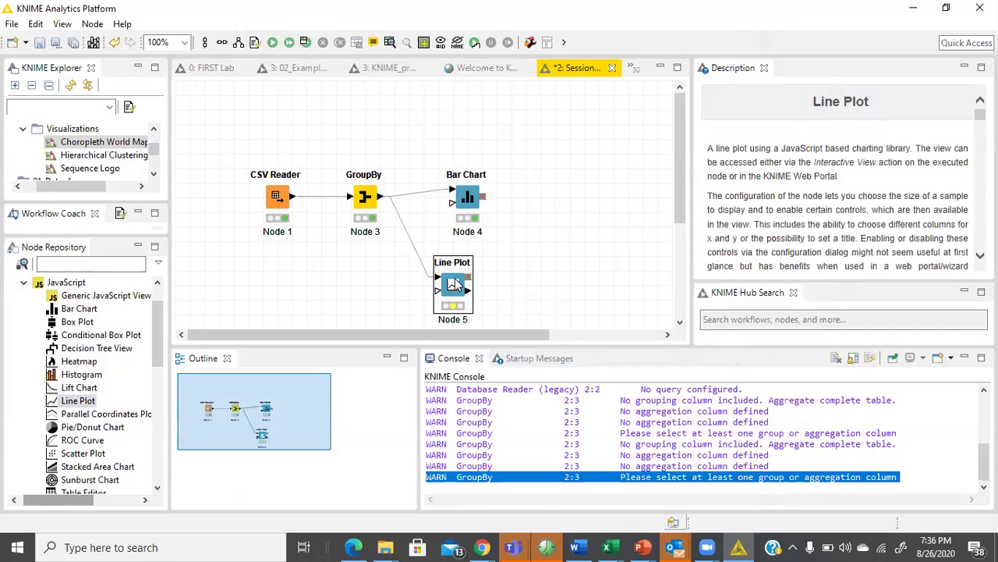
# Configure the Line Plot node with Description as its x-axis column.
pyautogui.doubleClick(457, 285)
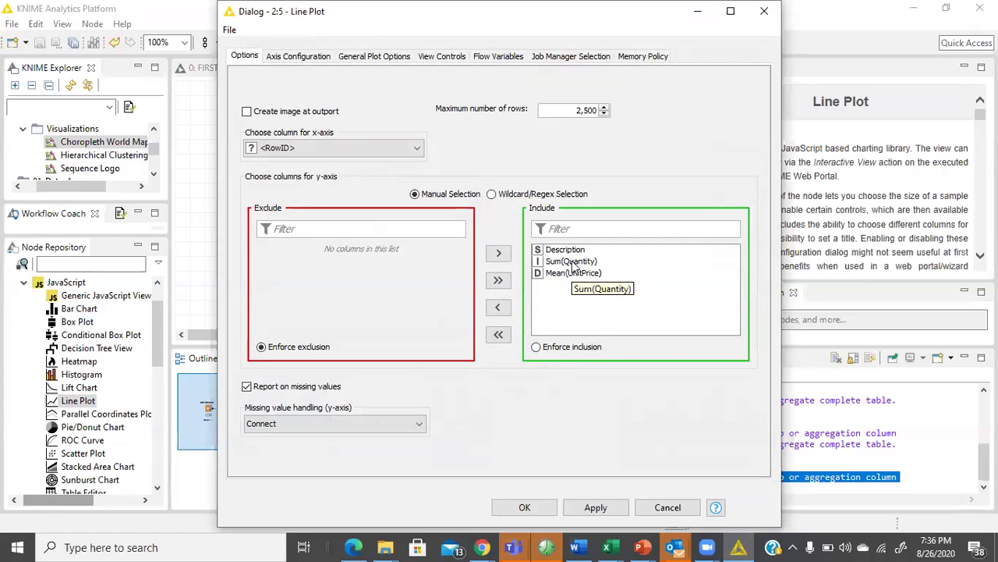
pyautogui.click(399, 149)
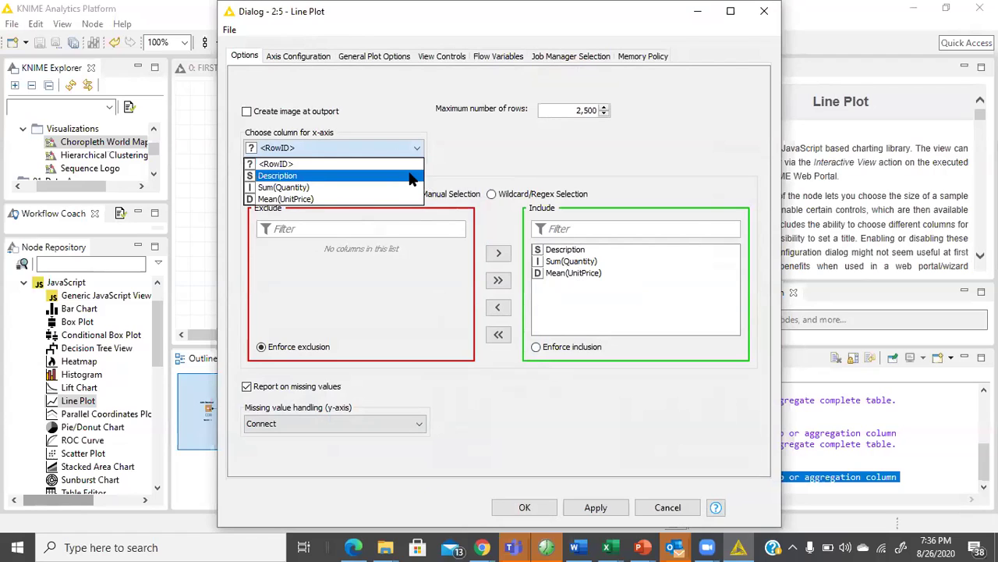
pyautogui.click(411, 177)
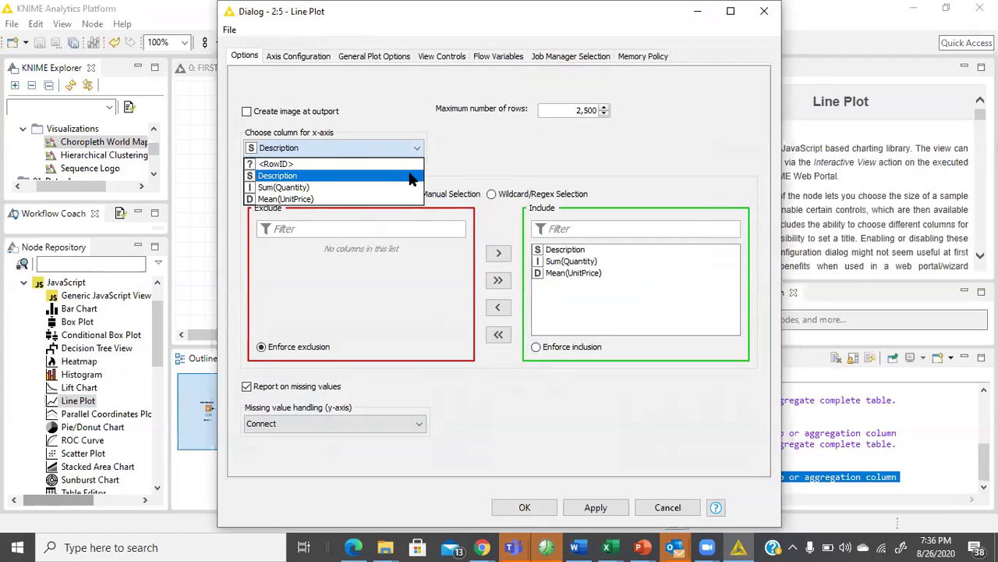
pyautogui.click(596, 507)
pyautogui.click(525, 507)
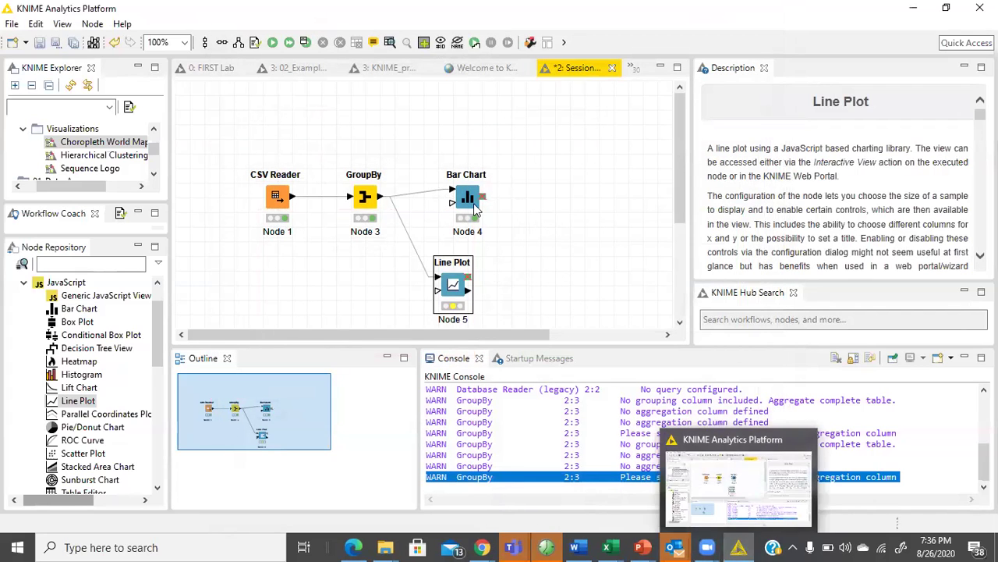
# Open the Bar Chart node's interactive Grouped Bar Chart view, examine it at full-screen size, and put it away.
pyautogui.rightClick(477, 175)
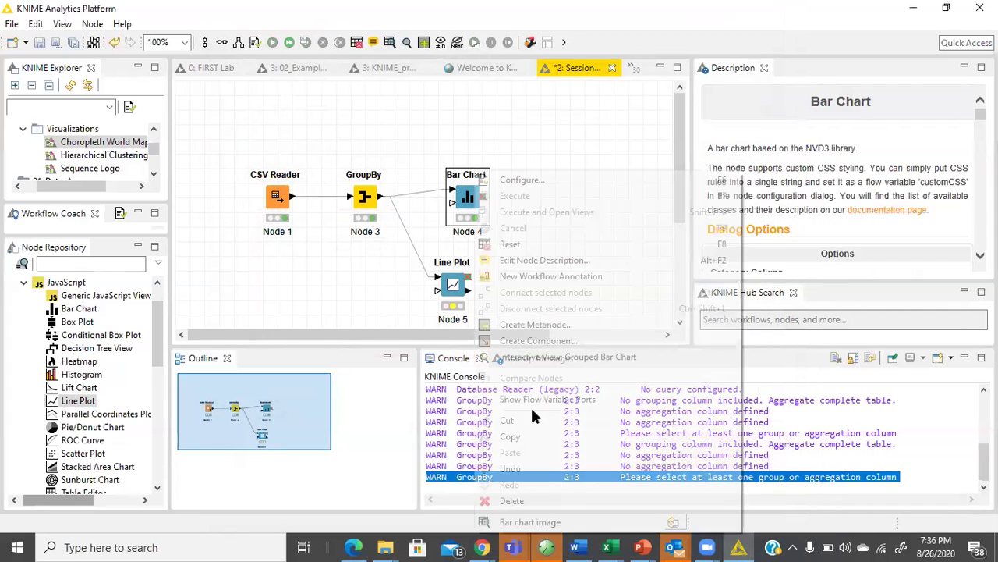
pyautogui.click(574, 405)
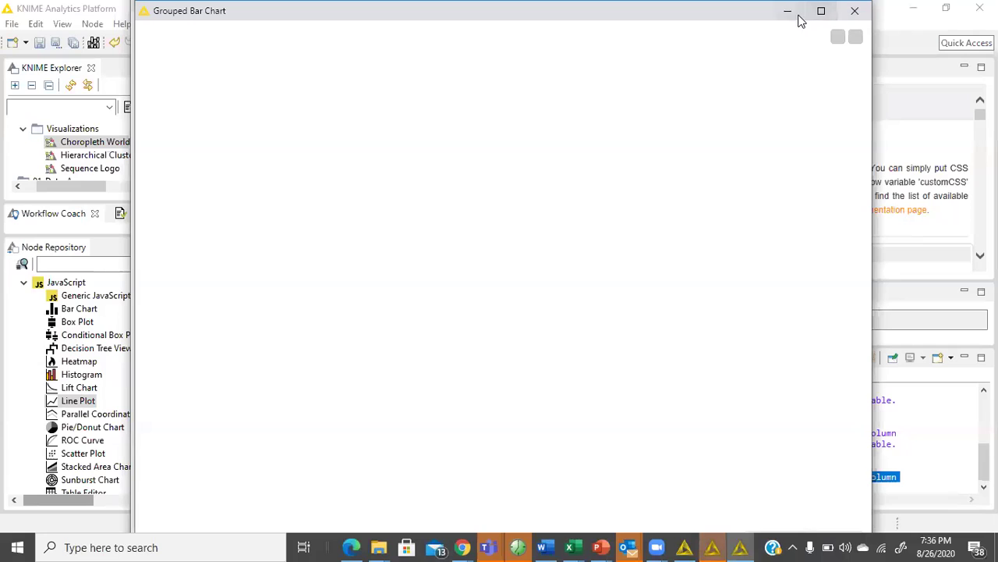
pyautogui.click(820, 12)
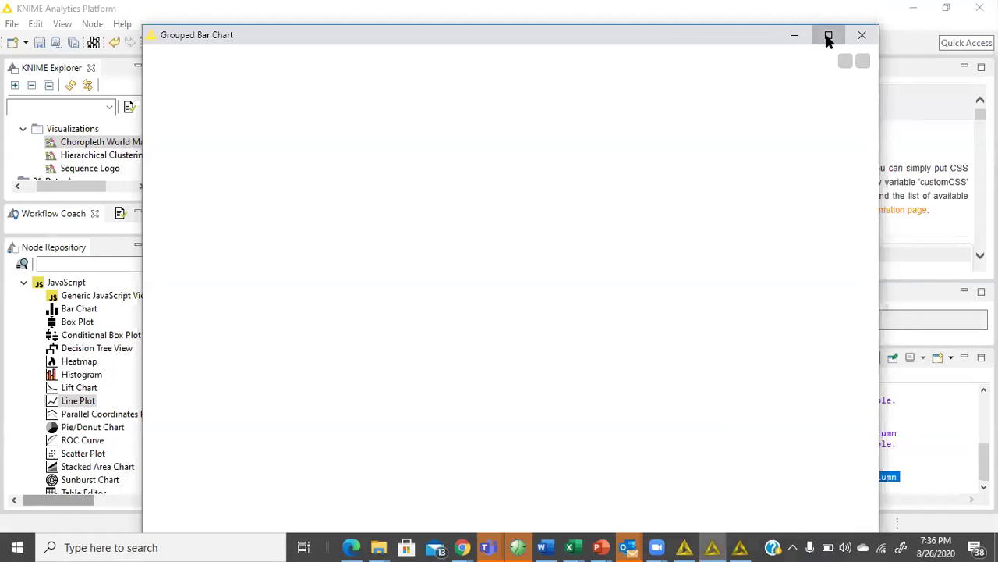
pyautogui.click(825, 33)
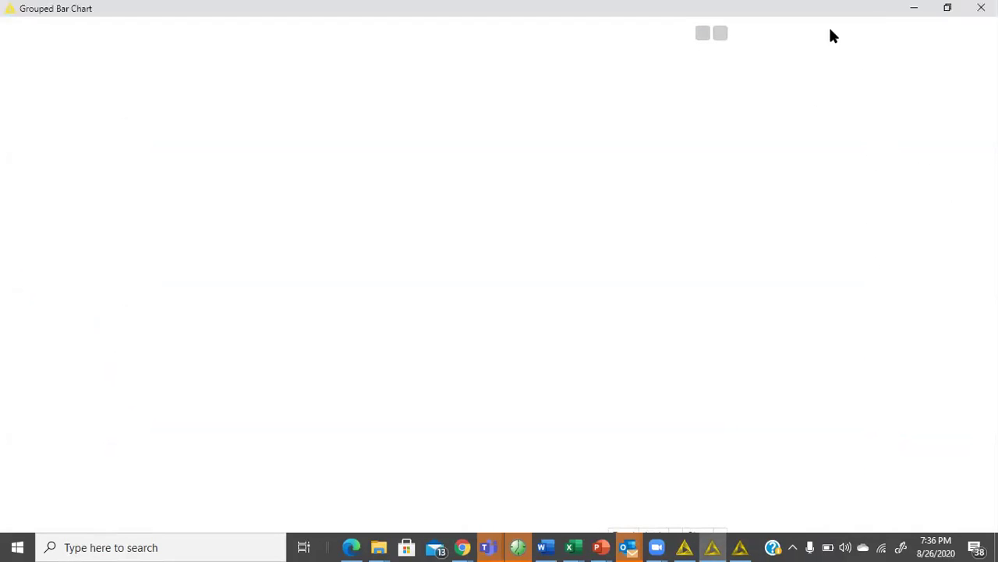
pyautogui.click(741, 546)
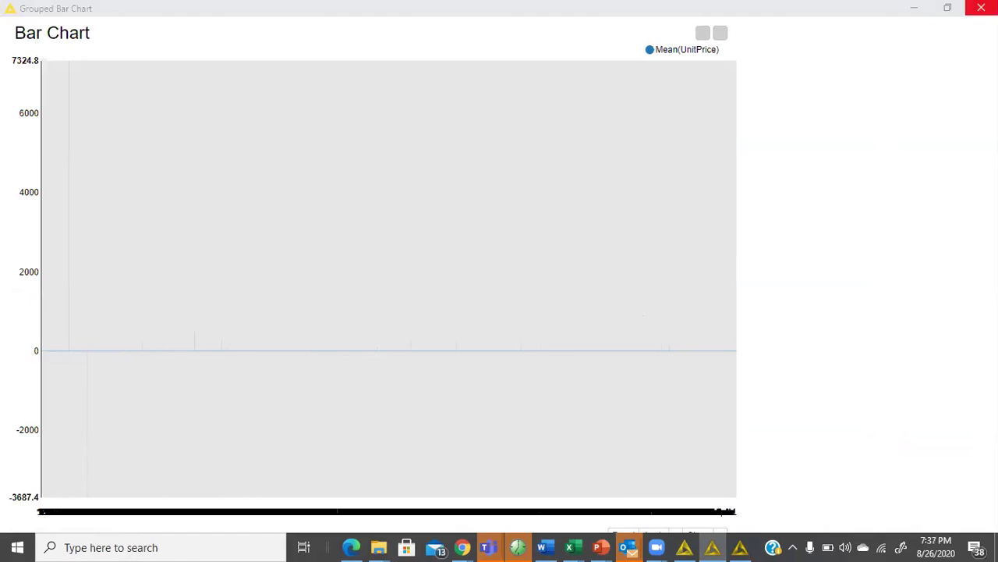
pyautogui.click(980, 7)
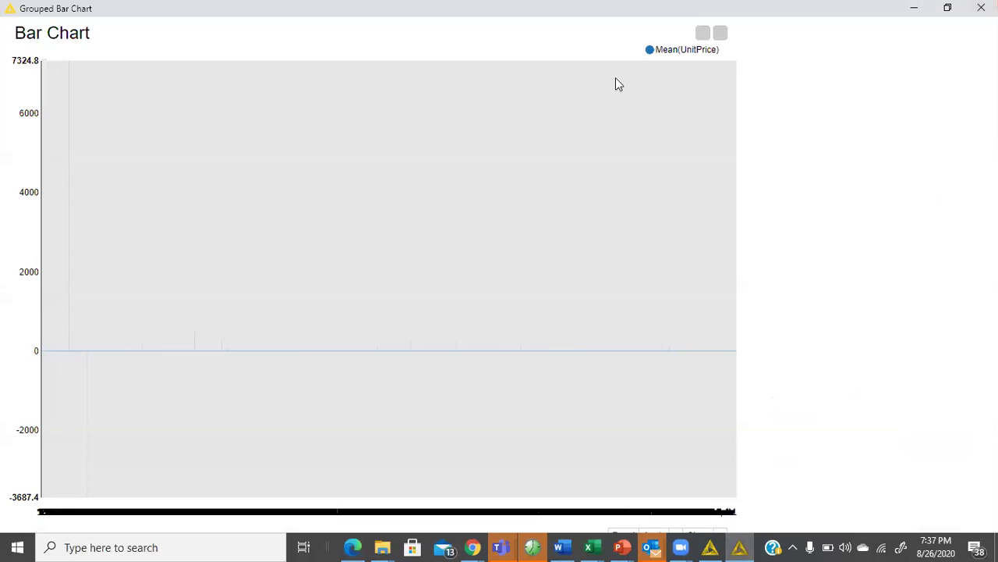
pyautogui.click(949, 11)
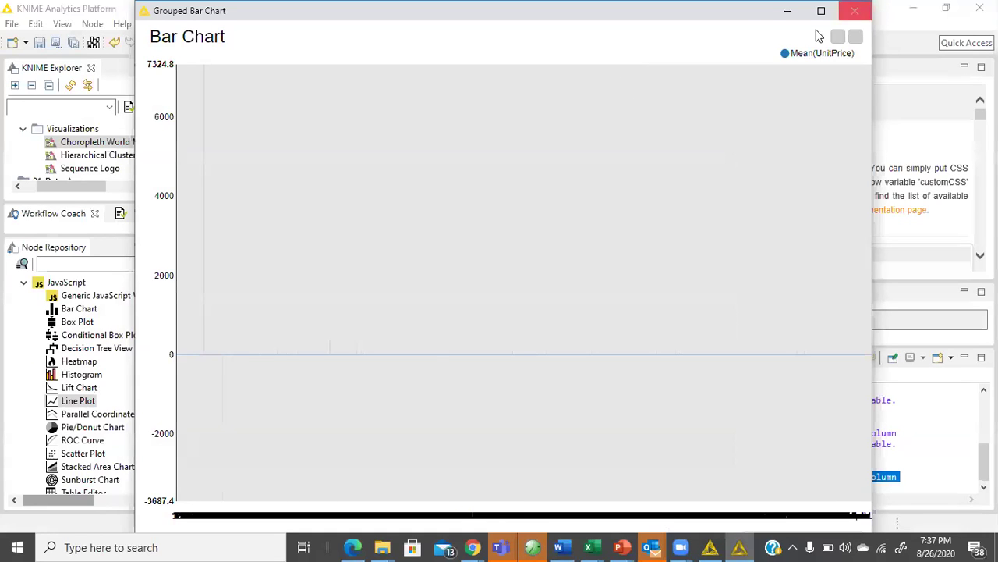
pyautogui.click(787, 11)
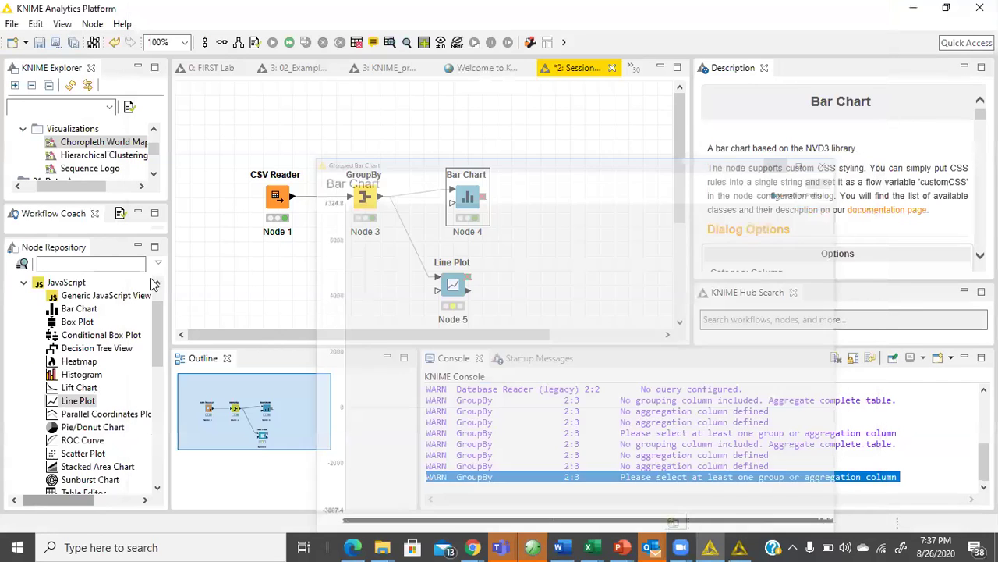
# Review the GroupBy node's manual aggregation settings and leave them unchanged.
pyautogui.click(81, 260)
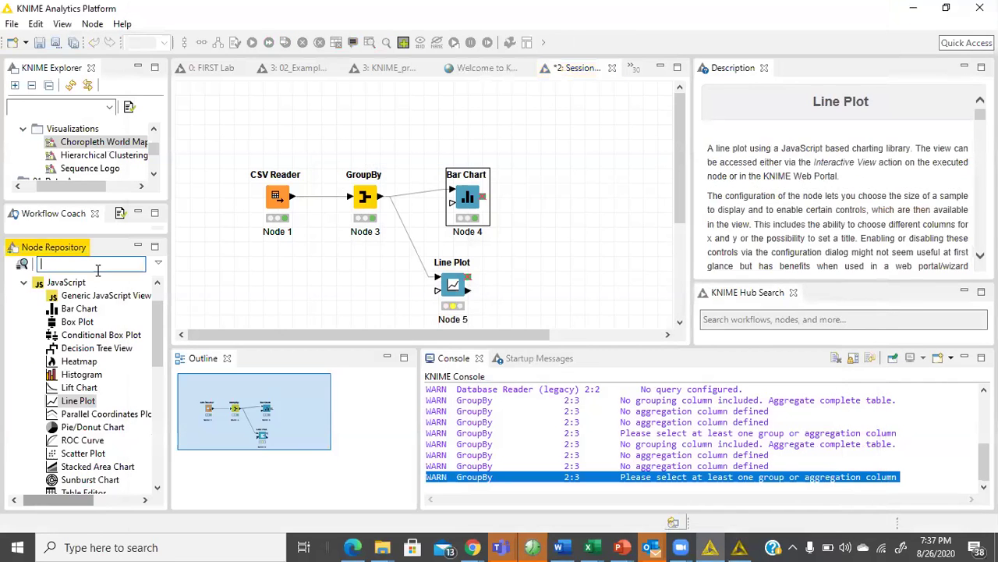
pyautogui.doubleClick(365, 200)
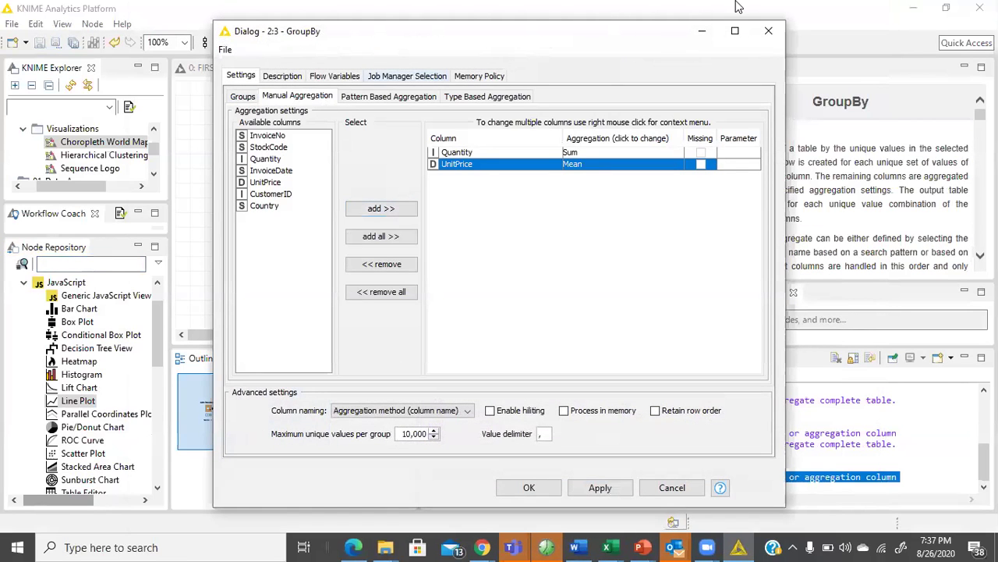
pyautogui.click(766, 35)
pyautogui.rightClick(371, 189)
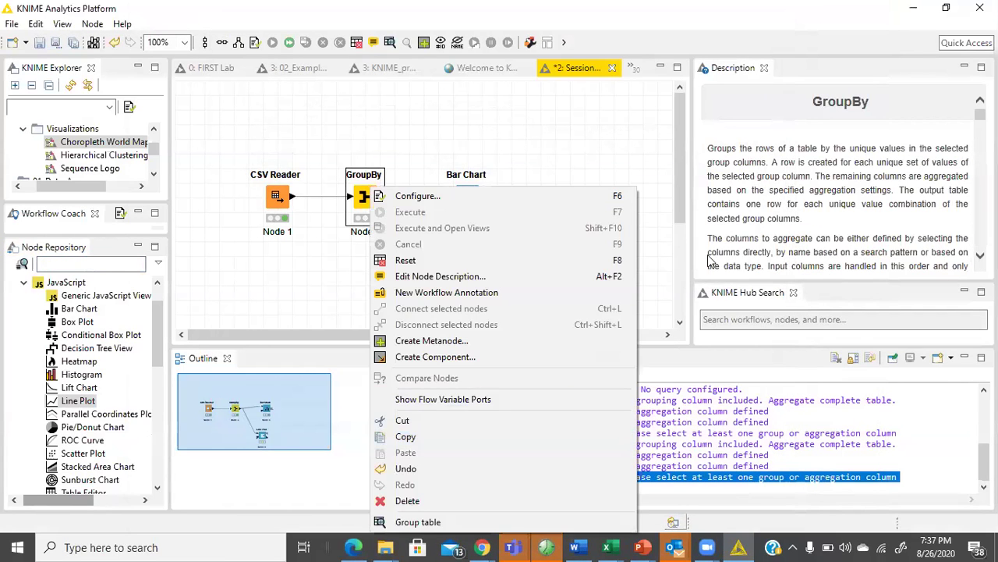
pyautogui.click(669, 235)
# Delete the Line Plot node together with its connection from the GroupBy node.
pyautogui.moveTo(548, 252); pyautogui.dragTo(398, 340)
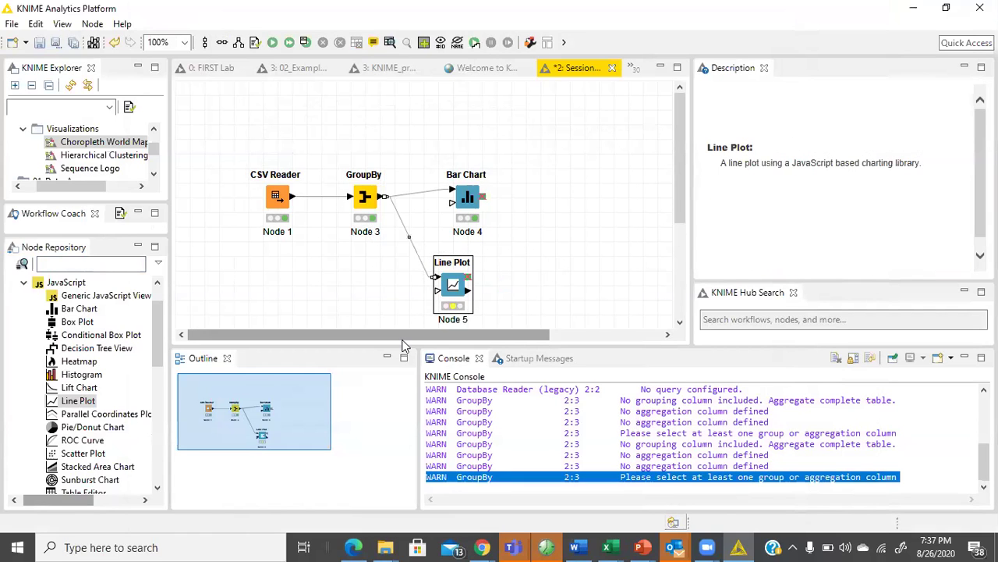
pyautogui.press('Delete')
pyautogui.press('Return')
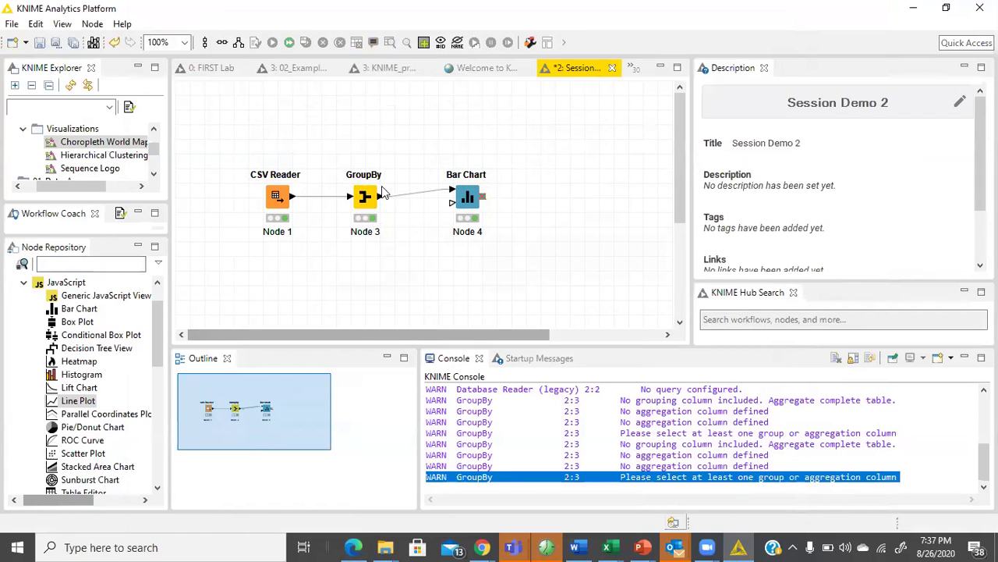
# Open the GroupBy node's group table and examine the Sum(Quantity) values per Description.
pyautogui.rightClick(366, 203)
pyautogui.click(435, 518)
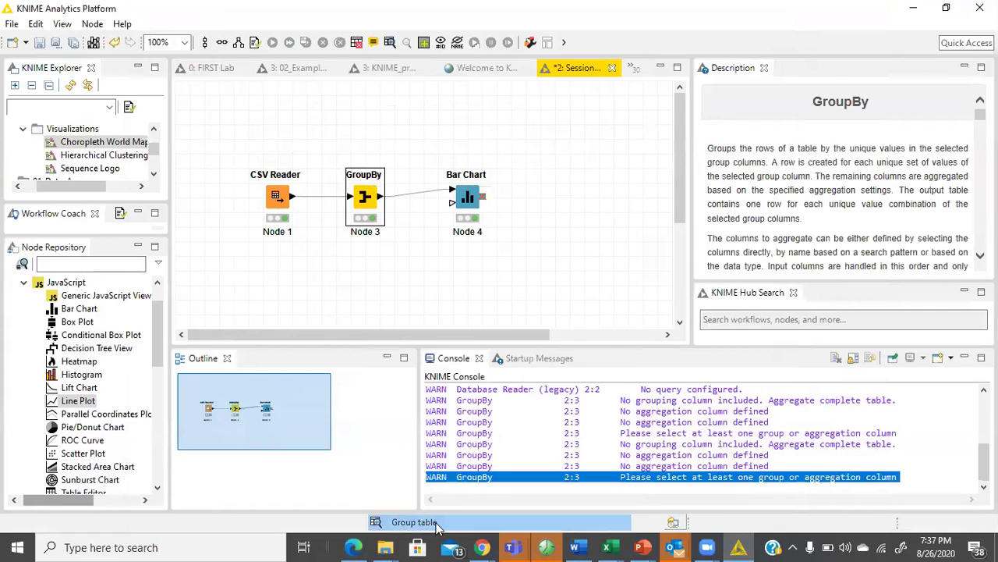
pyautogui.click(537, 266)
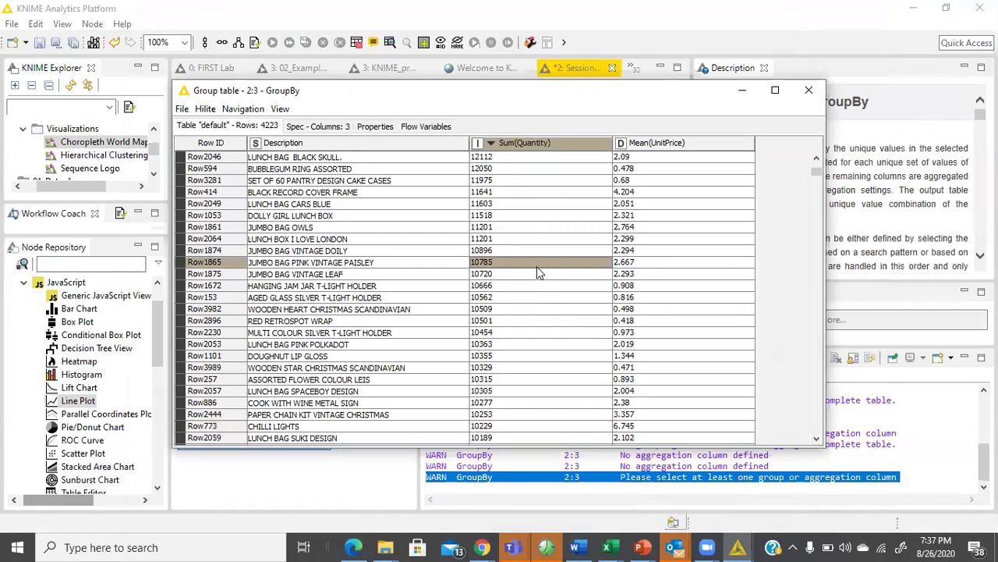
pyautogui.moveTo(377, 265); pyautogui.dragTo(541, 265)
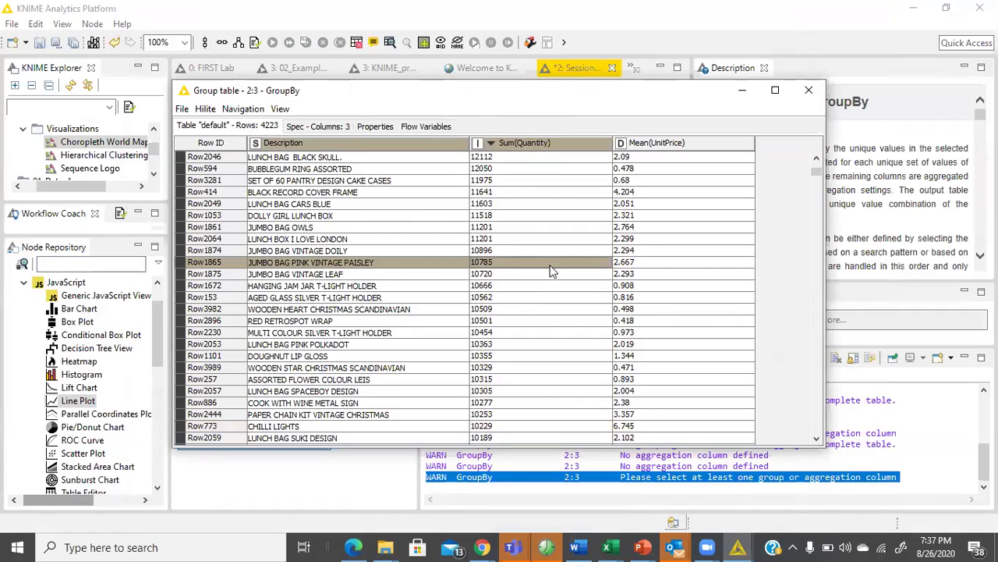
pyautogui.click(809, 90)
# Search the node repository for "filter" and add a Row Filter (Labs) node between GroupBy and Bar Chart.
pyautogui.click(109, 263)
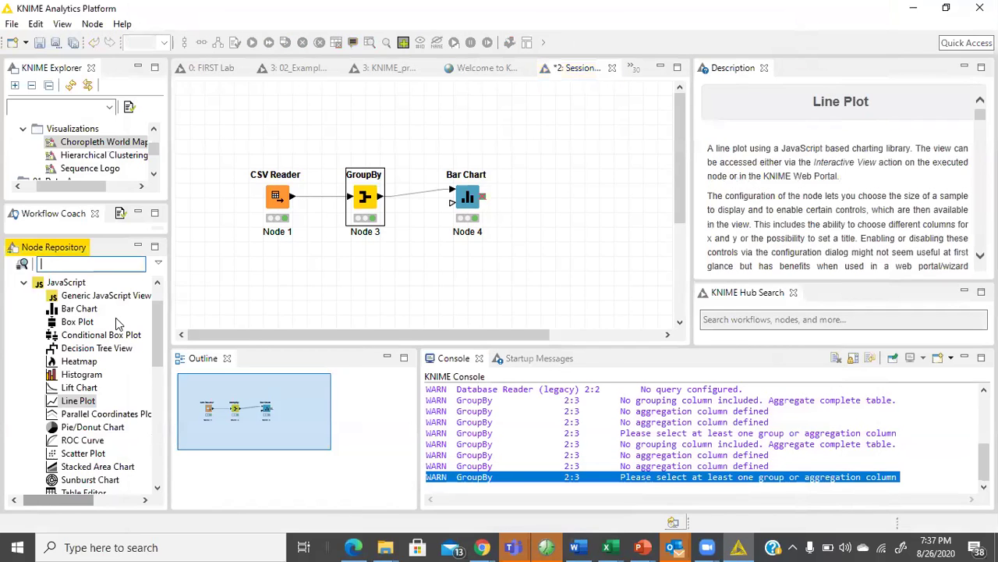
pyautogui.write('f')
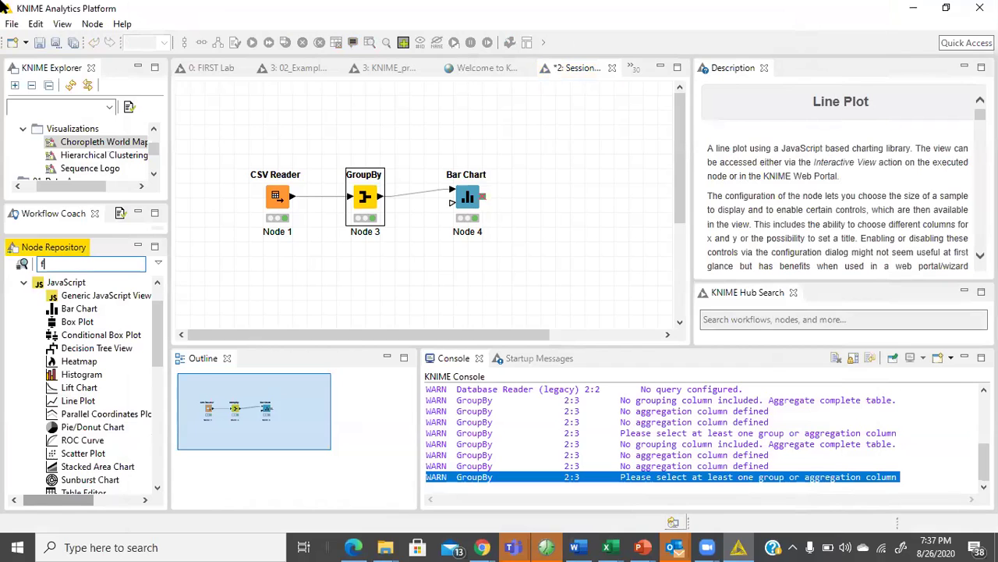
pyautogui.write('ilter')
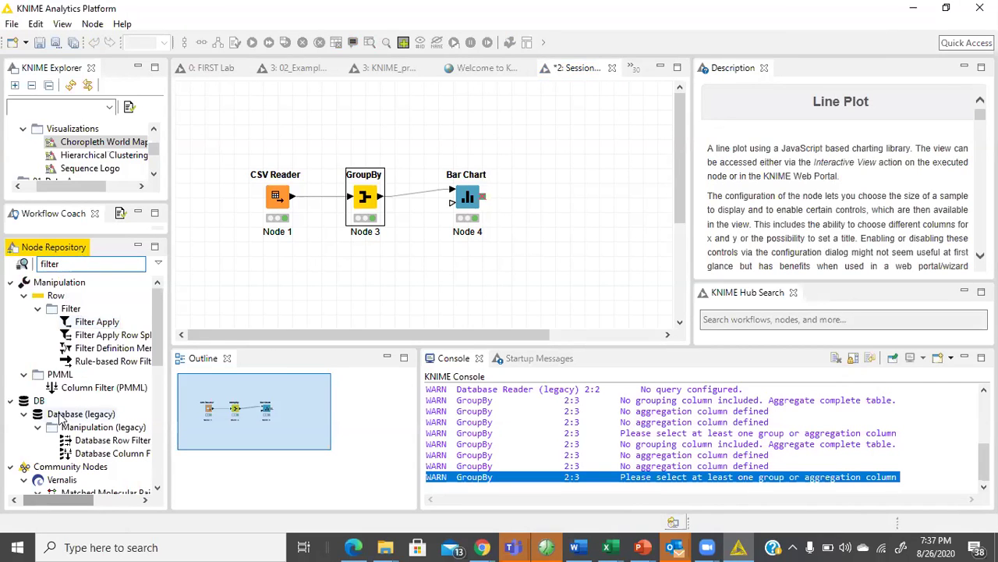
pyautogui.scroll(-2, 52, 429)
pyautogui.moveTo(78, 507); pyautogui.dragTo(84, 507)
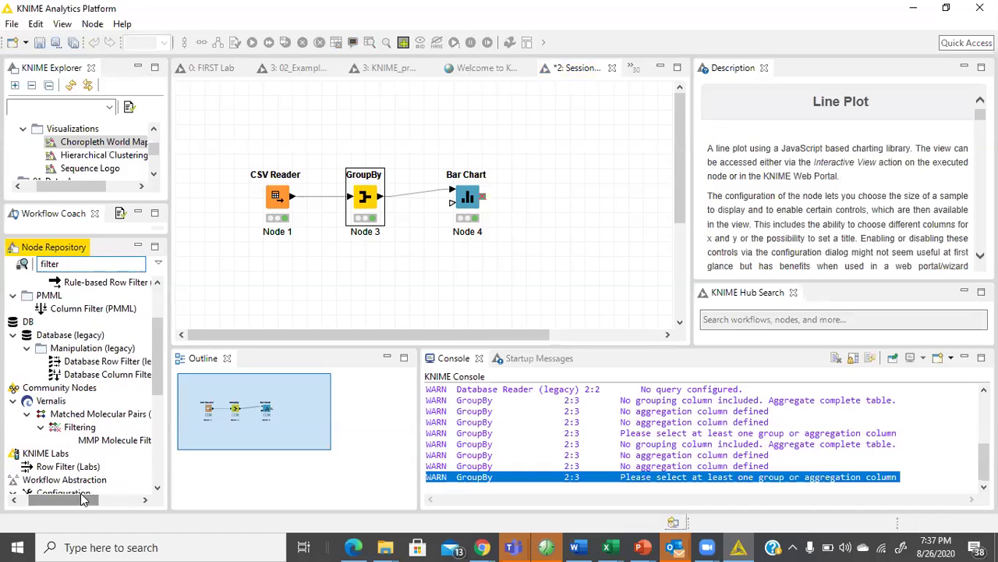
pyautogui.scroll(-1, 80, 443)
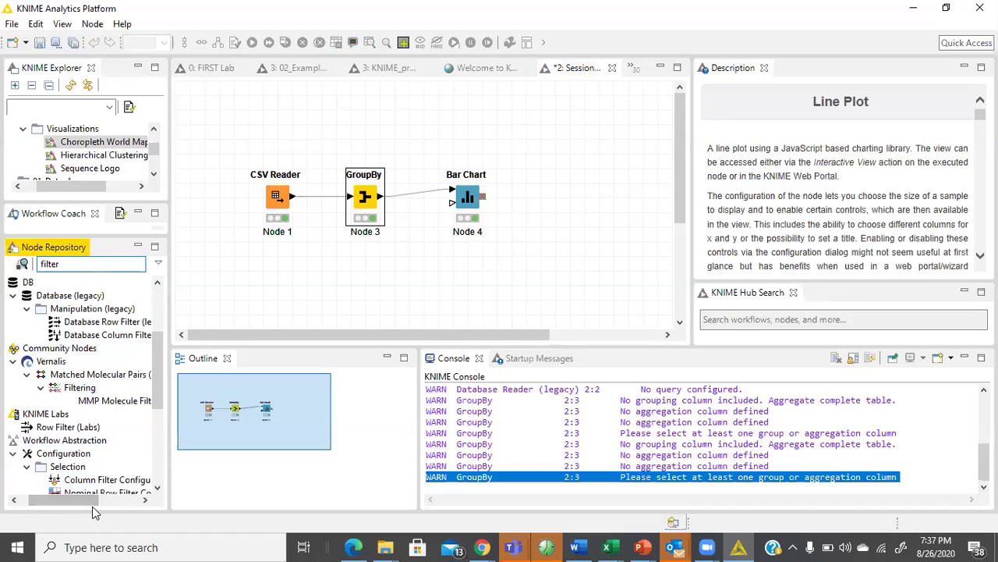
pyautogui.scroll(-1, 93, 442)
pyautogui.scroll(-2, 96, 441)
pyautogui.scroll(3, 90, 405)
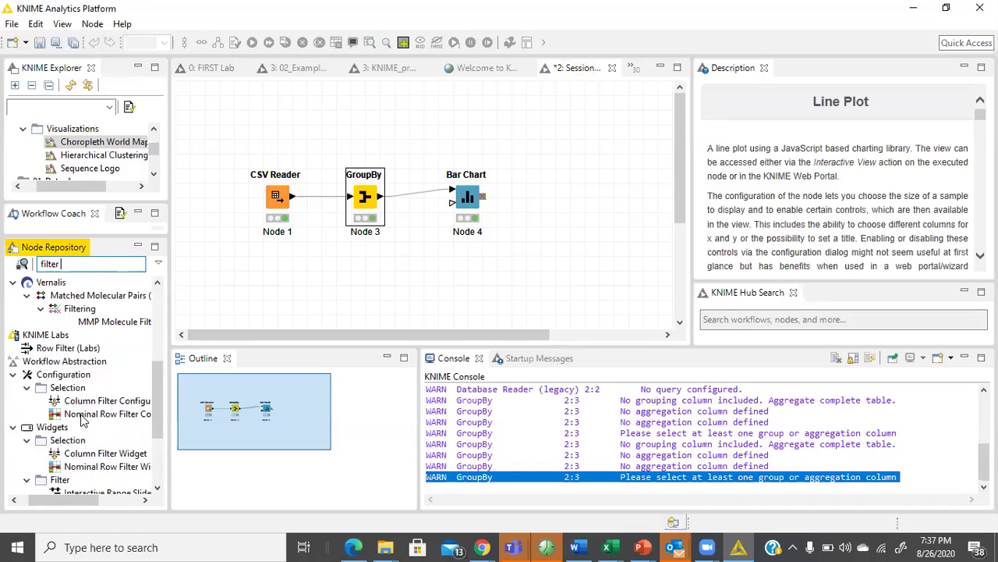
pyautogui.moveTo(78, 348); pyautogui.dragTo(441, 152)
# Move the Bar Chart node aside and replace its GroupBy connection with one from GroupBy to the Row Filter (Labs) node.
pyautogui.moveTo(481, 203); pyautogui.dragTo(583, 217)
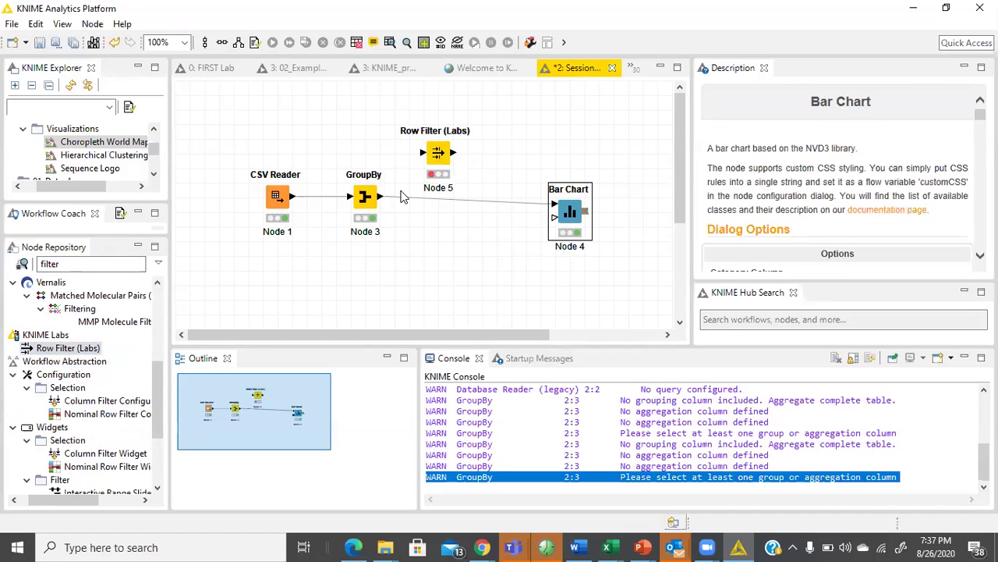
pyautogui.moveTo(383, 196); pyautogui.dragTo(439, 158)
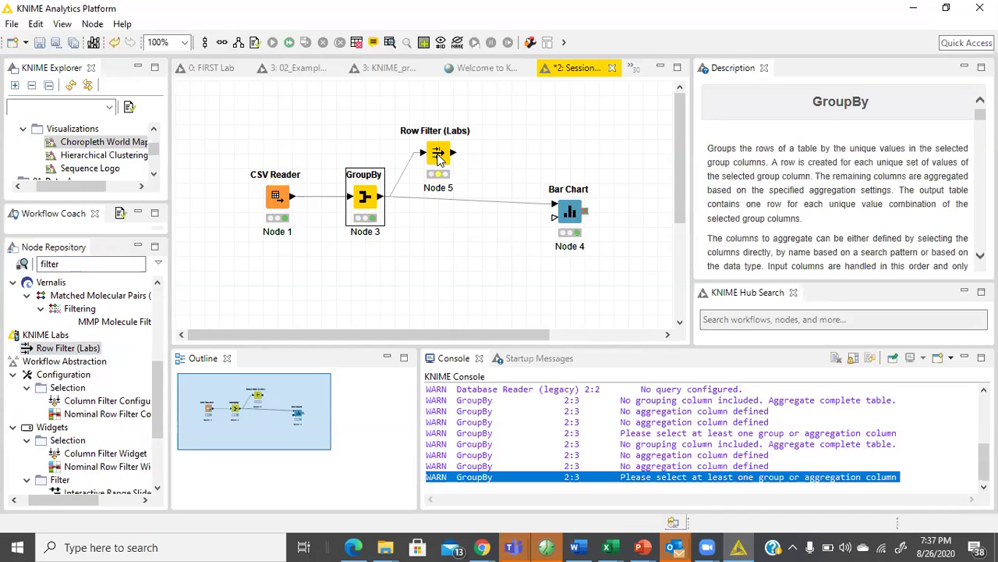
pyautogui.click(471, 231)
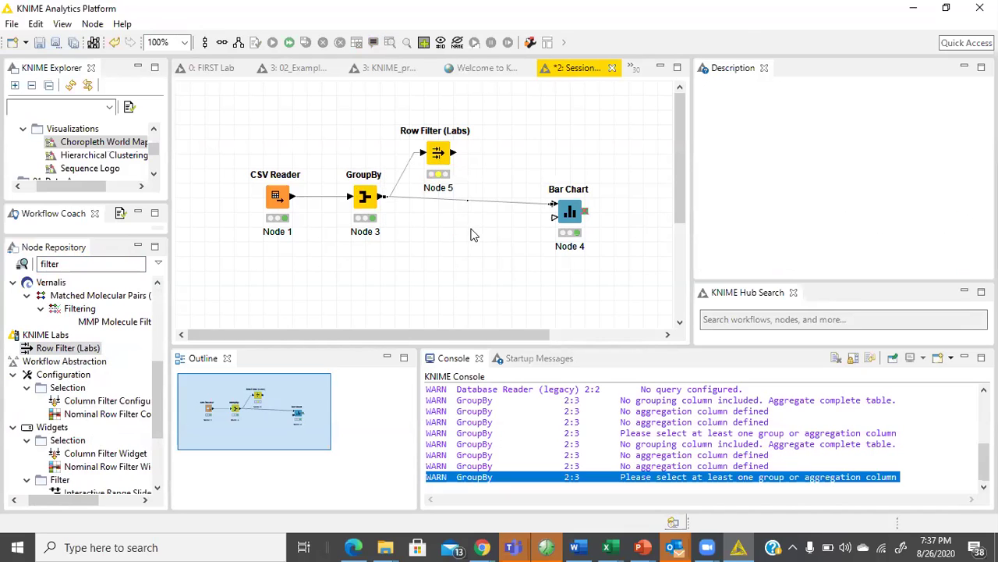
pyautogui.press('Delete')
pyautogui.press('Return')
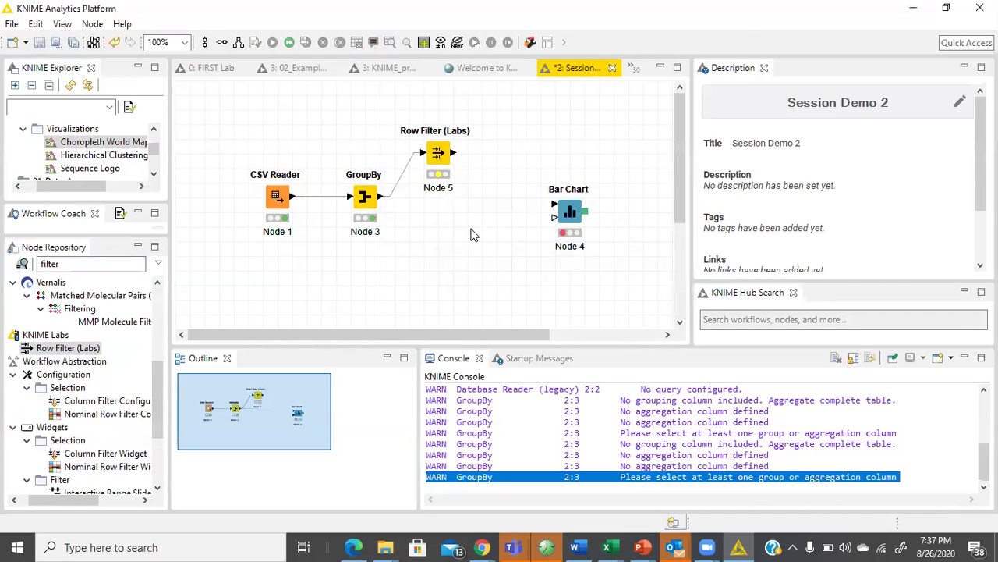
# Configure the Row Filter (Labs) node to include rows where Sum(Quantity) > 10000.
pyautogui.click(437, 161)
pyautogui.press('F6')
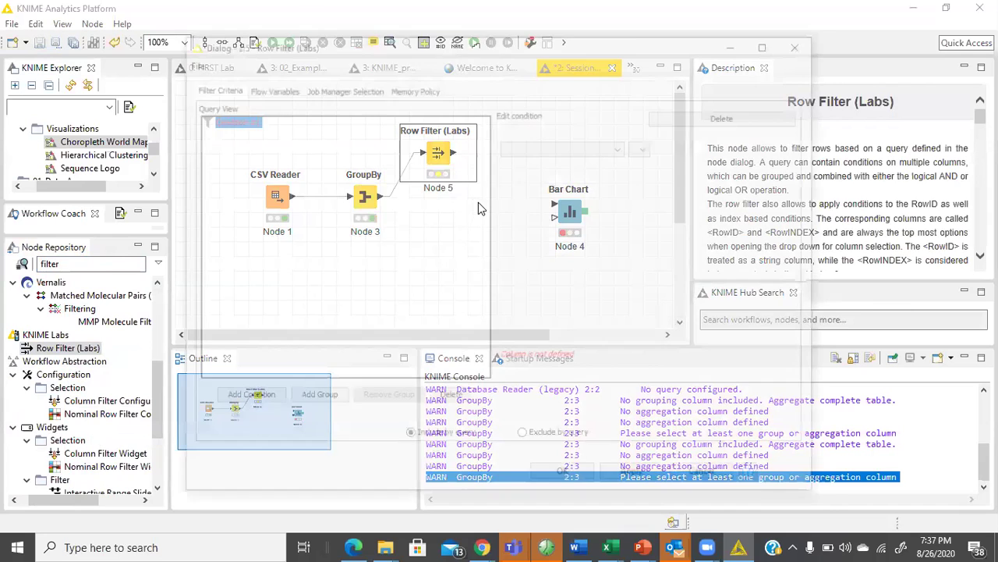
pyautogui.click(567, 148)
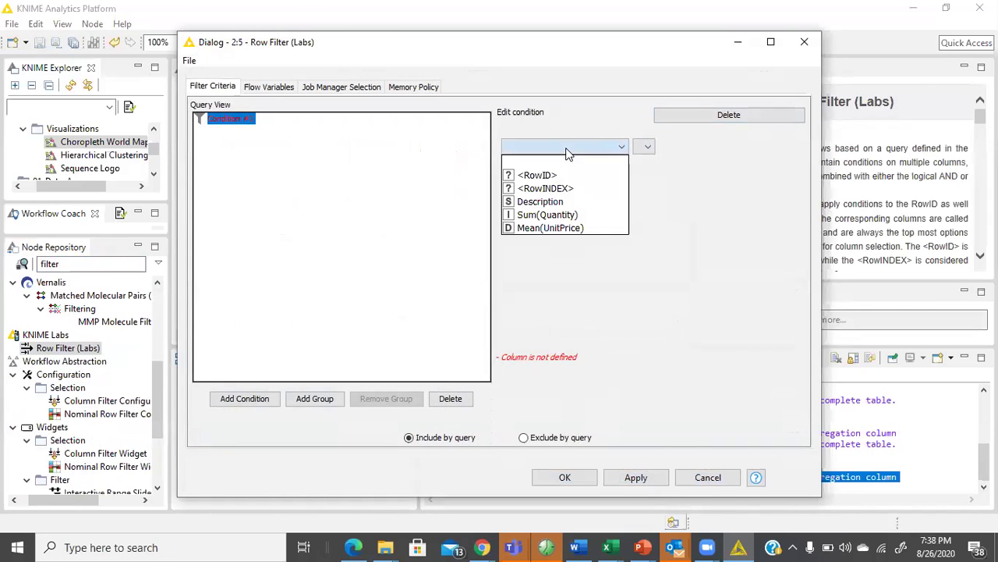
pyautogui.click(590, 219)
pyautogui.click(675, 148)
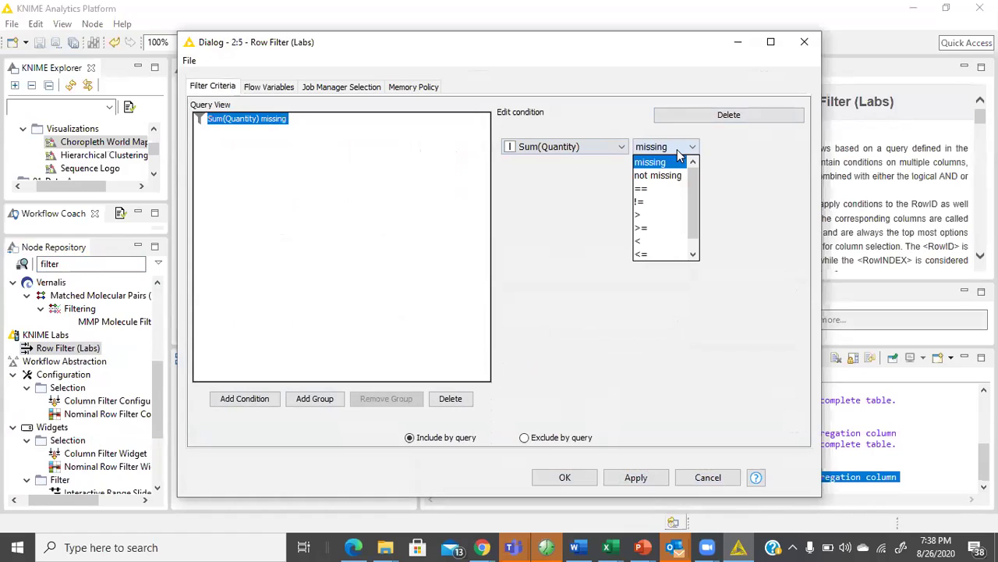
pyautogui.click(663, 216)
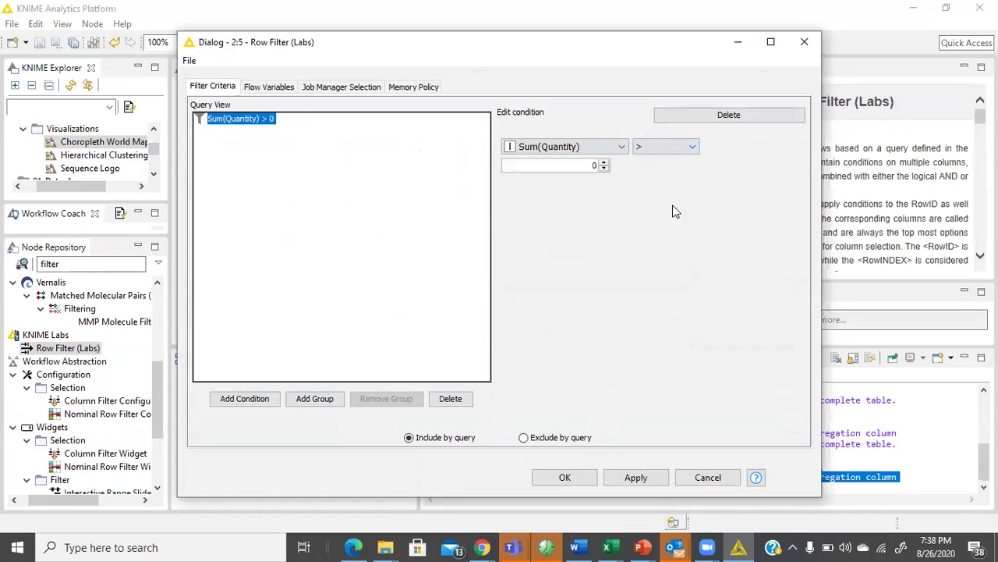
pyautogui.doubleClick(594, 165)
pyautogui.click(635, 479)
pyautogui.click(575, 479)
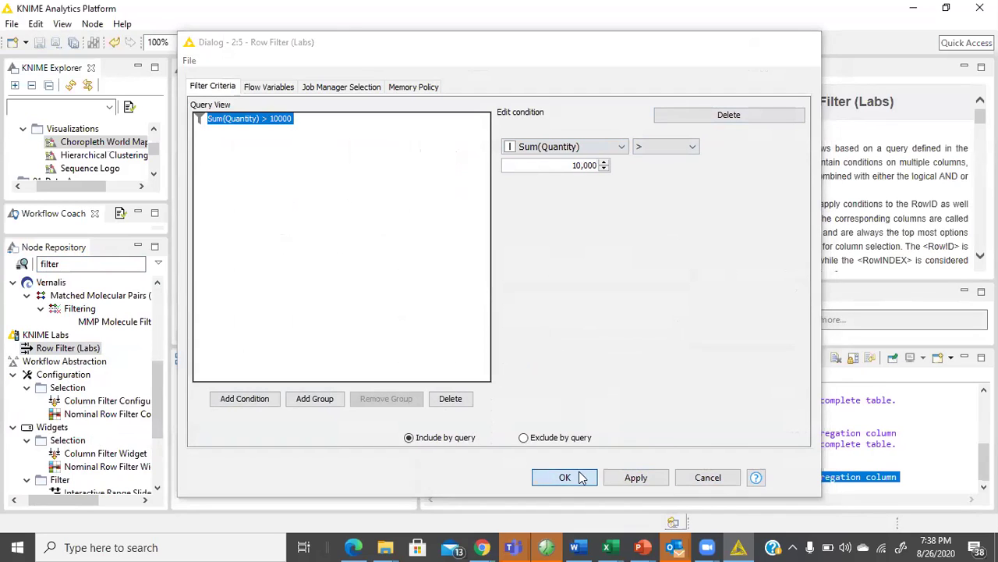
# Review the GroupBy node's group table and recheck the filter condition set in the Row Filter (Labs) node.
pyautogui.moveTo(452, 164); pyautogui.dragTo(452, 208)
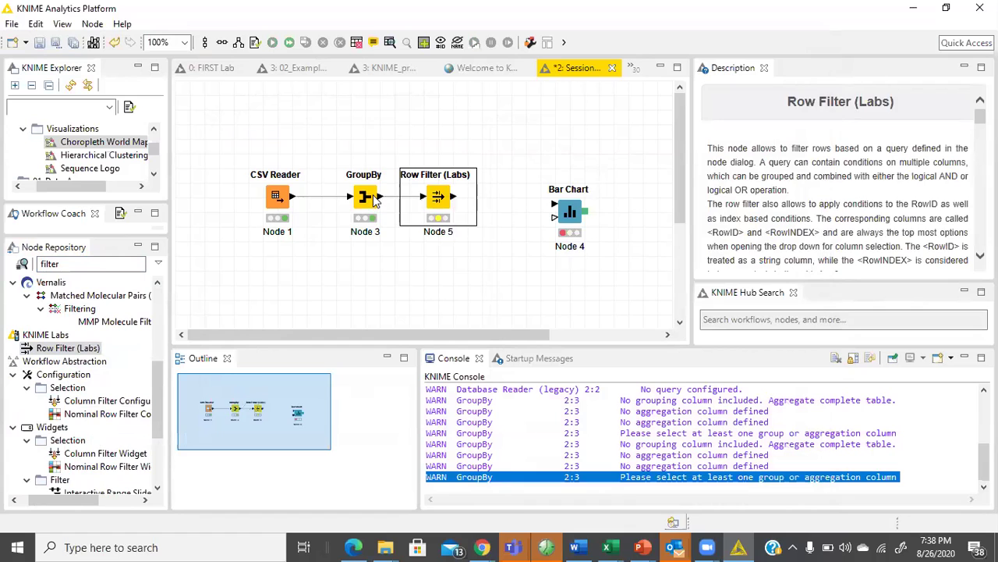
pyautogui.rightClick(375, 198)
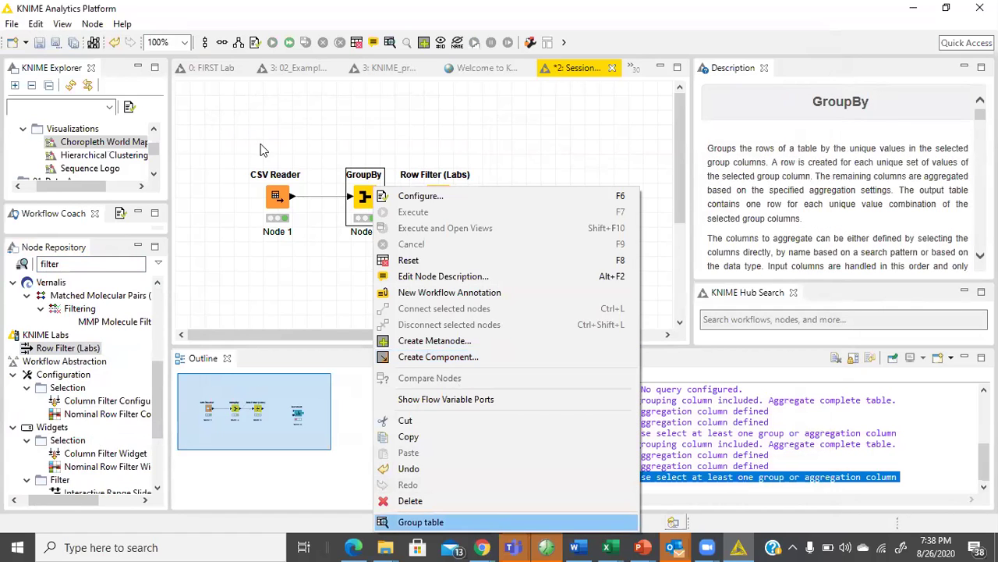
pyautogui.click(490, 528)
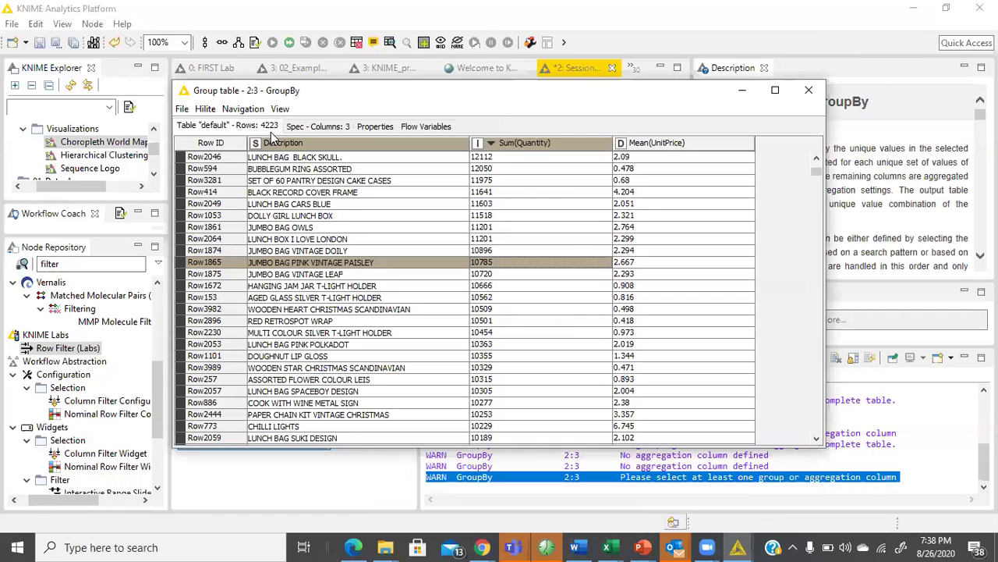
pyautogui.moveTo(546, 192); pyautogui.dragTo(550, 403)
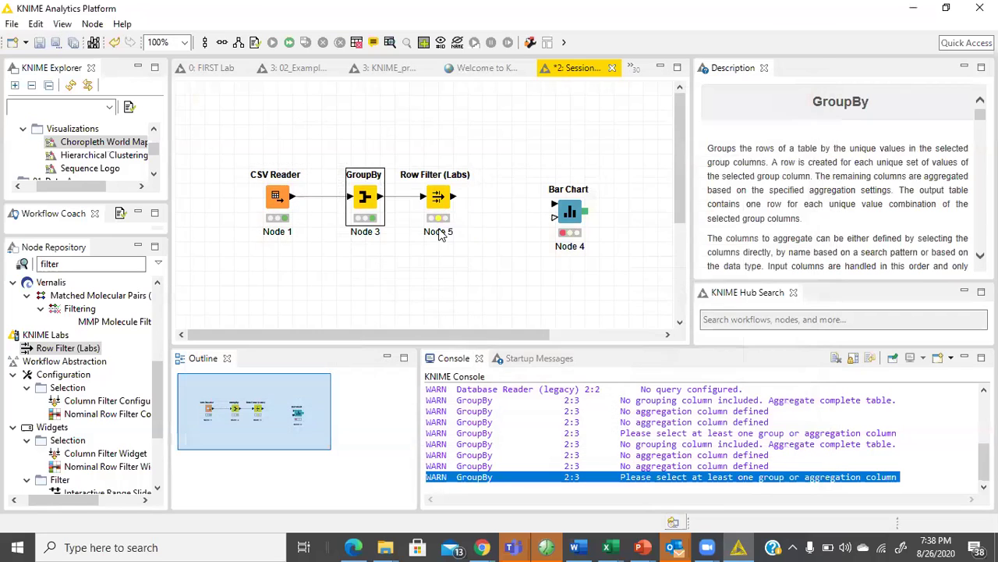
pyautogui.doubleClick(440, 204)
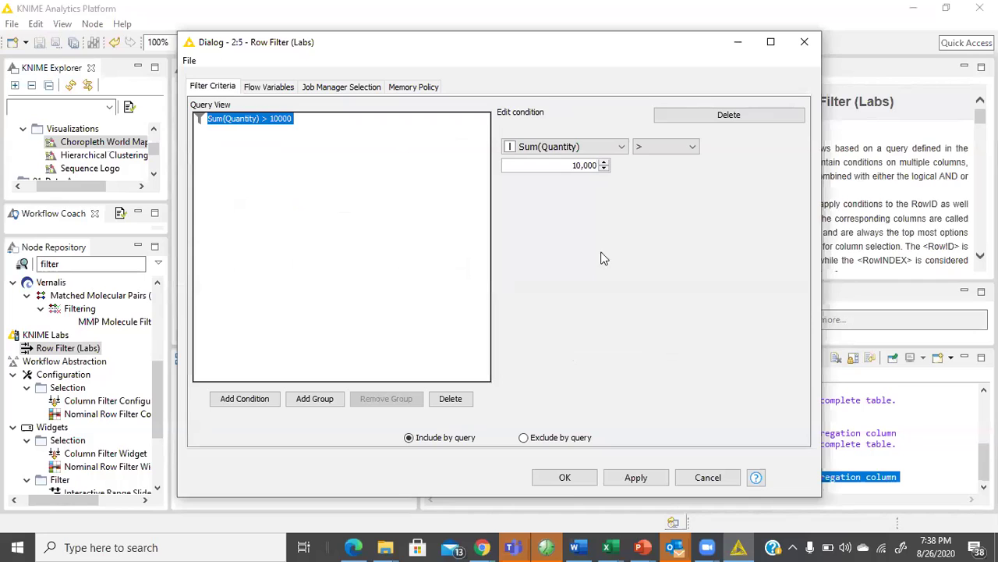
pyautogui.click(565, 477)
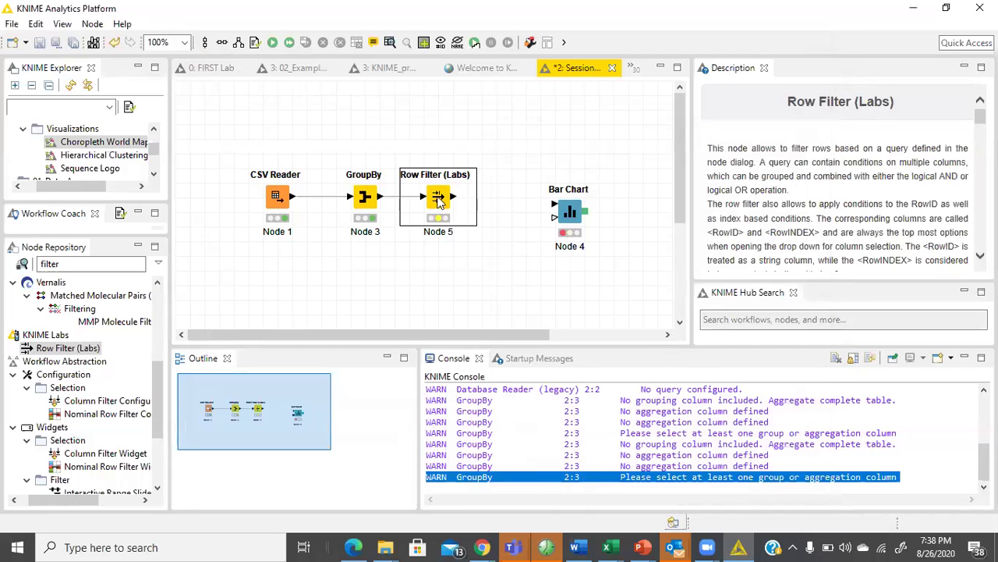
# Execute the Row Filter (Labs) node and open its filtered output table to look through the remaining rows.
pyautogui.rightClick(440, 203)
pyautogui.click(457, 213)
pyautogui.rightClick(438, 199)
pyautogui.click(468, 514)
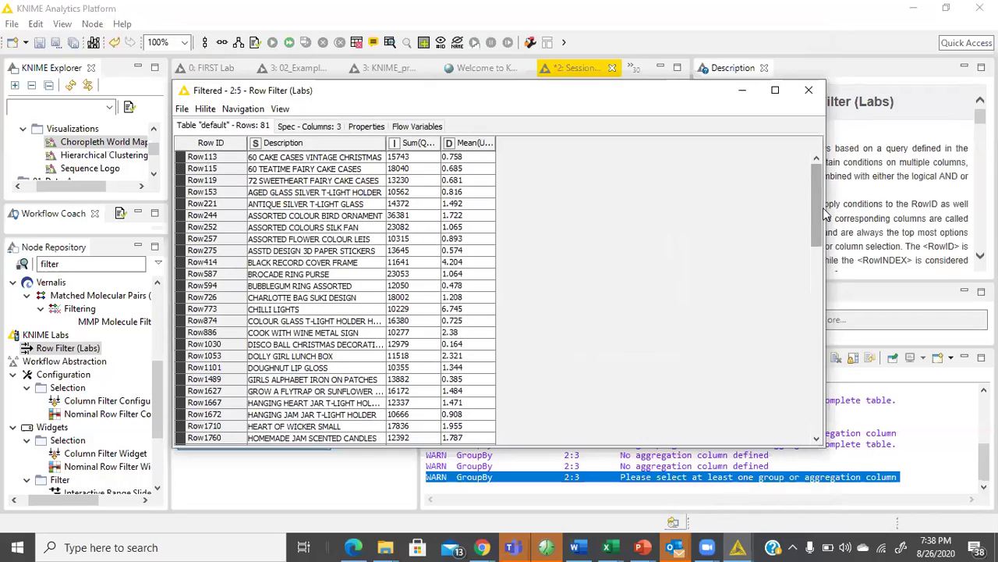
pyautogui.scroll(-6, 806, 382)
pyautogui.scroll(-10, 806, 406)
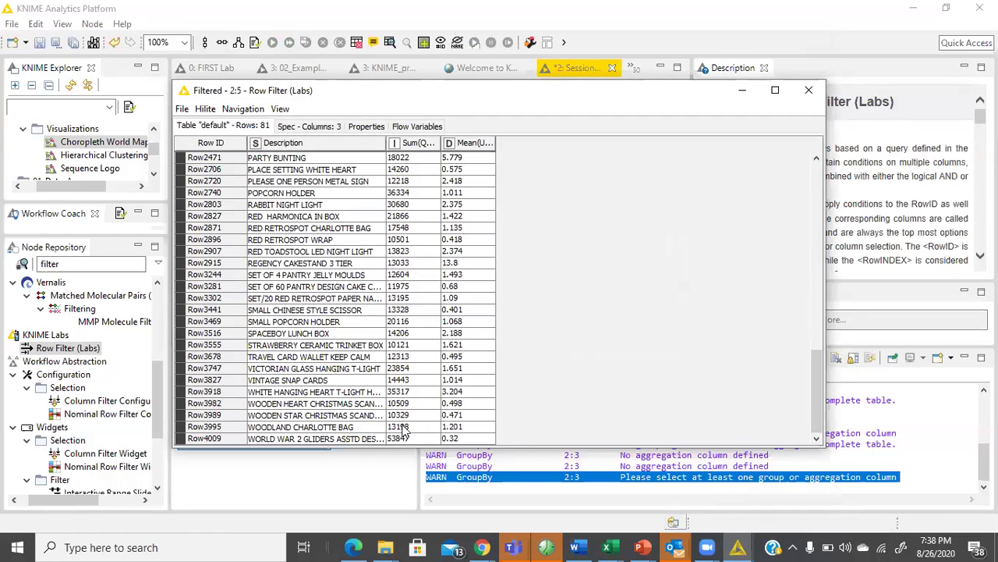
# Sort the filtered table by Sum(Quantity) in descending order, check the lowest quantities, and close the table.
pyautogui.click(408, 429)
pyautogui.scroll(5, 432, 261)
pyautogui.rightClick(413, 144)
pyautogui.click(414, 145)
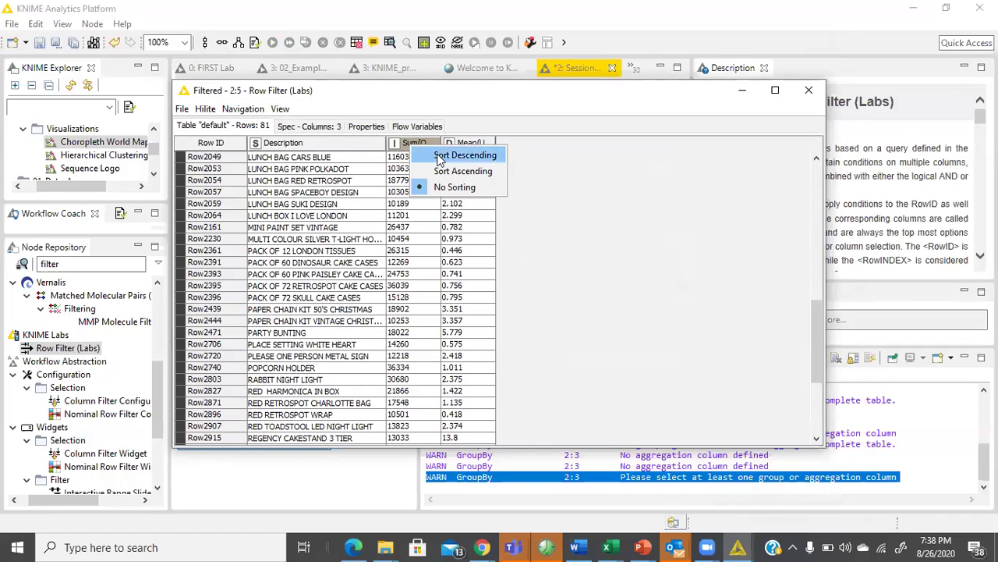
pyautogui.click(458, 155)
pyautogui.scroll(15, 490, 339)
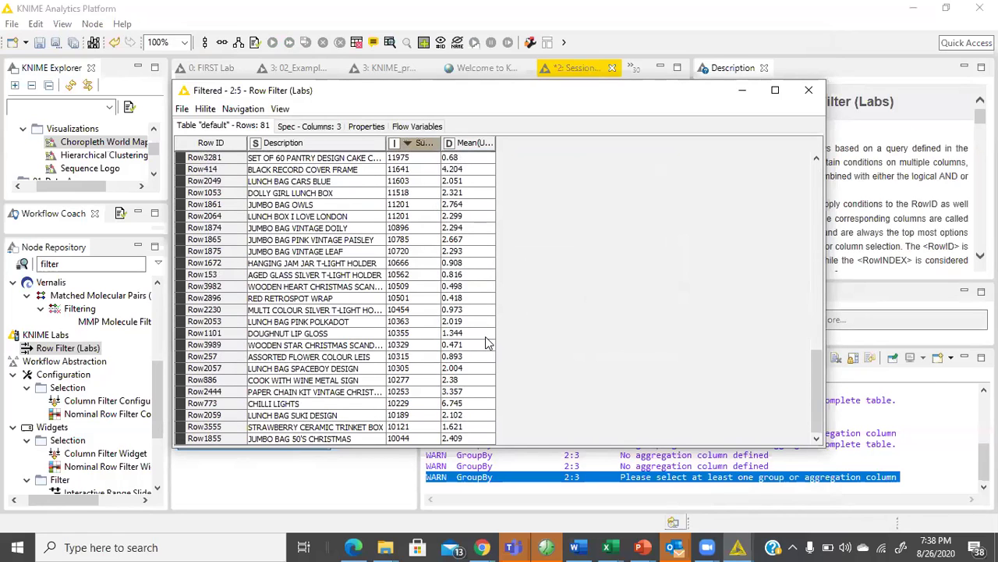
pyautogui.click(808, 90)
# Place the Bar Chart node beside Row Filter (Labs) and connect the filter's output to it, keeping the existing chart settings.
pyautogui.moveTo(566, 221); pyautogui.dragTo(510, 204)
pyautogui.doubleClick(511, 197)
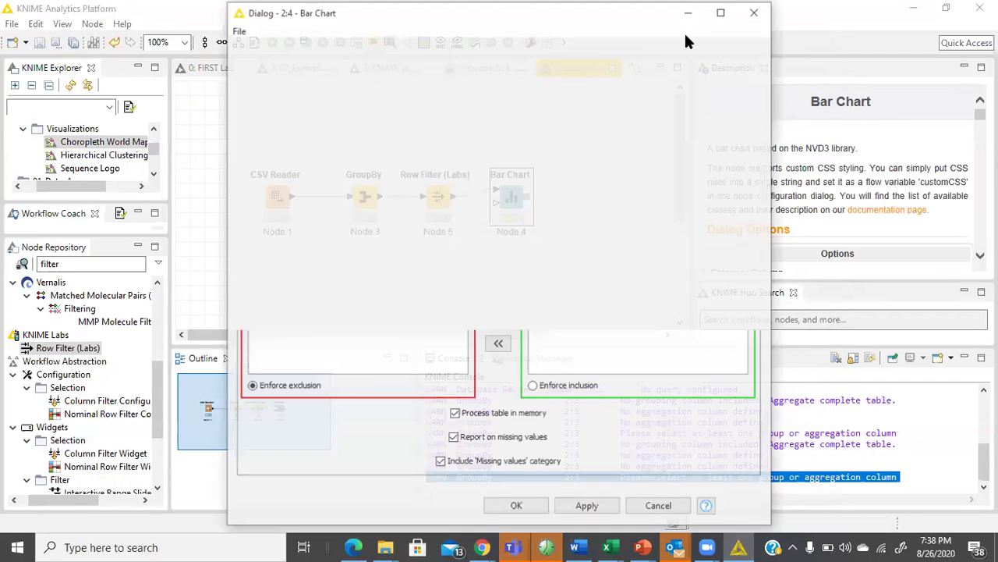
pyautogui.click(760, 11)
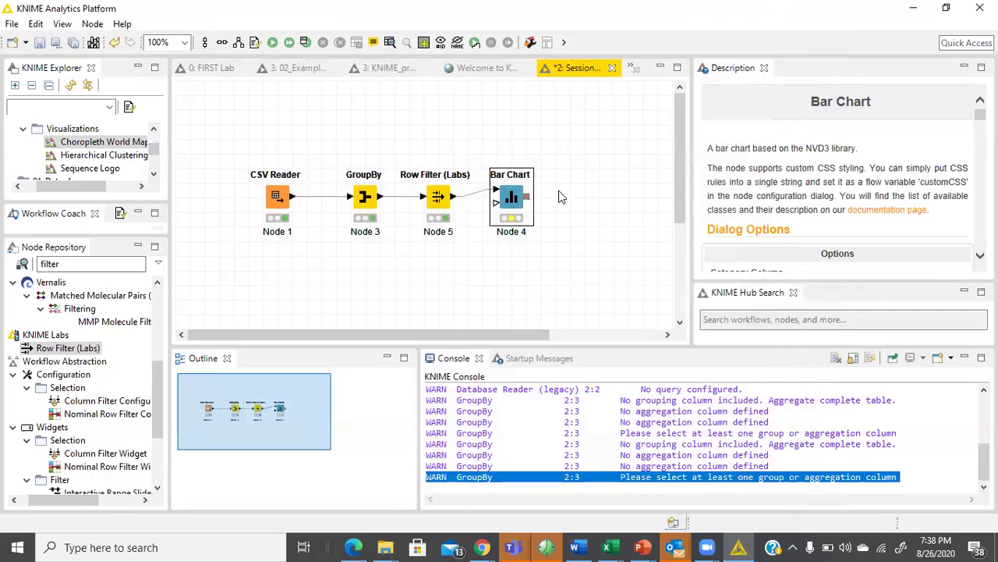
# Execute the Bar Chart node and open its interactive grouped bar chart view to inspect the tallest Mean(UnitPrice) bar.
pyautogui.rightClick(513, 170)
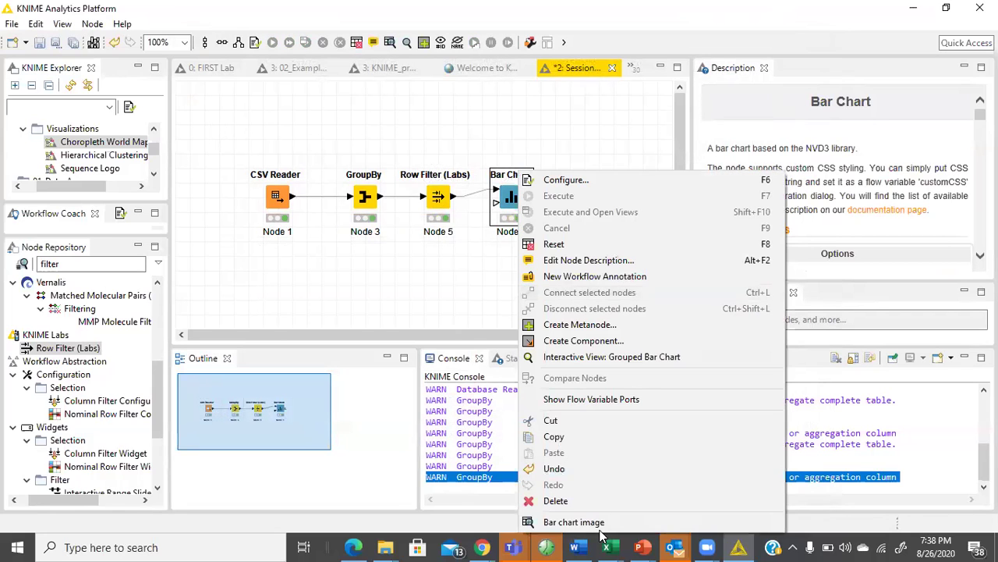
pyautogui.click(593, 355)
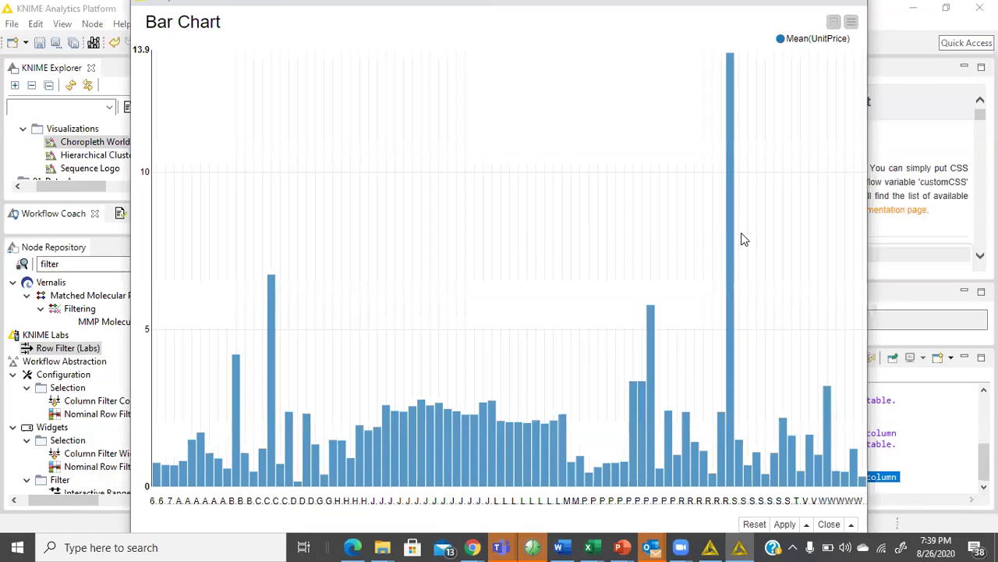
pyautogui.moveTo(733, 234)
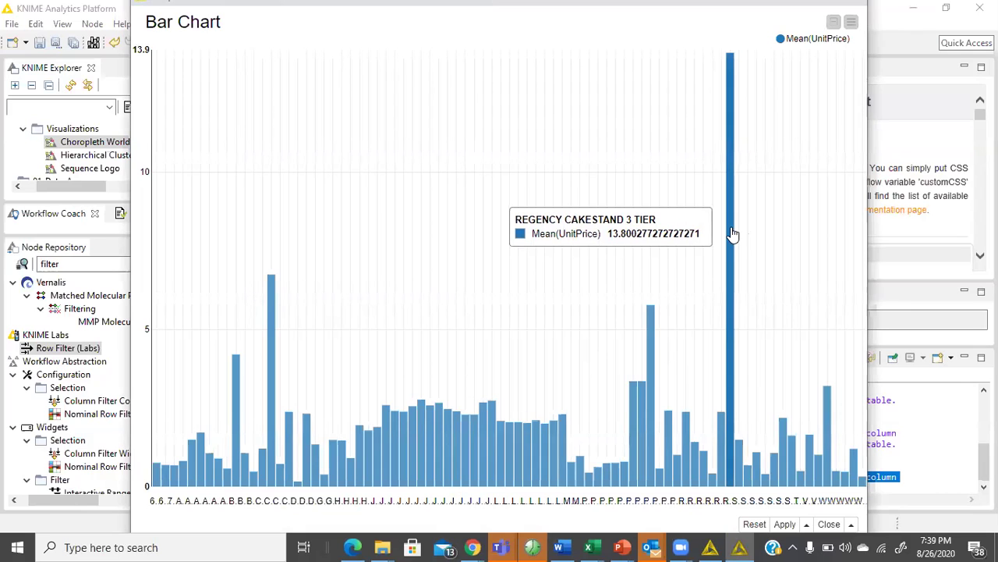
# Close the grouped bar chart view and clear the search term from the node repository.
pyautogui.click(851, 23)
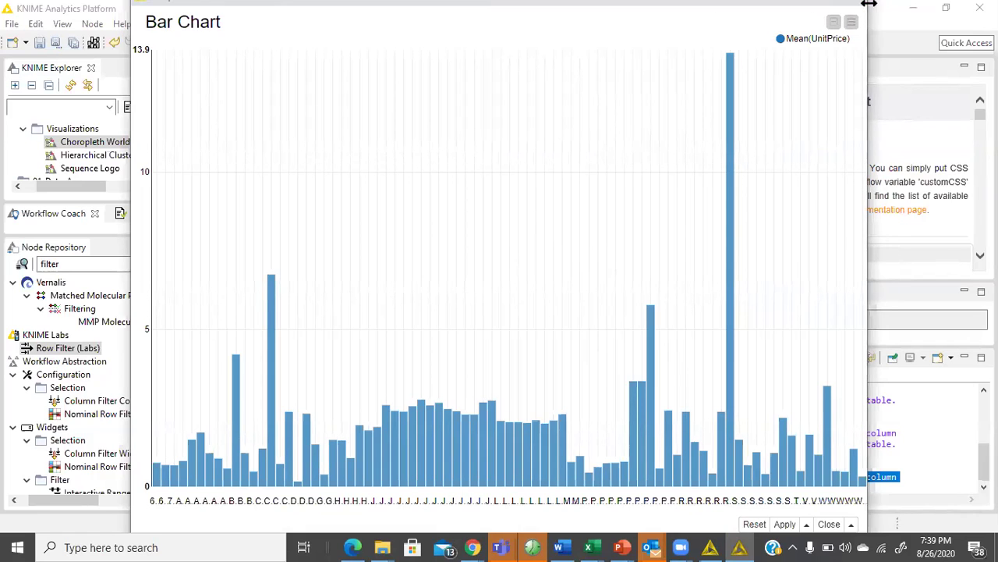
pyautogui.hotkey('alt', 'F4')
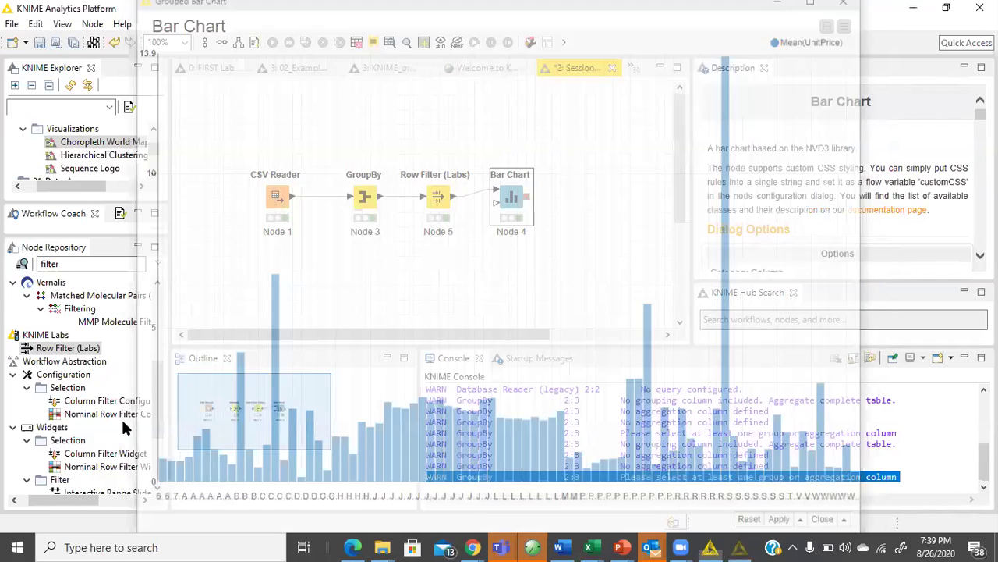
pyautogui.scroll(2, 89, 335)
pyautogui.click(24, 265)
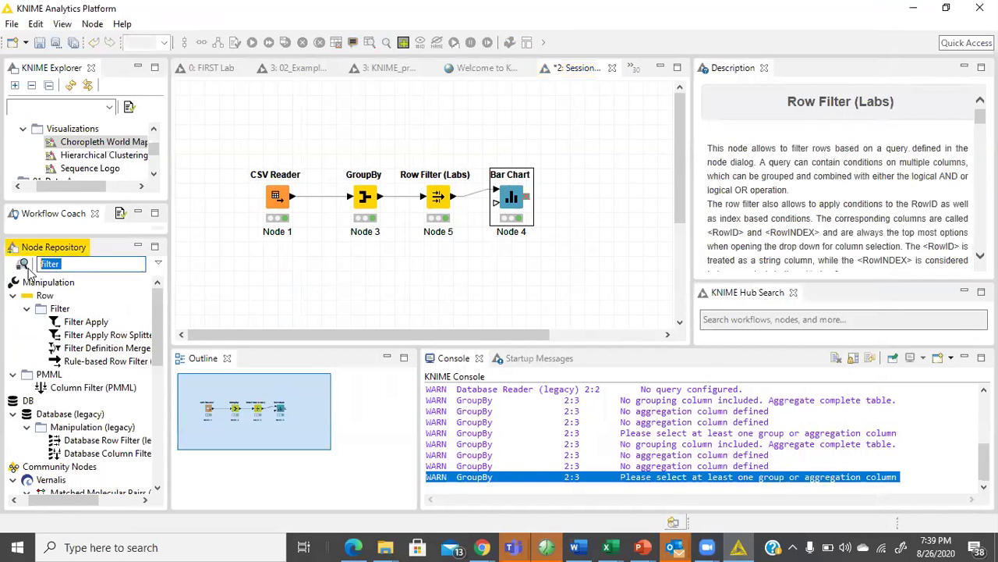
pyautogui.press('BackSpace')
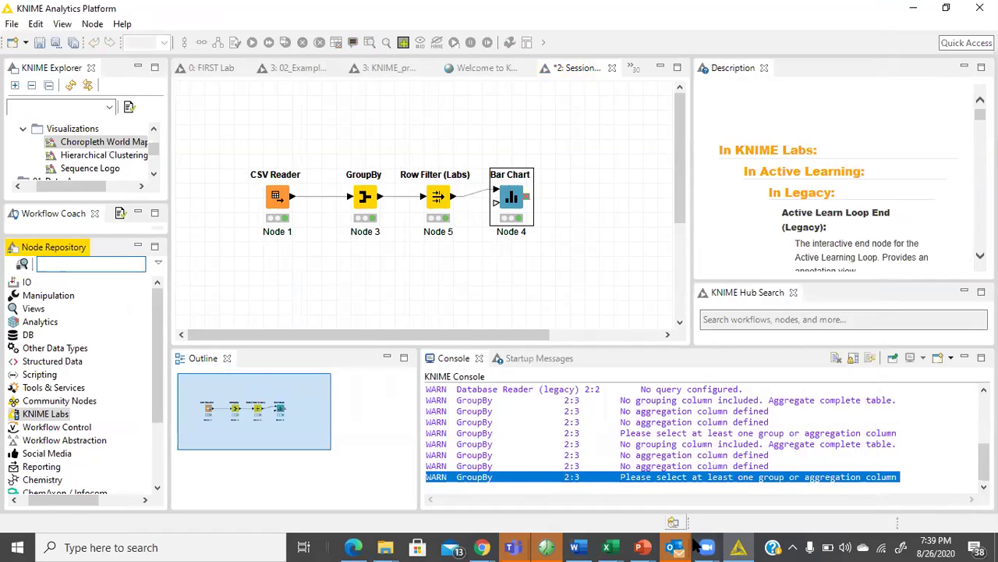
pyautogui.click(695, 544)
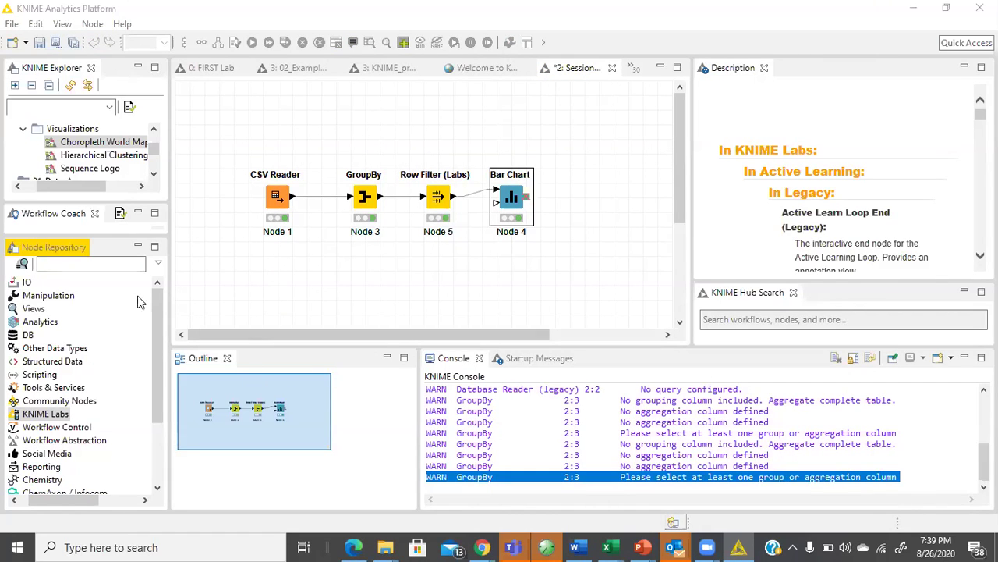
# Add a Pie/Donut Chart node from the JavaScript views below the Bar Chart, fed by the Row Filter (Labs) output.
pyautogui.moveTo(100, 503); pyautogui.dragTo(45, 507)
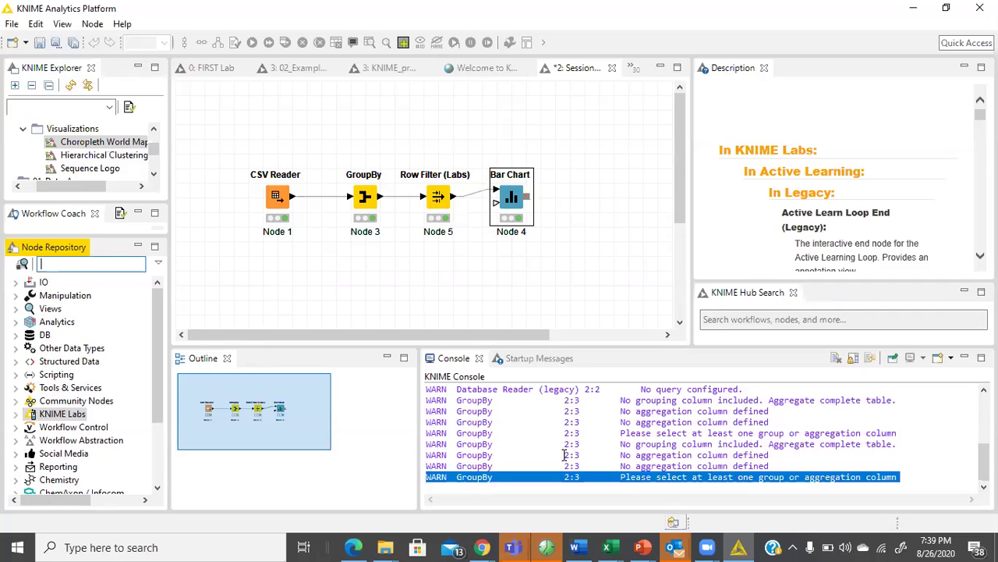
pyautogui.doubleClick(33, 311)
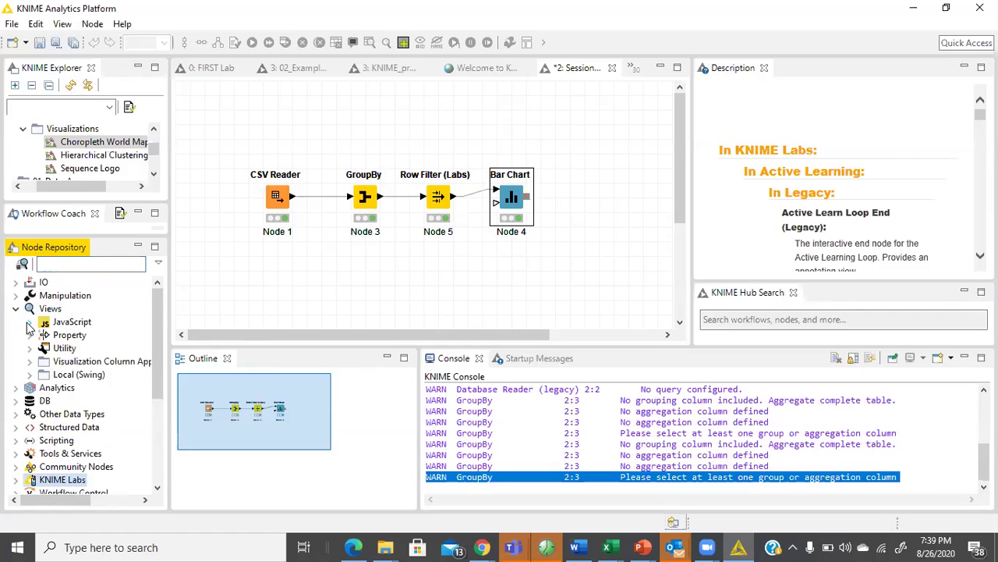
pyautogui.click(29, 322)
pyautogui.moveTo(88, 427); pyautogui.dragTo(519, 281)
# Configure the Pie/Donut Chart with category column Description, aggregation method Sum and frequency column Sum(Quantity).
pyautogui.doubleClick(519, 281)
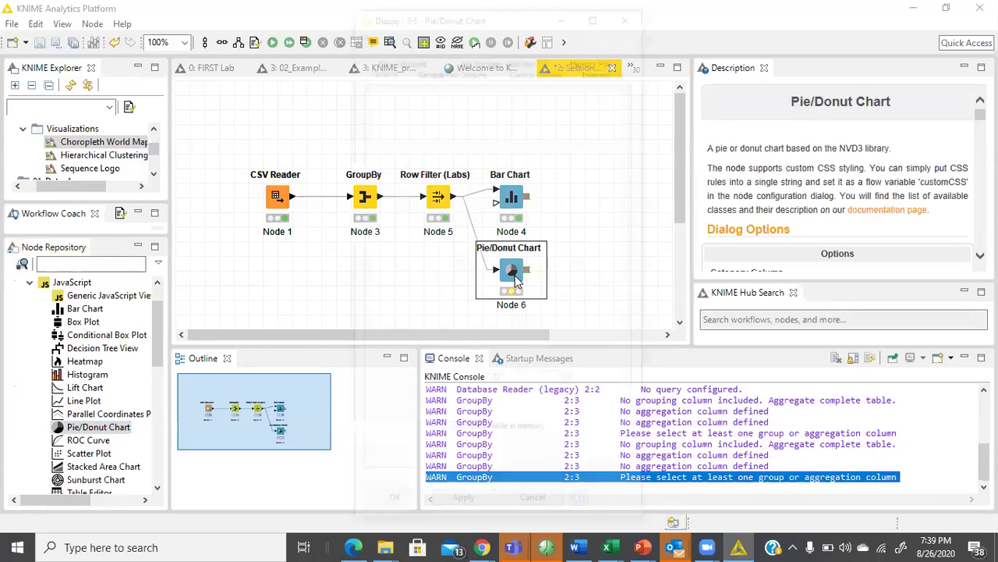
pyautogui.click(543, 160)
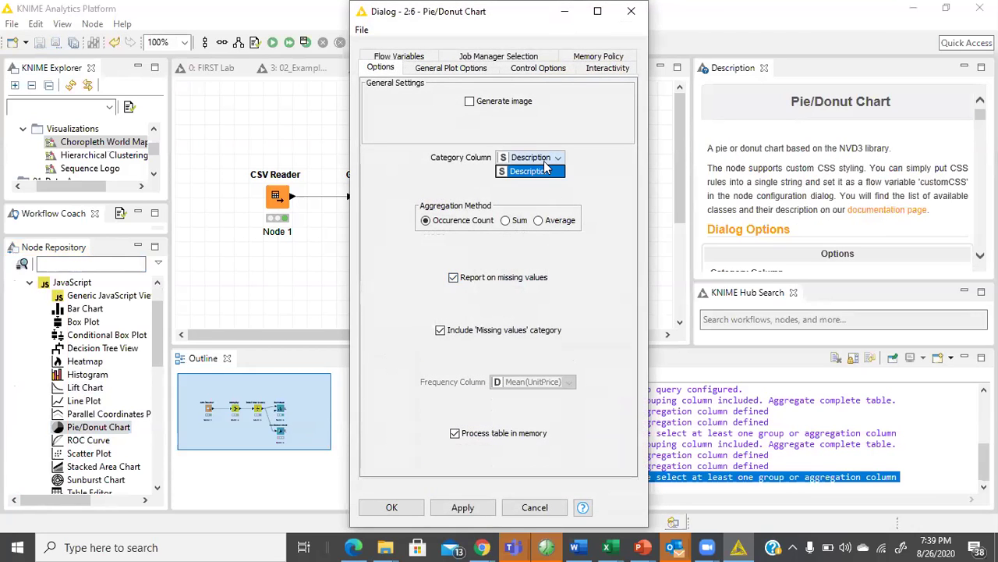
pyautogui.click(545, 162)
pyautogui.click(520, 221)
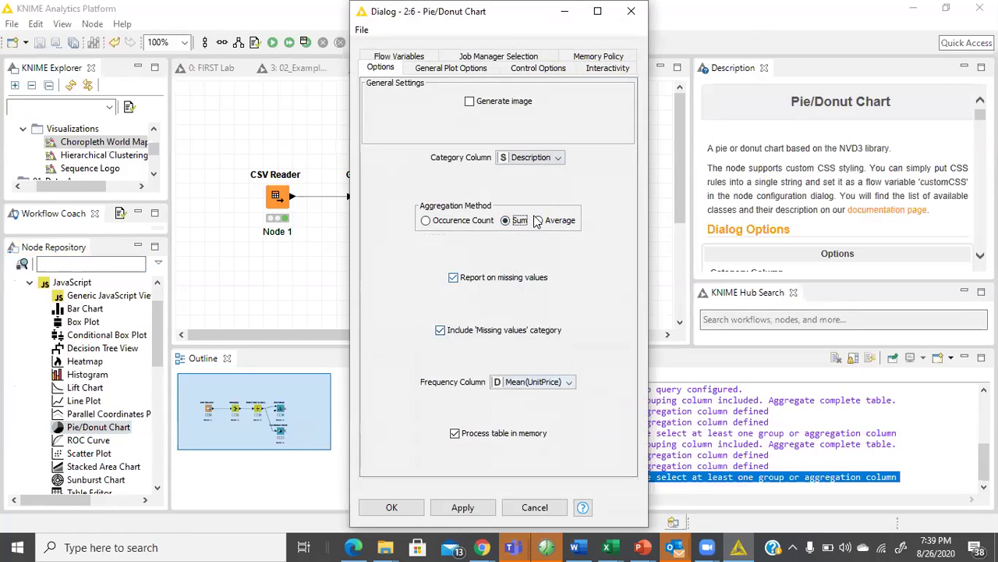
pyautogui.click(552, 390)
pyautogui.click(538, 394)
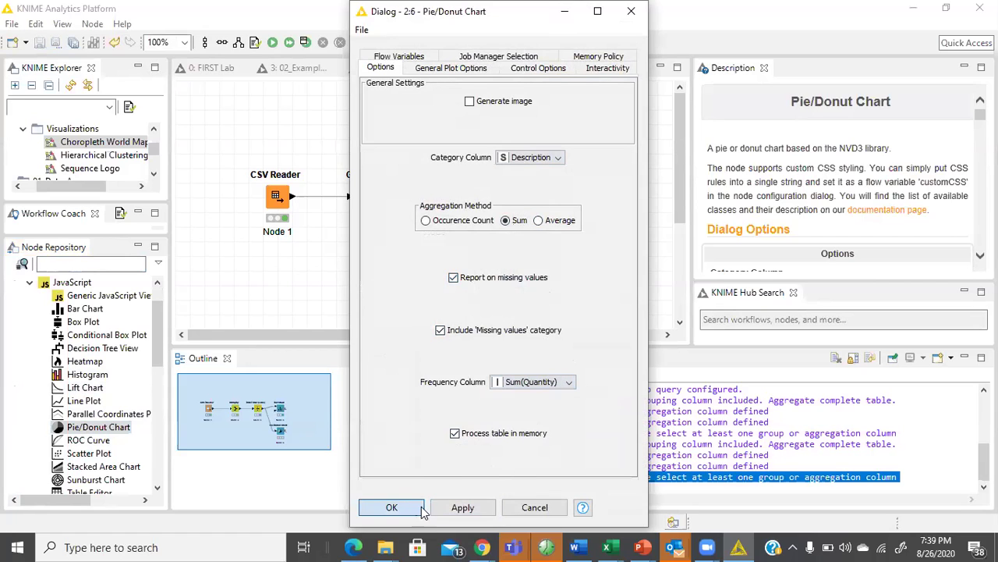
pyautogui.click(391, 507)
# Execute the Pie/Donut Chart node and open its interactive grouped pie chart view.
pyautogui.rightClick(517, 273)
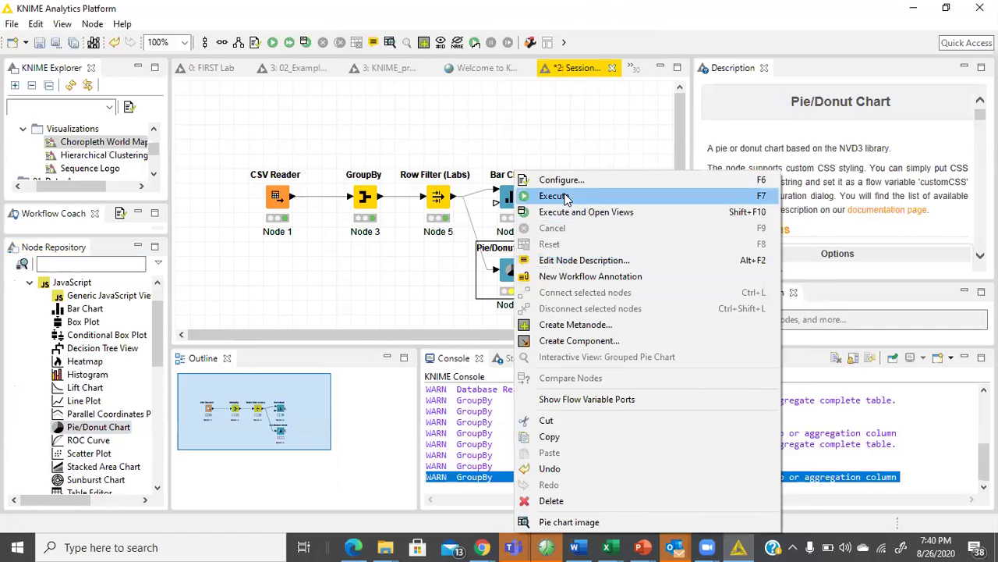
pyautogui.click(554, 195)
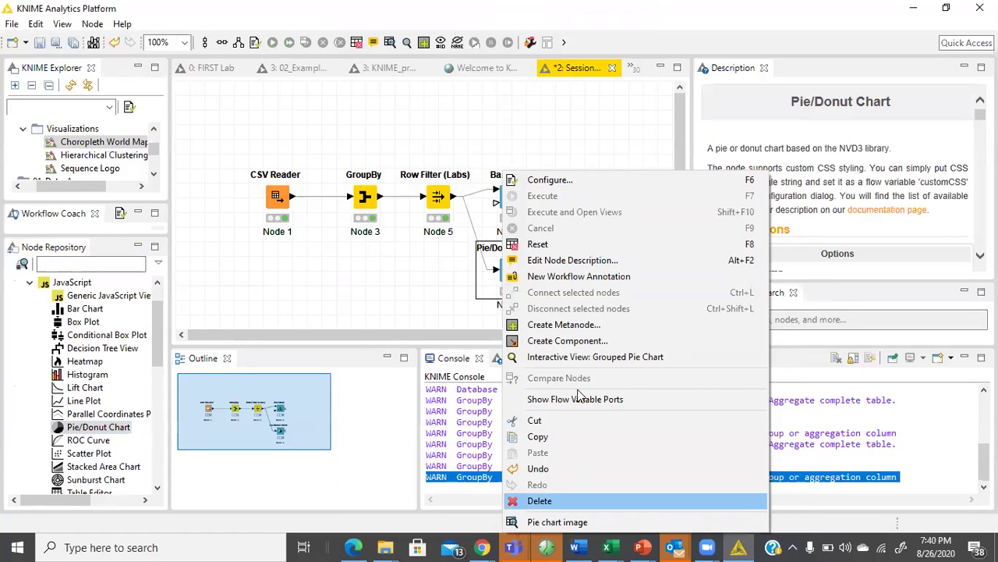
pyautogui.click(569, 355)
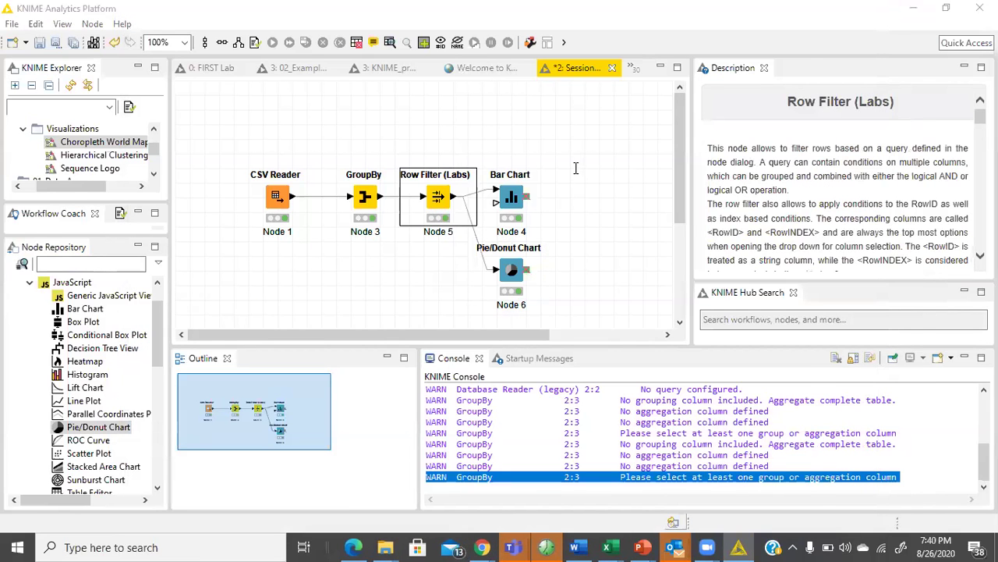
# Change the Row Filter (Labs) condition to keep only rows with Sum(Quantity) greater than 30,000.
pyautogui.press('F6')
pyautogui.doubleClick(581, 166)
pyautogui.click(581, 167)
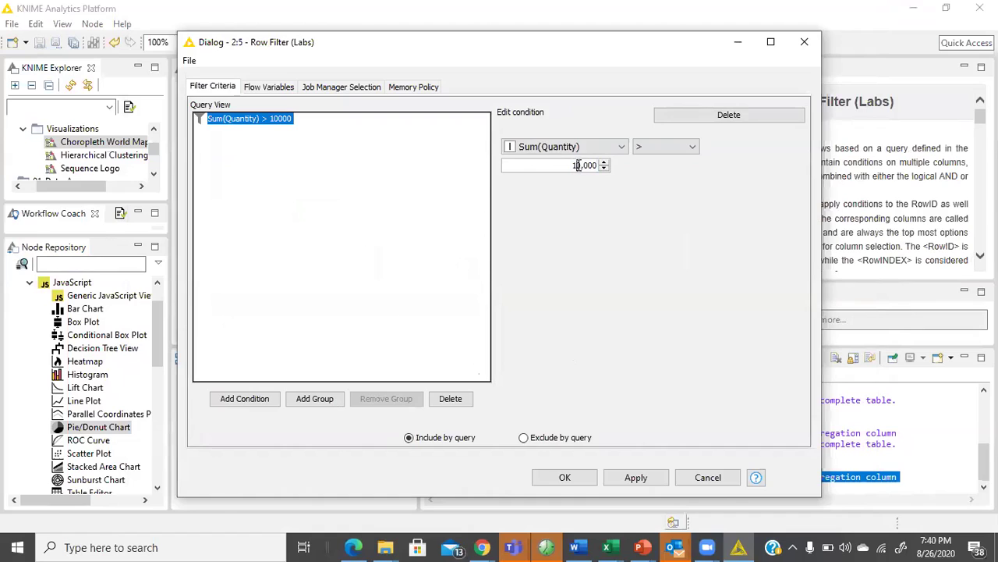
pyautogui.press('BackSpace')
pyautogui.write('3')
pyautogui.click(565, 477)
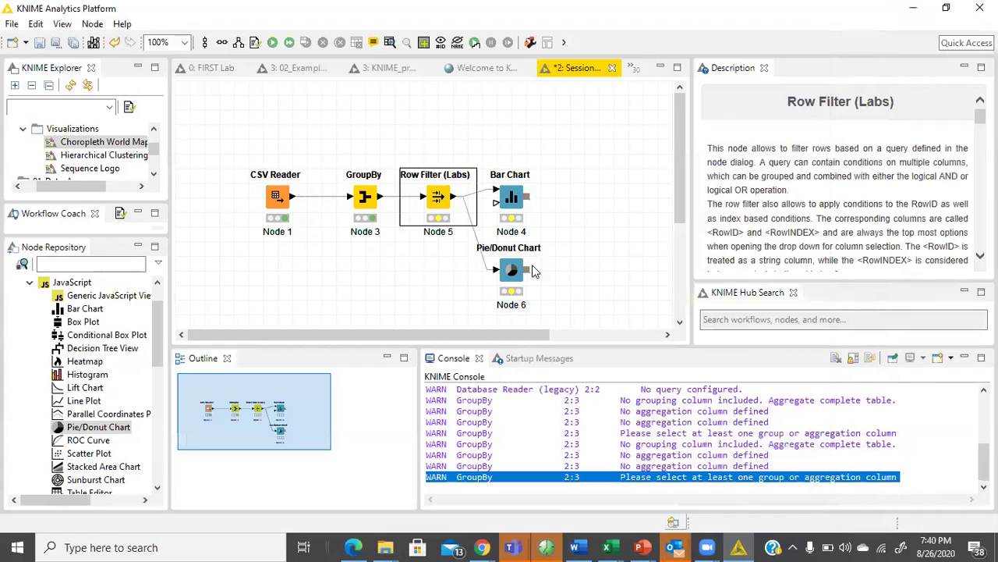
# Move the Bar Chart and Pie/Donut Chart nodes apart and farther from the Row Filter to free space between them.
pyautogui.moveTo(512, 204); pyautogui.dragTo(571, 117)
pyautogui.moveTo(520, 275); pyautogui.dragTo(564, 275)
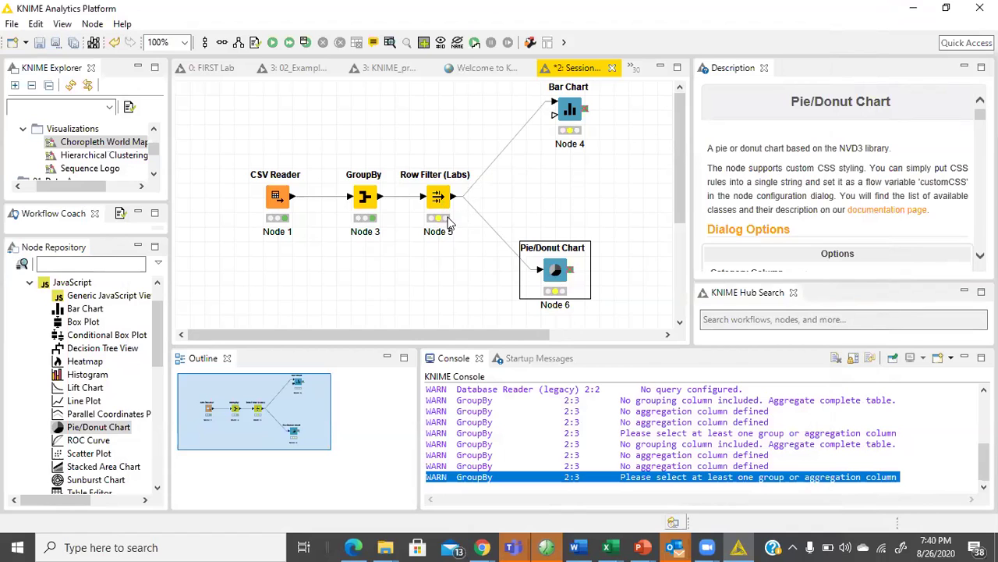
# Execute the Pie/Donut Chart node on the newly filtered data and inspect its interactive pie chart and chart settings.
pyautogui.rightClick(555, 271)
pyautogui.click(599, 194)
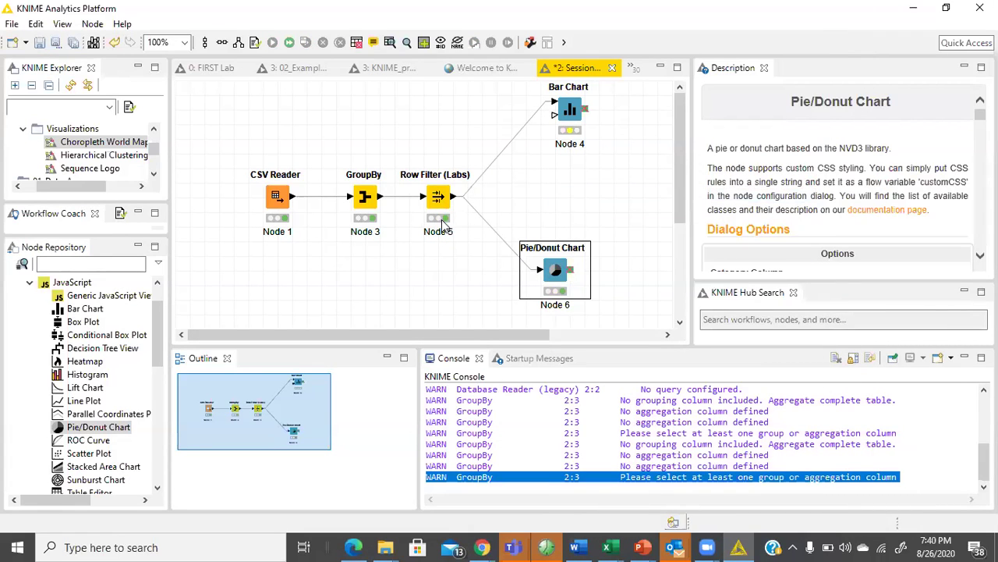
pyautogui.rightClick(557, 281)
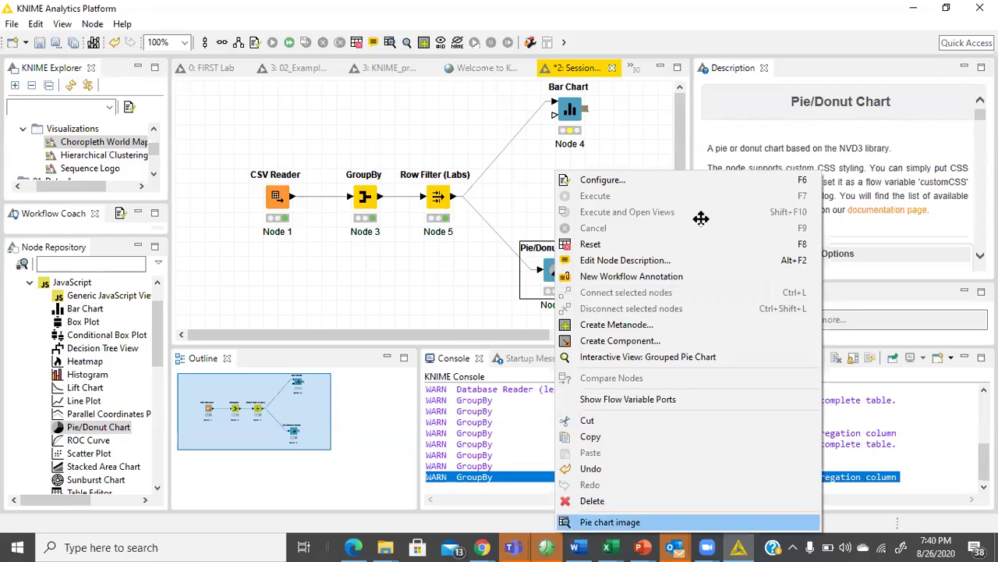
pyautogui.rightClick(554, 279)
pyautogui.click(612, 360)
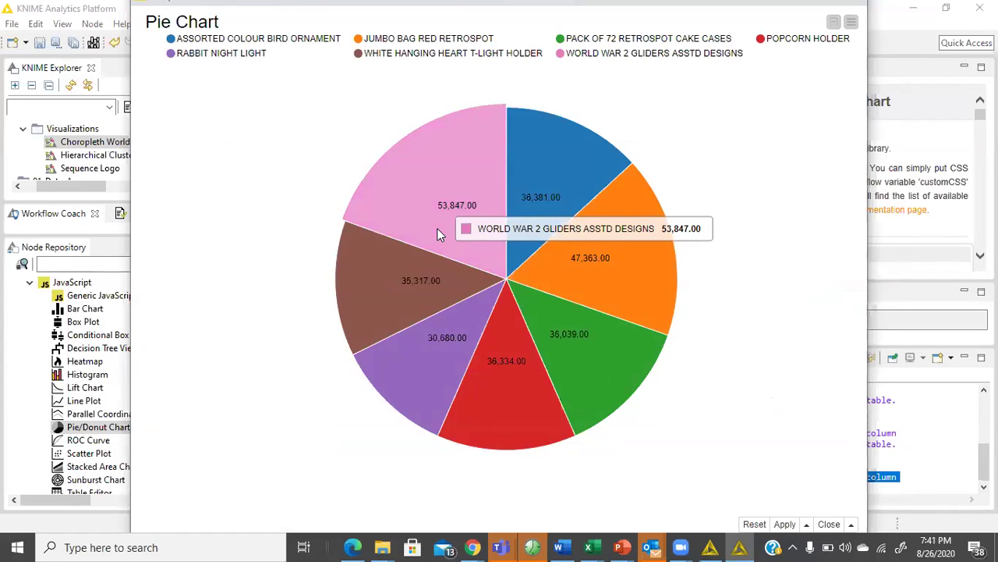
pyautogui.click(851, 22)
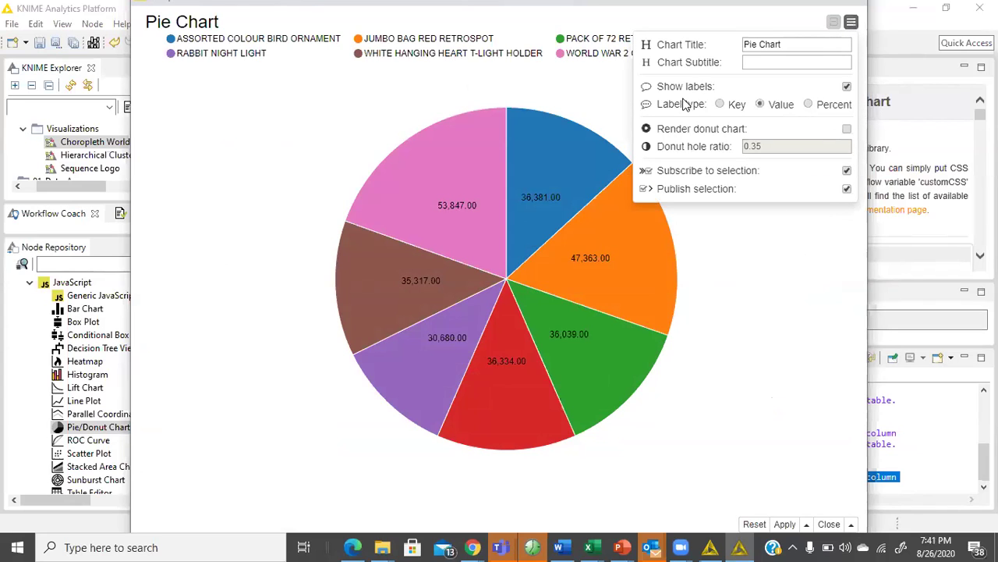
pyautogui.click(858, 6)
# Examine the visualization nodes available in the JavaScript and Local (Swing) categories of the node repository.
pyautogui.scroll(-2, 97, 452)
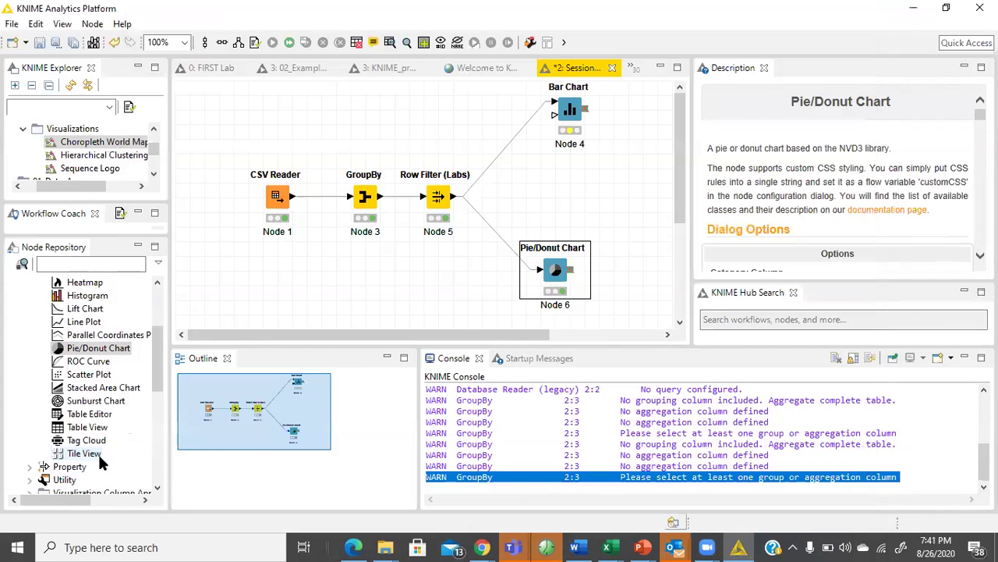
pyautogui.scroll(3, 119, 460)
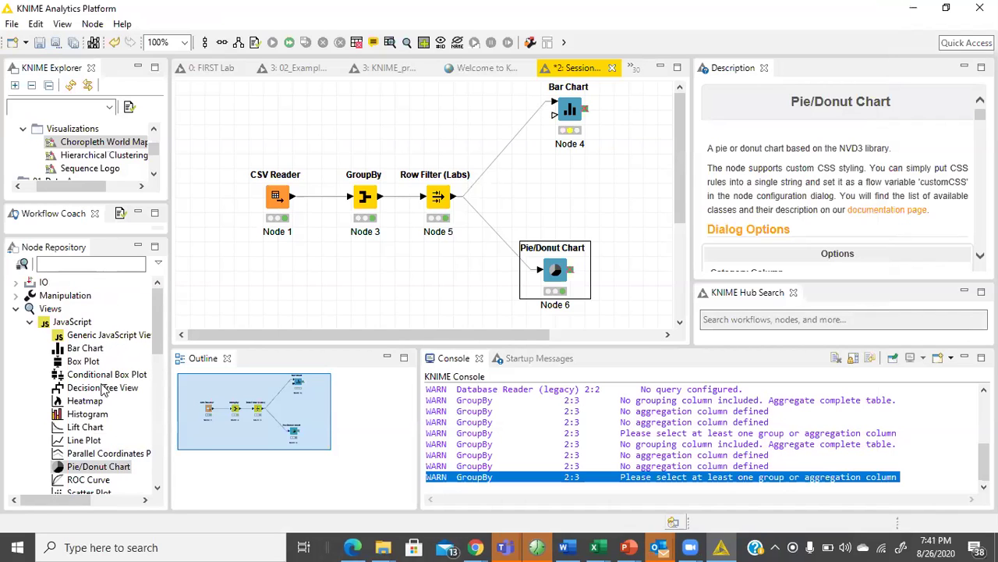
pyautogui.click(30, 321)
pyautogui.click(30, 361)
pyautogui.click(30, 361)
pyautogui.click(30, 374)
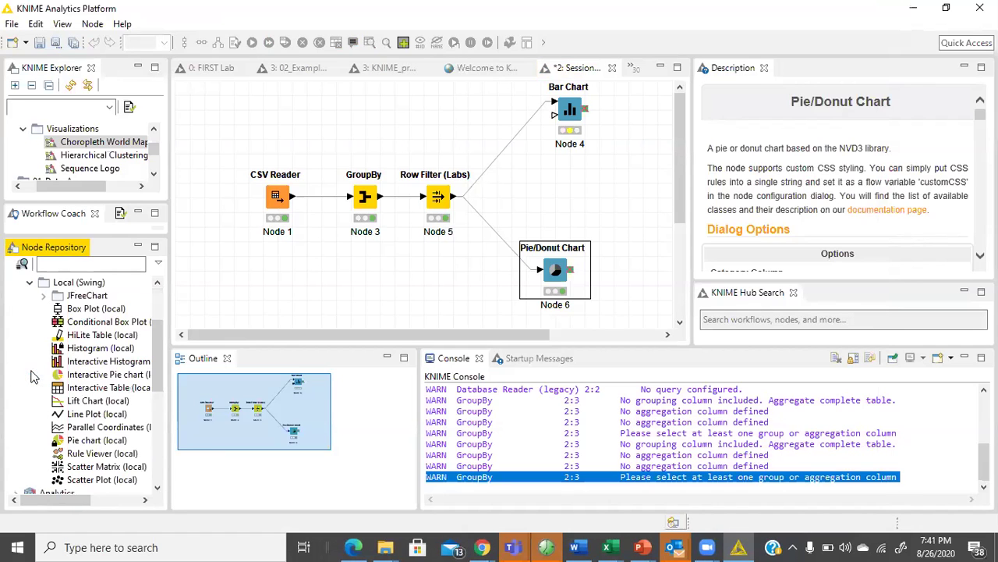
pyautogui.moveTo(83, 504); pyautogui.dragTo(90, 507)
pyautogui.scroll(-1, 32, 468)
pyautogui.scroll(3, 27, 421)
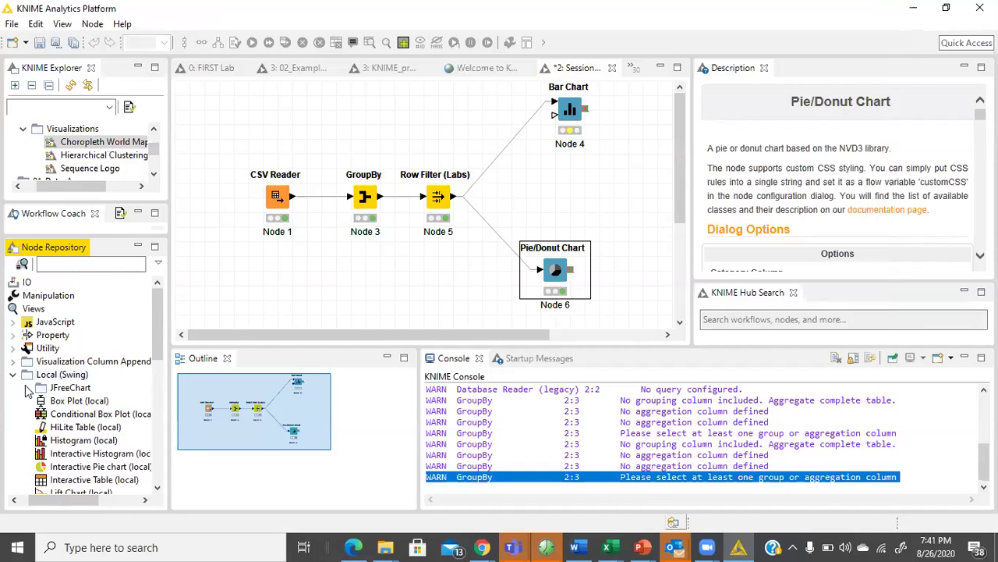
pyautogui.click(29, 388)
pyautogui.click(26, 362)
pyautogui.click(13, 349)
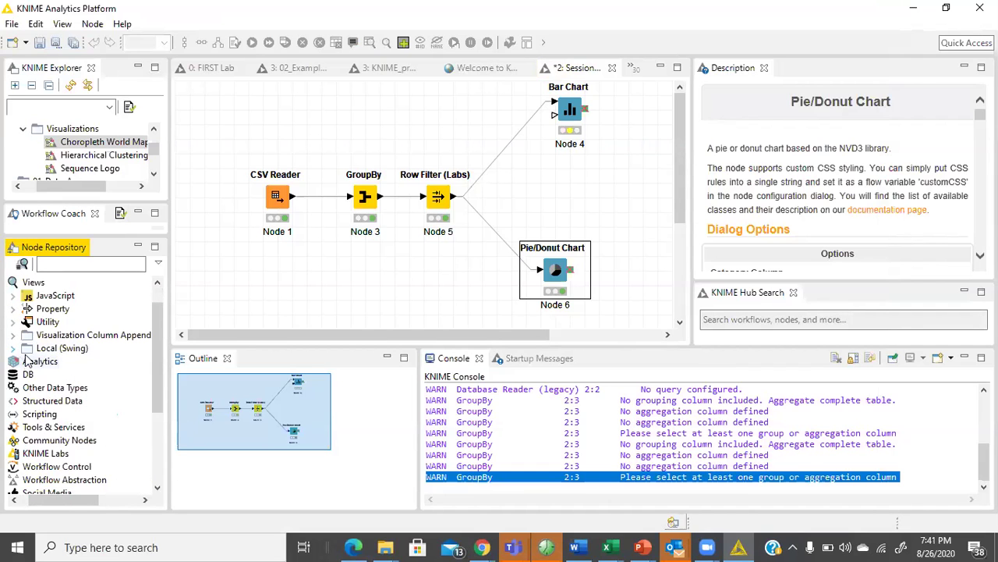
# Add a JavaScript Scatter Plot node between the two chart nodes and connect the Row Filter (Labs) output to it.
pyautogui.click(13, 296)
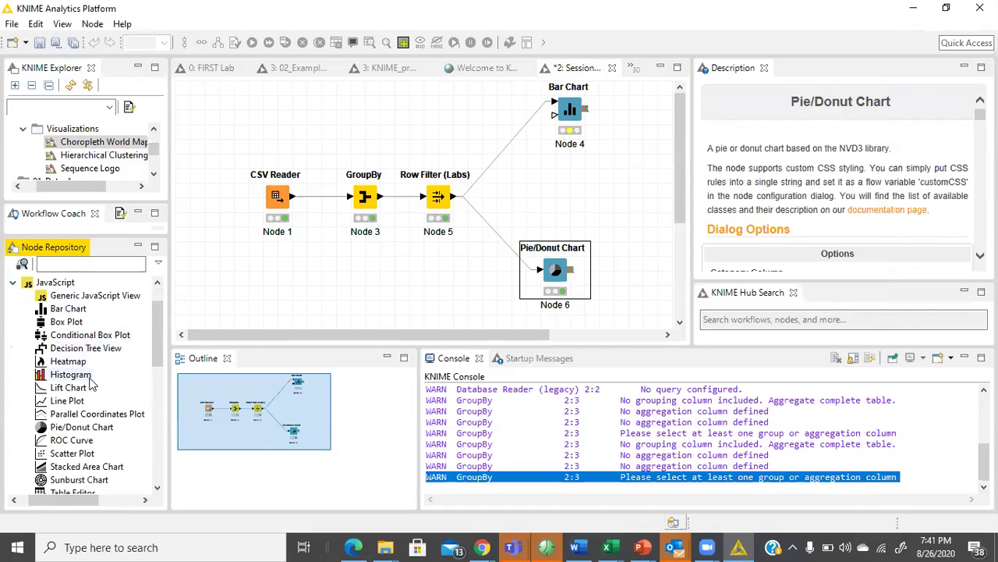
pyautogui.moveTo(88, 456); pyautogui.dragTo(583, 197)
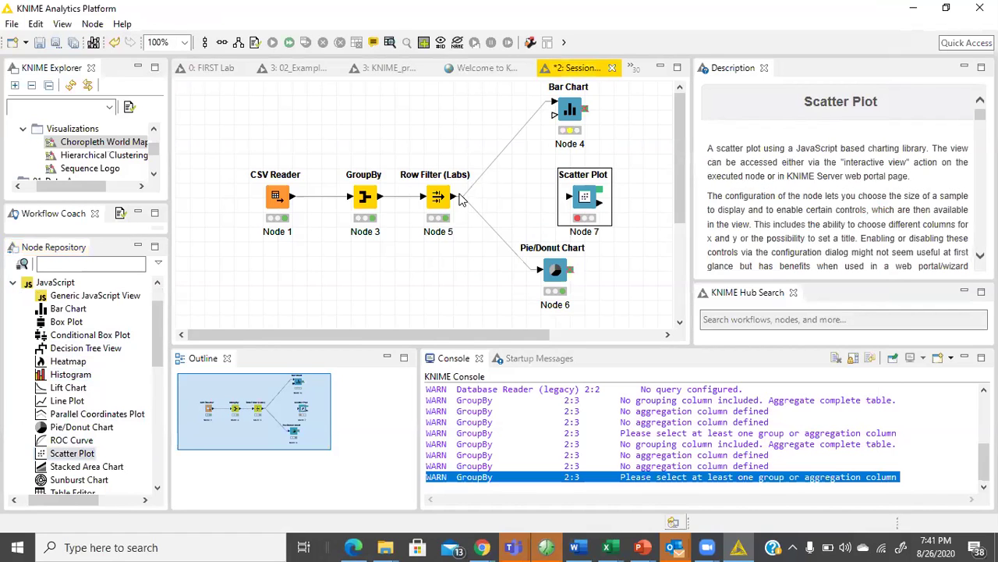
pyautogui.moveTo(459, 196); pyautogui.dragTo(586, 201)
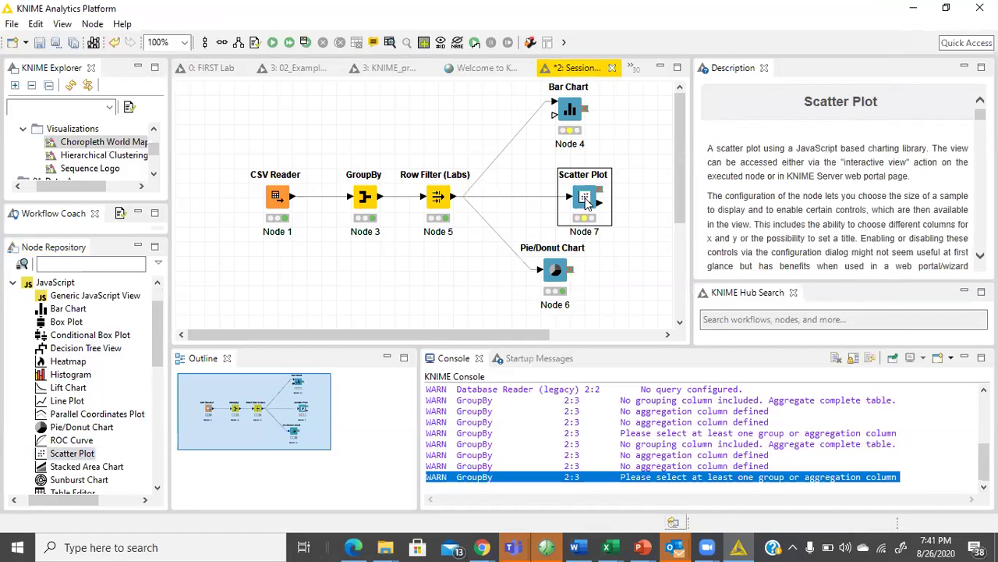
# Configure the Scatter Plot to use Mean(UnitPrice) as the x-axis column.
pyautogui.doubleClick(587, 200)
pyautogui.click(491, 278)
pyautogui.click(492, 278)
pyautogui.click(492, 278)
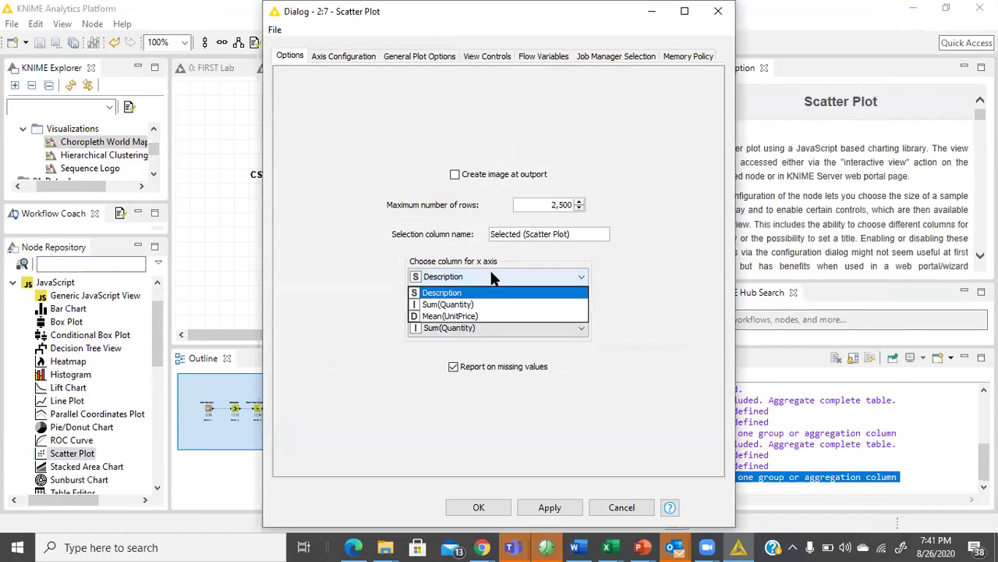
pyautogui.click(504, 316)
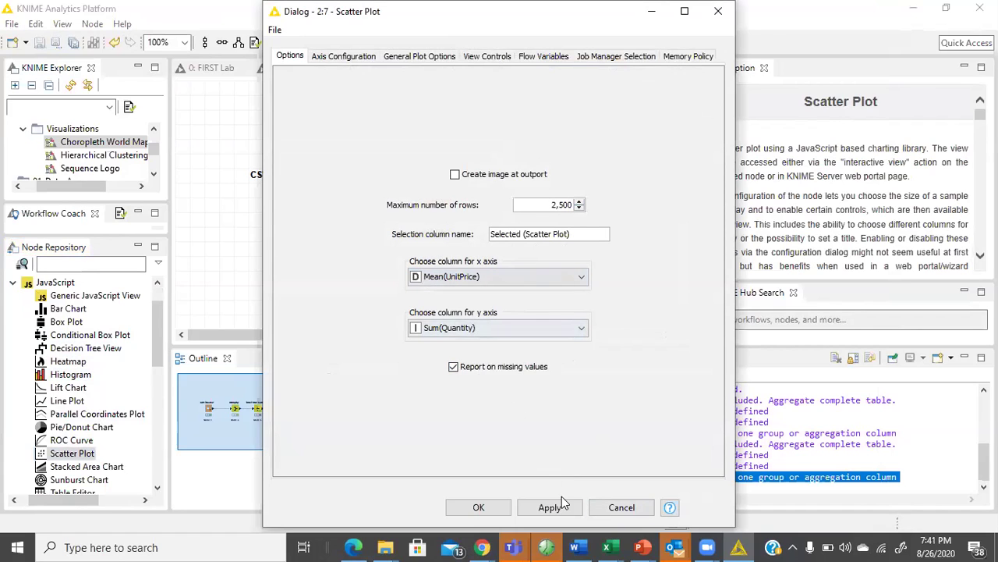
pyautogui.click(503, 507)
# Execute the Scatter Plot node, then open its interactive view and the chart settings.
pyautogui.rightClick(585, 156)
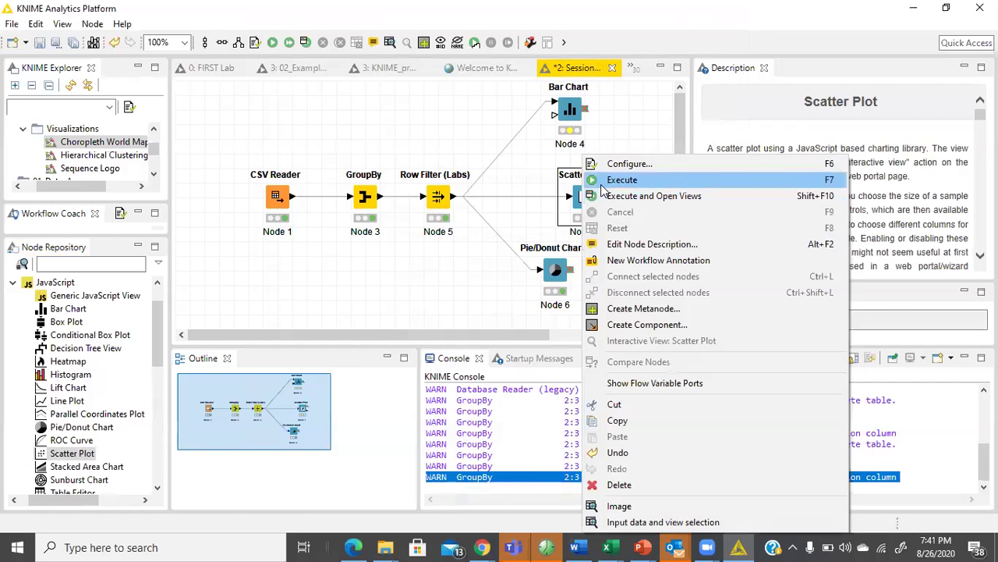
pyautogui.click(607, 180)
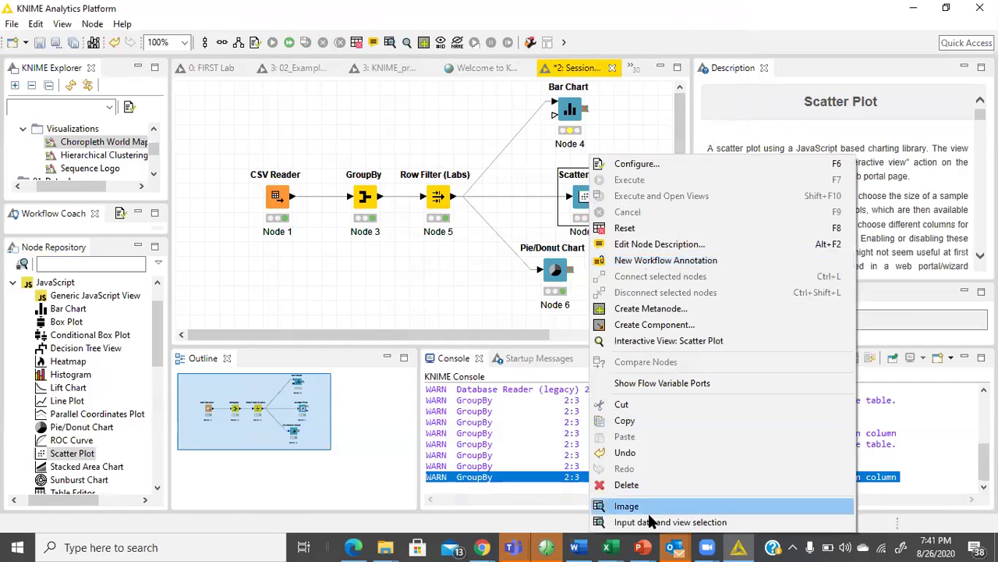
pyautogui.click(565, 270)
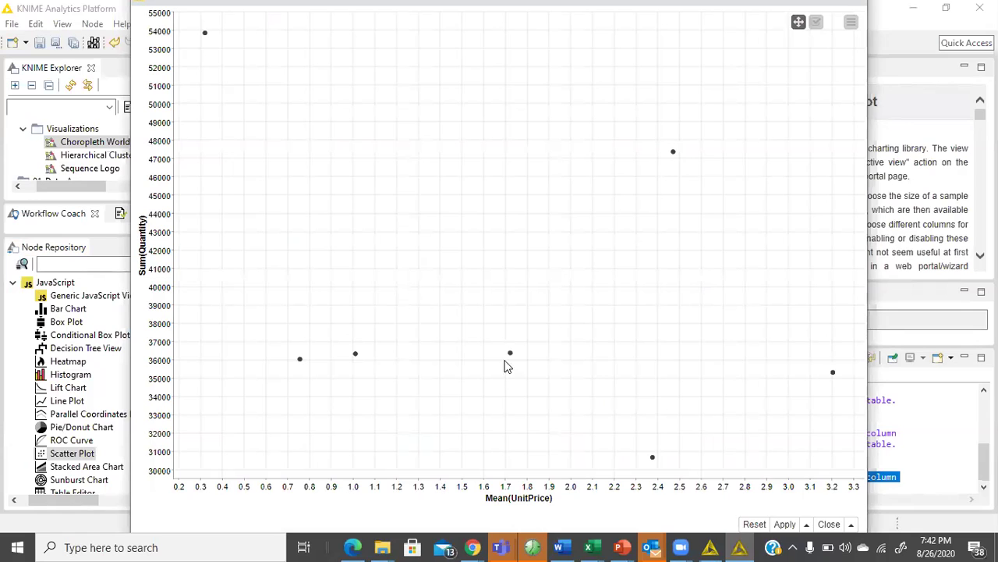
pyautogui.click(852, 24)
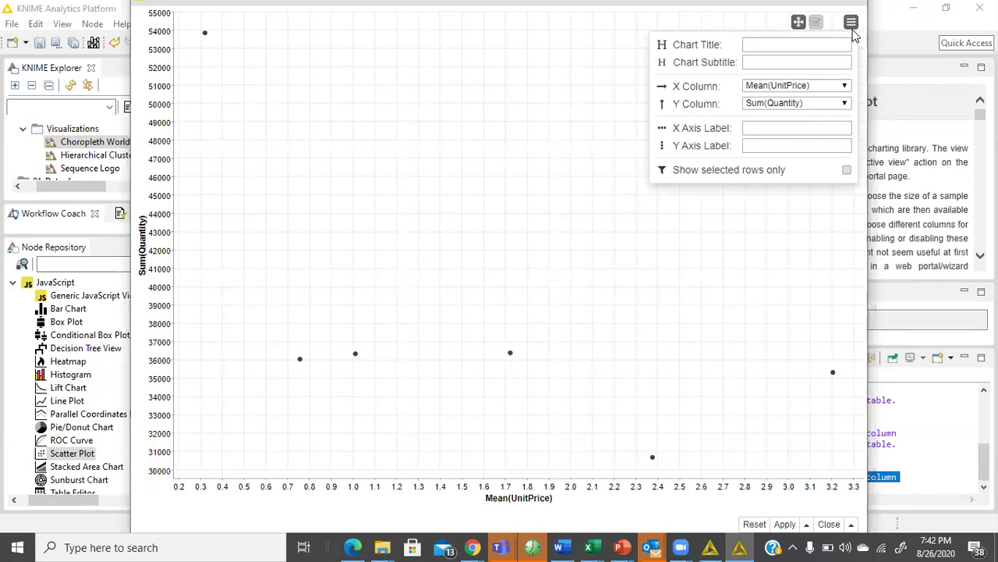
# Inspect the scatter plot in an enlarged view and review the node's axis column settings, closing both without changes.
pyautogui.click(749, 86)
pyautogui.click(818, 44)
pyautogui.doubleClick(312, 3)
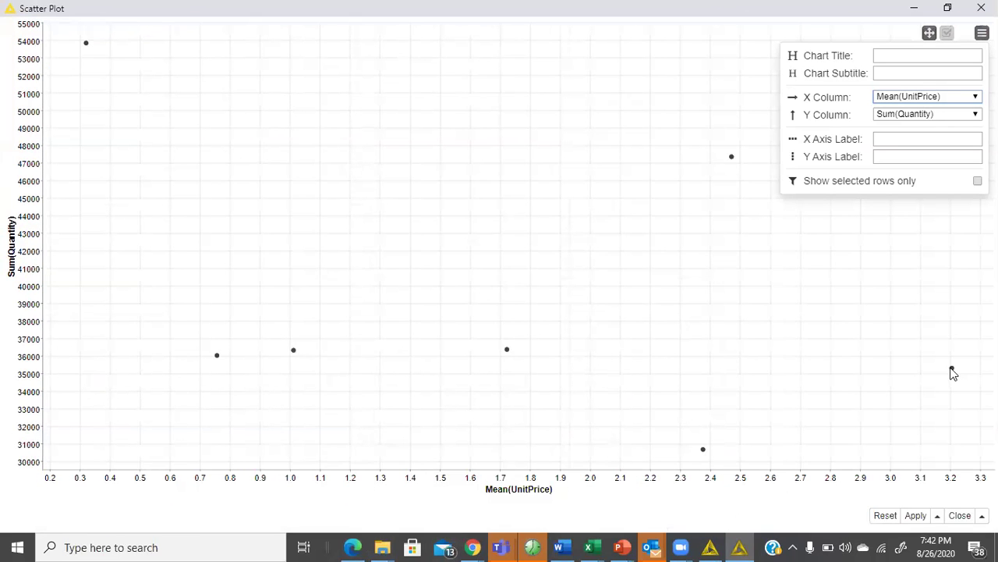
pyautogui.click(981, 7)
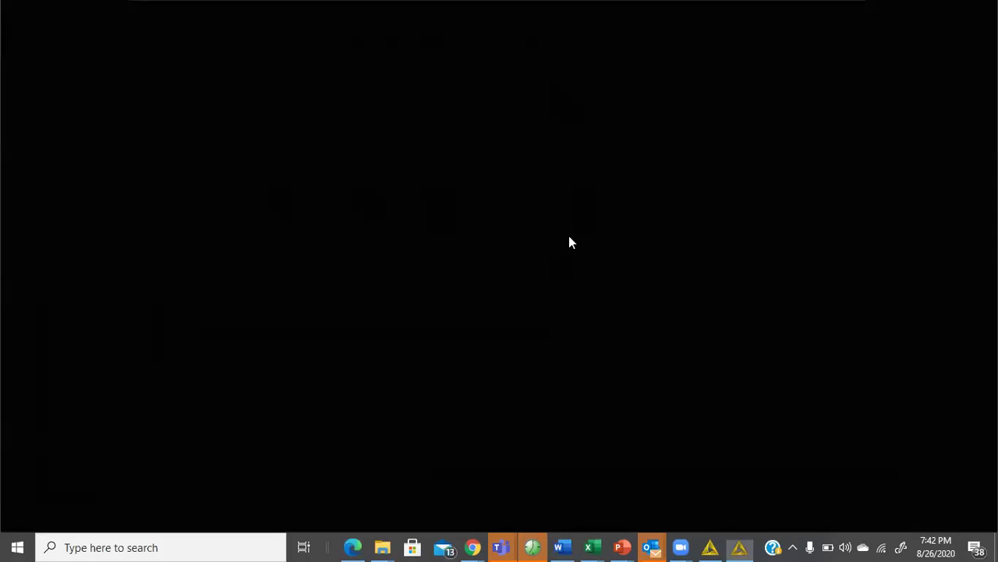
pyautogui.doubleClick(581, 201)
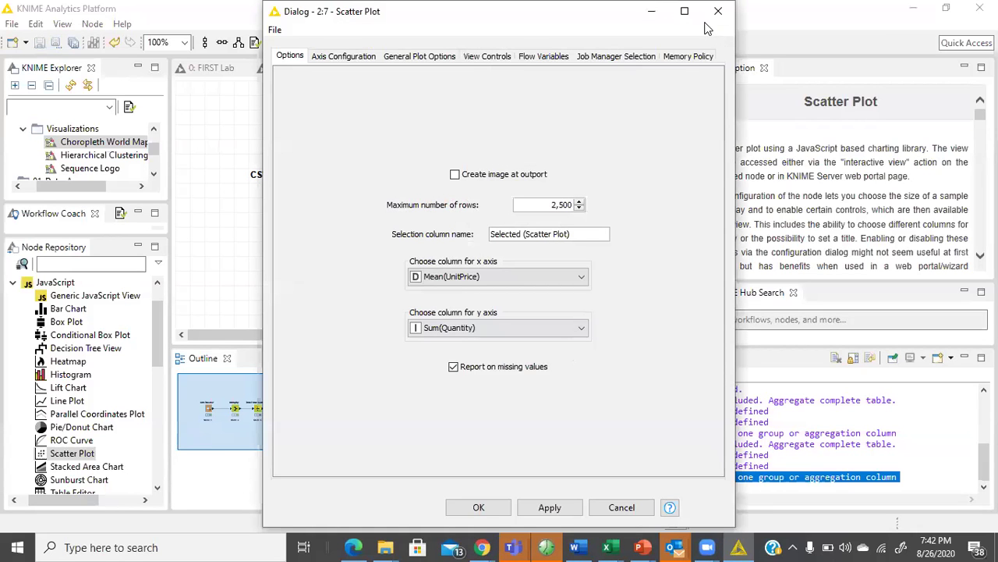
pyautogui.click(712, 16)
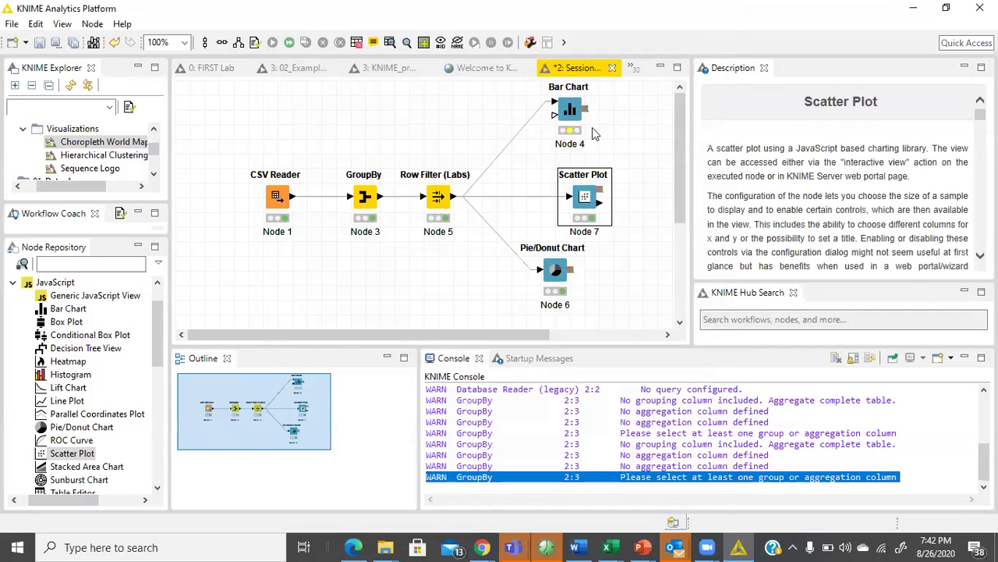
# Enlarge the workflow editor area by moving its border with the Outline and Console panes.
pyautogui.moveTo(628, 348); pyautogui.dragTo(628, 347)
pyautogui.moveTo(618, 398); pyautogui.dragTo(618, 447)
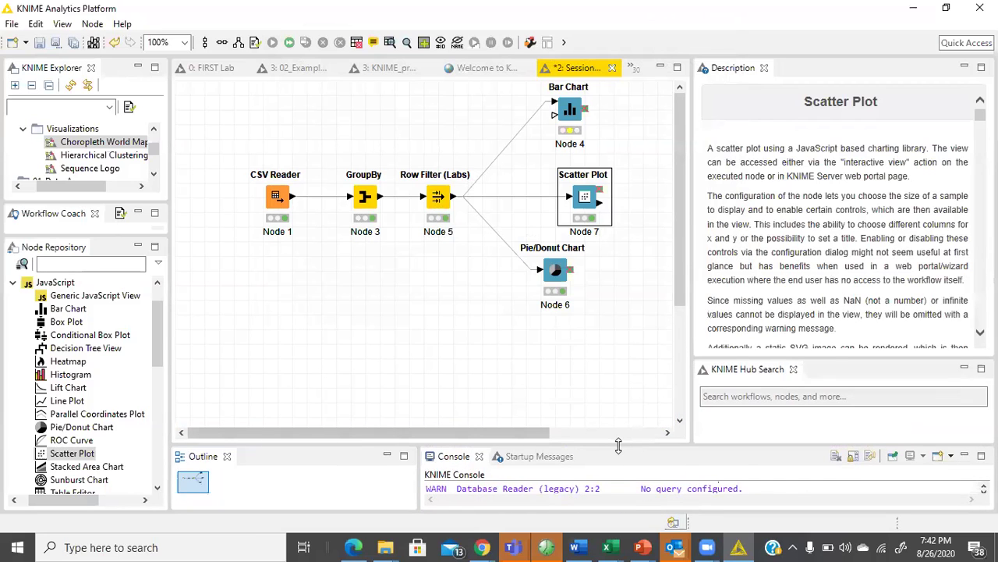
pyautogui.moveTo(619, 446); pyautogui.dragTo(620, 385)
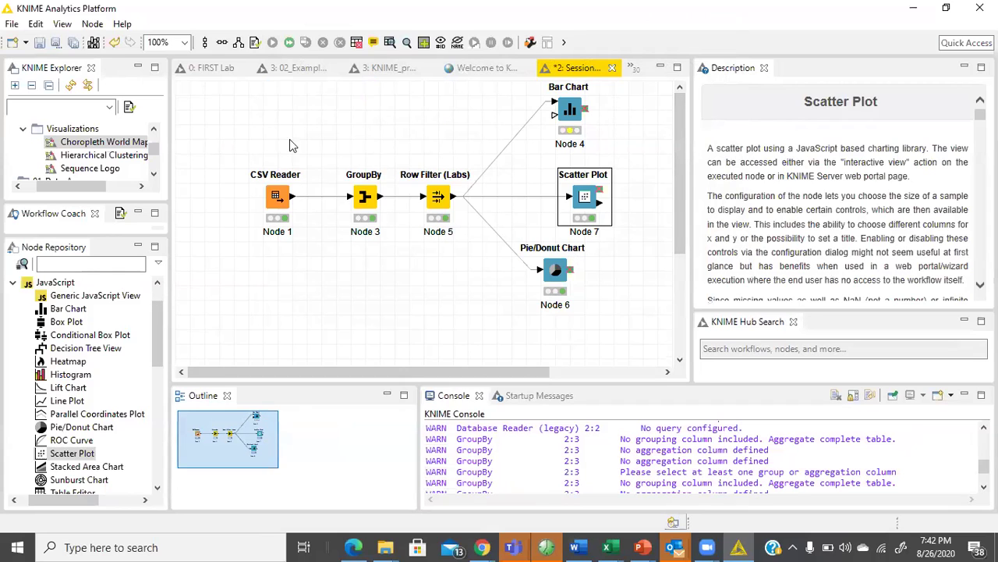
# Open the Install KNIME Extensions dialog and enlarge its window.
pyautogui.click(92, 25)
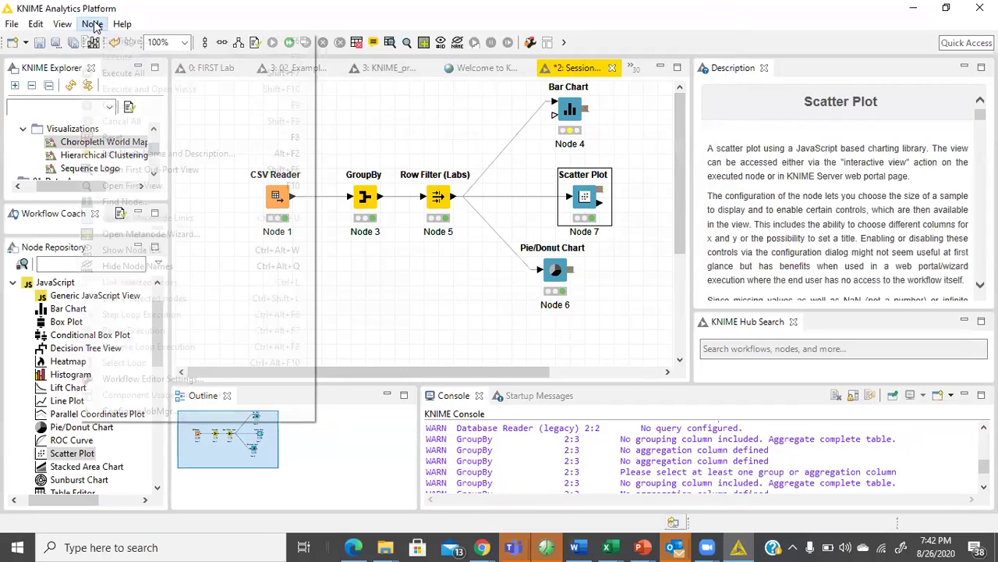
pyautogui.moveTo(115, 25)
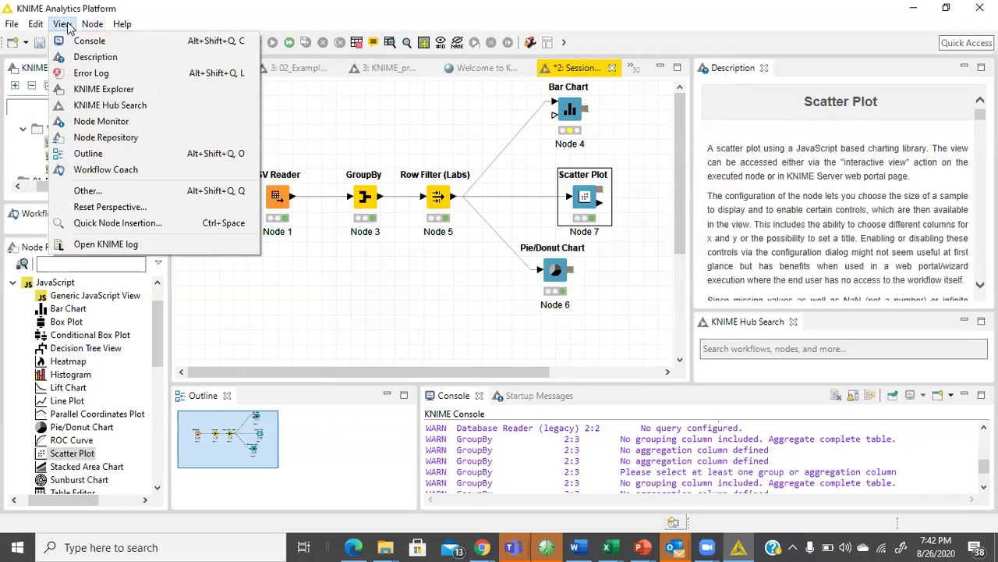
pyautogui.moveTo(13, 25)
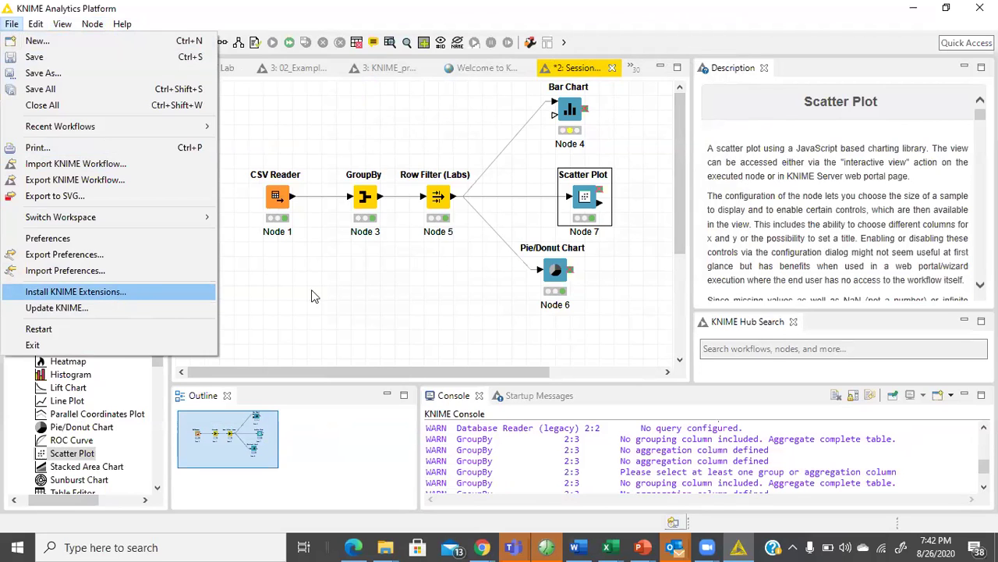
pyautogui.press('Return')
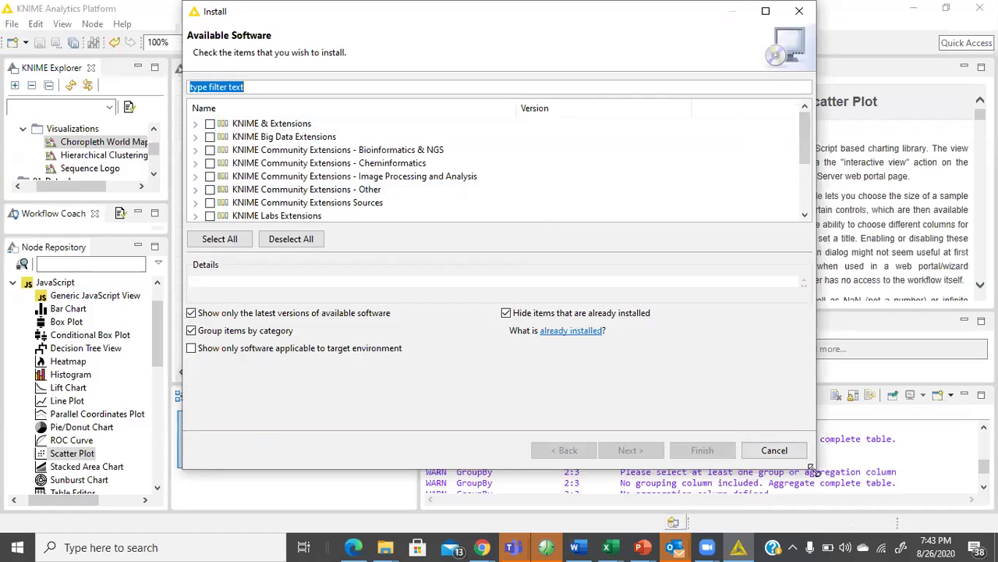
pyautogui.moveTo(811, 470); pyautogui.dragTo(898, 520)
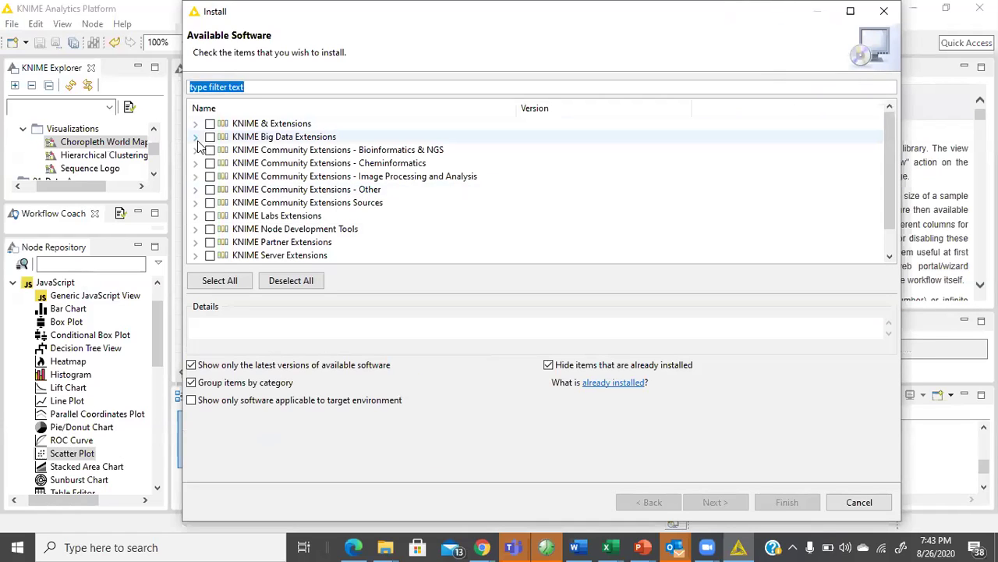
# Check the contents of KNIME Big Data Extensions and look through the remaining extension categories.
pyautogui.click(195, 137)
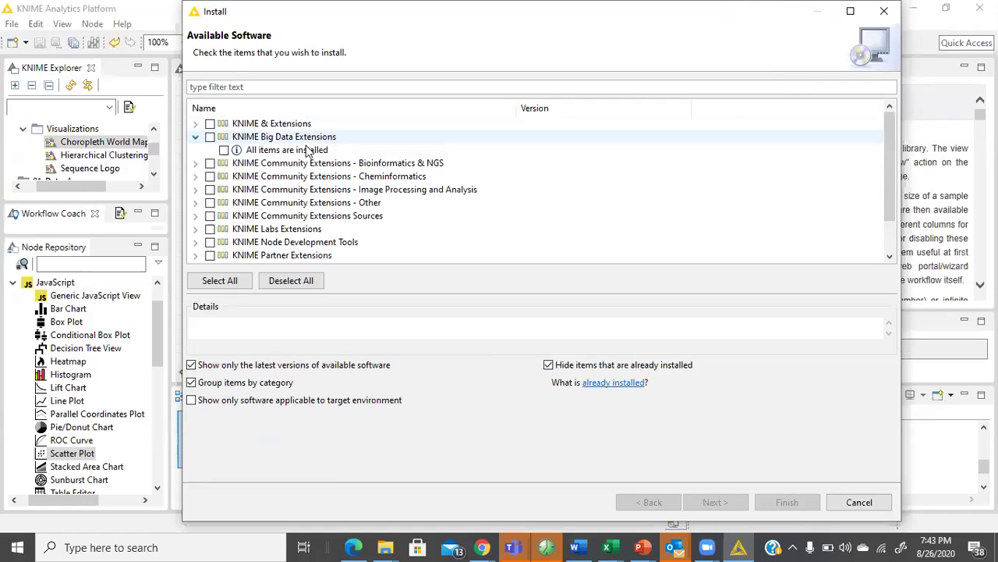
pyautogui.click(195, 136)
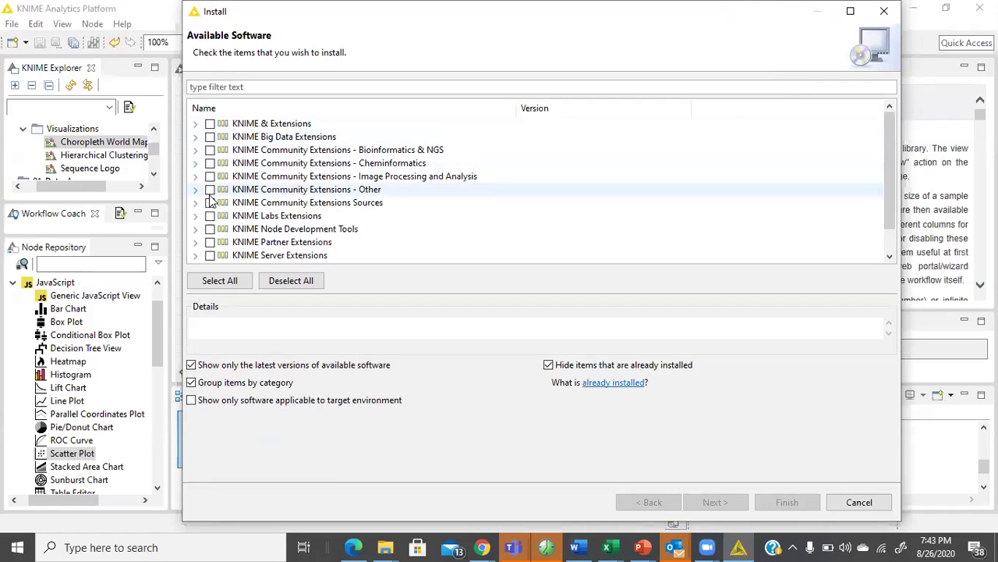
pyautogui.scroll(-1, 211, 199)
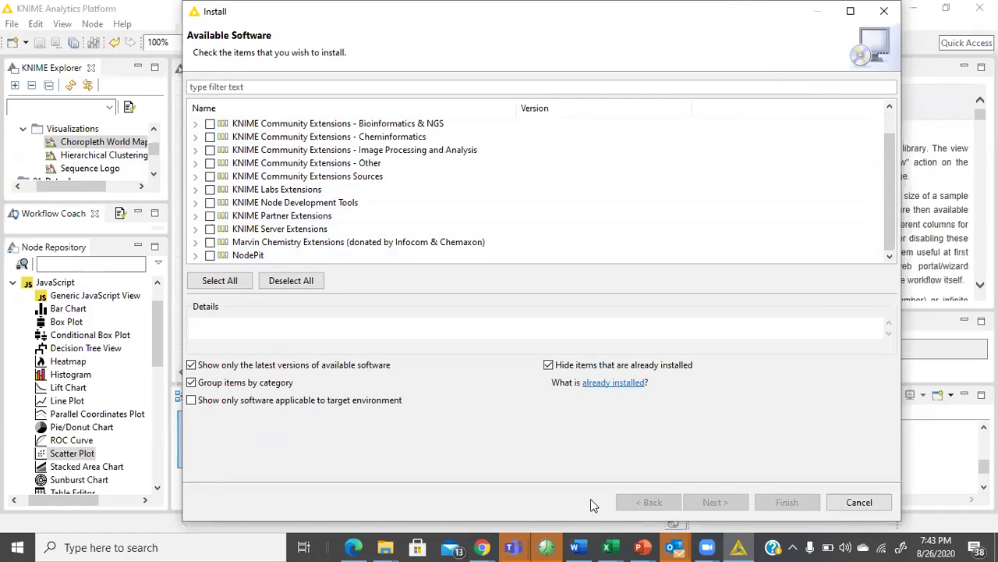
# Switch to Chrome, search Google for "node pit", and open the NodePit home page to view it.
pyautogui.moveTo(482, 547)
pyautogui.click(408, 515)
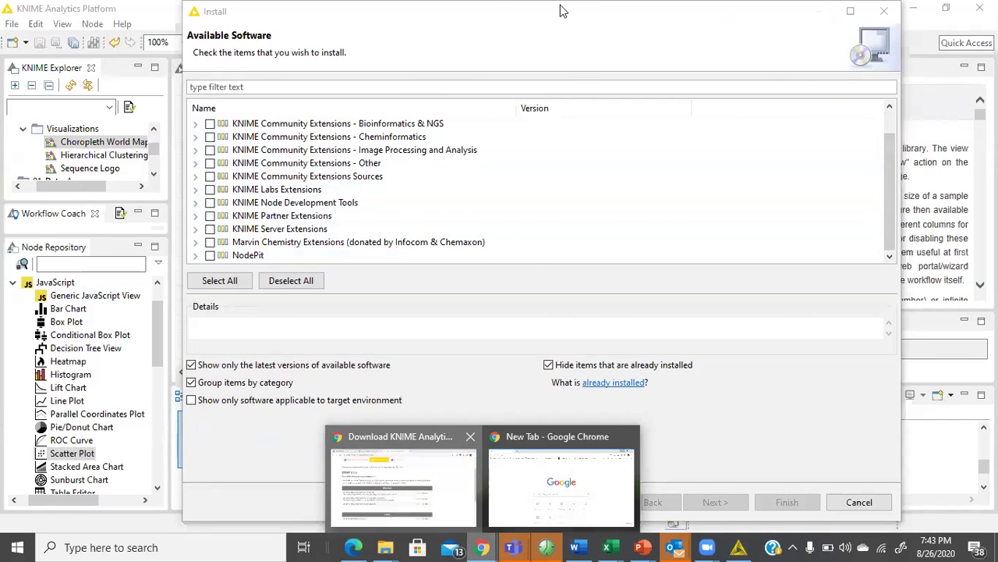
pyautogui.click(547, 11)
pyautogui.write('n')
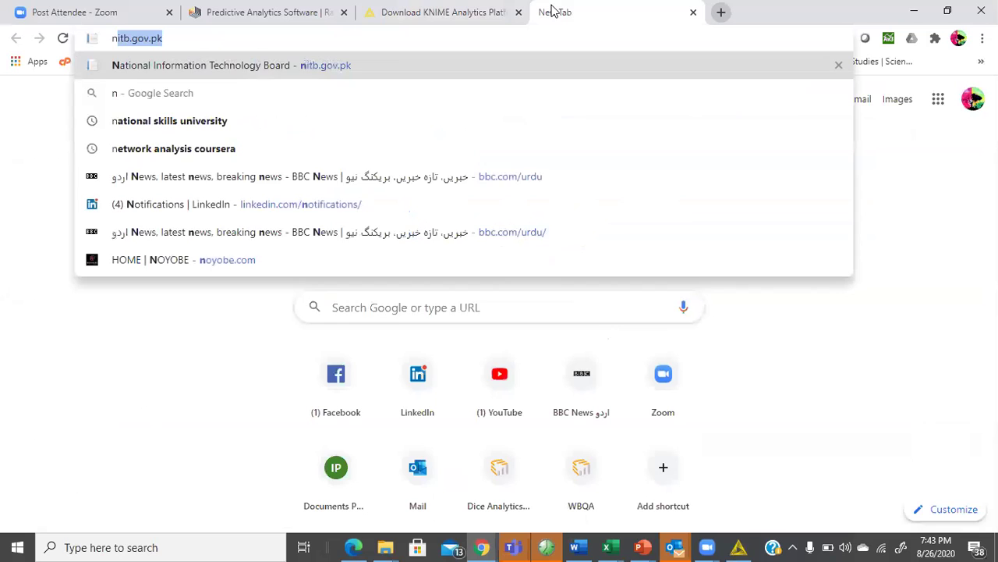
pyautogui.write('ode pit')
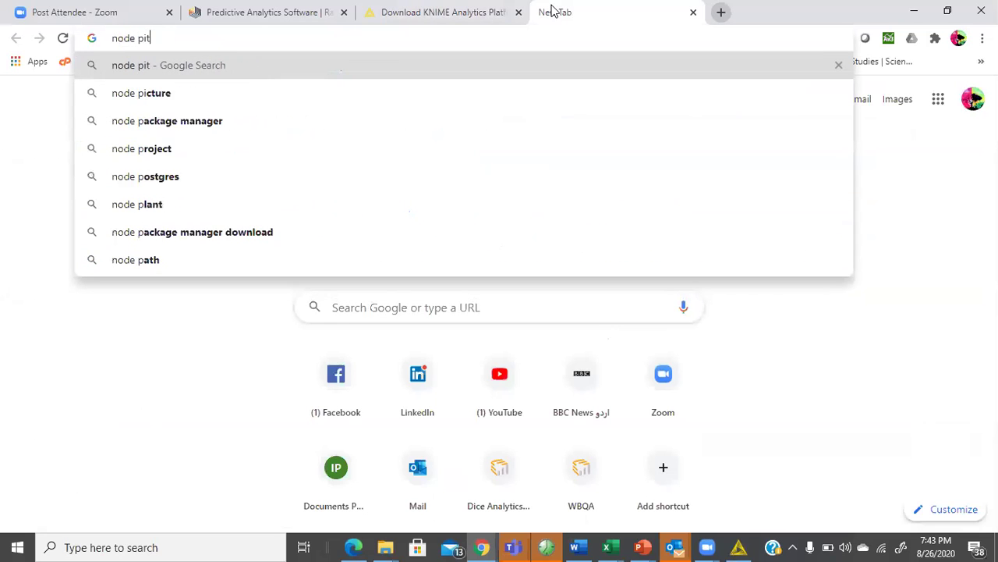
pyautogui.press('Return')
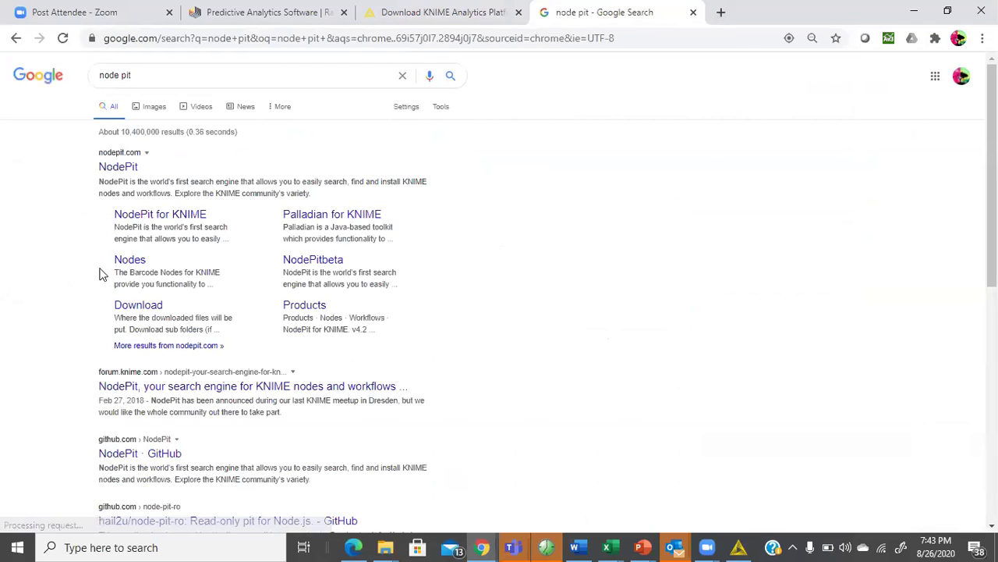
pyautogui.click(125, 172)
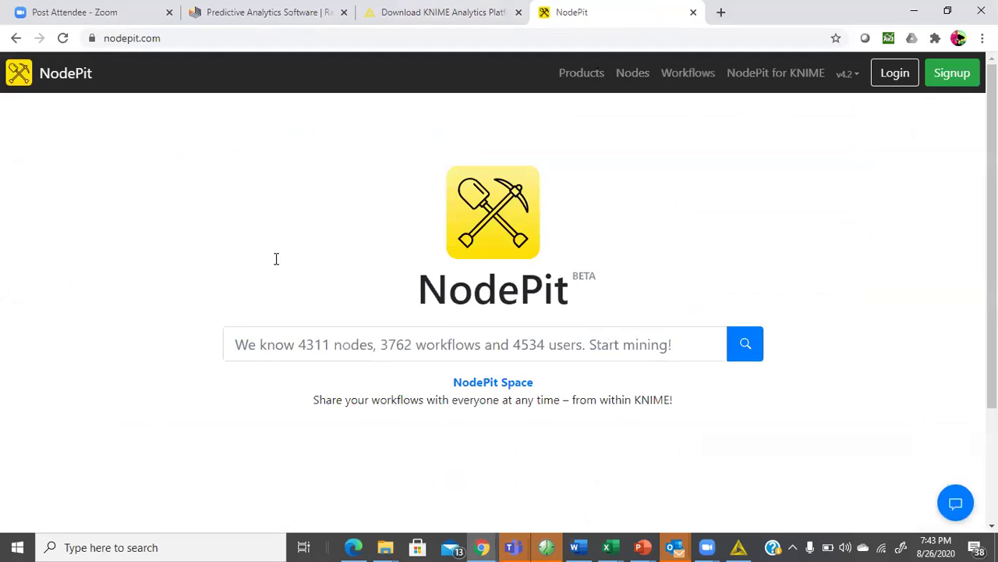
pyautogui.scroll(-3, 461, 339)
pyautogui.scroll(3, 546, 312)
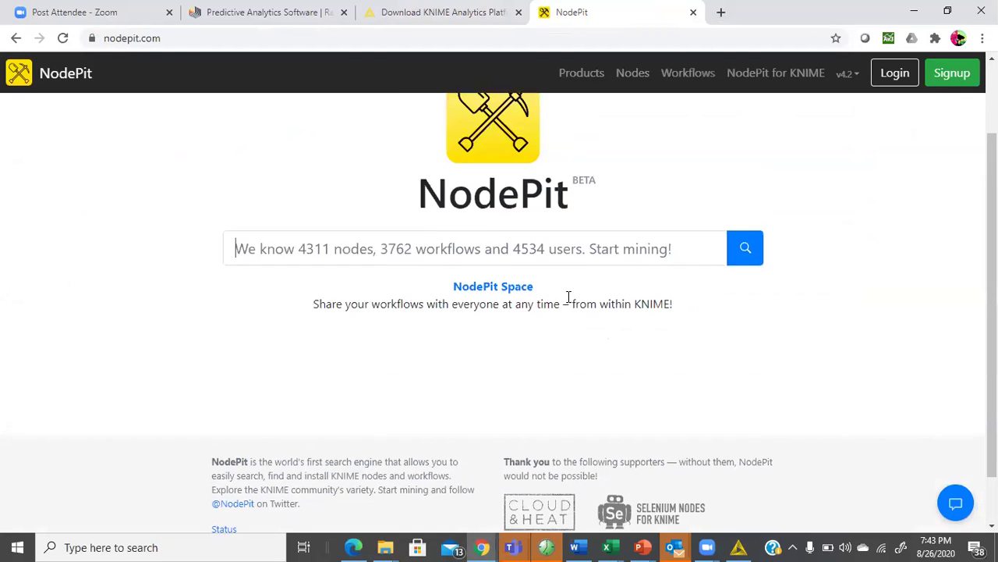
# Open NodePit's Nodes catalogue and look through its node categories and the individual nodes listed below them.
pyautogui.click(642, 81)
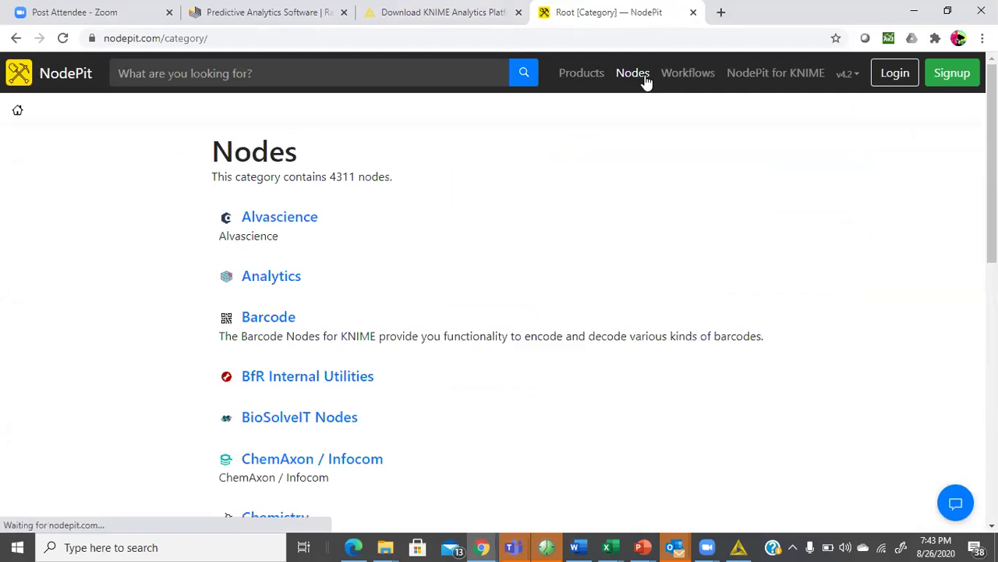
pyautogui.scroll(-8, 186, 390)
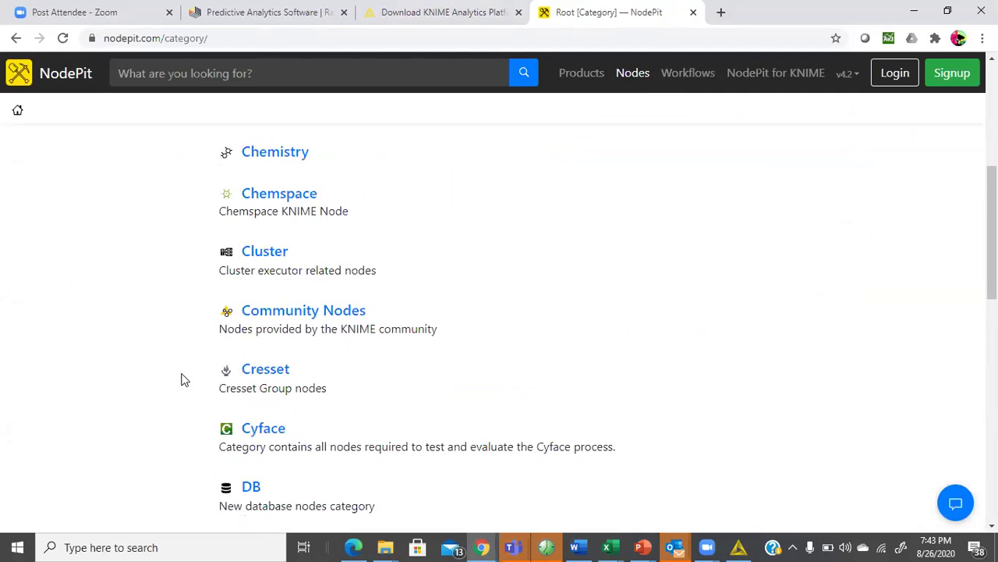
pyautogui.scroll(-5, 170, 368)
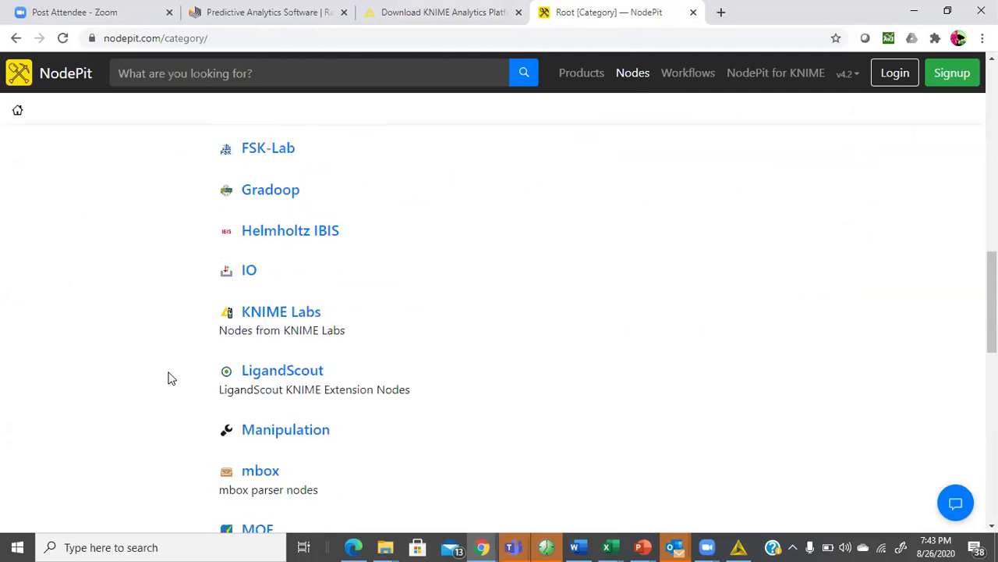
pyautogui.scroll(-7, 173, 376)
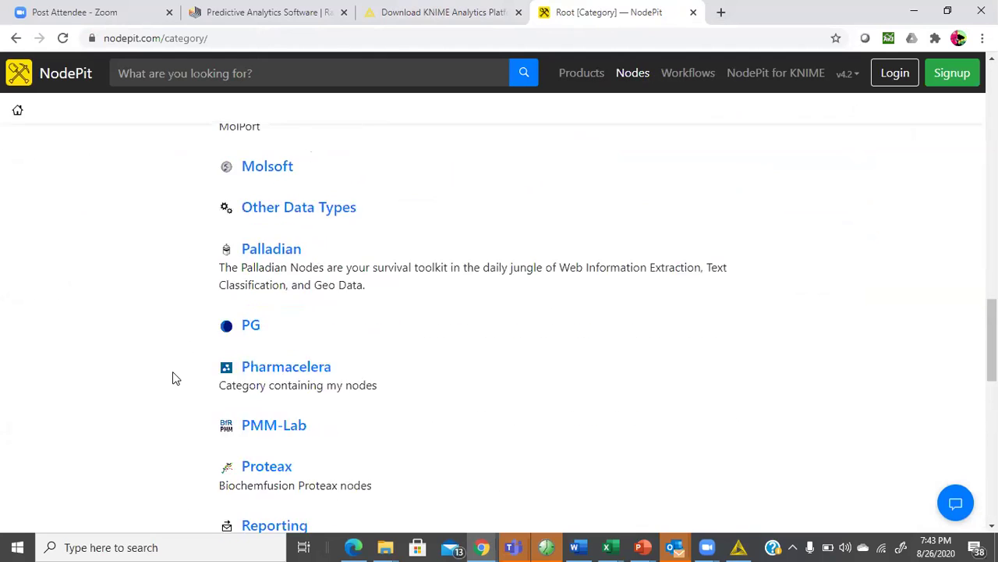
pyautogui.scroll(-8, 175, 374)
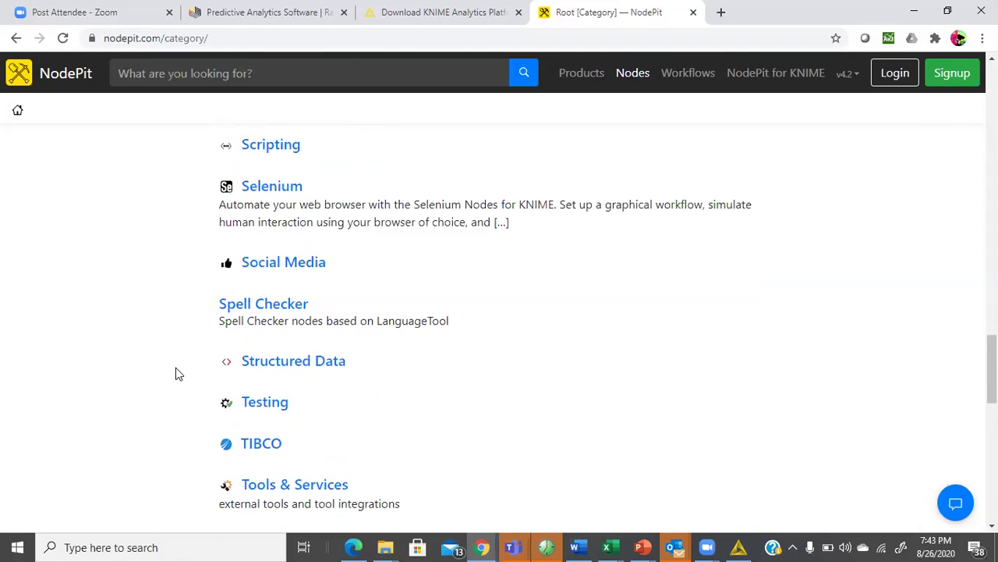
pyautogui.scroll(-8, 180, 376)
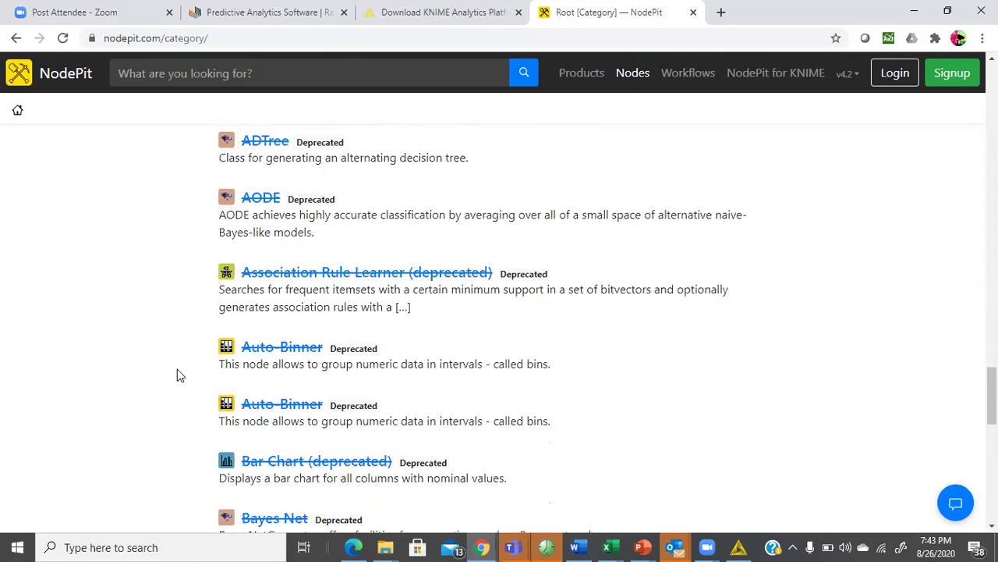
pyautogui.scroll(-8, 178, 377)
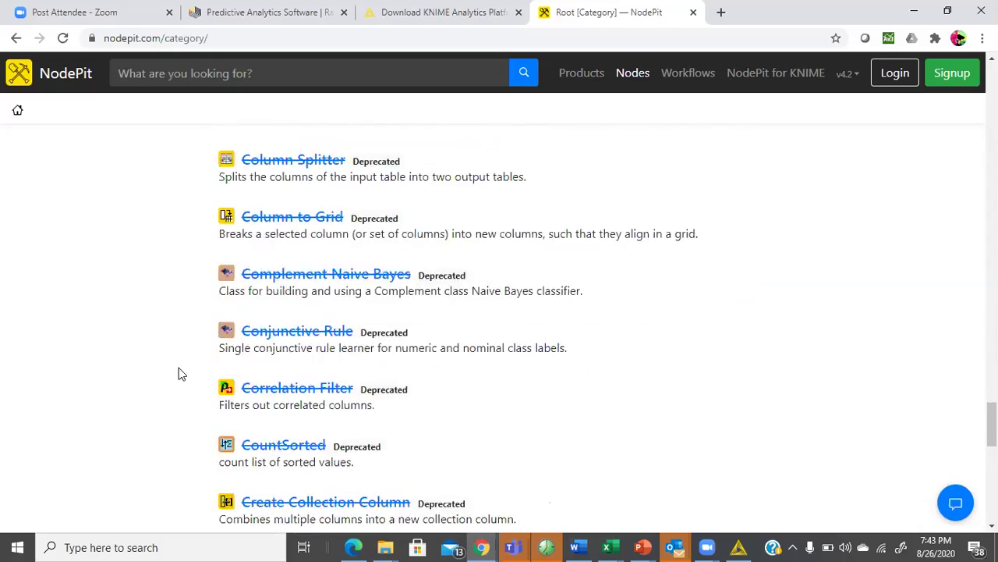
pyautogui.scroll(-8, 178, 376)
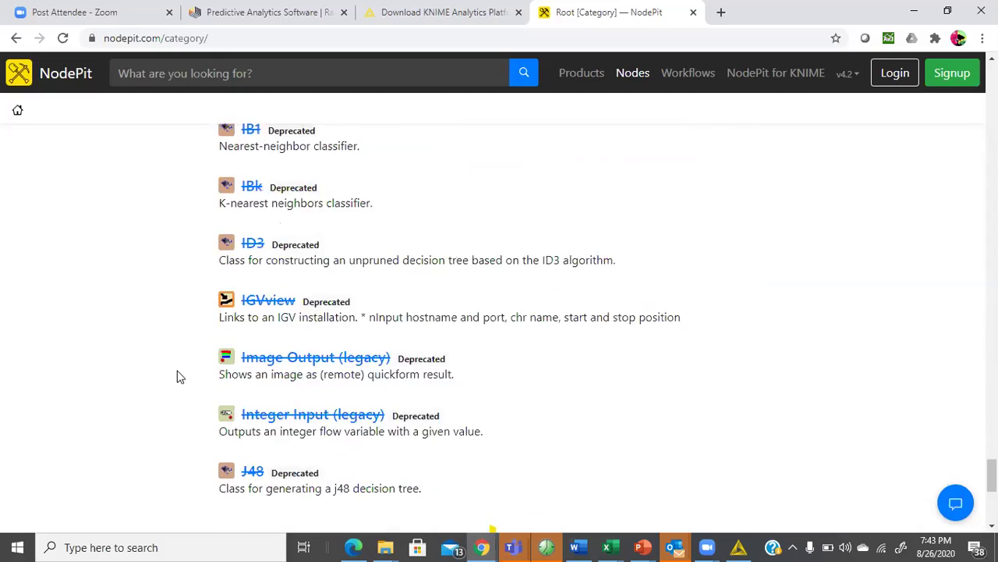
pyautogui.scroll(-5, 176, 379)
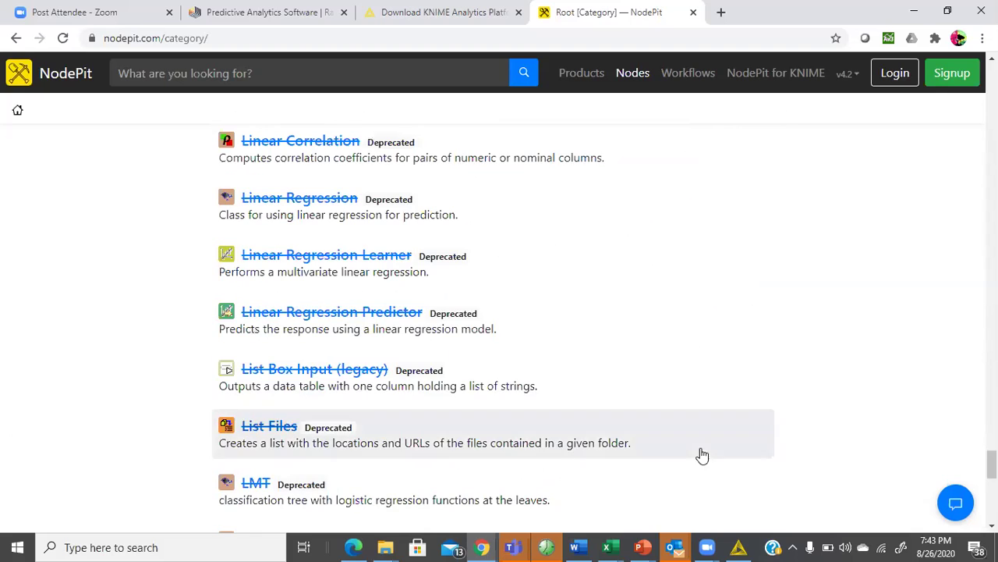
# Switch back to KNIME Analytics Platform and open the File Table output of the CSV Reader node.
pyautogui.click(738, 546)
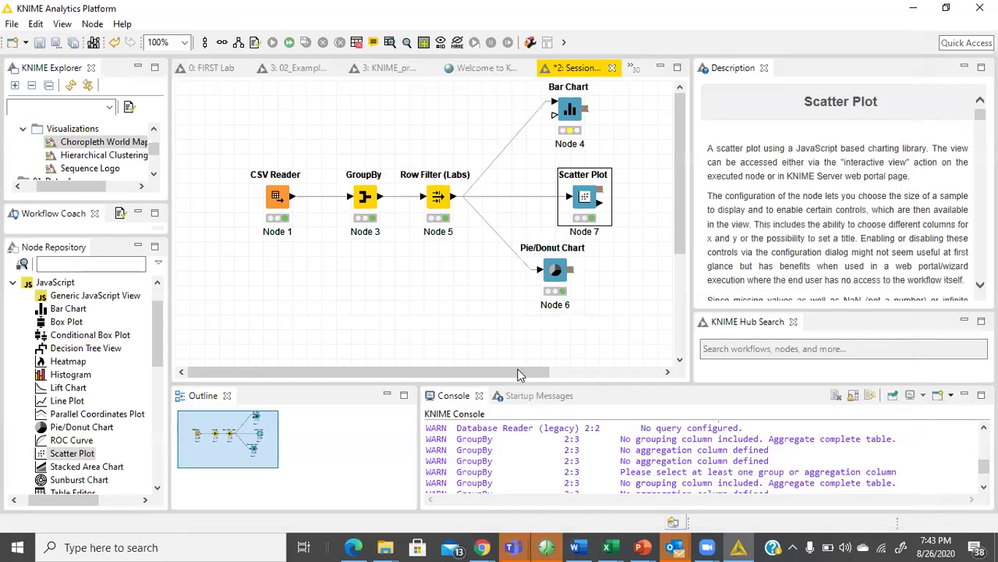
pyautogui.moveTo(521, 375); pyautogui.dragTo(548, 374)
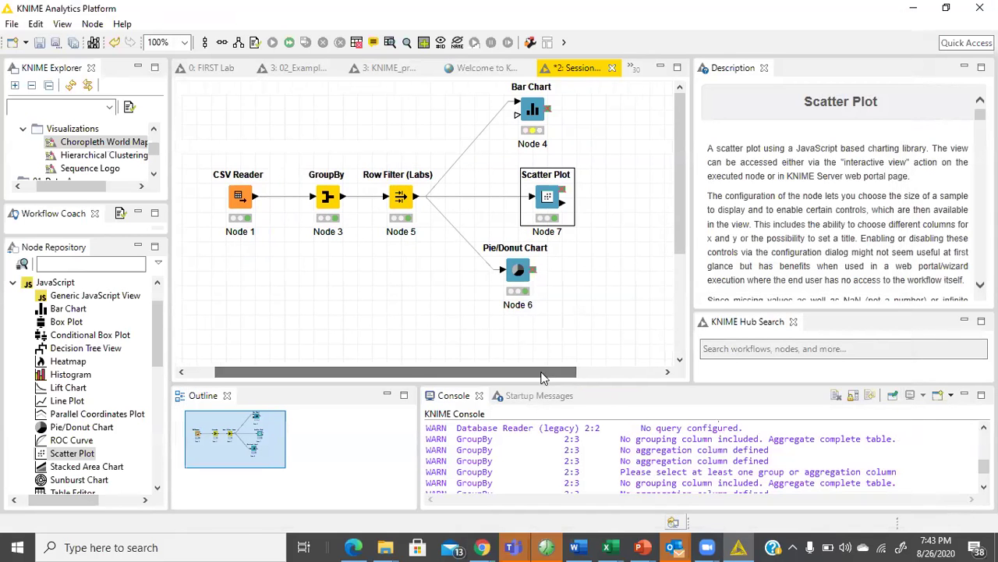
pyautogui.rightClick(230, 201)
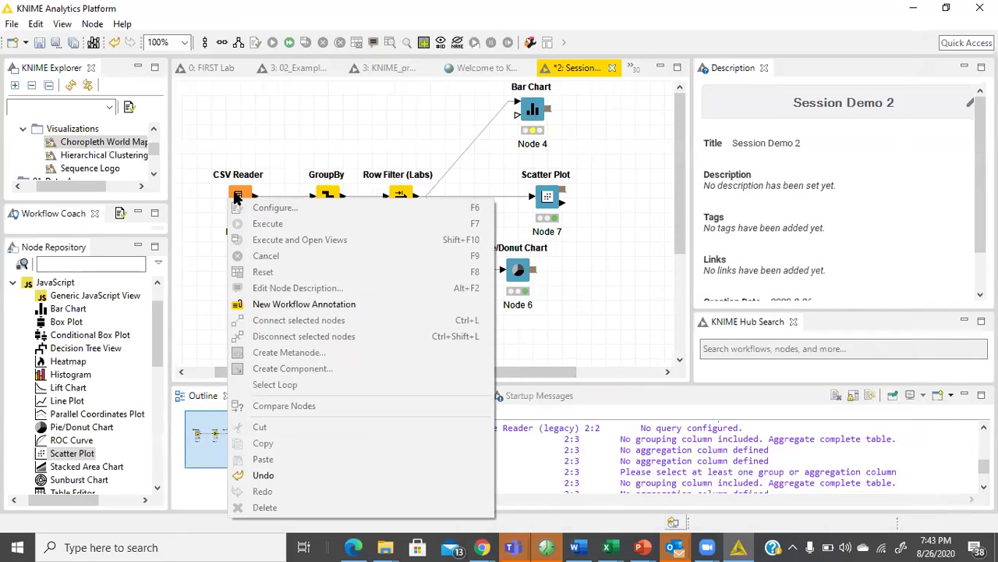
pyautogui.click(414, 522)
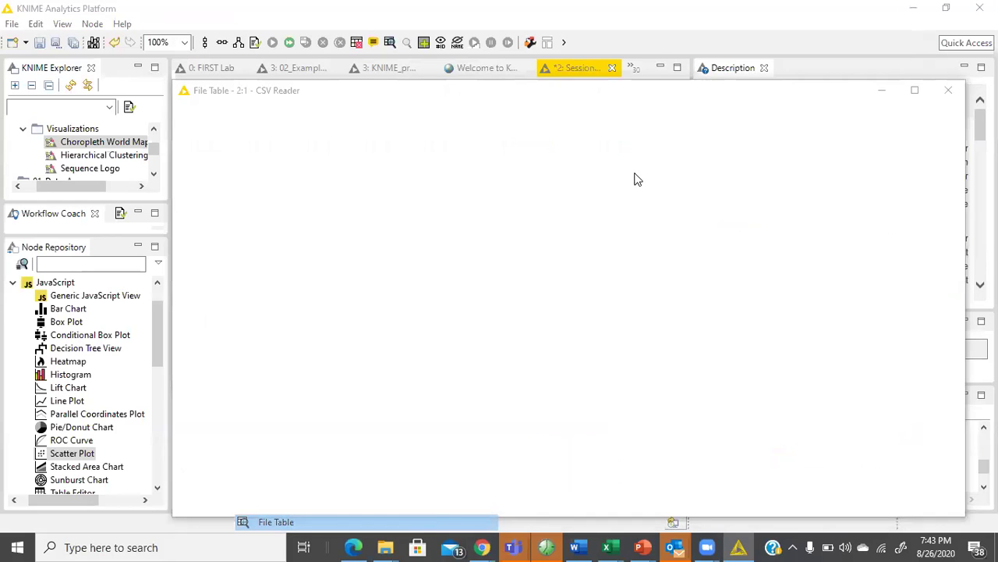
# Select the Quantity column in the CSV Reader's File Table and examine its values, returning to the first rows.
pyautogui.click(687, 159)
pyautogui.moveTo(689, 331); pyautogui.dragTo(700, 372)
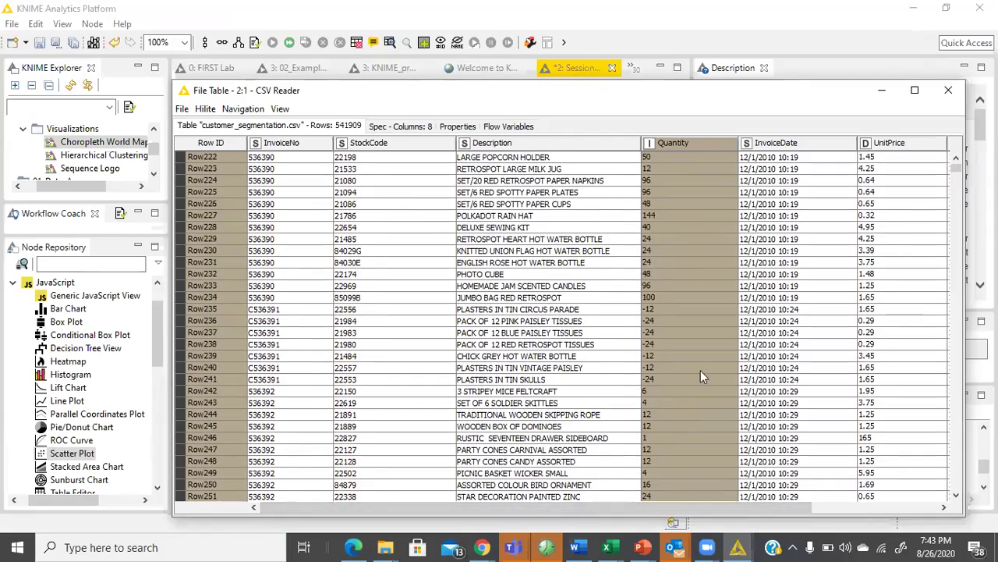
pyautogui.scroll(20, 700, 371)
pyautogui.scroll(20, 697, 365)
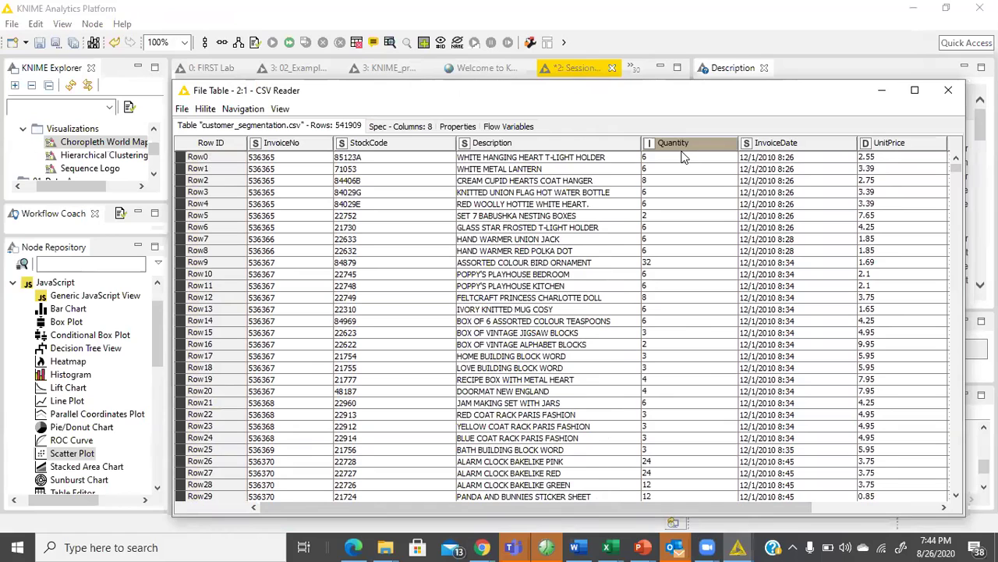
# Sort the CSV Reader's File Table by Quantity in descending order and look through the rows down to the end and back.
pyautogui.rightClick(684, 145)
pyautogui.click(706, 156)
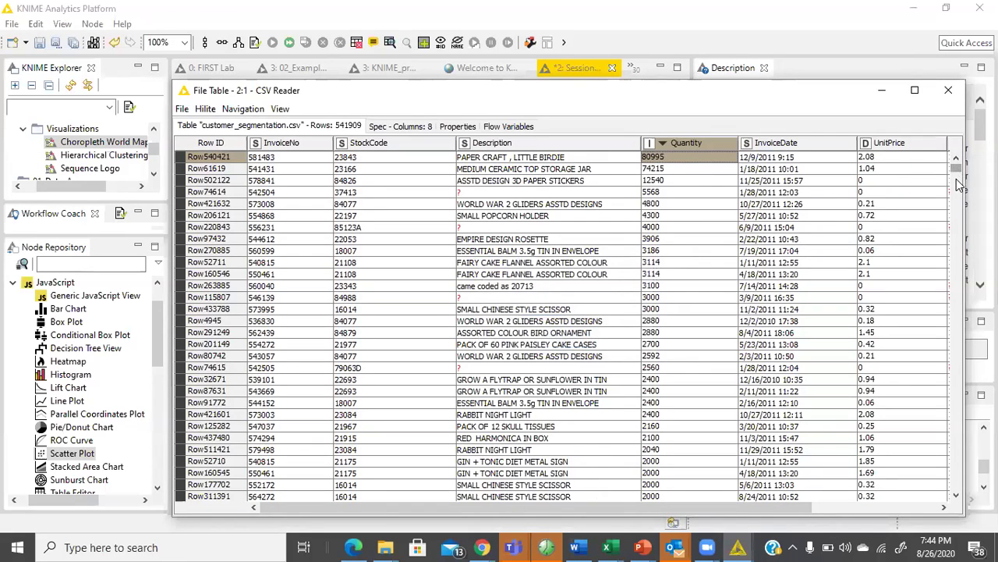
pyautogui.moveTo(955, 168); pyautogui.dragTo(954, 476)
pyautogui.moveTo(957, 514); pyautogui.dragTo(949, 138)
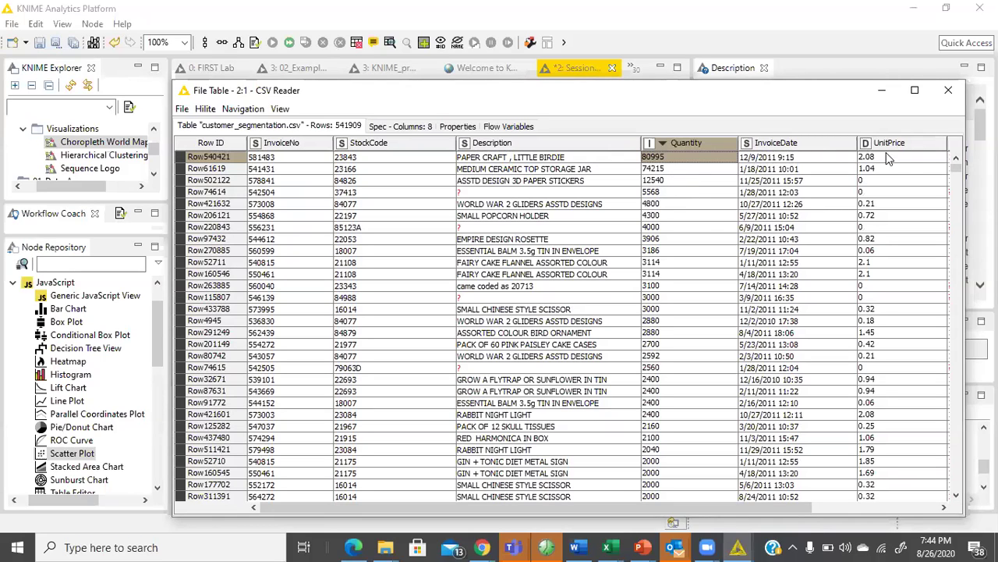
# Sort the File Table by UnitPrice in ascending order.
pyautogui.rightClick(916, 142)
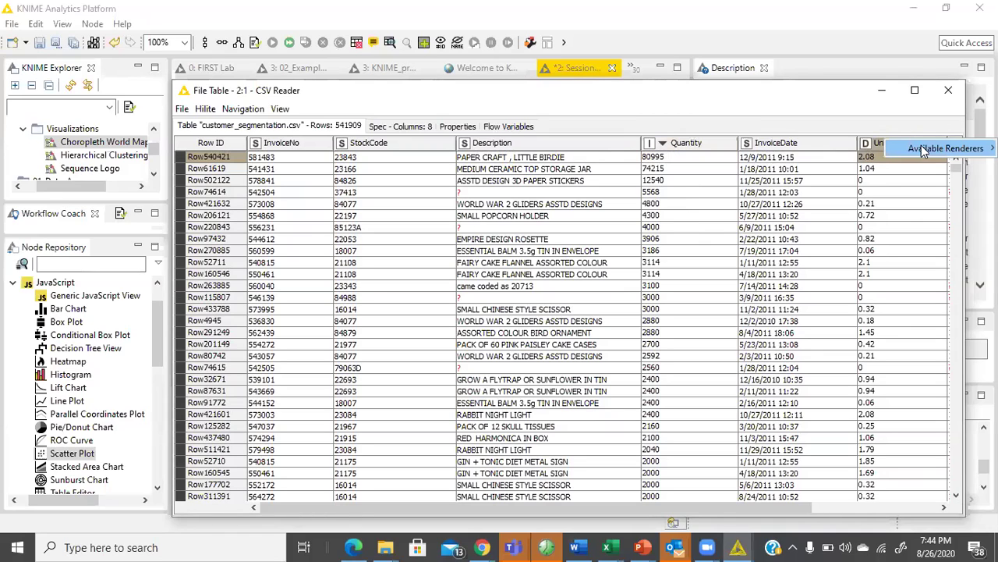
pyautogui.moveTo(910, 177); pyautogui.dragTo(910, 149)
pyautogui.click(910, 147)
pyautogui.rightClick(893, 146)
pyautogui.click(873, 145)
pyautogui.click(875, 142)
pyautogui.click(888, 169)
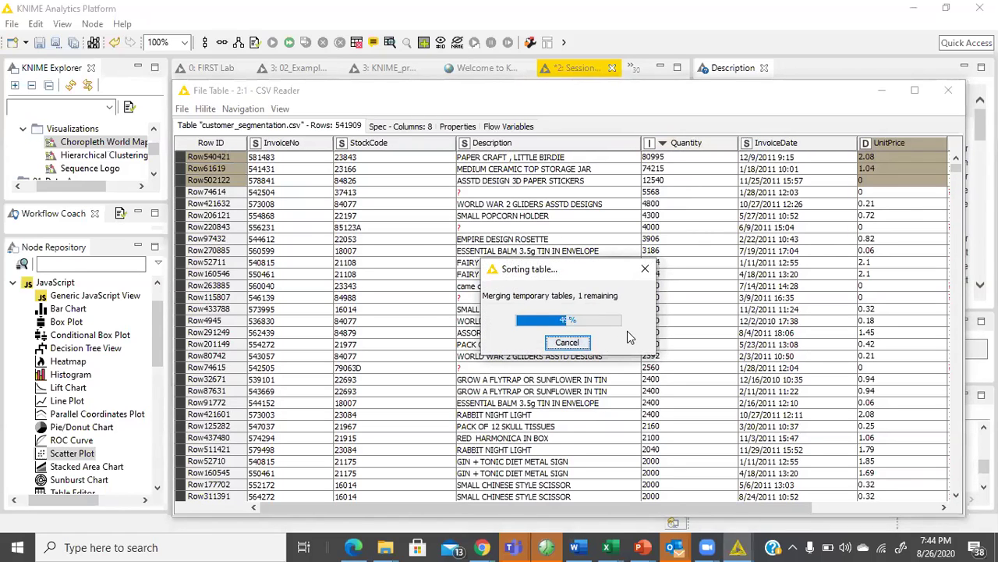
# Sort the File Table by UnitPrice in descending order, examine the highest prices, and close the table.
pyautogui.rightClick(895, 153)
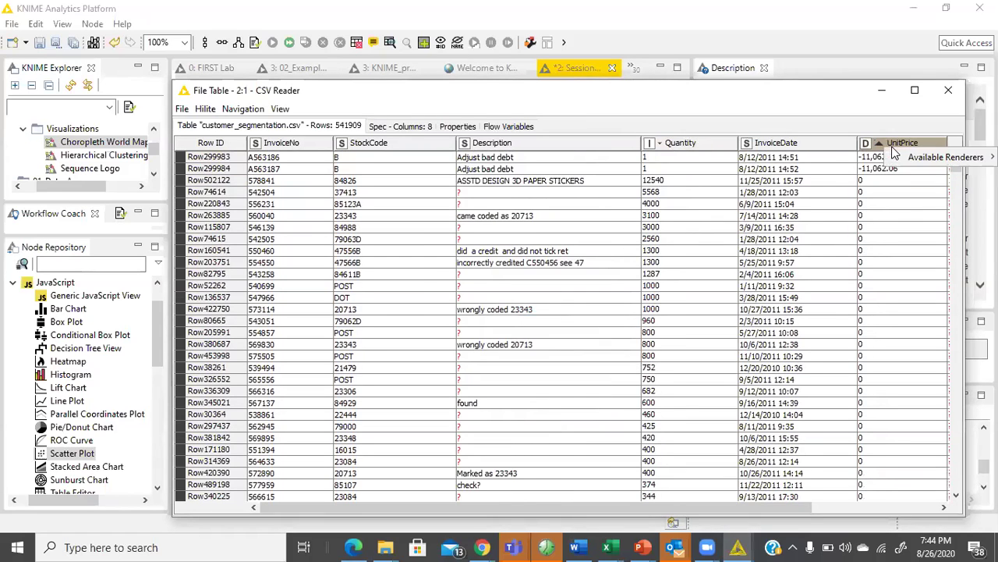
pyautogui.click(894, 148)
pyautogui.click(893, 148)
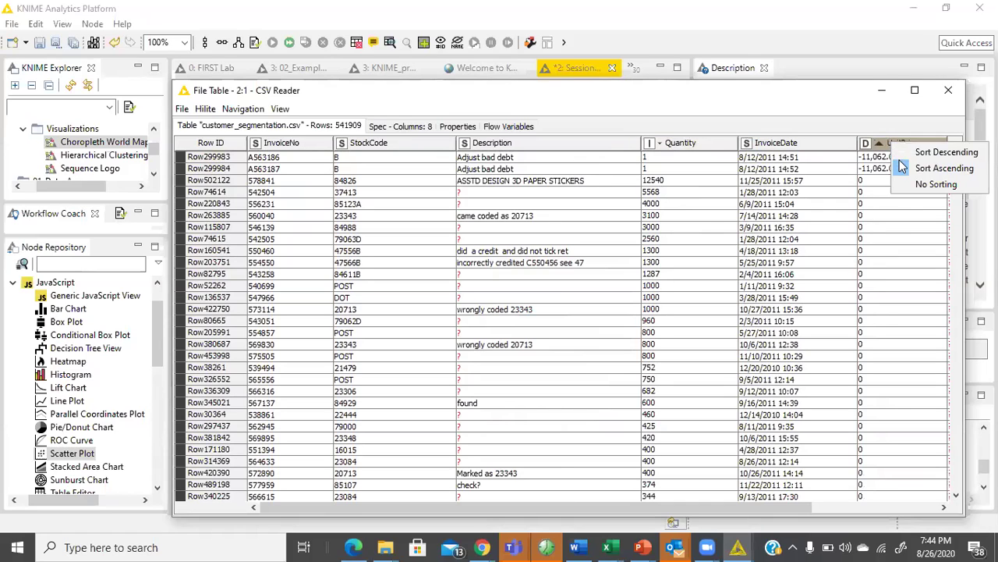
pyautogui.click(906, 157)
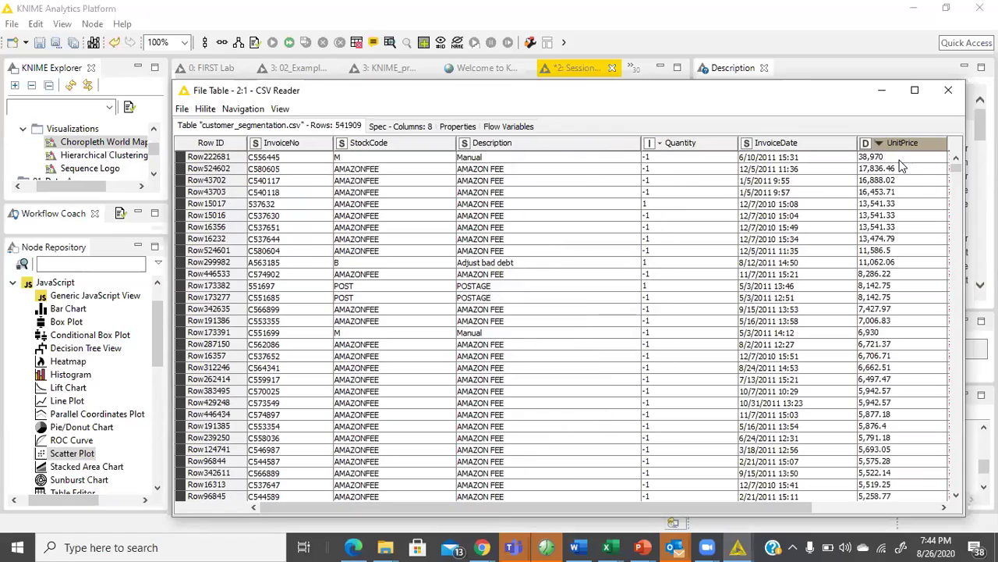
pyautogui.click(922, 181)
pyautogui.click(919, 170)
pyautogui.scroll(-13, 908, 202)
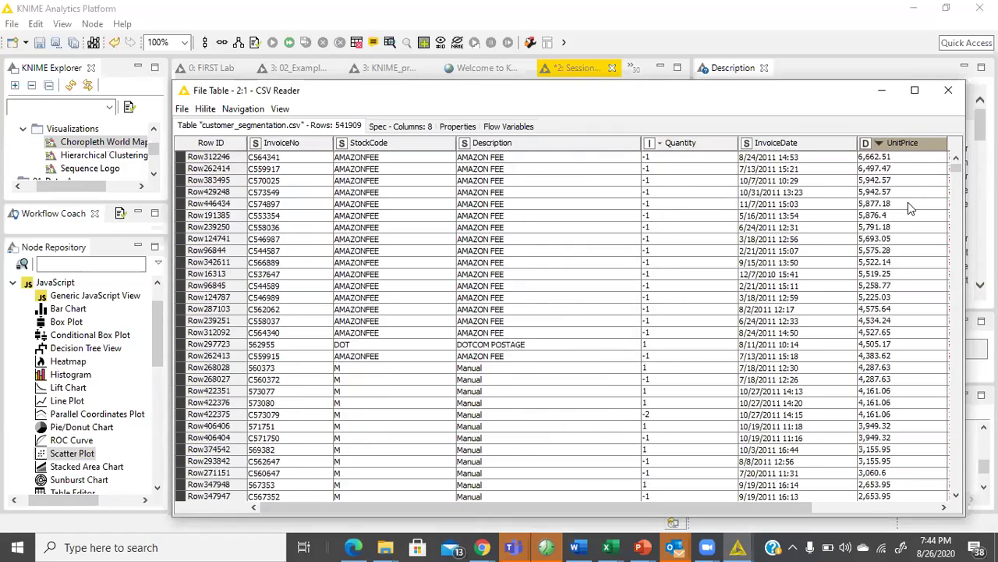
pyautogui.scroll(-15, 904, 207)
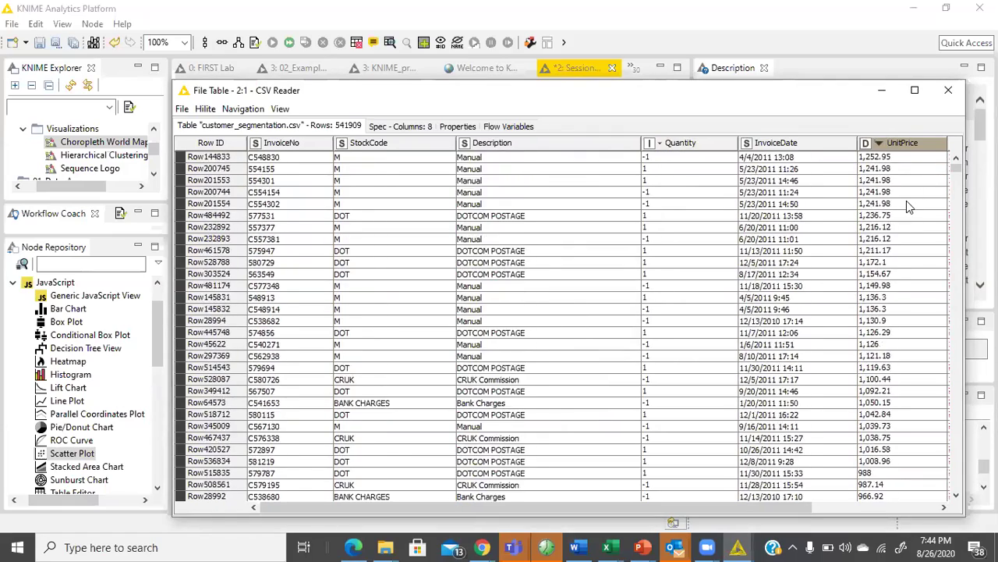
pyautogui.scroll(-4, 906, 205)
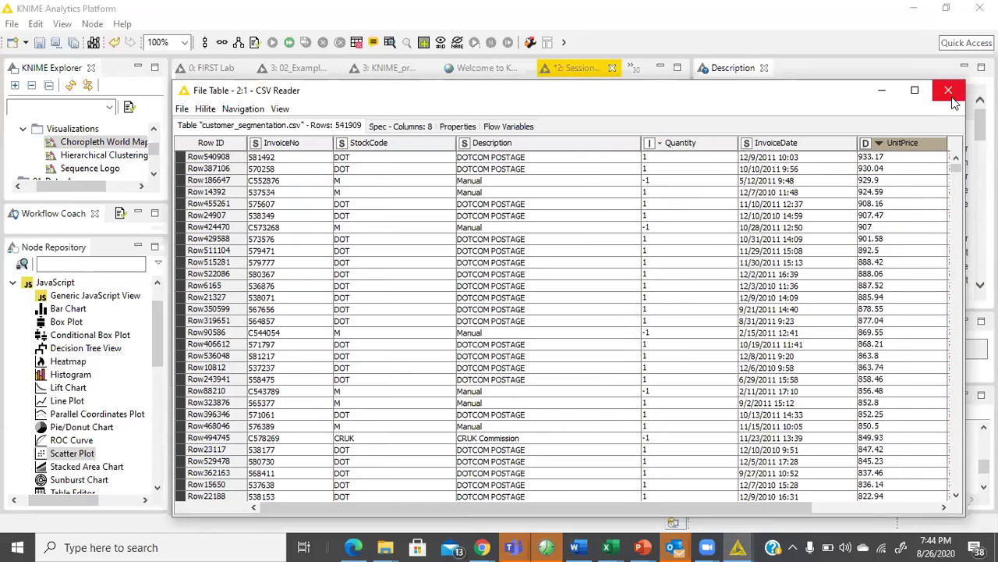
pyautogui.click(925, 160)
pyautogui.moveTo(960, 170); pyautogui.dragTo(931, 156)
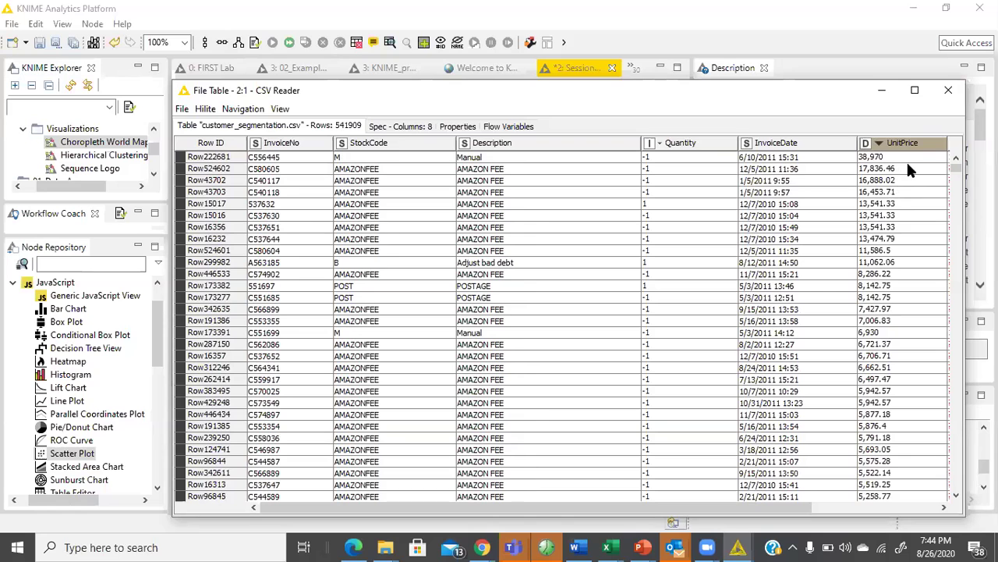
pyautogui.click(964, 95)
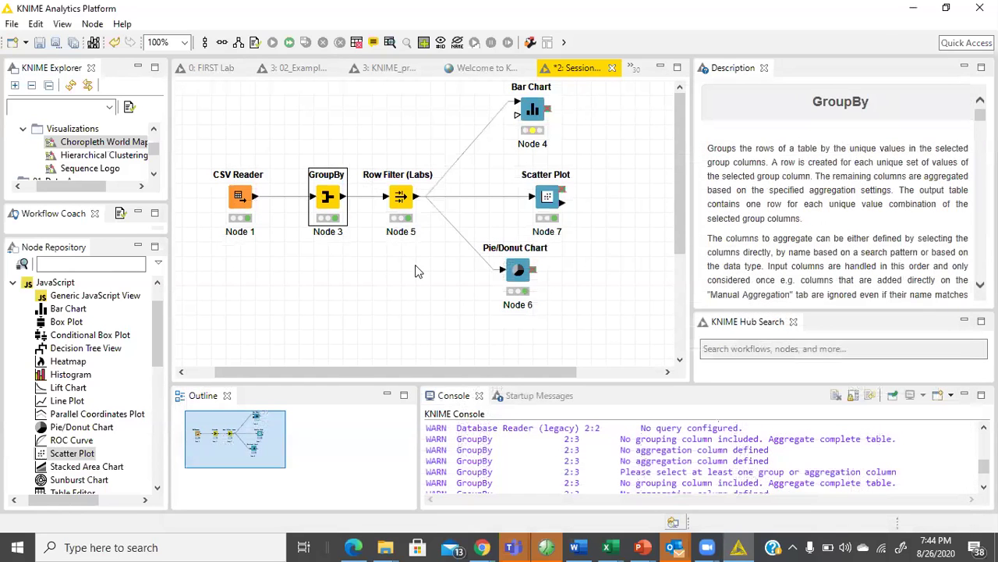
# Open the GroupBy node's configuration and remove Description from the group columns.
pyautogui.doubleClick(337, 201)
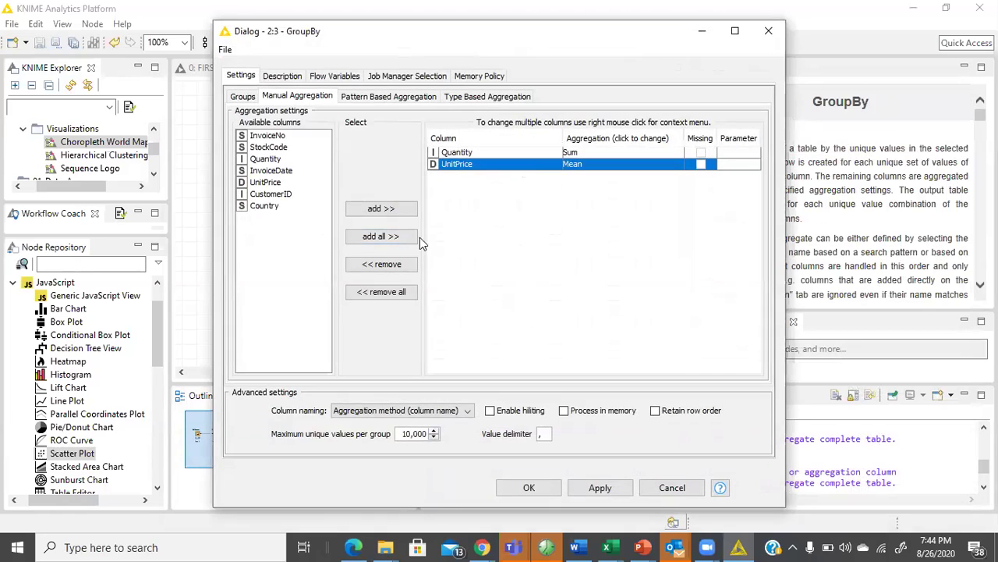
pyautogui.click(243, 96)
pyautogui.click(575, 169)
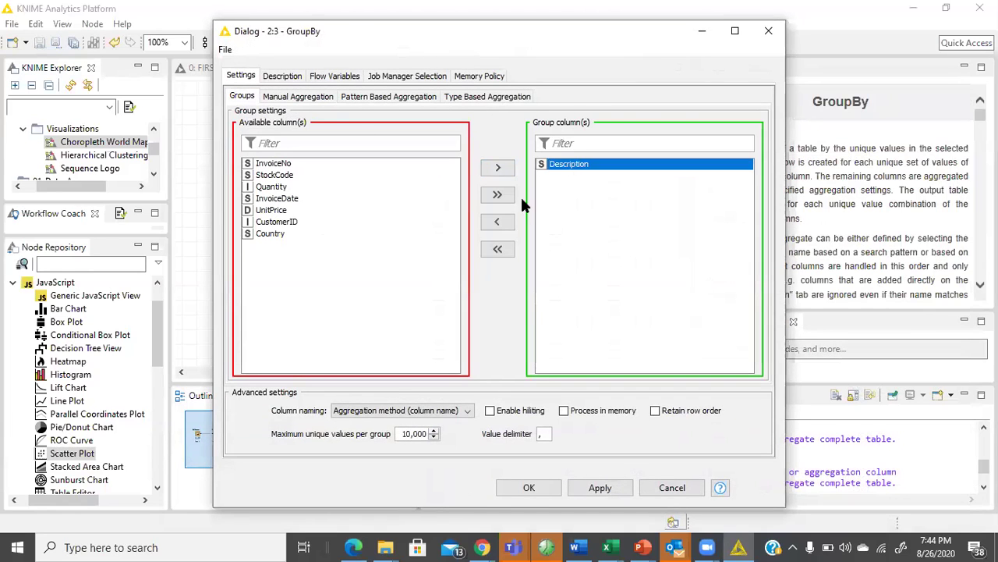
pyautogui.click(497, 222)
# Set the Quantity column's manual aggregation to Maximum and remove the UnitPrice aggregation.
pyautogui.click(295, 96)
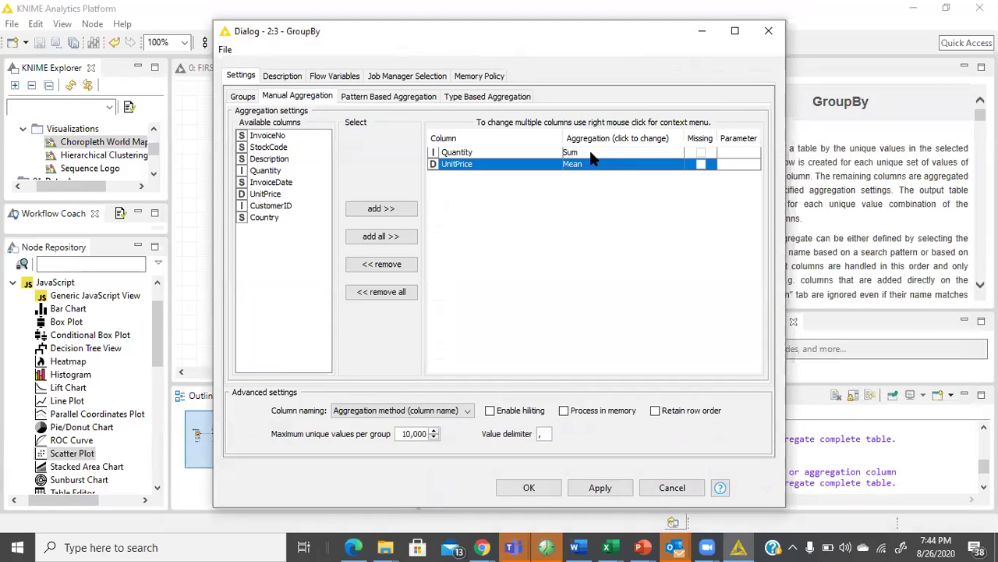
pyautogui.click(582, 153)
pyautogui.scroll(3, 614, 209)
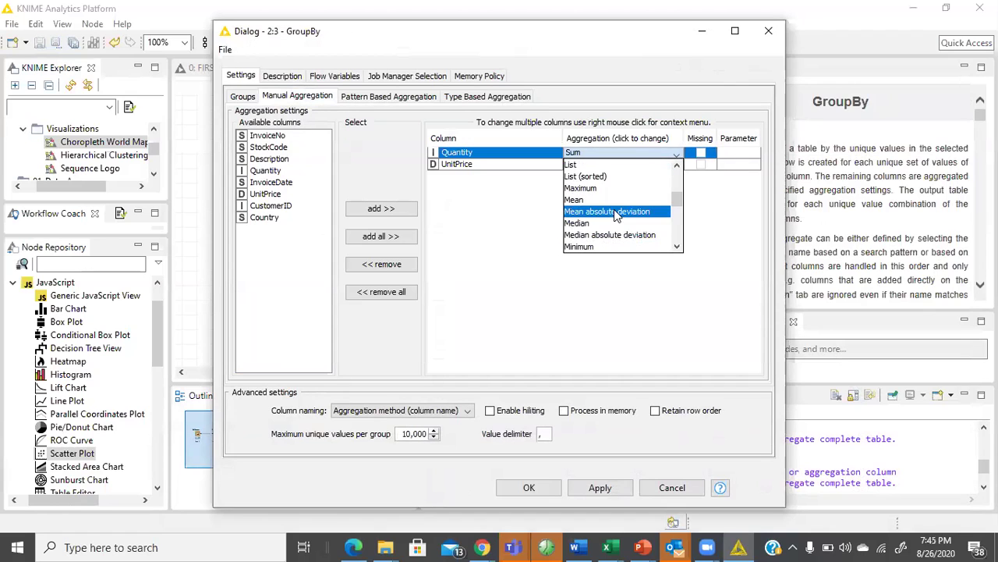
pyautogui.click(614, 189)
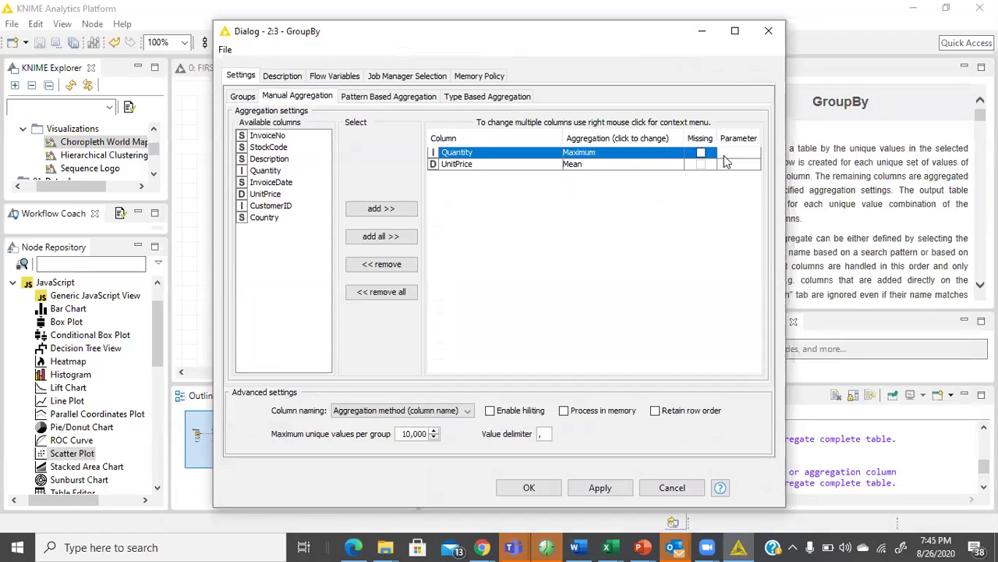
pyautogui.click(509, 166)
pyautogui.click(382, 264)
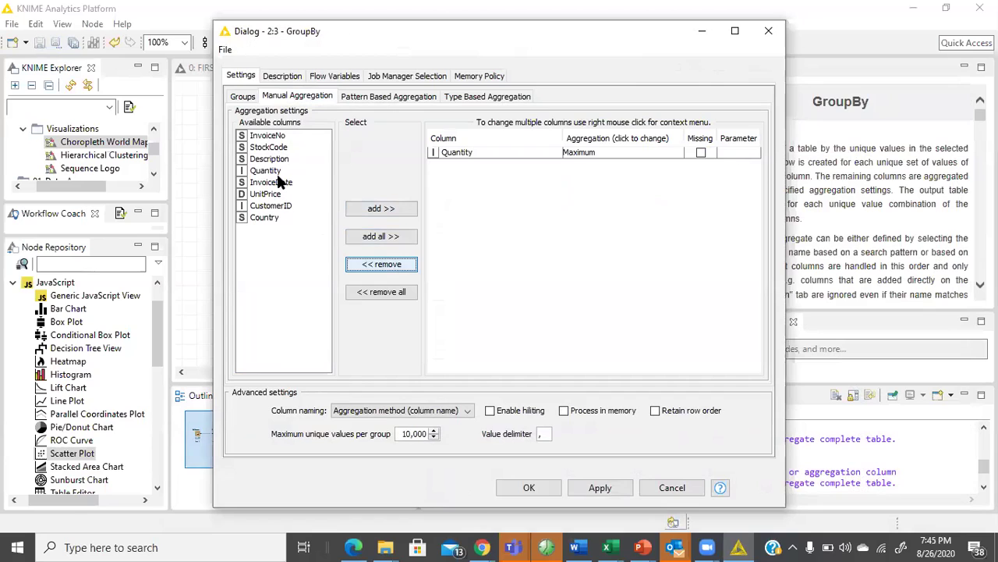
# Add a second Quantity aggregation set to Minimum, and save the GroupBy settings, accepting the node reset.
pyautogui.click(276, 173)
pyautogui.click(382, 208)
pyautogui.click(667, 167)
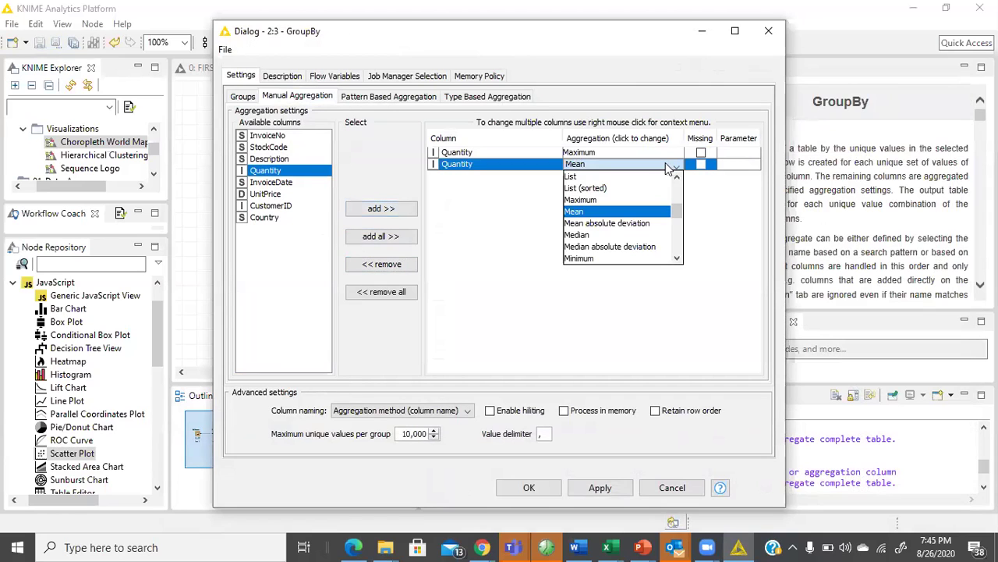
pyautogui.click(640, 257)
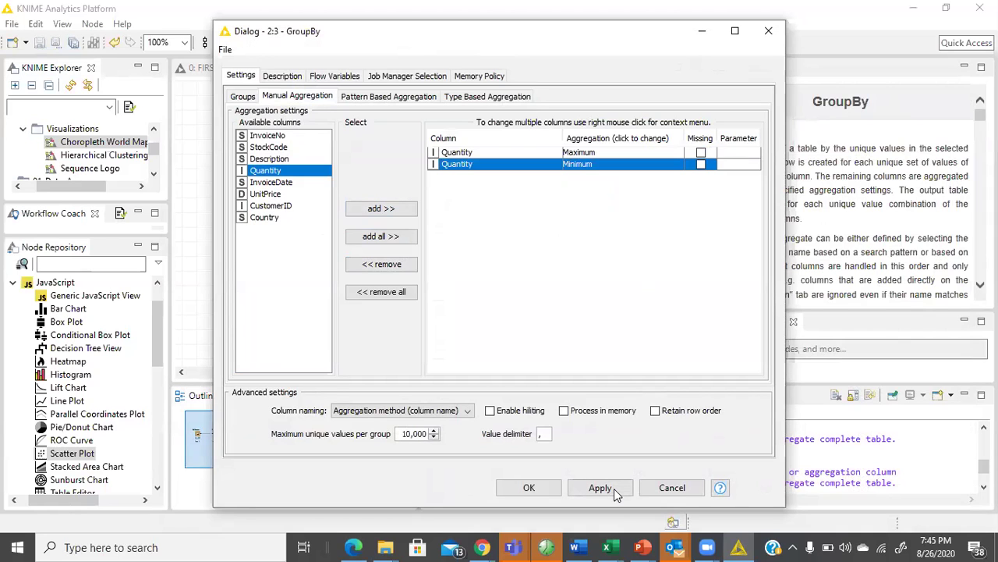
pyautogui.click(529, 487)
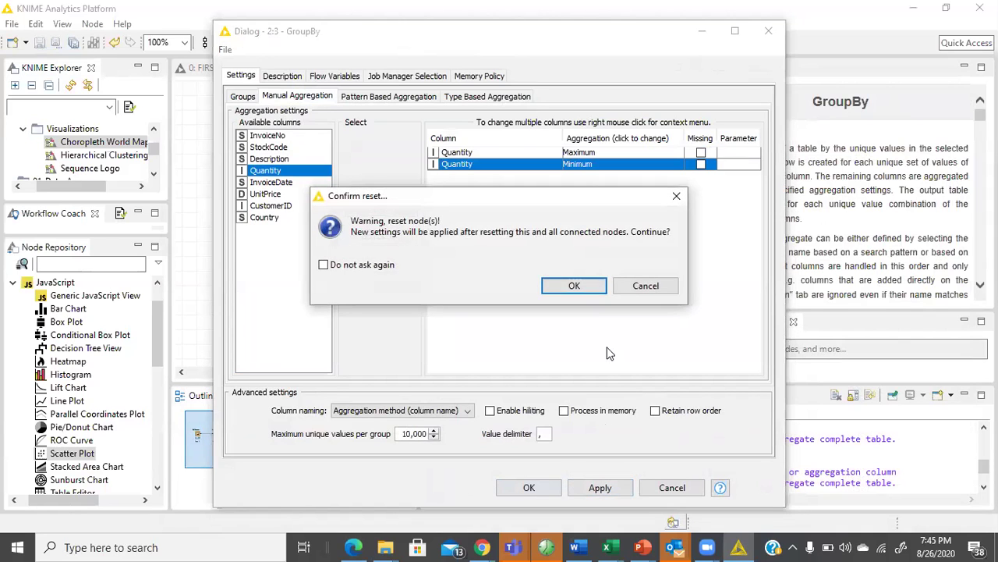
pyautogui.click(574, 287)
# Execute the GroupBy node, examine the maximum and minimum Quantity in its group table, and close the table.
pyautogui.rightClick(331, 204)
pyautogui.click(359, 213)
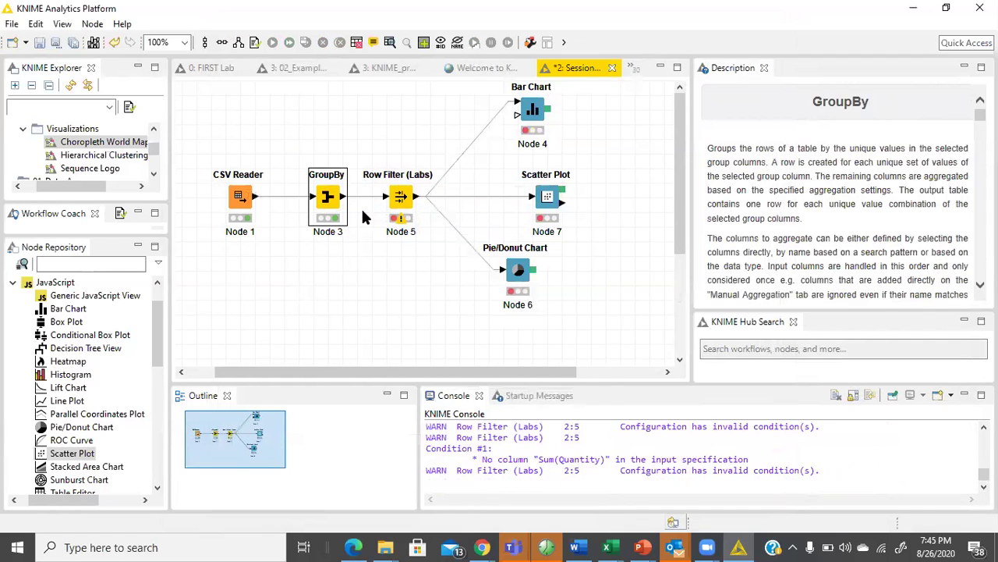
pyautogui.rightClick(332, 199)
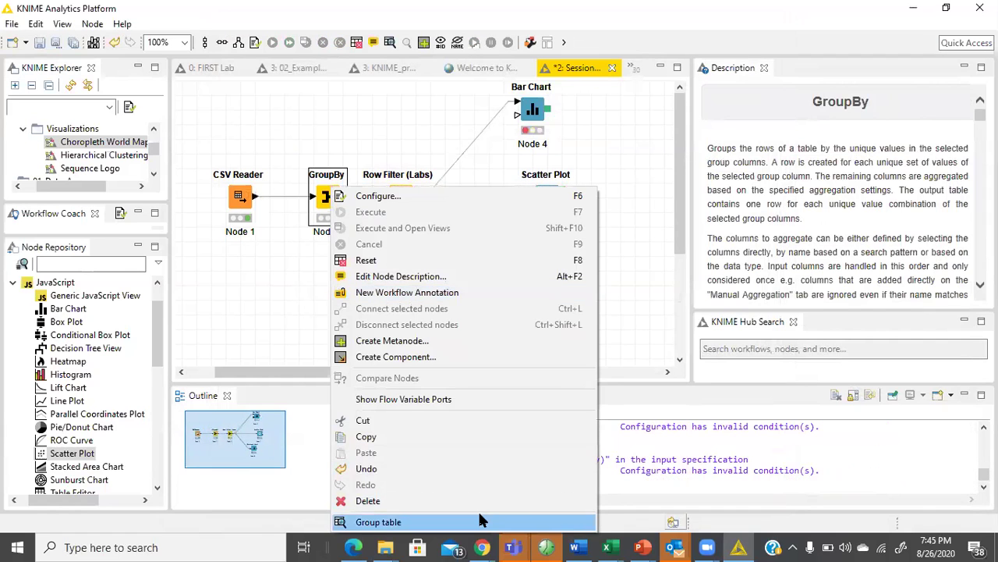
pyautogui.click(479, 513)
pyautogui.click(282, 160)
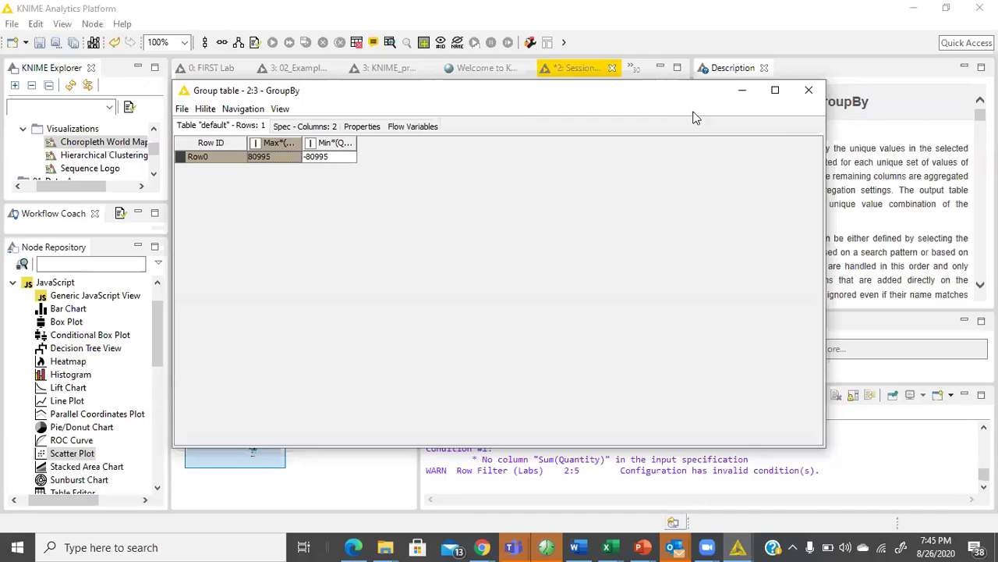
pyautogui.click(809, 90)
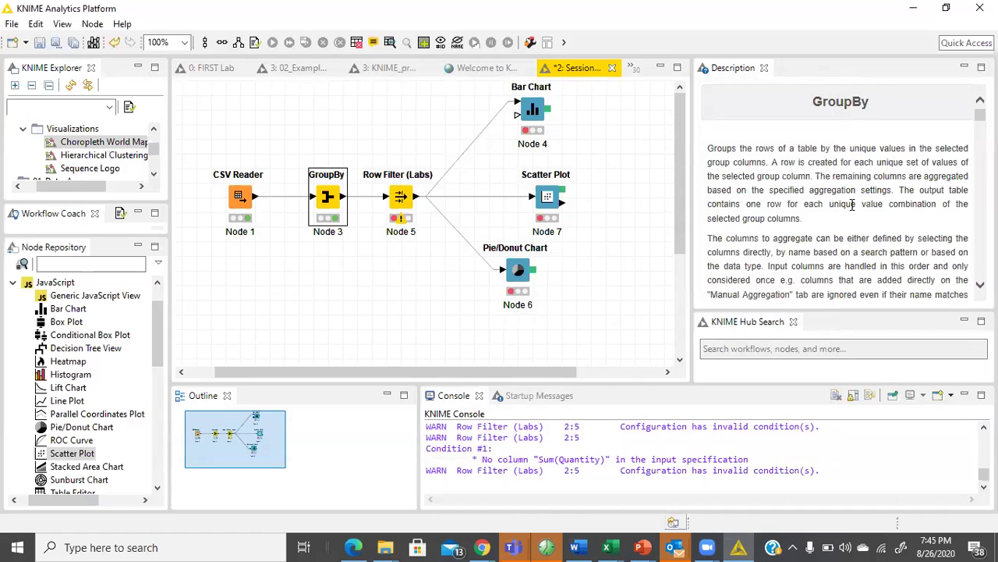
# Search the node repository for "binning" and add an Auto-Binner node to the workflow below GroupBy.
pyautogui.click(121, 264)
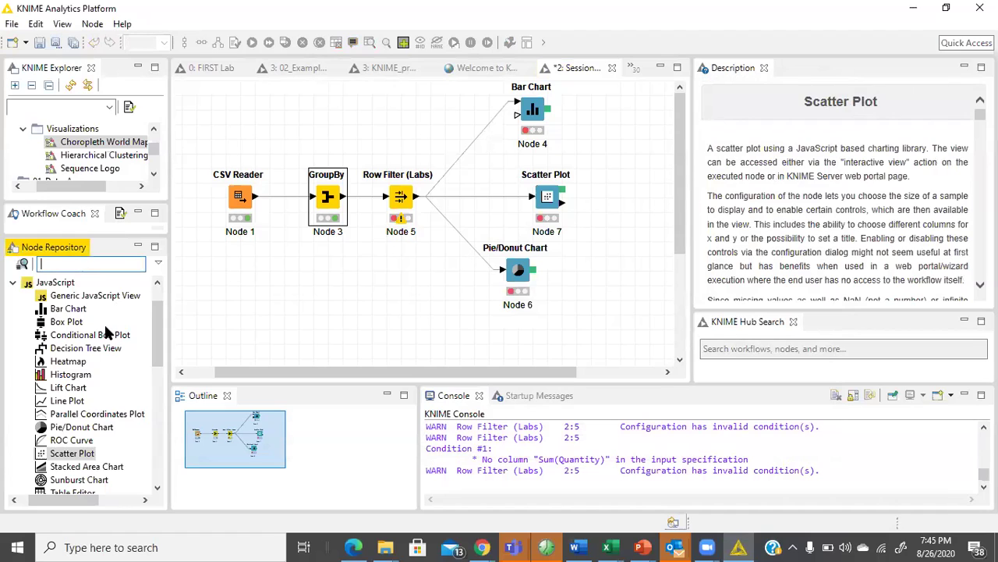
pyautogui.write('b')
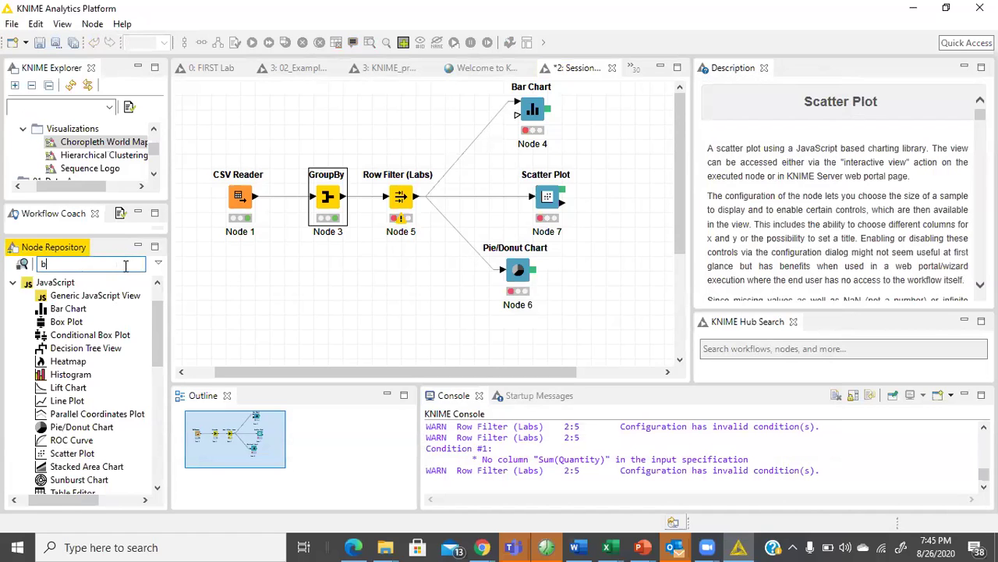
pyautogui.write('inning')
pyautogui.moveTo(88, 321); pyautogui.dragTo(299, 256)
pyautogui.moveTo(184, 139); pyautogui.dragTo(210, 178)
pyautogui.moveTo(307, 277); pyautogui.dragTo(278, 192)
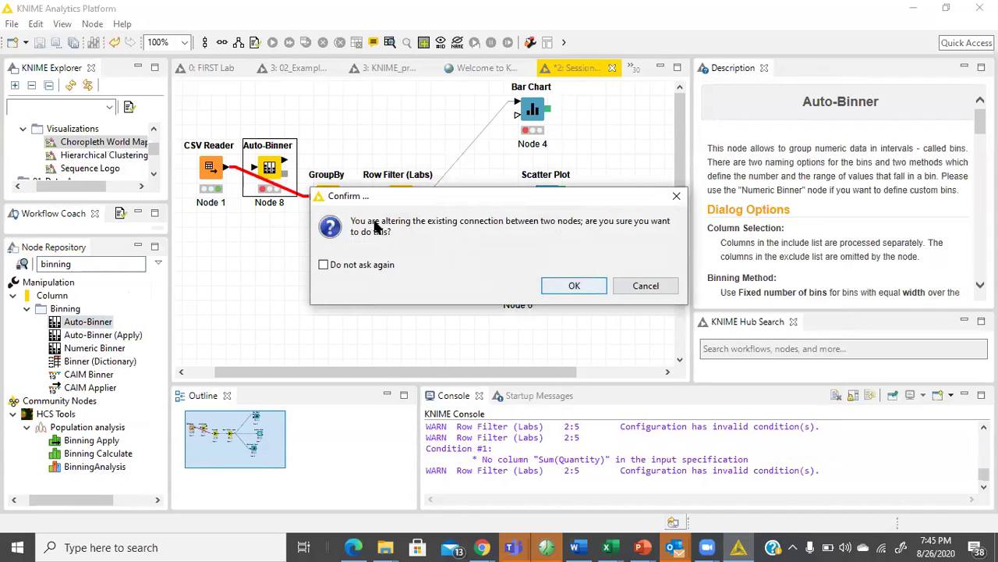
pyautogui.click(645, 286)
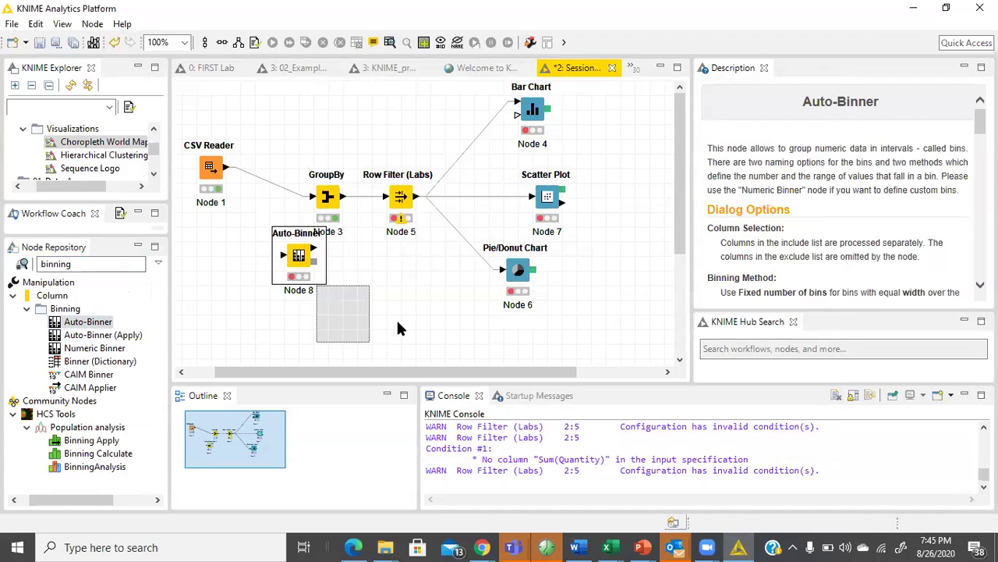
pyautogui.moveTo(398, 327); pyautogui.dragTo(401, 329)
# Move the CSV Reader away to make room and insert the Auto-Binner into its connection to GroupBy, accepting the downstream reset.
pyautogui.moveTo(212, 177); pyautogui.dragTo(199, 207)
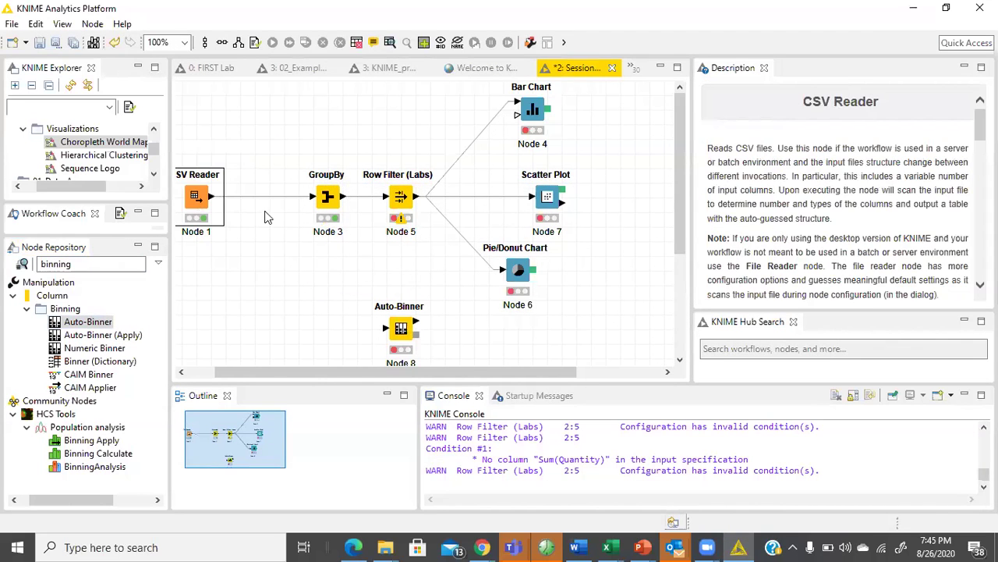
pyautogui.moveTo(400, 330); pyautogui.dragTo(252, 201)
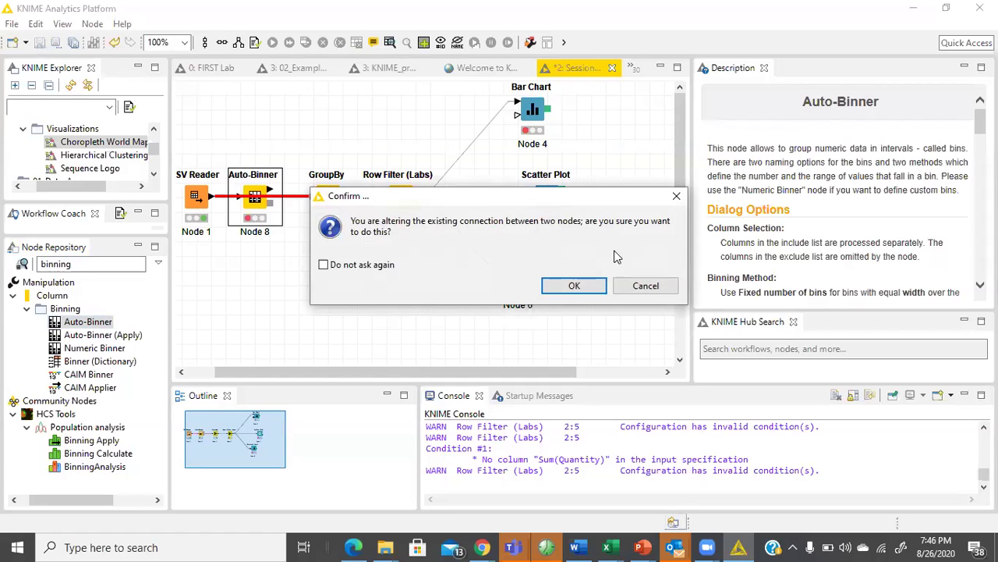
pyautogui.click(585, 285)
pyautogui.click(557, 286)
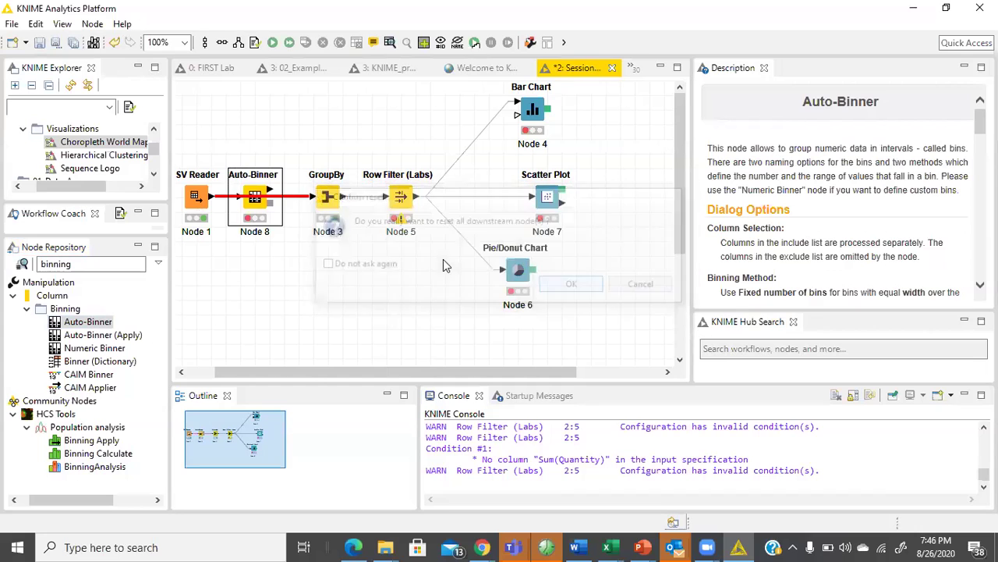
# Configure the Auto-Binner to exclude the Quantity column and use 20 equal-width bins, and save the settings.
pyautogui.doubleClick(258, 199)
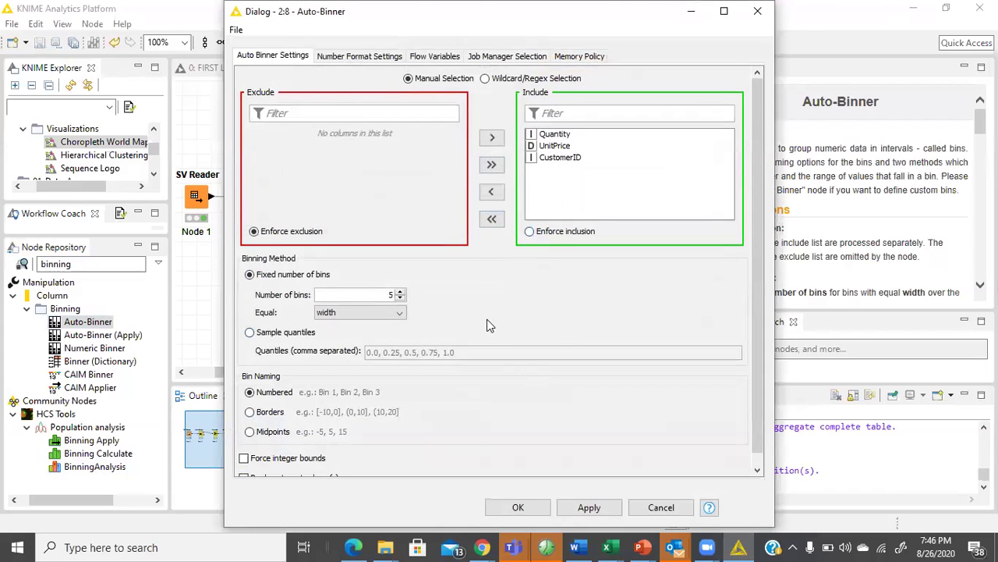
pyautogui.click(564, 136)
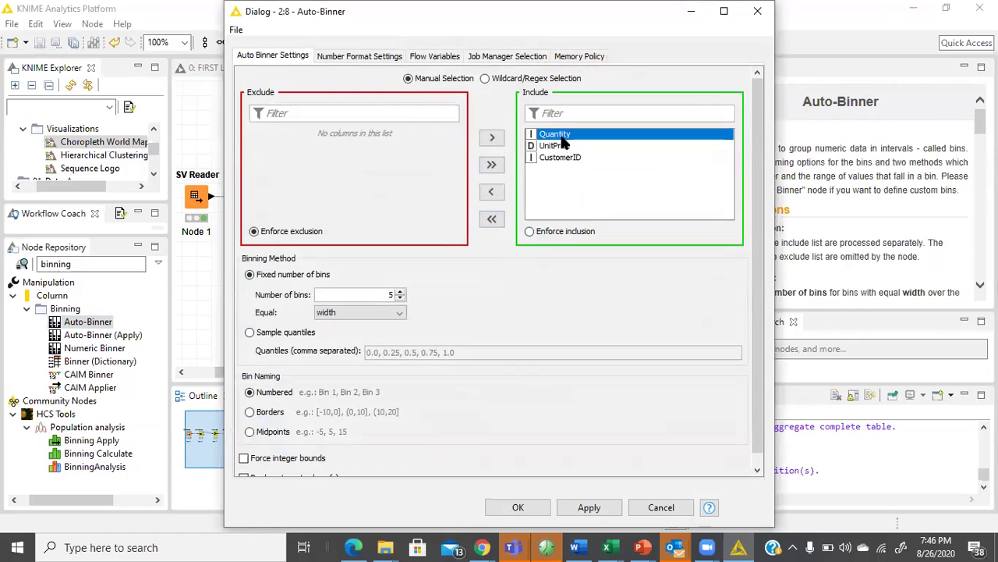
pyautogui.click(494, 194)
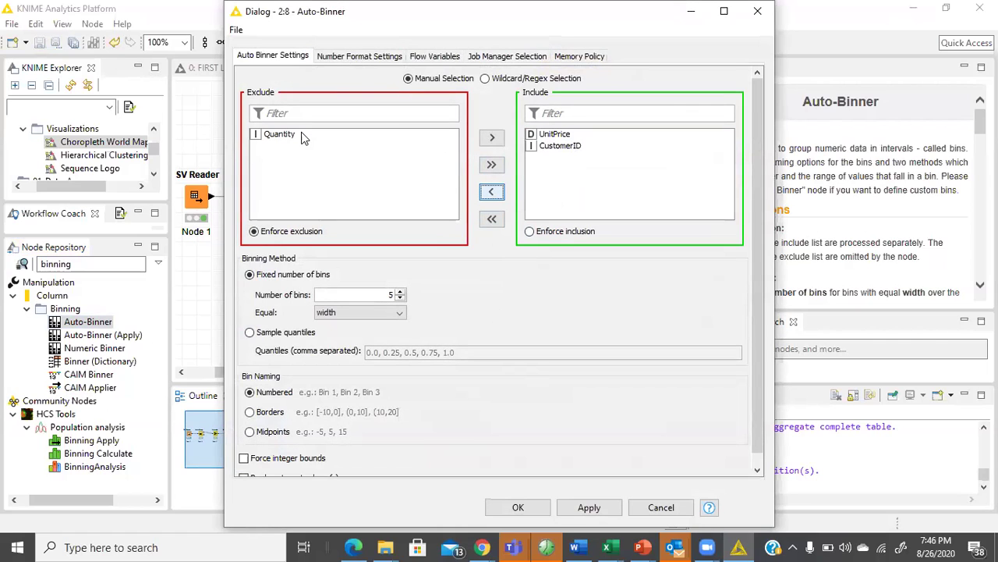
pyautogui.doubleClick(390, 294)
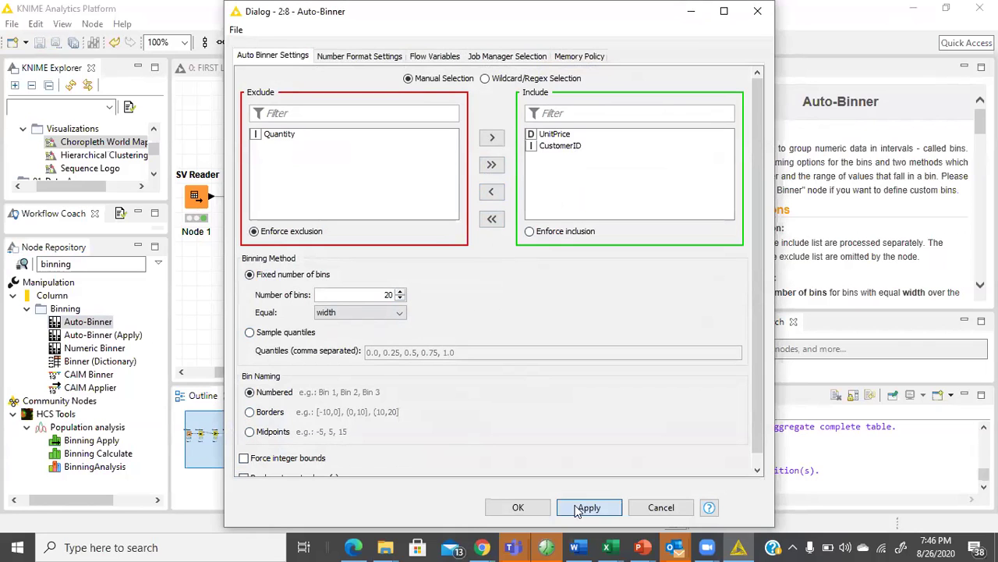
pyautogui.click(518, 507)
# Execute the Auto-Binner node, examine the binned UnitPrice and CustomerID columns in its binned data, and close the table.
pyautogui.rightClick(260, 199)
pyautogui.click(284, 194)
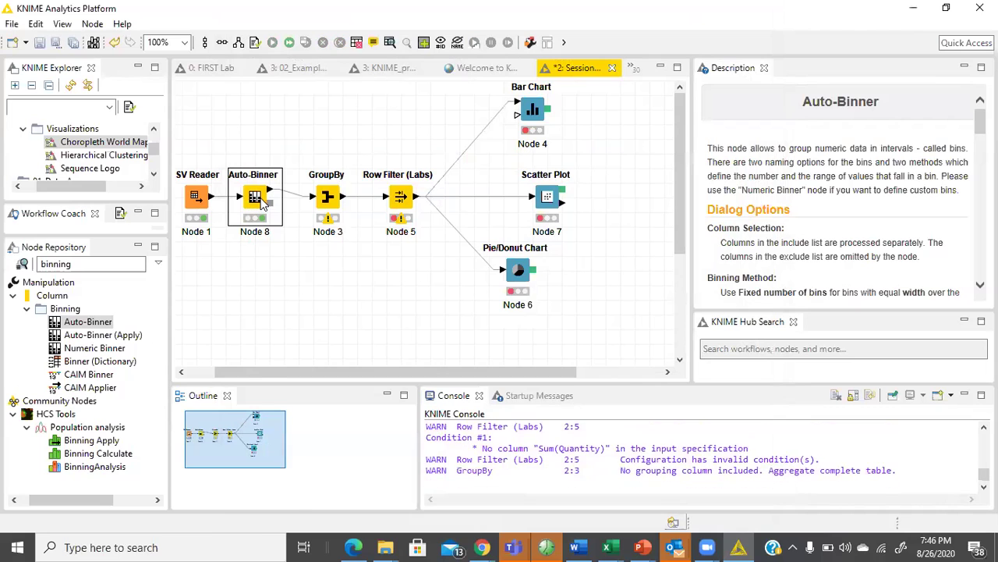
pyautogui.rightClick(262, 200)
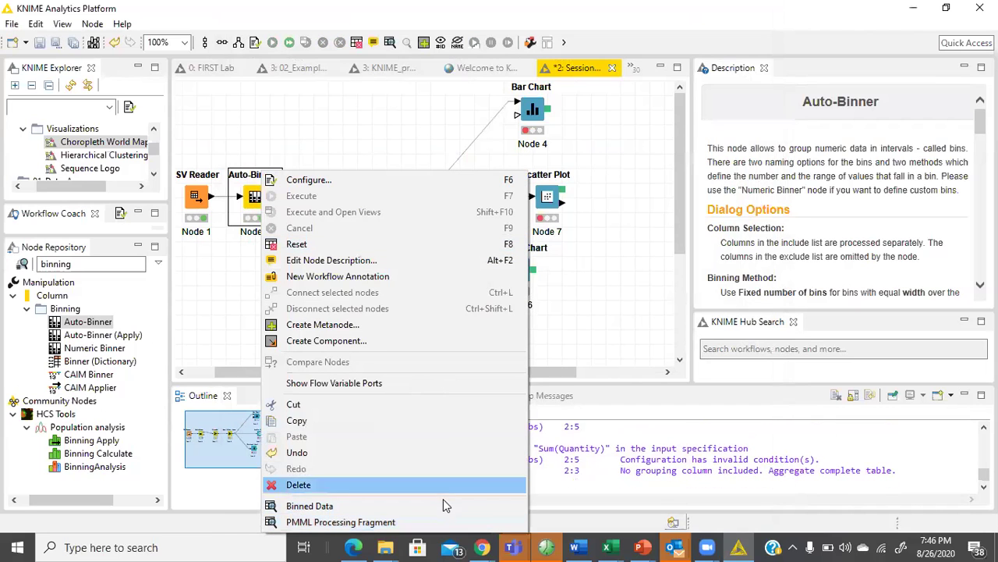
pyautogui.click(443, 501)
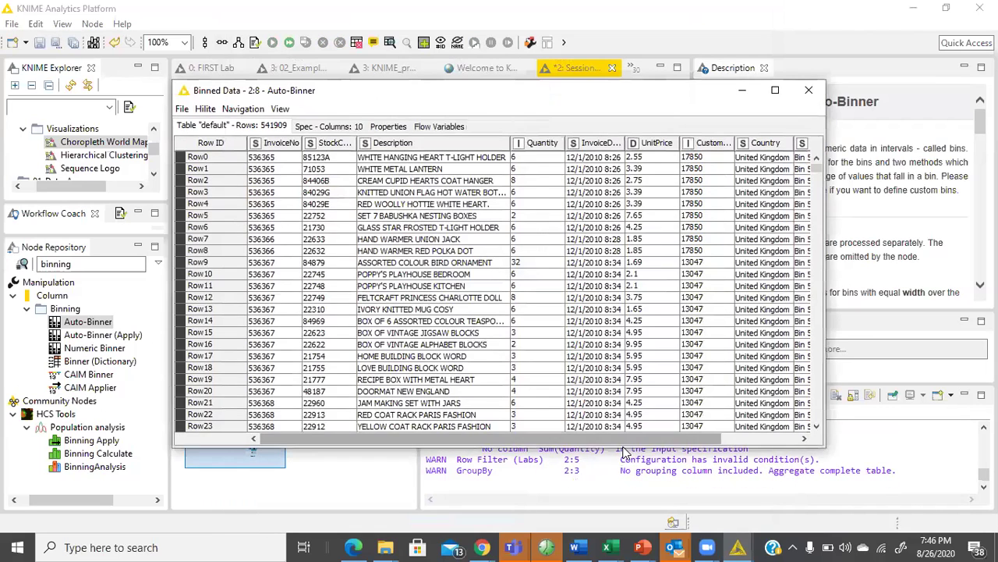
pyautogui.moveTo(623, 439); pyautogui.dragTo(701, 439)
pyautogui.moveTo(783, 157); pyautogui.dragTo(776, 260)
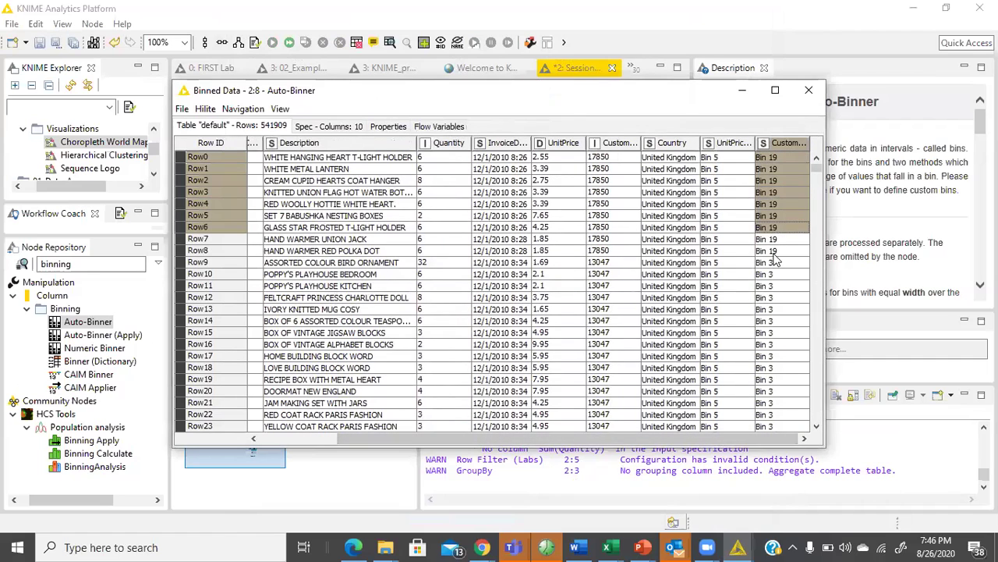
pyautogui.click(809, 91)
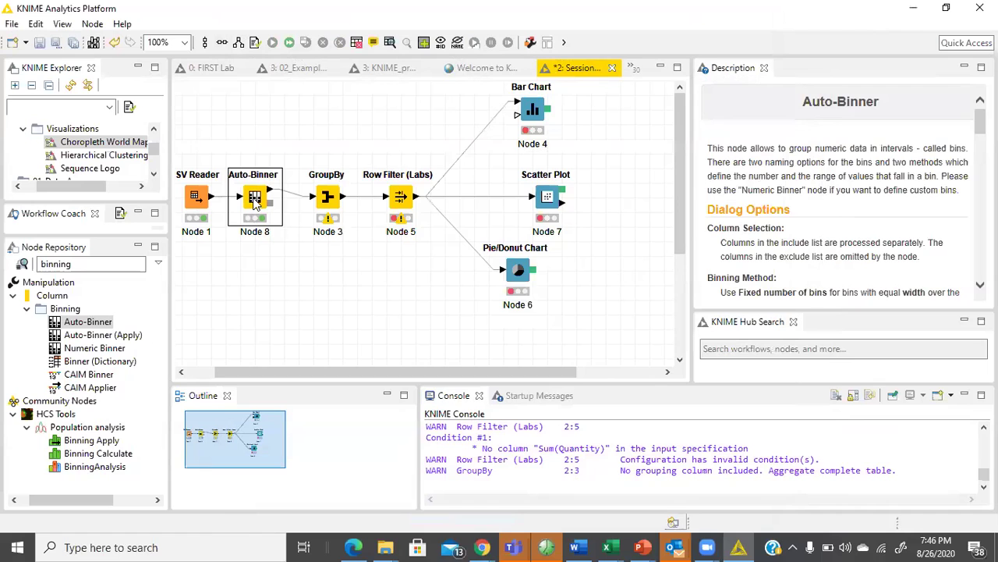
# Set the Auto-Binner to bin only Quantity, excluding UnitPrice and CustomerID, and save the settings, accepting the node reset.
pyautogui.doubleClick(253, 199)
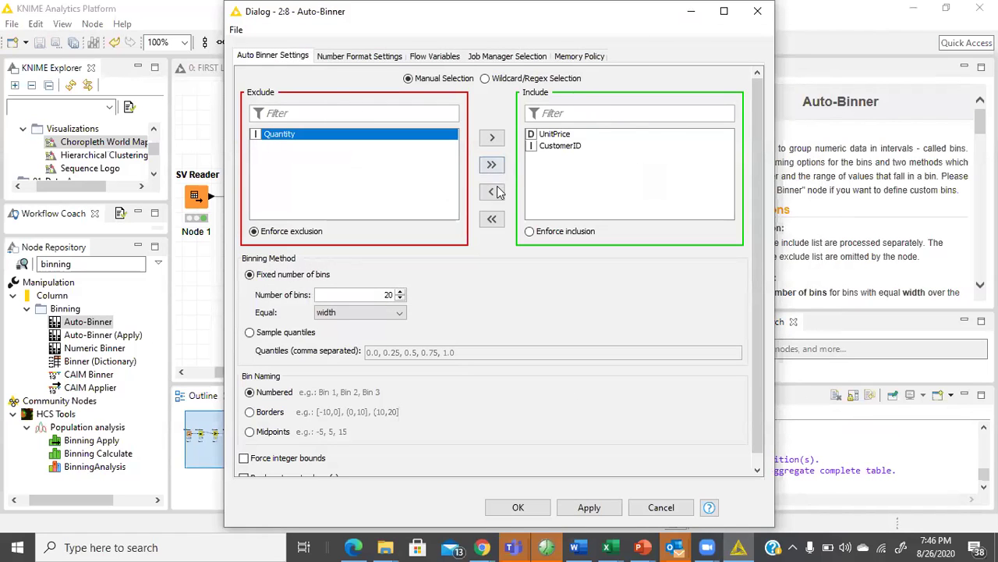
pyautogui.click(500, 144)
pyautogui.click(560, 157)
pyautogui.click(491, 191)
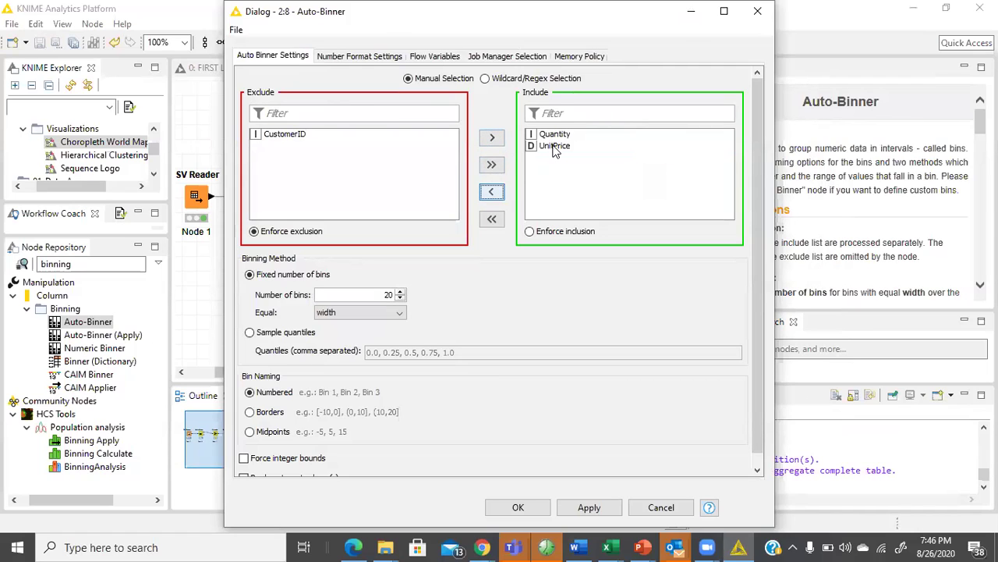
pyautogui.click(554, 147)
pyautogui.click(491, 191)
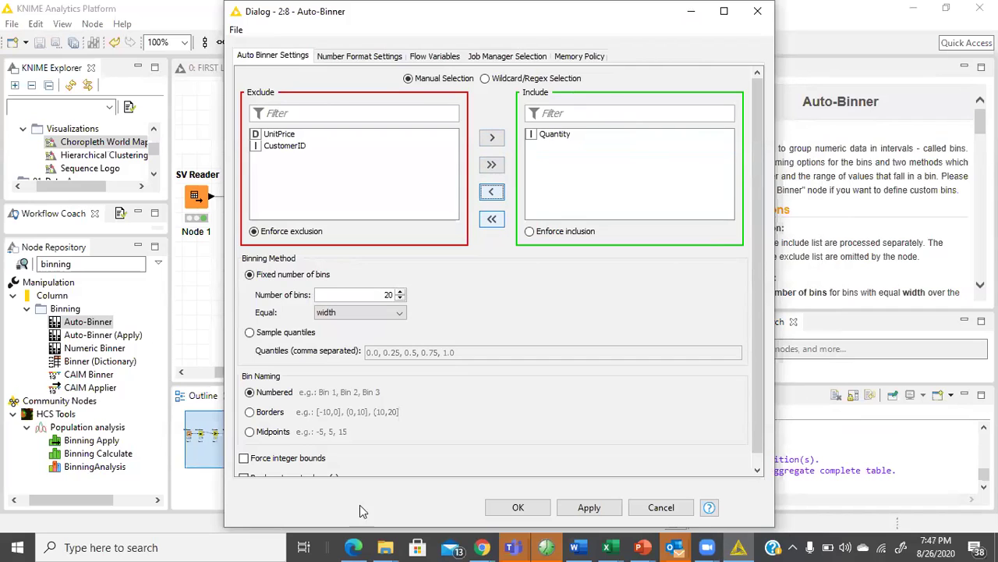
pyautogui.click(587, 507)
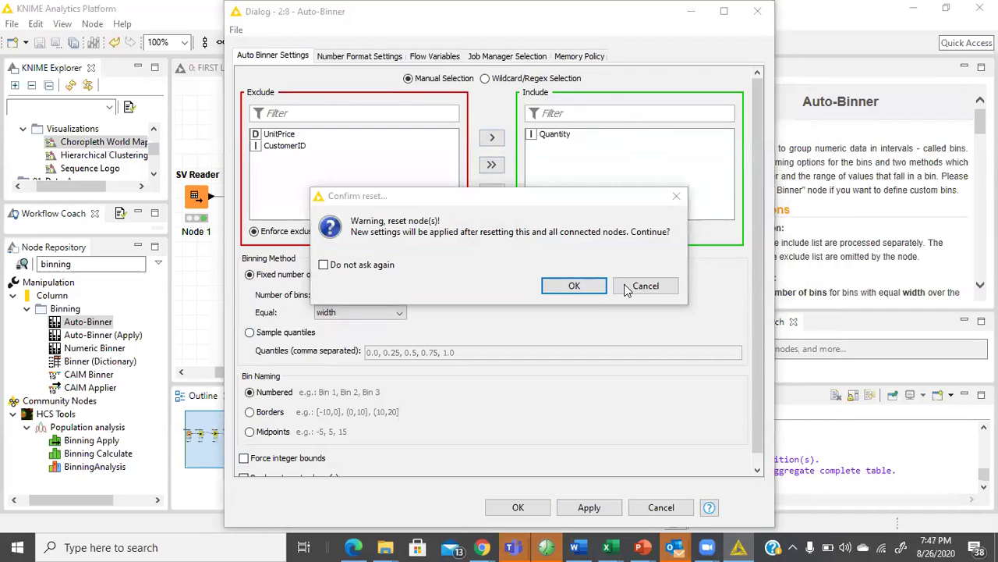
pyautogui.click(574, 285)
pyautogui.click(518, 507)
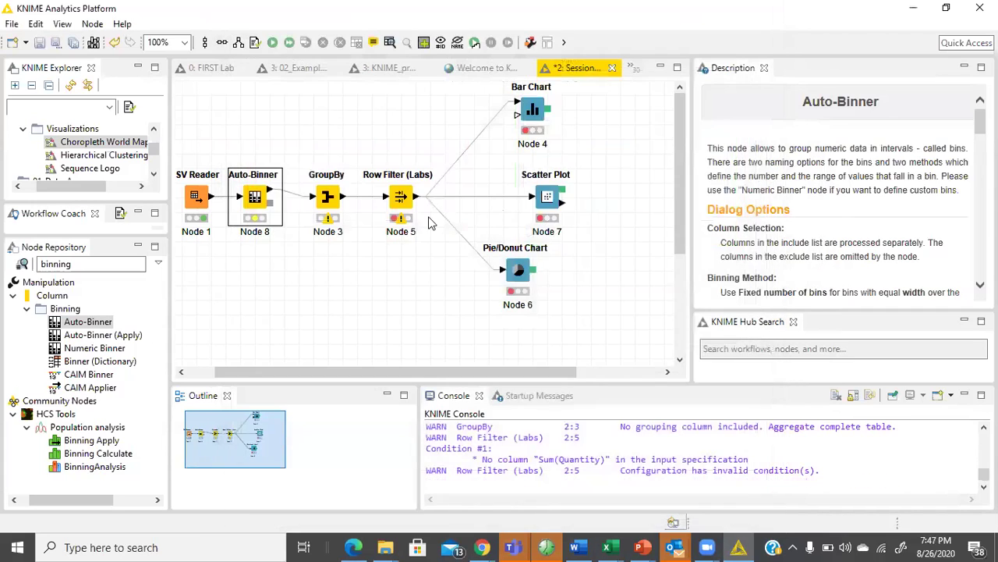
# Execute the Auto-Binner node, examine the widened Quantity [Binned] column through the last rows of its binned data, and close the table.
pyautogui.rightClick(255, 200)
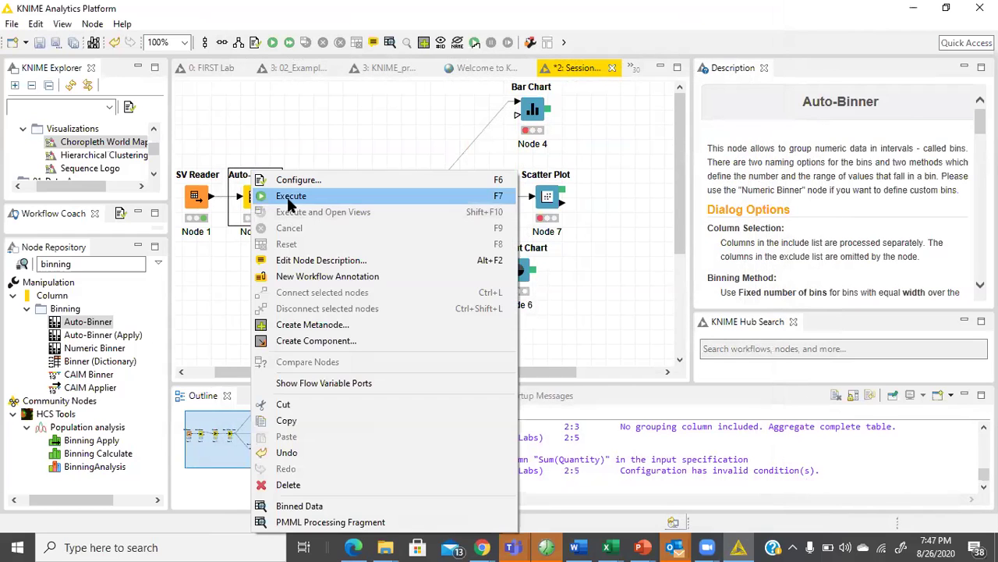
pyautogui.click(285, 194)
pyautogui.rightClick(266, 206)
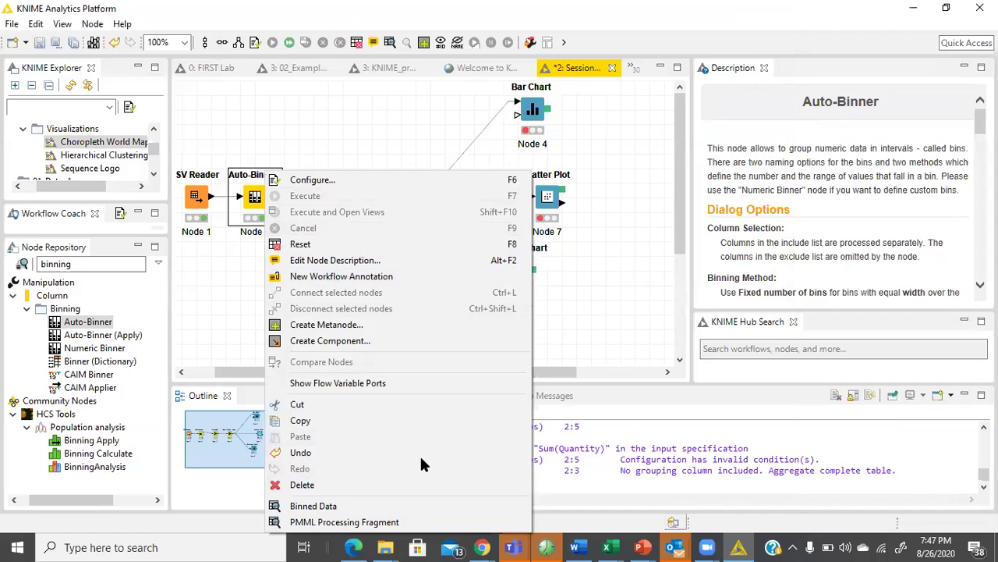
pyautogui.click(436, 504)
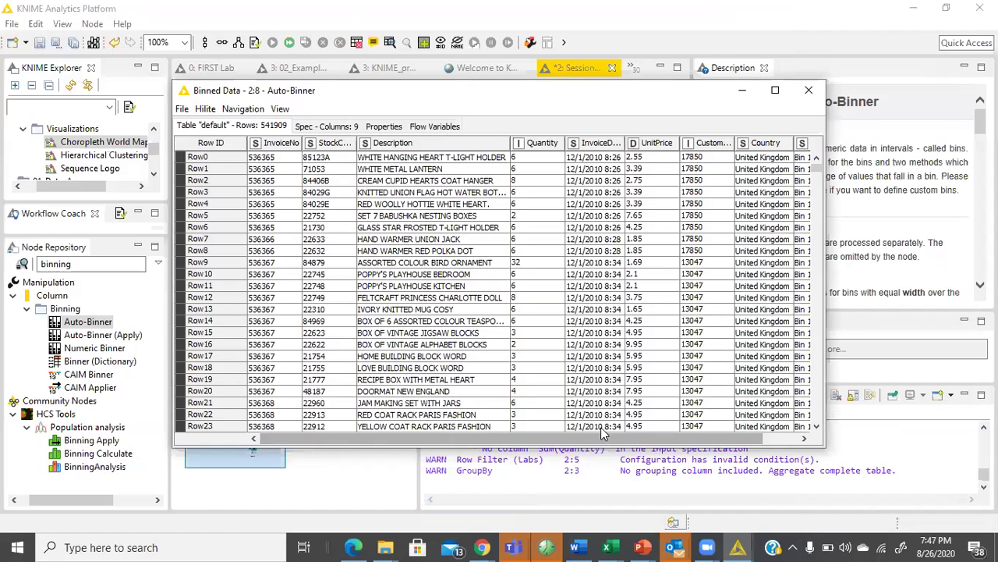
pyautogui.hscroll(1, 634, 440)
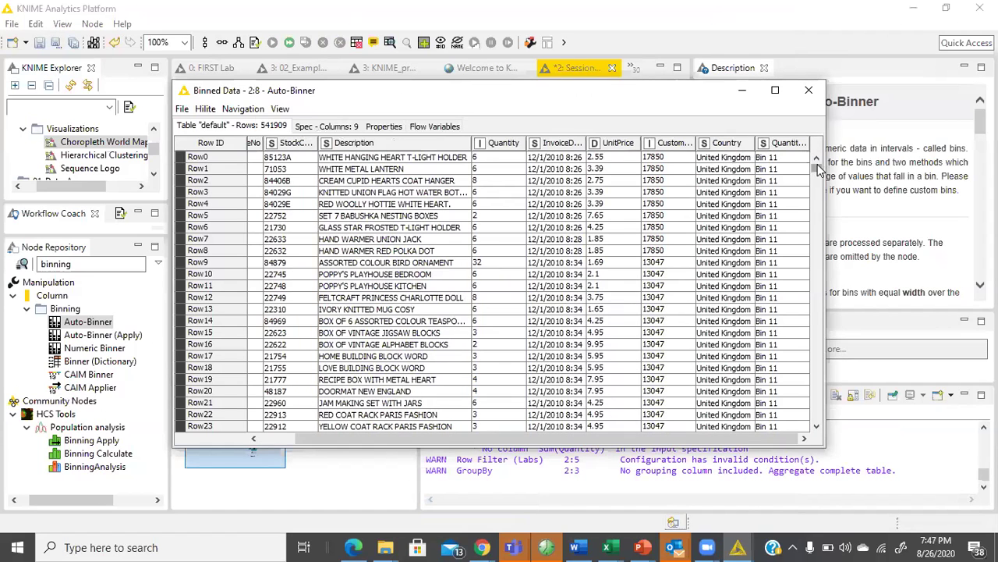
pyautogui.moveTo(825, 205); pyautogui.dragTo(945, 205)
pyautogui.moveTo(854, 146); pyautogui.dragTo(928, 146)
pyautogui.scroll(-6, 871, 273)
pyautogui.scroll(-16, 871, 272)
pyautogui.moveTo(936, 168); pyautogui.dragTo(938, 438)
pyautogui.click(930, 91)
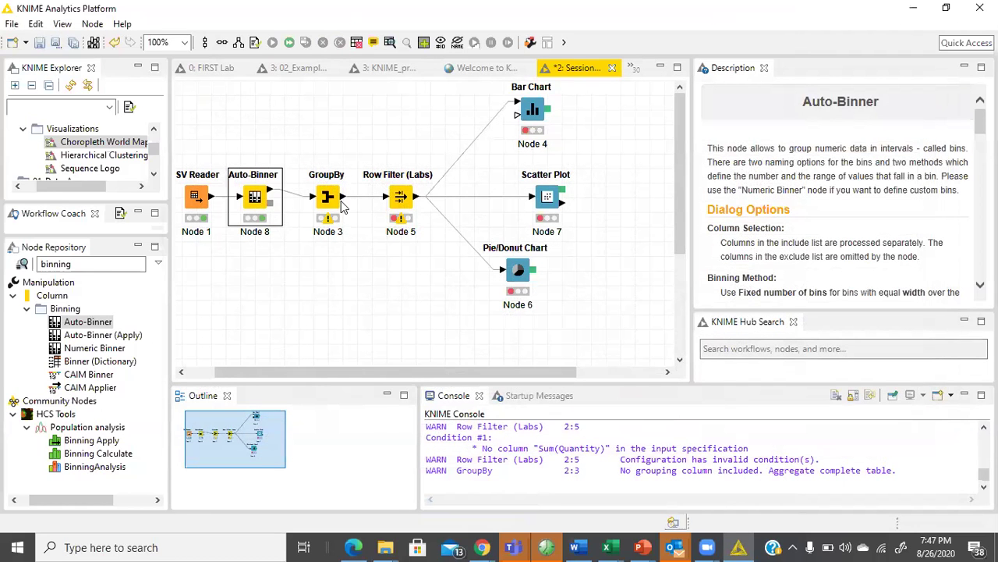
# In the GroupBy settings, remove the Minimum aggregation of Quantity and add Quantity [Binned] as the group column.
pyautogui.doubleClick(331, 200)
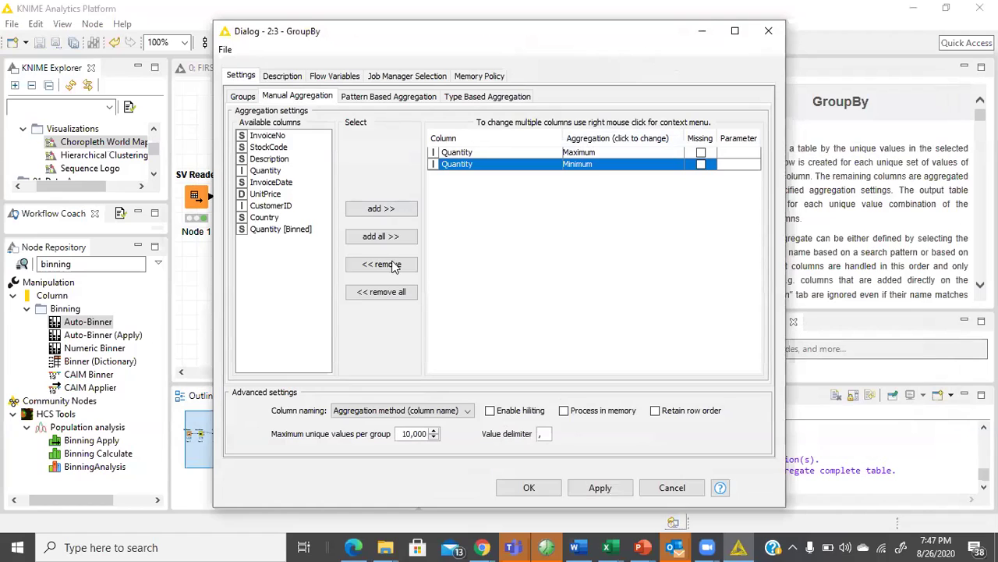
pyautogui.click(392, 265)
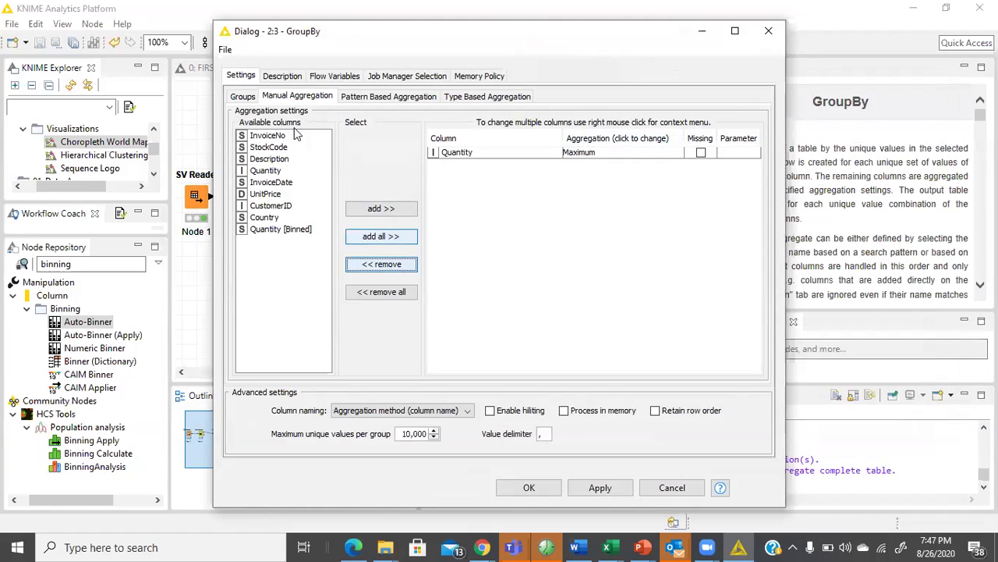
pyautogui.click(243, 97)
pyautogui.click(283, 258)
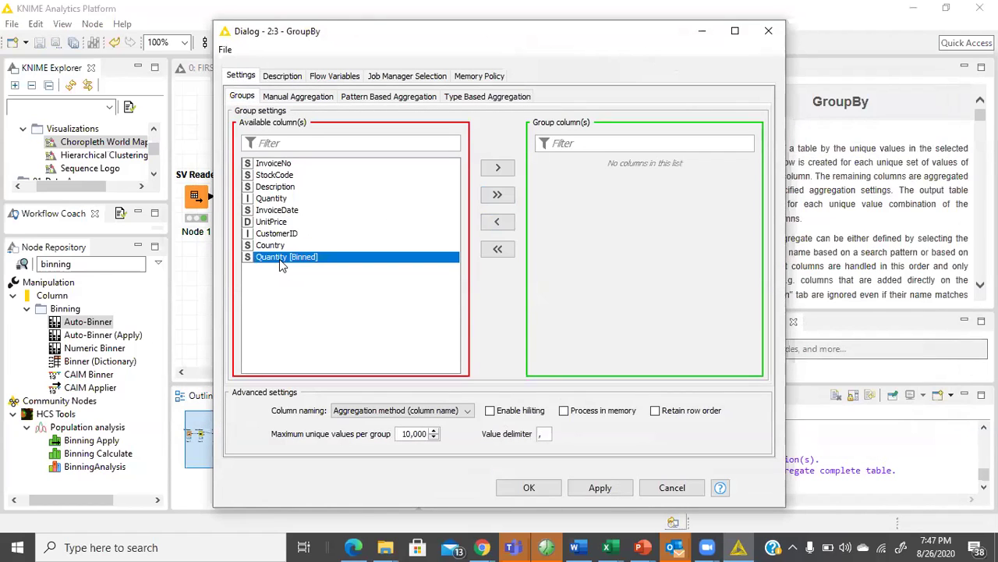
pyautogui.click(501, 167)
# Change the GroupBy node's remaining Quantity aggregation to Sum and save the settings.
pyautogui.click(304, 97)
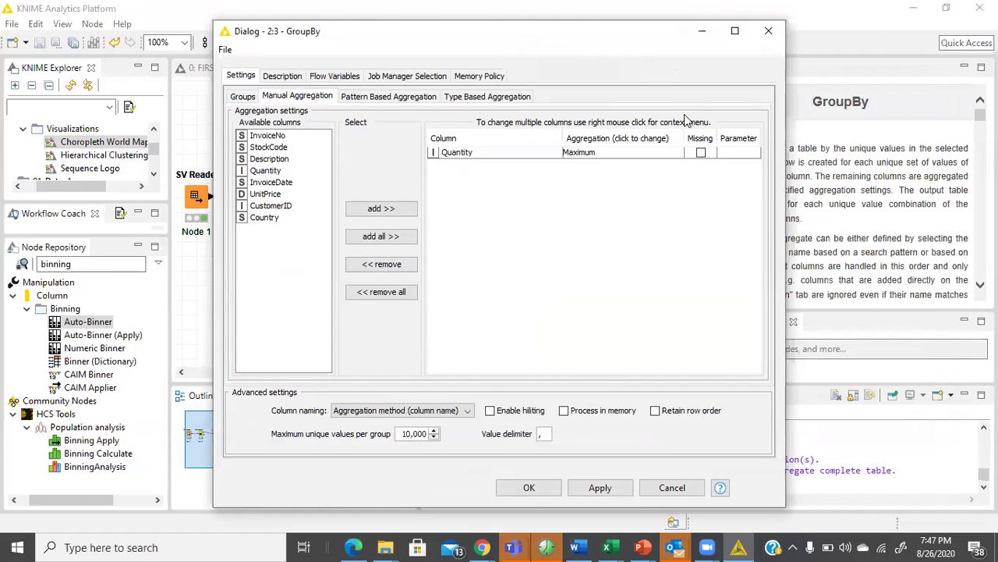
pyautogui.click(656, 154)
pyautogui.scroll(2, 632, 238)
pyautogui.scroll(2, 633, 245)
pyautogui.scroll(-2, 624, 215)
pyautogui.scroll(-7, 621, 225)
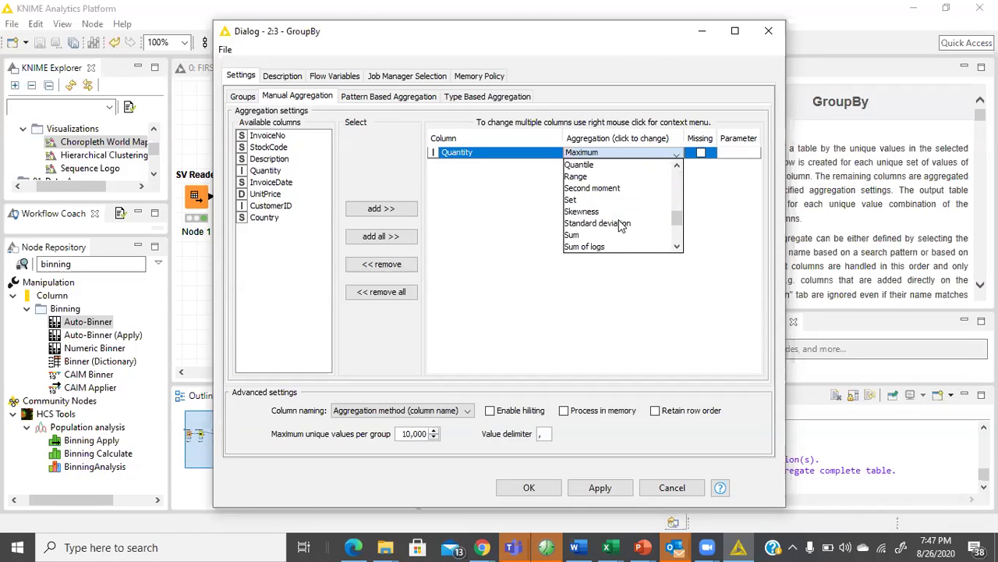
pyautogui.click(603, 176)
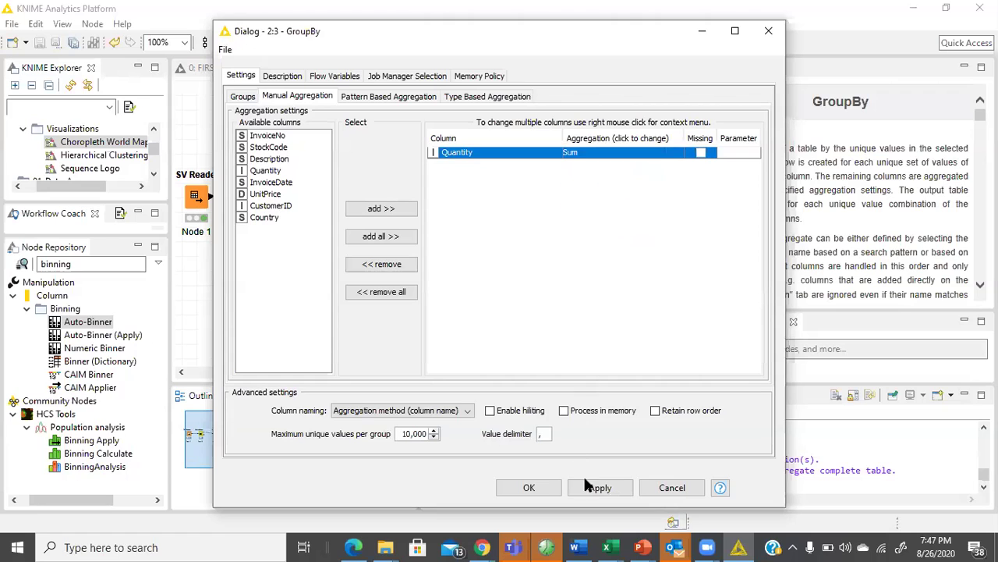
pyautogui.click(528, 488)
# Execute the GroupBy node, examine the summed Quantity per bin and the column's sorting options in its group table, and close it.
pyautogui.rightClick(336, 202)
pyautogui.click(374, 212)
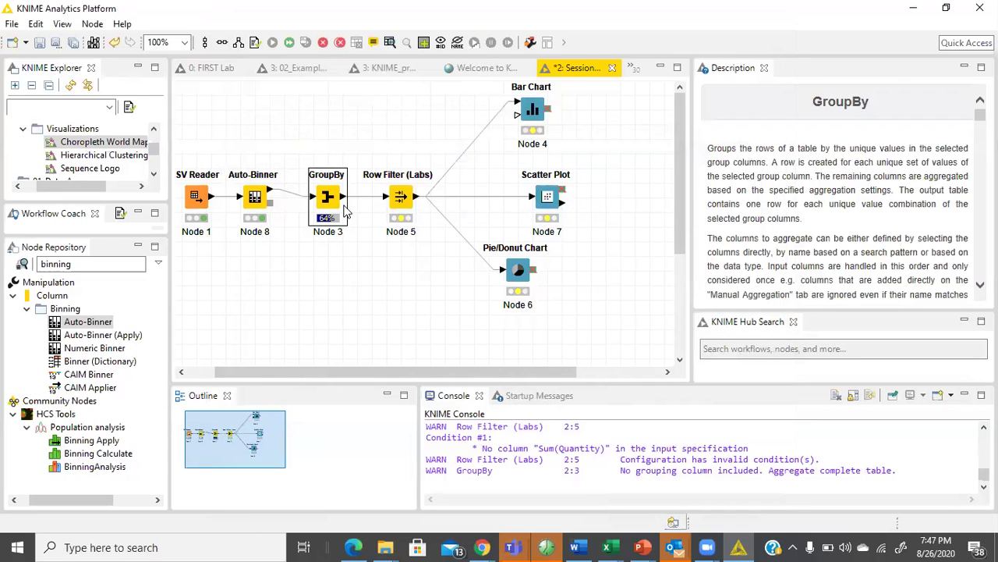
pyautogui.rightClick(338, 207)
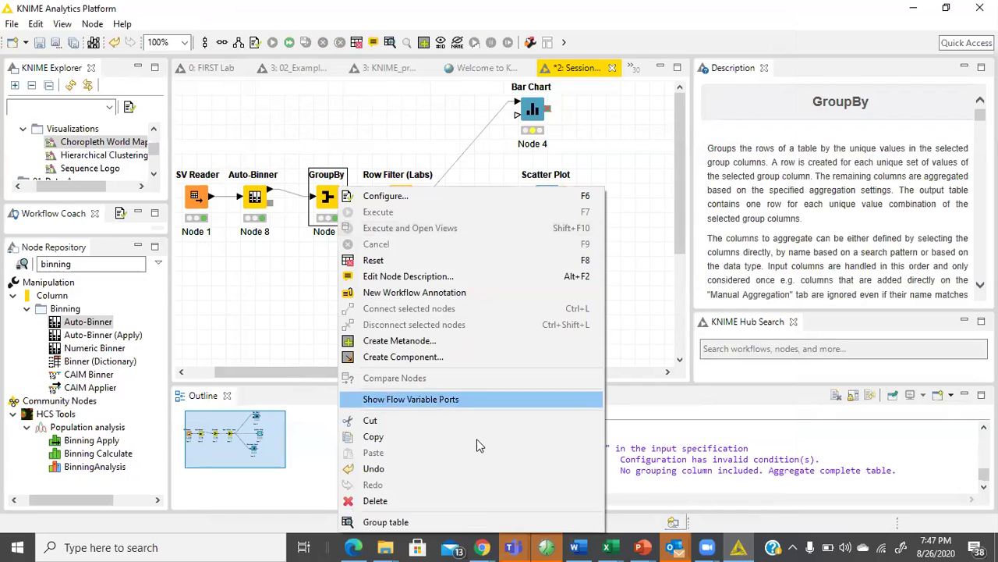
pyautogui.click(499, 521)
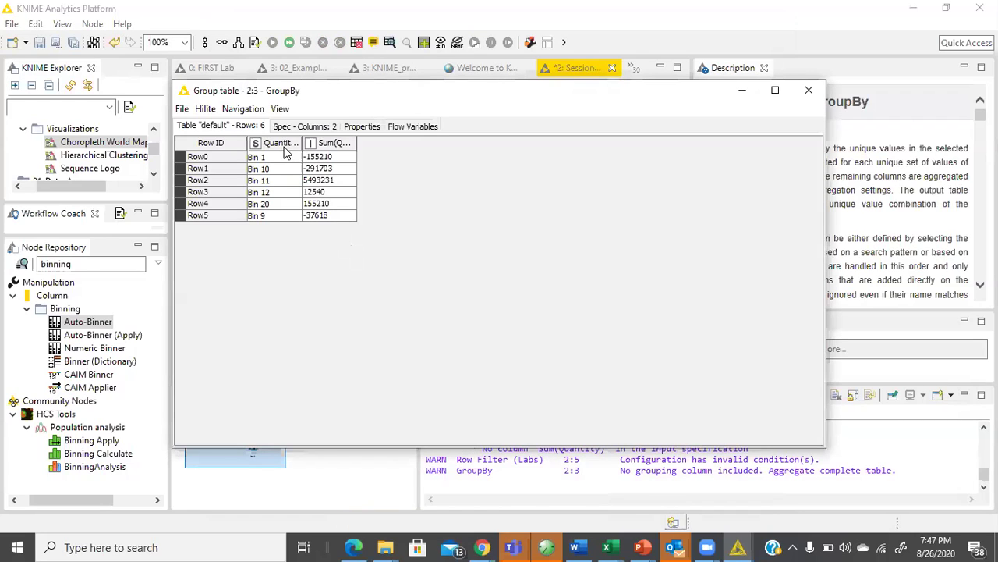
pyautogui.rightClick(285, 152)
pyautogui.moveTo(316, 178)
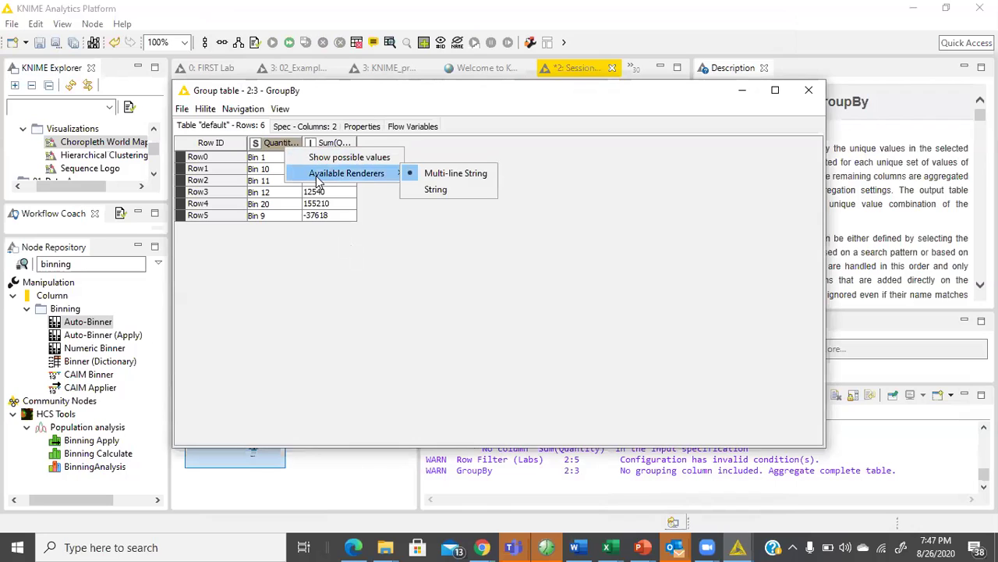
pyautogui.click(284, 144)
pyautogui.click(284, 144)
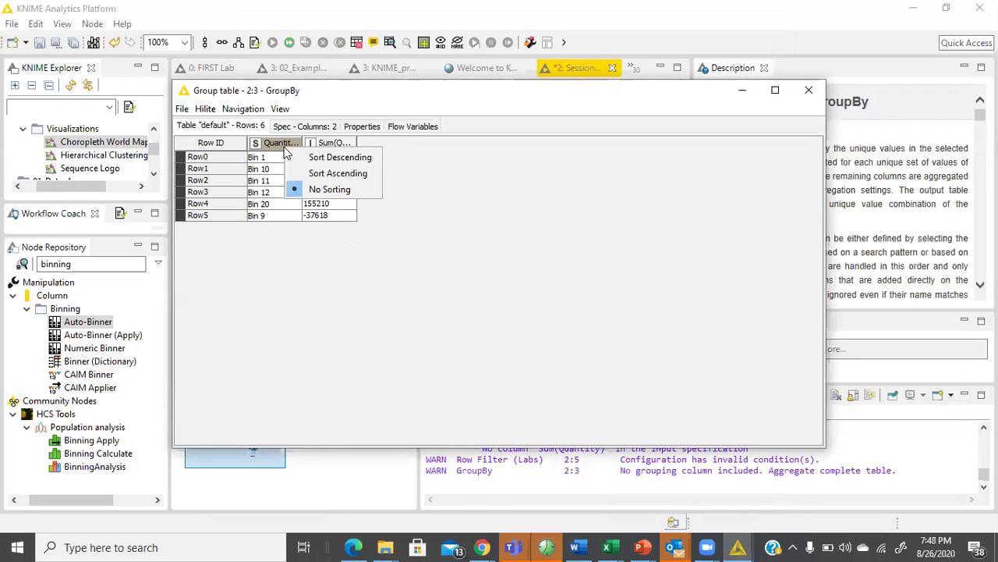
pyautogui.click(808, 90)
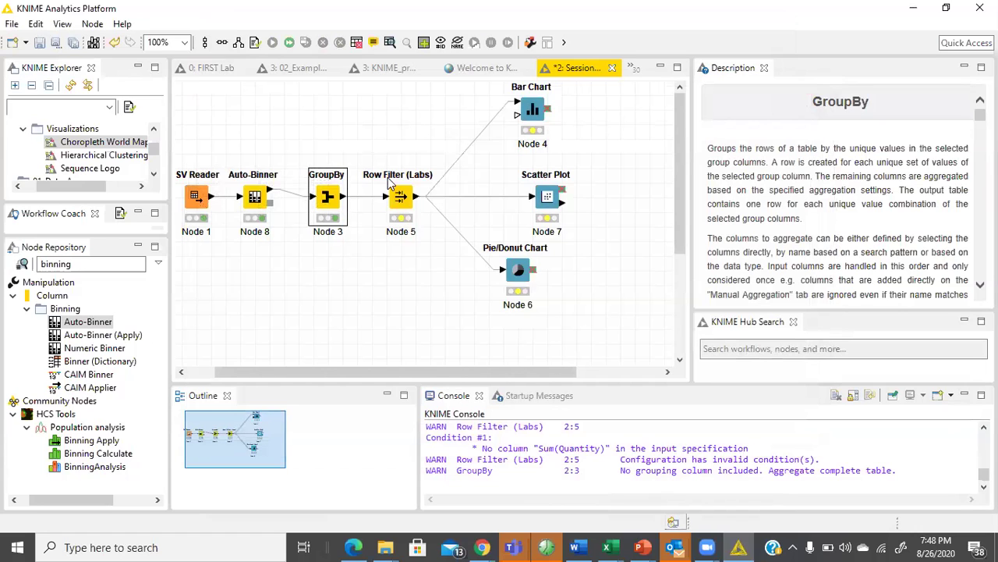
# Reopen the Auto-Binner's binned data, examine the Quantity [Binned] values from the last rows back to the first, and close the table.
pyautogui.click(259, 201)
pyautogui.rightClick(260, 201)
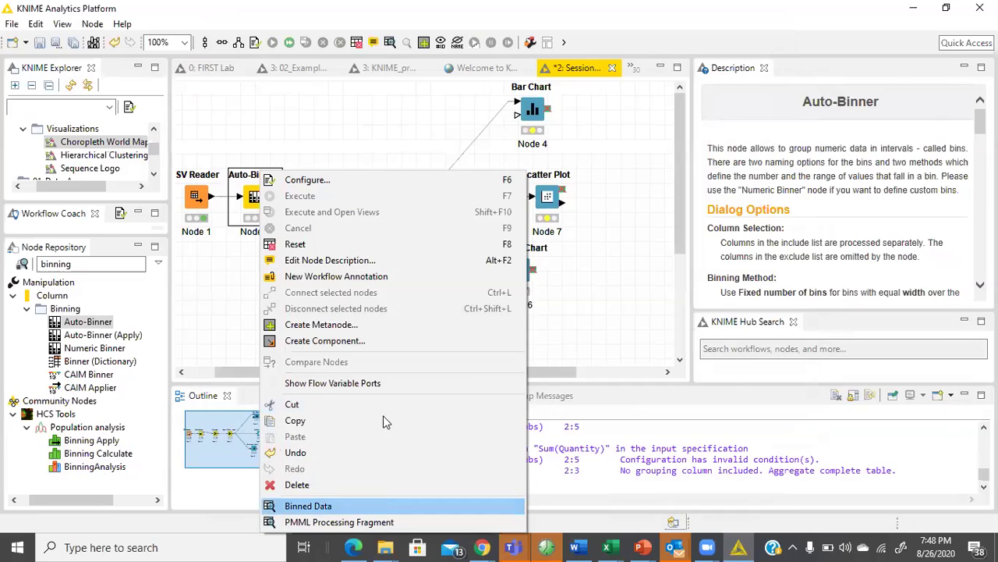
pyautogui.click(384, 505)
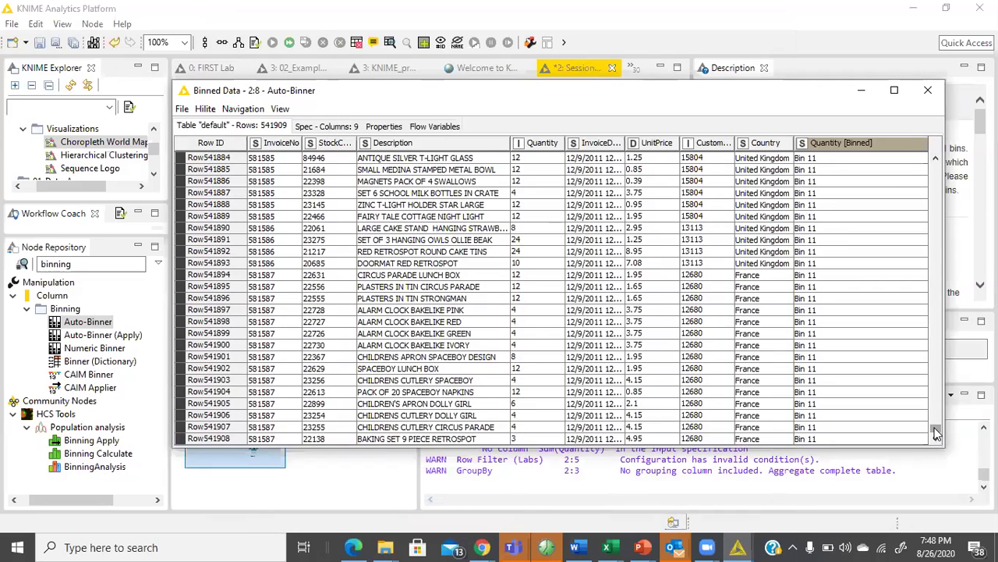
pyautogui.moveTo(936, 435); pyautogui.dragTo(942, 175)
pyautogui.moveTo(957, 448); pyautogui.dragTo(943, 123)
pyautogui.click(934, 95)
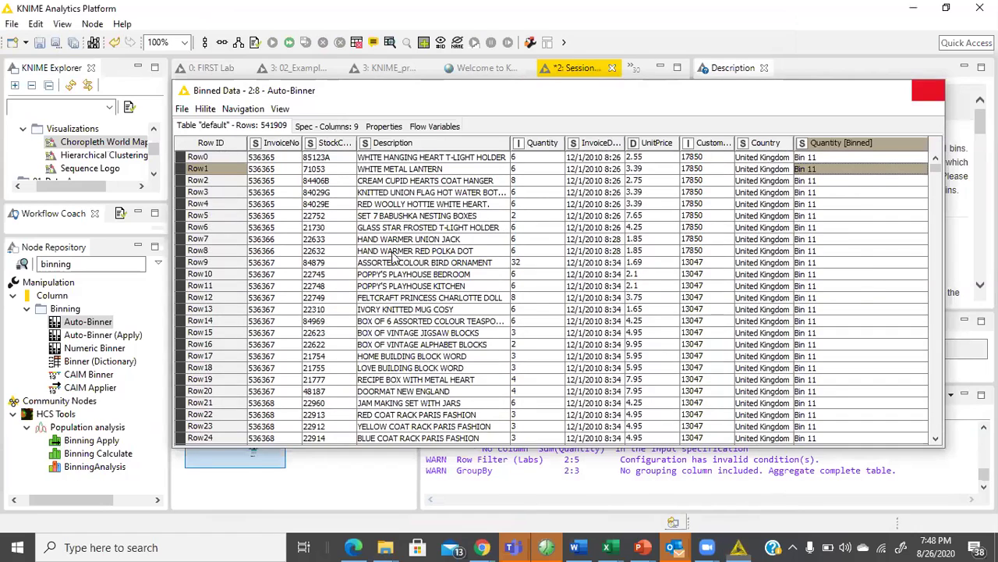
pyautogui.rightClick(268, 200)
pyautogui.click(297, 258)
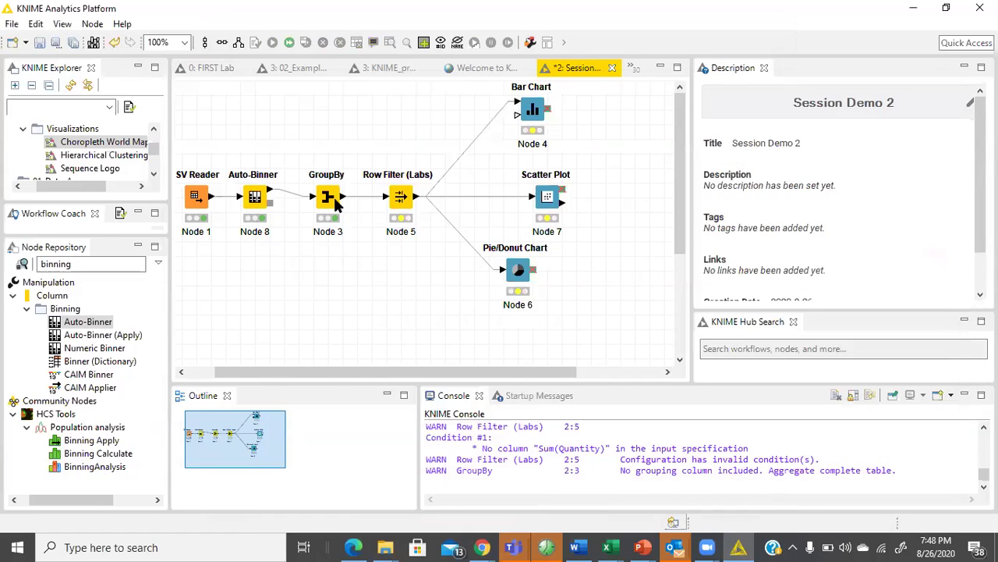
# Review the GroupBy node's group table and the Row Filter (Labs) node's filter condition, closing each without changes.
pyautogui.rightClick(336, 190)
pyautogui.click(471, 521)
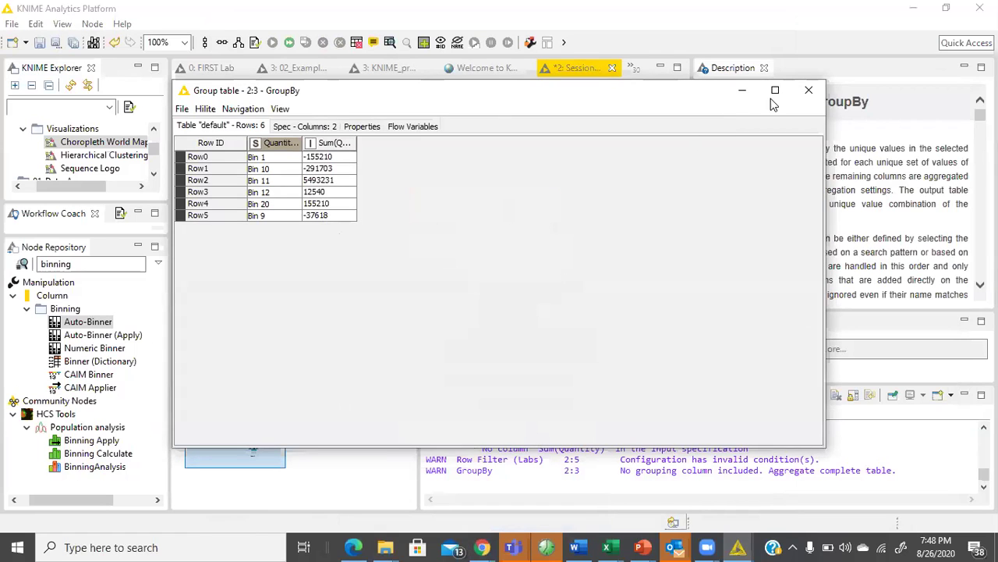
pyautogui.click(809, 90)
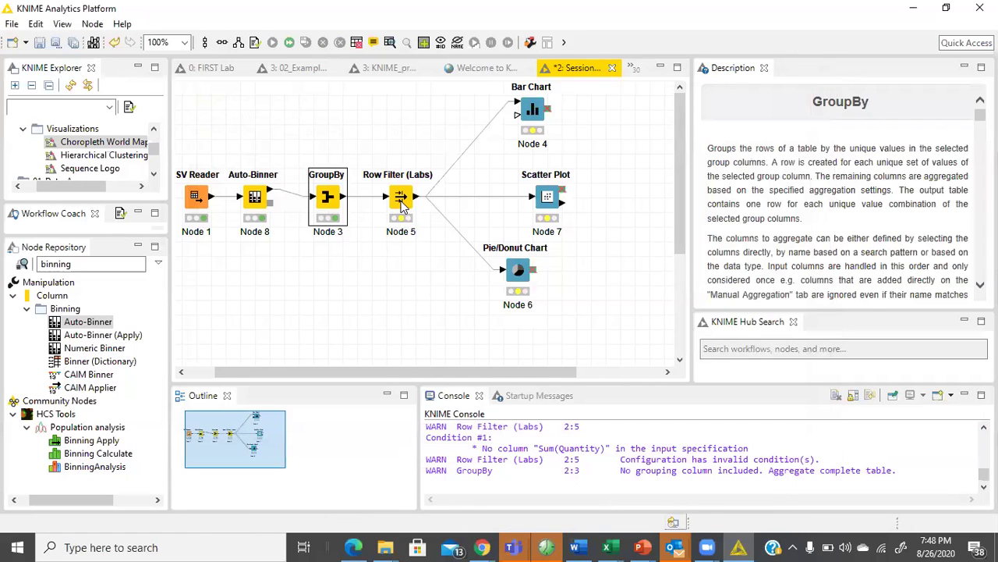
pyautogui.doubleClick(400, 200)
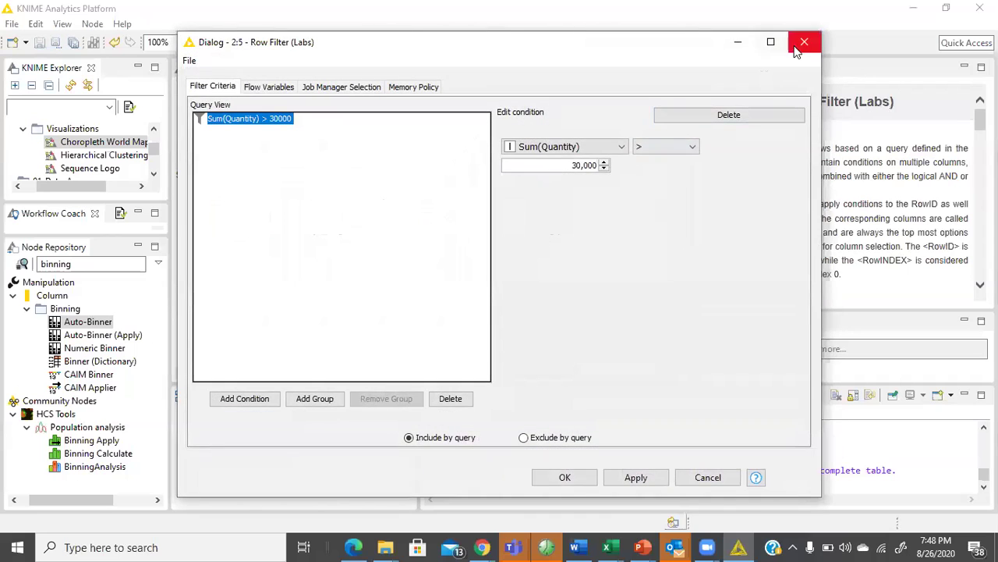
pyautogui.click(804, 44)
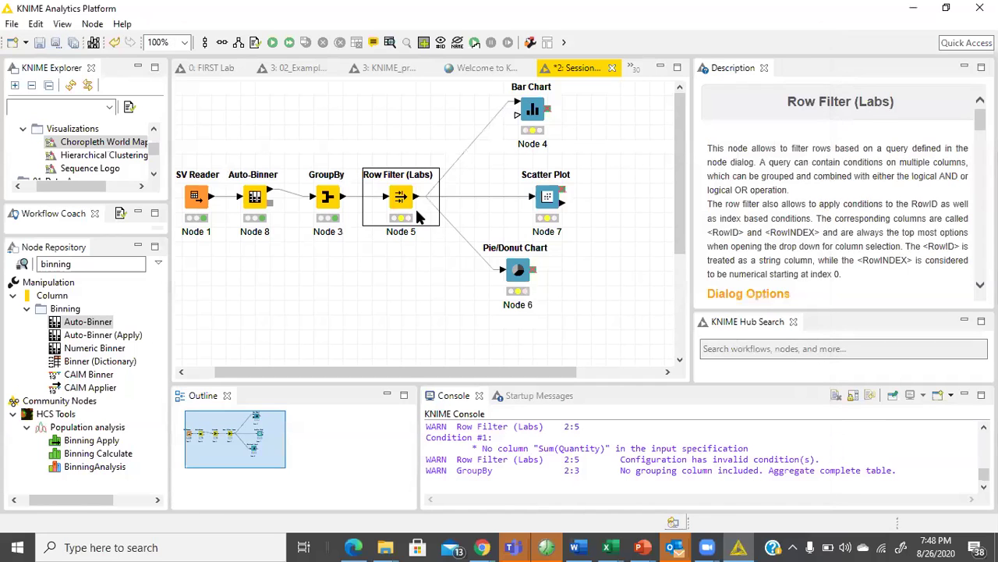
# Widen the workflow editing area so the whole workflow from the CSV Reader to the chart nodes fits.
pyautogui.moveTo(680, 245); pyautogui.dragTo(661, 194)
pyautogui.moveTo(478, 373); pyautogui.dragTo(380, 374)
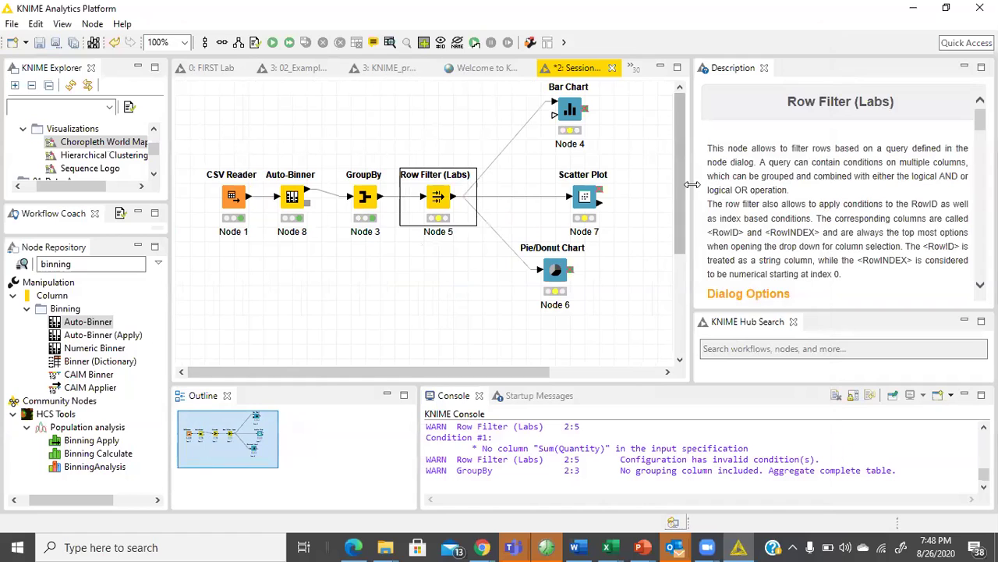
pyautogui.moveTo(692, 188); pyautogui.dragTo(780, 196)
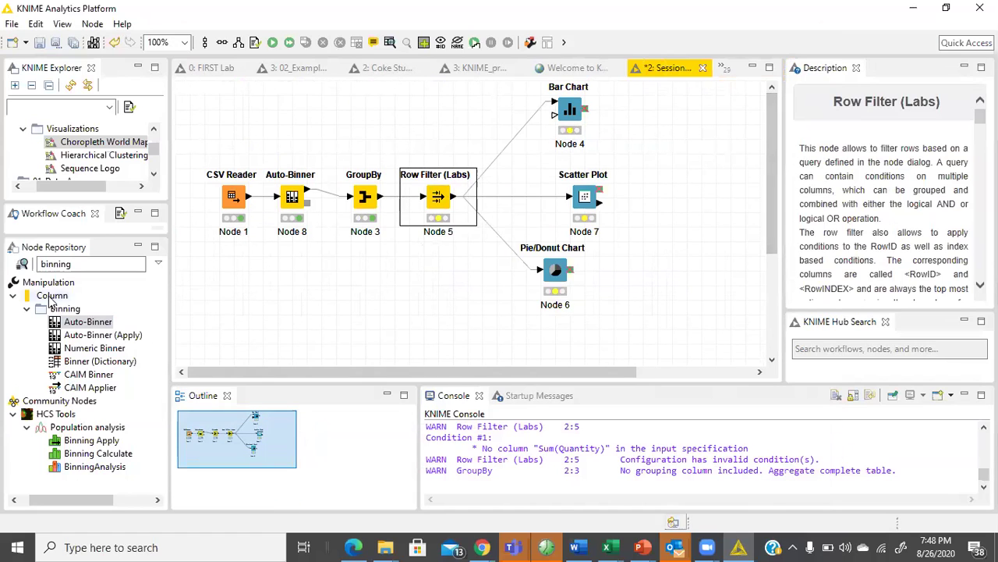
# Clear the node repository's search filter to list all node categories.
pyautogui.click(79, 264)
pyautogui.press('BackSpace')
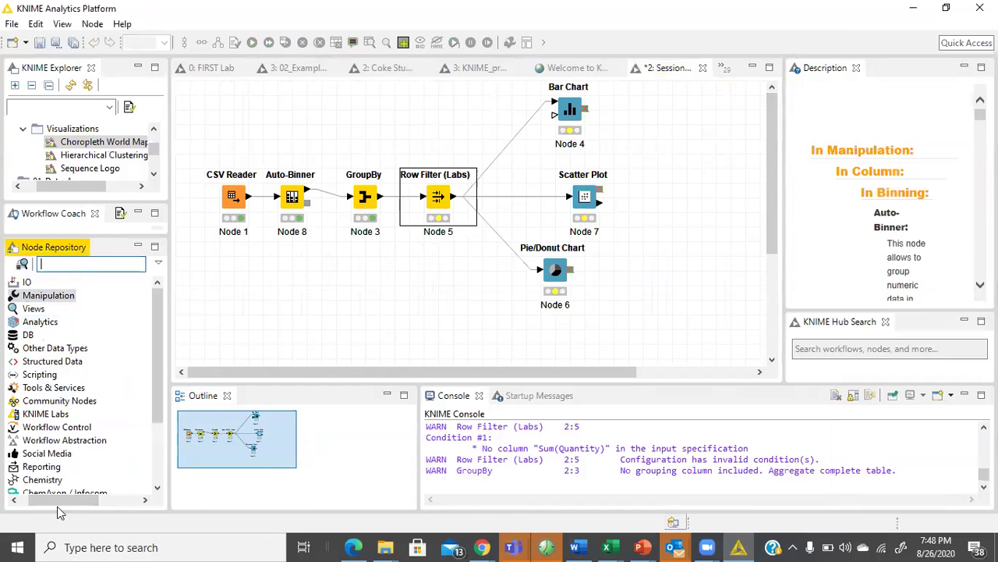
pyautogui.hscroll(-1, 66, 508)
pyautogui.scroll(-2, 24, 374)
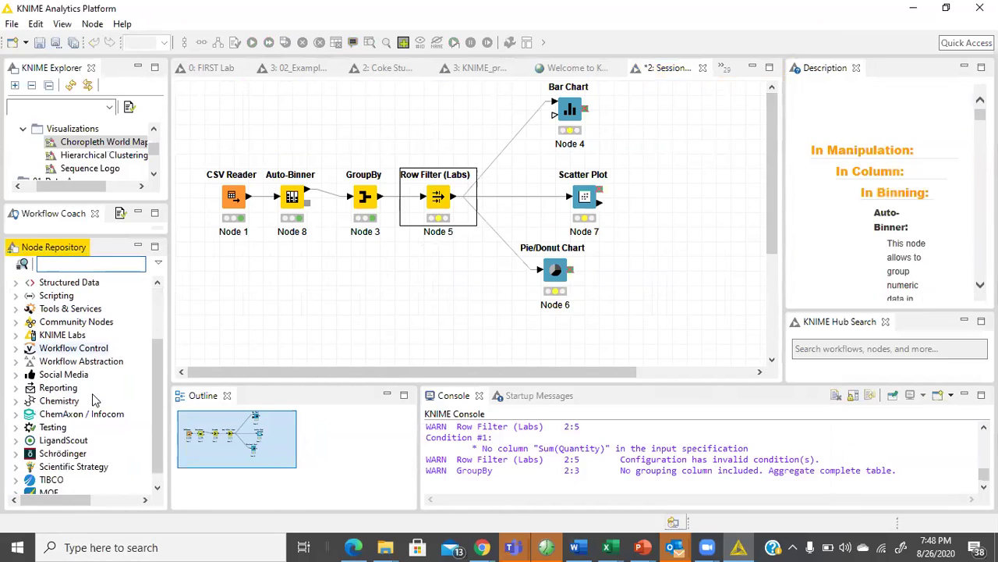
# Examine the Google API Connectors and Twitter API entries in the Social Media node category, including the Google Analytics connectors, and collapse it.
pyautogui.click(15, 376)
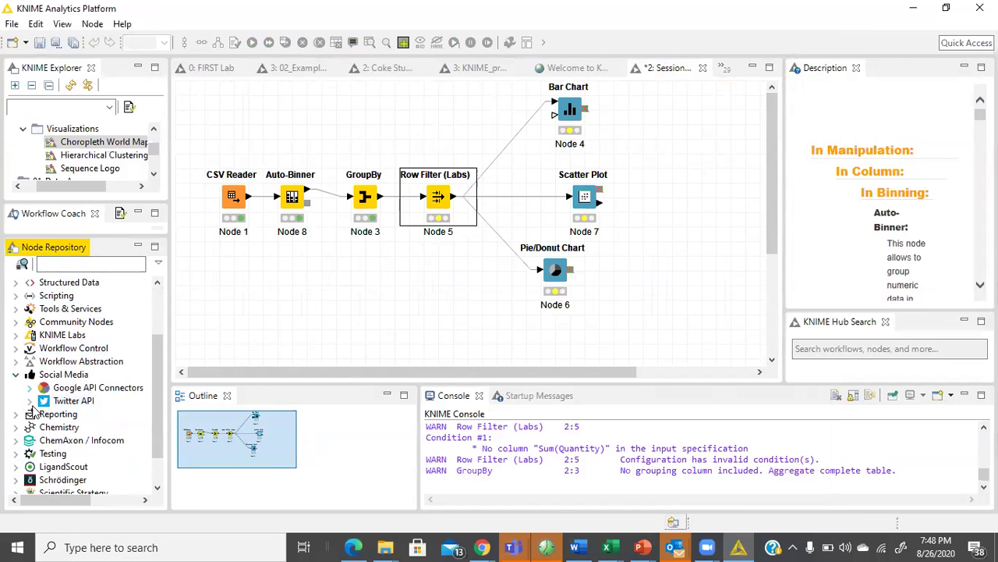
pyautogui.click(30, 399)
pyautogui.click(29, 374)
pyautogui.click(29, 361)
pyautogui.click(44, 374)
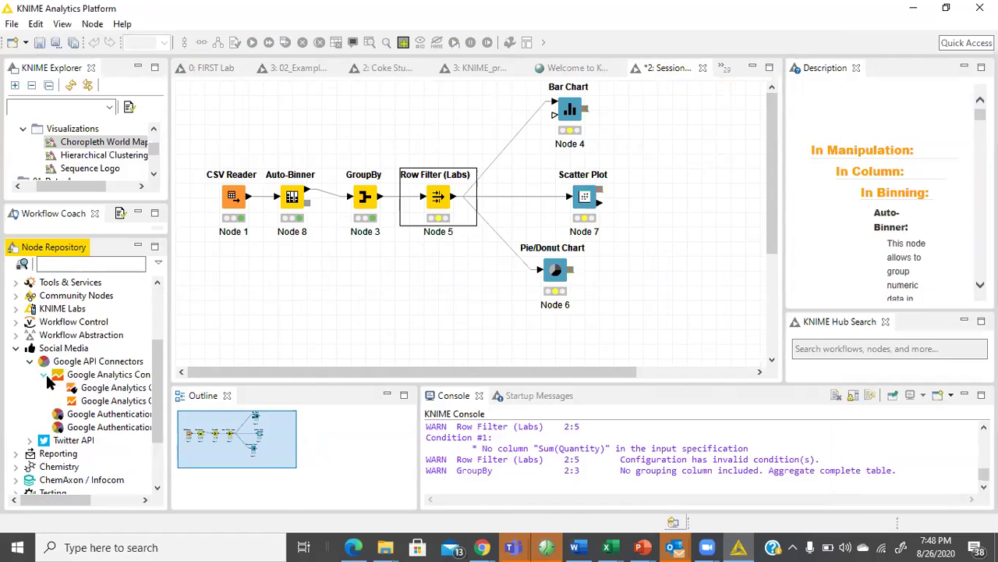
pyautogui.click(43, 374)
pyautogui.click(30, 361)
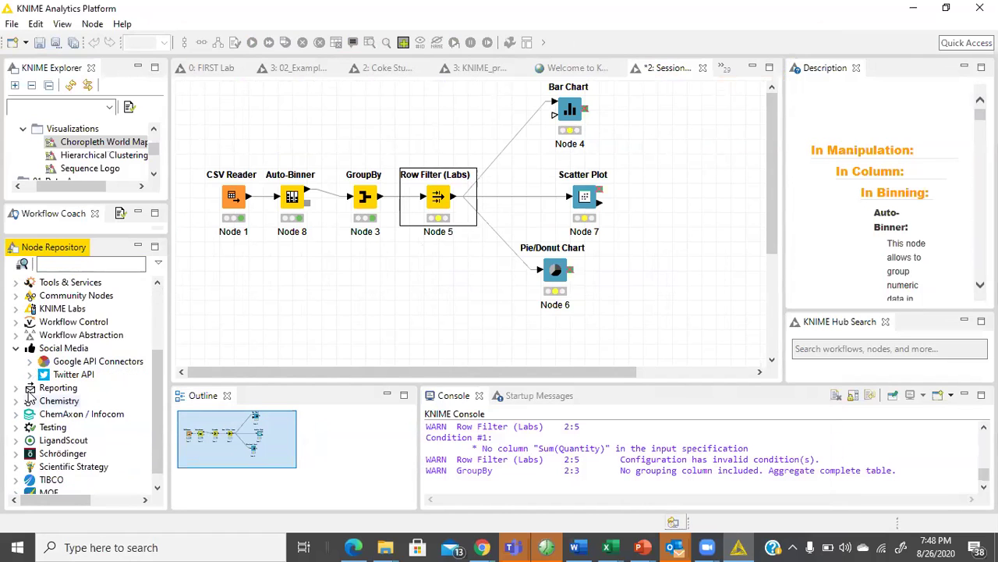
pyautogui.click(16, 348)
pyautogui.scroll(3, 100, 386)
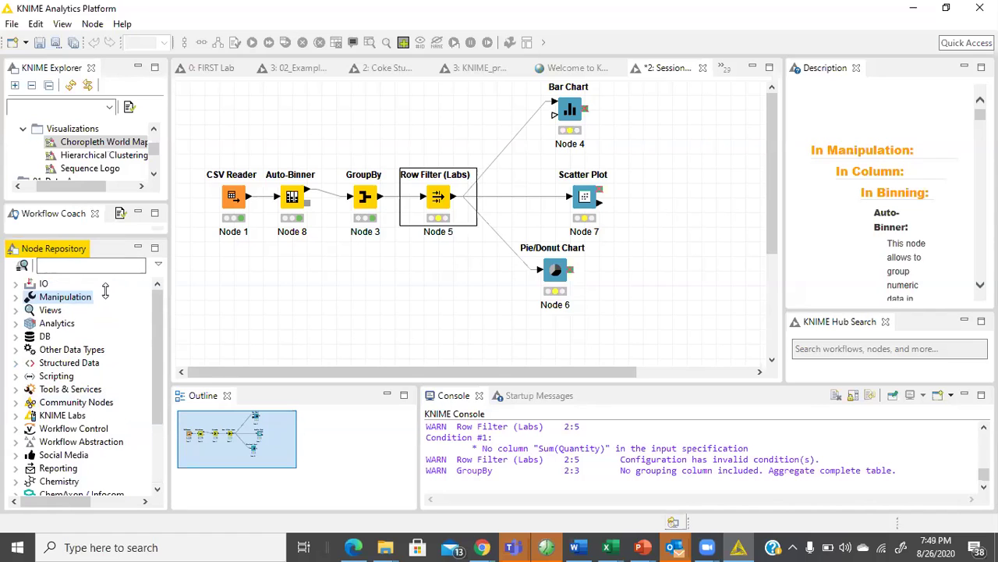
# Give the explorer and node recommendations more height and open the Choropleth World Map example component.
pyautogui.moveTo(109, 238); pyautogui.dragTo(109, 294)
pyautogui.moveTo(99, 203); pyautogui.dragTo(103, 262)
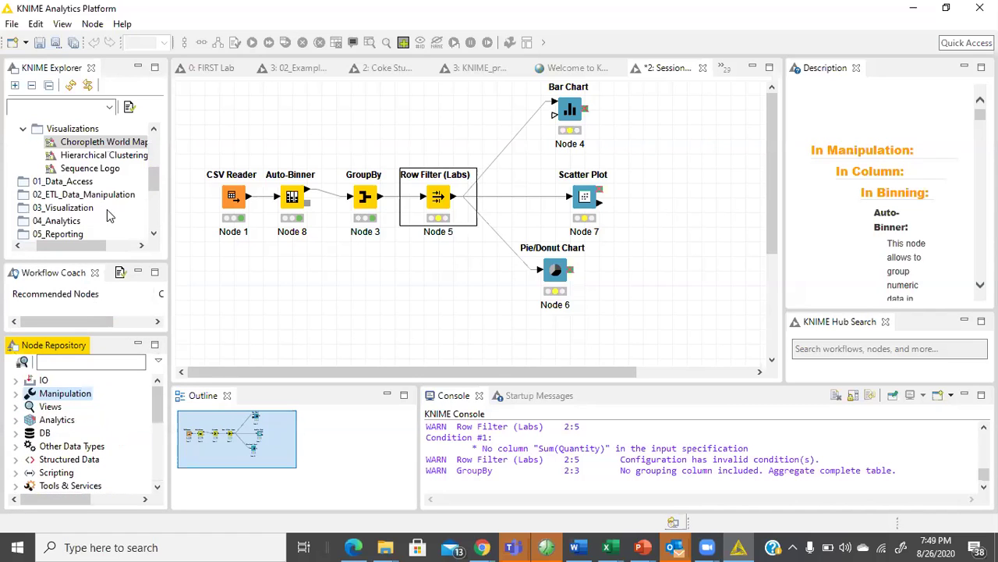
pyautogui.click(114, 144)
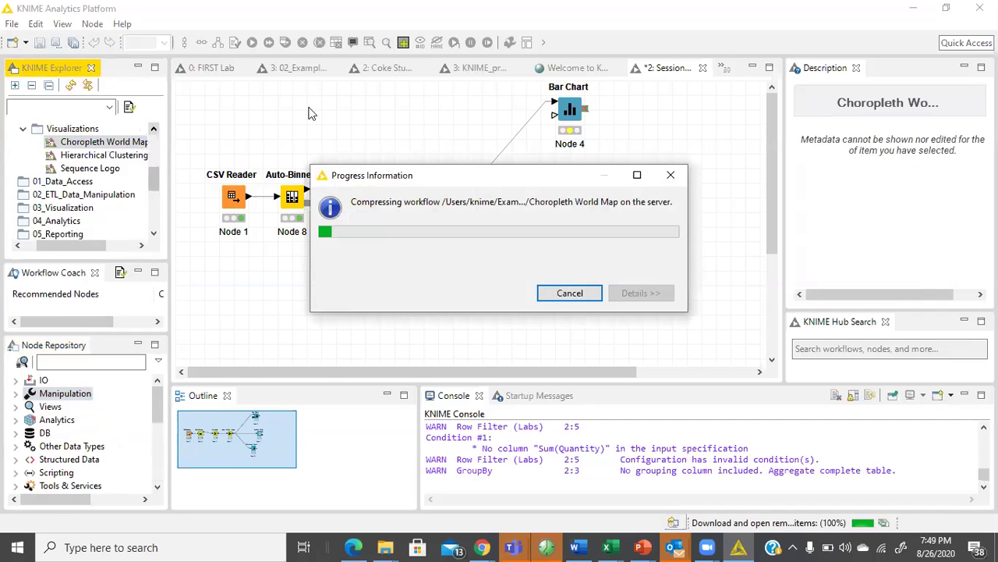
pyautogui.click(648, 291)
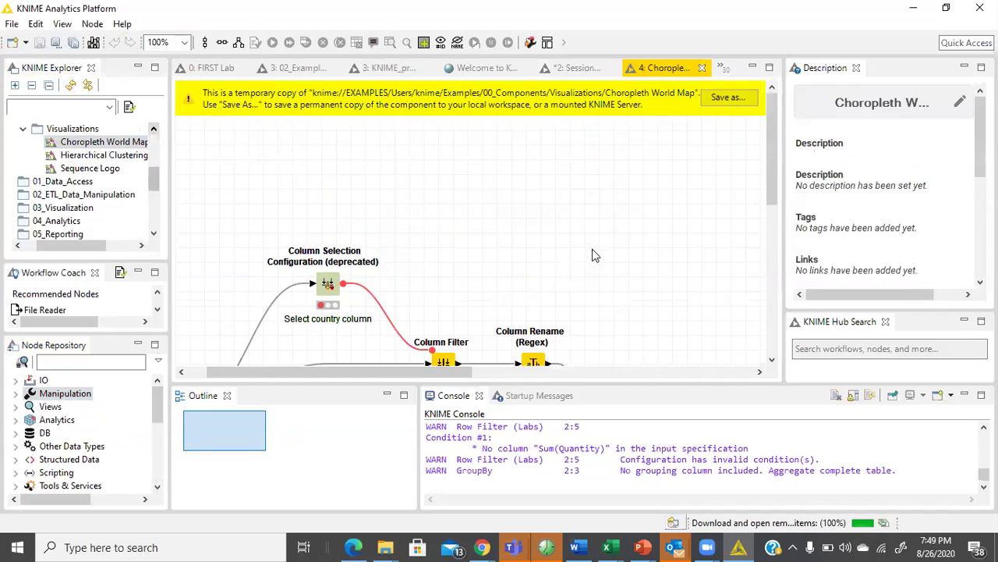
# Enlarge the editing area and examine the Choropleth World Map component's nodes from the column selections to the Generic JavaScript View.
pyautogui.scroll(-3, 593, 255)
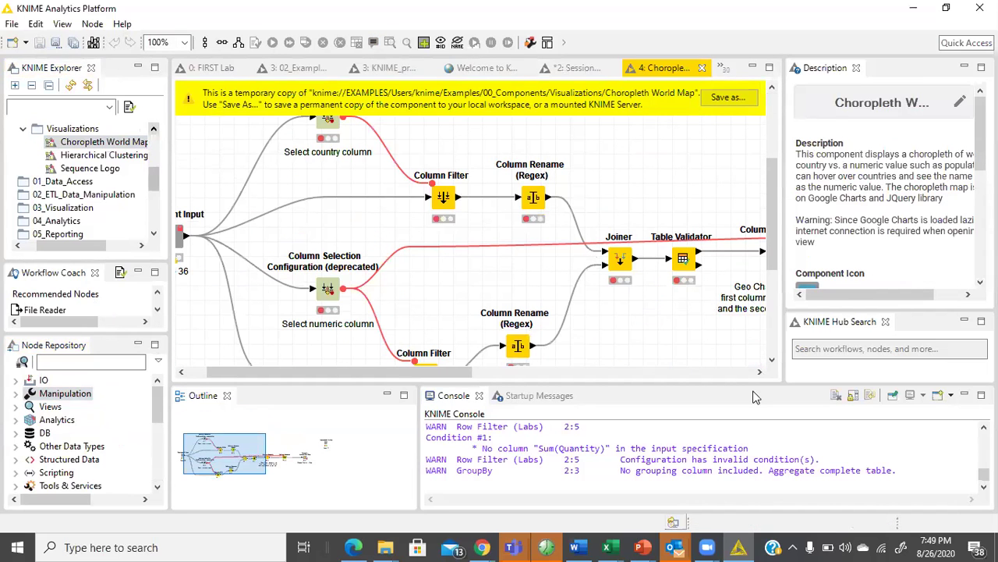
pyautogui.moveTo(546, 386); pyautogui.dragTo(540, 455)
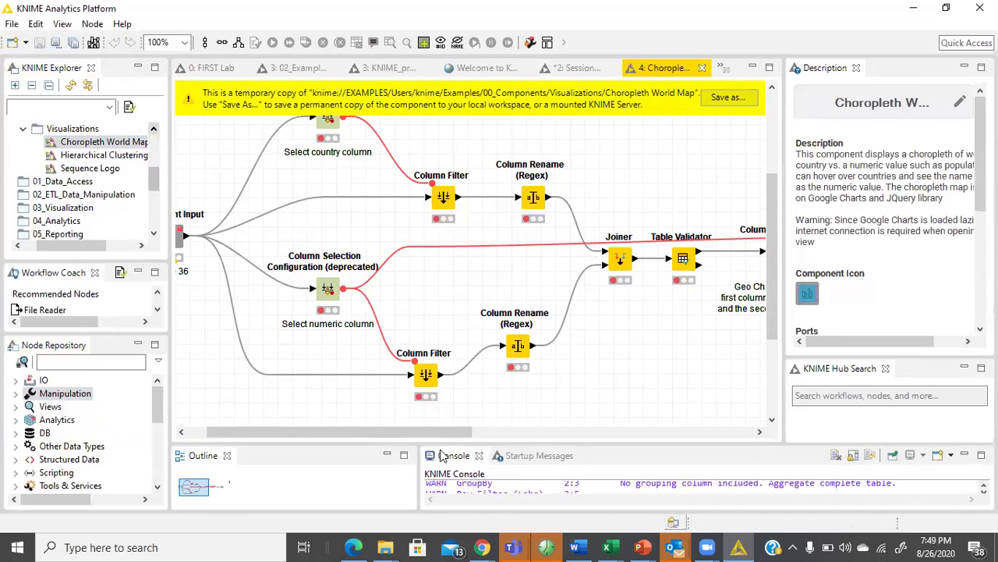
pyautogui.moveTo(429, 433); pyautogui.dragTo(642, 414)
pyautogui.click(560, 257)
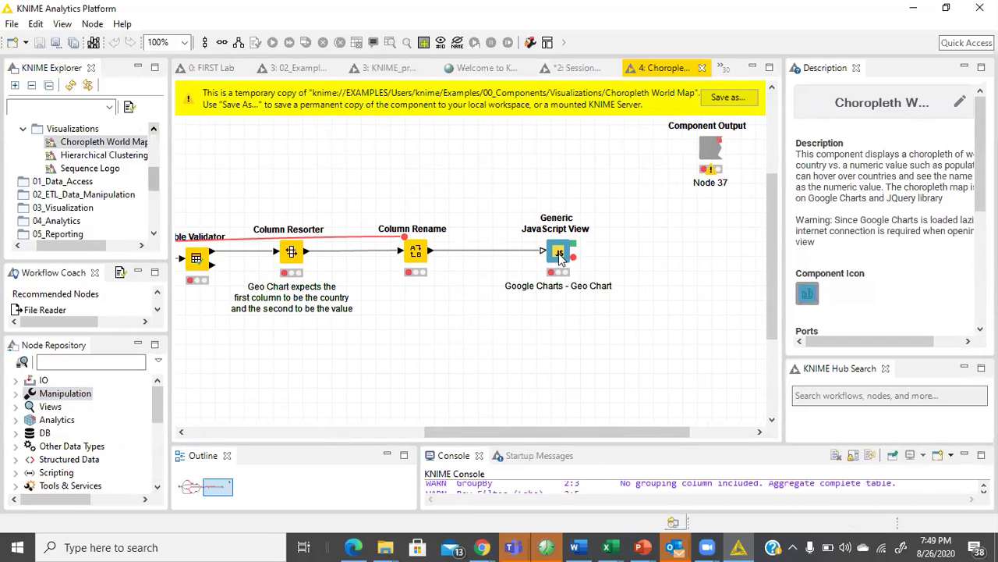
pyautogui.rightClick(562, 248)
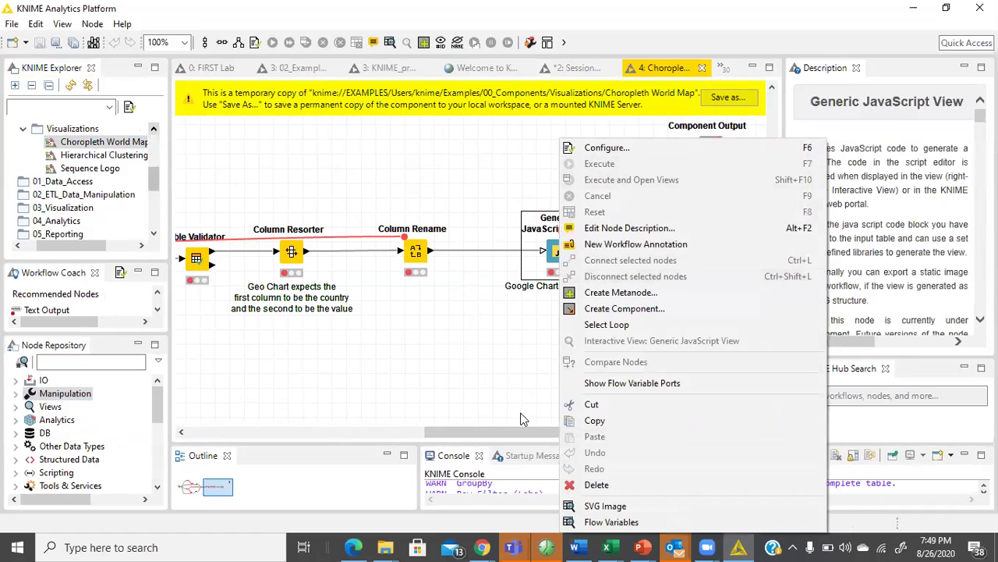
pyautogui.moveTo(503, 431); pyautogui.dragTo(265, 432)
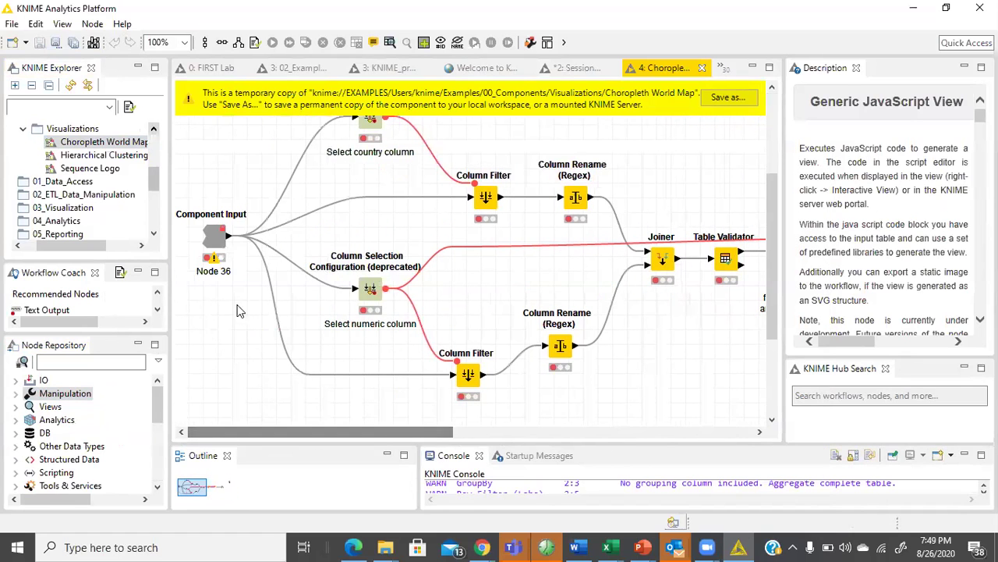
# Inspect the Component Input node's available actions and its variable selection settings, leaving them unchanged.
pyautogui.rightClick(216, 240)
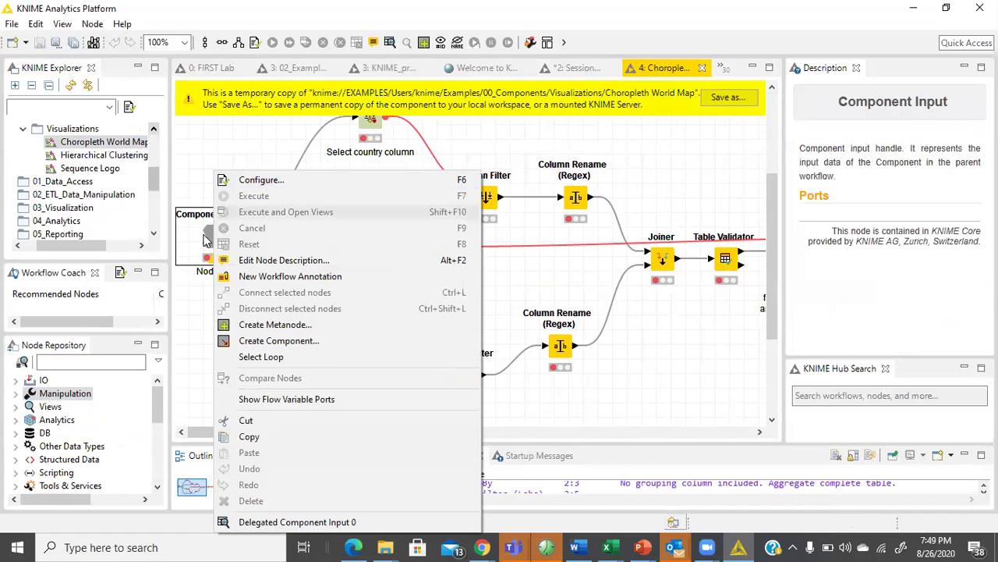
pyautogui.doubleClick(207, 244)
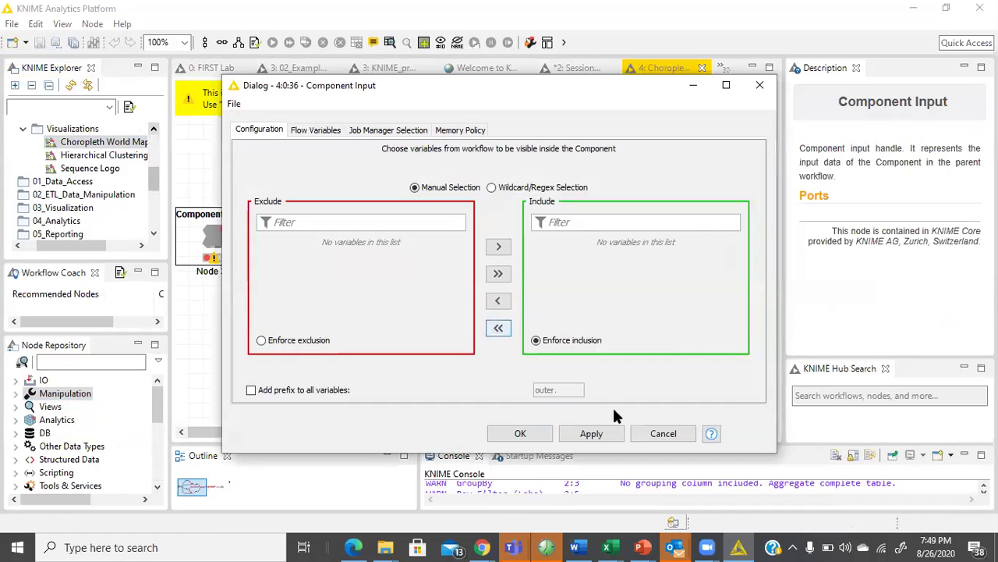
pyautogui.click(661, 434)
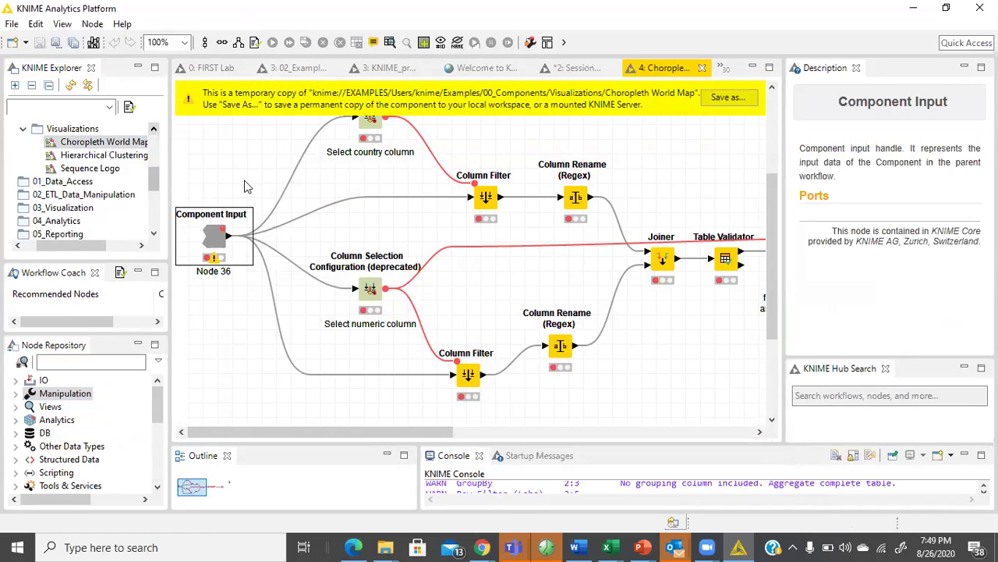
pyautogui.rightClick(209, 256)
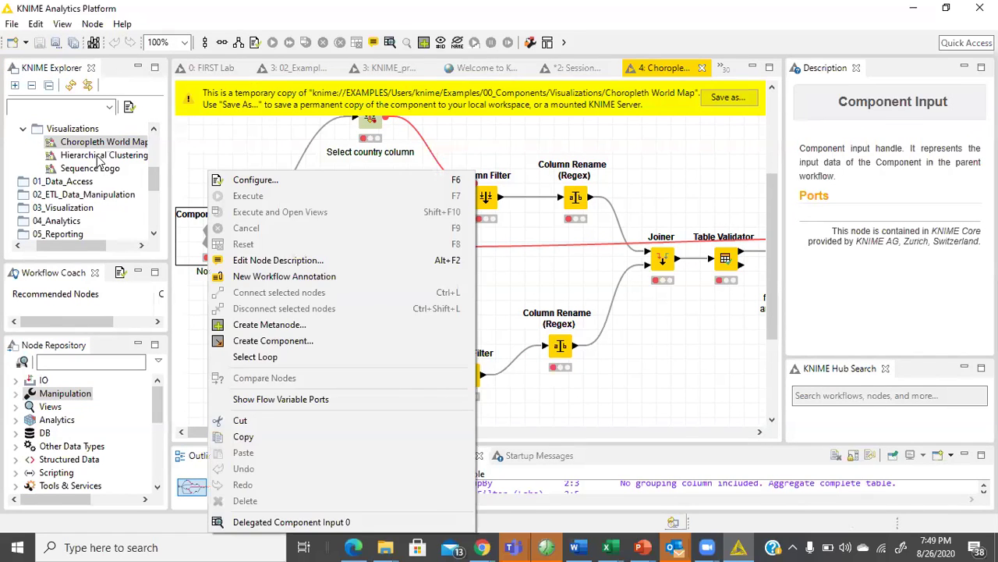
# Browse the 02_ETL_Data_Manipulation and 03_Visualization example folders, expand 04_Geolocation, and open the 01_Static_geolocation example workflow.
pyautogui.click(104, 154)
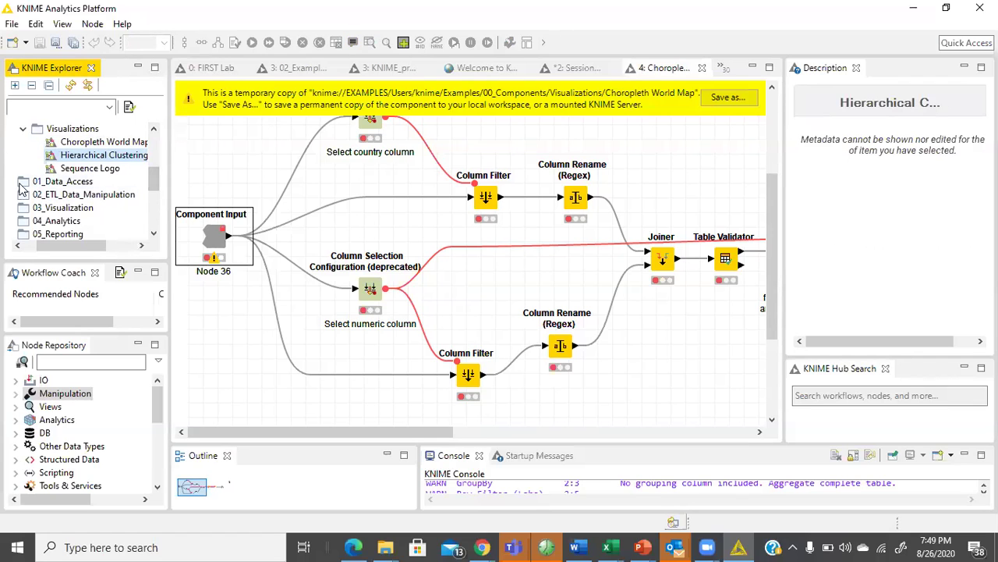
pyautogui.click(65, 195)
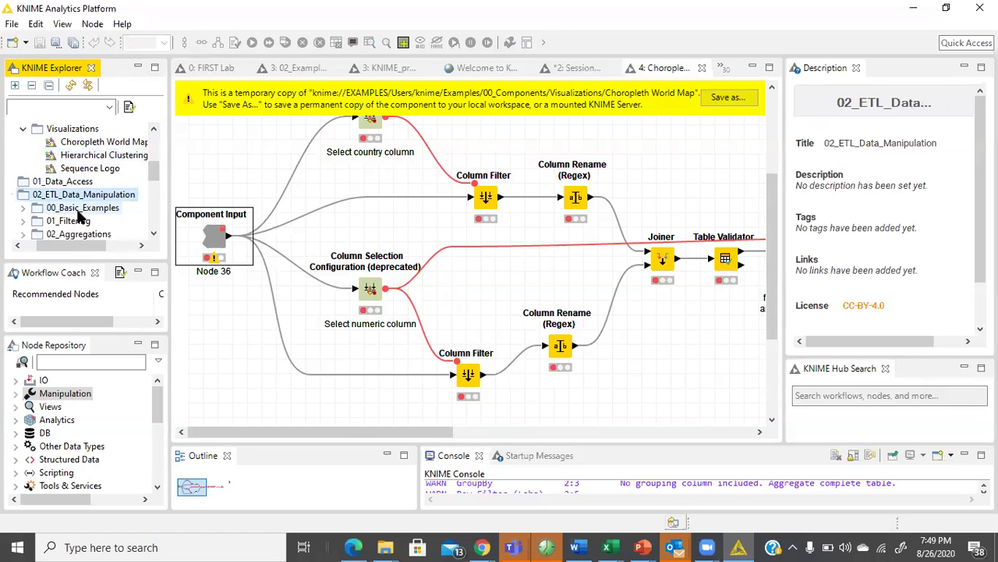
pyautogui.click(82, 221)
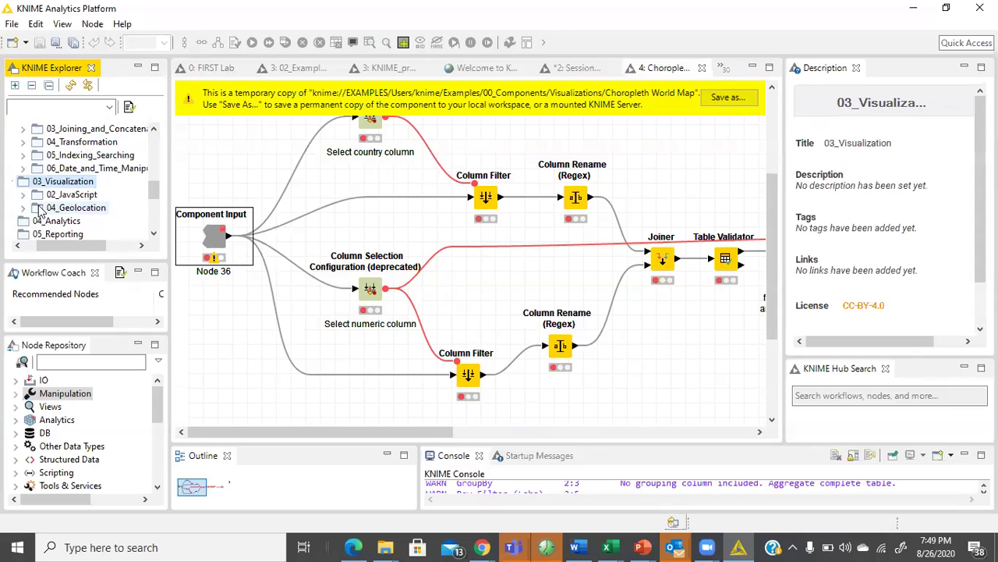
pyautogui.click(24, 207)
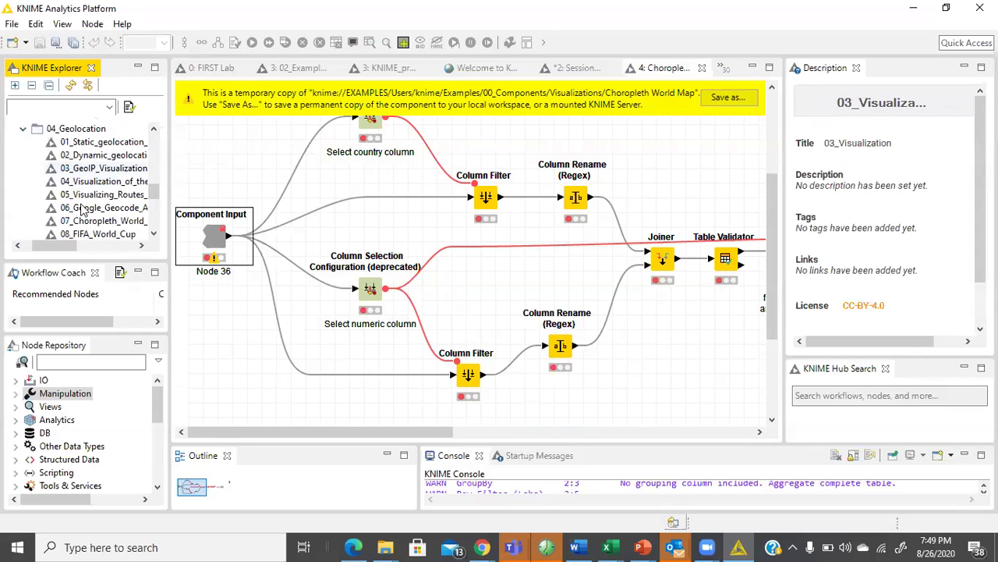
pyautogui.moveTo(64, 249); pyautogui.dragTo(78, 250)
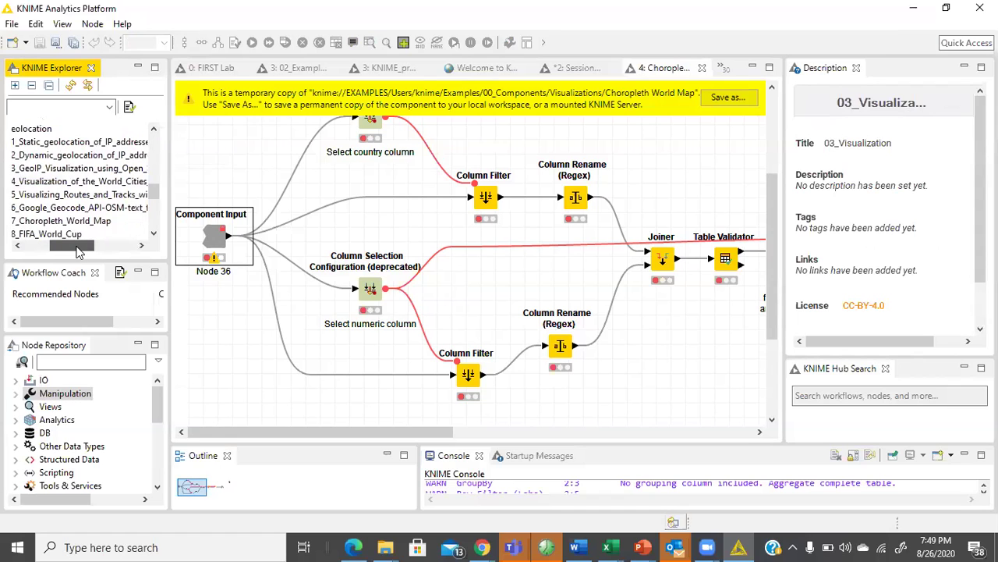
pyautogui.scroll(1, 61, 219)
pyautogui.click(72, 186)
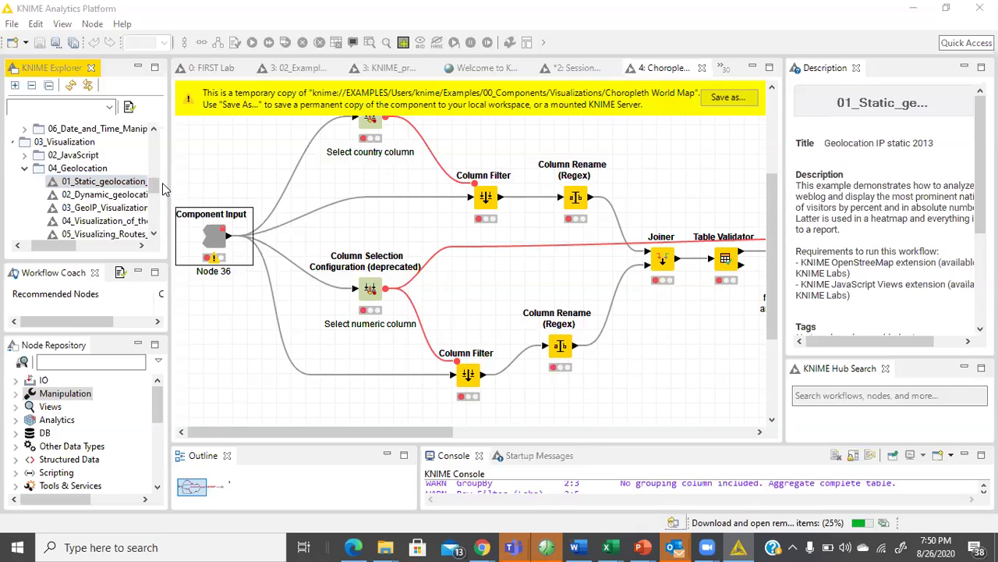
# Filter the KNIME Explorer's workflows and components by "churn".
pyautogui.scroll(10, 156, 188)
pyautogui.click(77, 107)
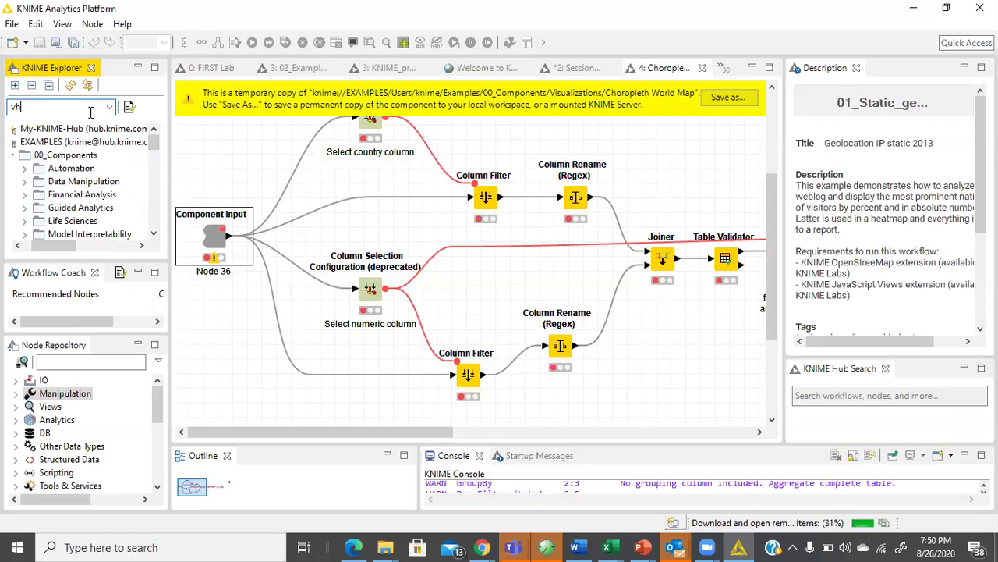
pyautogui.press('BackSpace')
pyautogui.write('c')
pyautogui.press('BackSpace')
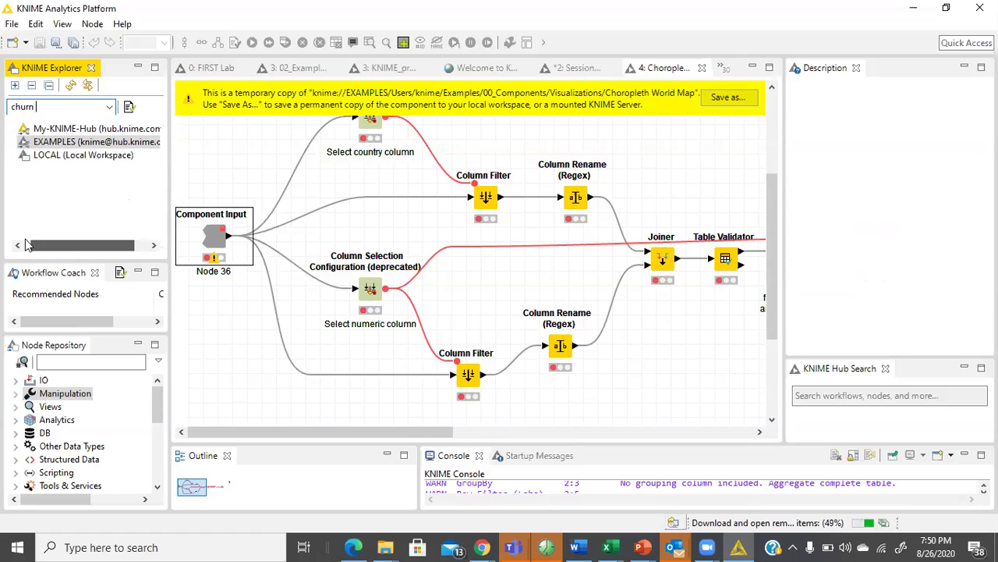
# Expand the EXAMPLES search results through 00_Components and Financial Analysis to see the matching component.
pyautogui.click(18, 142)
pyautogui.click(33, 156)
pyautogui.click(47, 169)
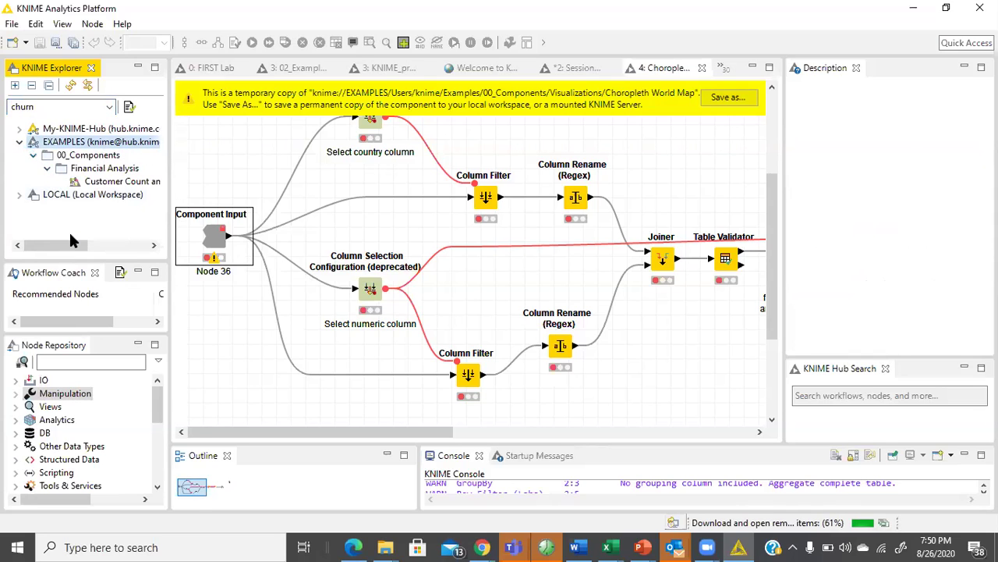
pyautogui.moveTo(77, 245); pyautogui.dragTo(21, 248)
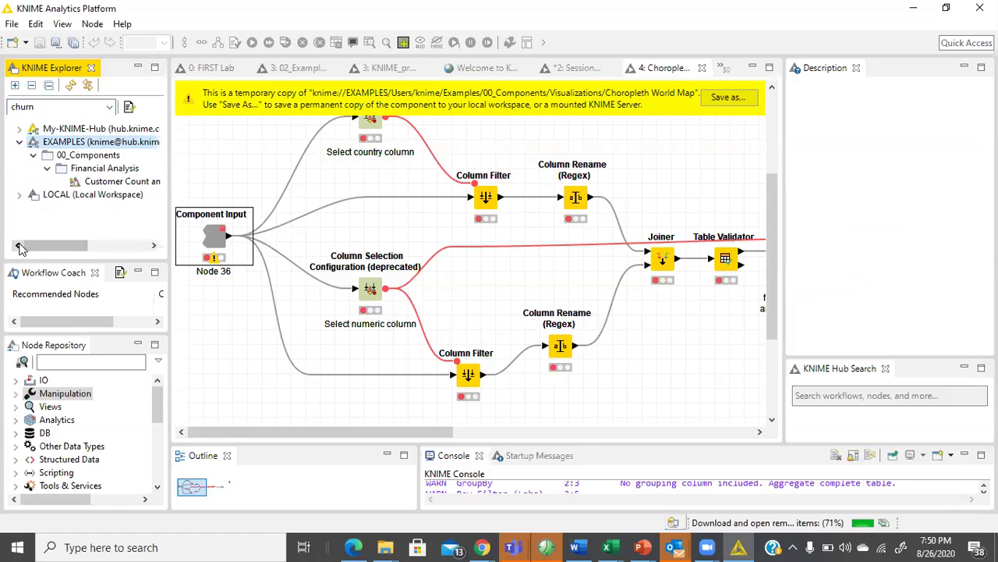
pyautogui.doubleClick(60, 106)
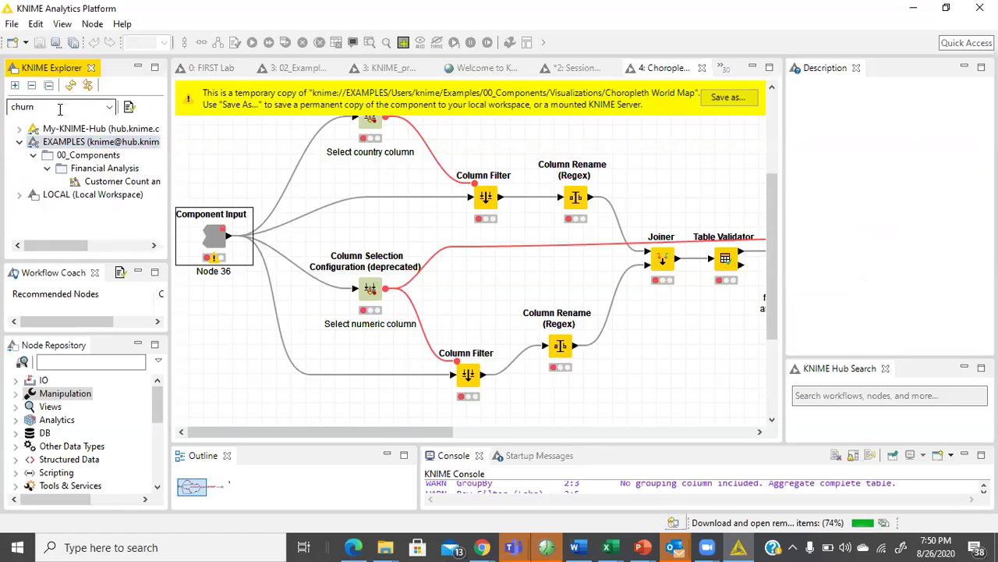
# Clear the "churn" search filter from the KNIME Explorer.
pyautogui.click(61, 108)
pyautogui.hotkey('ctrl', 'a')
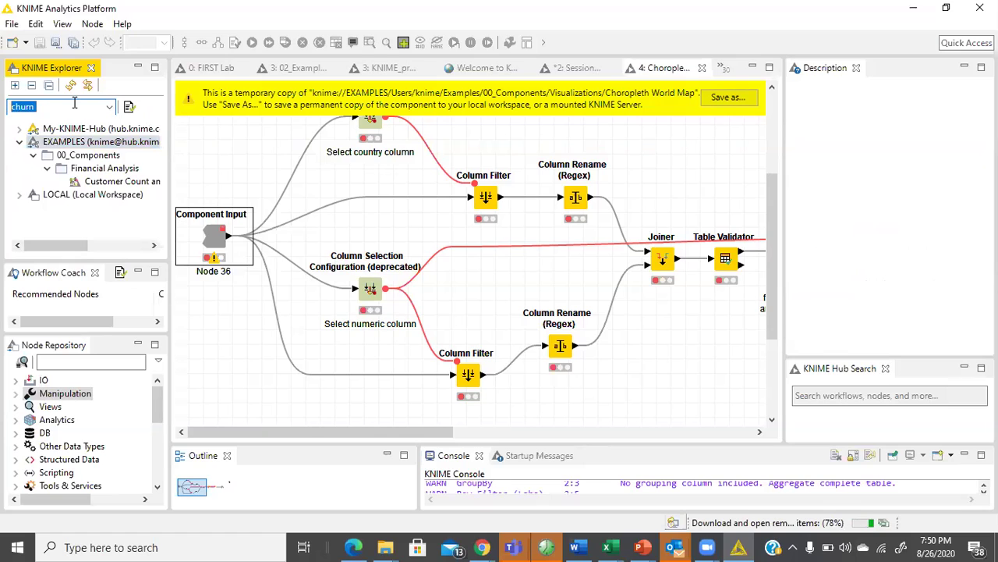
pyautogui.press('BackSpace')
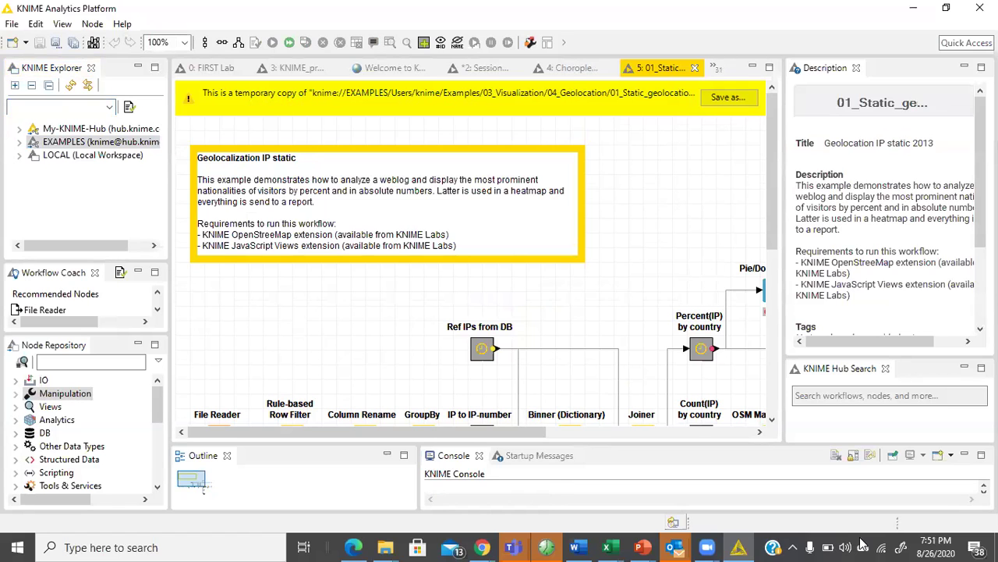
# Look over the nodes of the static geolocation workflow and check the available actions of the Data to Report node after Image To Table.
pyautogui.scroll(-3, 491, 318)
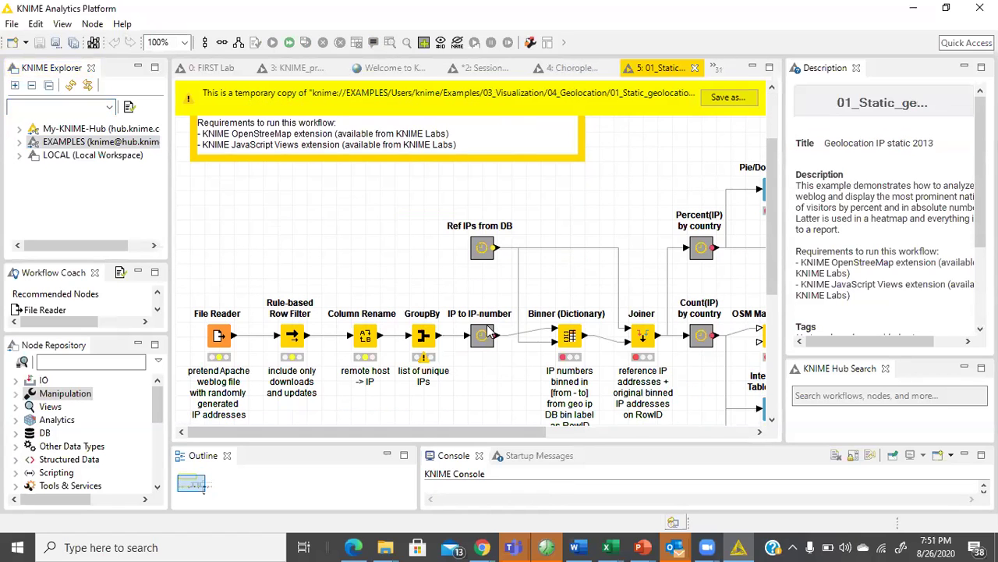
pyautogui.scroll(-2, 489, 331)
pyautogui.moveTo(489, 439); pyautogui.dragTo(694, 440)
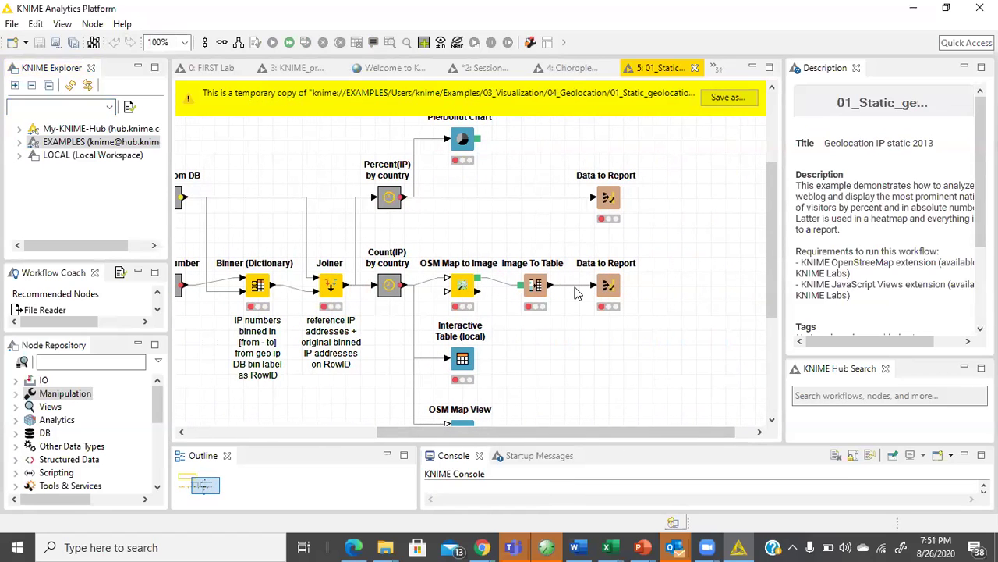
pyautogui.scroll(-2, 664, 341)
pyautogui.scroll(1, 663, 342)
pyautogui.scroll(1, 662, 343)
pyautogui.moveTo(654, 433); pyautogui.dragTo(786, 433)
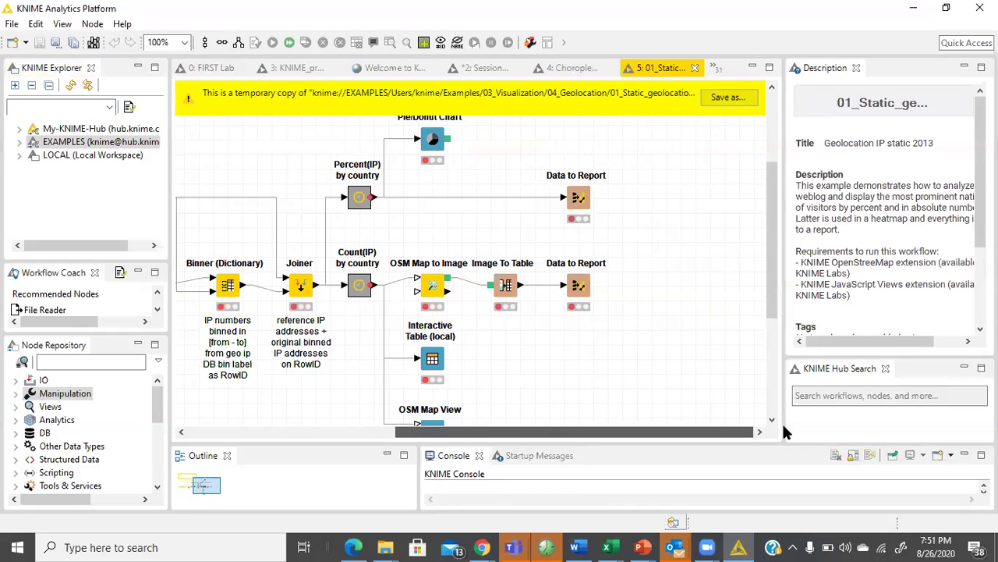
pyautogui.rightClick(578, 286)
pyautogui.click(543, 334)
pyautogui.rightClick(588, 286)
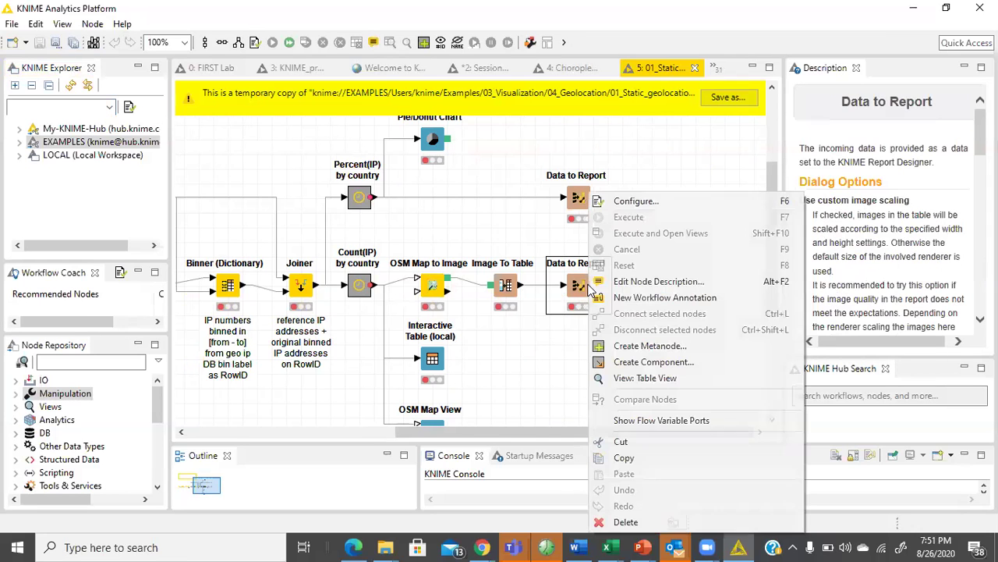
pyautogui.moveTo(557, 433); pyautogui.dragTo(348, 434)
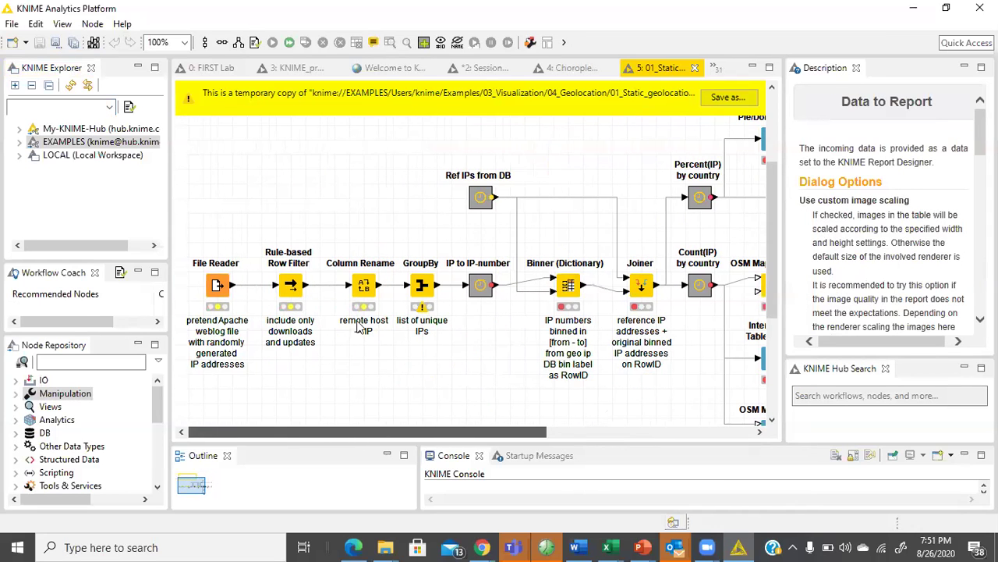
# Execute the Column Rename node and the GroupBy node in the geolocation workflow.
pyautogui.click(365, 287)
pyautogui.click(402, 211)
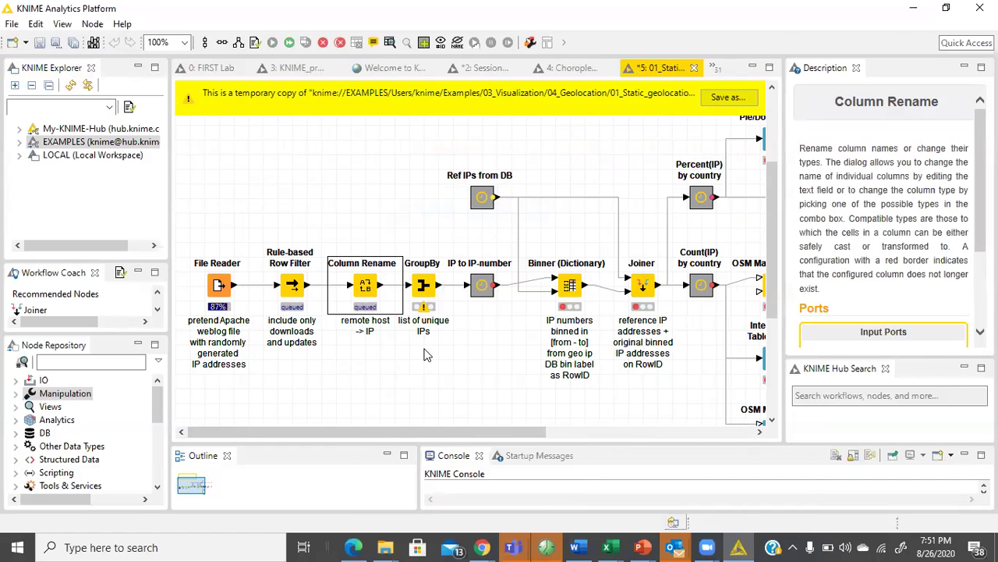
pyautogui.rightClick(421, 295)
pyautogui.click(456, 212)
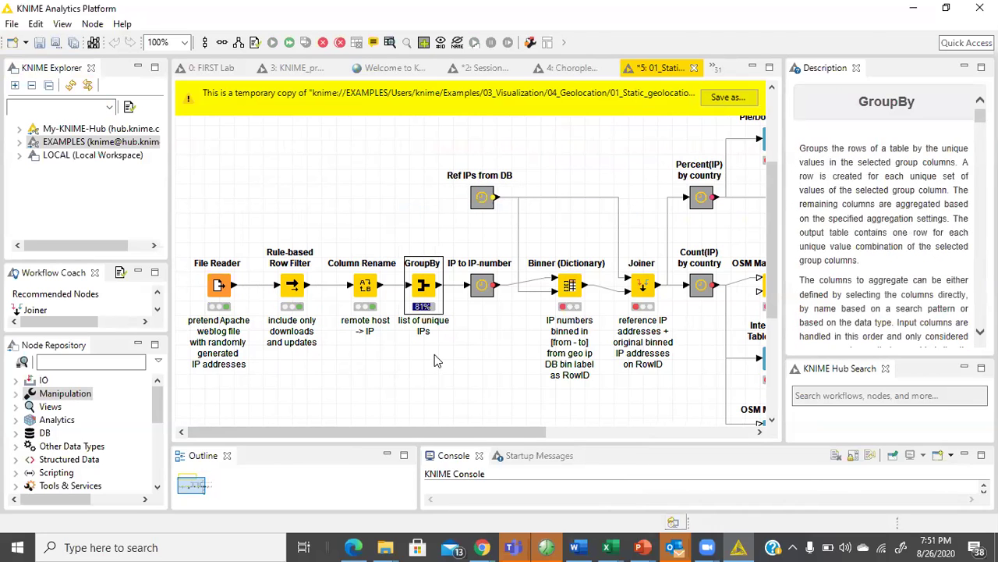
# Check the available actions of the Data to Report node after Image To Table, and execute the Joiner node.
pyautogui.moveTo(468, 431); pyautogui.dragTo(671, 431)
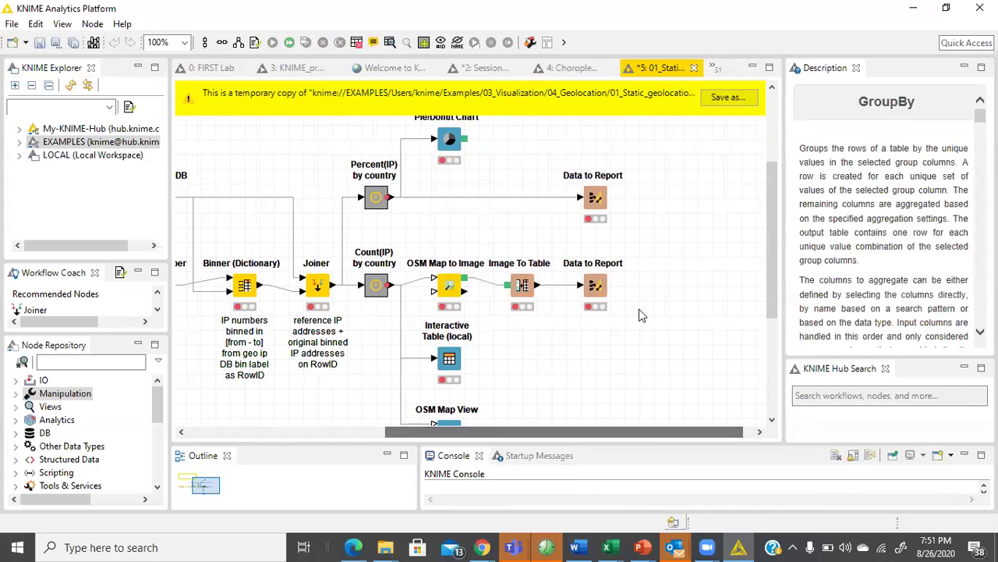
pyautogui.rightClick(595, 286)
pyautogui.click(555, 383)
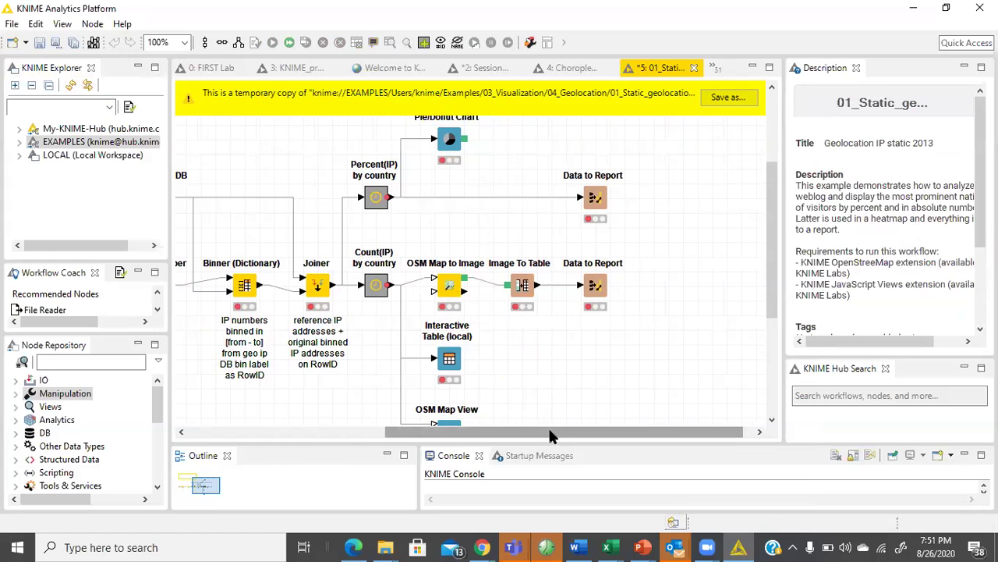
pyautogui.moveTo(548, 433); pyautogui.dragTo(472, 434)
pyautogui.rightClick(438, 286)
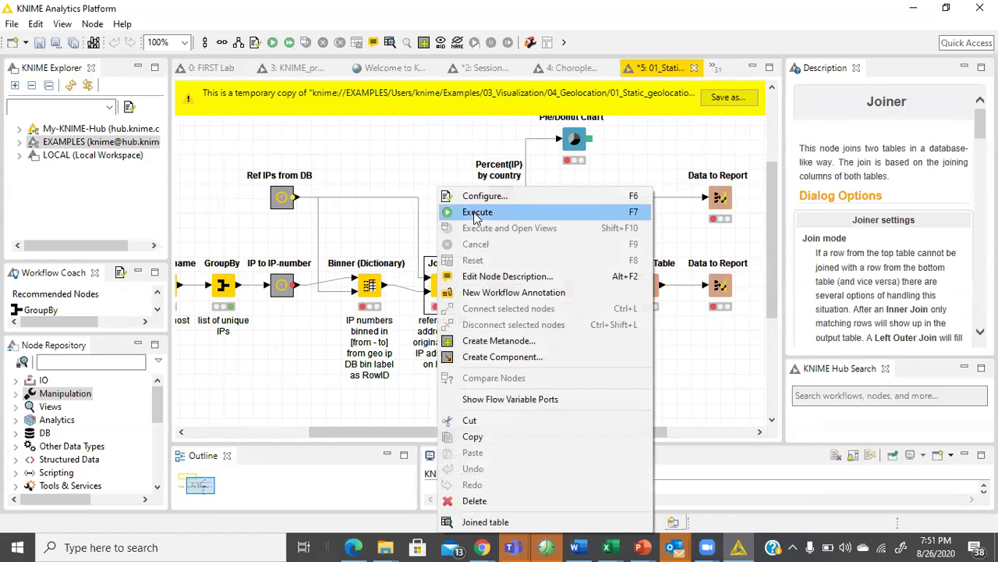
pyautogui.click(478, 214)
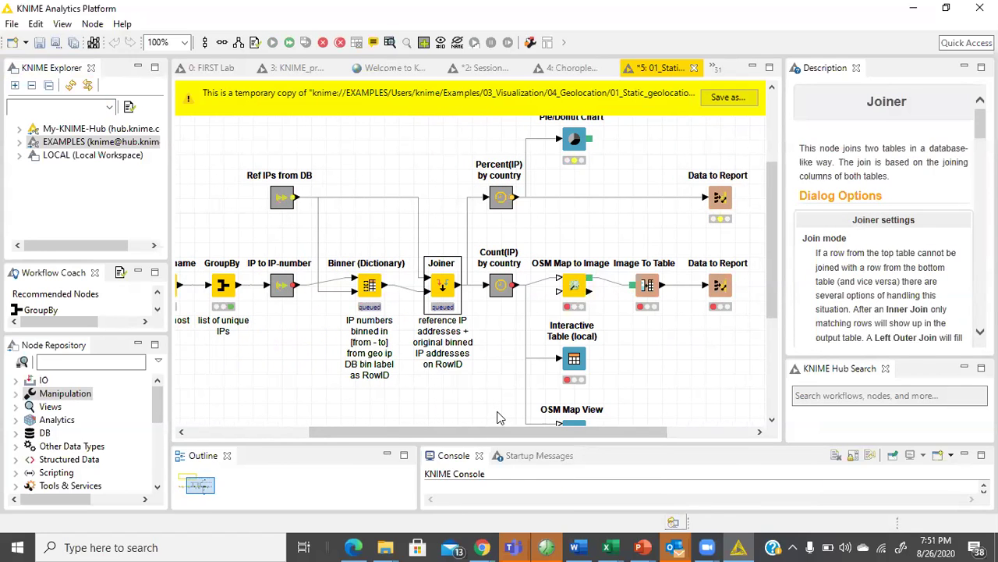
# View the GroupBy node's group table of unique IPs and close it.
pyautogui.moveTo(491, 431); pyautogui.dragTo(331, 450)
pyautogui.rightClick(418, 285)
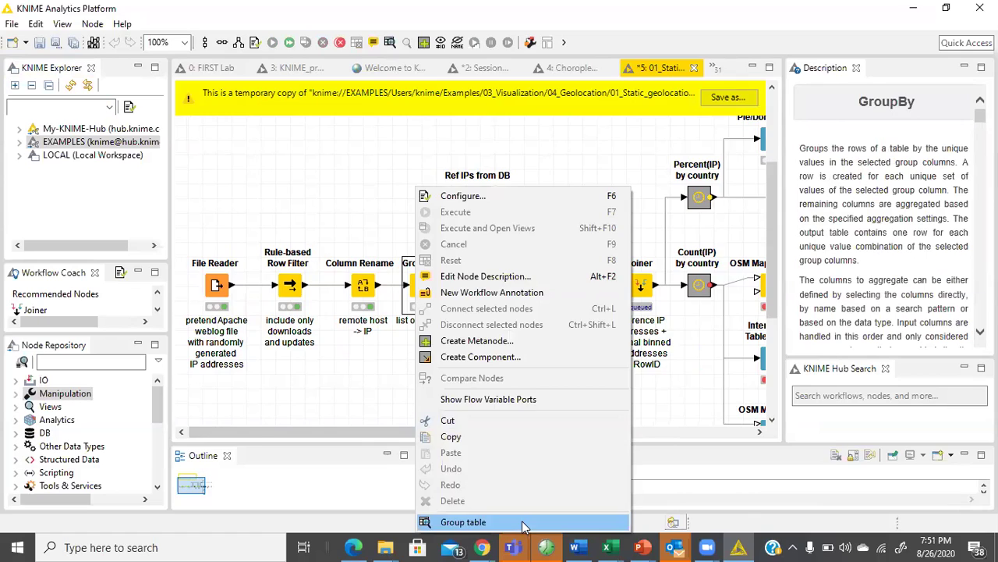
pyautogui.click(523, 527)
pyautogui.click(299, 148)
pyautogui.click(303, 144)
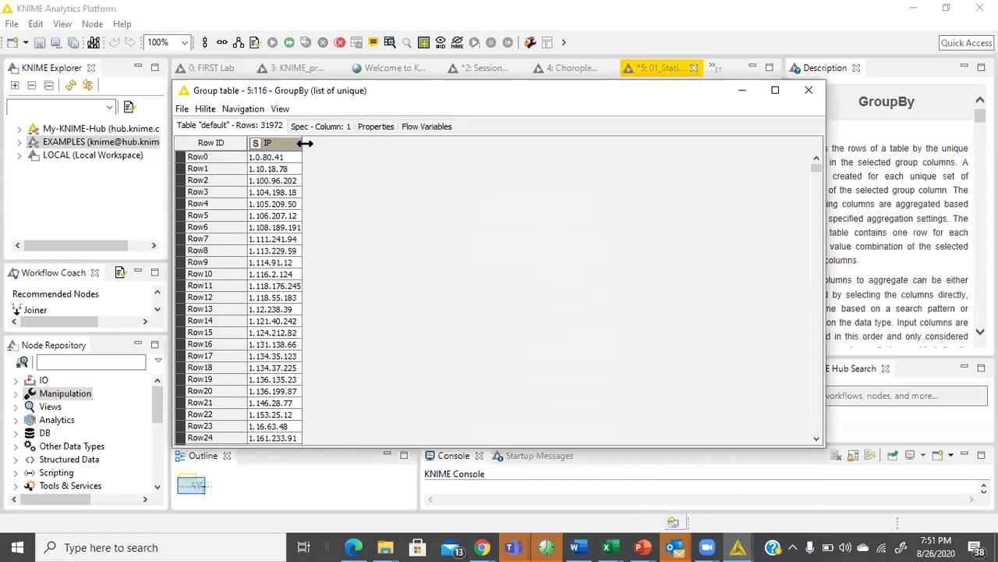
pyautogui.click(805, 94)
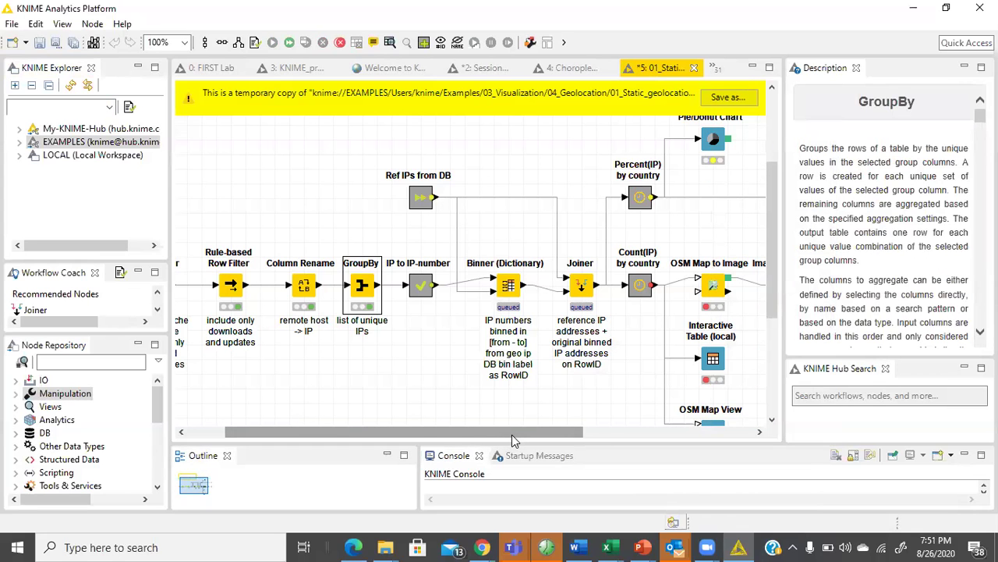
# Try to expand the Ref IPs from DB metanode into the workflow.
pyautogui.moveTo(512, 436); pyautogui.dragTo(634, 432)
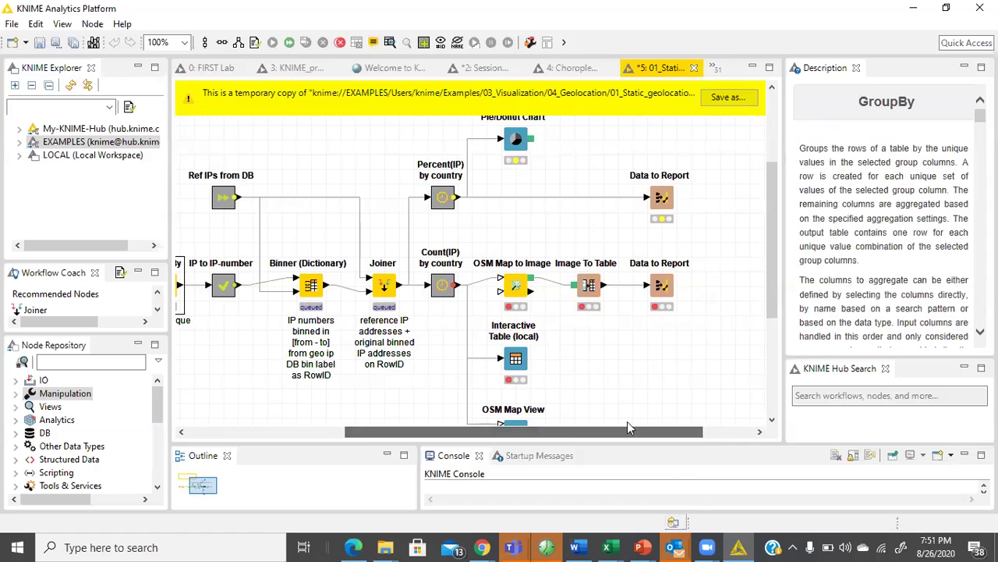
pyautogui.moveTo(624, 433); pyautogui.dragTo(601, 434)
pyautogui.moveTo(601, 434); pyautogui.dragTo(530, 422)
pyautogui.hscroll(3, 531, 422)
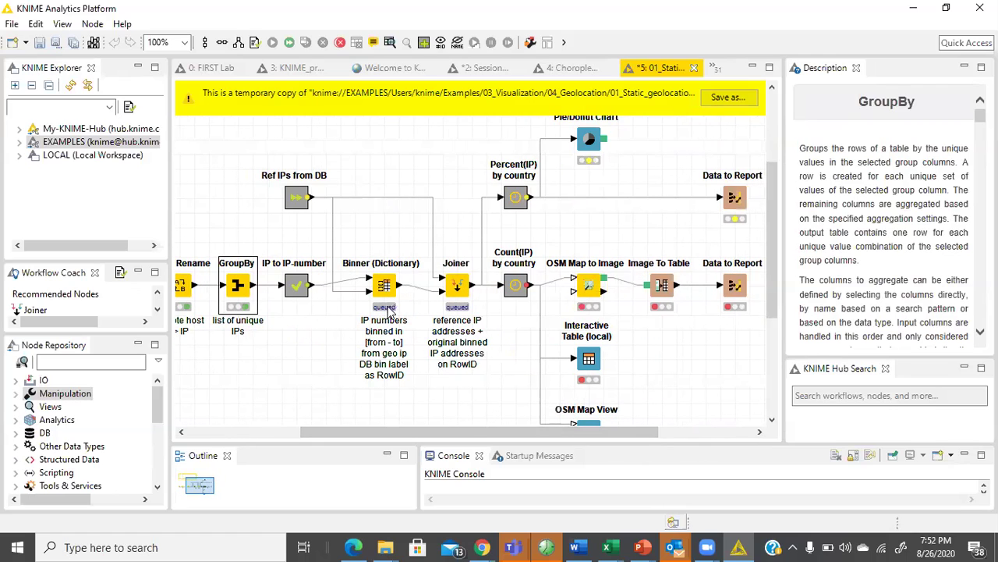
pyautogui.rightClick(294, 204)
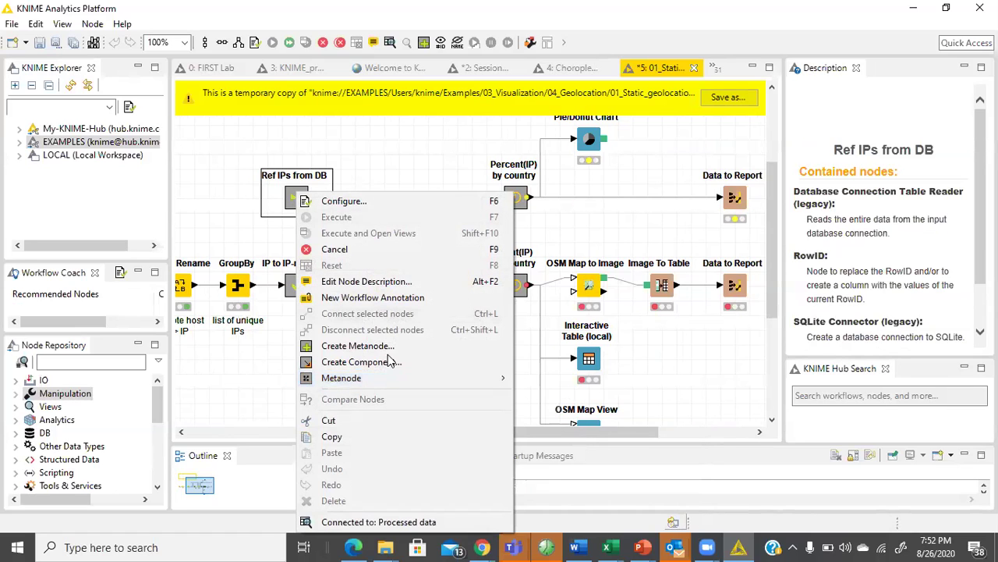
pyautogui.moveTo(380, 382)
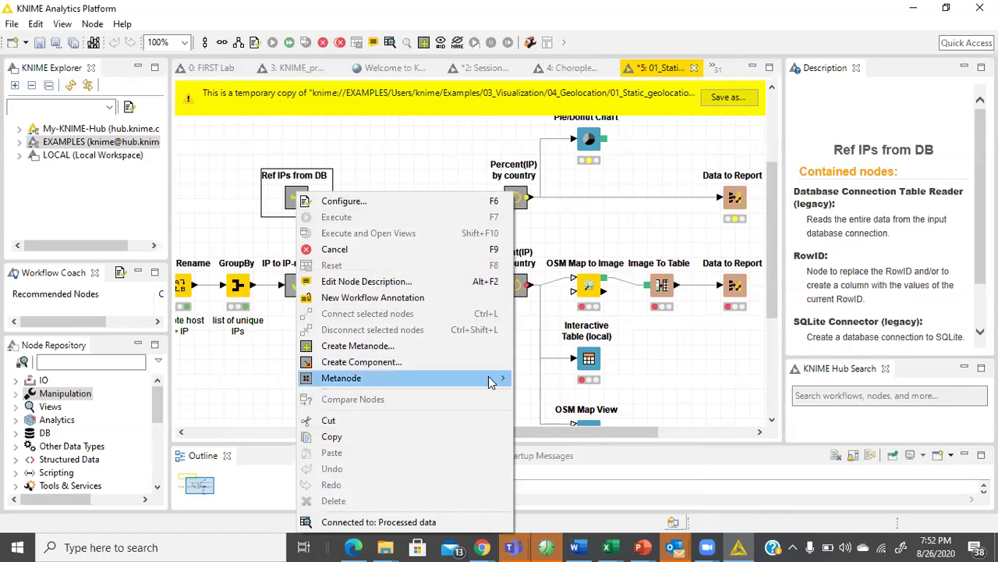
pyautogui.click(550, 395)
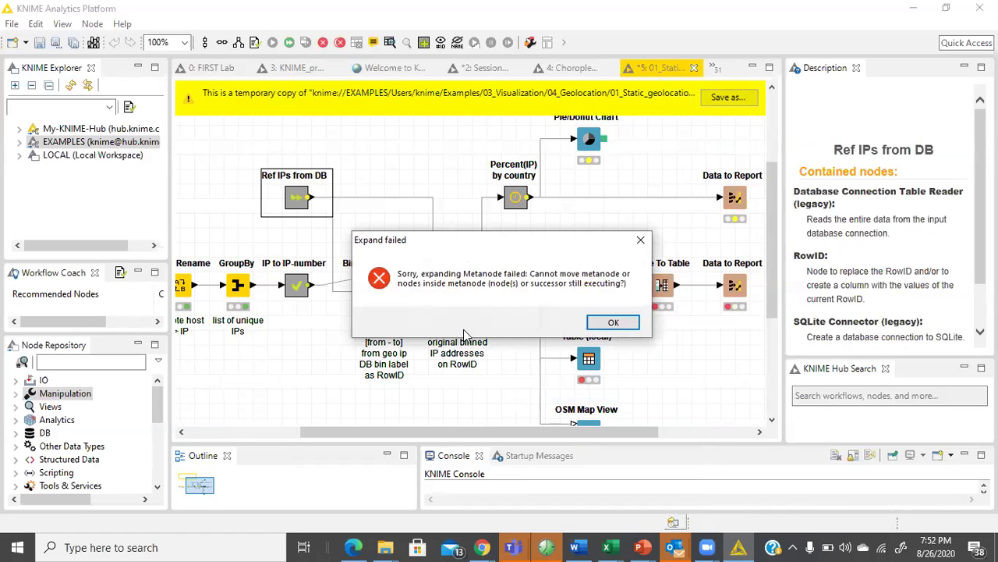
pyautogui.click(591, 330)
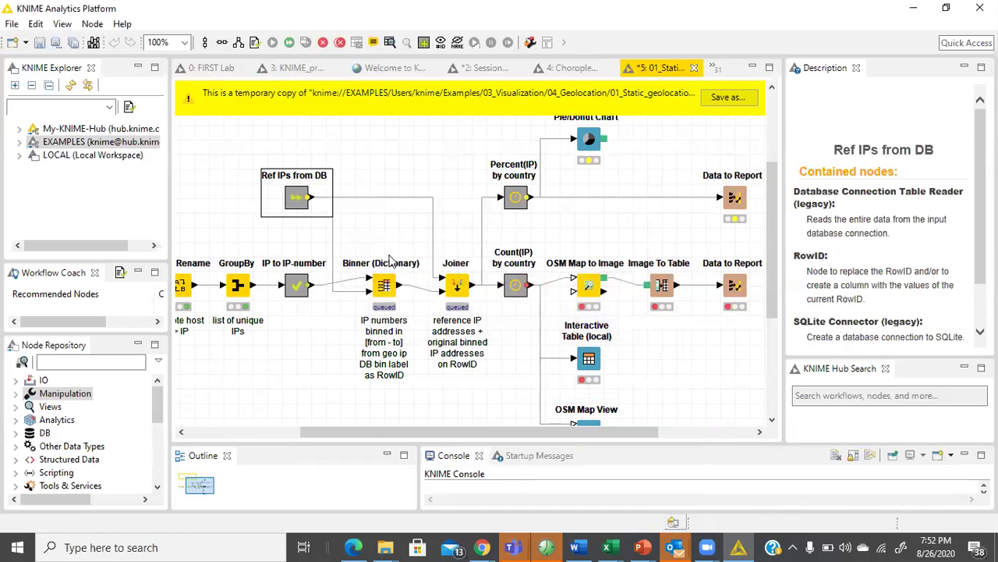
# Open the Ref IPs from DB metanode and view the Database Table Selector's database connection output.
pyautogui.doubleClick(305, 203)
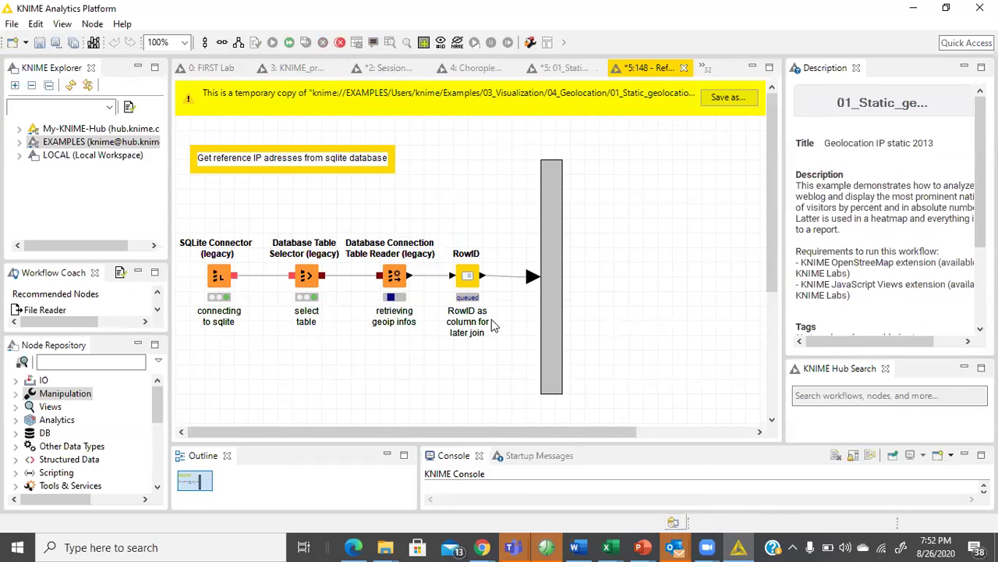
pyautogui.rightClick(313, 279)
pyautogui.click(399, 523)
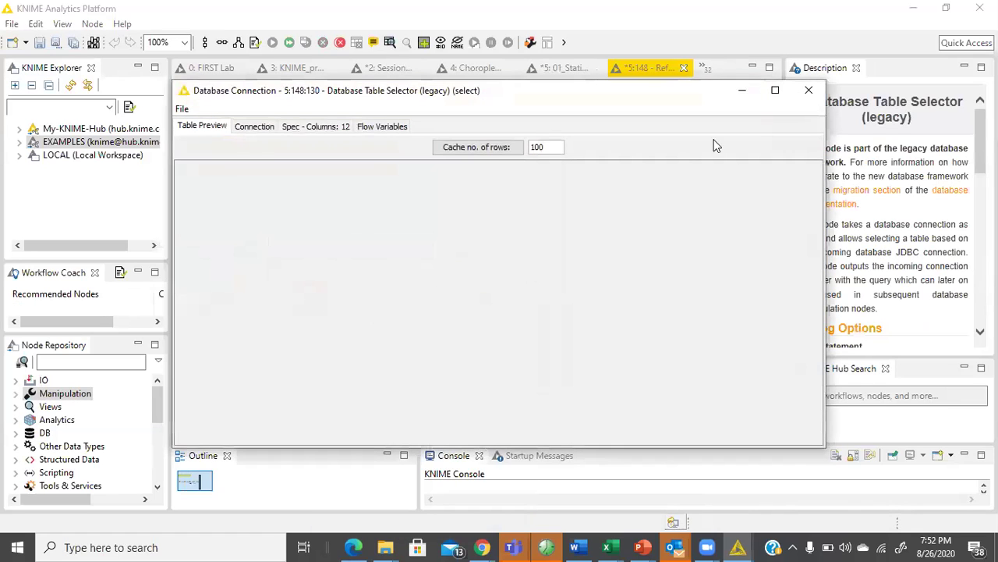
pyautogui.click(808, 90)
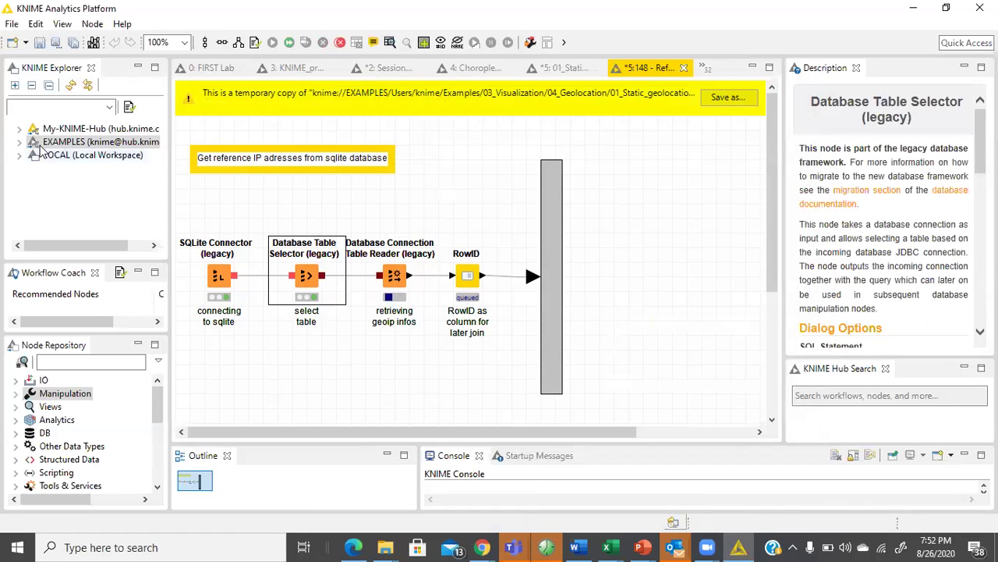
# Open the 14_Interactive_dashboard_netflix_shows workflow from the 02_JavaScript folder of the 03_Visualization examples, enlarging the KNIME Explorer to browse.
pyautogui.click(19, 141)
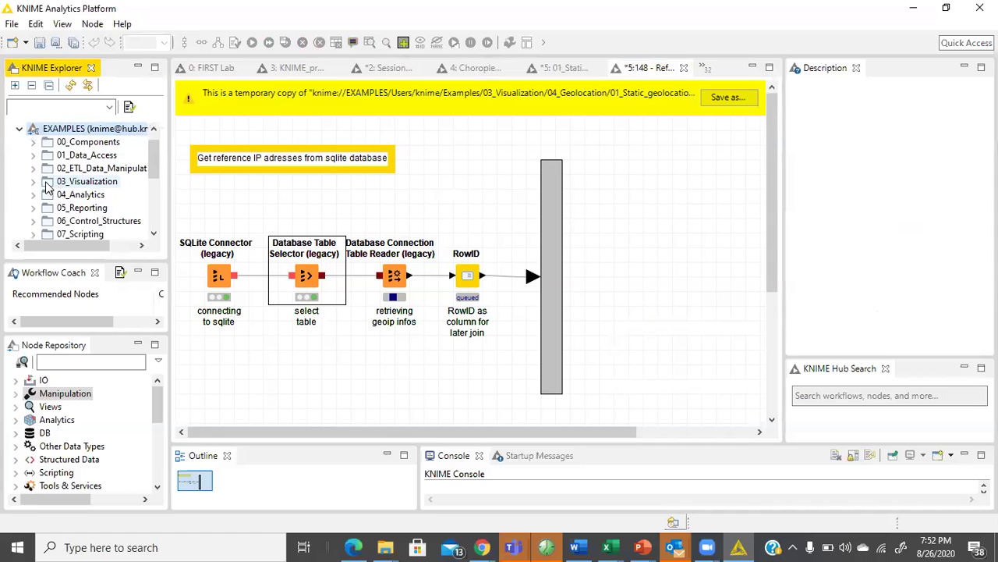
pyautogui.click(33, 182)
pyautogui.click(48, 194)
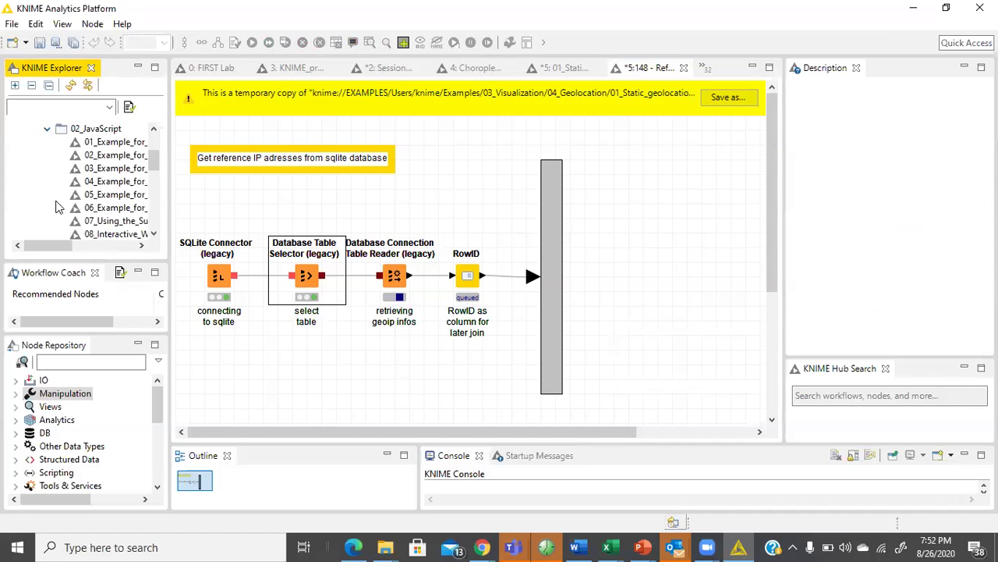
pyautogui.moveTo(66, 248); pyautogui.dragTo(99, 295)
pyautogui.moveTo(91, 332); pyautogui.dragTo(91, 418)
pyautogui.moveTo(68, 281); pyautogui.dragTo(35, 281)
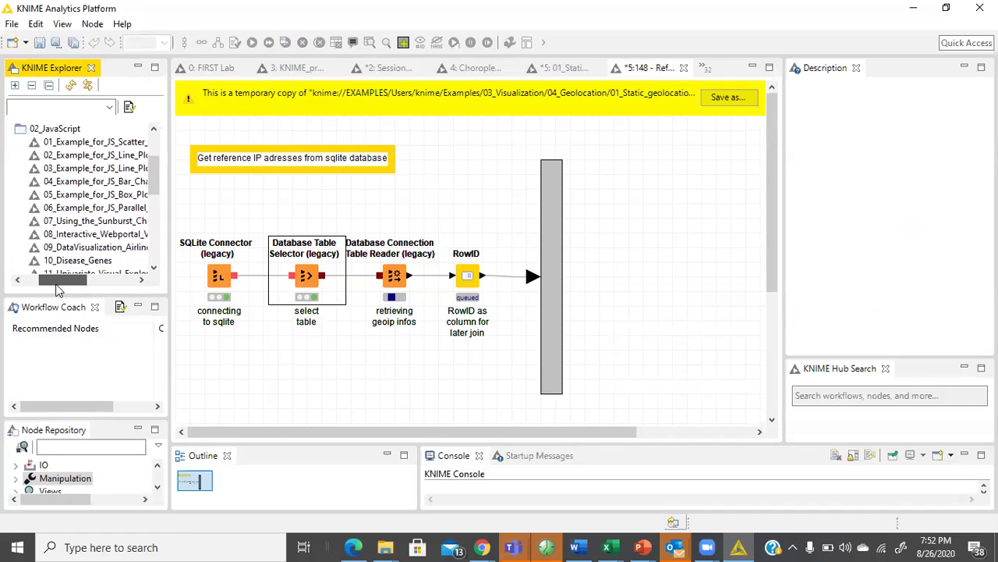
pyautogui.scroll(-2, 84, 243)
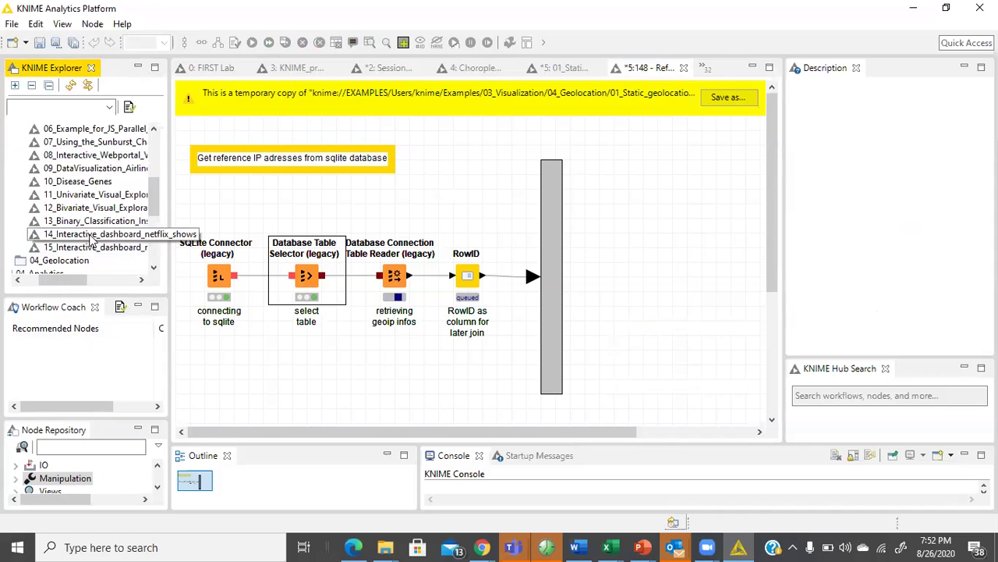
pyautogui.click(93, 237)
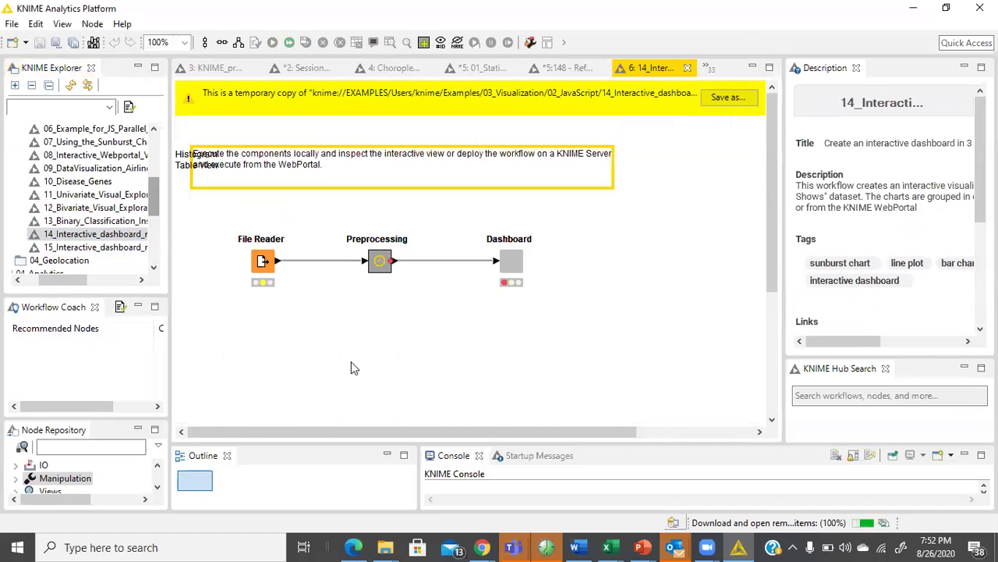
# Execute the File Reader node that reads the Netflix dataset and view its file table.
pyautogui.rightClick(264, 264)
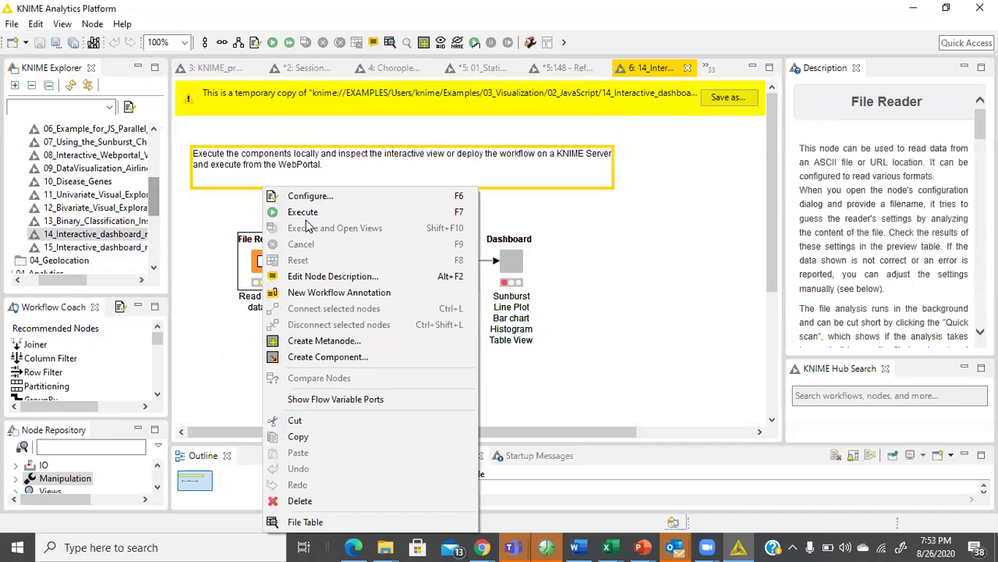
pyautogui.click(280, 212)
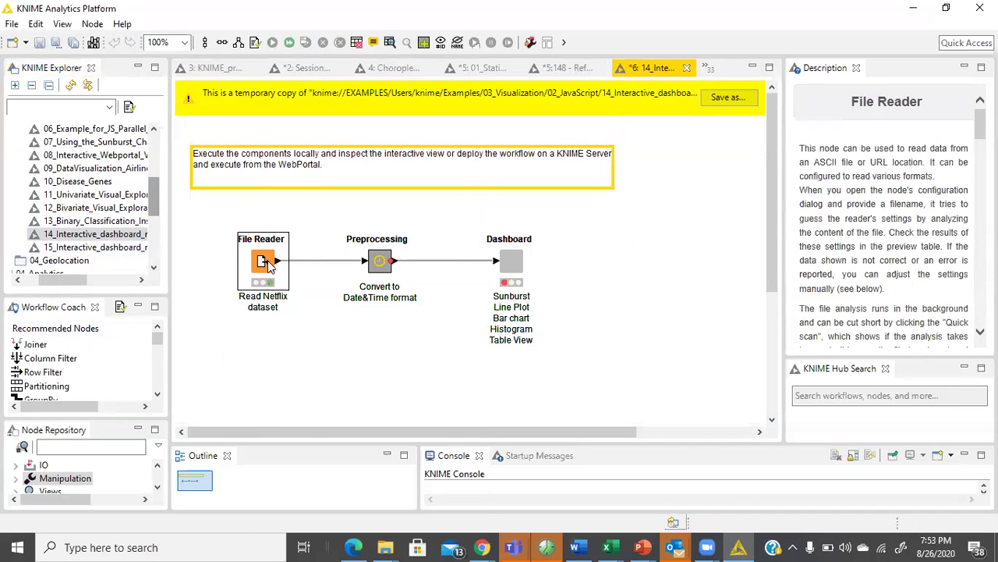
pyautogui.rightClick(269, 265)
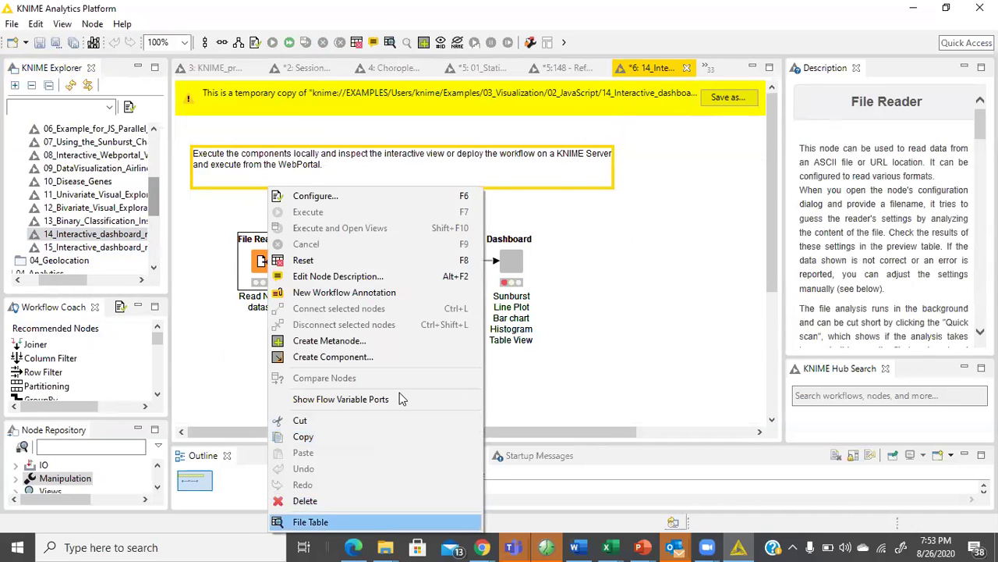
pyautogui.press('Return')
pyautogui.click(806, 89)
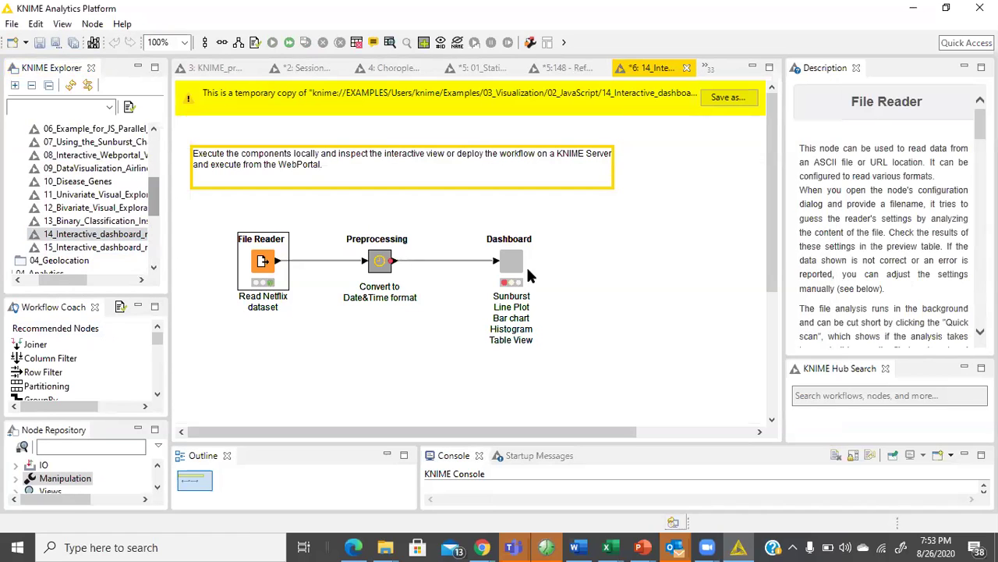
# Execute the Dashboard component of the Netflix shows workflow.
pyautogui.rightClick(519, 265)
pyautogui.press('Down')
pyautogui.press('Down')
pyautogui.press('Return')
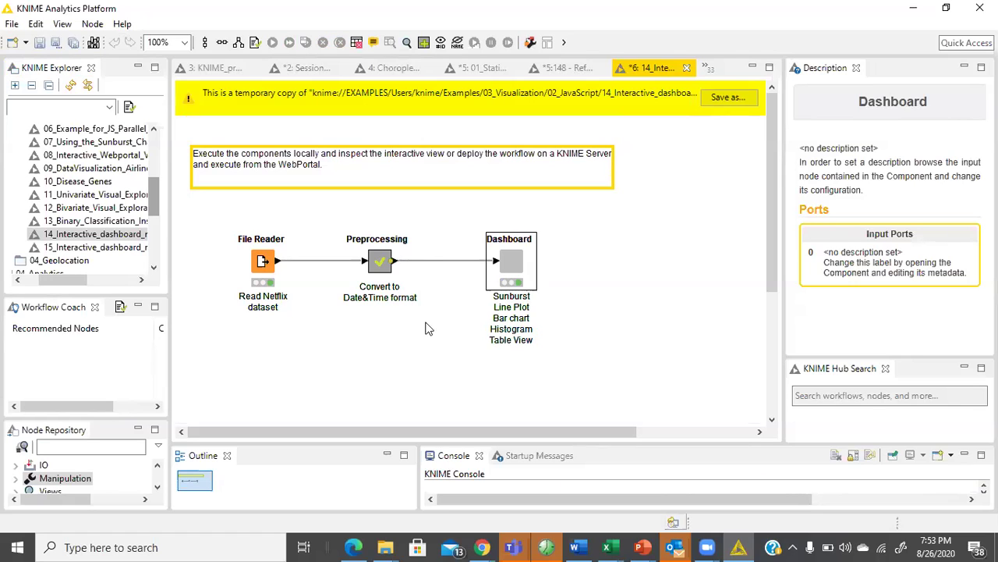
# Open the Dashboard component's interactive view and look through its category, yearly and length charts and the shows table.
pyautogui.rightClick(507, 266)
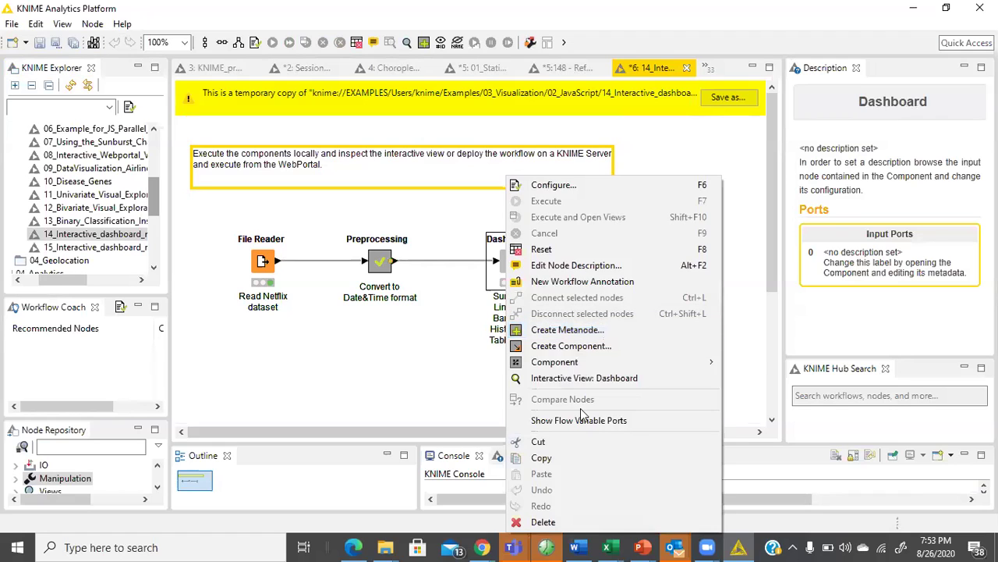
pyautogui.click(585, 383)
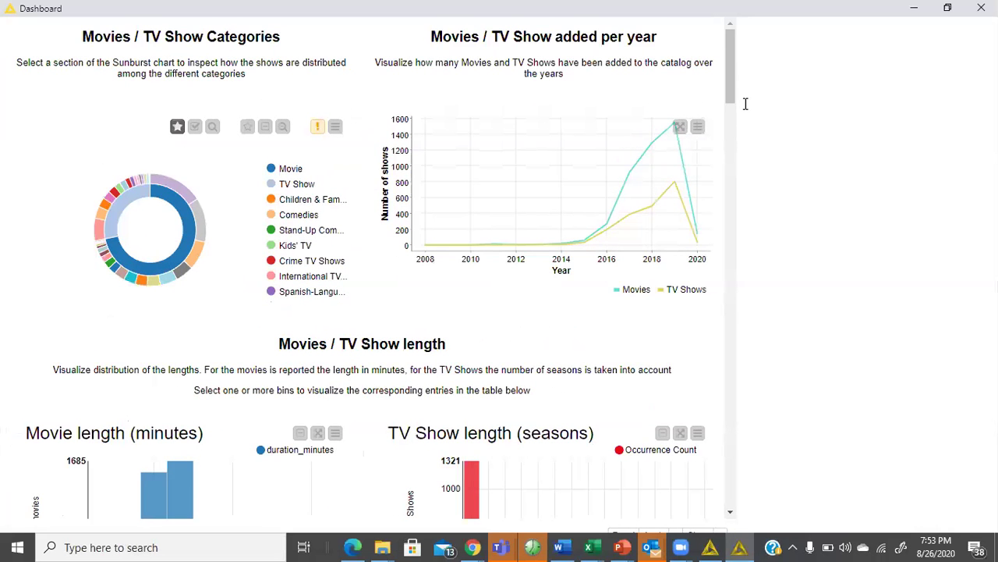
pyautogui.scroll(-6, 443, 263)
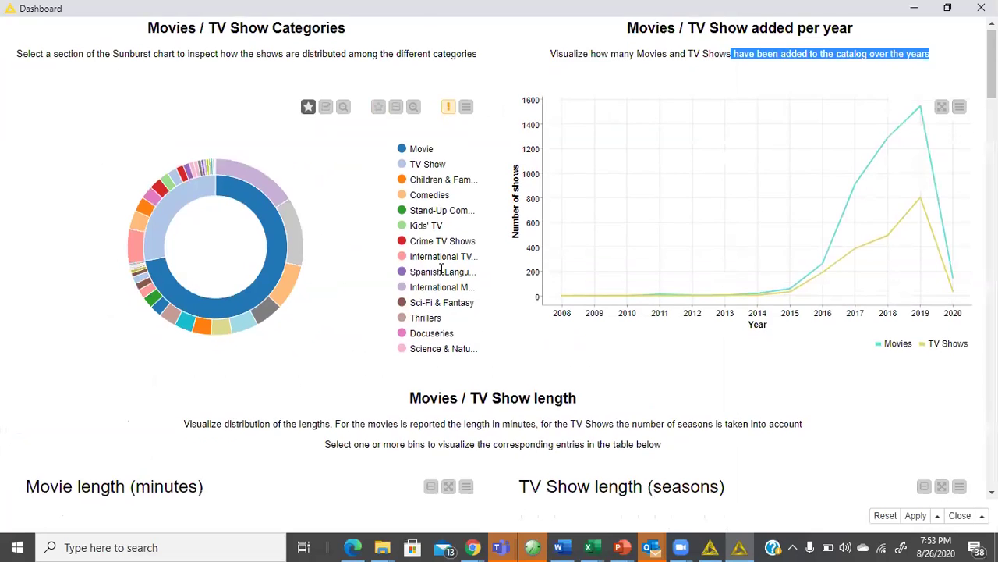
pyautogui.scroll(-14, 445, 277)
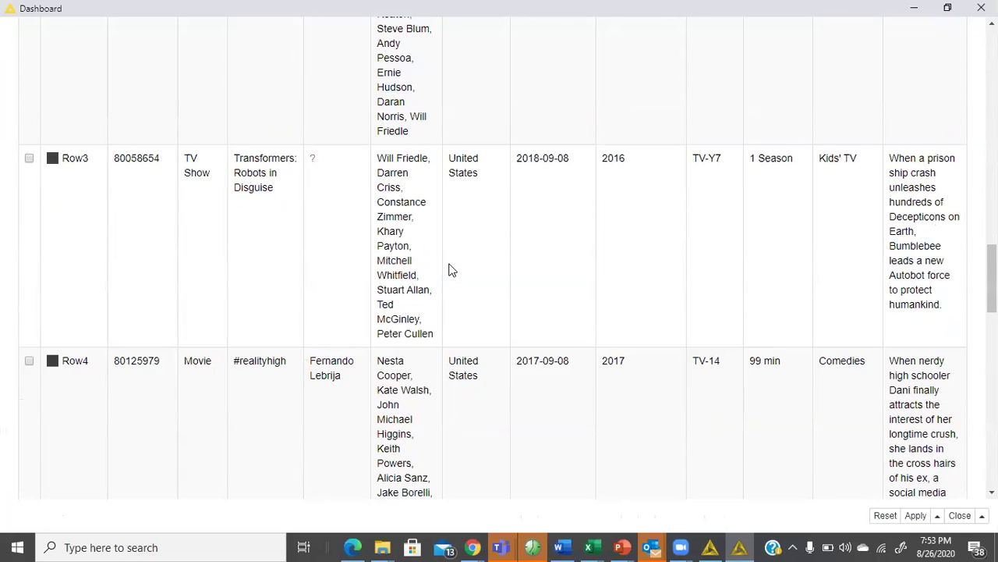
pyautogui.moveTo(992, 314); pyautogui.dragTo(992, 272)
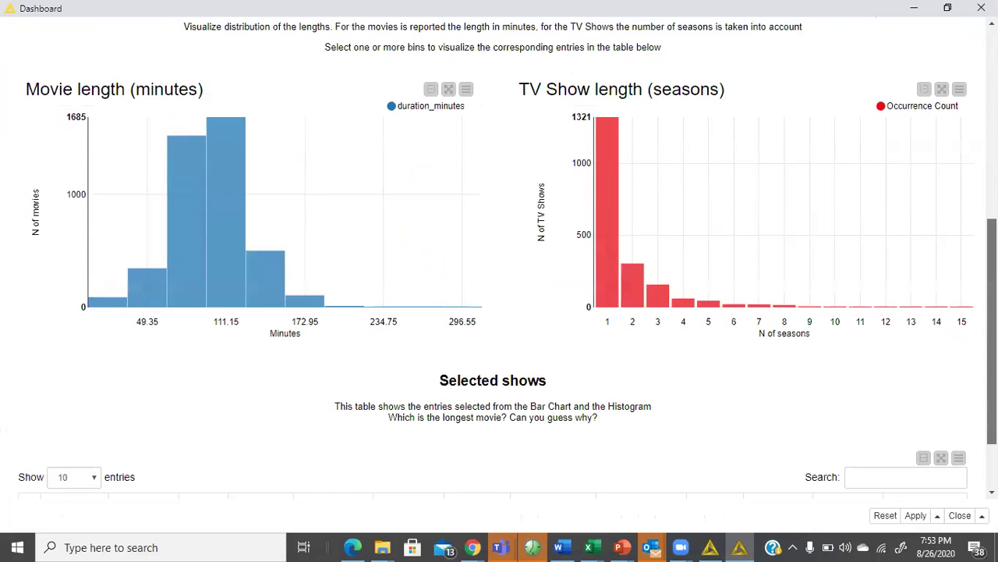
pyautogui.scroll(3, 630, 330)
# Select the 111.15-minute movie length bin and the 1-season TV show bar, review the Selected shows table, and close the dashboard.
pyautogui.moveTo(214, 369)
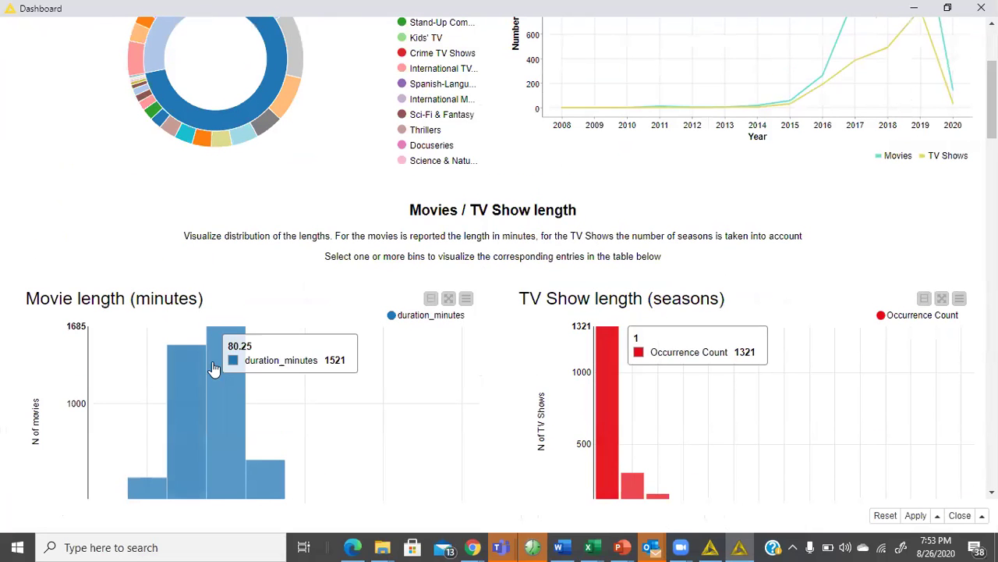
pyautogui.scroll(3, 635, 239)
pyautogui.scroll(1, 633, 234)
pyautogui.scroll(-3, 850, 281)
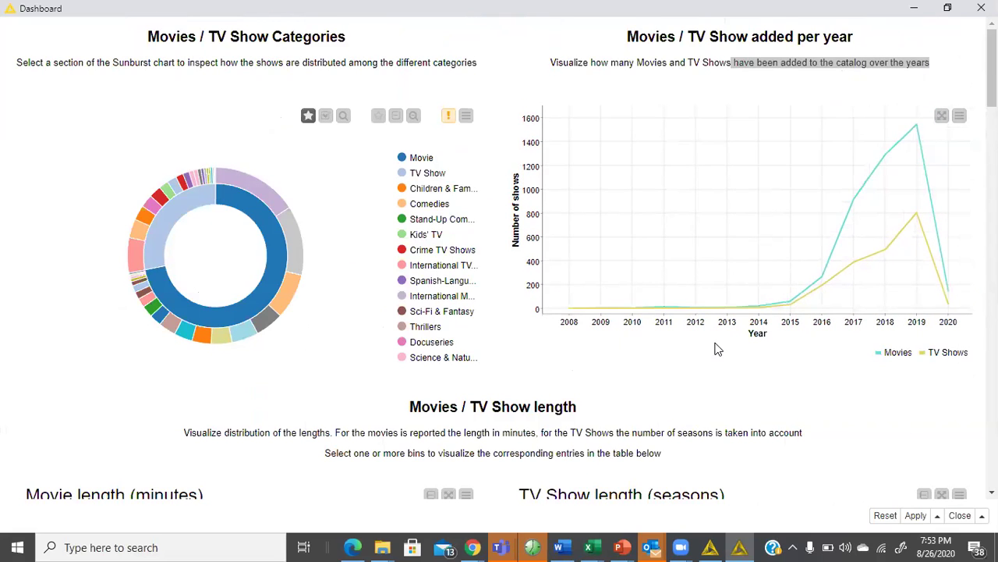
pyautogui.scroll(-1, 830, 303)
pyautogui.moveTo(992, 70)
pyautogui.mouseDown()
pyautogui.moveTo(992, 136)
pyautogui.moveTo(993, 86)
pyautogui.mouseUp()
pyautogui.scroll(1, 531, 315)
pyautogui.click(264, 187)
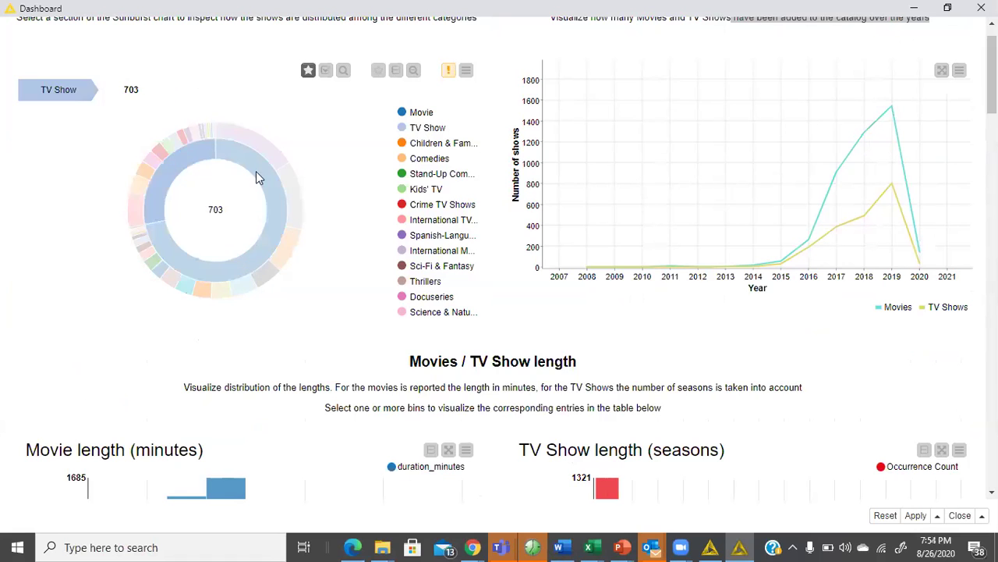
pyautogui.scroll(-3, 383, 444)
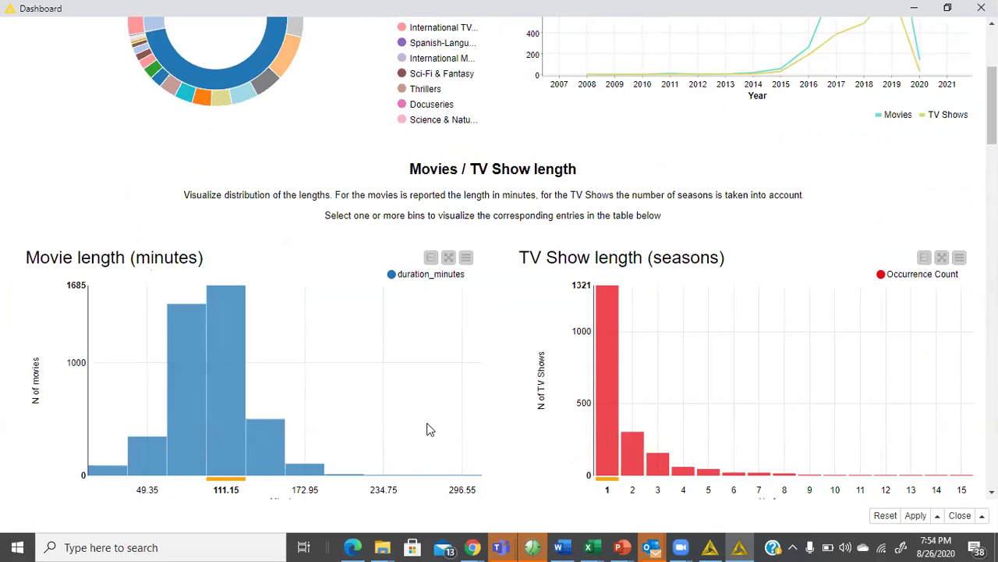
pyautogui.scroll(-1, 312, 405)
pyautogui.scroll(-3, 504, 316)
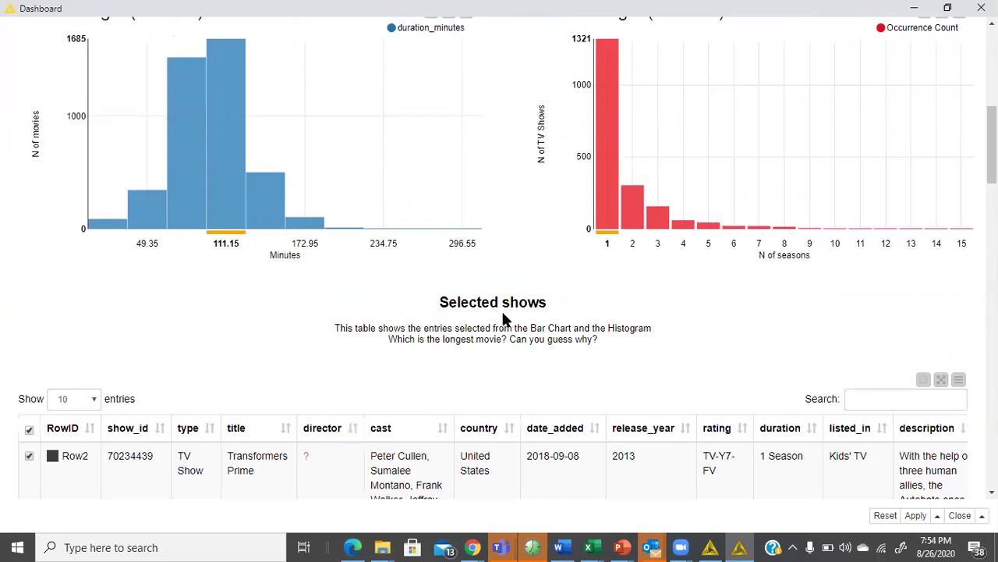
pyautogui.scroll(-4, 501, 312)
pyautogui.click(981, 7)
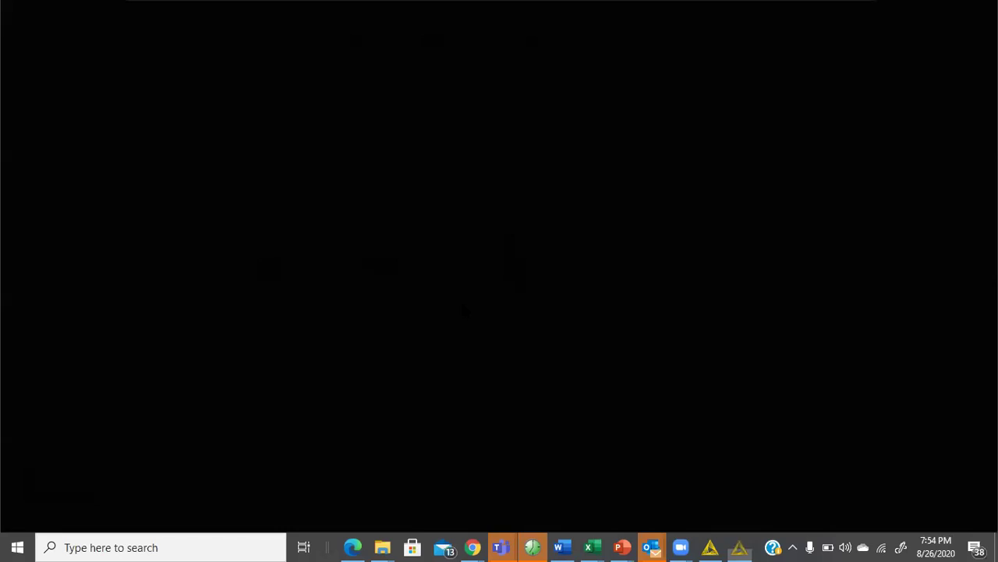
# Switch to the PowerPoint slide show and go back to the "Step #2: Learn Machine Learning" slide.
pyautogui.moveTo(154, 207); pyautogui.dragTo(153, 191)
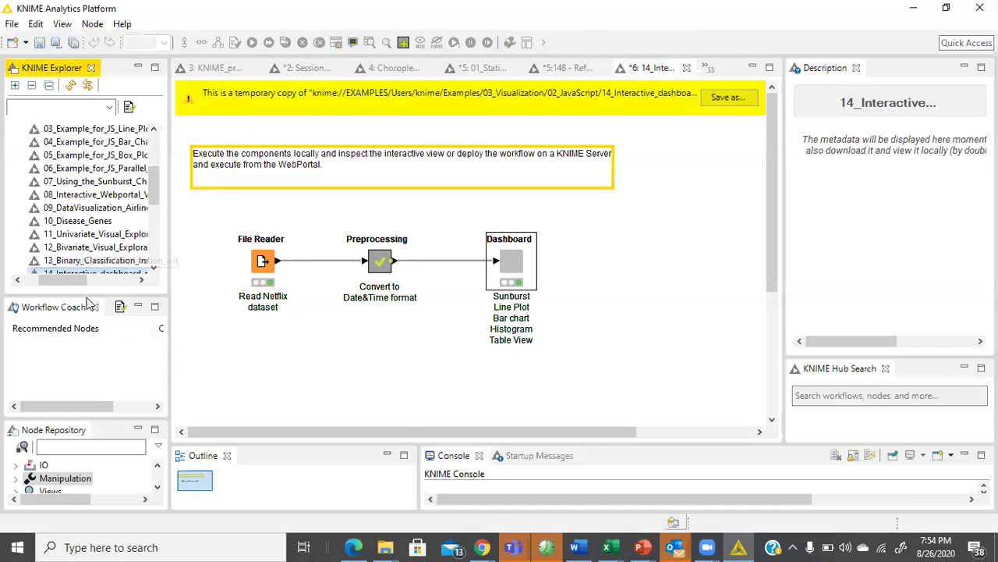
pyautogui.moveTo(639, 546)
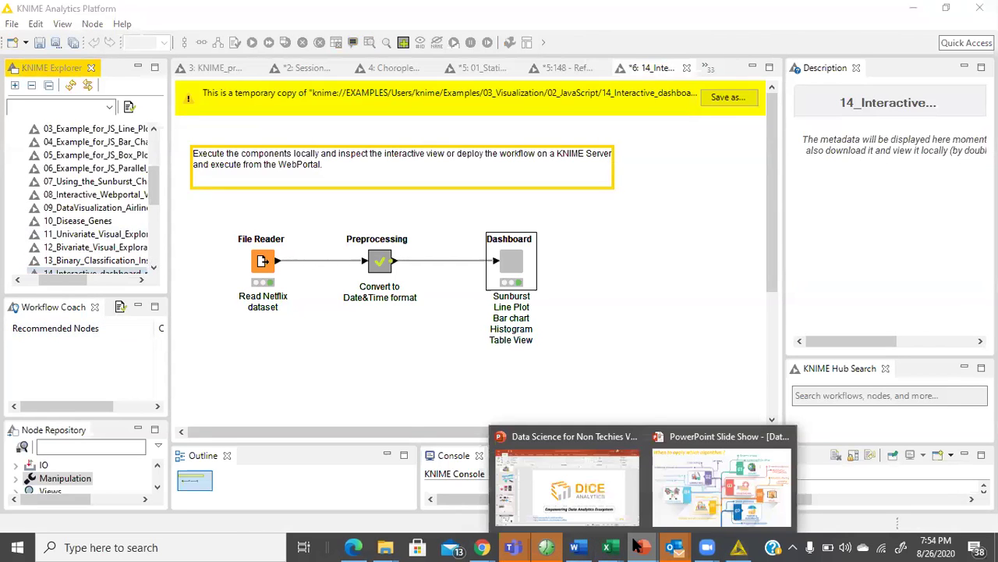
pyautogui.click(667, 514)
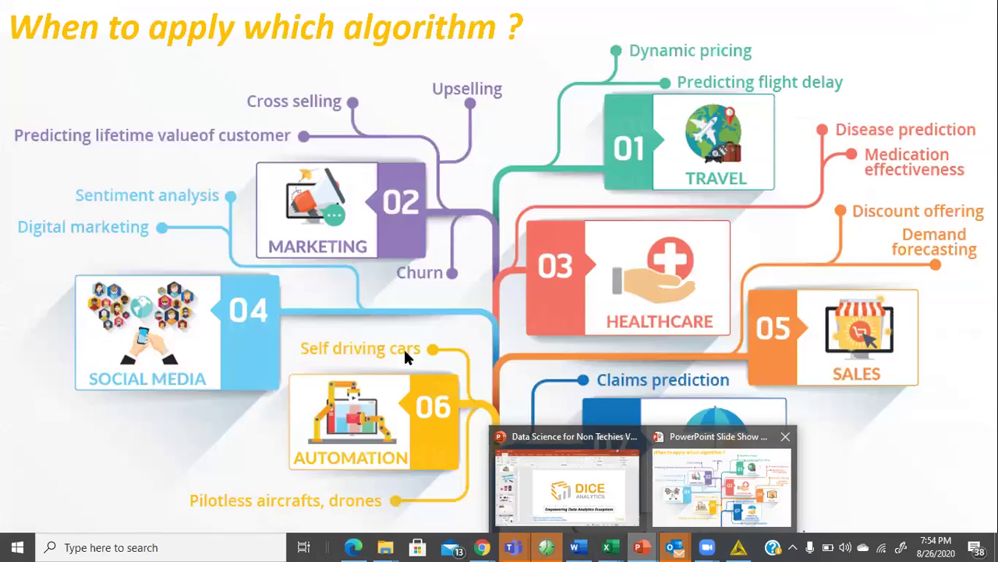
pyautogui.click(390, 348)
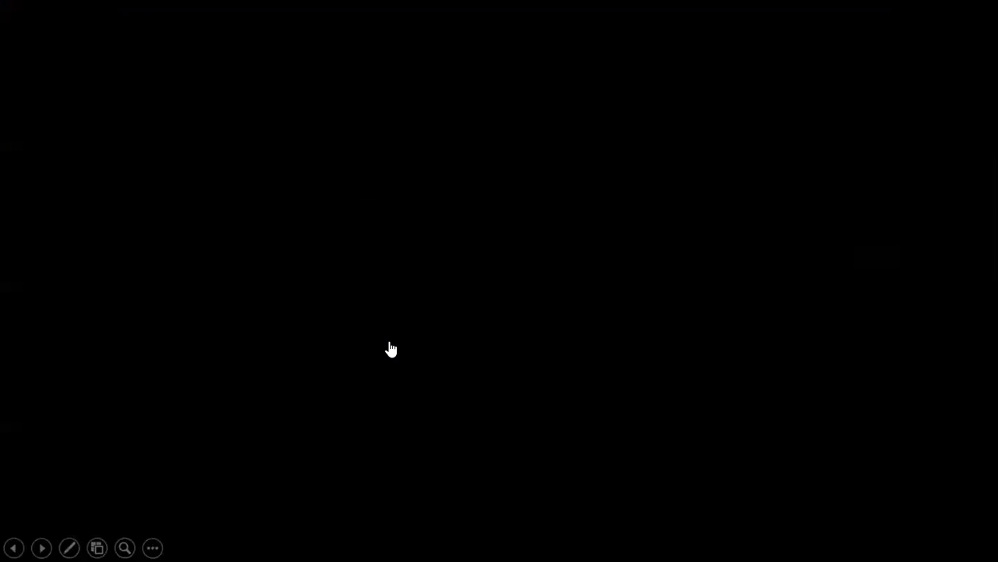
pyautogui.press('Left')
pyautogui.press('Left')
pyautogui.press('Left')
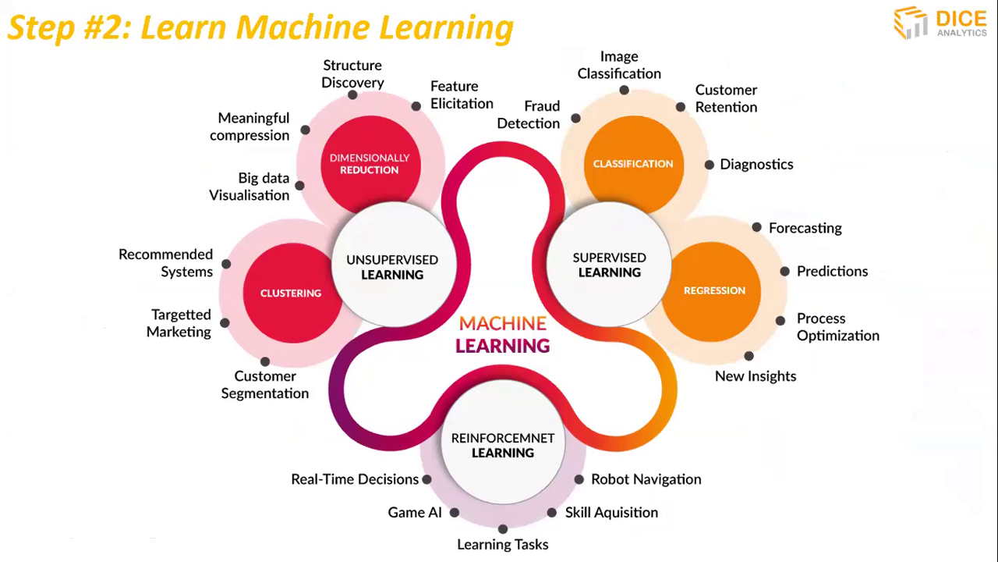
# Return to KNIME, collapse 03_Visualization in the EXAMPLES folder, and expand 04_Analytics to browse its subfolders.
pyautogui.hotkey('alt', 'Tab')
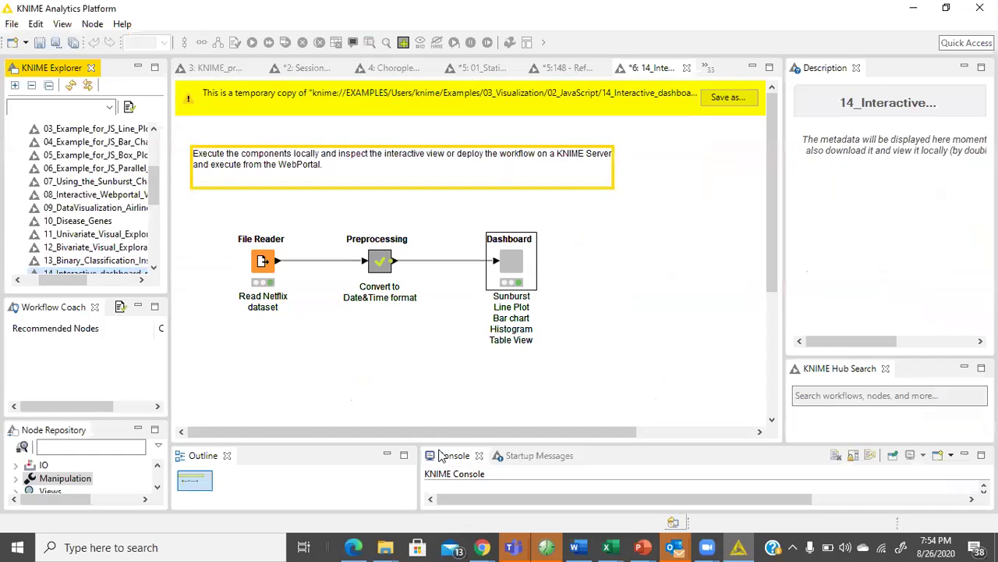
pyautogui.click(373, 435)
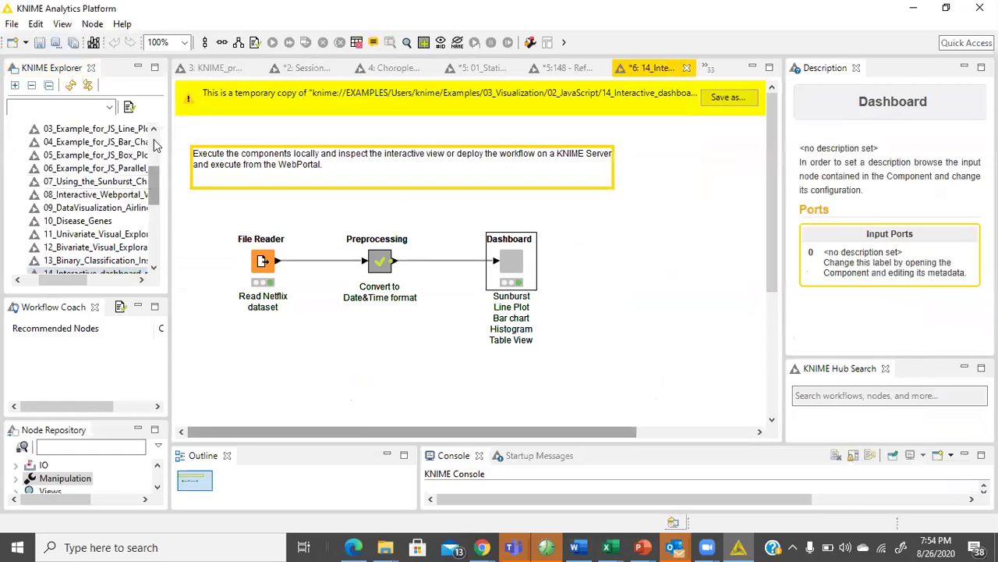
pyautogui.click(153, 142)
pyautogui.moveTo(51, 280); pyautogui.dragTo(30, 291)
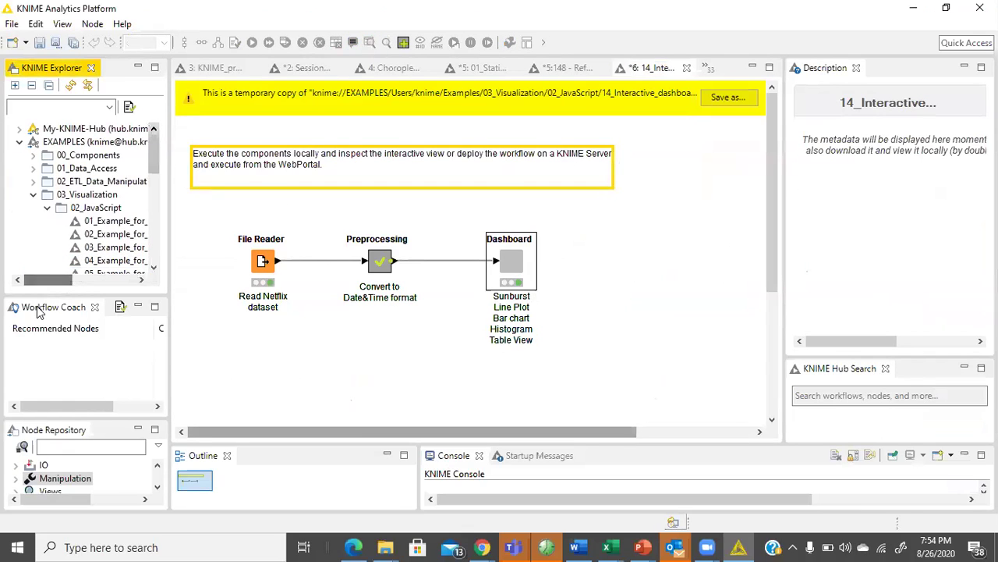
pyautogui.click(33, 195)
pyautogui.click(36, 209)
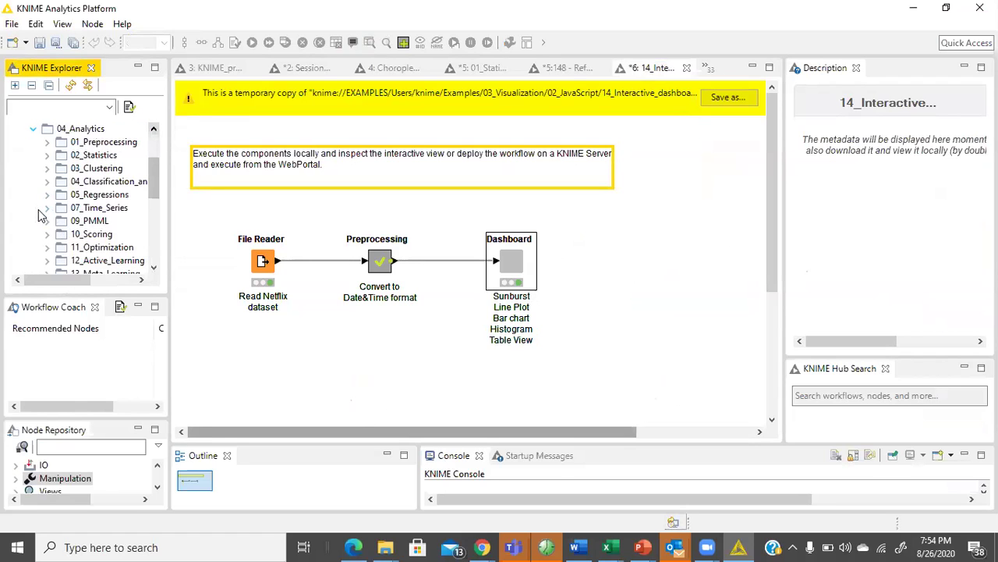
pyautogui.moveTo(57, 278); pyautogui.dragTo(74, 277)
pyautogui.scroll(-2, 67, 187)
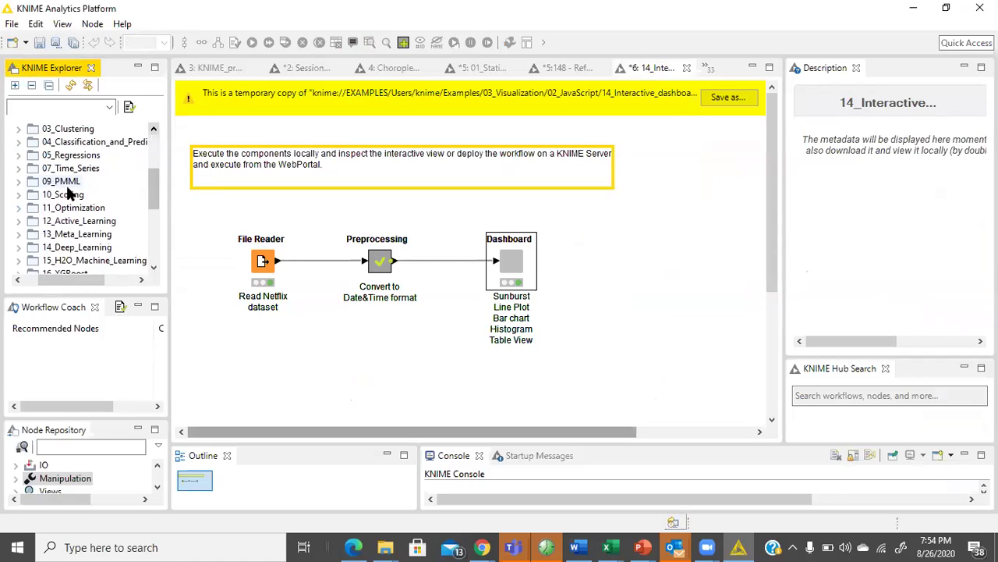
pyautogui.scroll(-1, 96, 239)
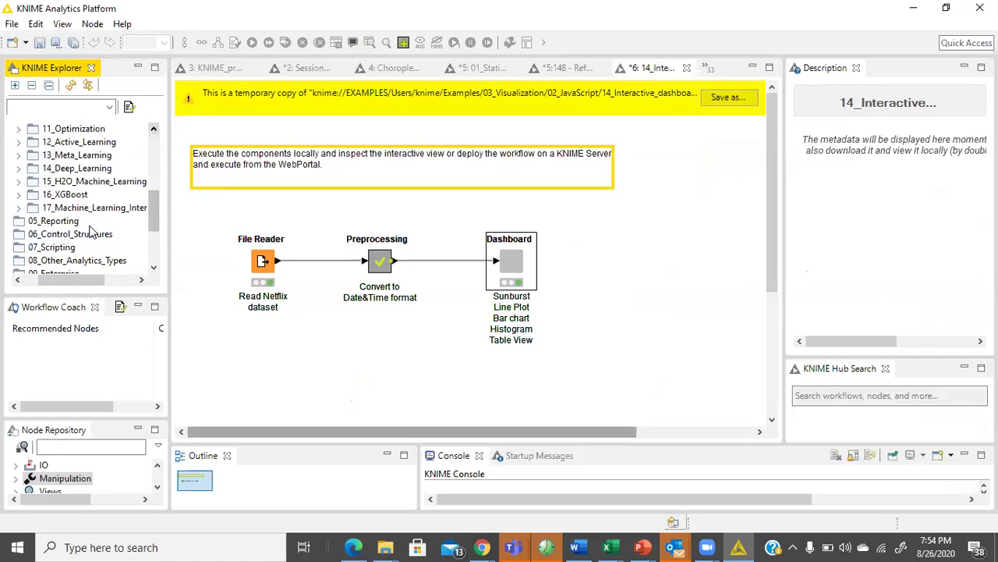
pyautogui.scroll(4, 78, 233)
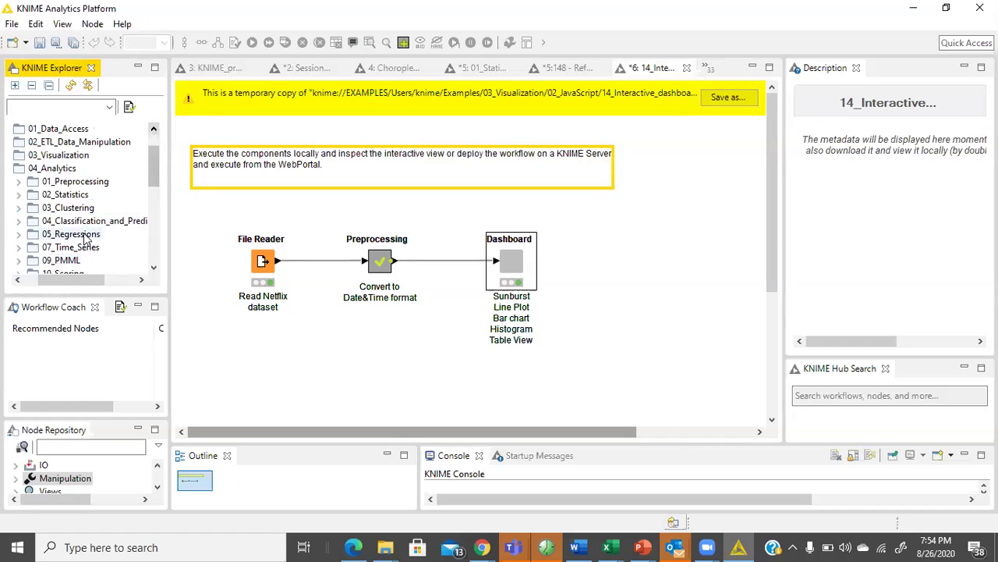
# Expand 04_Classification_and_Predictive_Modelling and open the 07_Decision_Tree example workflow.
pyautogui.click(19, 221)
pyautogui.moveTo(55, 285); pyautogui.dragTo(67, 286)
pyautogui.scroll(-1, 97, 225)
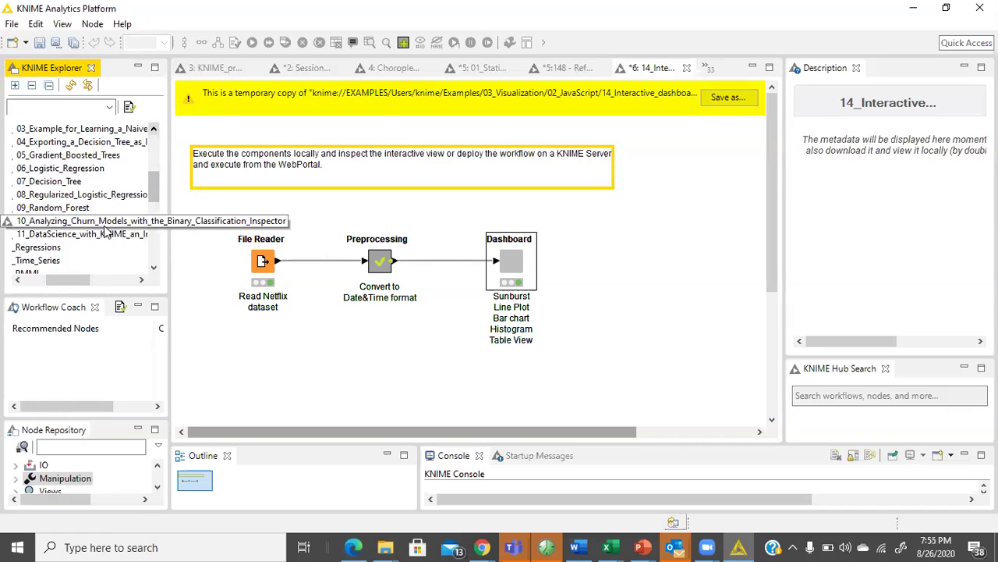
pyautogui.scroll(1, 102, 226)
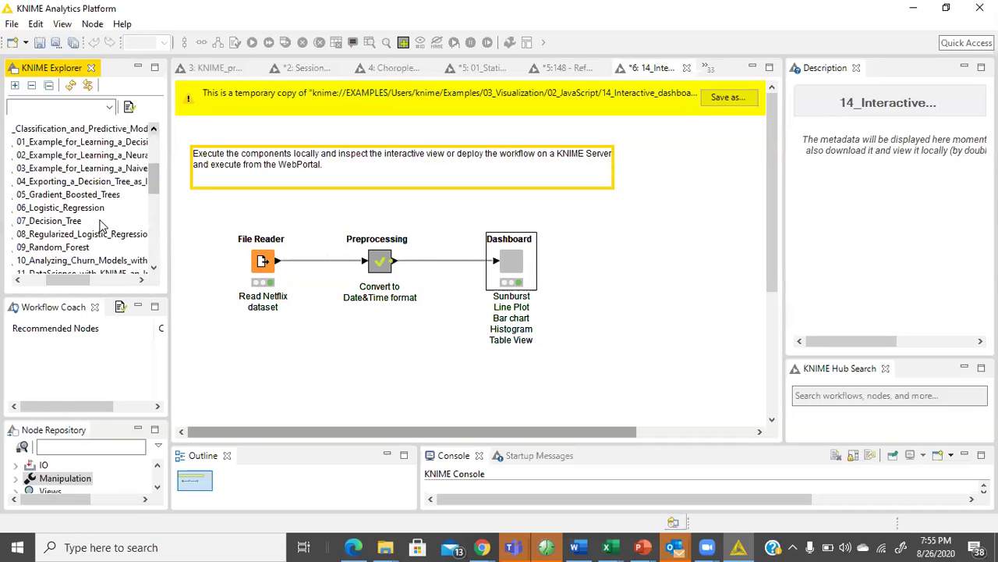
pyautogui.click(47, 226)
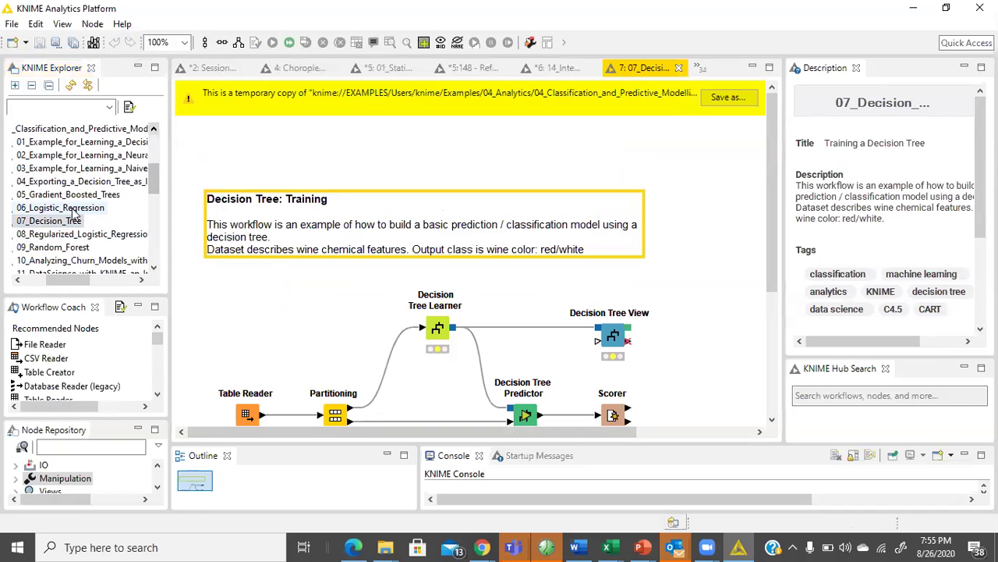
# Execute the Table Reader node of the decision tree workflow and open its read table.
pyautogui.scroll(-3, 374, 352)
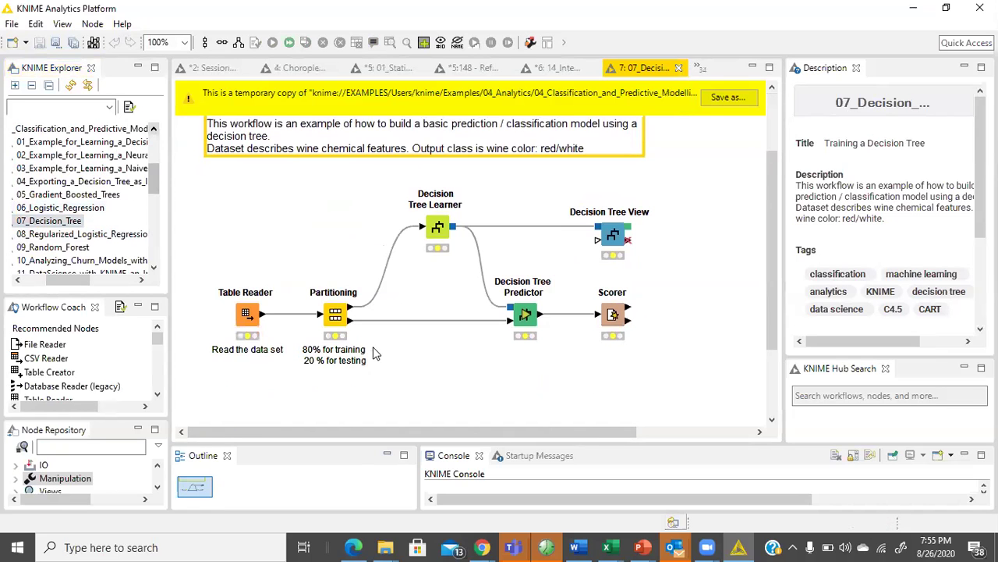
pyautogui.rightClick(245, 316)
pyautogui.click(284, 213)
pyautogui.rightClick(258, 322)
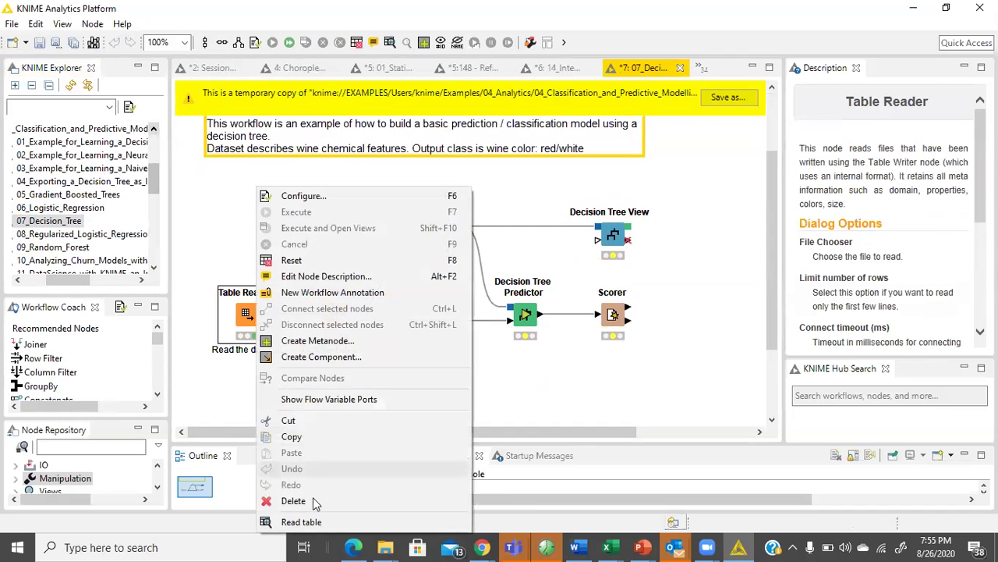
pyautogui.click(324, 523)
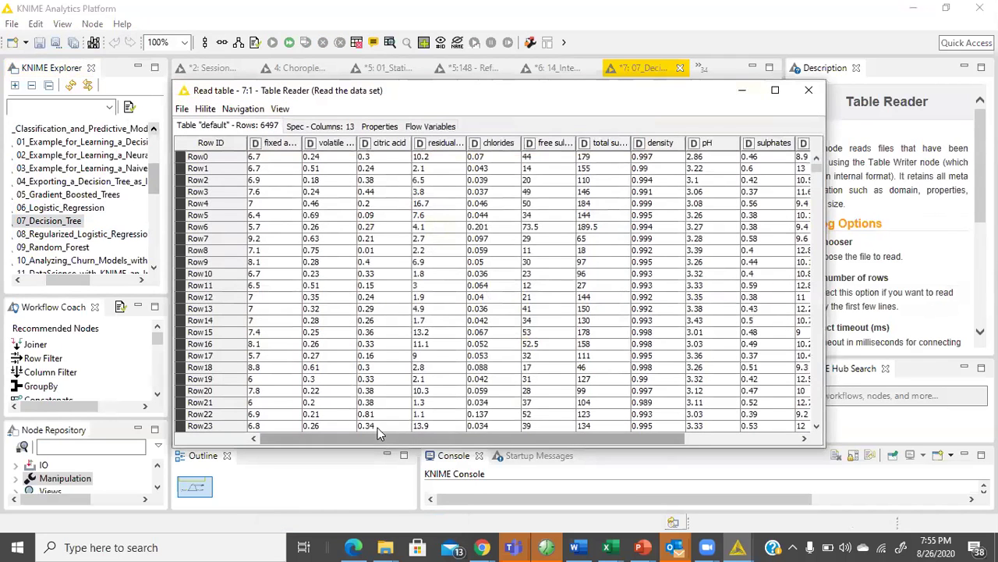
# Widen the fixed acidity, volatile acidity, citric acid, residual sugar and free sulfur dioxide columns of the read table to show their full names.
pyautogui.moveTo(379, 426); pyautogui.dragTo(398, 236)
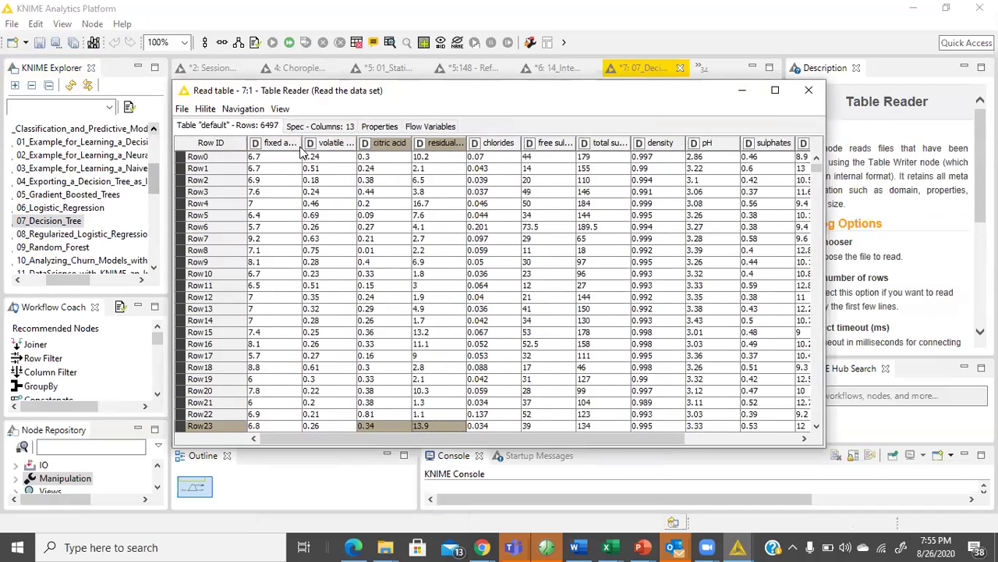
pyautogui.moveTo(302, 143); pyautogui.dragTo(367, 143)
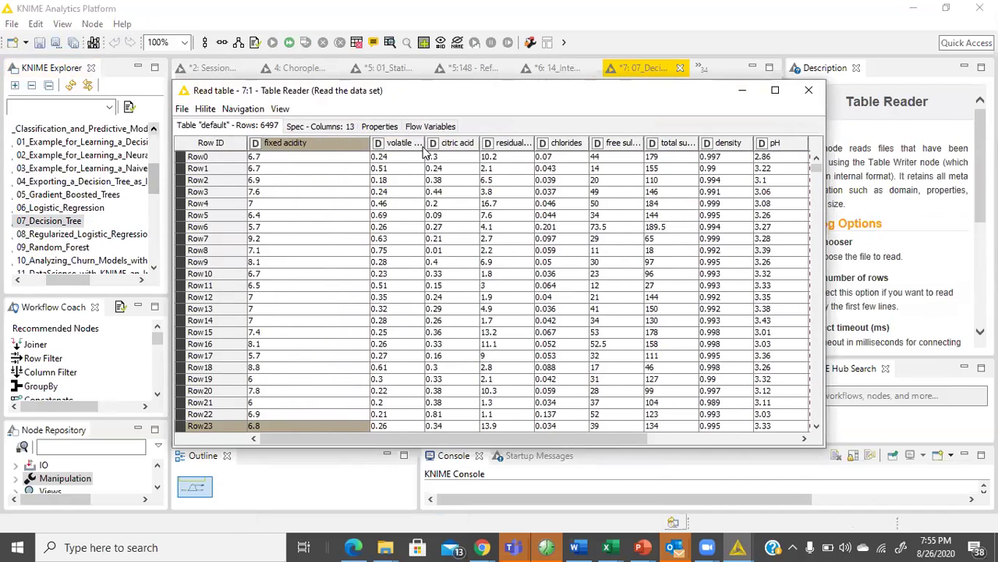
pyautogui.moveTo(428, 143); pyautogui.dragTo(604, 139)
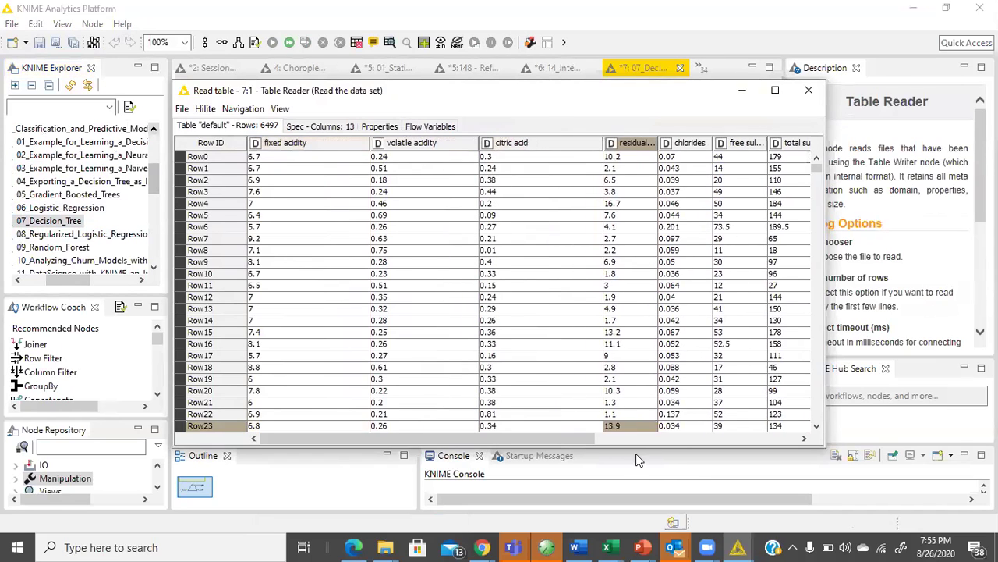
pyautogui.moveTo(560, 441); pyautogui.dragTo(621, 440)
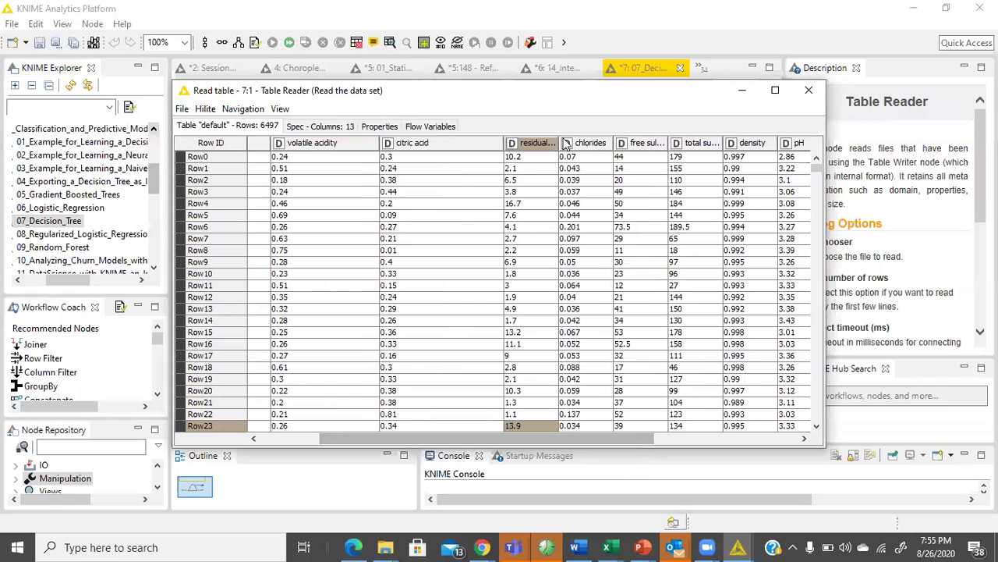
pyautogui.moveTo(560, 143); pyautogui.dragTo(607, 143)
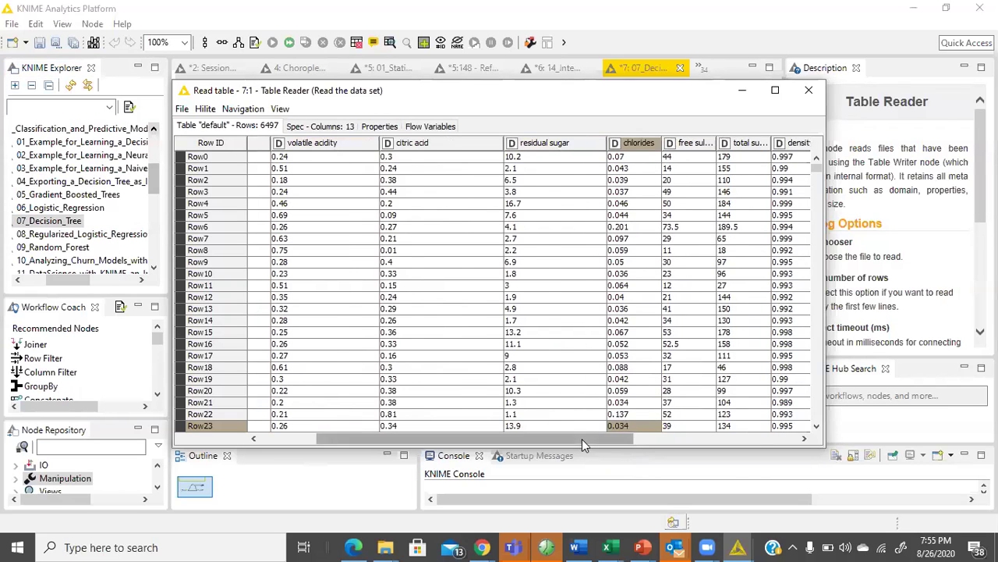
pyautogui.moveTo(582, 439); pyautogui.dragTo(678, 440)
pyautogui.moveTo(550, 142); pyautogui.dragTo(612, 144)
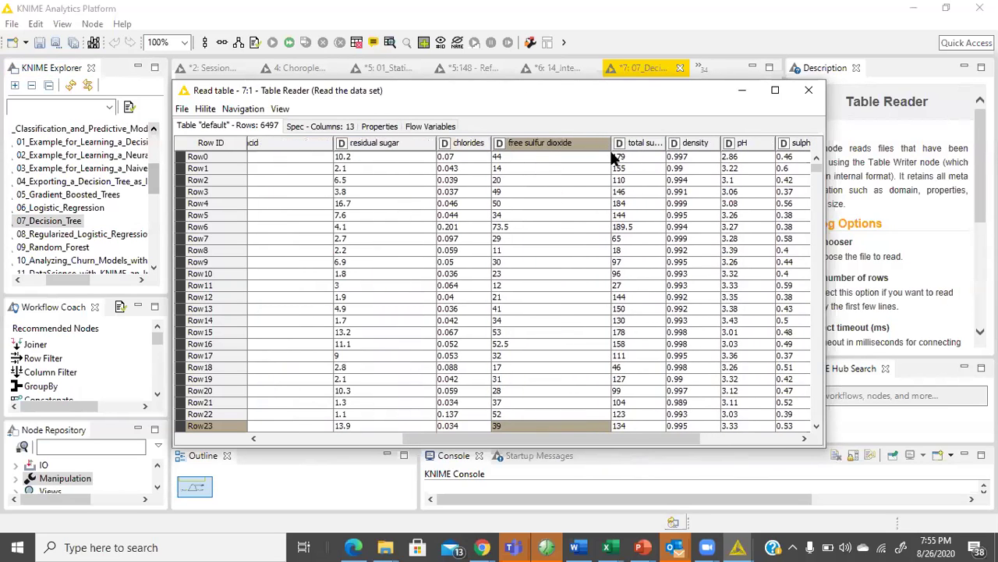
pyautogui.moveTo(553, 438); pyautogui.dragTo(667, 438)
# Examine the color column and the first row's feature values in the read table, and close the table.
pyautogui.moveTo(775, 158); pyautogui.dragTo(788, 449)
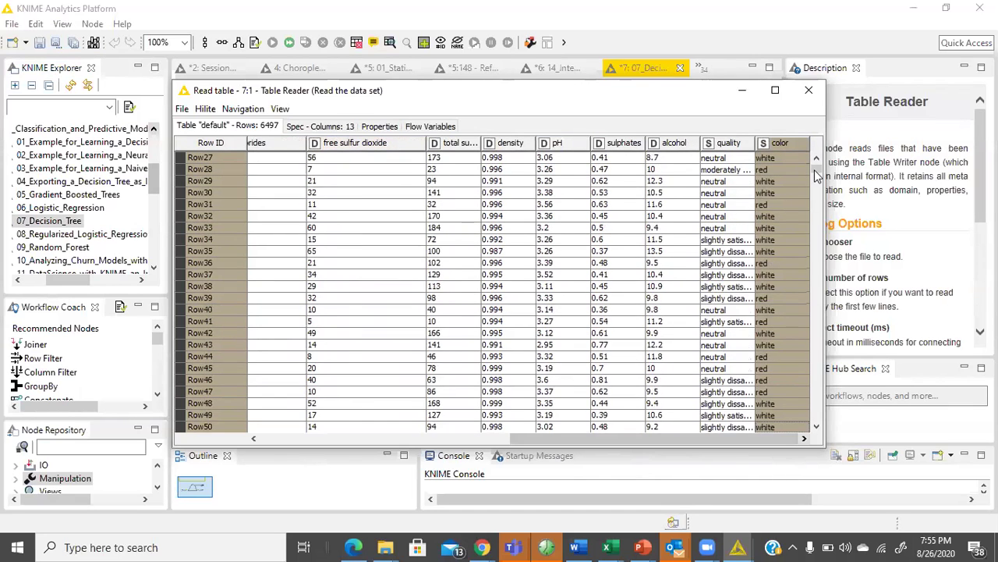
pyautogui.moveTo(817, 166); pyautogui.dragTo(817, 326)
pyautogui.moveTo(811, 421); pyautogui.dragTo(815, 167)
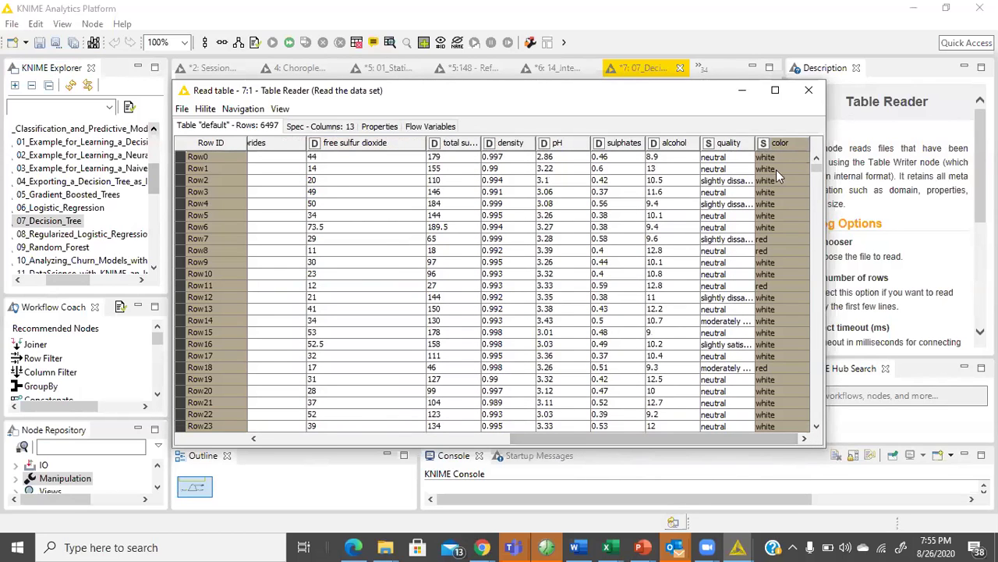
pyautogui.moveTo(699, 160); pyautogui.dragTo(153, 156)
pyautogui.moveTo(399, 438); pyautogui.dragTo(696, 444)
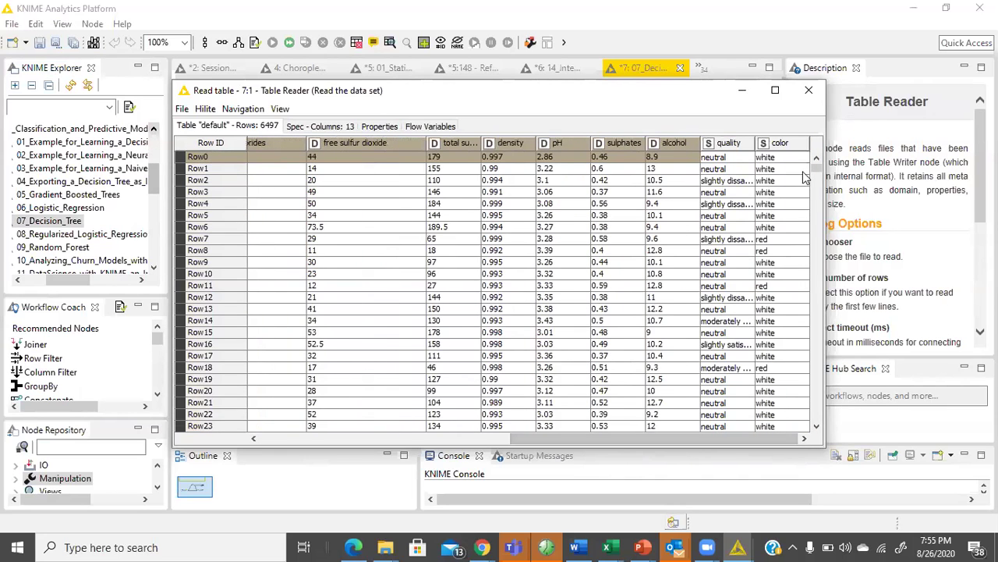
pyautogui.click(800, 145)
pyautogui.click(801, 92)
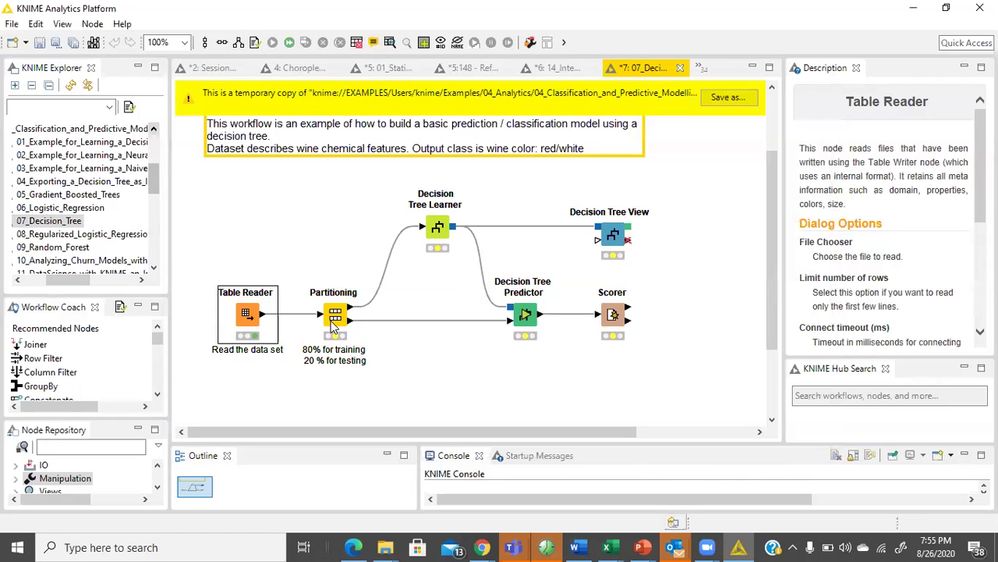
# Review the Partitioning node's configuration, dismiss it without changes, and check the size of the Table Reader's output.
pyautogui.rightClick(333, 323)
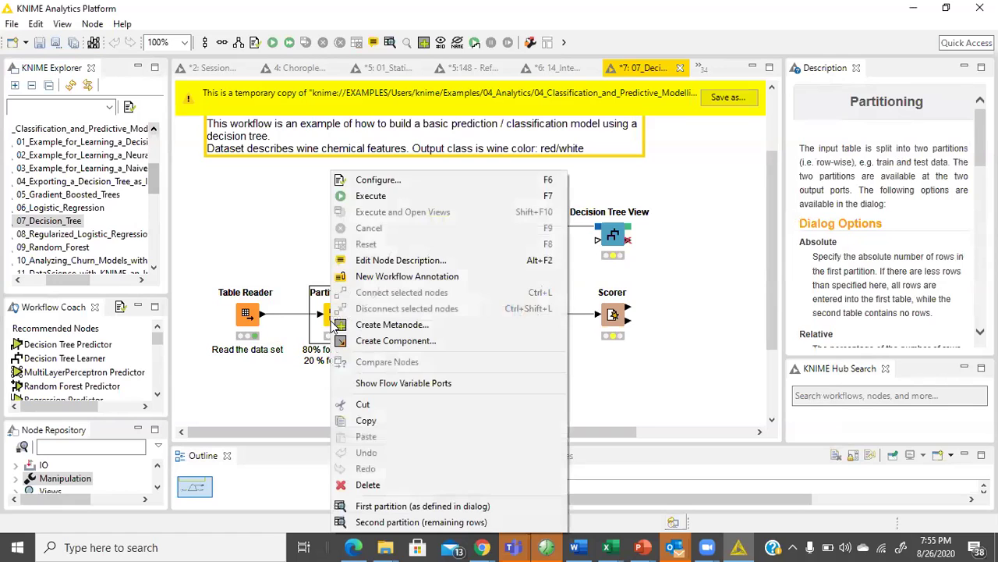
pyautogui.click(423, 179)
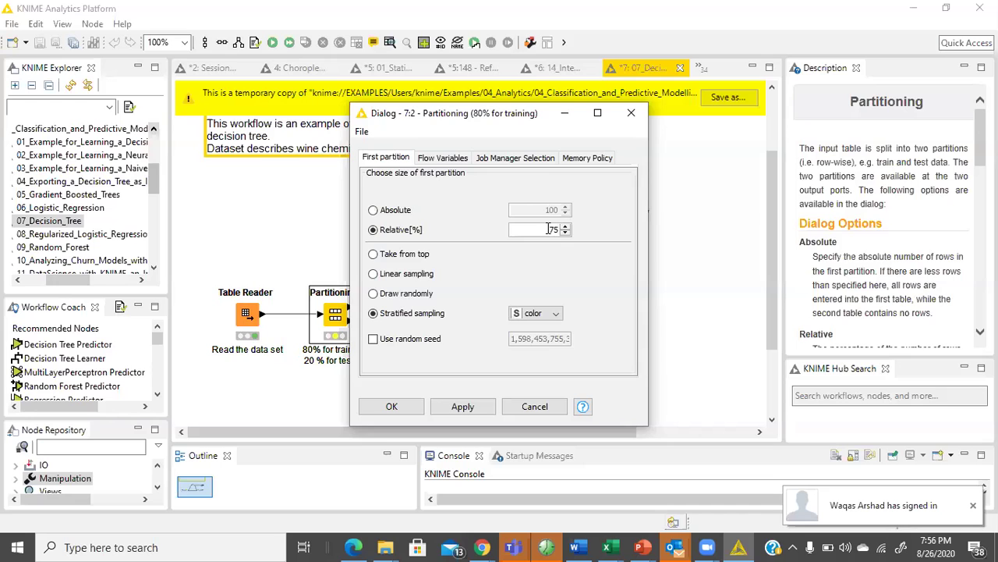
pyautogui.click(548, 399)
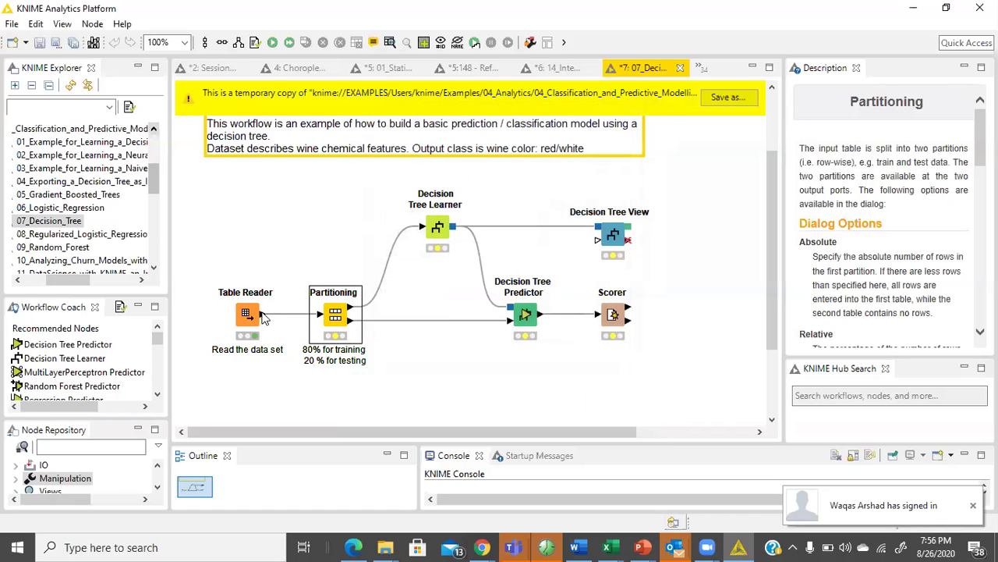
pyautogui.moveTo(263, 319)
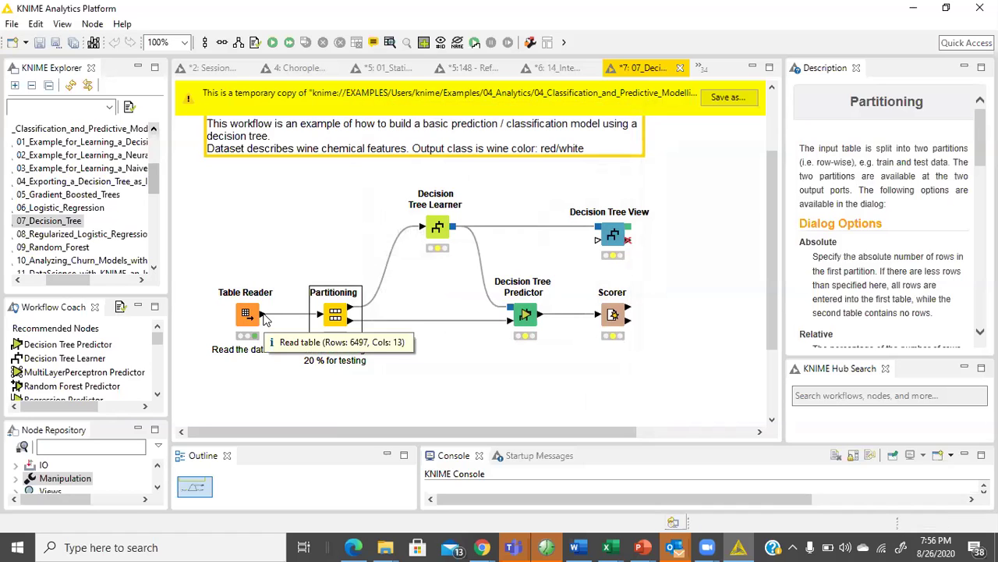
# Set the Partitioning node's first partition to a relative size of 90% and confirm the configuration.
pyautogui.doubleClick(336, 315)
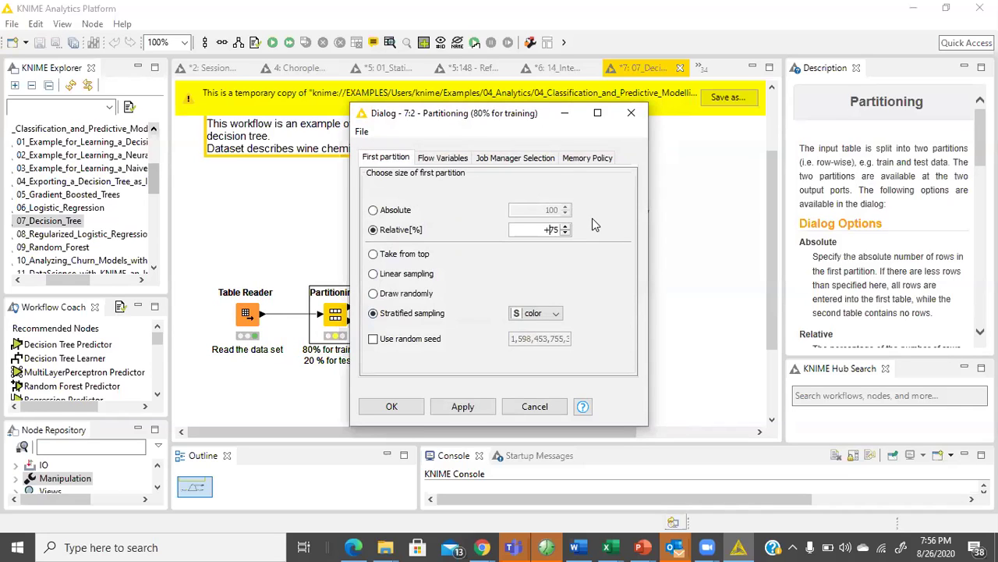
pyautogui.press('Delete')
pyautogui.press('Delete')
pyautogui.write('90')
pyautogui.click(463, 401)
pyautogui.click(537, 316)
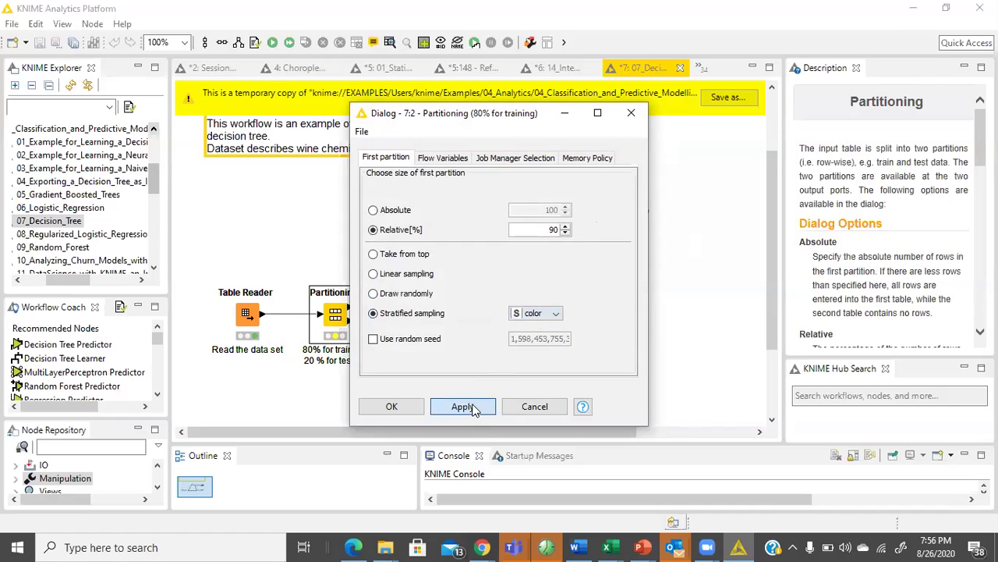
pyautogui.click(392, 406)
# Execute the Partitioning node and look over its available partition outputs without opening them.
pyautogui.rightClick(351, 310)
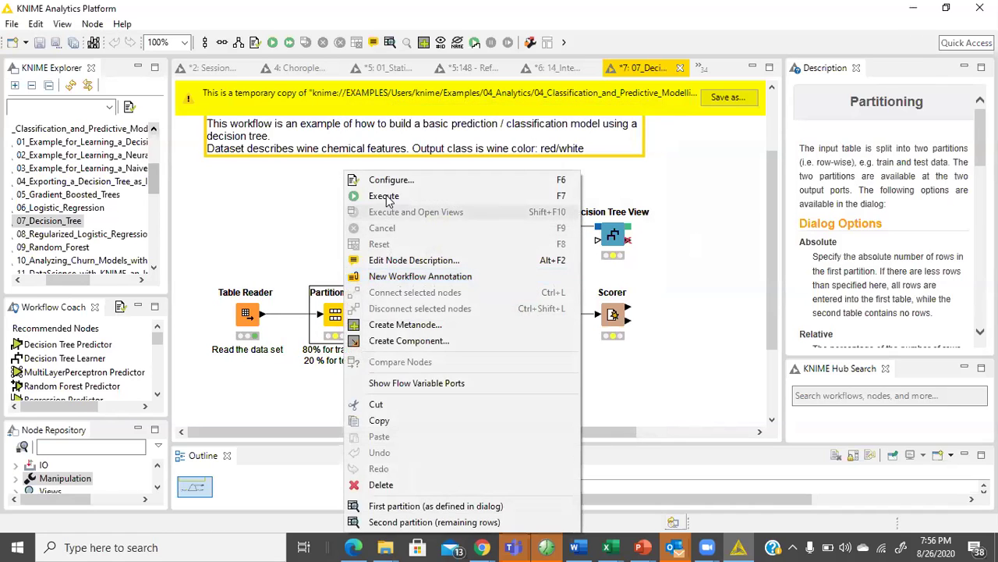
pyautogui.click(387, 196)
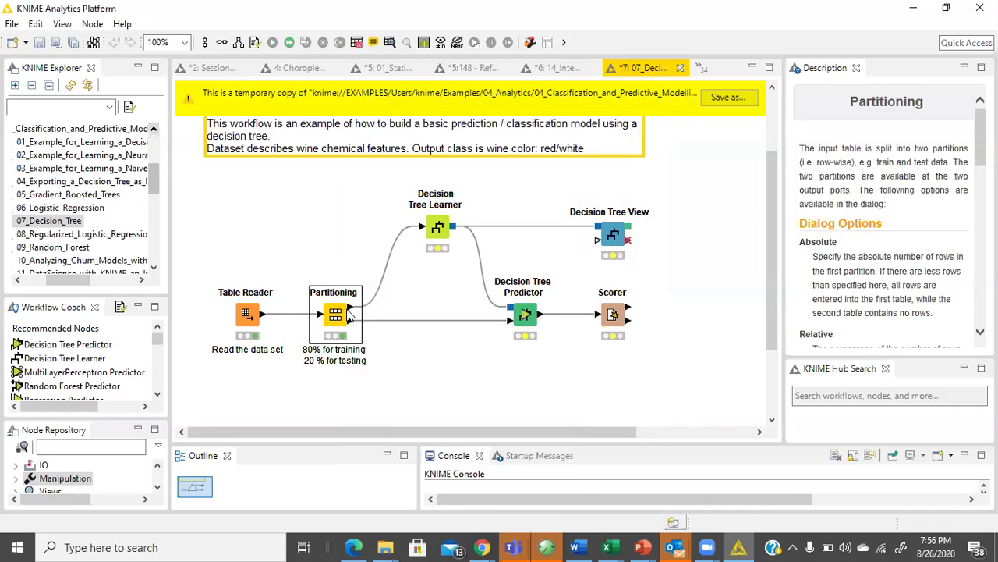
pyautogui.moveTo(351, 312)
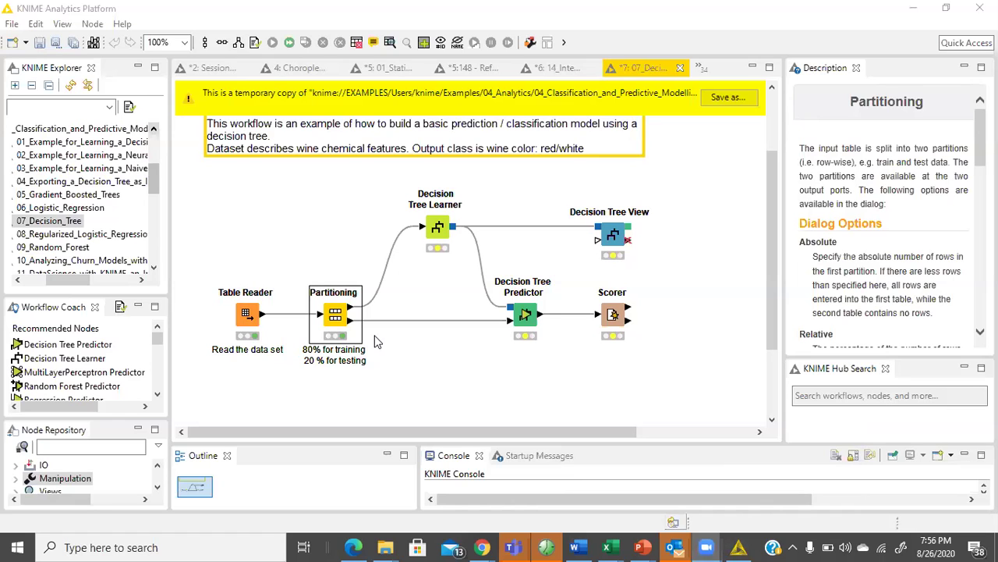
pyautogui.rightClick(338, 317)
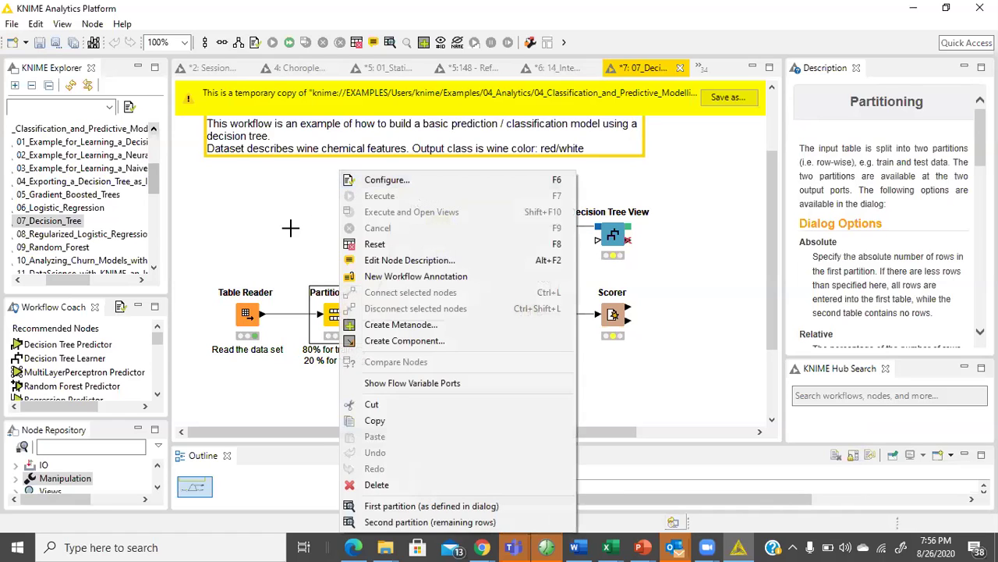
pyautogui.click(290, 224)
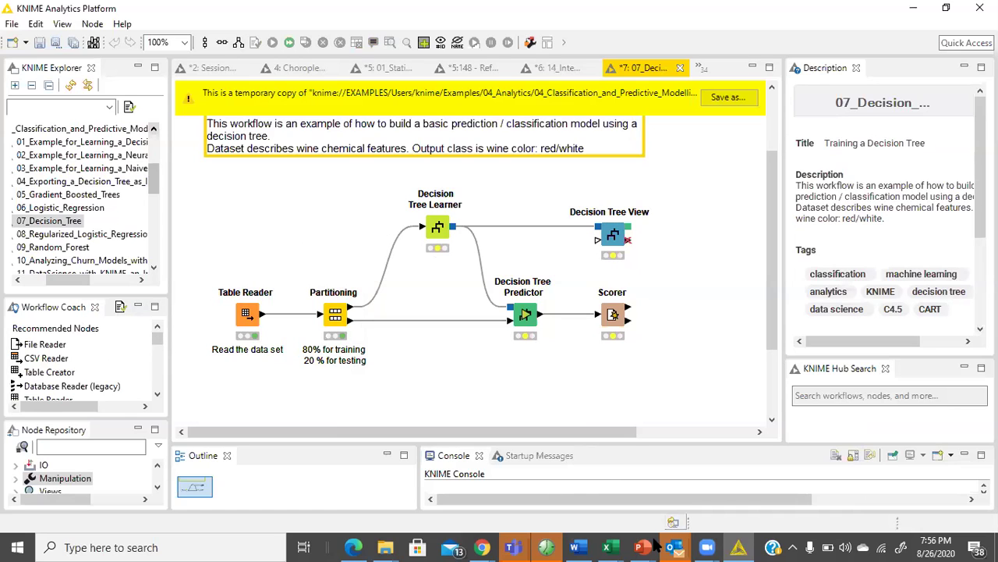
# Switch to the PowerPoint slide show, view the "A Set of Algorithms" machine learning slide, and return to KNIME.
pyautogui.moveTo(649, 546)
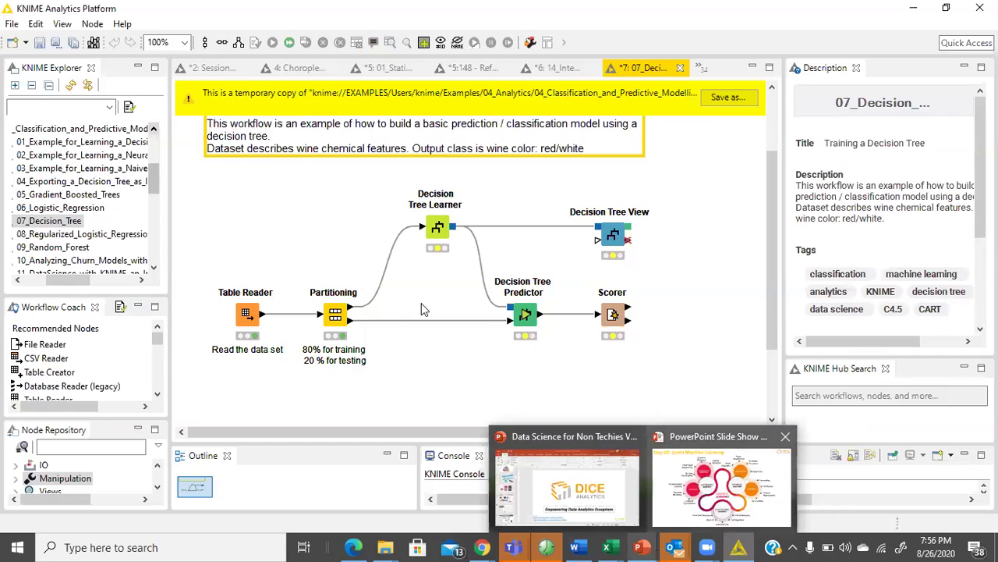
pyautogui.hotkey('alt', 'Tab')
pyautogui.press('Right')
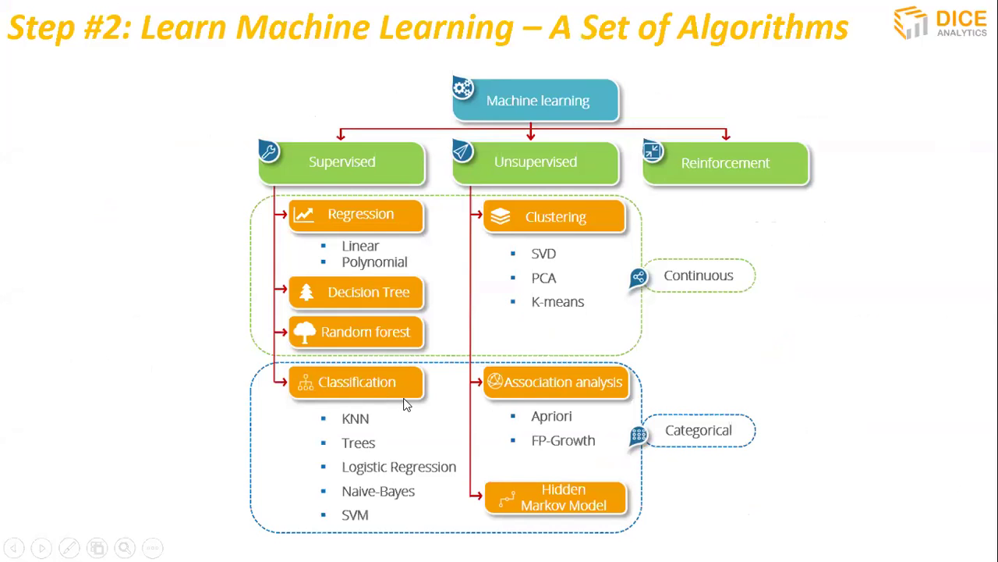
pyautogui.hotkey('alt', 'Tab')
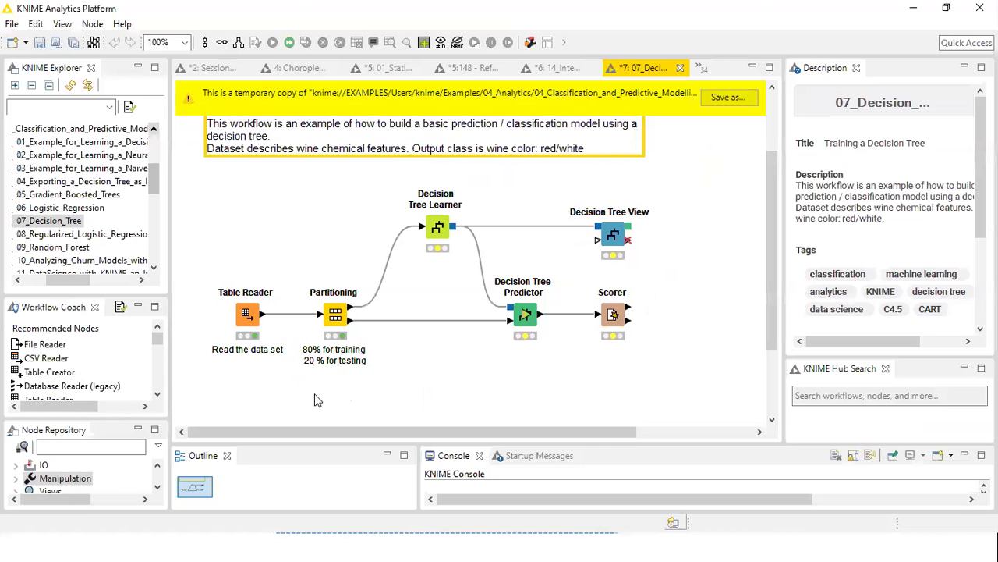
# Execute the Decision Tree Learner node.
pyautogui.click(438, 228)
pyautogui.rightClick(440, 227)
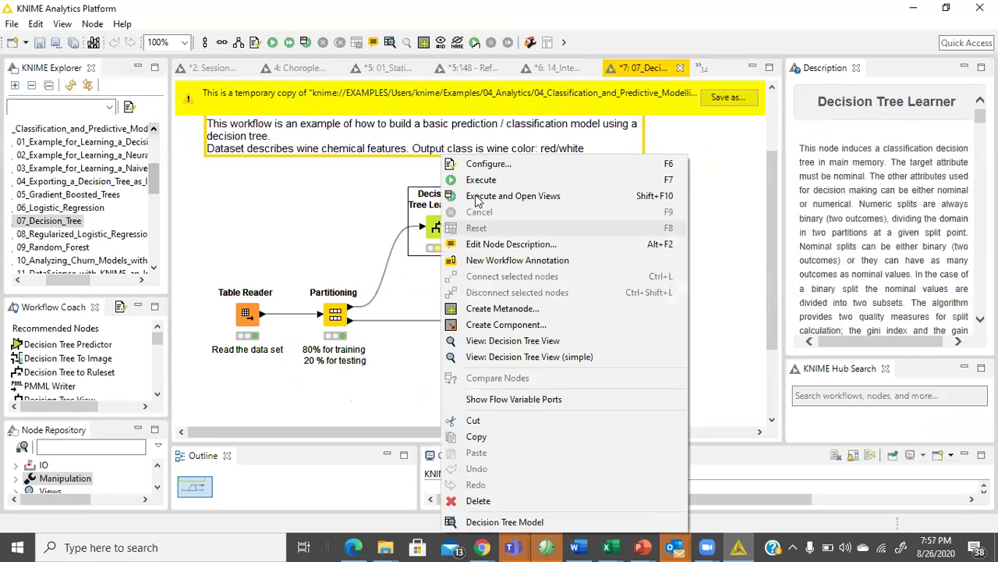
pyautogui.click(480, 181)
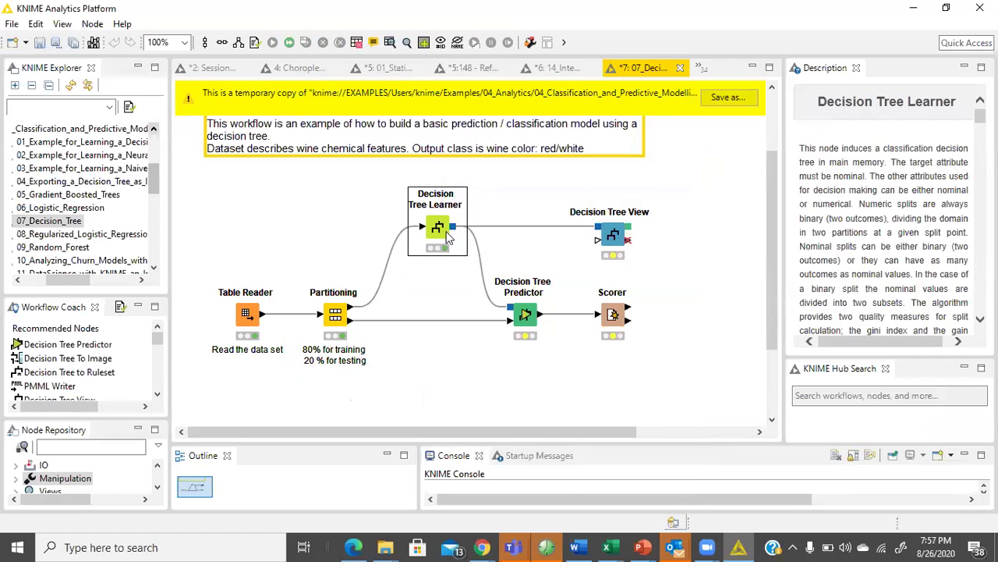
# Review the Decision Tree Learner's general, root split and binary nominal split options, and close the configuration with its settings unchanged.
pyautogui.rightClick(449, 238)
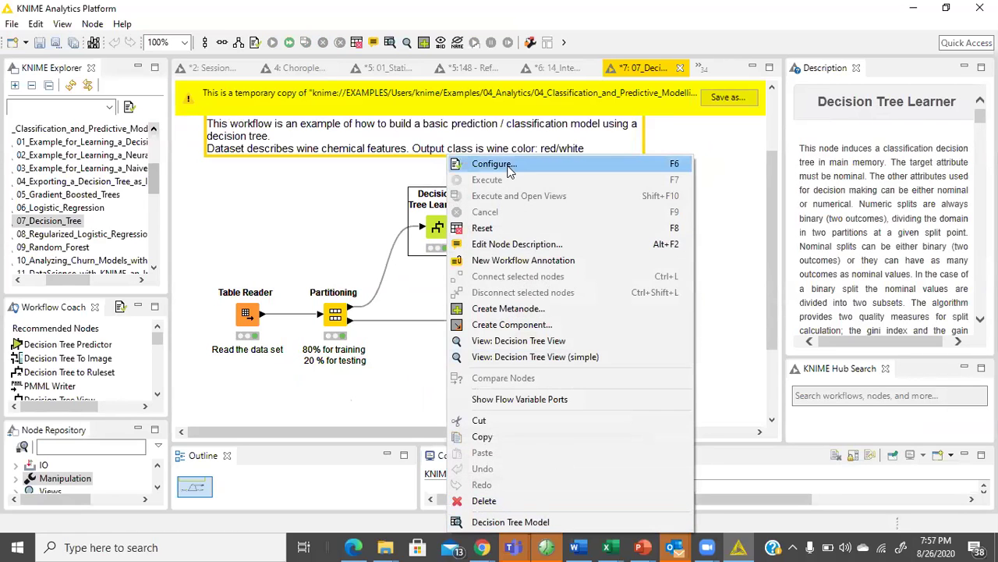
pyautogui.click(494, 163)
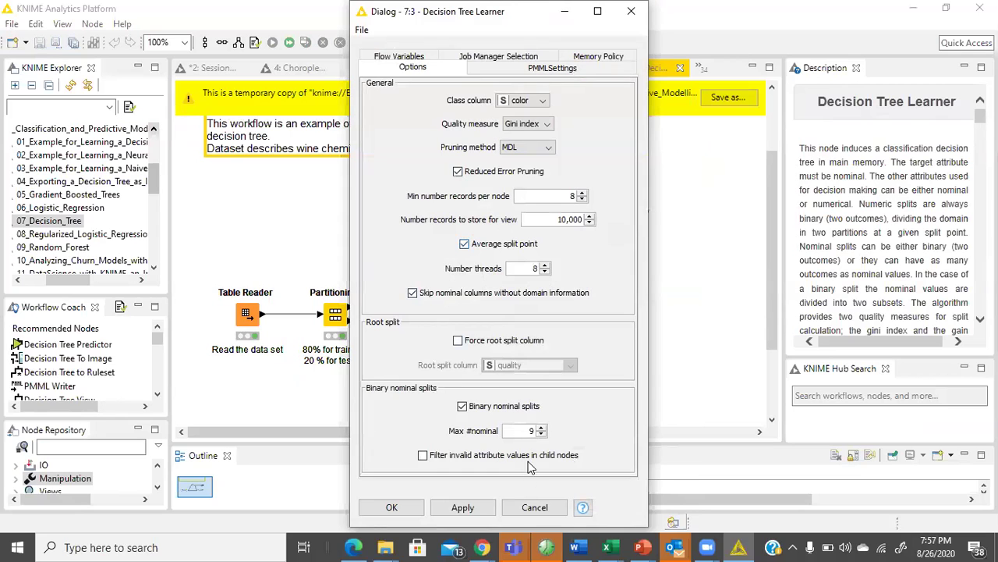
pyautogui.click(390, 507)
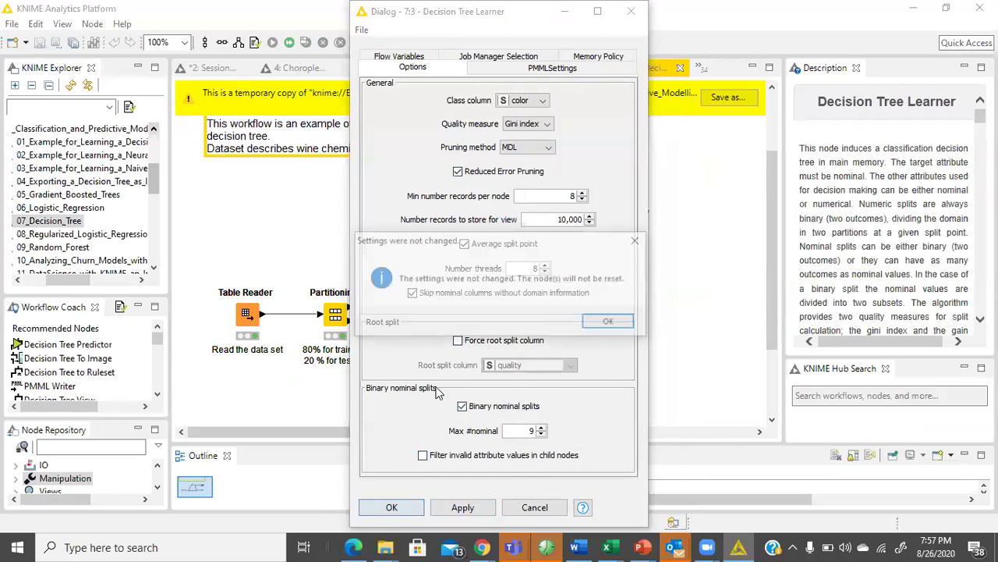
pyautogui.click(609, 322)
# Open the Decision Tree Learner's Decision Tree View, enlarge it to examine the splits, and close it.
pyautogui.rightClick(451, 238)
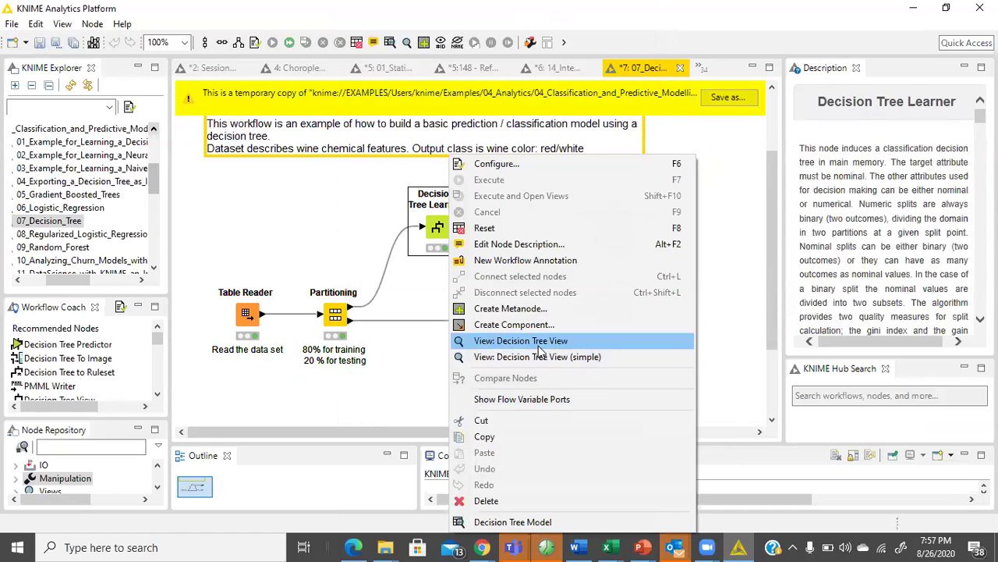
pyautogui.click(540, 346)
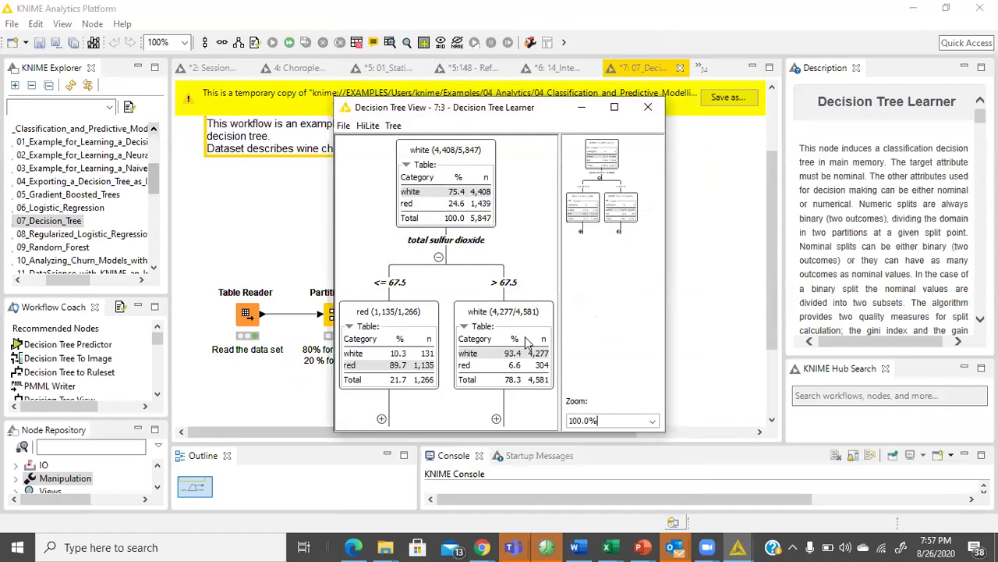
pyautogui.click(614, 107)
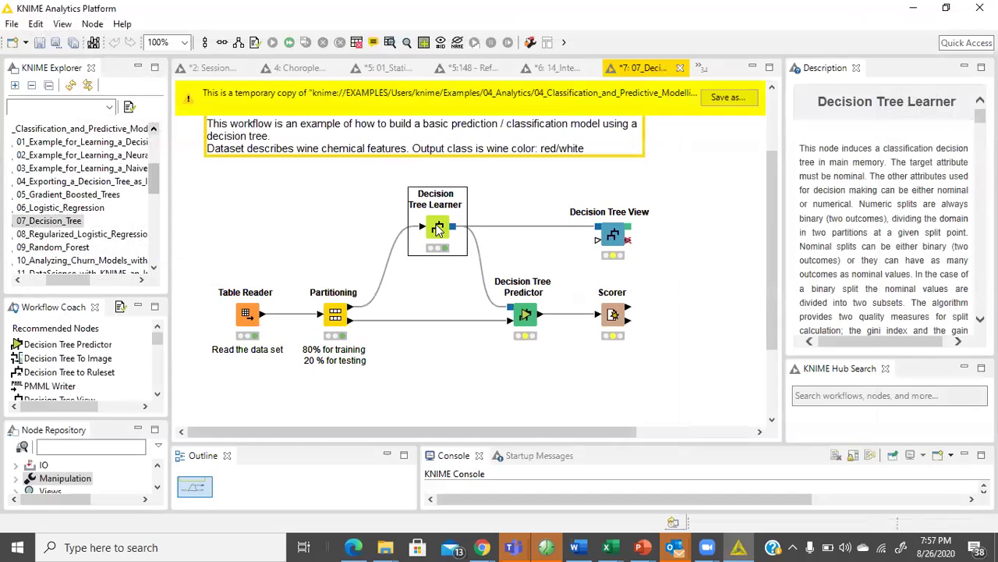
# Recheck the class column and pruning settings in the Decision Tree Learner's configuration and accept them as they are.
pyautogui.doubleClick(437, 230)
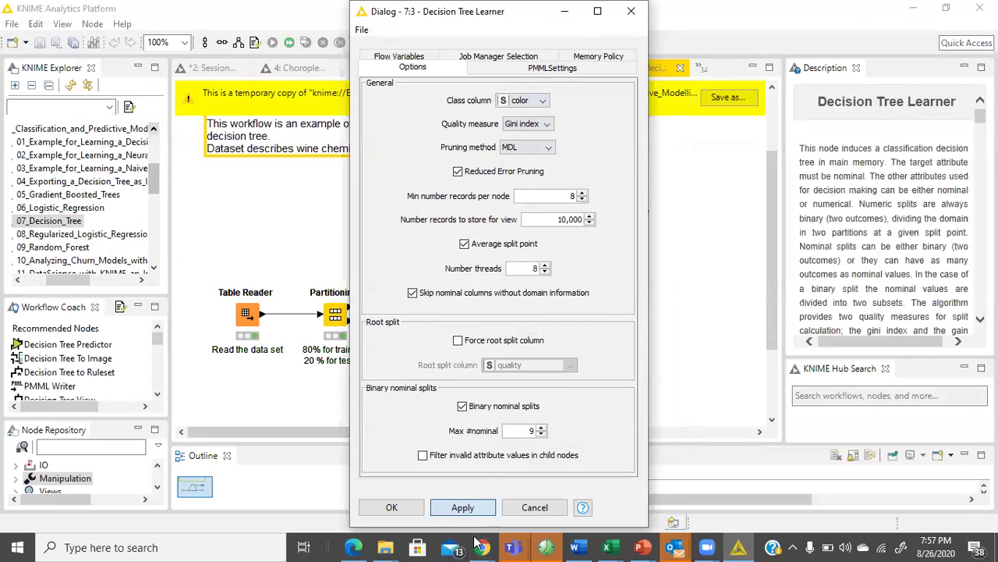
pyautogui.click(463, 507)
pyautogui.click(624, 328)
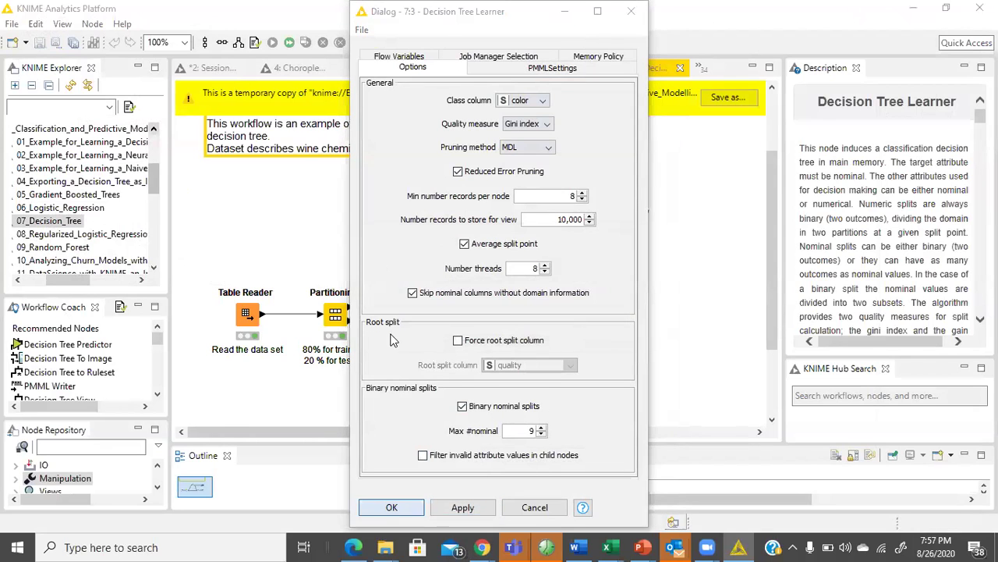
pyautogui.press('Return')
pyautogui.click(628, 325)
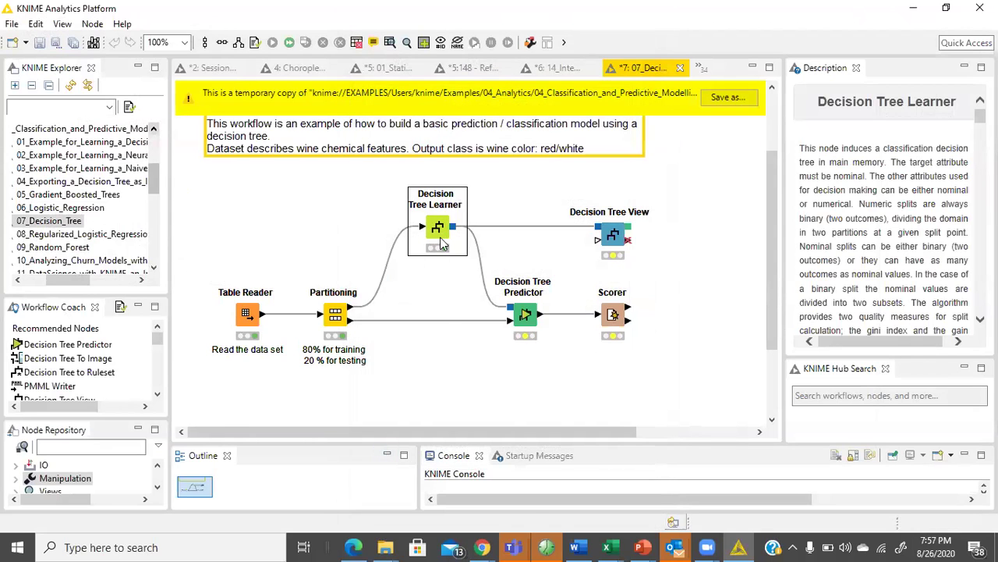
# Open the Decision Tree Learner's Decision Tree View at full size and expand both chlorides splits plus the density and sulphates splits.
pyautogui.rightClick(441, 244)
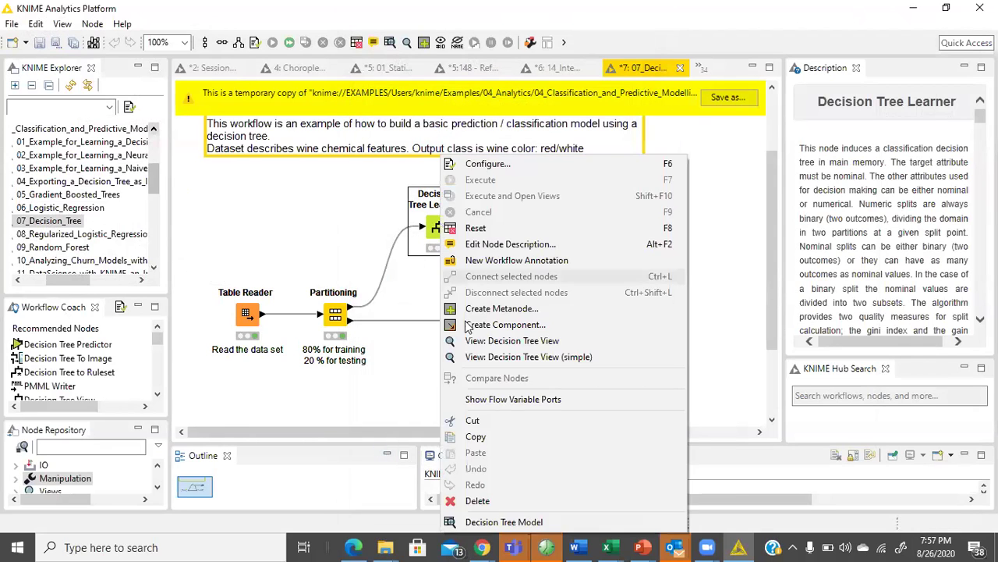
pyautogui.click(549, 344)
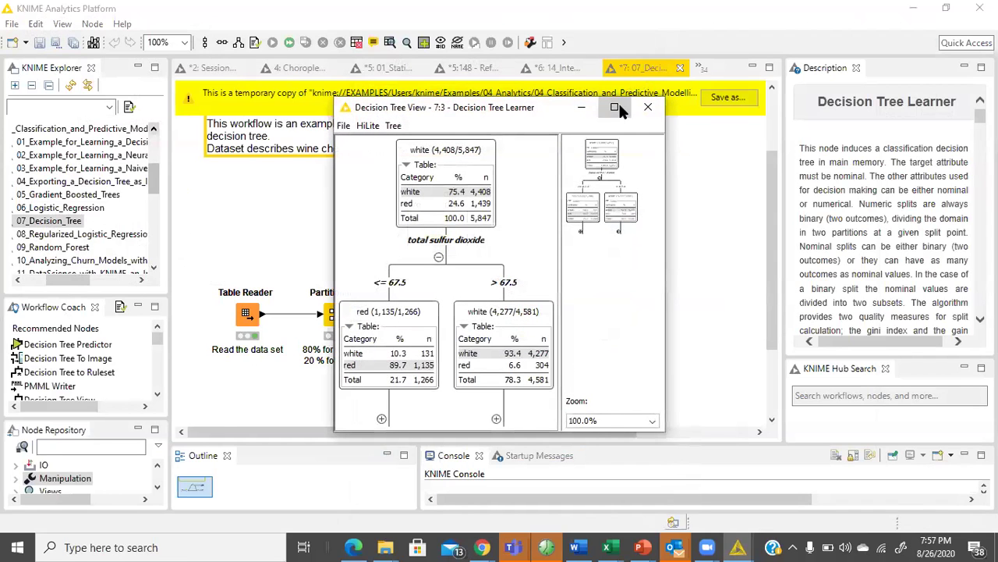
pyautogui.click(616, 107)
pyautogui.click(163, 316)
pyautogui.click(48, 315)
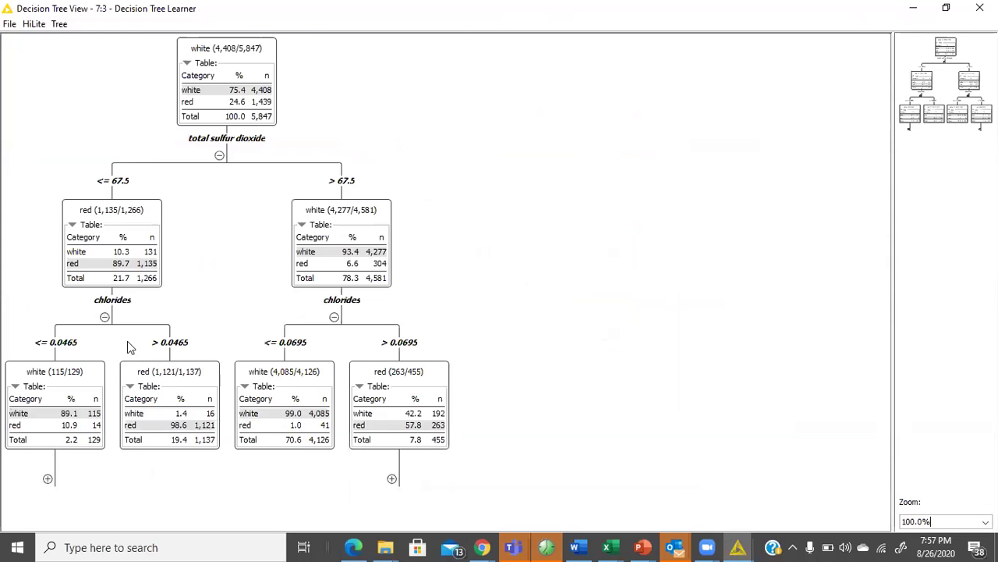
pyautogui.click(391, 478)
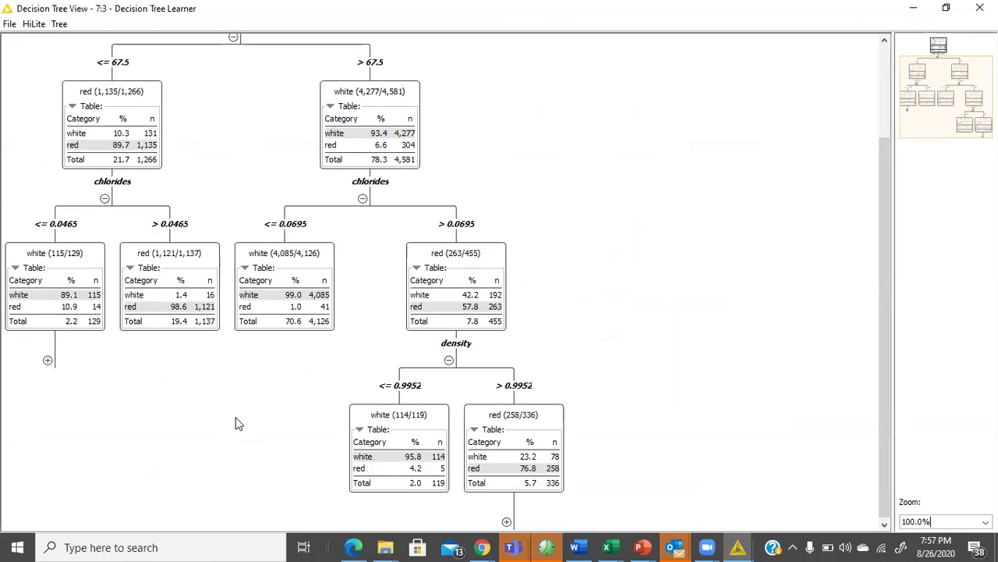
pyautogui.click(47, 358)
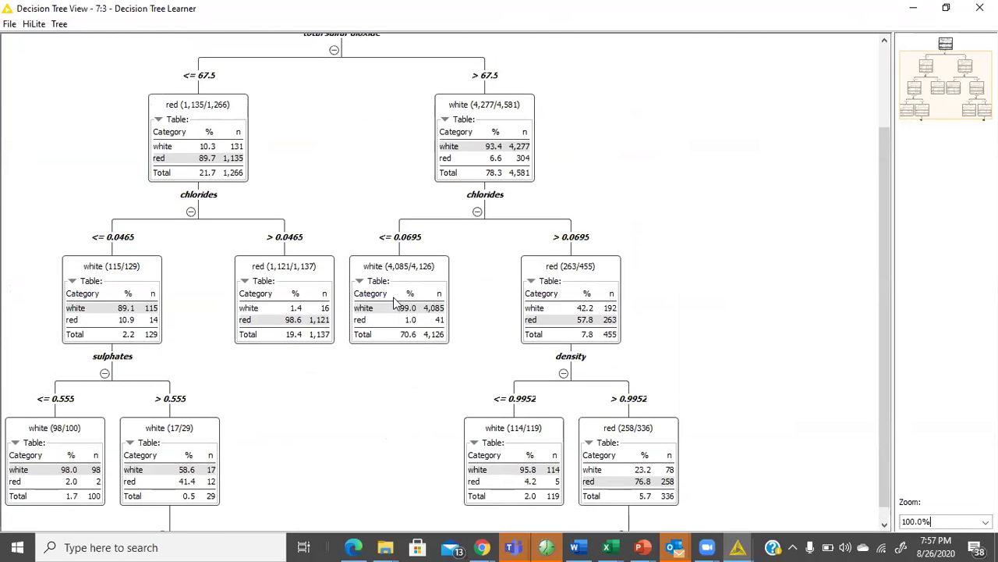
# Examine the expanded decision tree from the total sulfur dioxide root to its lower splits, and close the view.
pyautogui.scroll(5, 394, 292)
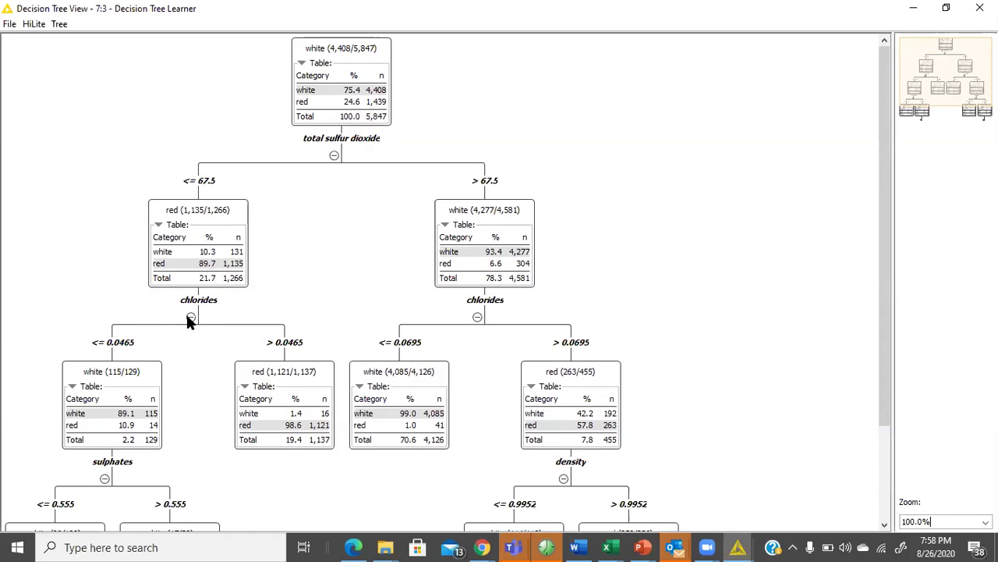
pyautogui.scroll(-1, 382, 383)
pyautogui.scroll(-5, 407, 417)
pyautogui.click(980, 8)
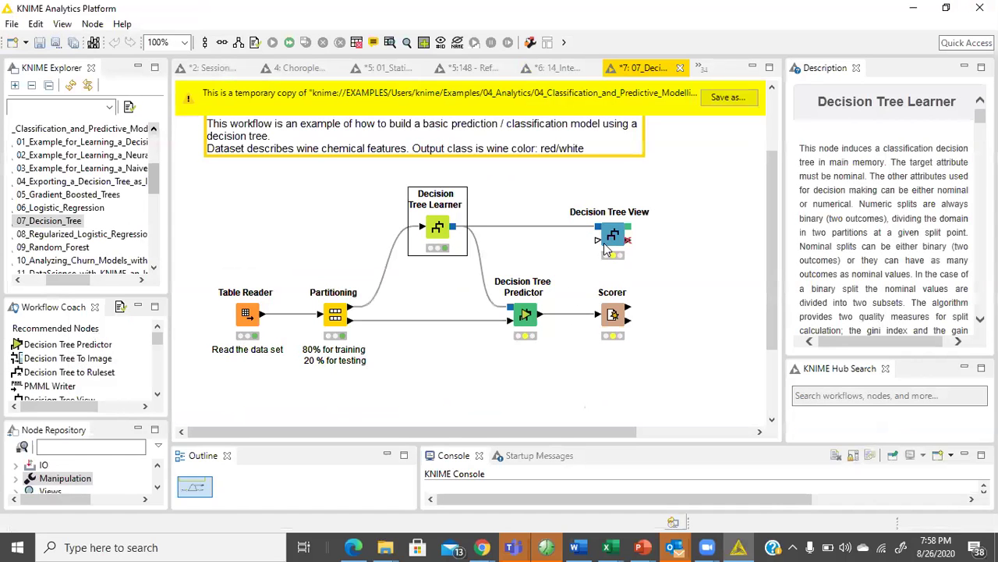
# Execute the Decision Tree View node.
pyautogui.click(606, 246)
pyautogui.rightClick(613, 248)
pyautogui.click(647, 179)
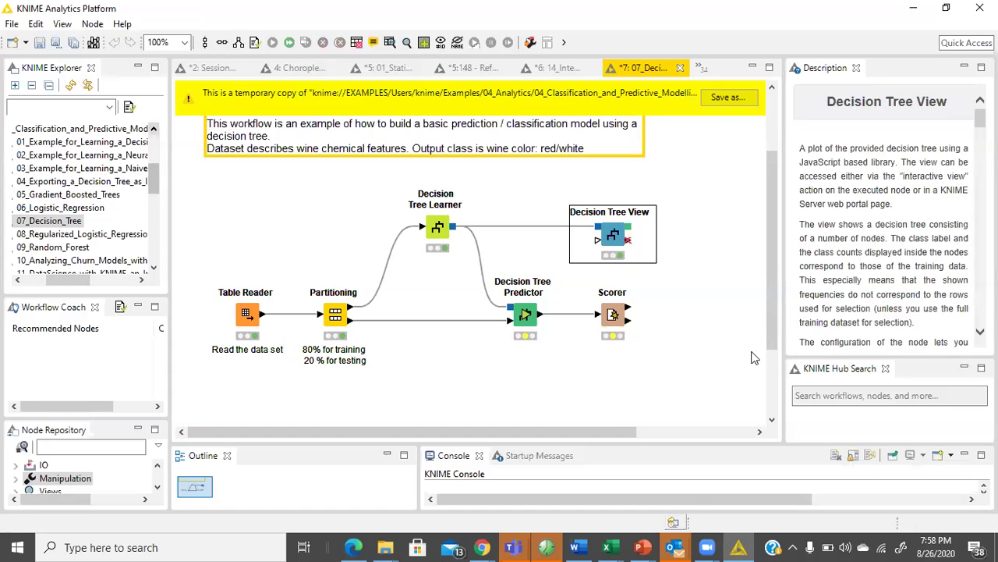
# Open the Decision Tree View node's interactive view and expand both chlorides splits plus the density and residual sugar splits.
pyautogui.rightClick(613, 234)
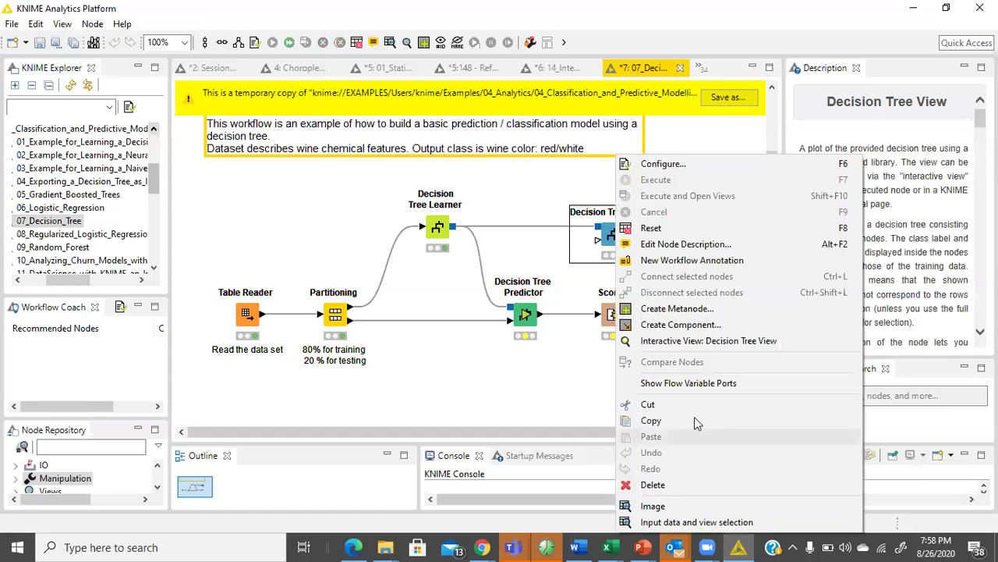
pyautogui.click(698, 343)
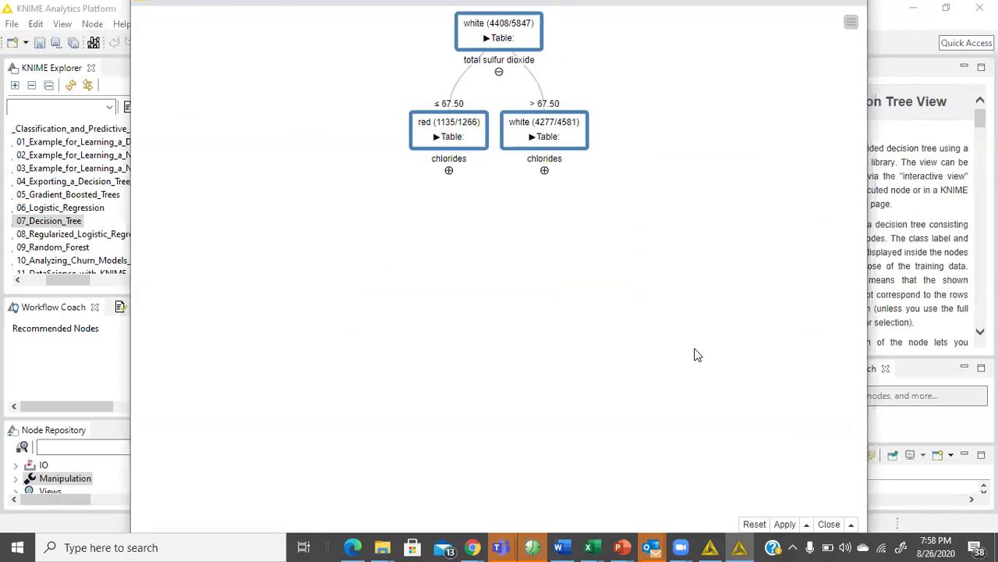
pyautogui.click(546, 172)
pyautogui.click(428, 171)
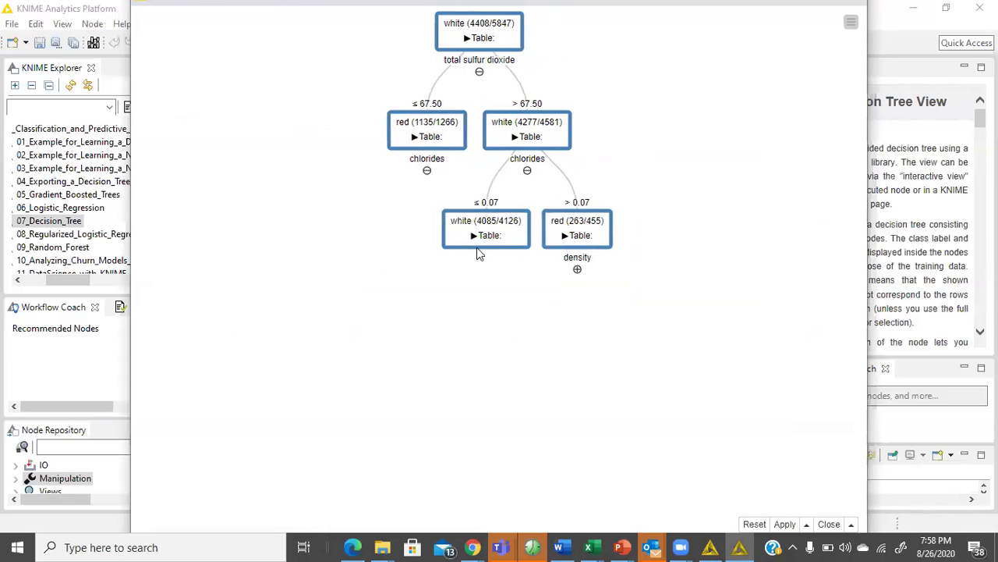
pyautogui.click(637, 270)
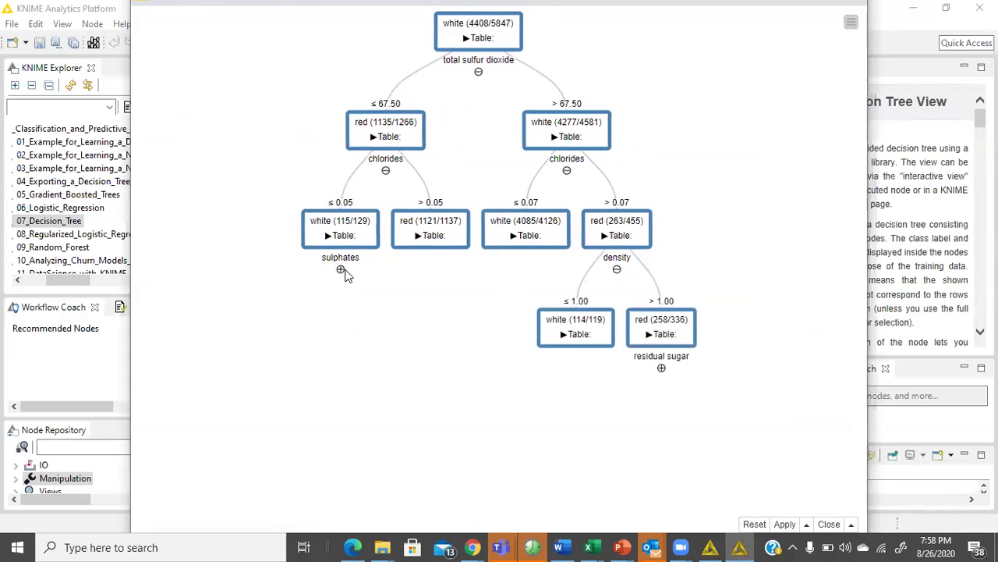
pyautogui.click(662, 371)
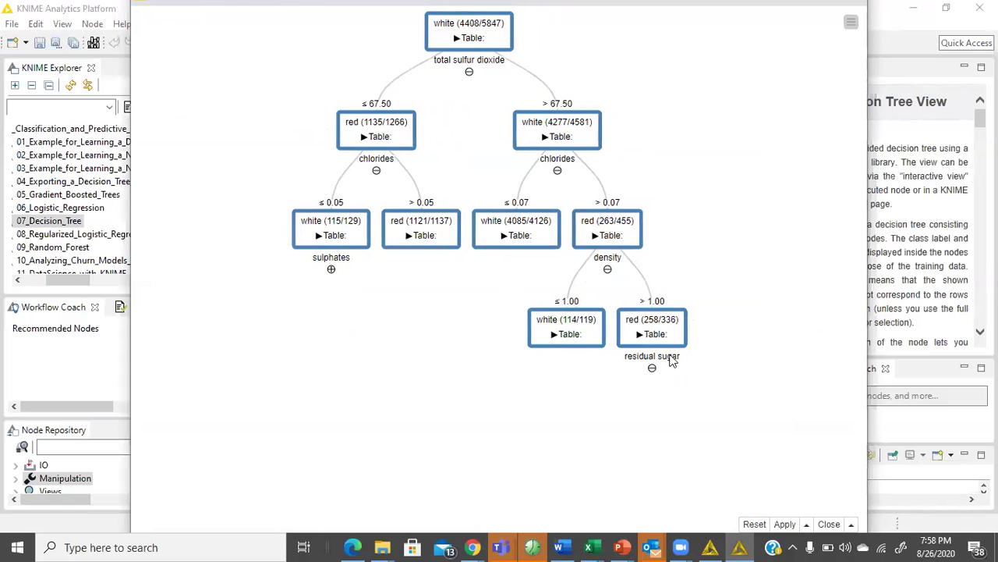
# Save the interactive tree view to Downloads as a complete webpage named Decision Tree View.
pyautogui.moveTo(697, 7); pyautogui.dragTo(332, 159)
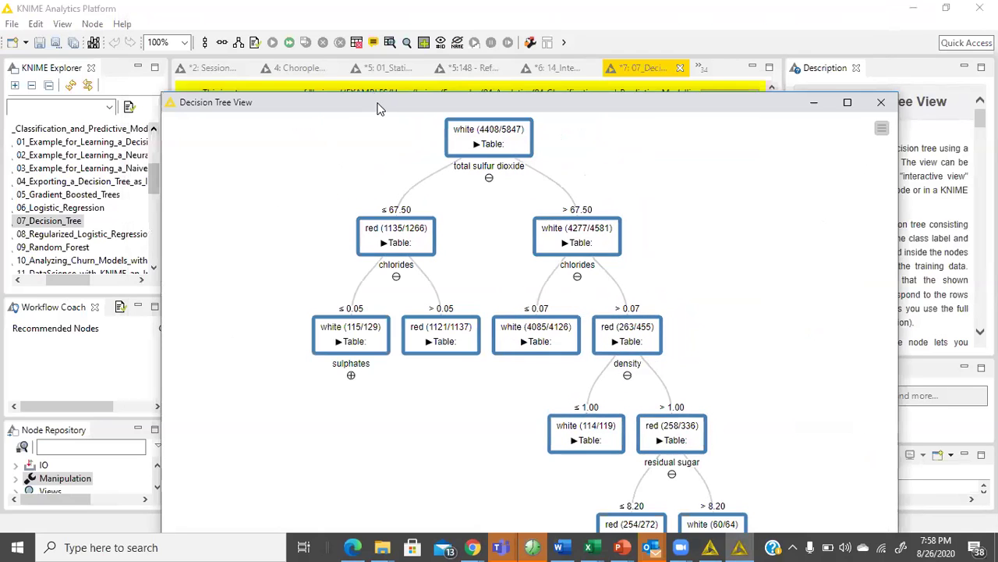
pyautogui.rightClick(328, 98)
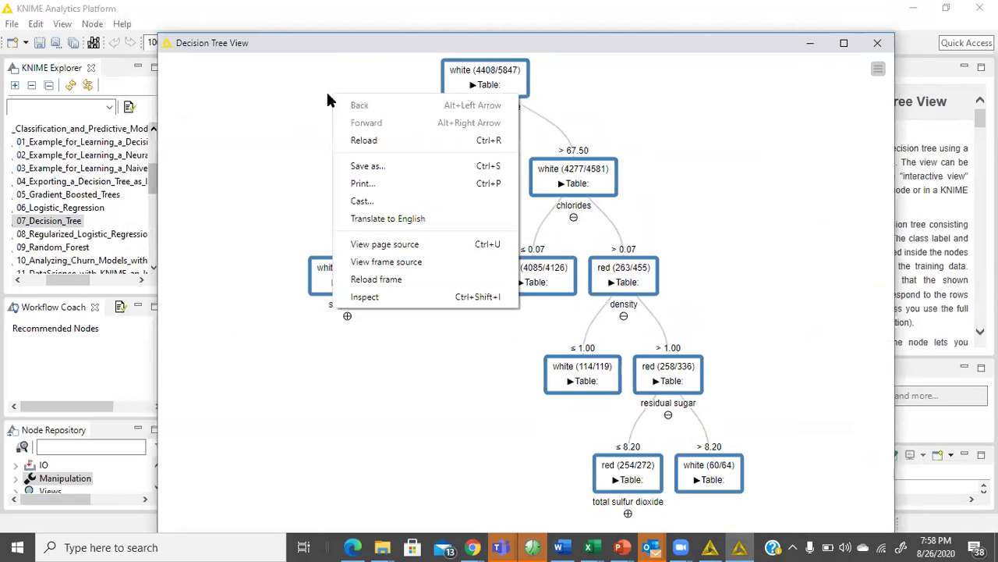
pyautogui.press('Escape')
pyautogui.hotkey('ctrl', 's')
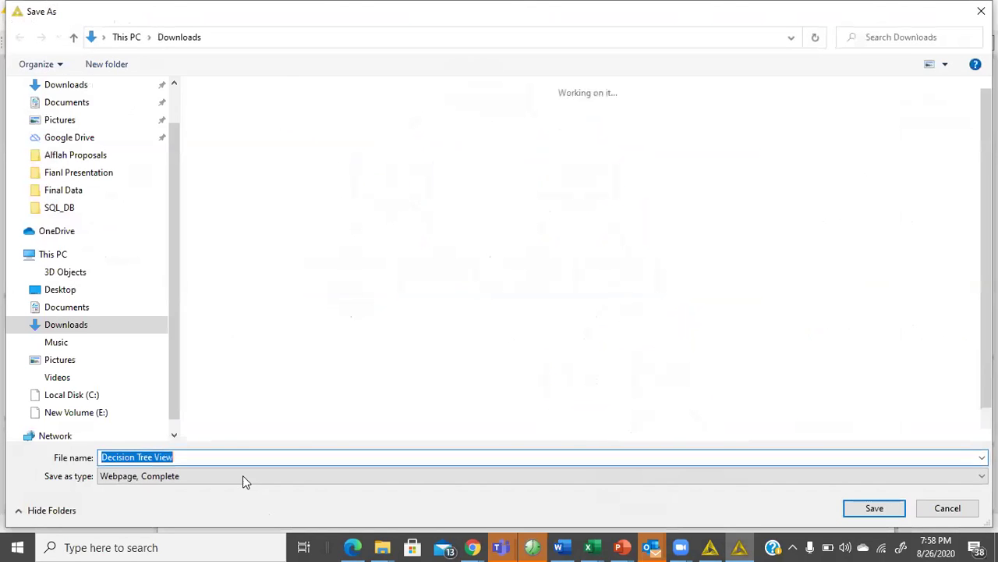
pyautogui.click(873, 508)
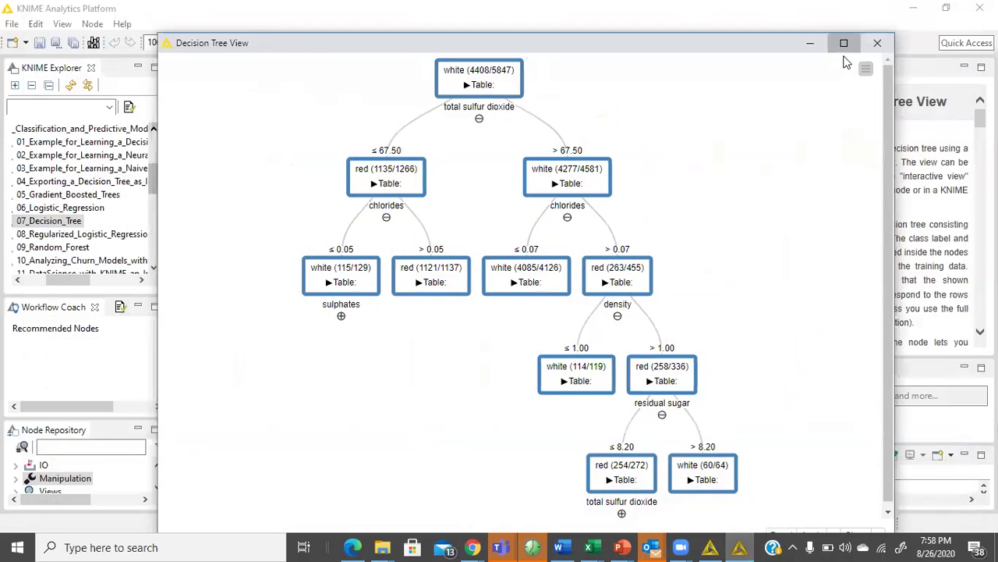
# Open the saved Decision Tree View.html in the browser to inspect the tree, minimize the browser, and close the interactive view.
pyautogui.click(843, 44)
pyautogui.click(86, 516)
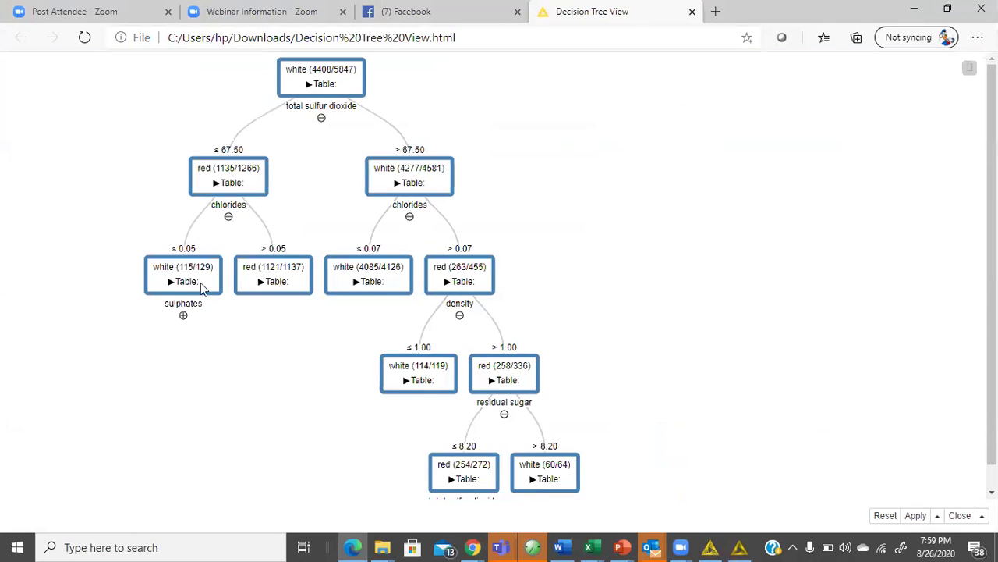
pyautogui.scroll(-1, 312, 311)
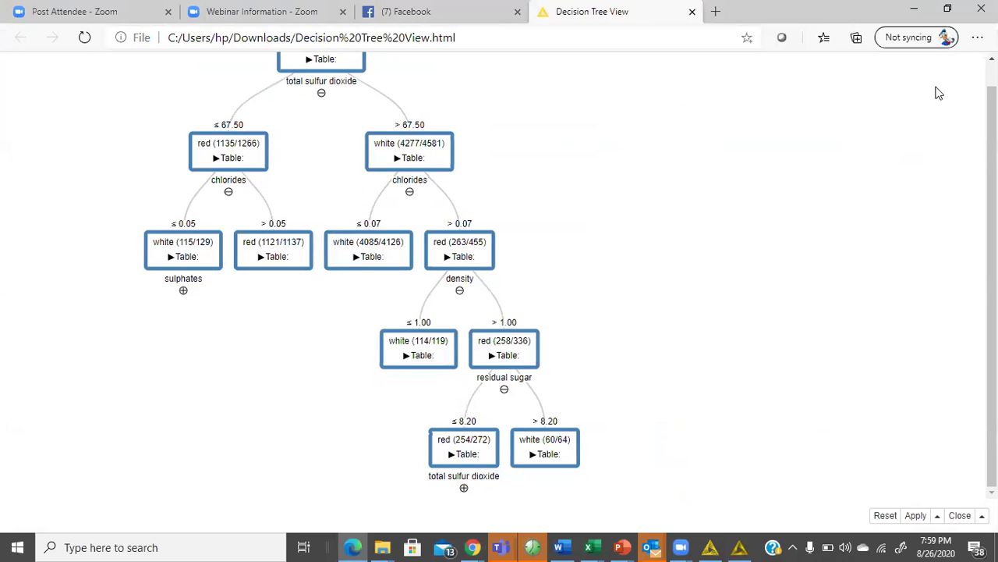
pyautogui.click(913, 11)
pyautogui.click(981, 8)
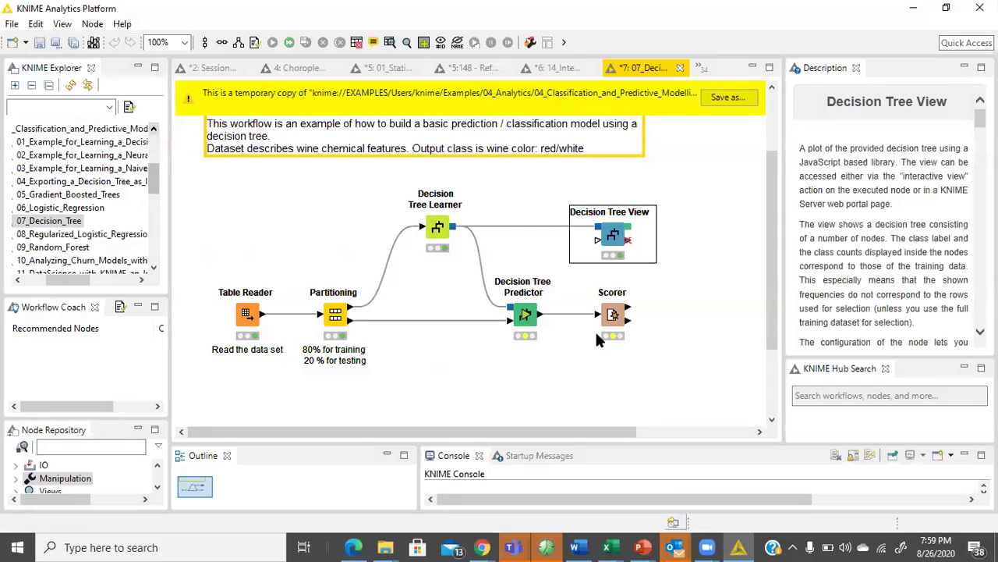
# Execute the Decision Tree Predictor node.
pyautogui.click(524, 316)
pyautogui.rightClick(525, 315)
pyautogui.click(425, 248)
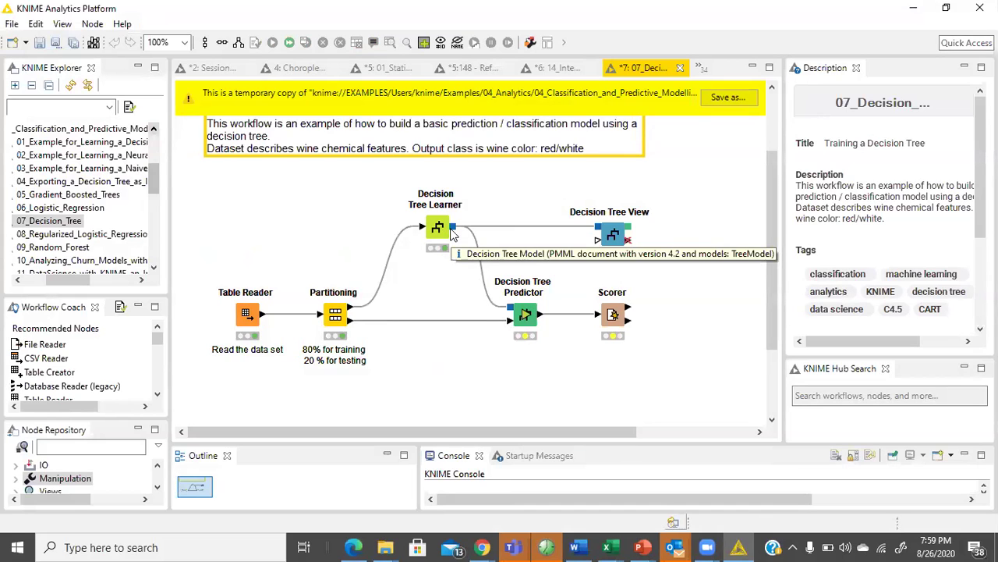
pyautogui.click(523, 315)
pyautogui.rightClick(519, 314)
pyautogui.click(561, 180)
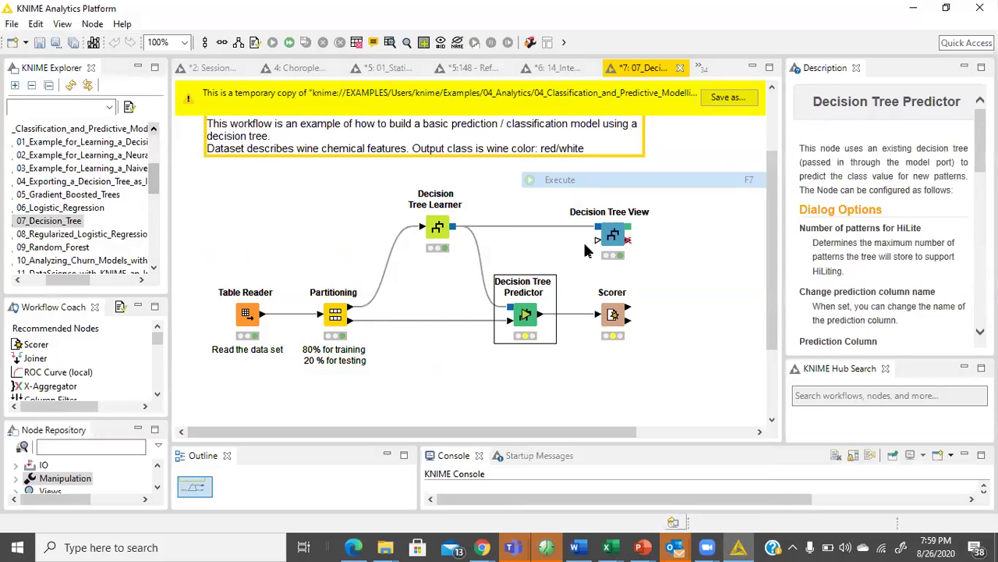
# Execute the Scorer node.
pyautogui.click(612, 314)
pyautogui.rightClick(617, 314)
pyautogui.click(659, 180)
# Open the Scorer's accuracy statistics, check the overall accuracy and the widened true and false positives columns, and close the table.
pyautogui.rightClick(614, 316)
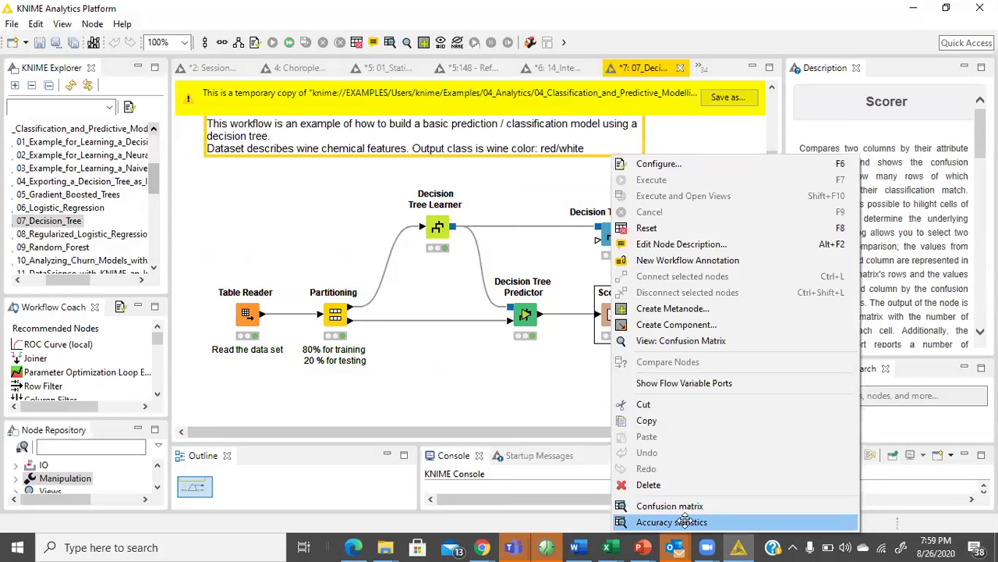
pyautogui.click(683, 521)
pyautogui.moveTo(583, 436); pyautogui.dragTo(667, 438)
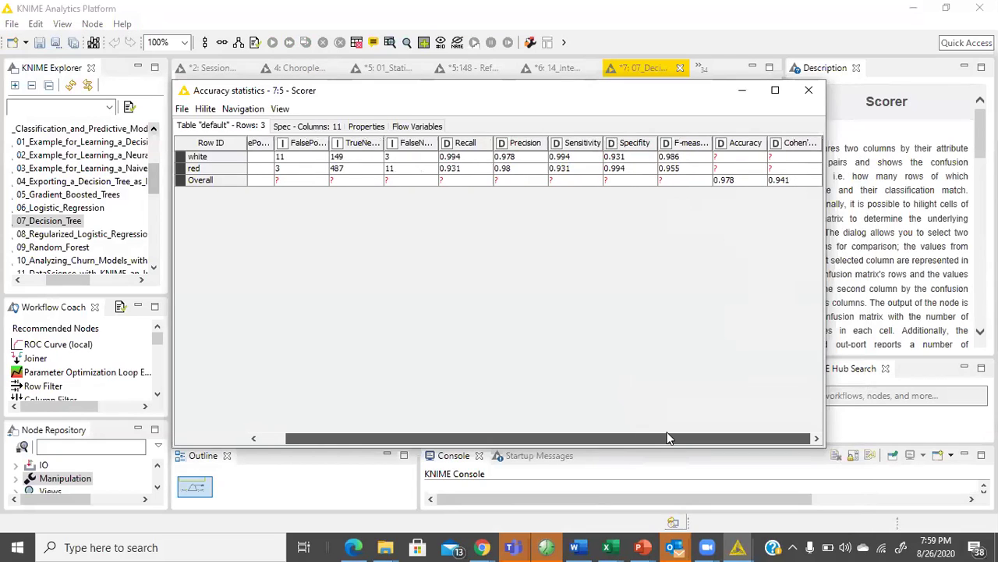
pyautogui.click(745, 180)
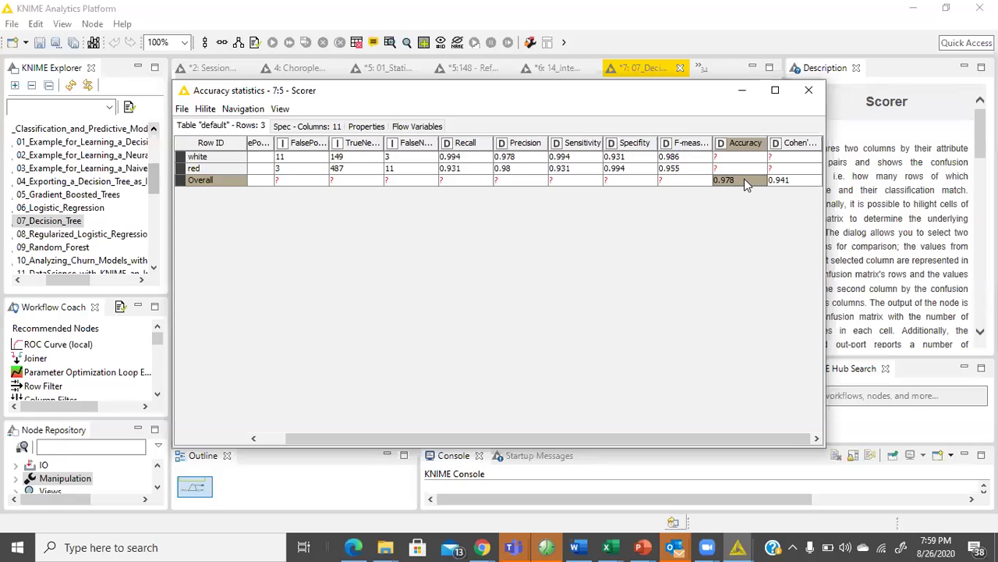
pyautogui.moveTo(330, 143); pyautogui.dragTo(362, 143)
pyautogui.moveTo(274, 144); pyautogui.dragTo(379, 131)
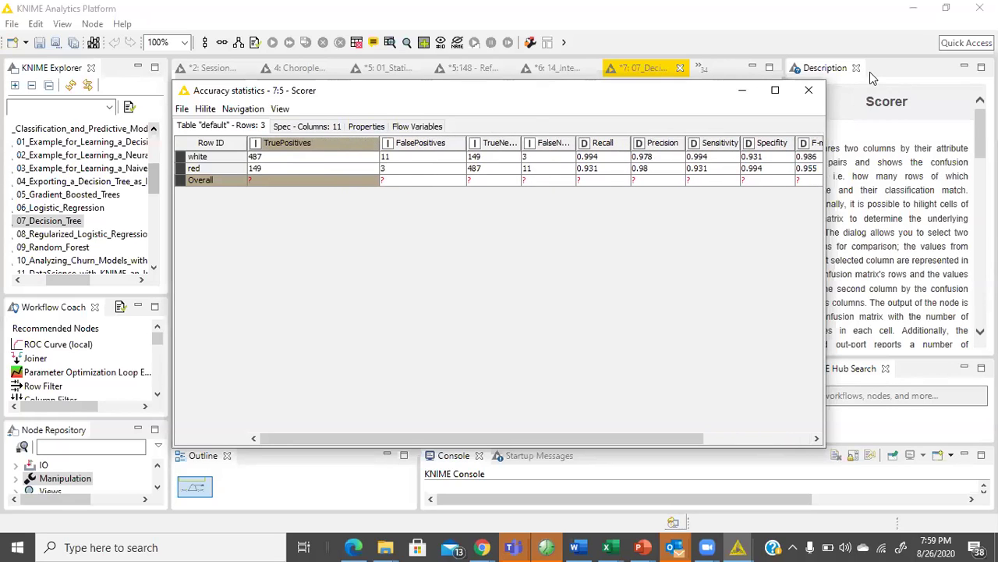
pyautogui.click(809, 90)
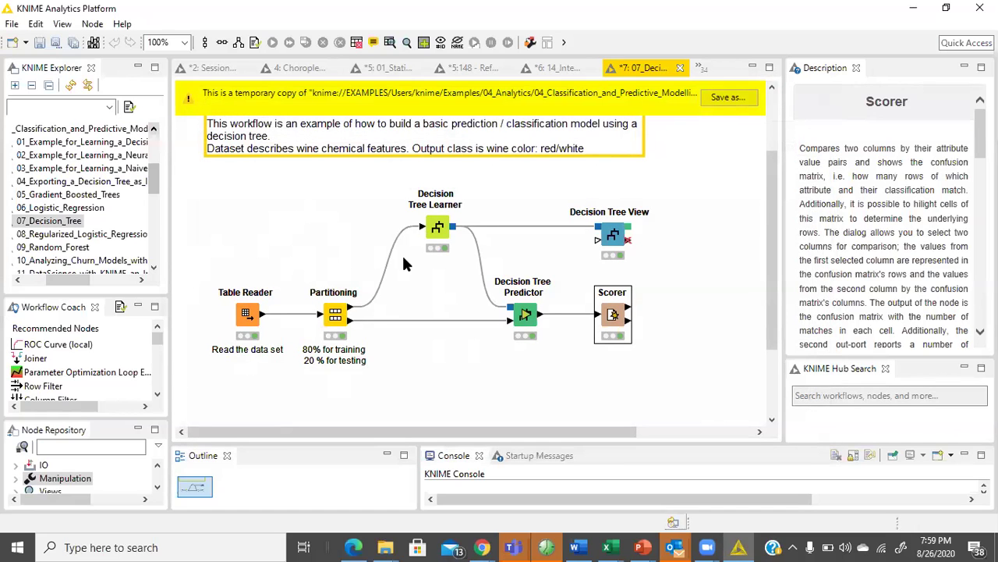
# Look through the other open workflows, including the Netflix dashboard, the reference IP address workflow and the CSV Reader session workflow.
pyautogui.click(552, 68)
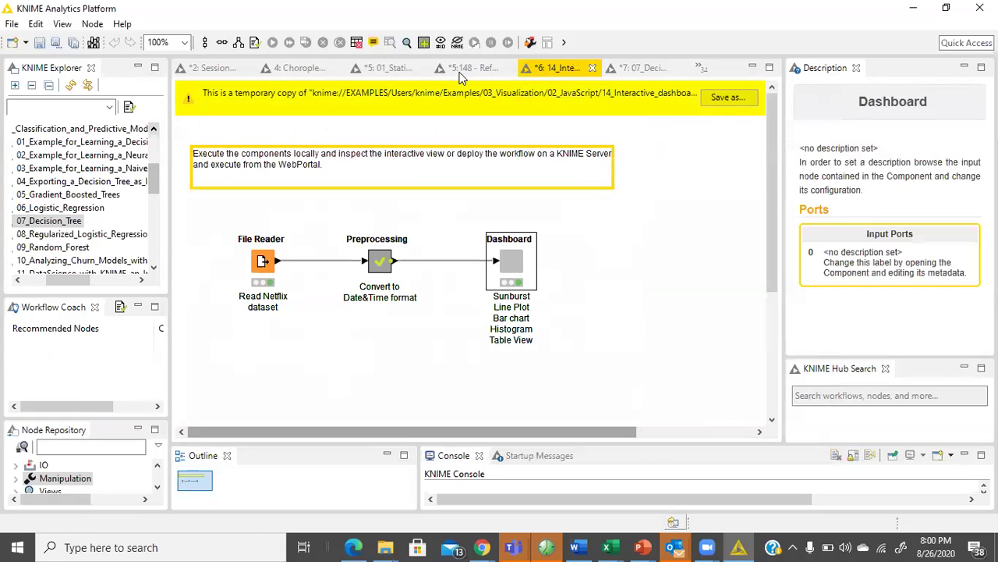
pyautogui.click(472, 68)
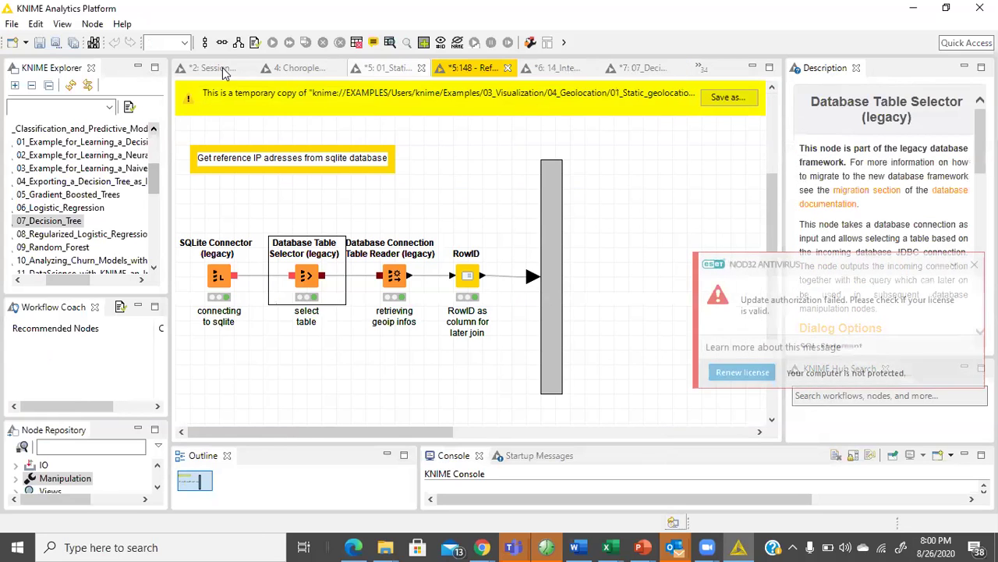
pyautogui.click(707, 70)
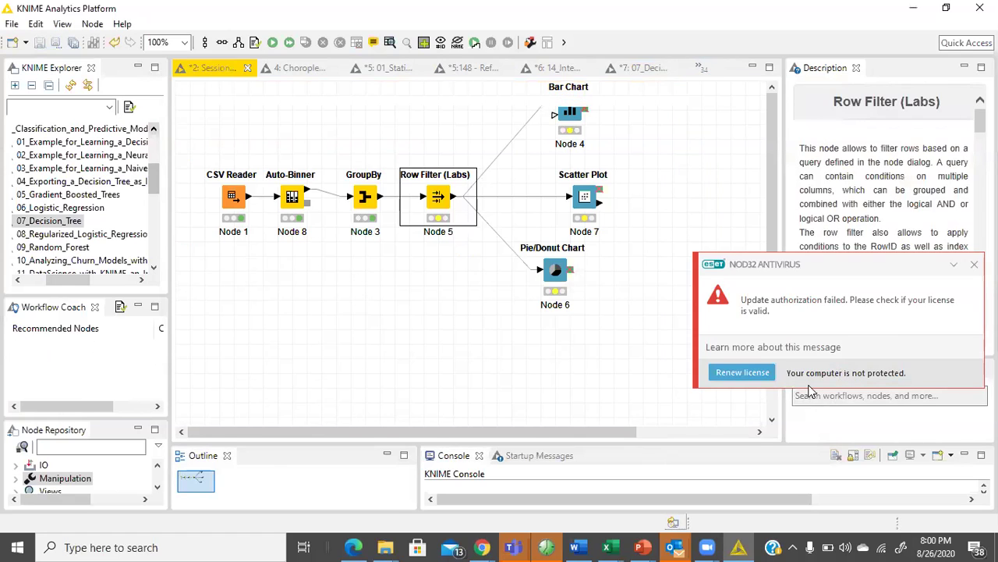
pyautogui.click(972, 266)
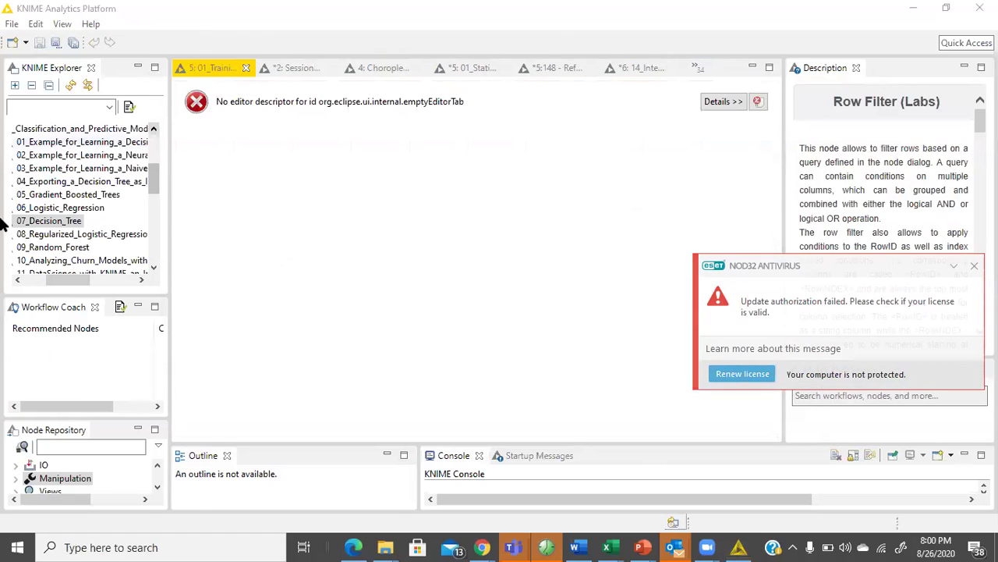
# Enlarge the KNIME Explorer and collapse the 04_Classification example folder to show the other analytics categories.
pyautogui.moveTo(133, 294); pyautogui.dragTo(135, 341)
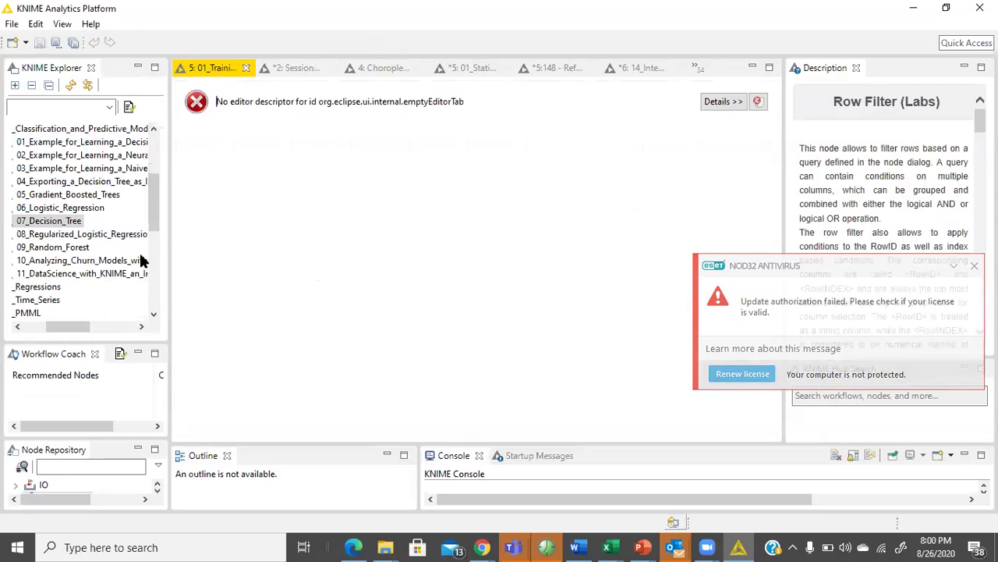
pyautogui.click(98, 326)
pyautogui.click(62, 332)
pyautogui.click(86, 222)
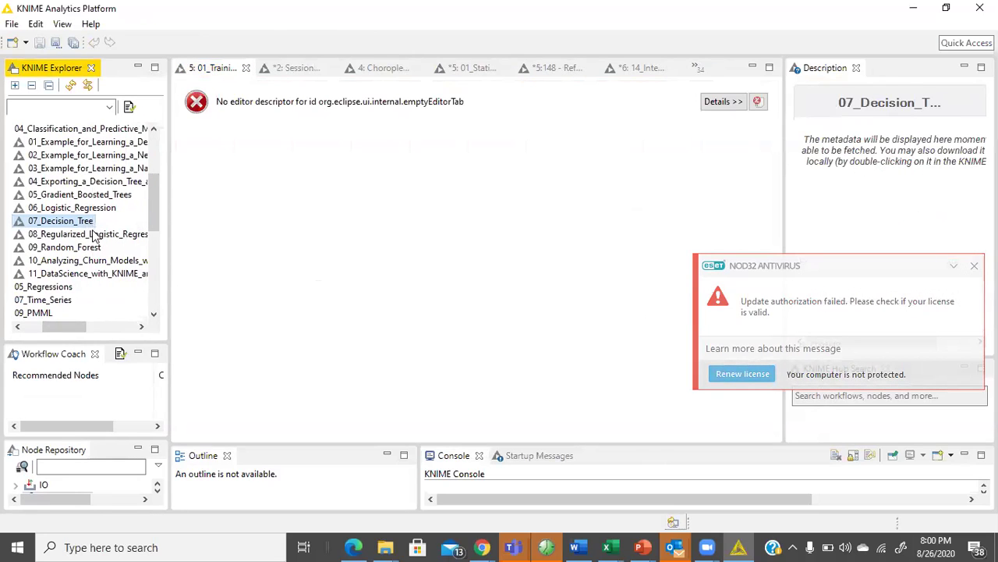
pyautogui.scroll(1, 95, 236)
pyautogui.moveTo(66, 329); pyautogui.dragTo(45, 328)
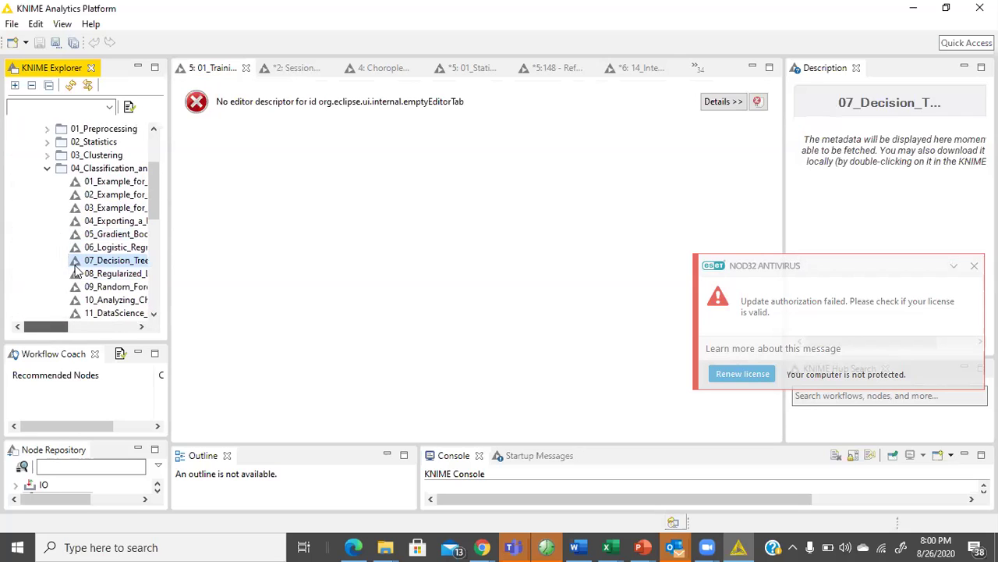
pyautogui.click(47, 168)
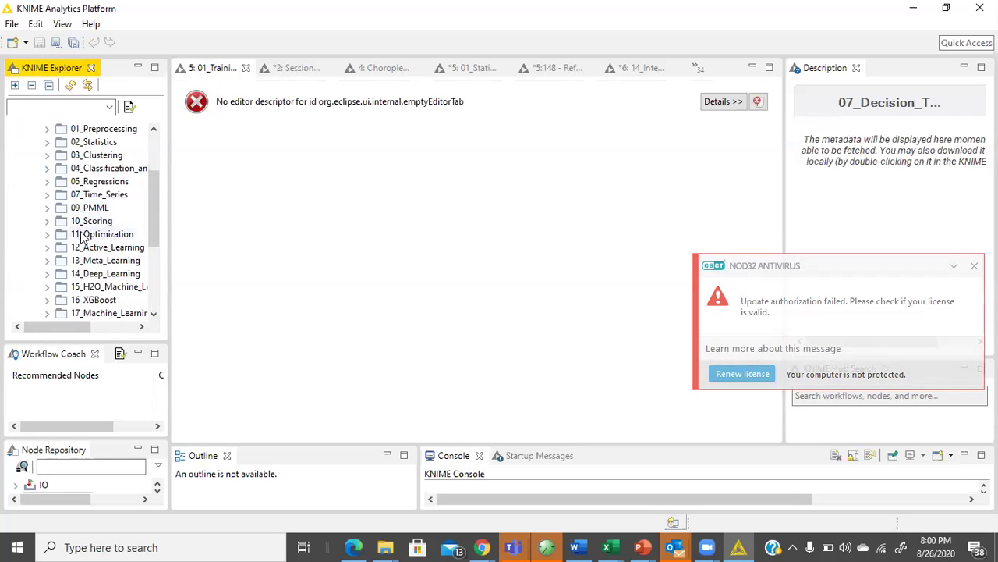
# Search the KNIME Explorer for "churn".
pyautogui.scroll(2, 90, 219)
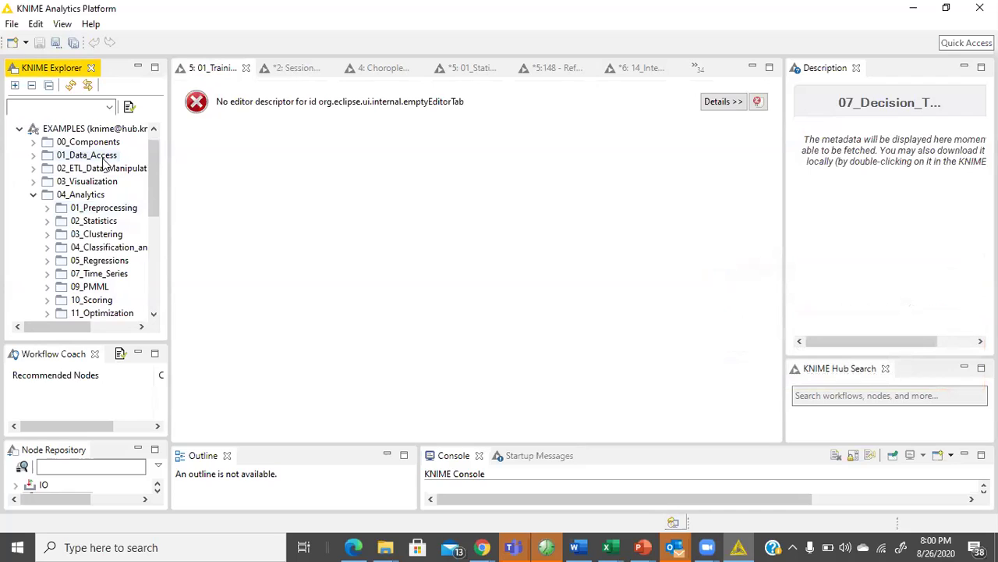
pyautogui.scroll(1, 86, 133)
pyautogui.click(81, 103)
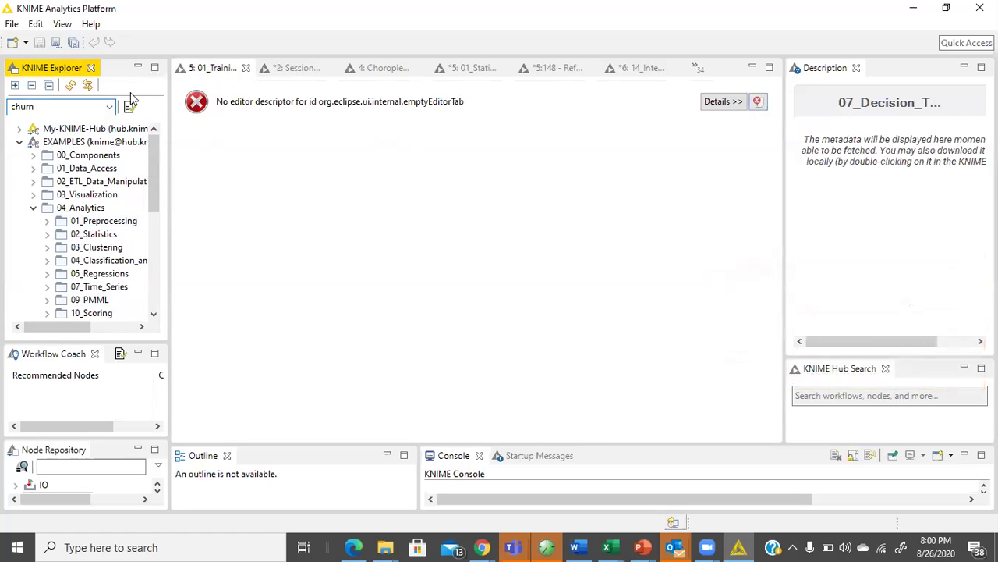
pyautogui.scroll(-1, 161, 179)
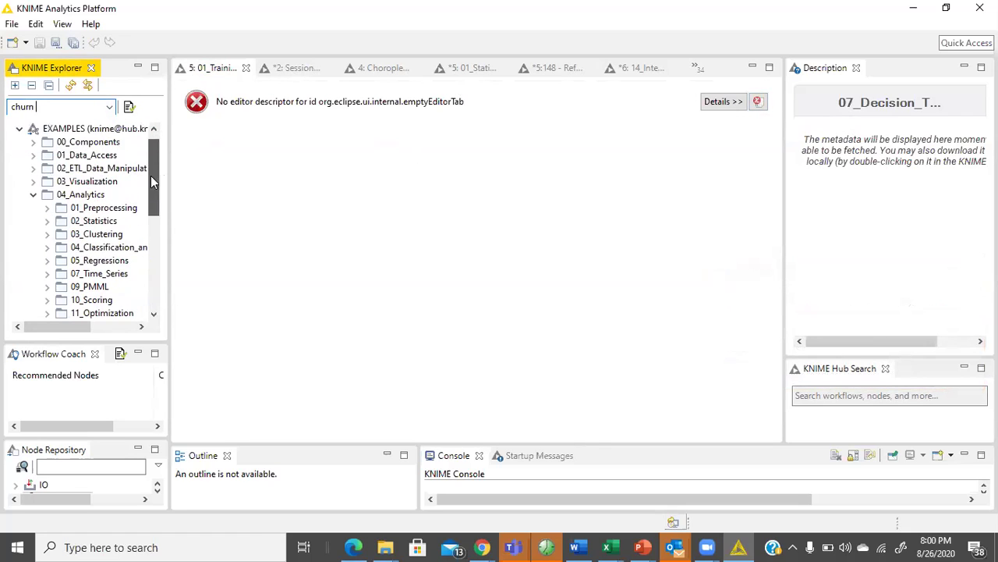
pyautogui.doubleClick(60, 106)
pyautogui.press('Return')
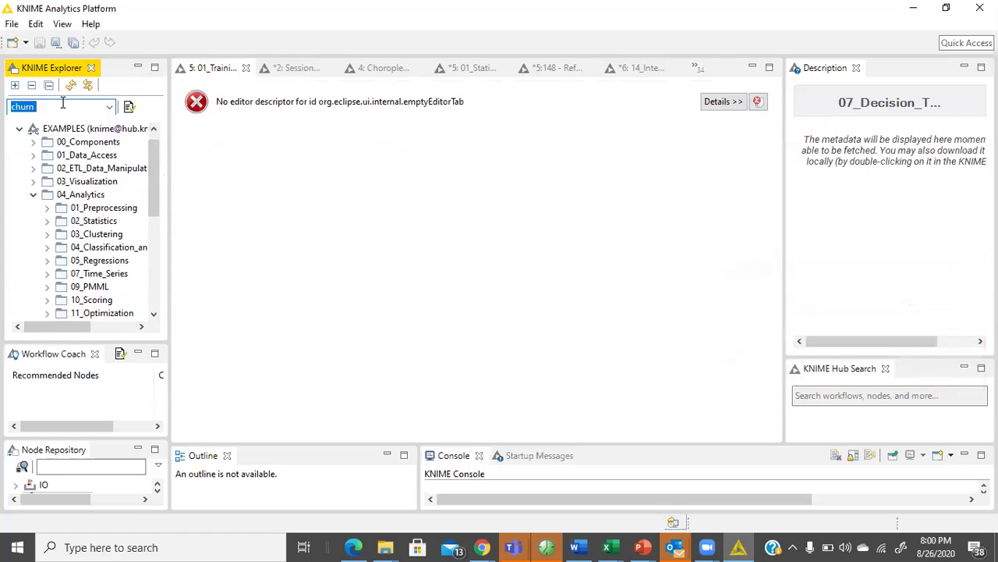
# Open the Building a Churn Prediction Model example workflow and look over its data reading and pre-processing nodes.
pyautogui.moveTo(75, 325); pyautogui.dragTo(105, 327)
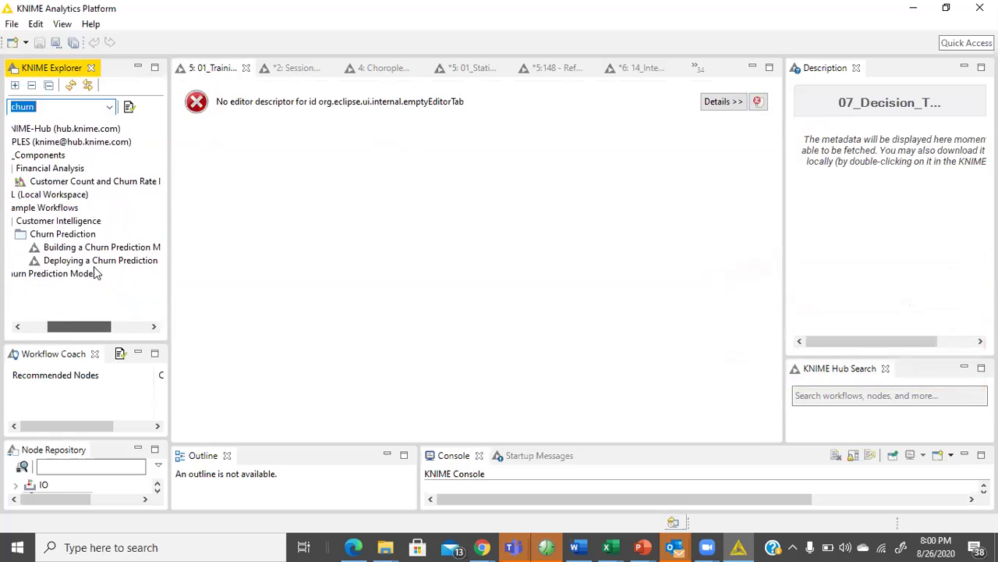
pyautogui.click(117, 247)
pyautogui.doubleClick(132, 245)
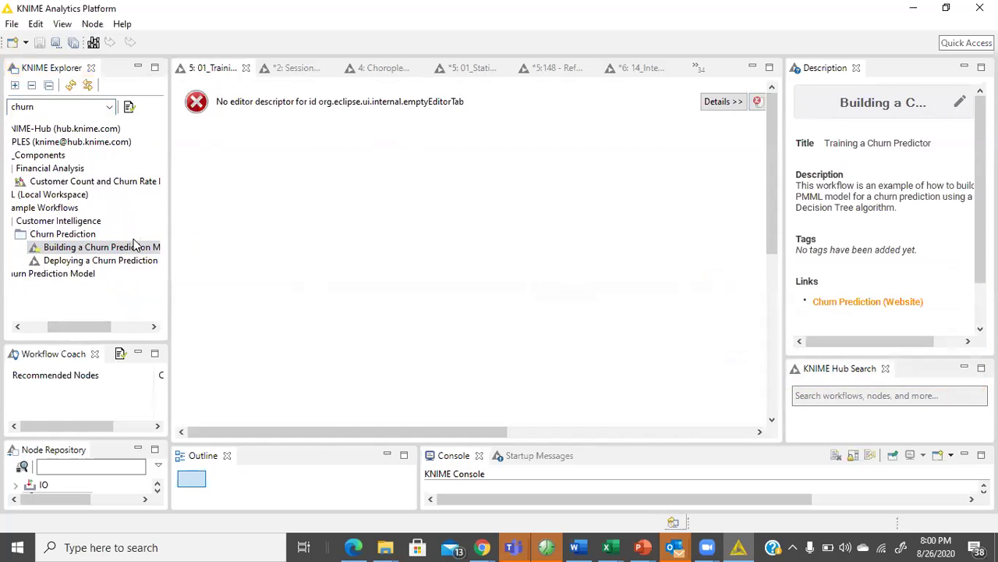
pyautogui.scroll(-4, 421, 320)
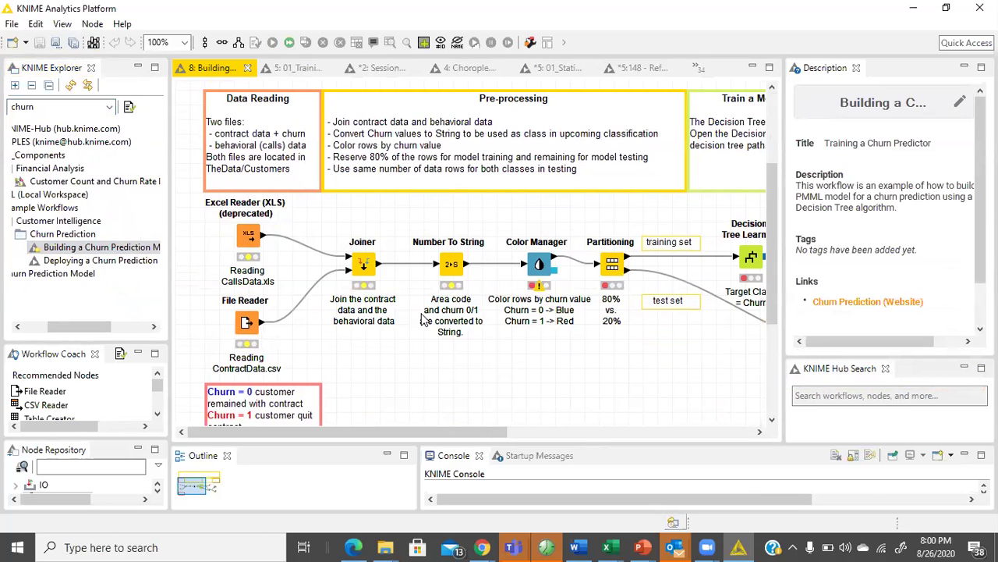
pyautogui.moveTo(401, 431)
pyautogui.mouseDown()
pyautogui.moveTo(417, 431)
pyautogui.moveTo(390, 432)
pyautogui.mouseUp()
pyautogui.scroll(-3, 770, 329)
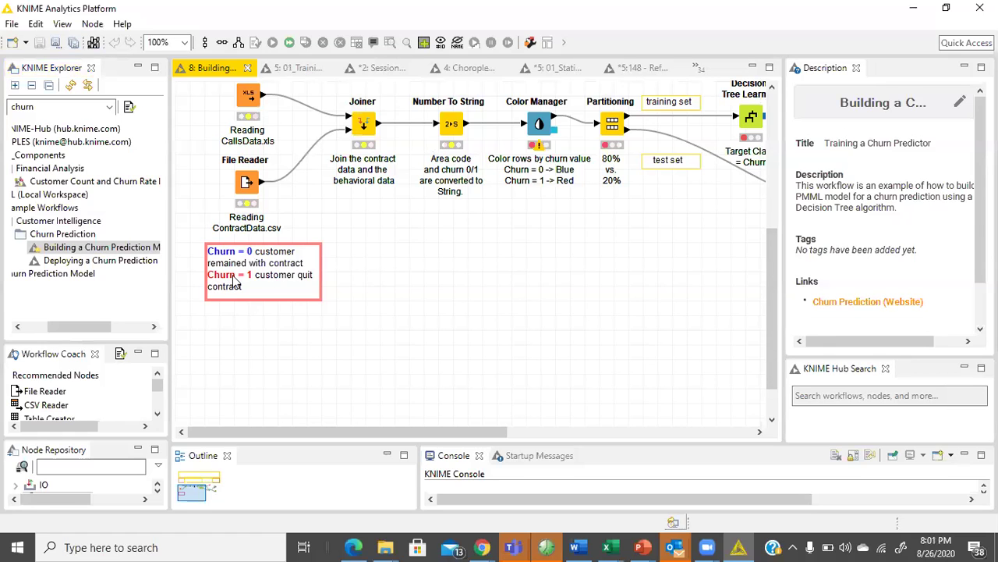
# Add a new workflow annotation below the churn legend note and enlarge it into a wide, tall frame under the existing nodes.
pyautogui.scroll(-1, 769, 310)
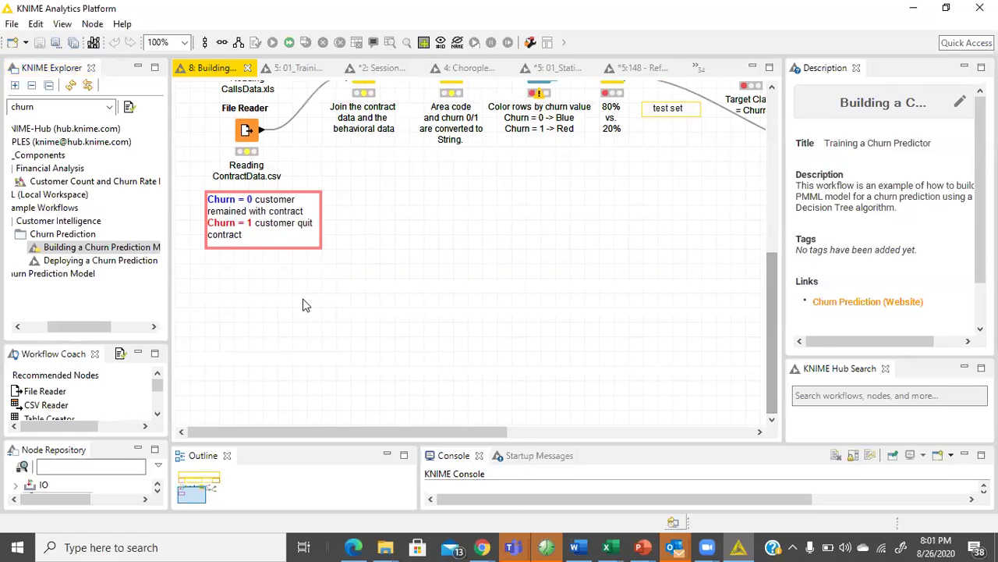
pyautogui.rightClick(302, 295)
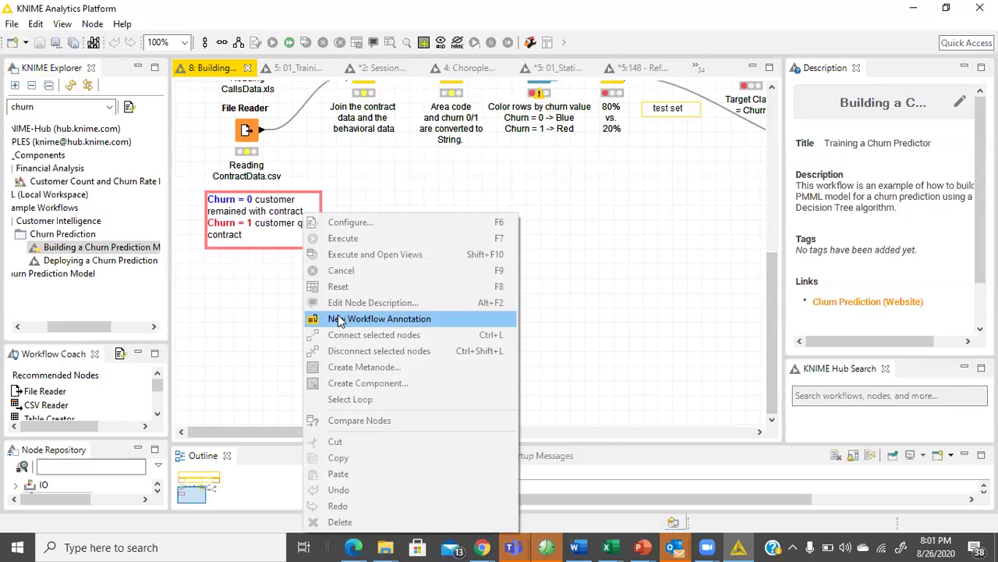
pyautogui.click(340, 321)
pyautogui.moveTo(354, 303); pyautogui.dragTo(254, 284)
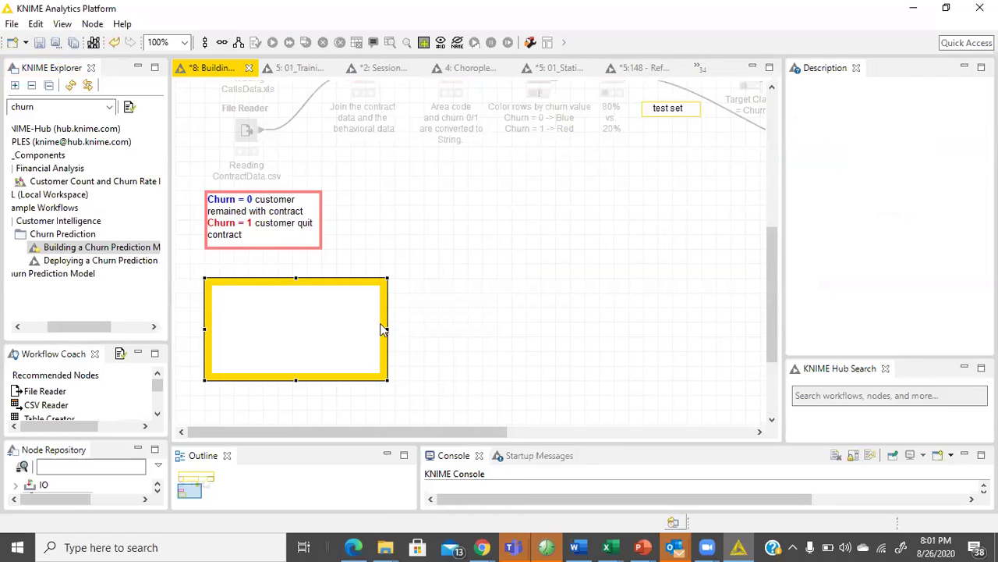
pyautogui.moveTo(385, 329); pyautogui.dragTo(761, 303)
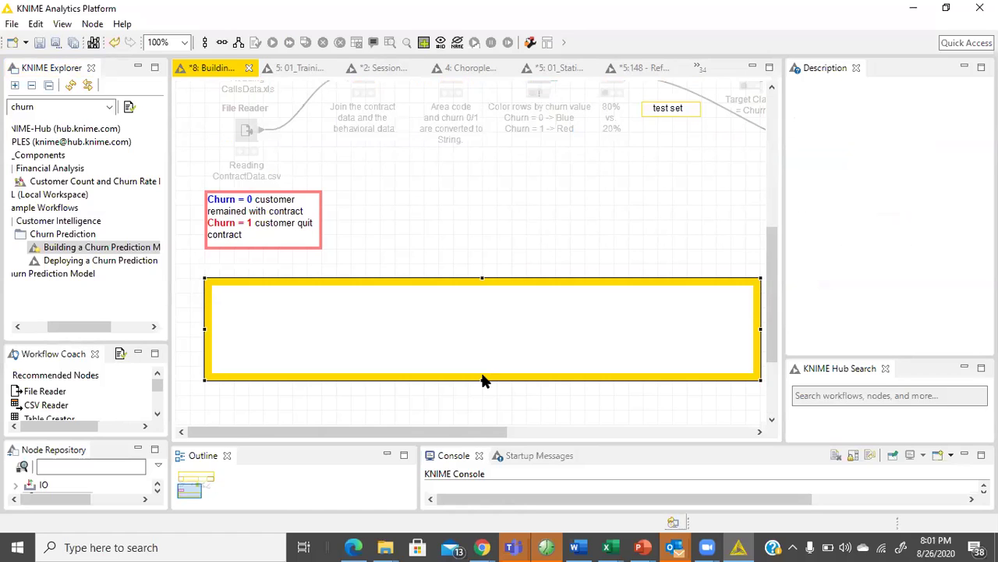
pyautogui.moveTo(481, 379); pyautogui.dragTo(482, 422)
pyautogui.scroll(-2, 495, 330)
pyautogui.moveTo(478, 324); pyautogui.dragTo(484, 425)
pyautogui.scroll(3, 443, 245)
pyautogui.scroll(2, 440, 269)
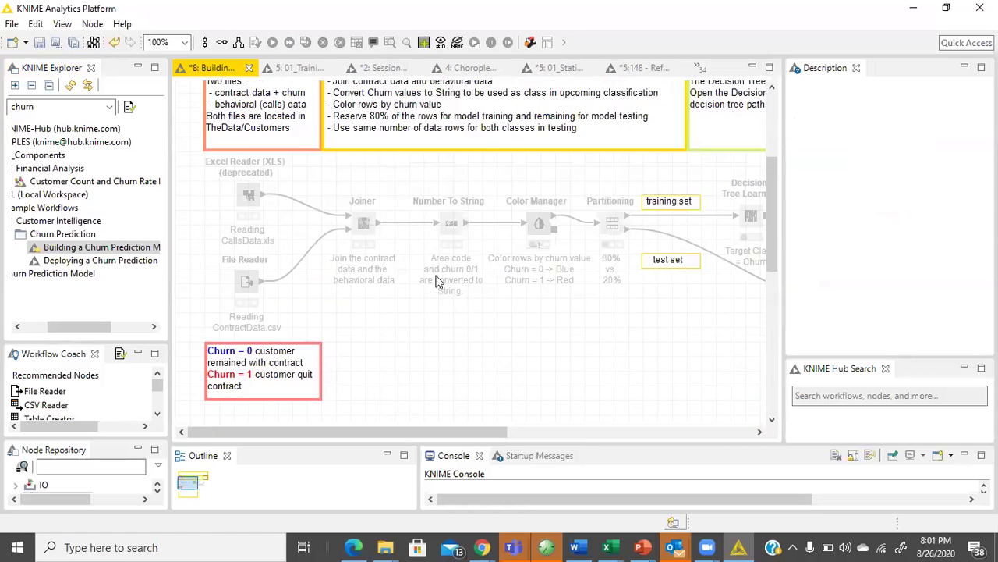
pyautogui.scroll(-3, 434, 335)
# Enter the title "Churn Prediction Replication" in the new annotation and center it.
pyautogui.rightClick(438, 320)
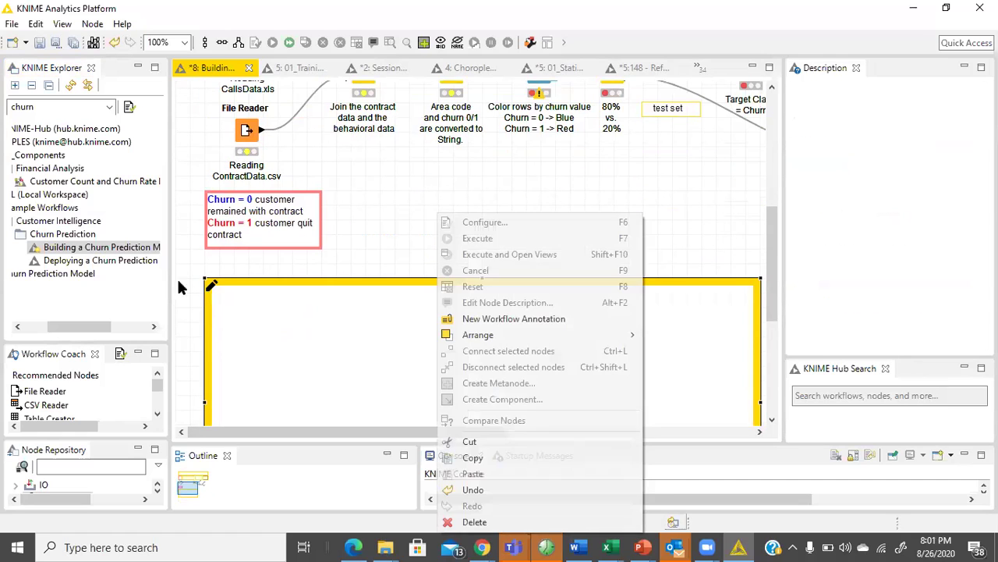
pyautogui.click(213, 291)
pyautogui.click(212, 288)
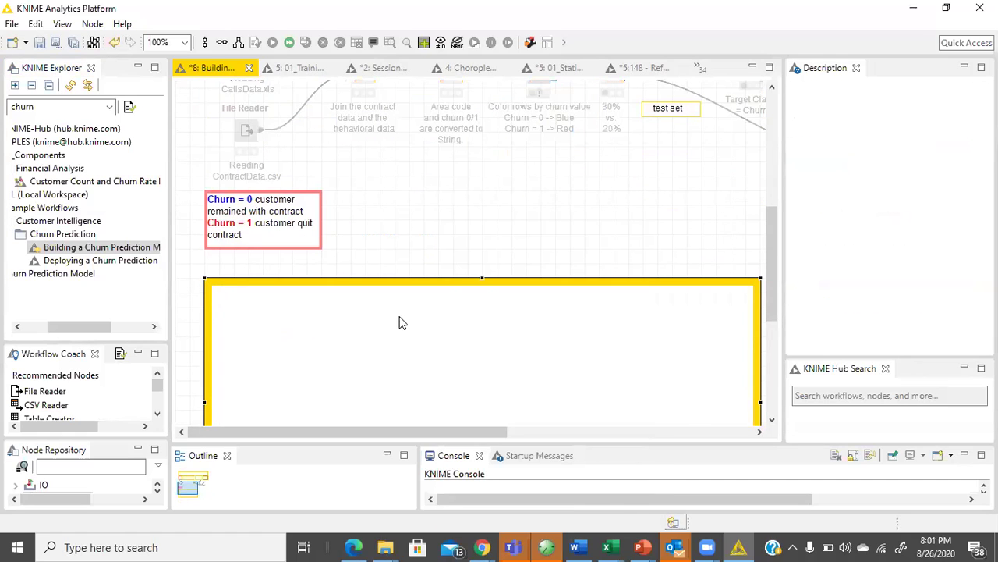
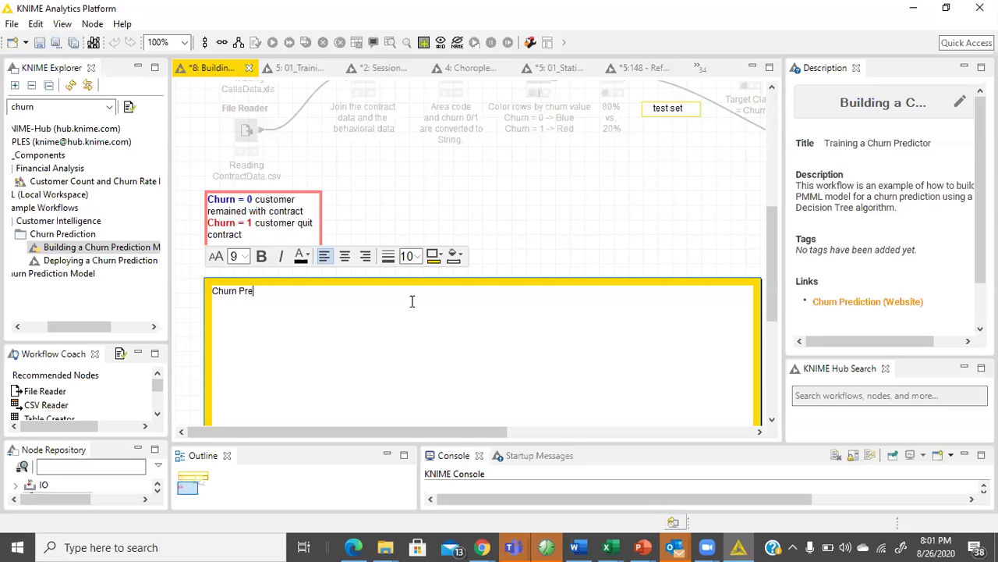
pyautogui.write('tion Replication')
pyautogui.hotkey('ctrl', 'a')
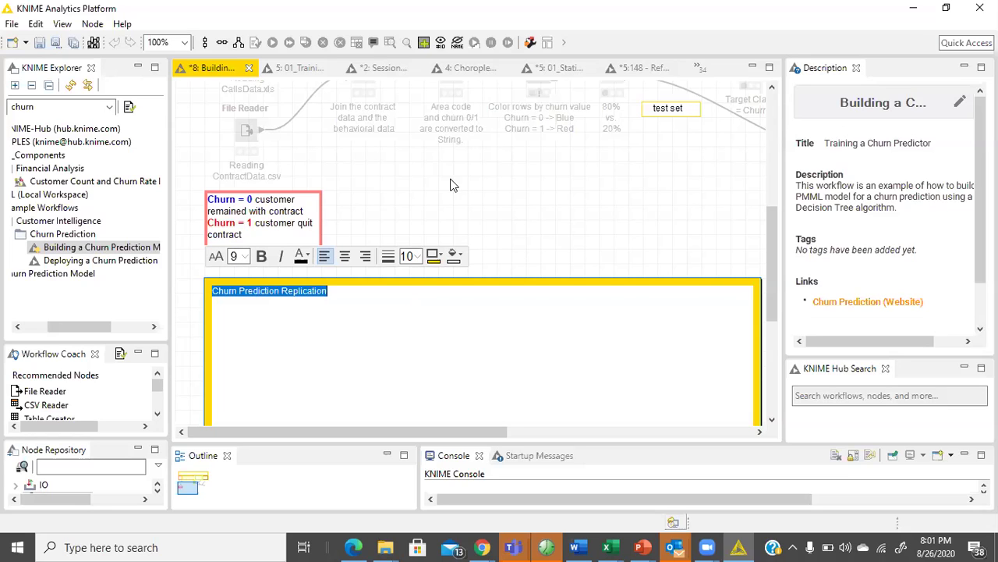
pyautogui.click(348, 258)
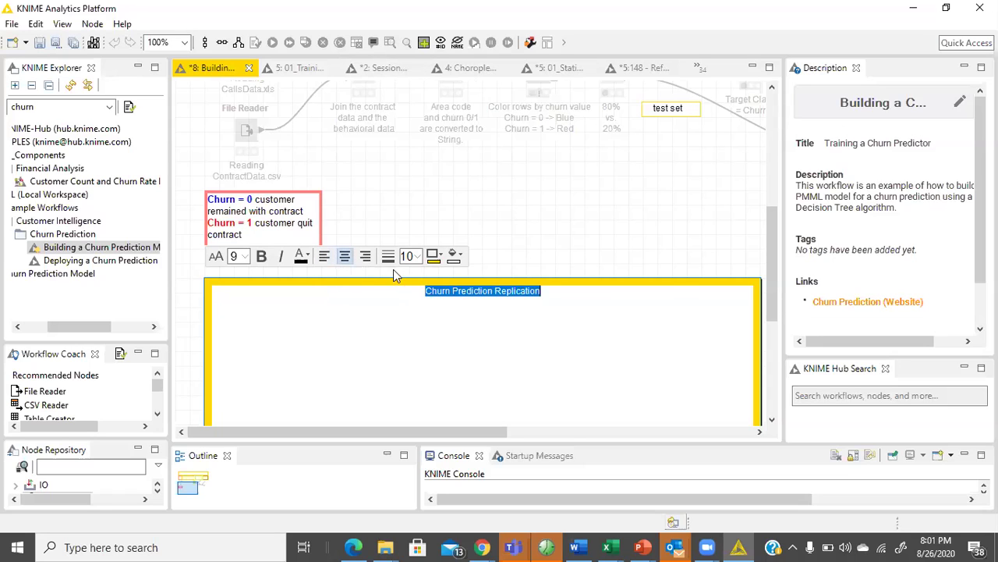
# Try to set the annotation title's font size to 20.
pyautogui.click(307, 258)
pyautogui.click(238, 257)
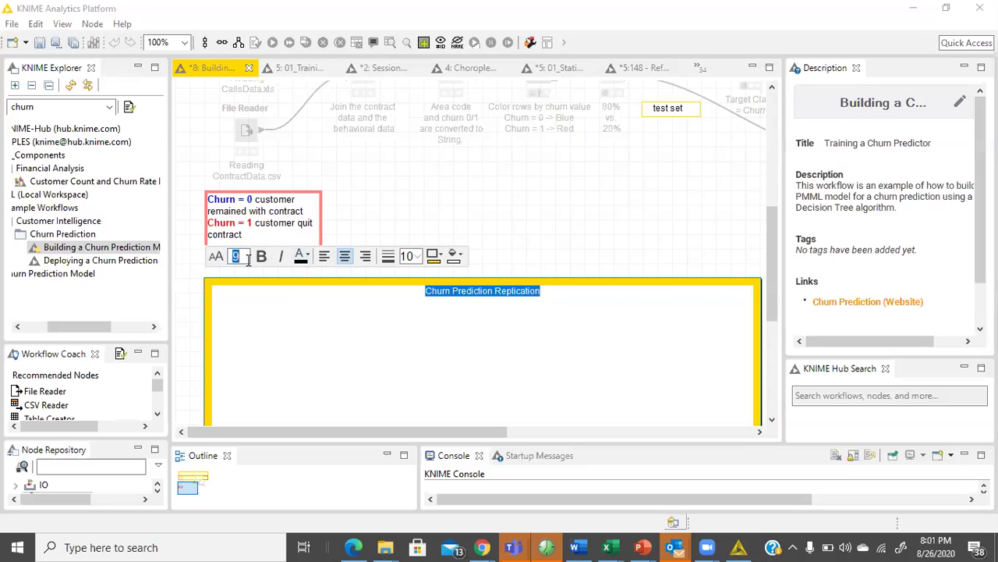
pyautogui.write('20')
pyautogui.click(479, 209)
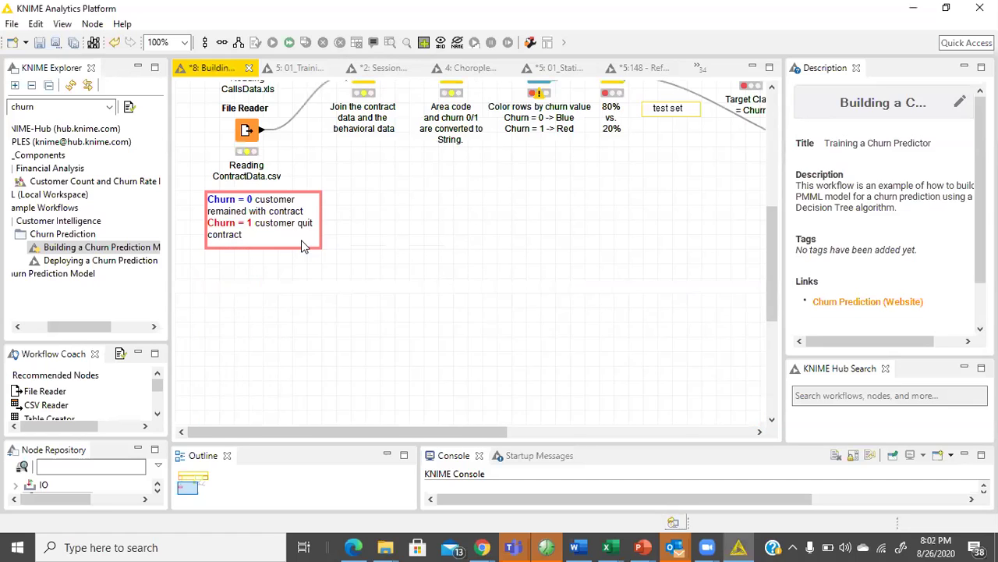
# Reopen the annotation for editing and set the font size of the whole "Churn Prediction Replication" title to 20.
pyautogui.click(441, 292)
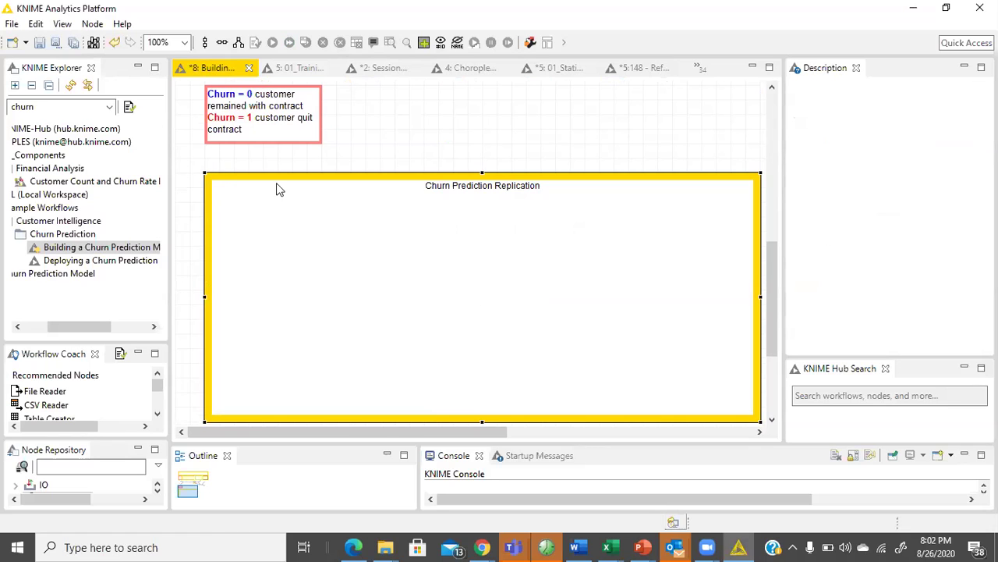
pyautogui.scroll(3, 522, 296)
pyautogui.scroll(-3, 481, 292)
pyautogui.click(325, 270)
pyautogui.scroll(6, 289, 314)
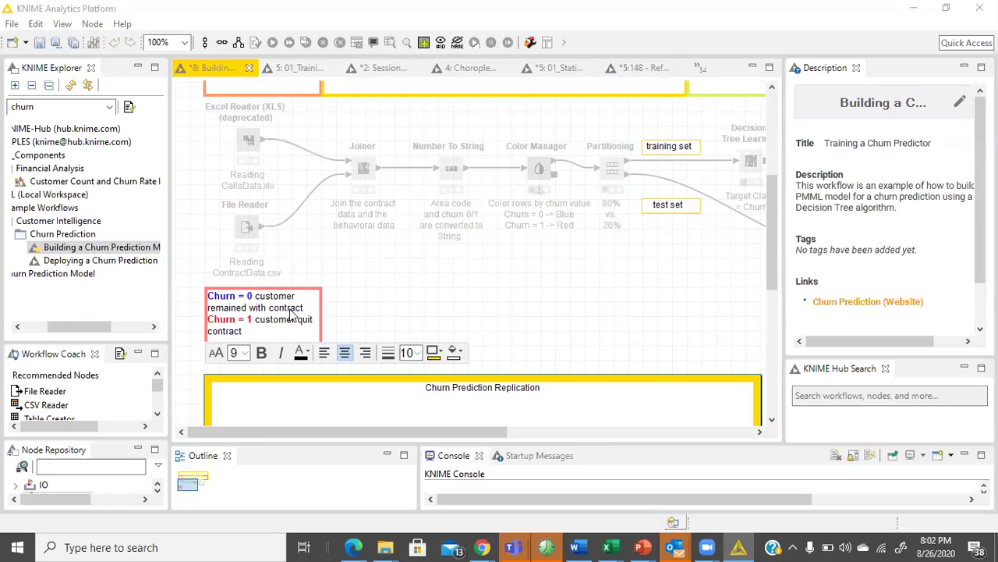
pyautogui.click(238, 353)
pyautogui.click(247, 482)
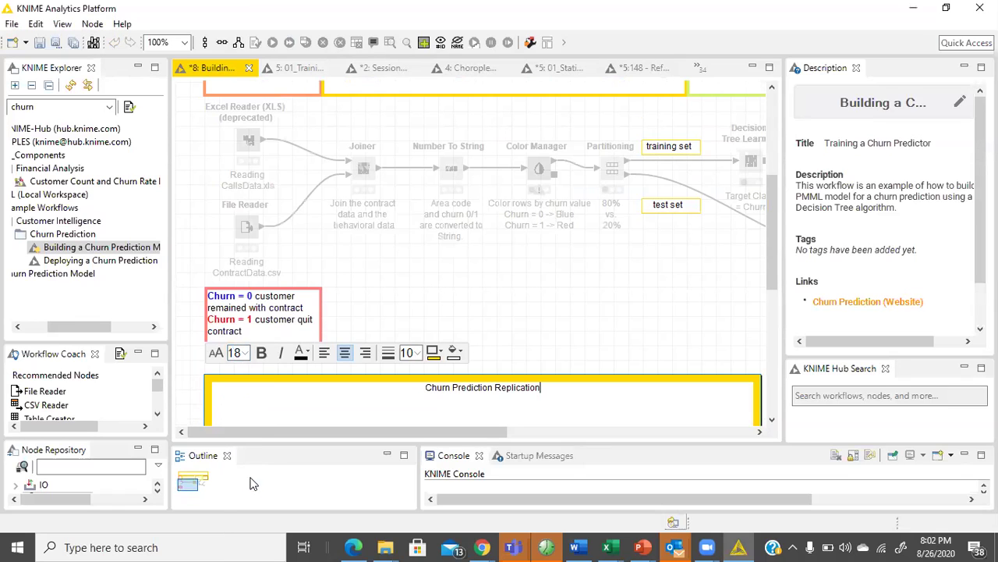
pyautogui.hotkey('ctrl', 'a')
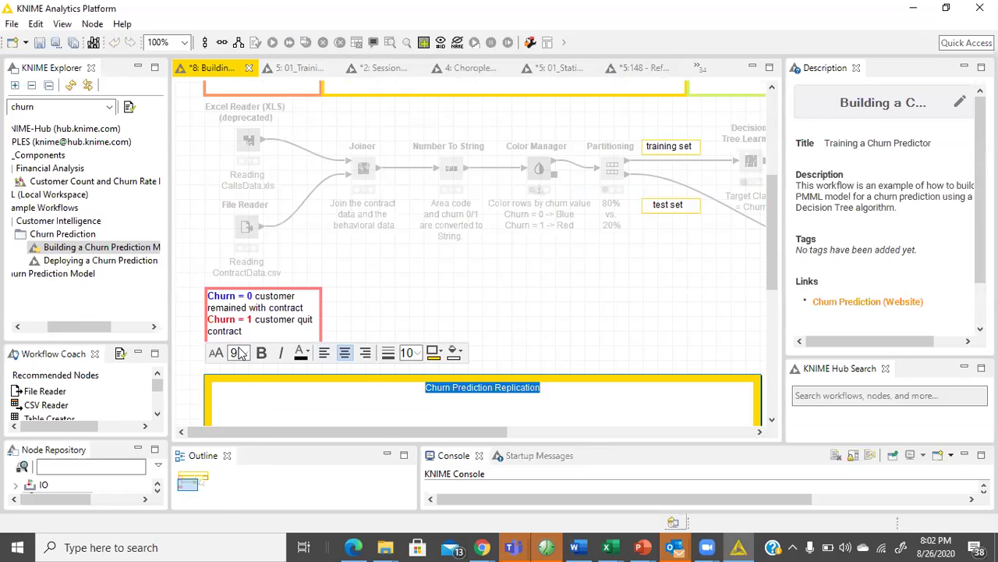
pyautogui.click(247, 352)
pyautogui.click(247, 501)
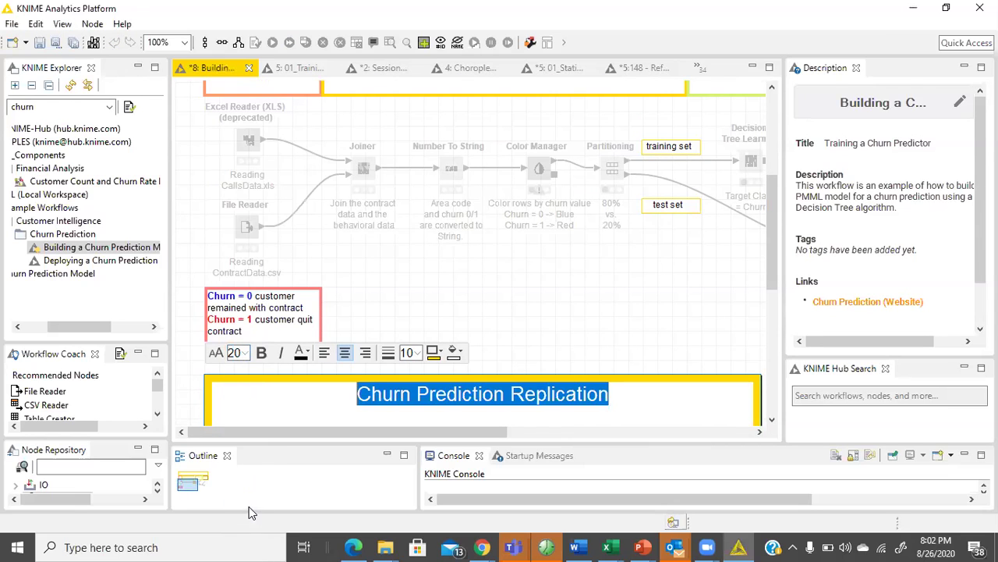
pyautogui.click(582, 297)
pyautogui.scroll(-3, 593, 312)
pyautogui.scroll(3, 592, 312)
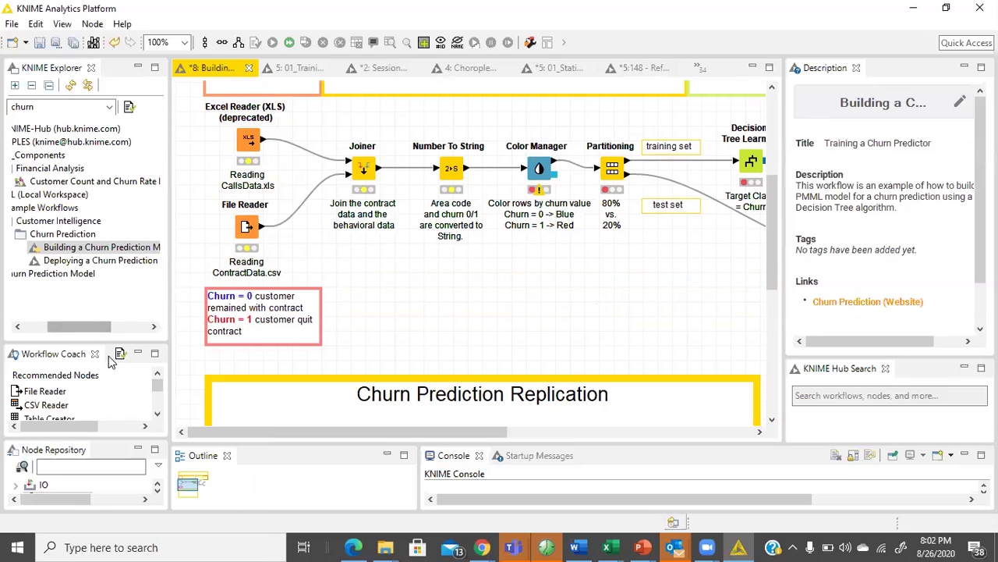
# Search the Node Repository for "XLS Reader" and enlarge the repository area to show the matching nodes.
pyautogui.click(83, 464)
pyautogui.click(143, 508)
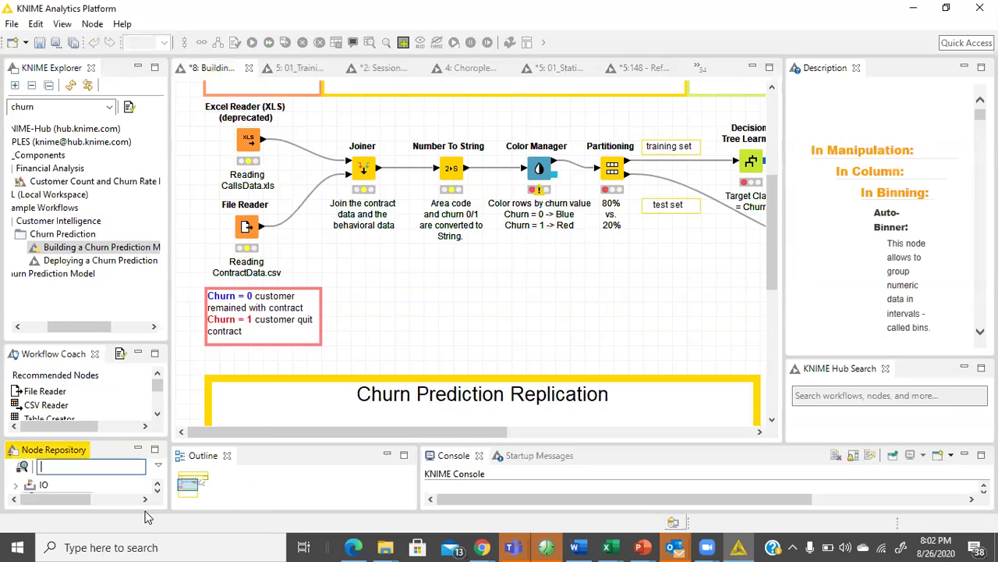
pyautogui.write('XLS Reader')
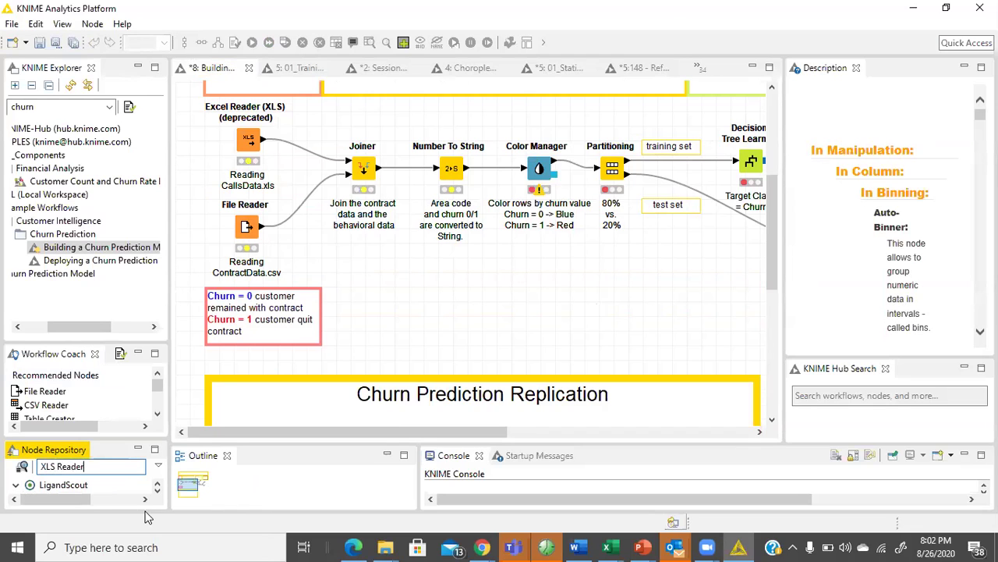
pyautogui.moveTo(110, 337); pyautogui.dragTo(110, 209)
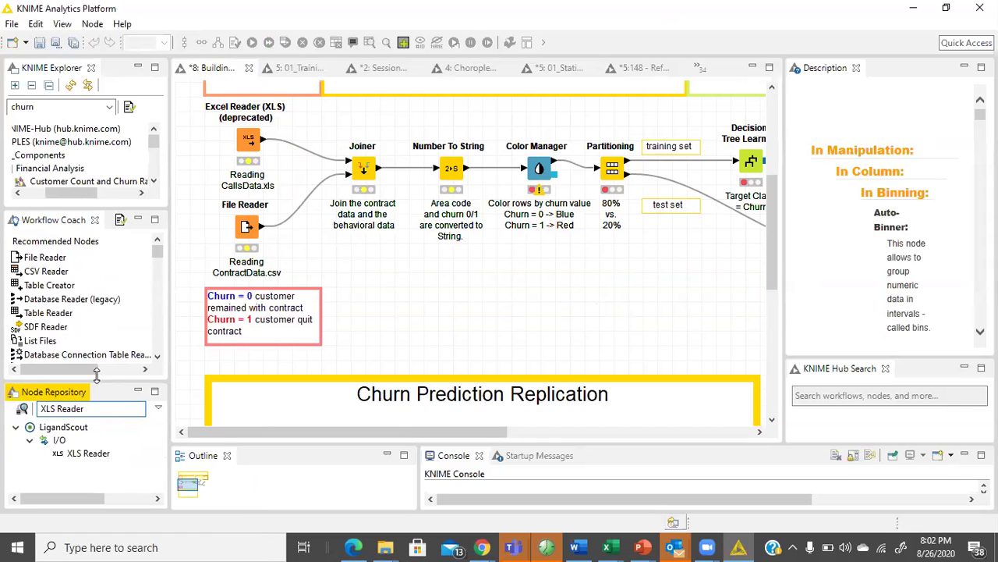
pyautogui.moveTo(98, 385); pyautogui.dragTo(97, 320)
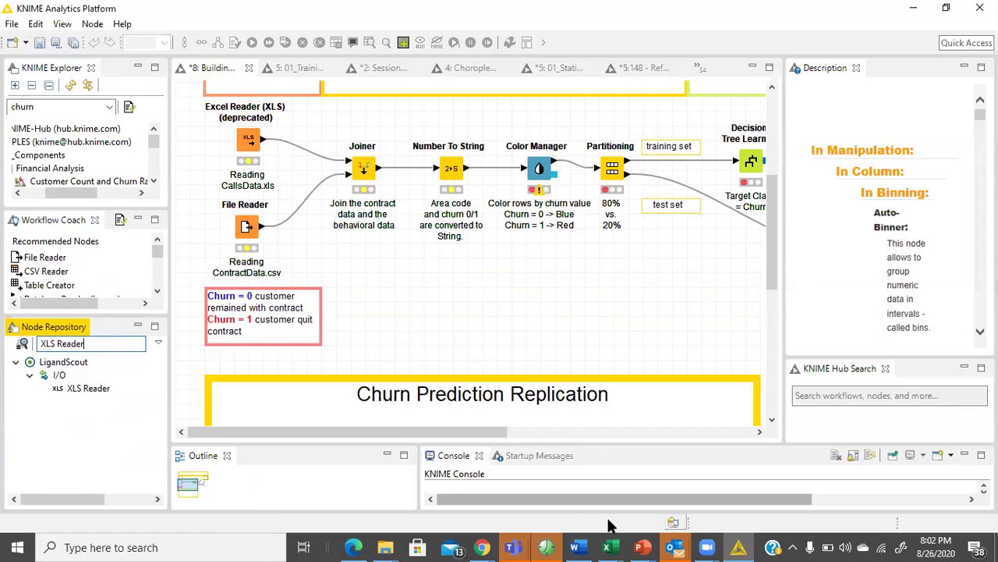
# Switch to the PowerPoint slide show to view the Learn Machine Learning slide, and return to KNIME.
pyautogui.moveTo(649, 544)
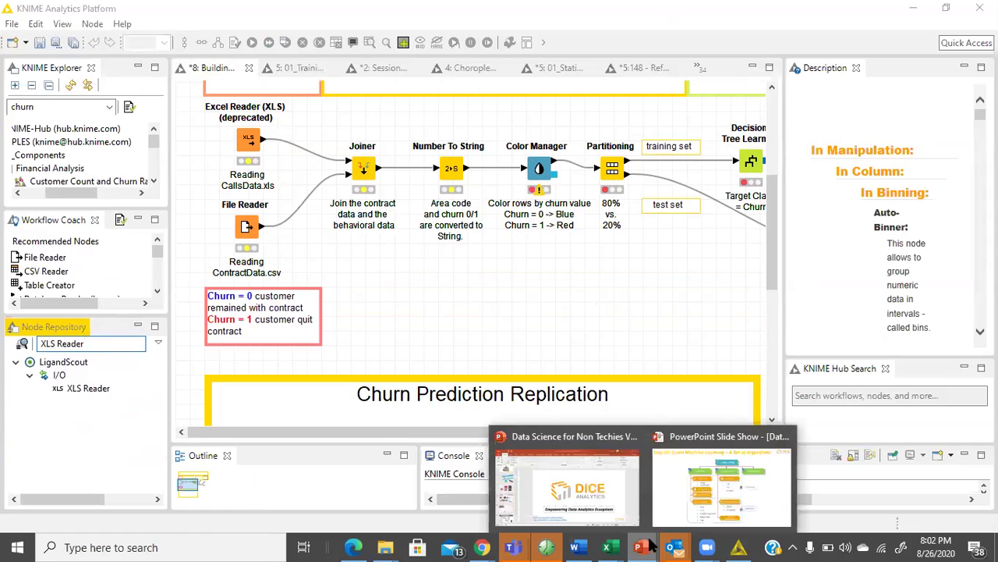
pyautogui.click(700, 518)
pyautogui.click(628, 347)
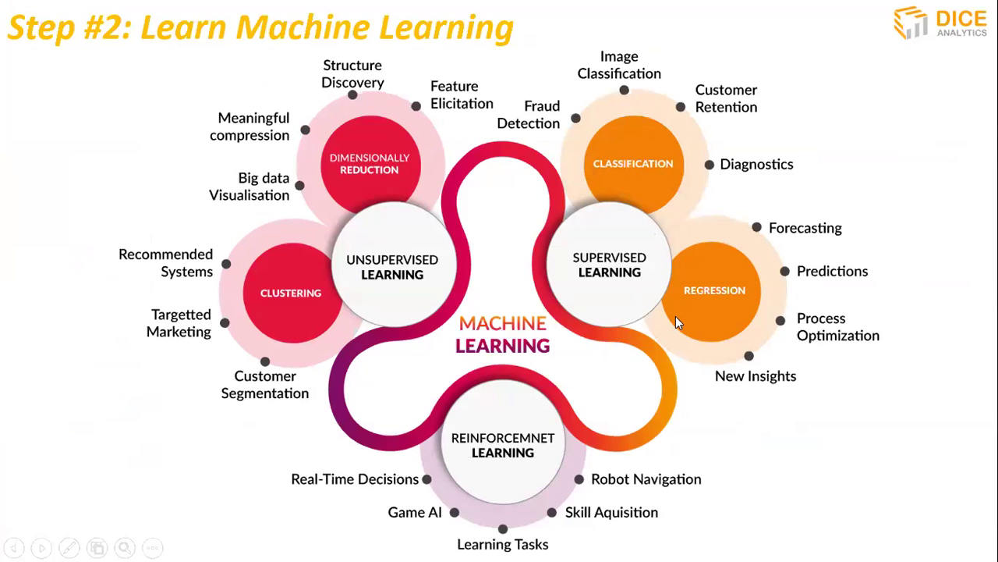
pyautogui.hotkey('alt', 'Tab')
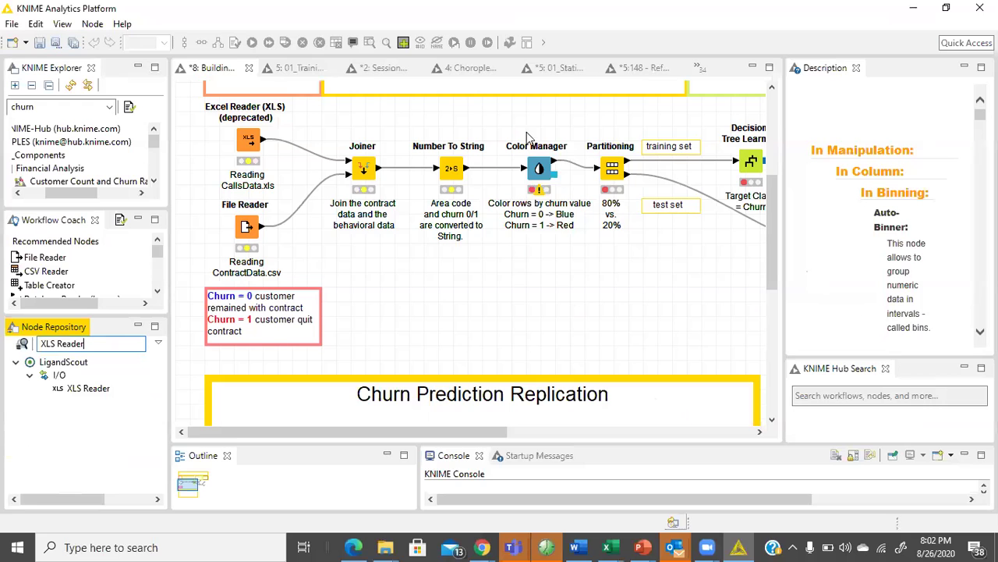
# Add the LigandScout XLS Reader node to the Churn Prediction Replication area, declining the license activation, and place it below the title.
pyautogui.scroll(-5, 326, 323)
pyautogui.scroll(5, 326, 323)
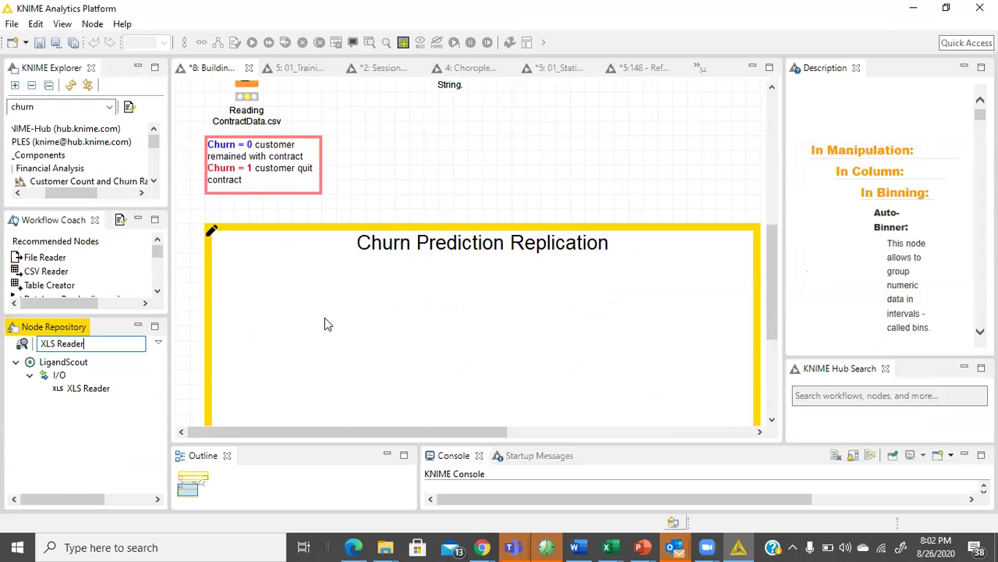
pyautogui.click(251, 138)
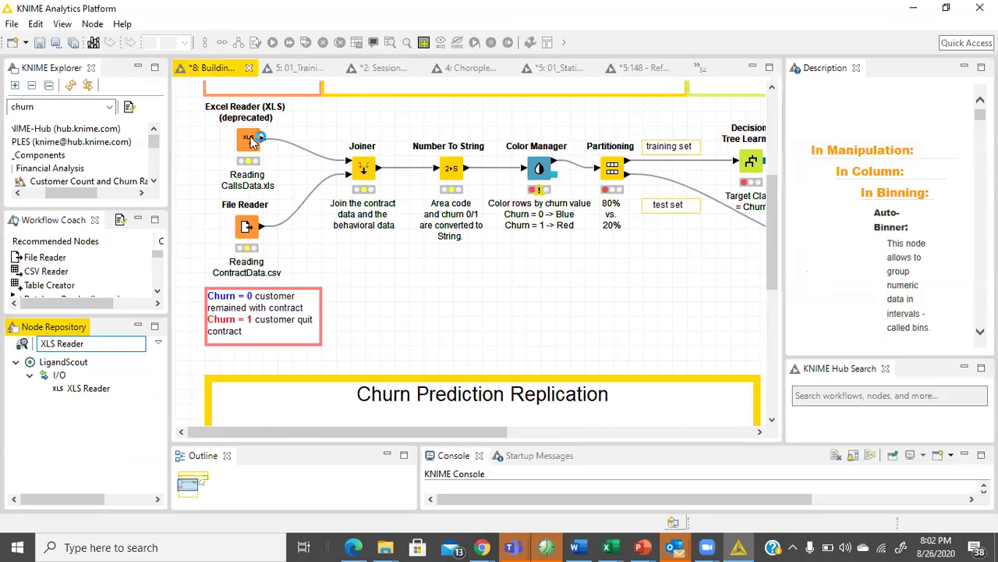
pyautogui.click(92, 388)
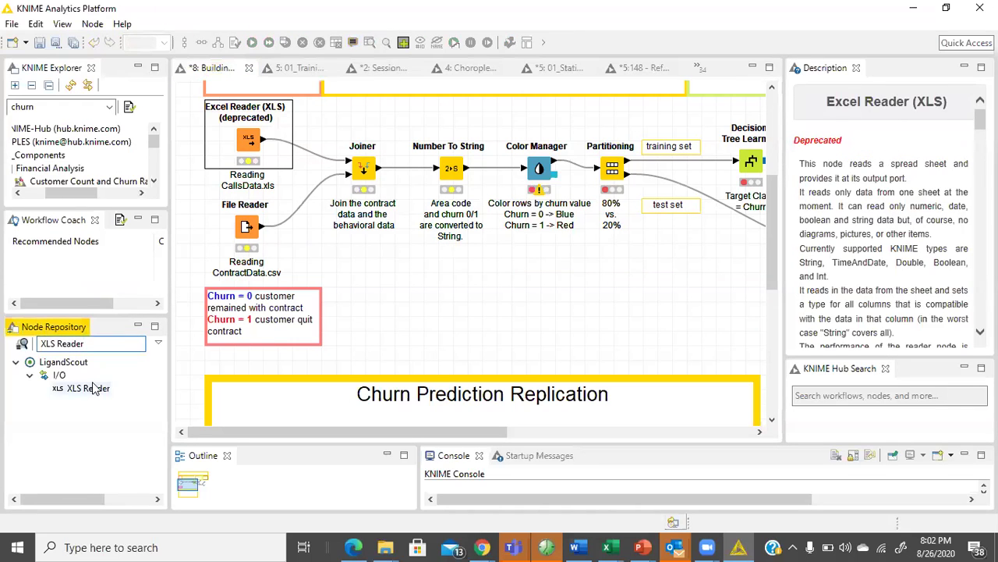
pyautogui.moveTo(97, 395); pyautogui.dragTo(280, 397)
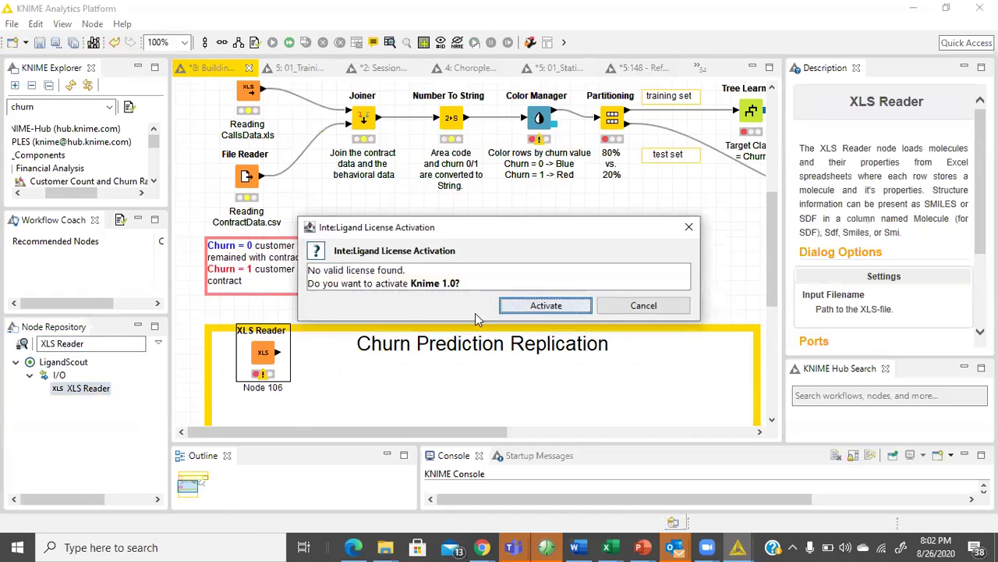
pyautogui.click(652, 306)
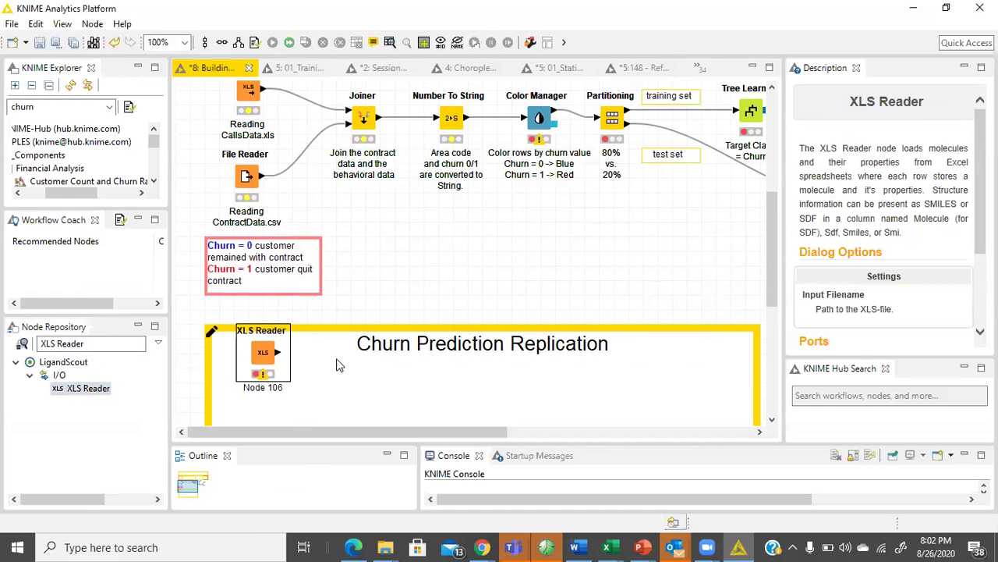
pyautogui.moveTo(247, 418); pyautogui.dragTo(276, 265)
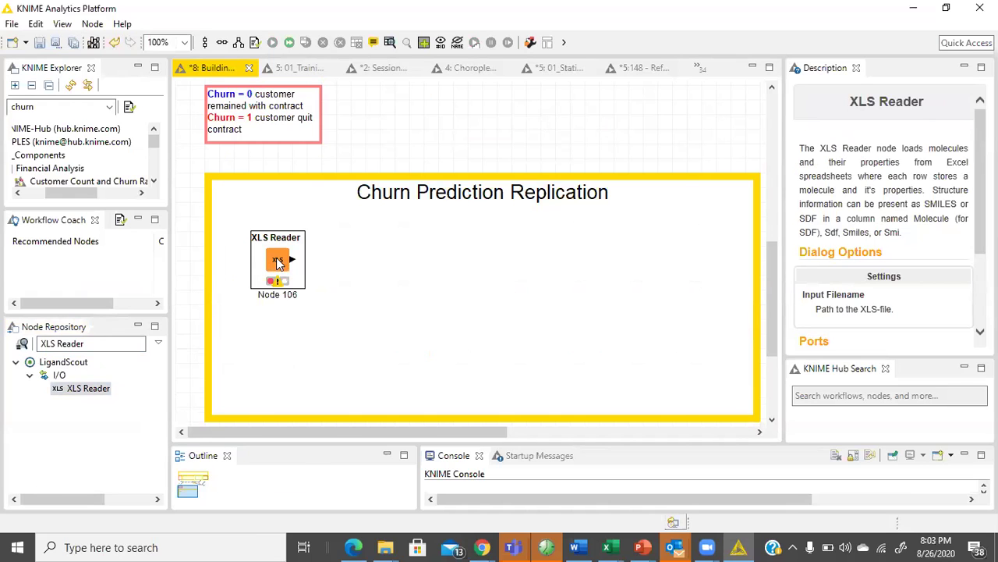
# Compare the configuration dialog of the added XLS Reader with that of the original Excel Reader (XLS) node, leaving both unchanged.
pyautogui.doubleClick(277, 265)
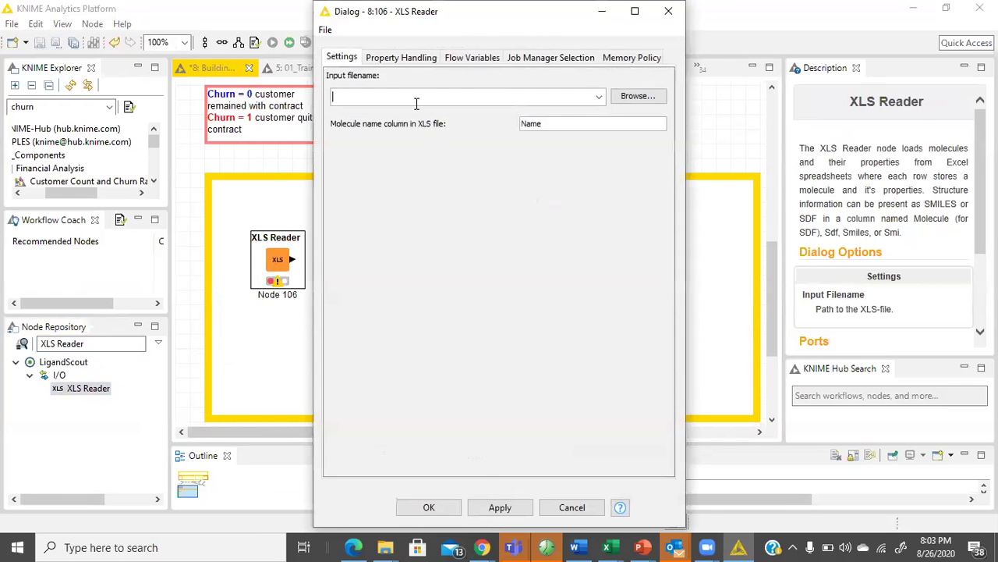
pyautogui.click(669, 11)
pyautogui.scroll(4, 226, 109)
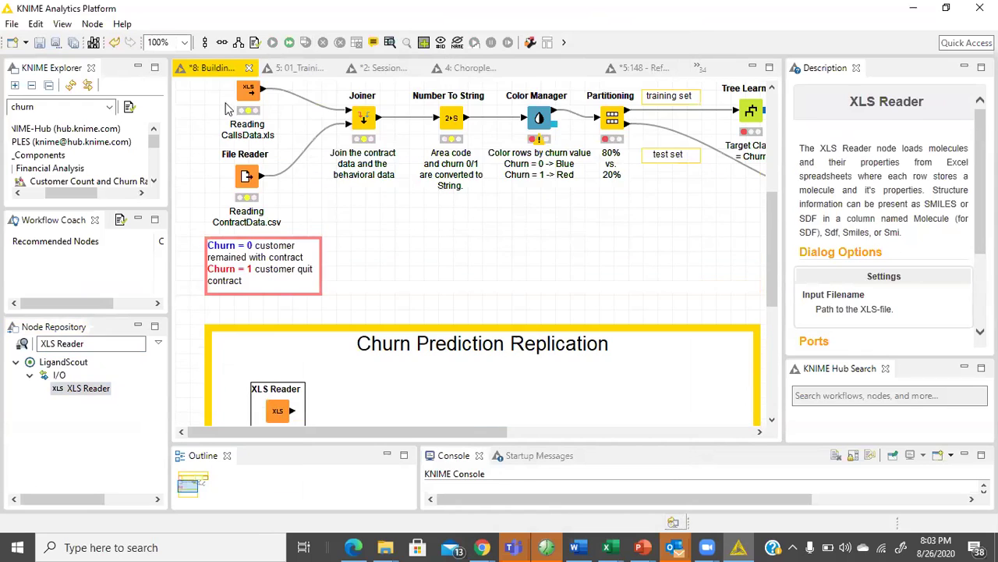
pyautogui.scroll(1, 241, 110)
pyautogui.click(260, 139)
pyautogui.doubleClick(261, 140)
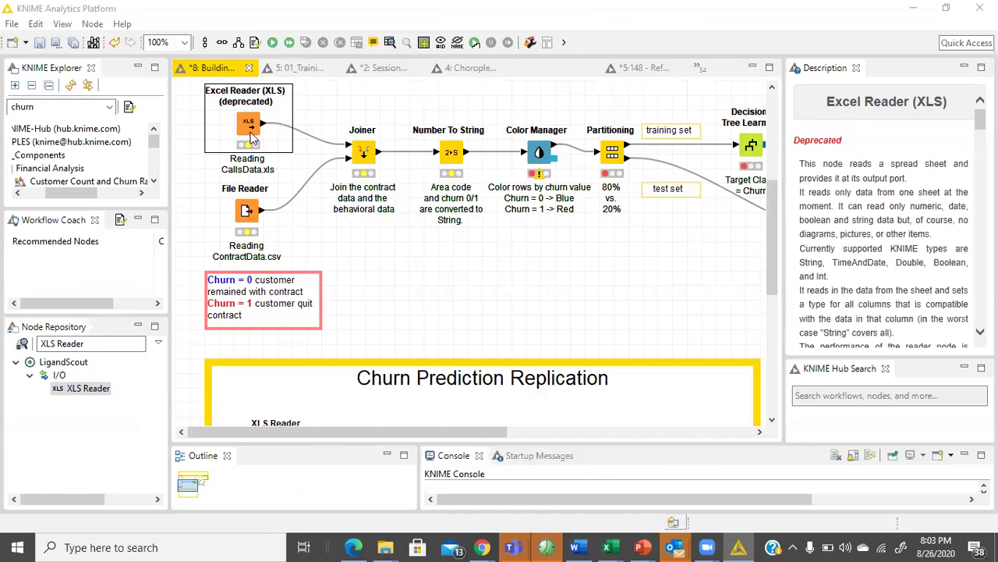
pyautogui.moveTo(469, 97); pyautogui.dragTo(306, 84)
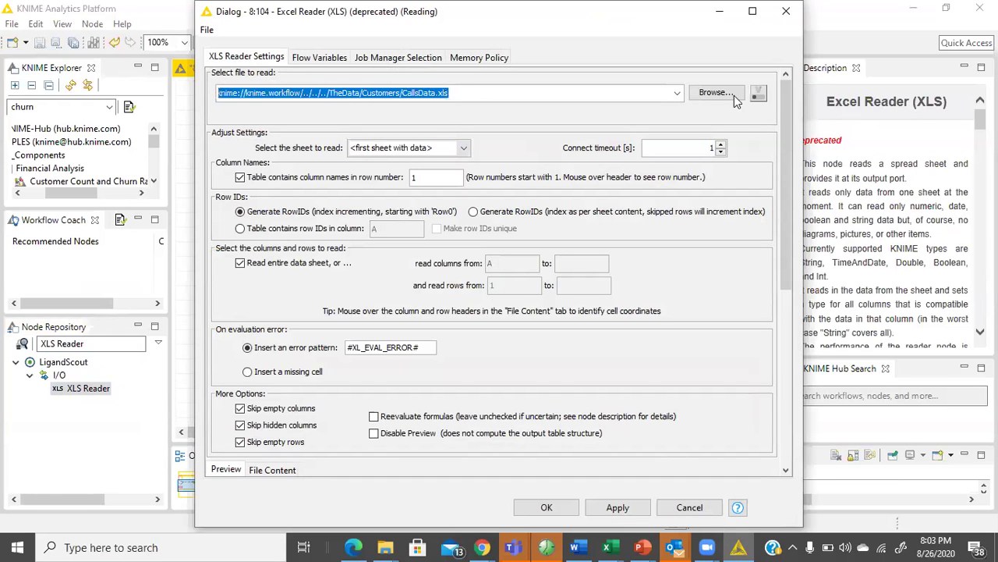
pyautogui.press('Escape')
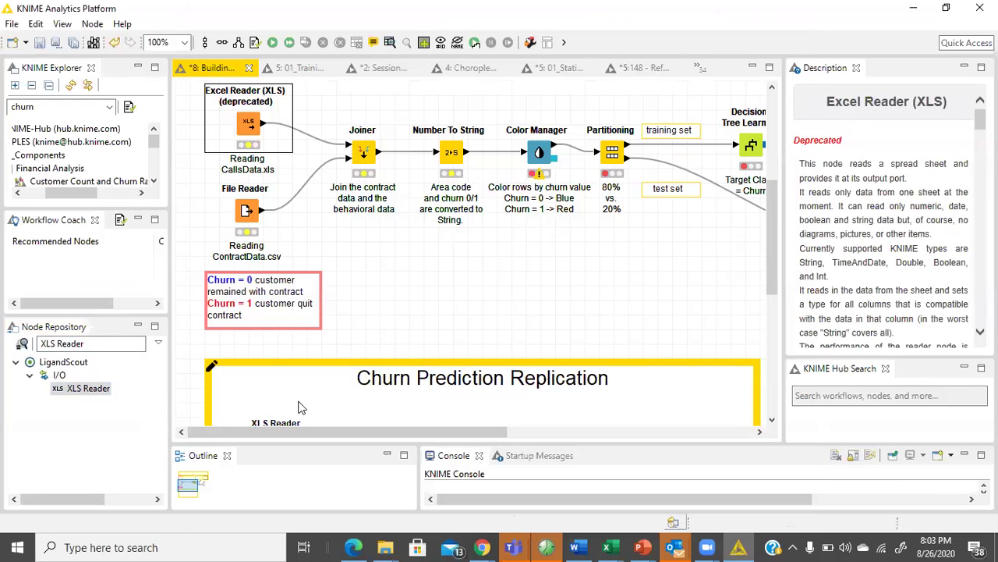
# Delete the LigandScout XLS Reader node from the Churn Prediction Replication area.
pyautogui.scroll(-2, 275, 371)
pyautogui.click(276, 314)
pyautogui.press('Delete')
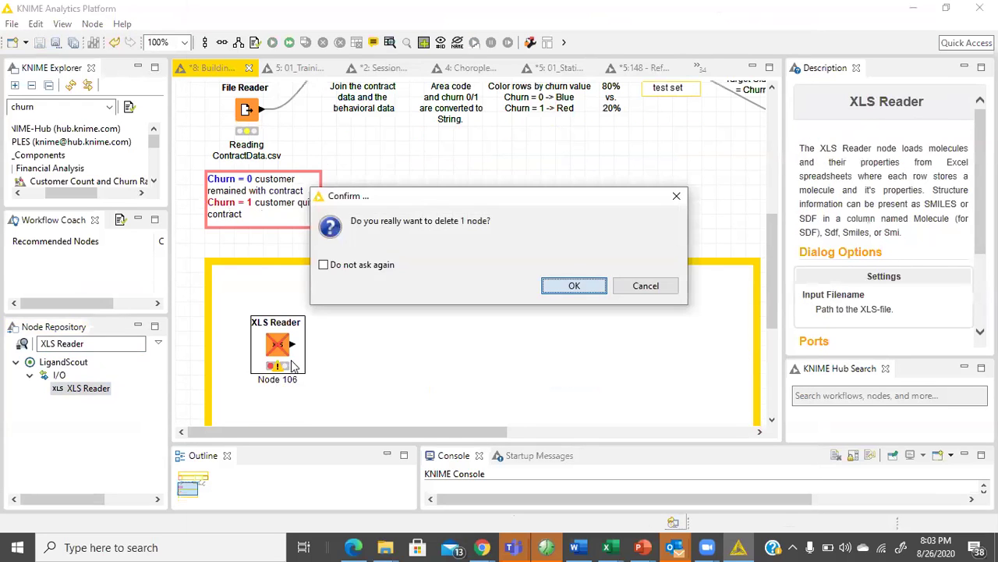
pyautogui.press('Return')
# Copy the original Excel Reader (XLS) and File Reader nodes together and place the copies inside the Churn Prediction Replication area.
pyautogui.scroll(2, 323, 217)
pyautogui.click(247, 149)
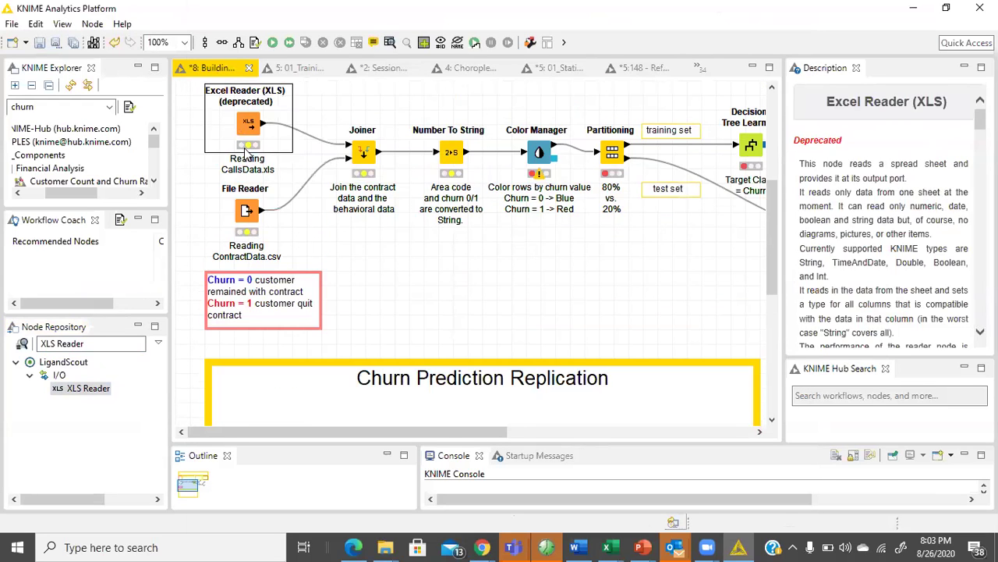
pyautogui.keyDown('ctrl'); pyautogui.click(262, 224); pyautogui.keyUp('ctrl')
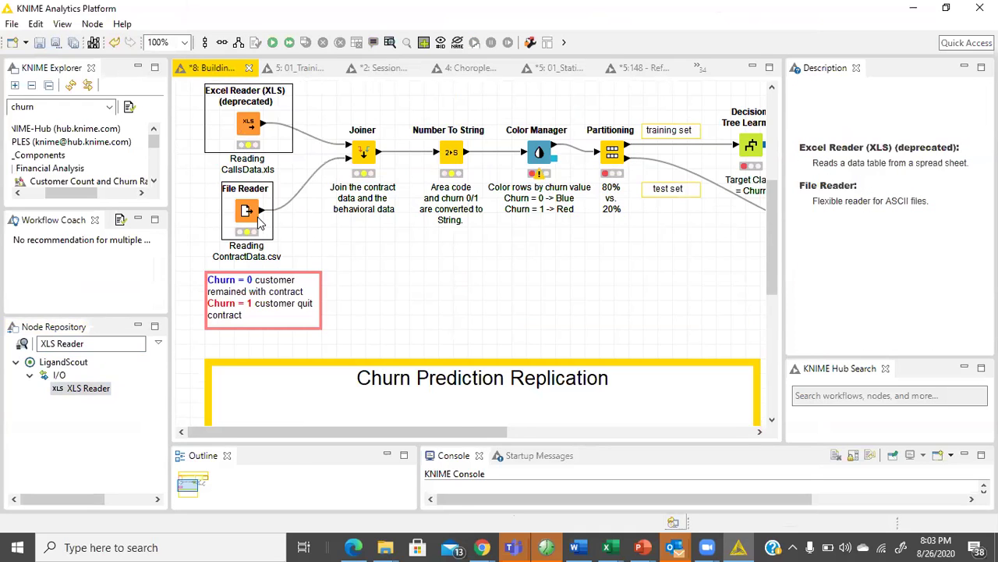
pyautogui.scroll(-3, 256, 236)
pyautogui.rightClick(256, 235)
pyautogui.click(244, 245)
pyautogui.hotkey('ctrl', 'v')
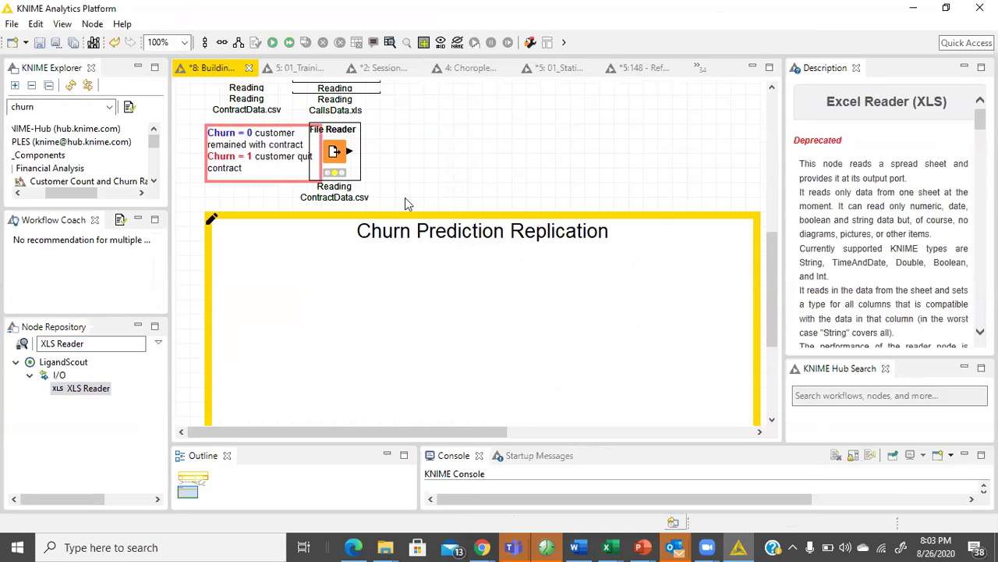
pyautogui.scroll(2, 405, 204)
pyautogui.moveTo(340, 131)
pyautogui.mouseDown()
pyautogui.moveTo(291, 335)
pyautogui.moveTo(270, 350)
pyautogui.moveTo(279, 353)
pyautogui.mouseUp()
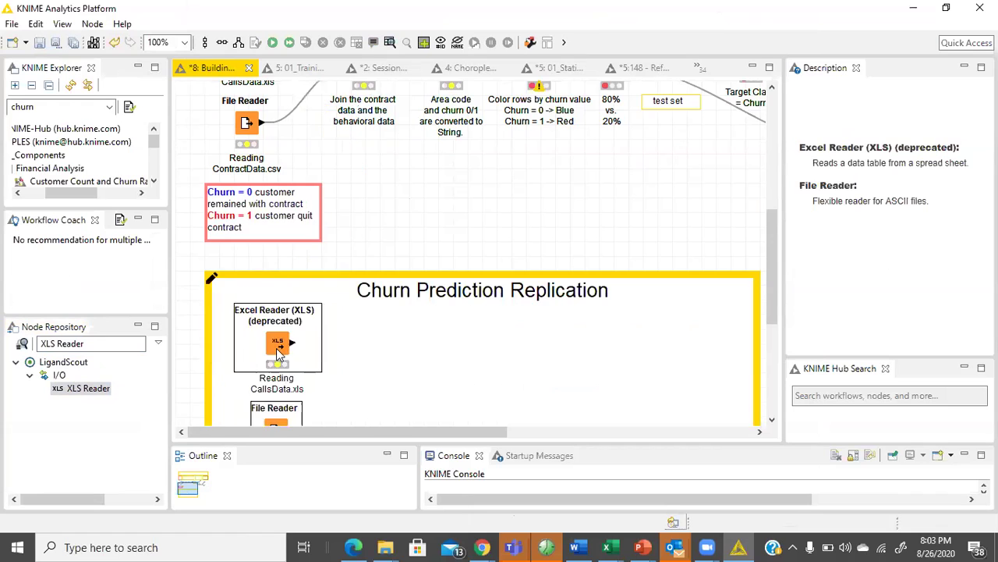
# Execute the copied Excel Reader (XLS) and File Reader nodes in the replication area.
pyautogui.scroll(-2, 279, 353)
pyautogui.rightClick(273, 245)
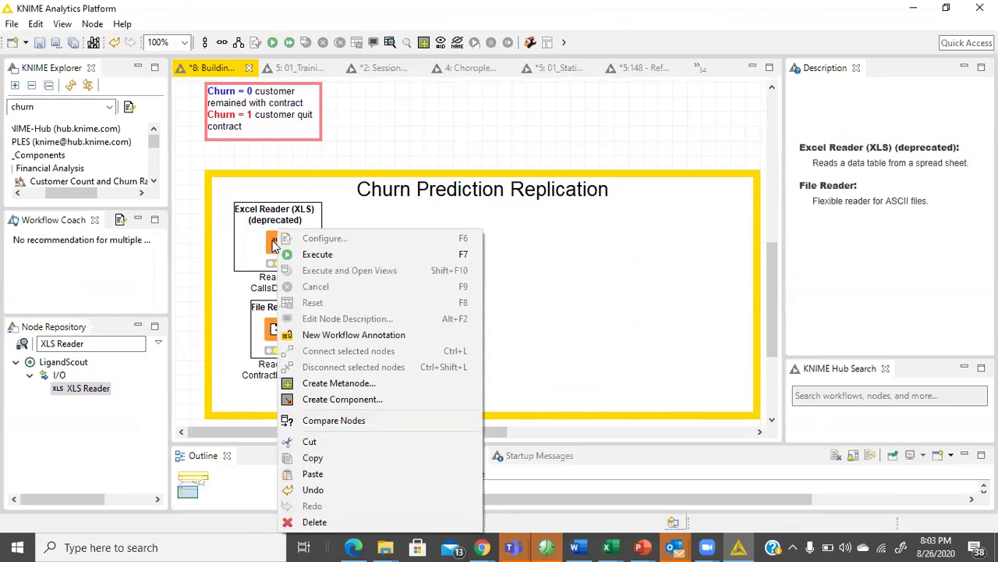
pyautogui.click(289, 254)
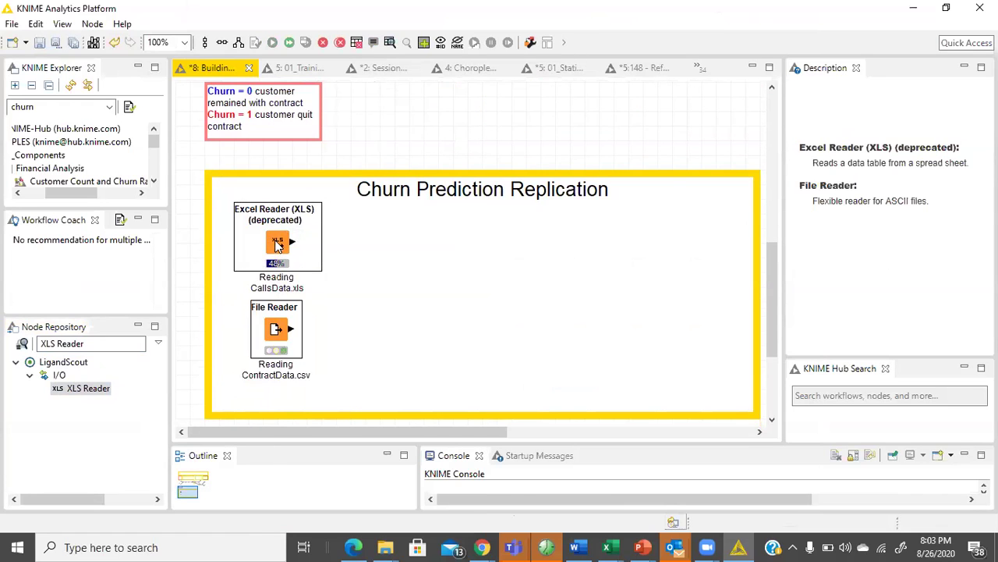
pyautogui.rightClick(281, 335)
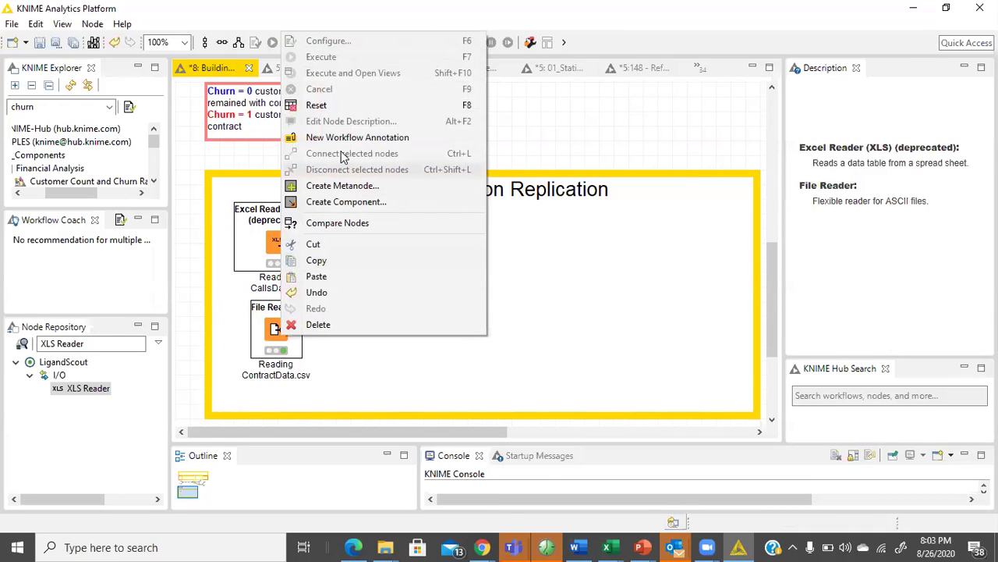
pyautogui.click(274, 335)
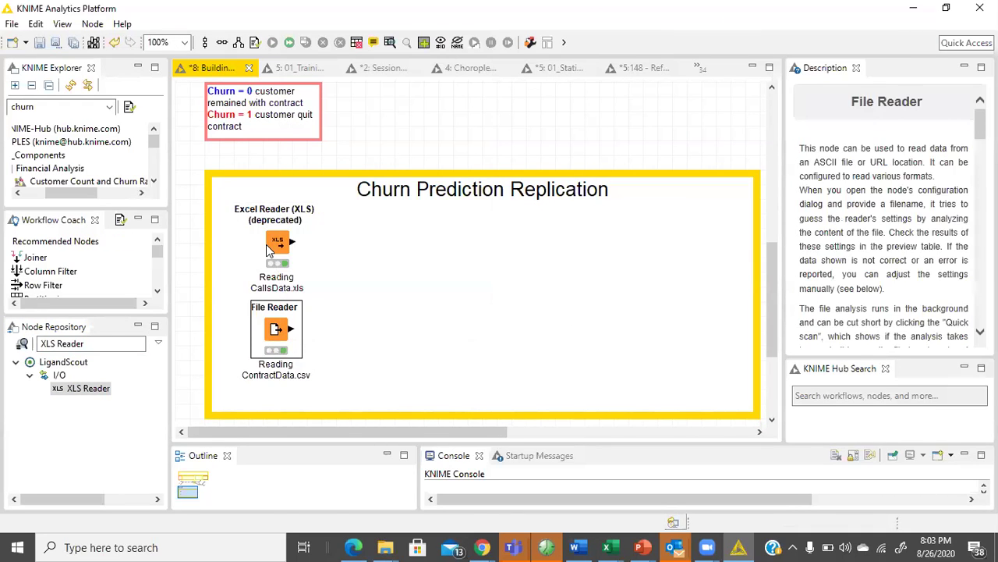
# View the copied Excel Reader's output table and look through its columns up to Phone.
pyautogui.rightClick(266, 244)
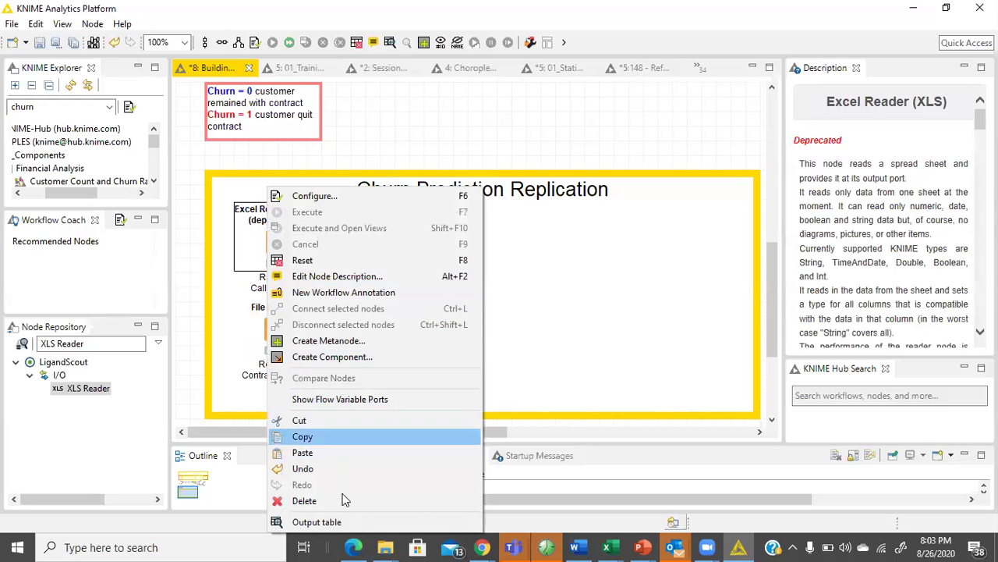
pyautogui.click(351, 521)
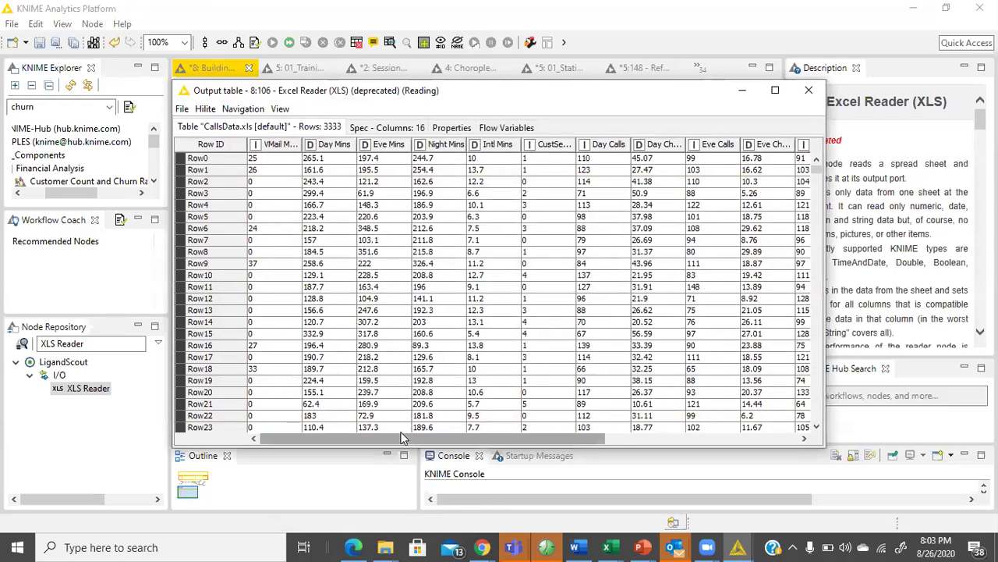
pyautogui.hscroll(5, 742, 296)
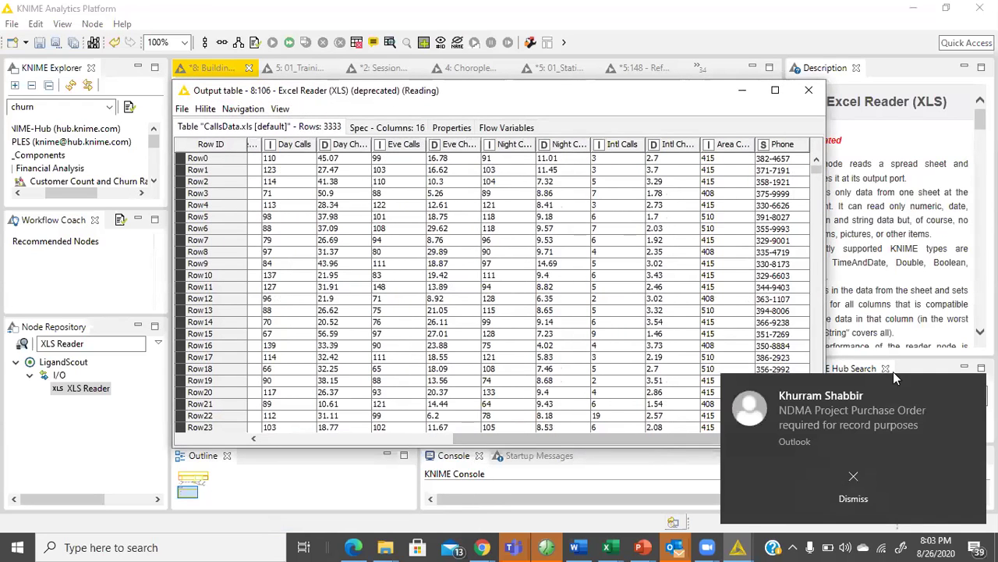
# Look through the rows of the CallsData.xls output table, then close it.
pyautogui.click(971, 387)
pyautogui.moveTo(781, 160); pyautogui.dragTo(804, 448)
pyautogui.click(809, 89)
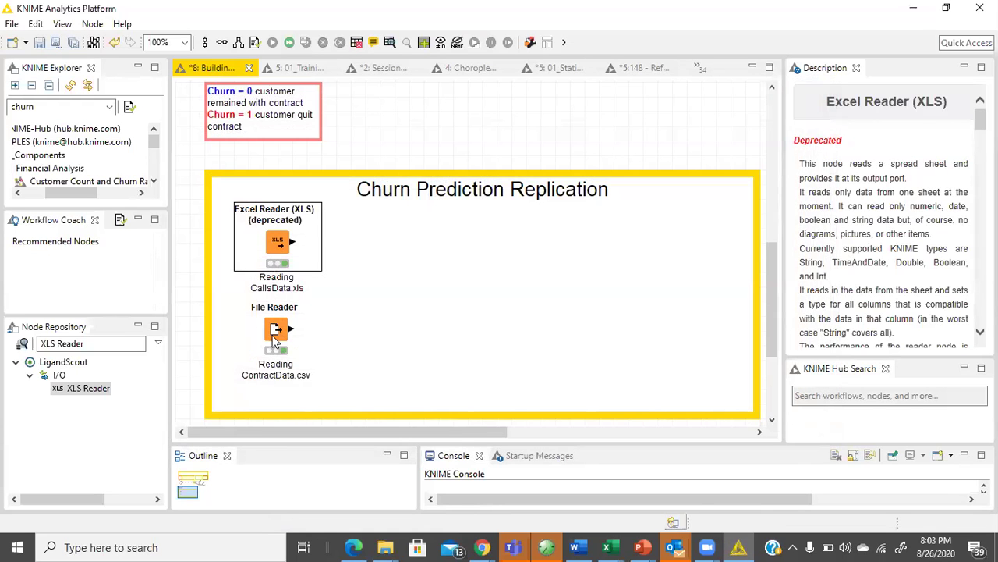
# View the ContractData.csv table produced by the File Reader node, then close it.
pyautogui.rightClick(275, 328)
pyautogui.click(314, 522)
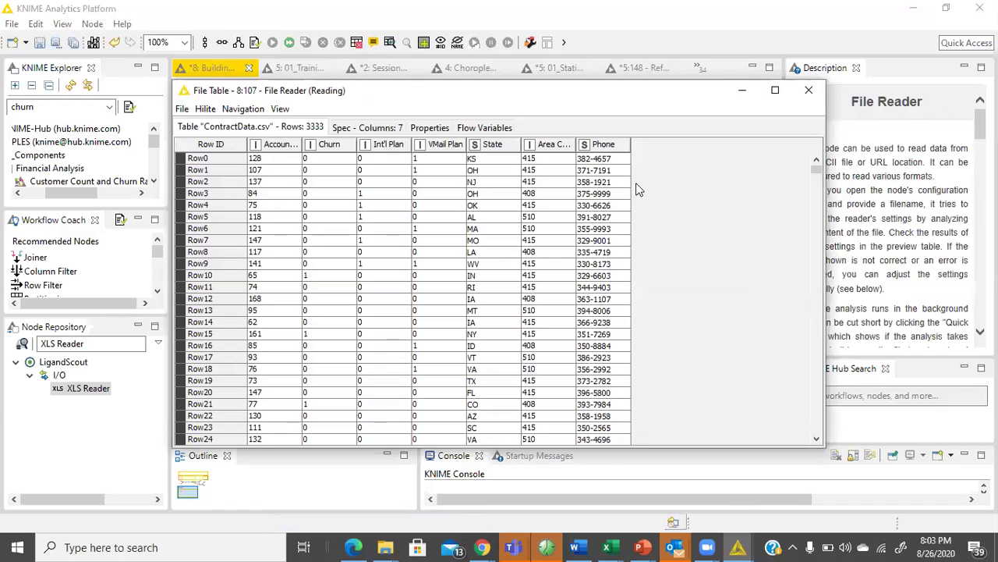
pyautogui.click(809, 90)
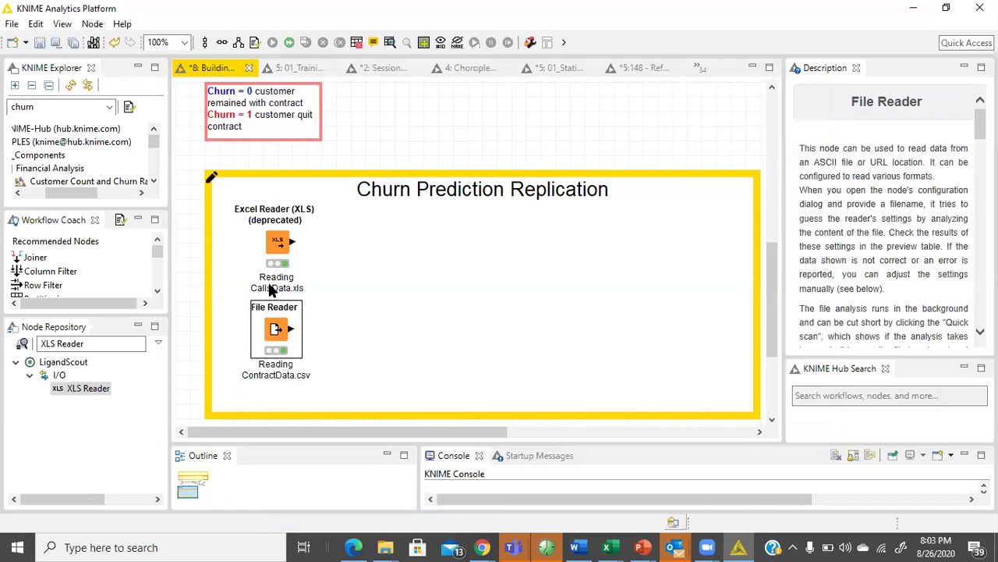
# Review the File Reader node's configuration and data preview without changing any settings.
pyautogui.doubleClick(275, 330)
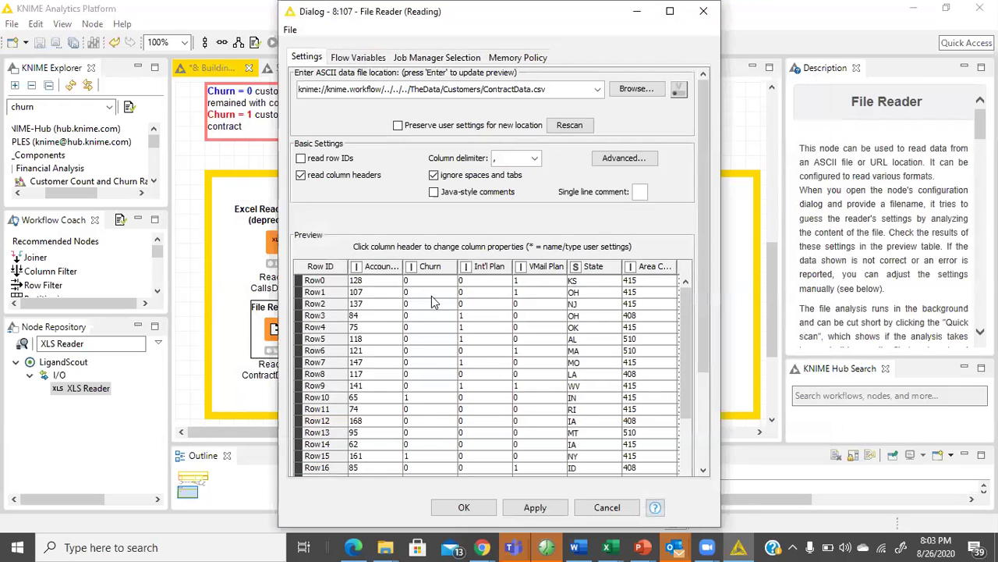
pyautogui.moveTo(686, 333)
pyautogui.mouseDown()
pyautogui.moveTo(683, 410)
pyautogui.moveTo(702, 327)
pyautogui.mouseUp()
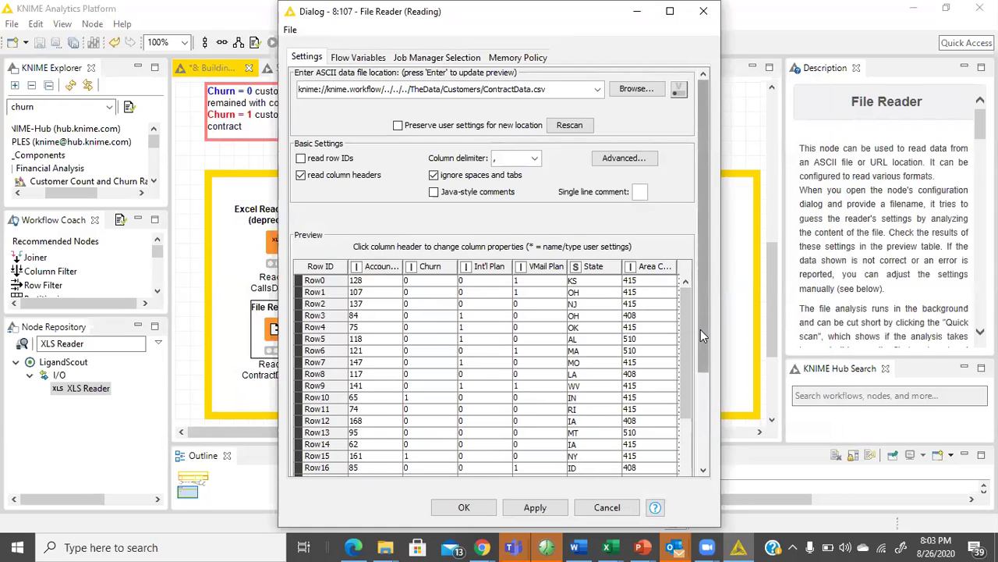
pyautogui.click(704, 11)
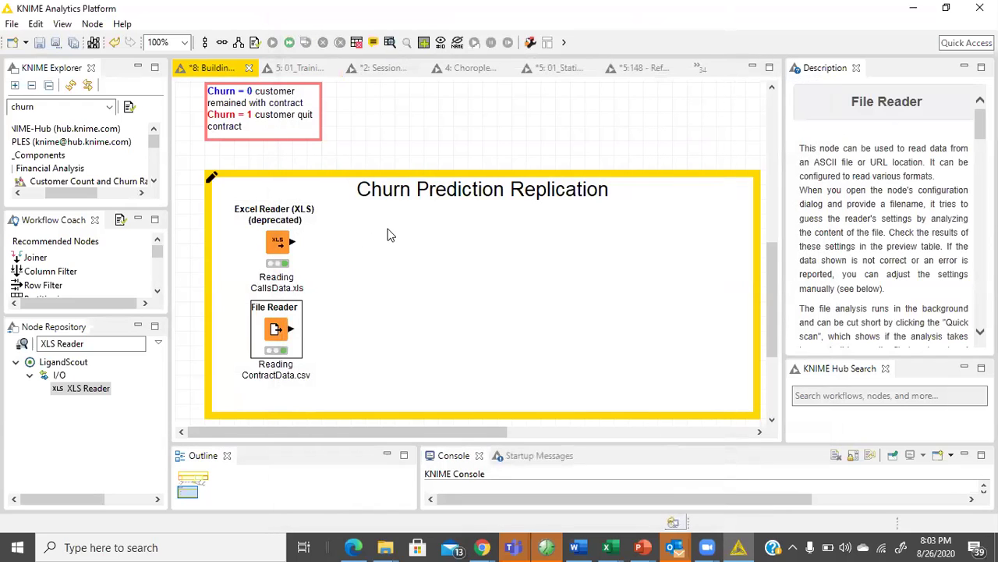
# Add an XLS Reader node to the Churn Prediction Replication area without activating a licence, and label it "Testing for Session".
pyautogui.scroll(1, 327, 230)
pyautogui.scroll(-2, 312, 226)
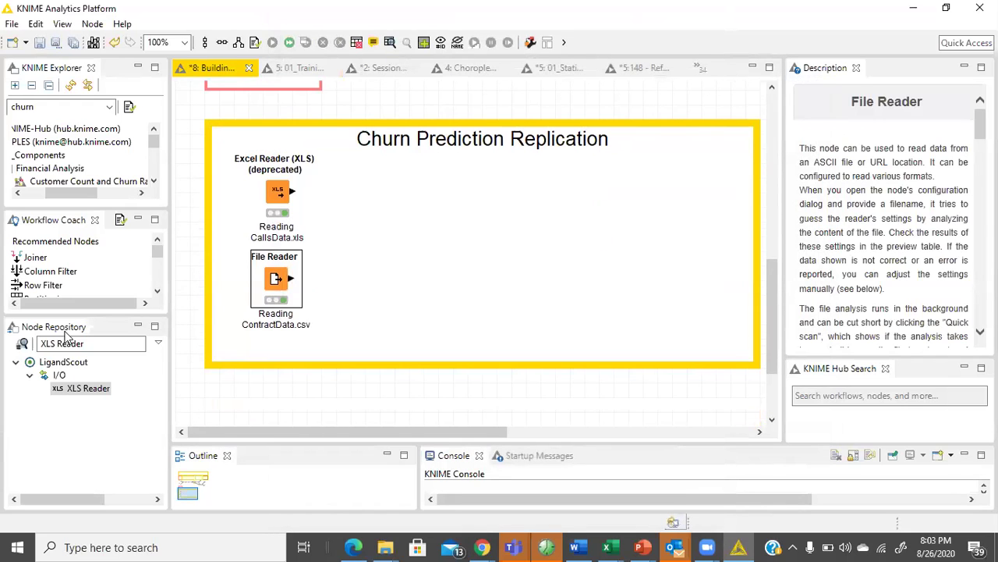
pyautogui.moveTo(88, 394); pyautogui.dragTo(442, 317)
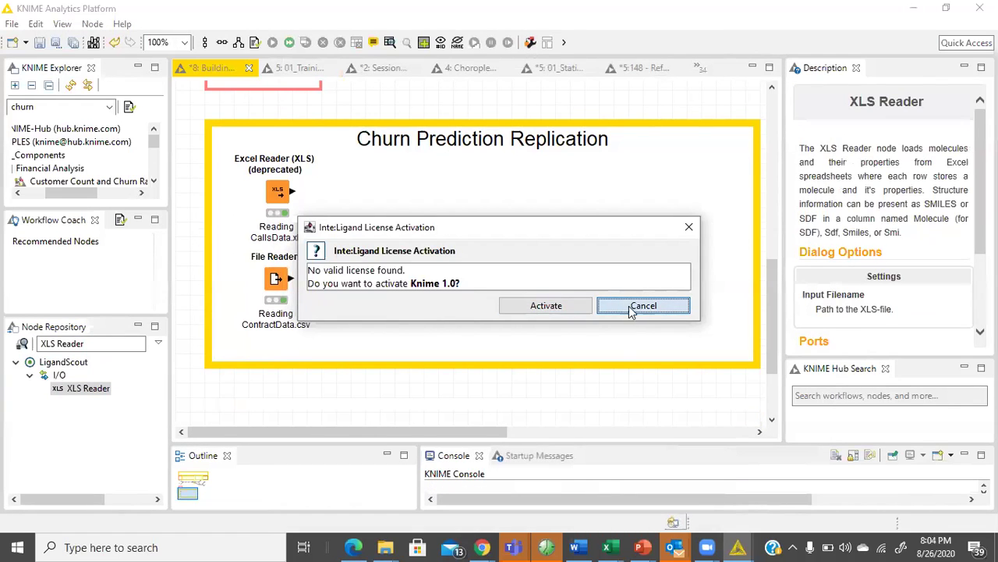
pyautogui.click(635, 309)
pyautogui.click(468, 314)
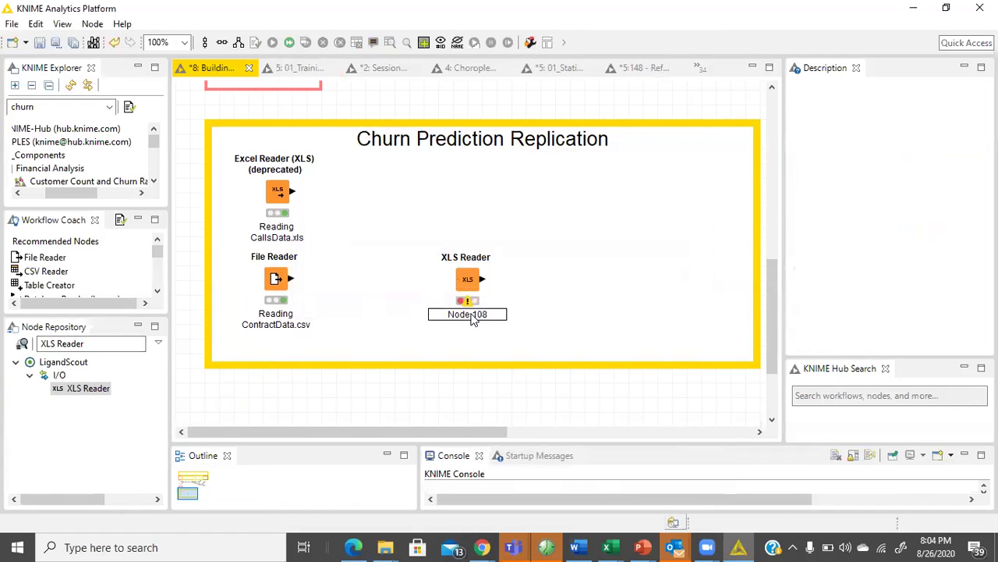
pyautogui.write('Testing for Session')
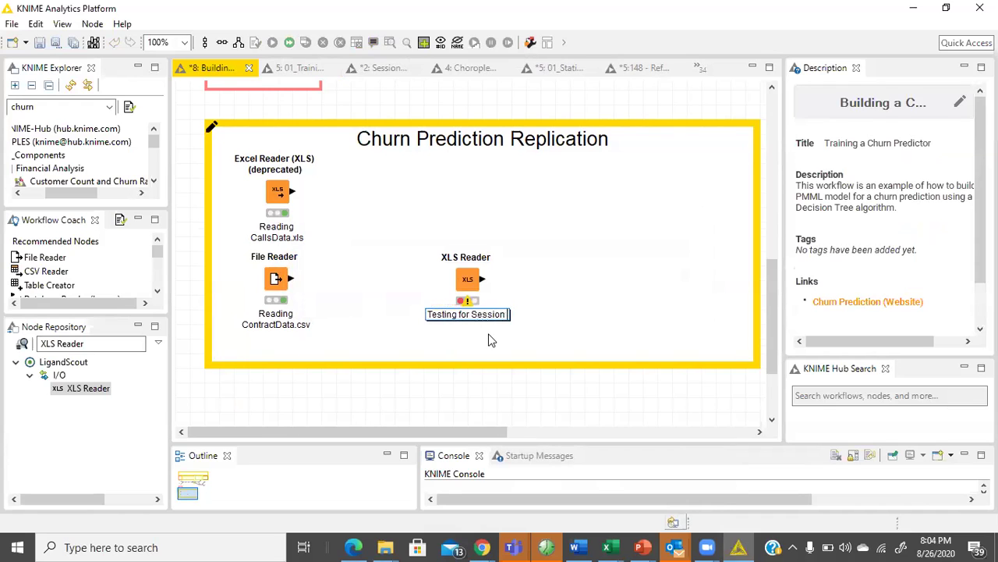
pyautogui.press('Return')
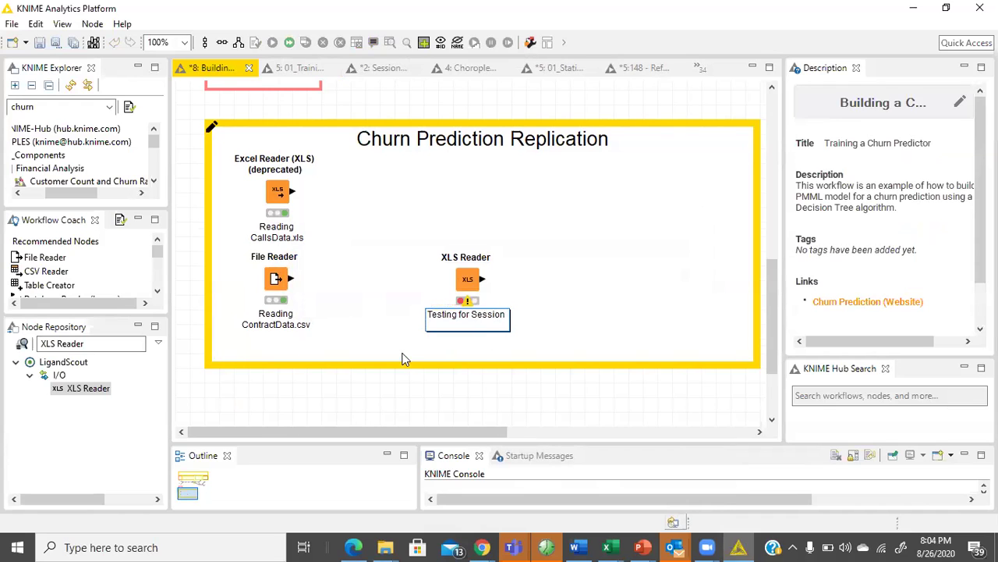
pyautogui.click(502, 359)
# Delete the XLS Reader node labelled "Testing for Session" from the workflow.
pyautogui.click(471, 282)
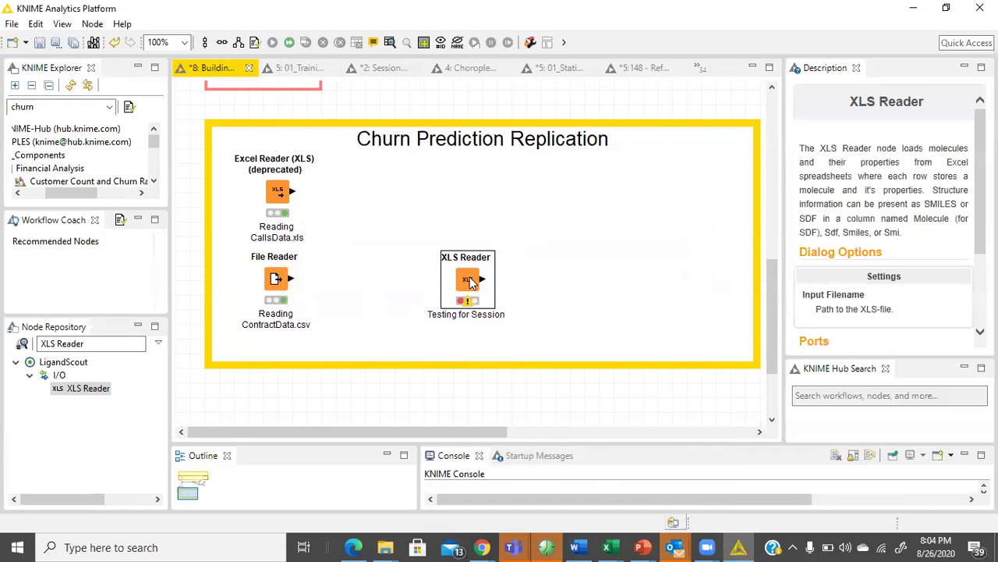
pyautogui.press('Delete')
pyautogui.press('Return')
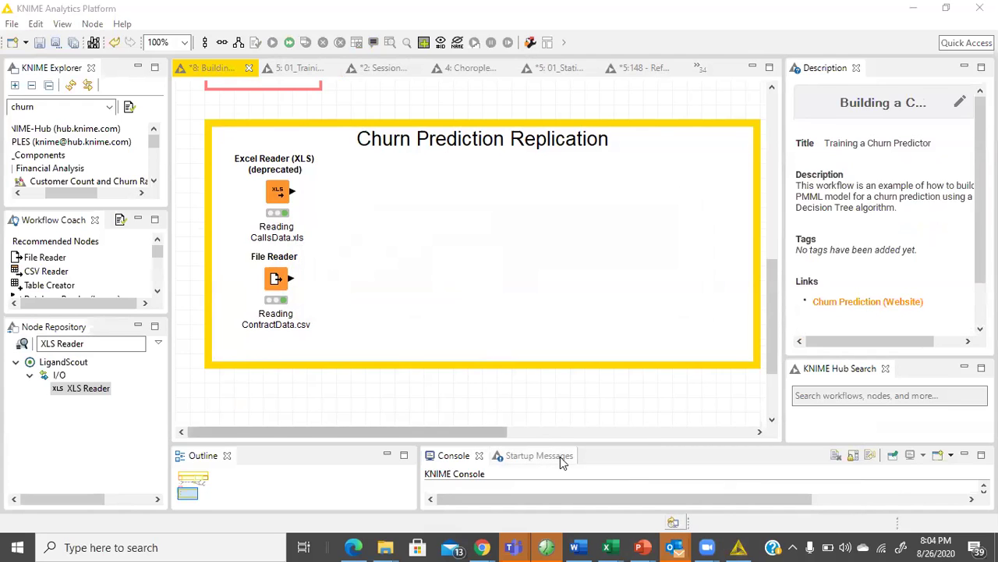
# Examine the File Reader's ContractData.csv table, widening the columns from Account Length through Area Code to read their full headers.
pyautogui.rightClick(278, 285)
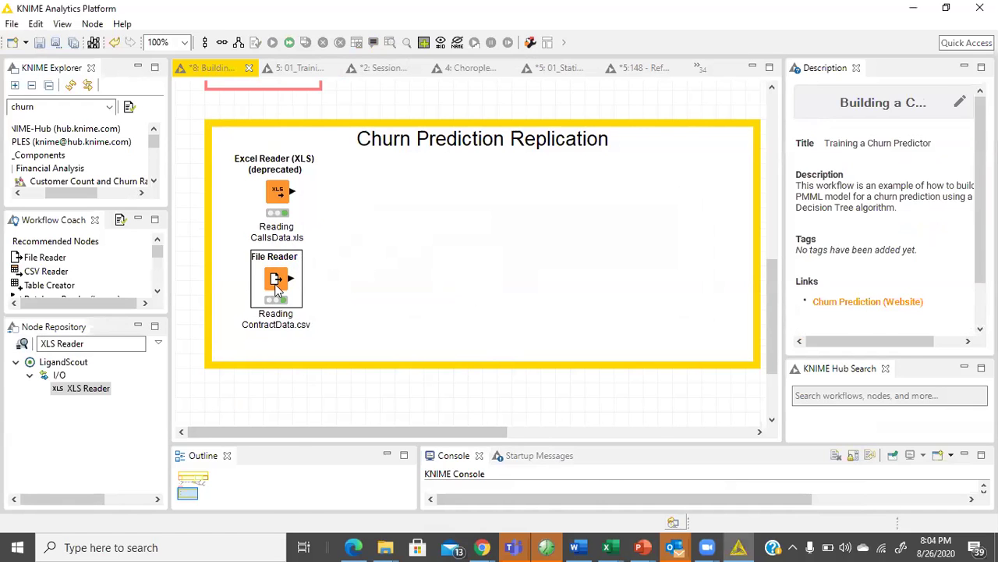
pyautogui.click(384, 523)
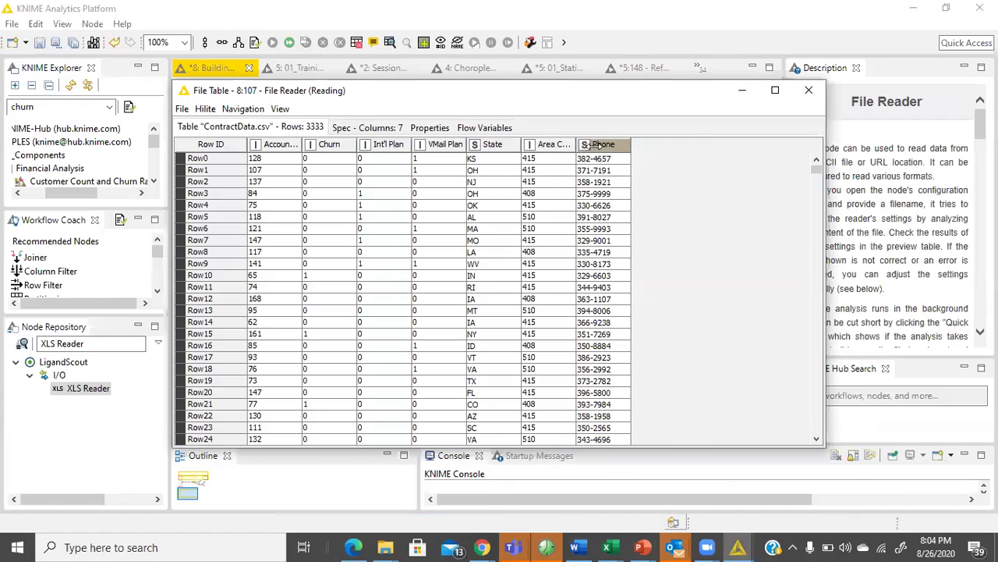
pyautogui.moveTo(576, 148); pyautogui.dragTo(644, 148)
pyautogui.moveTo(522, 144); pyautogui.dragTo(548, 145)
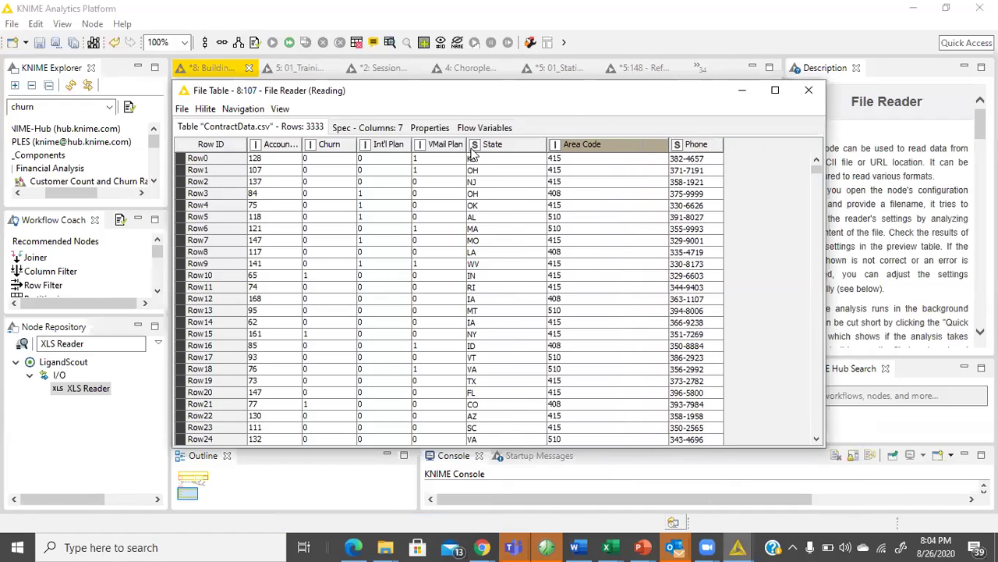
pyautogui.moveTo(468, 145); pyautogui.dragTo(501, 145)
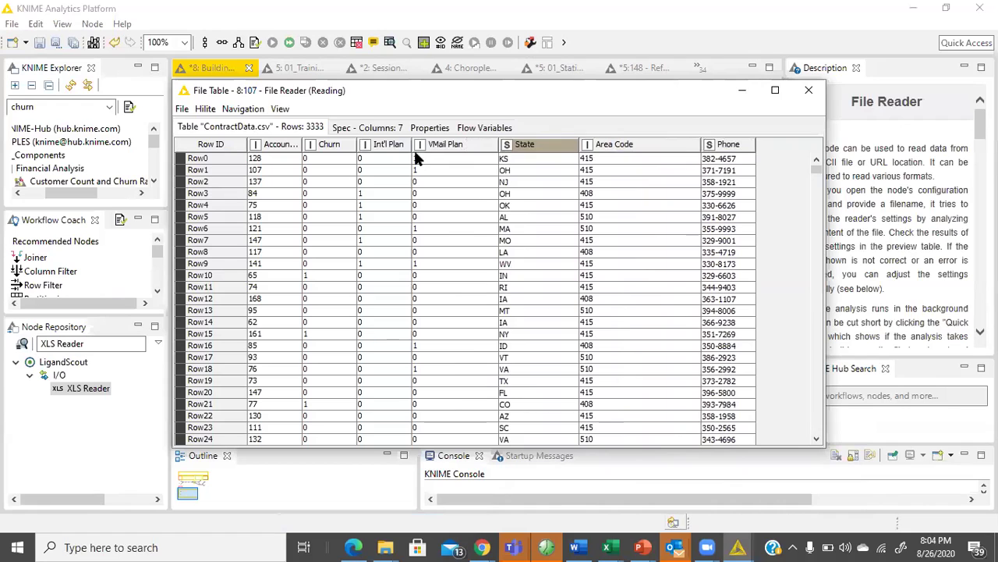
pyautogui.moveTo(418, 145); pyautogui.dragTo(450, 147)
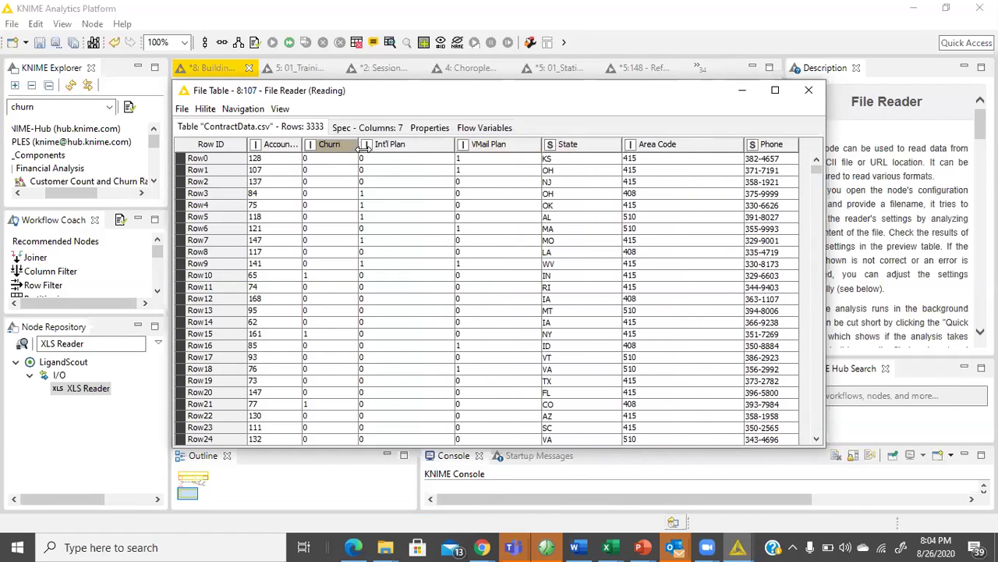
pyautogui.moveTo(357, 148); pyautogui.dragTo(383, 149)
pyautogui.rightClick(305, 149)
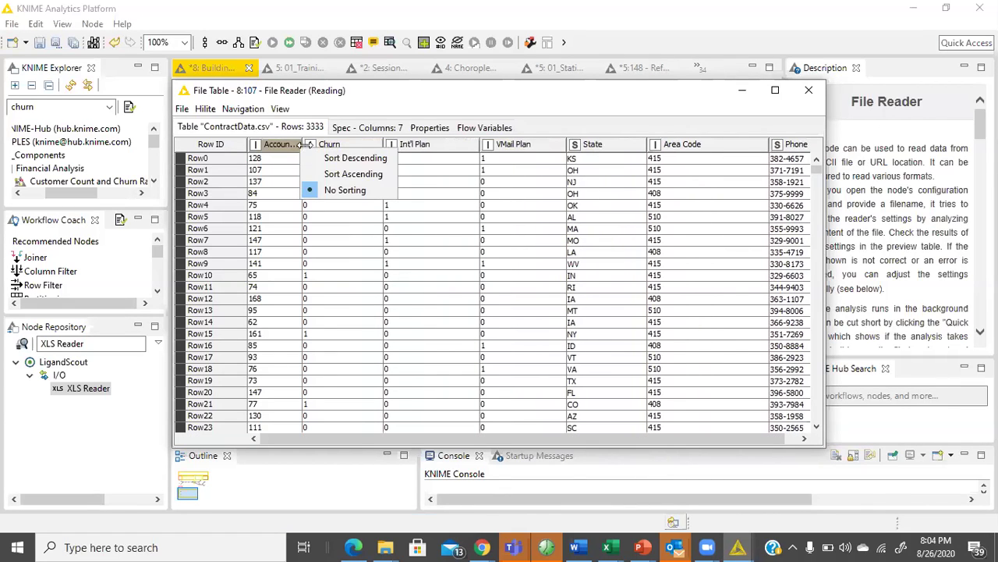
pyautogui.click(306, 148)
pyautogui.moveTo(307, 148); pyautogui.dragTo(378, 149)
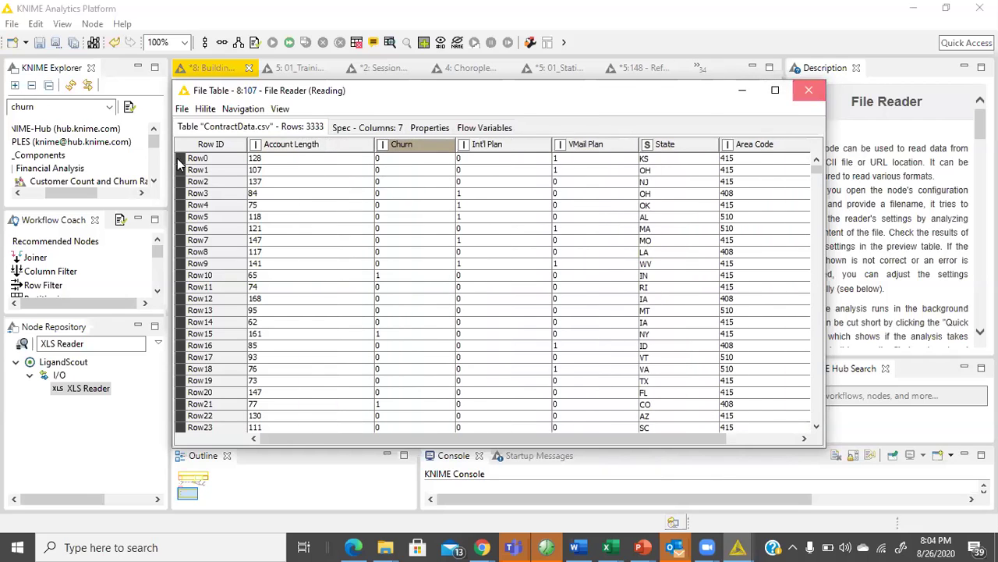
pyautogui.click(809, 89)
# Examine the Excel Reader's CallsData.xls output table across its area code, calls, charge and minutes columns.
pyautogui.click(278, 191)
pyautogui.rightClick(274, 187)
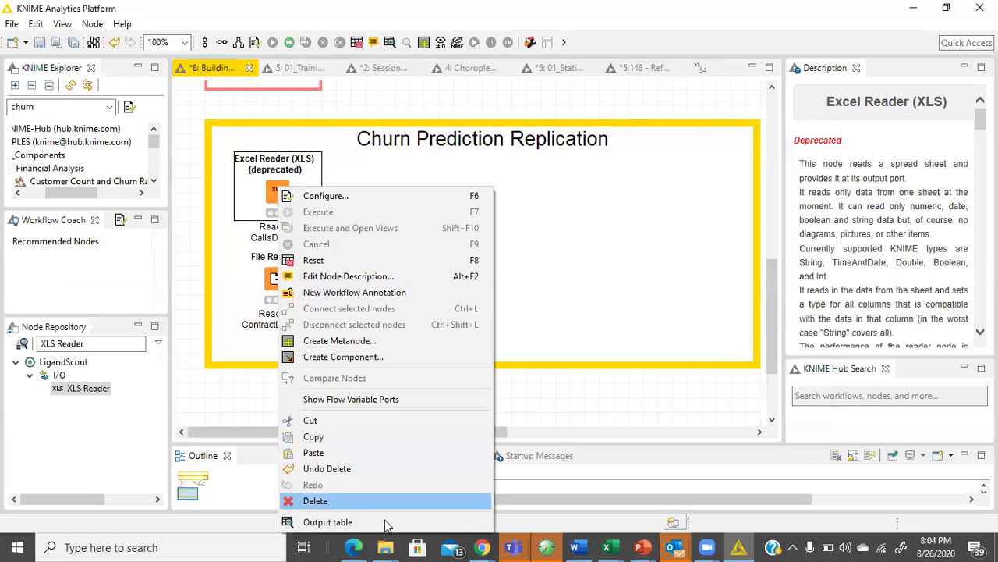
pyautogui.click(384, 522)
pyautogui.moveTo(536, 440); pyautogui.dragTo(741, 429)
pyautogui.moveTo(781, 159); pyautogui.dragTo(766, 433)
pyautogui.moveTo(720, 158); pyautogui.dragTo(306, 160)
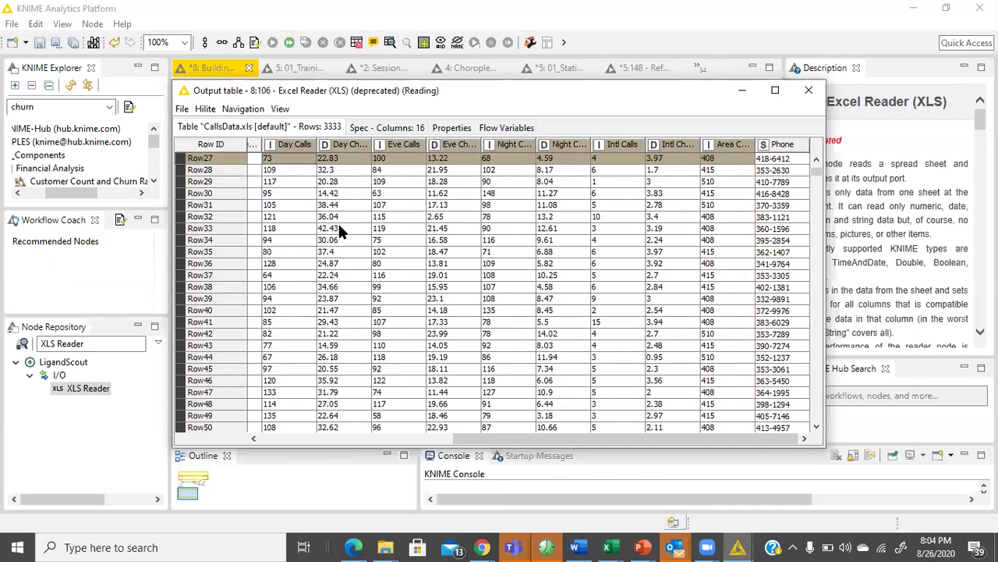
pyautogui.hscroll(-3, 338, 220)
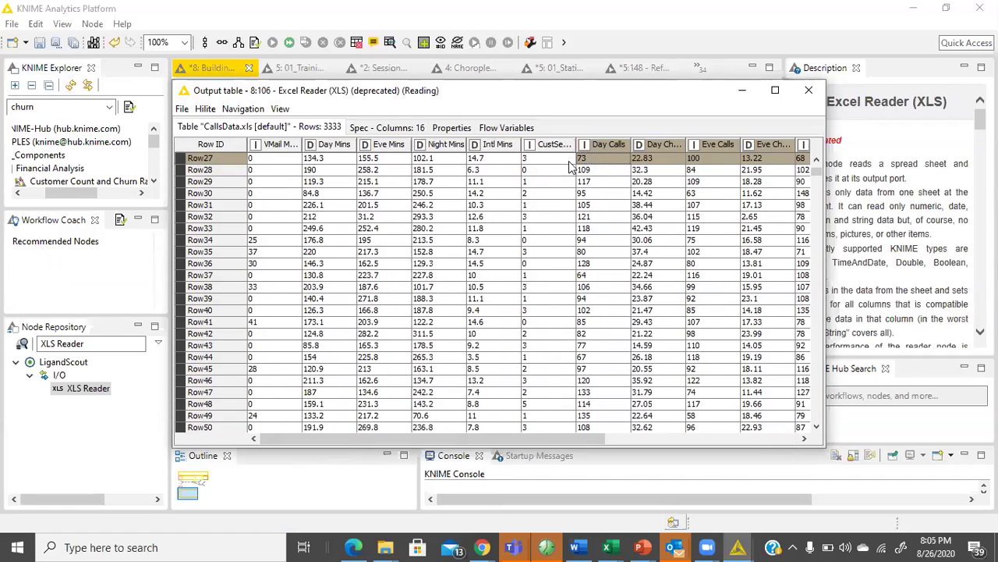
pyautogui.click(808, 89)
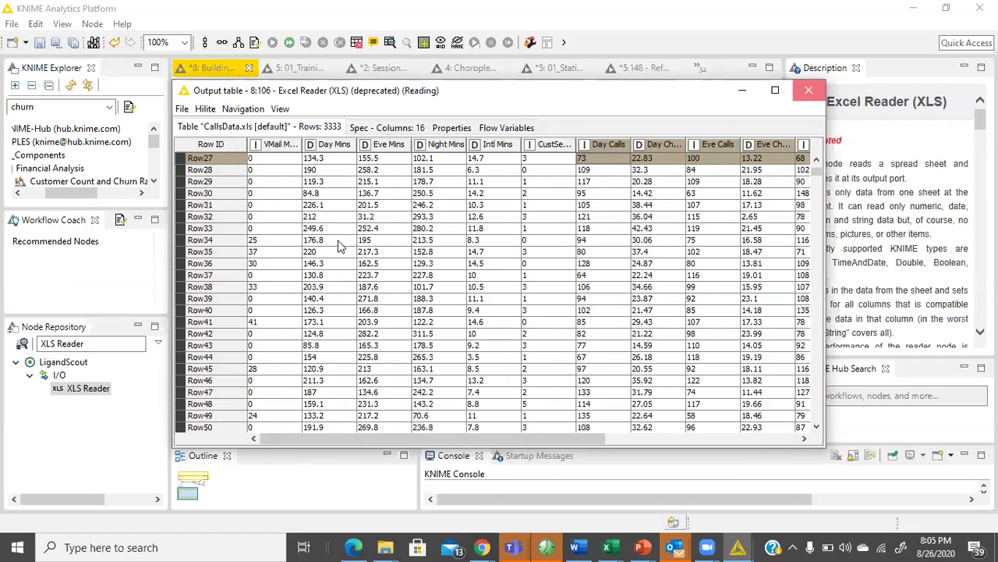
# Search the node repository for "Joiner".
pyautogui.click(63, 343)
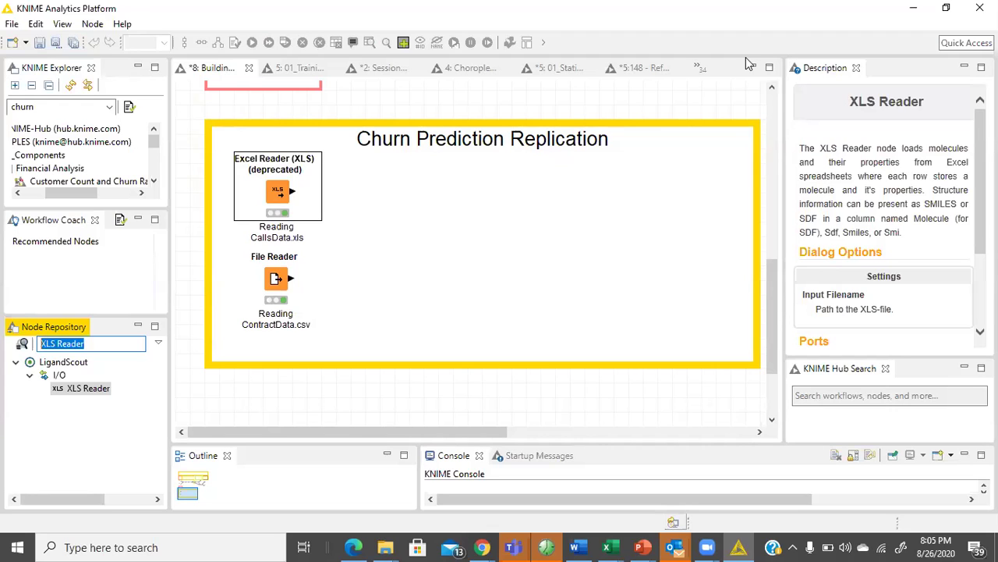
pyautogui.click(477, 256)
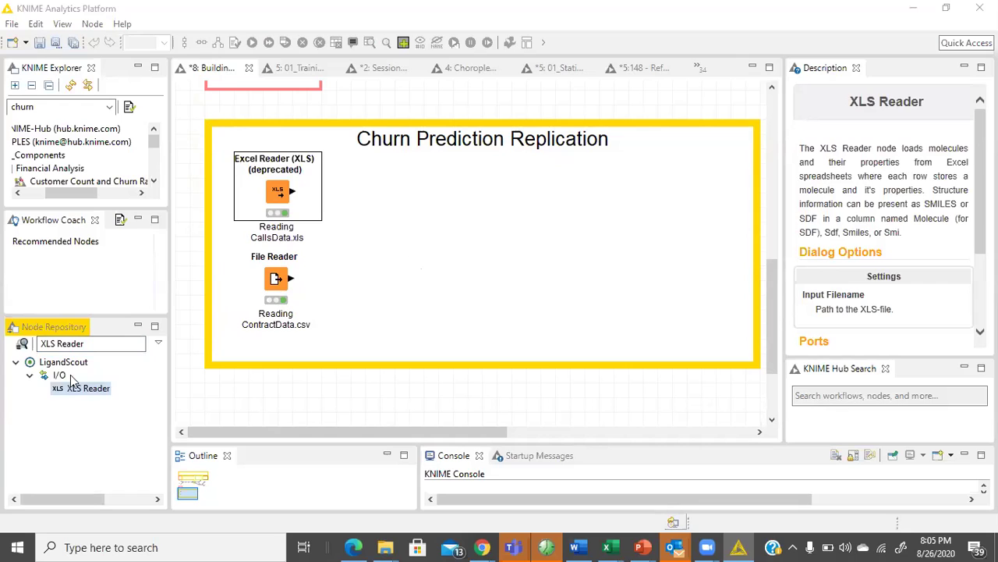
pyautogui.click(85, 345)
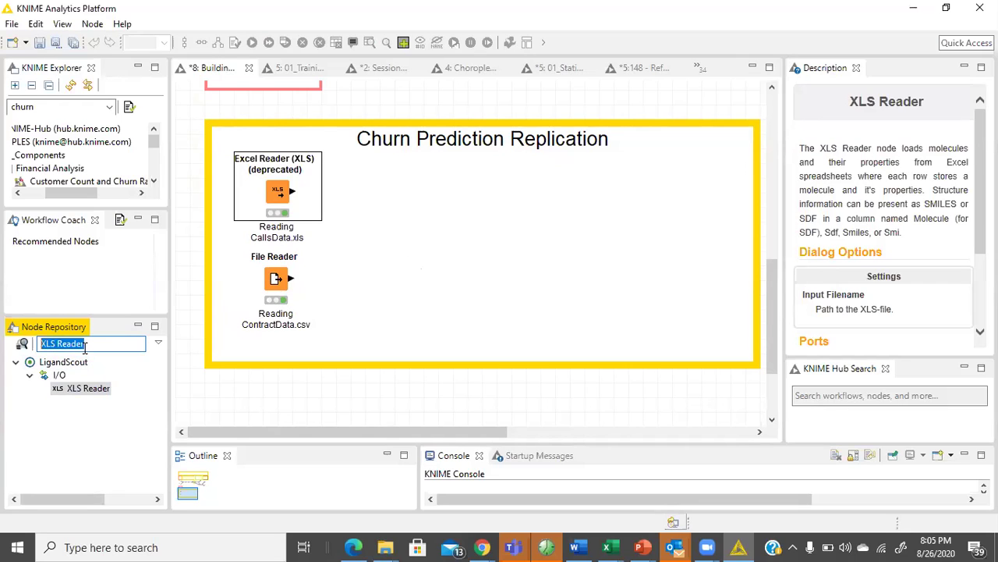
pyautogui.write('S')
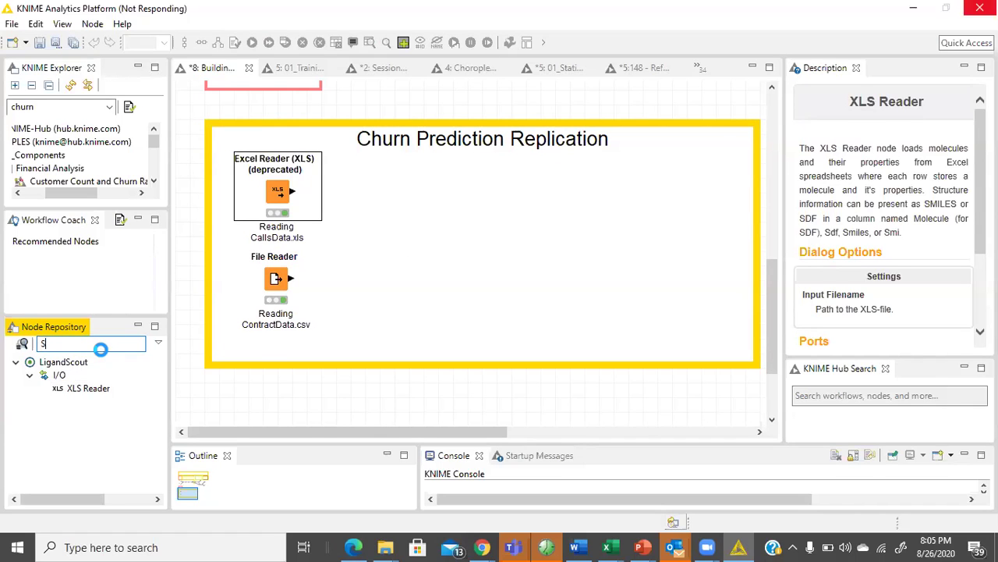
pyautogui.press('BackSpace')
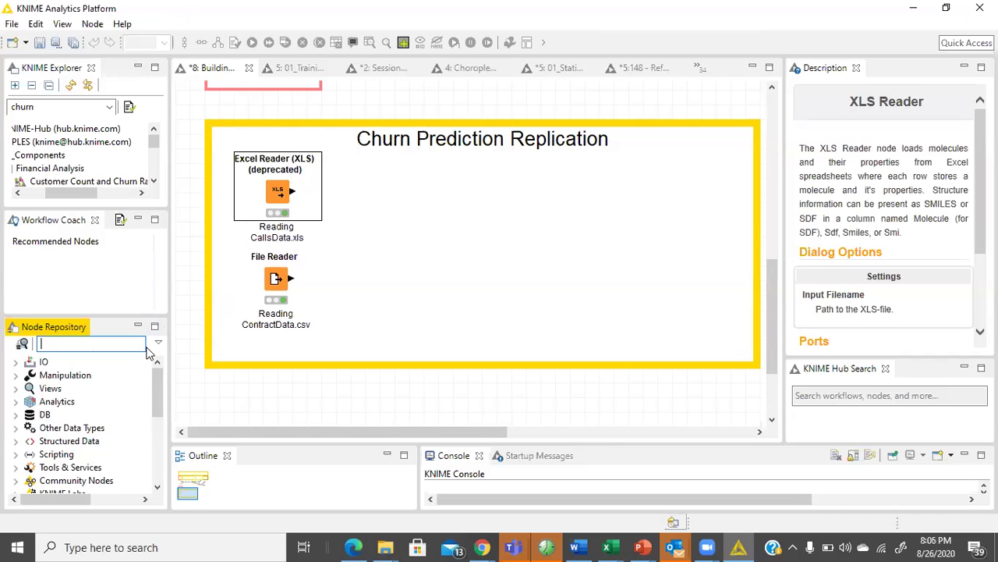
pyautogui.write('oiner')
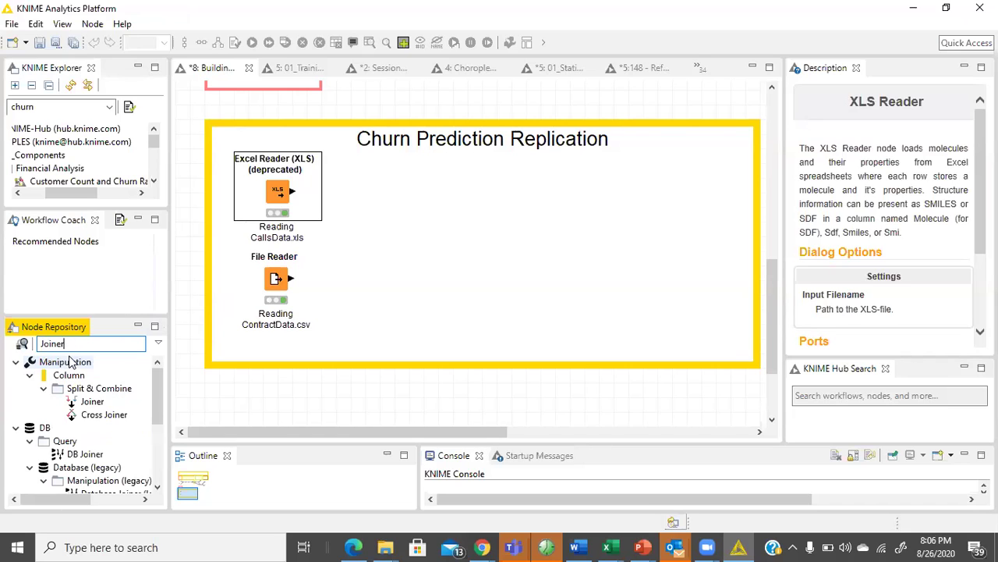
# Place a Joiner node beside the two readers and connect the Excel Reader to its upper input and the File Reader to its lower input.
pyautogui.moveTo(92, 401); pyautogui.dragTo(379, 234)
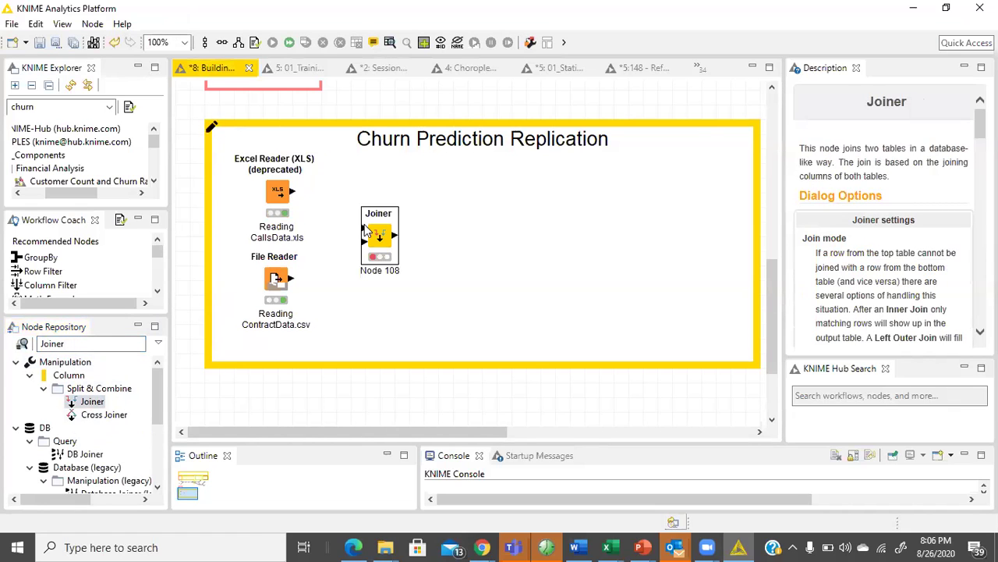
pyautogui.moveTo(375, 237); pyautogui.dragTo(360, 251)
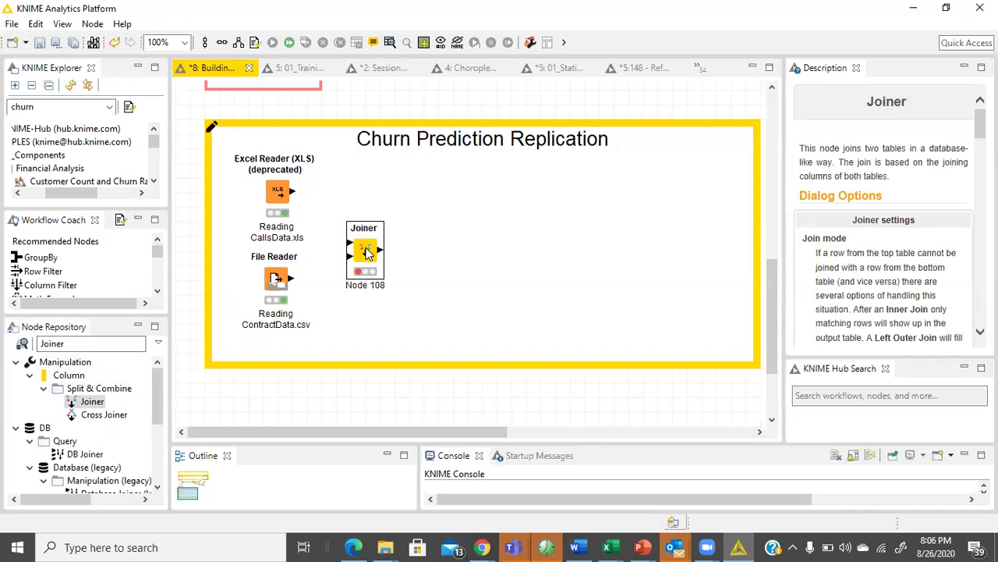
pyautogui.moveTo(294, 192); pyautogui.dragTo(351, 244)
pyautogui.moveTo(293, 282); pyautogui.dragTo(351, 258)
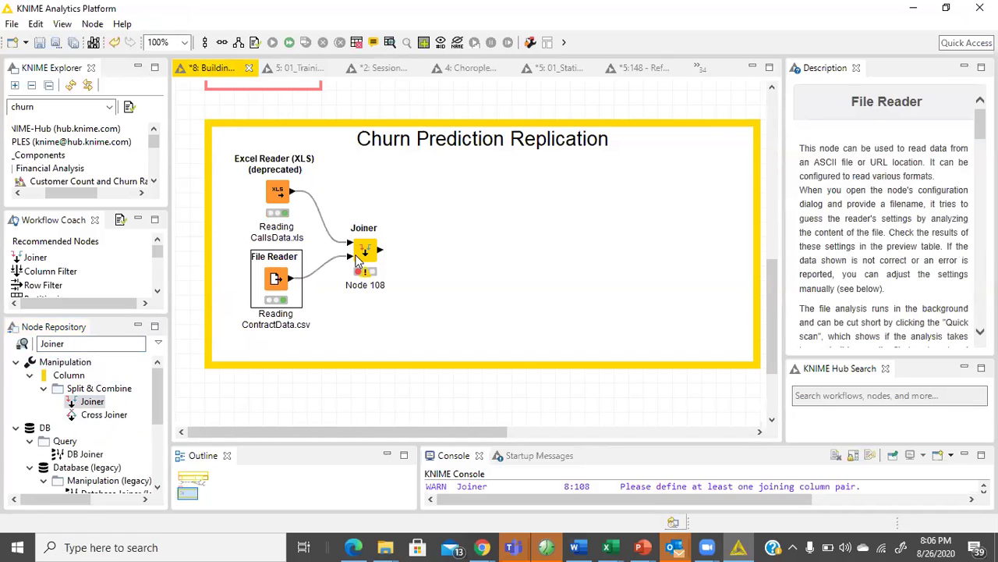
# Configure the Joiner node as an Inner Join matching the Phone column of the top input with Phone of the bottom input.
pyautogui.doubleClick(361, 255)
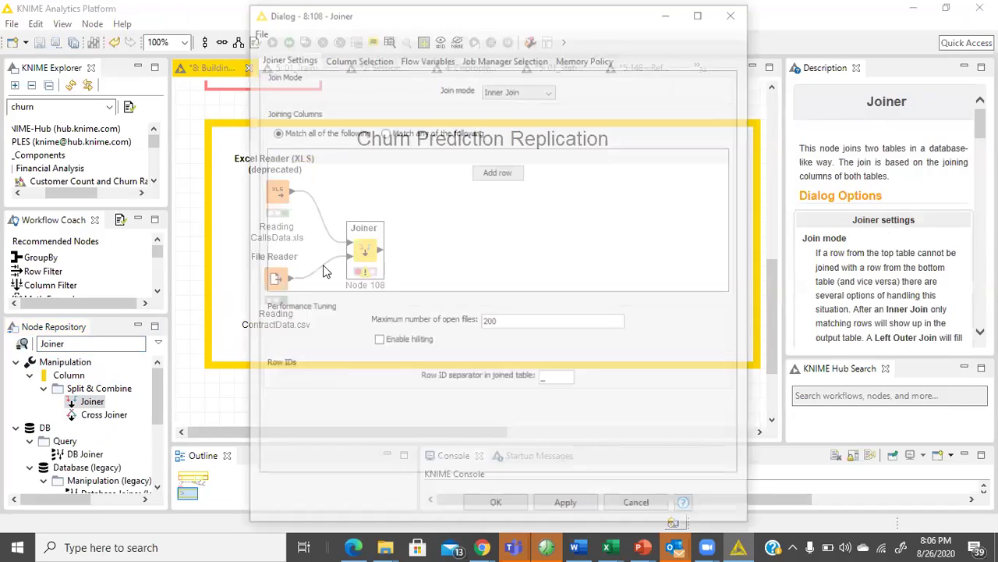
pyautogui.click(525, 92)
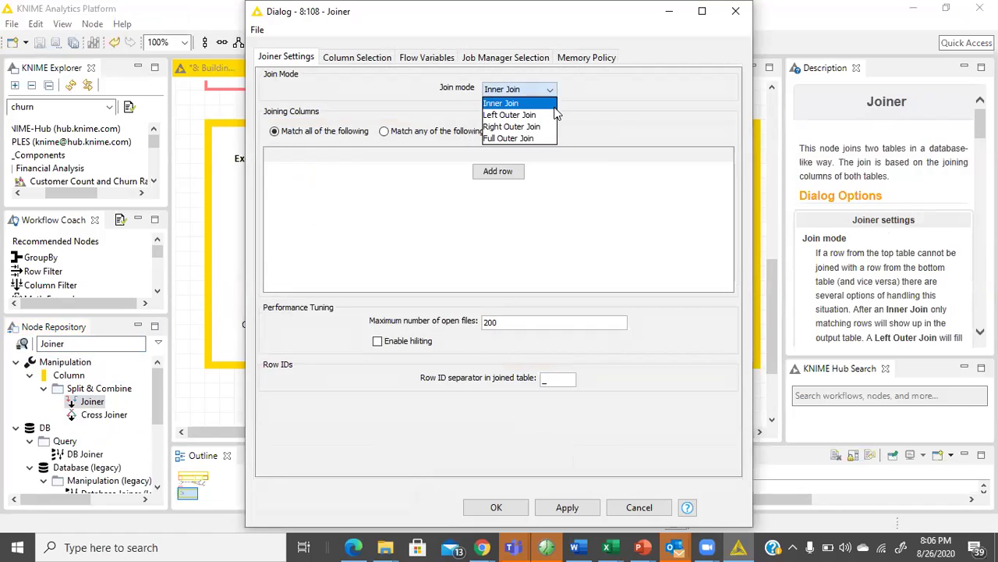
pyautogui.click(509, 104)
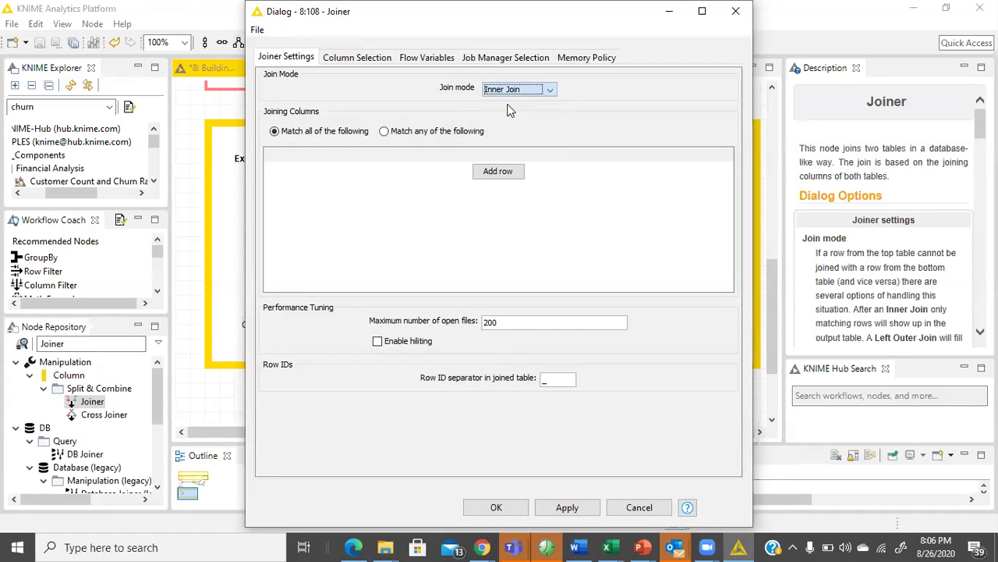
pyautogui.click(491, 173)
pyautogui.click(421, 173)
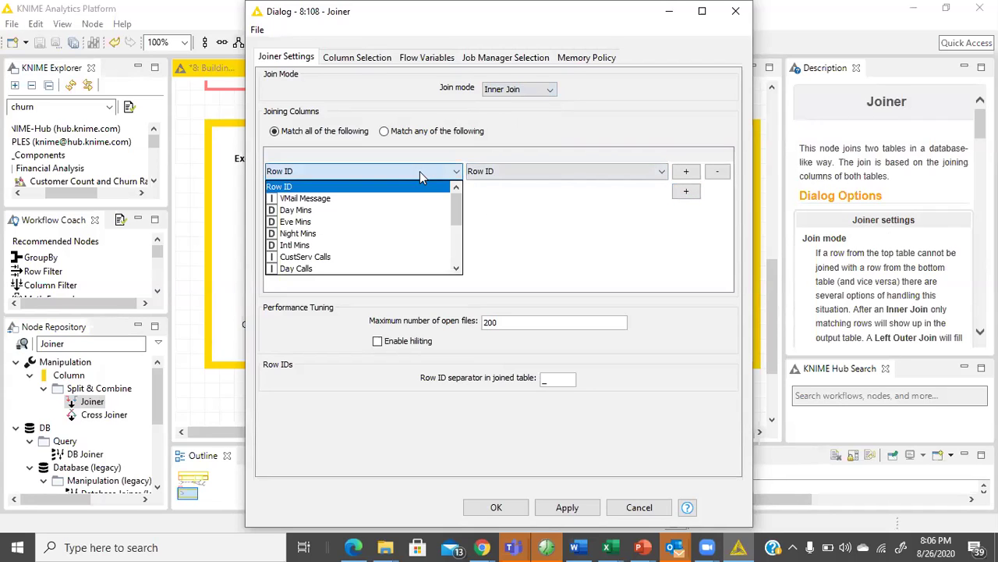
pyautogui.scroll(-5, 392, 258)
pyautogui.click(400, 269)
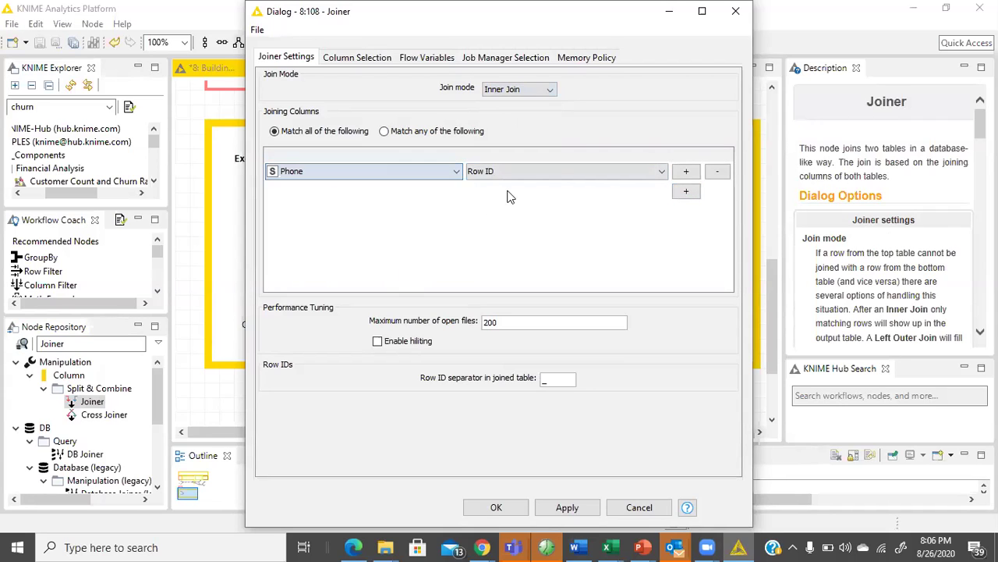
pyautogui.click(560, 170)
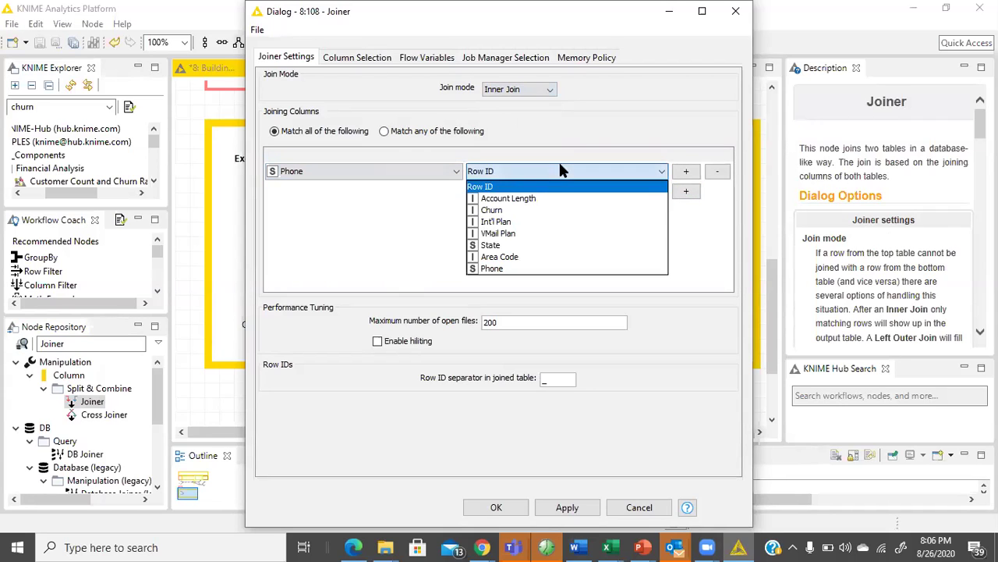
pyautogui.click(546, 268)
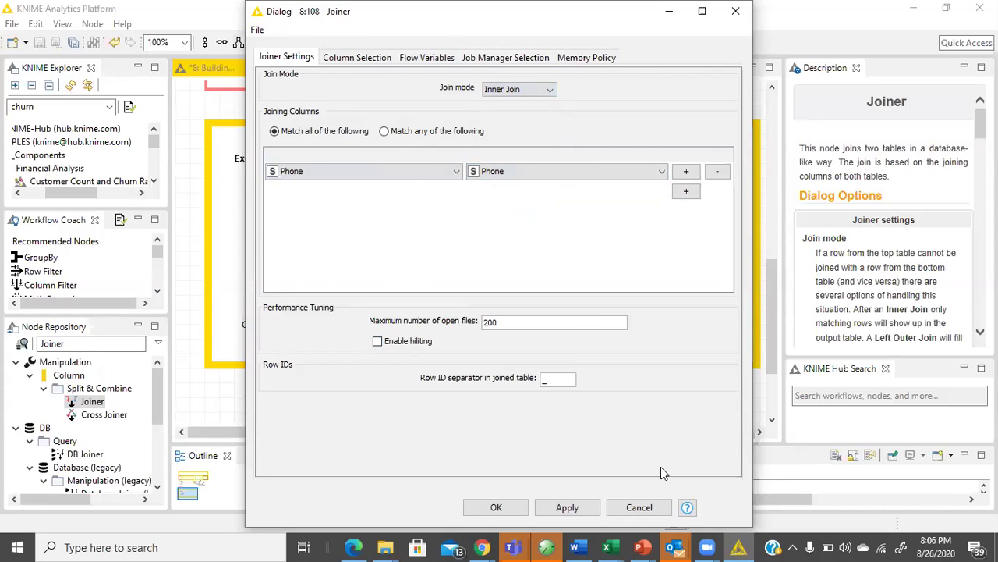
pyautogui.click(565, 505)
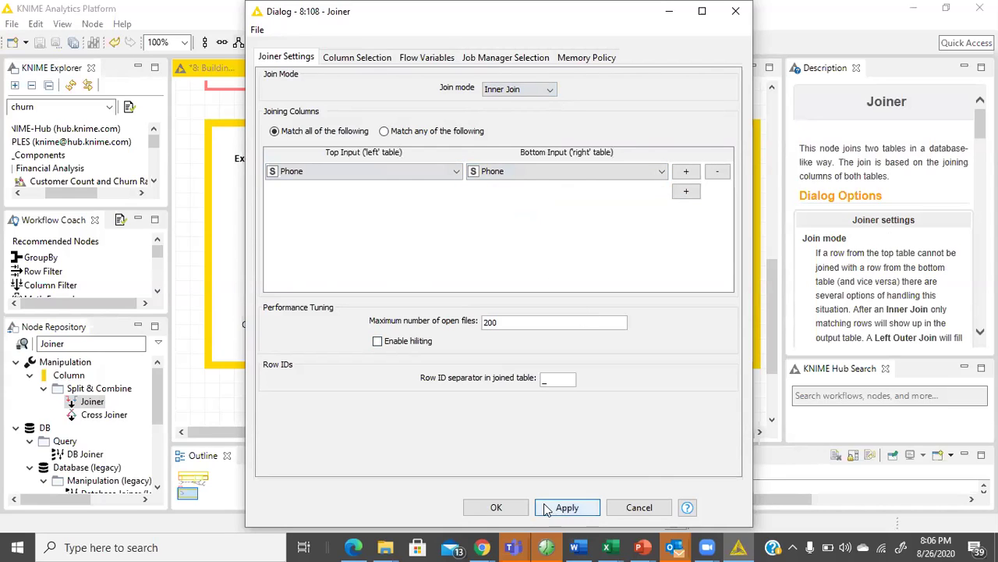
pyautogui.click(508, 507)
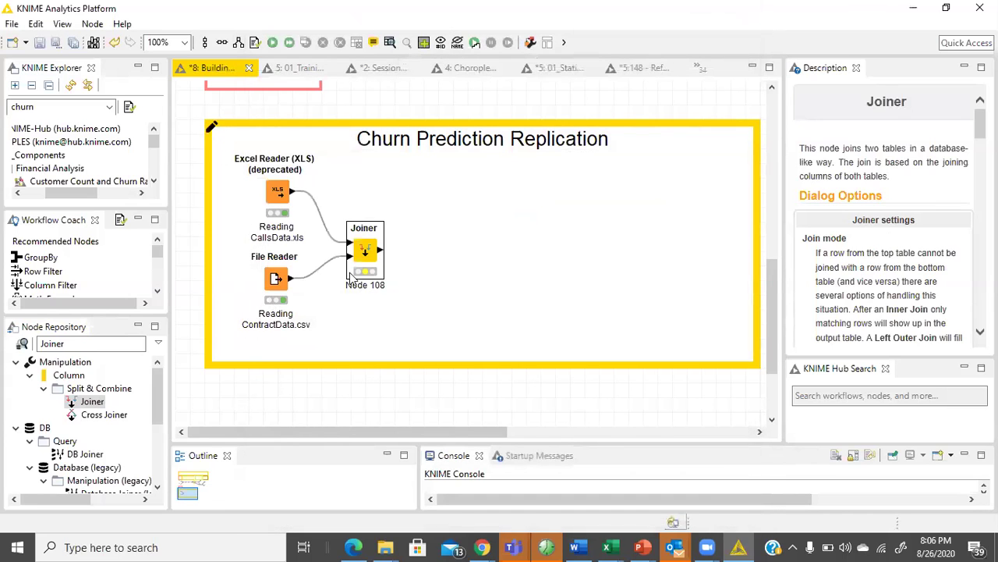
# Execute the Joiner node and inspect its joined table across the call and contract columns.
pyautogui.rightClick(362, 253)
pyautogui.click(406, 210)
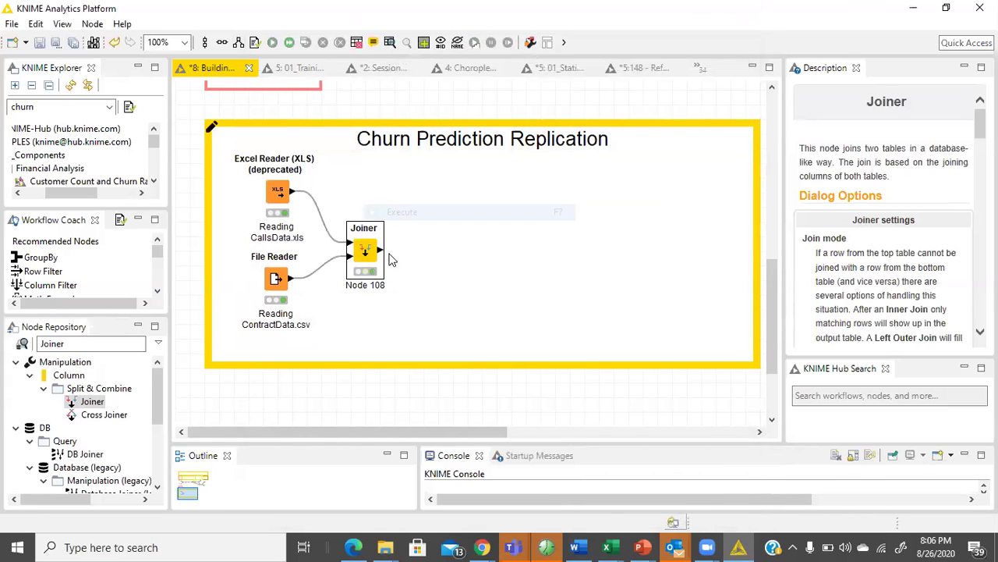
pyautogui.rightClick(362, 254)
pyautogui.click(463, 522)
pyautogui.moveTo(393, 438); pyautogui.dragTo(739, 446)
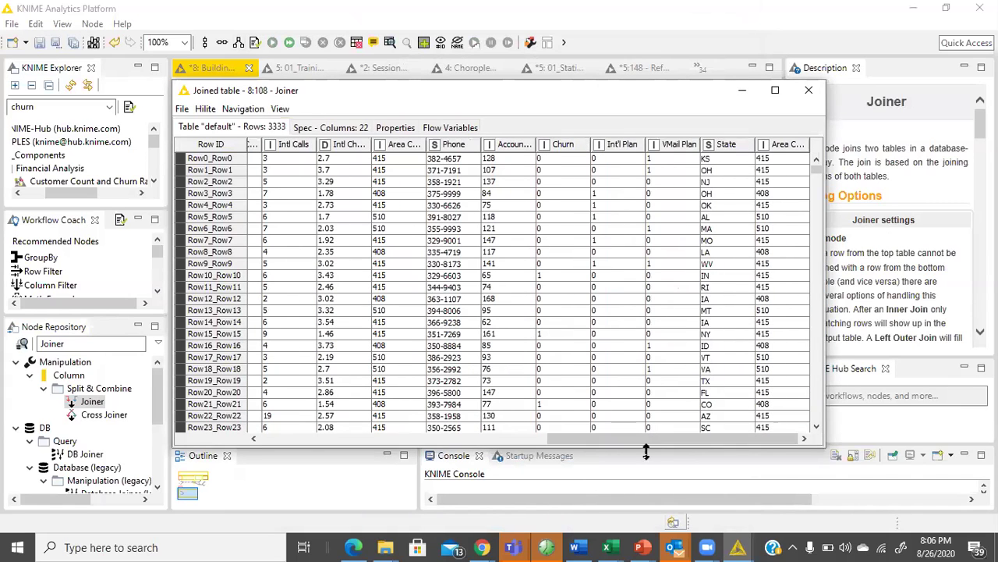
pyautogui.moveTo(695, 443); pyautogui.dragTo(672, 449)
pyautogui.click(809, 89)
# Review the Excel Reader's file settings and its CallsData.xls output table across to the Phone column.
pyautogui.click(275, 199)
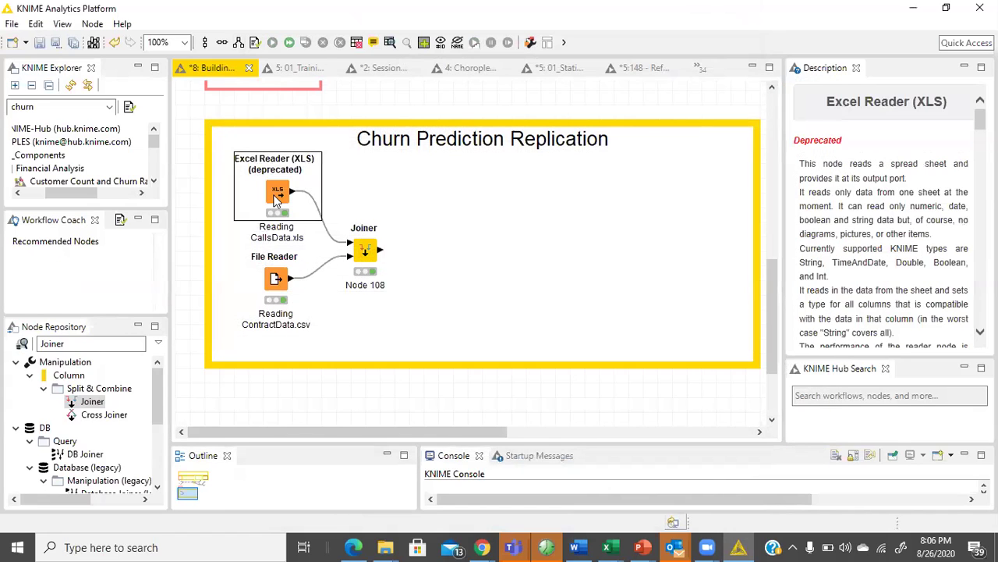
pyautogui.doubleClick(275, 199)
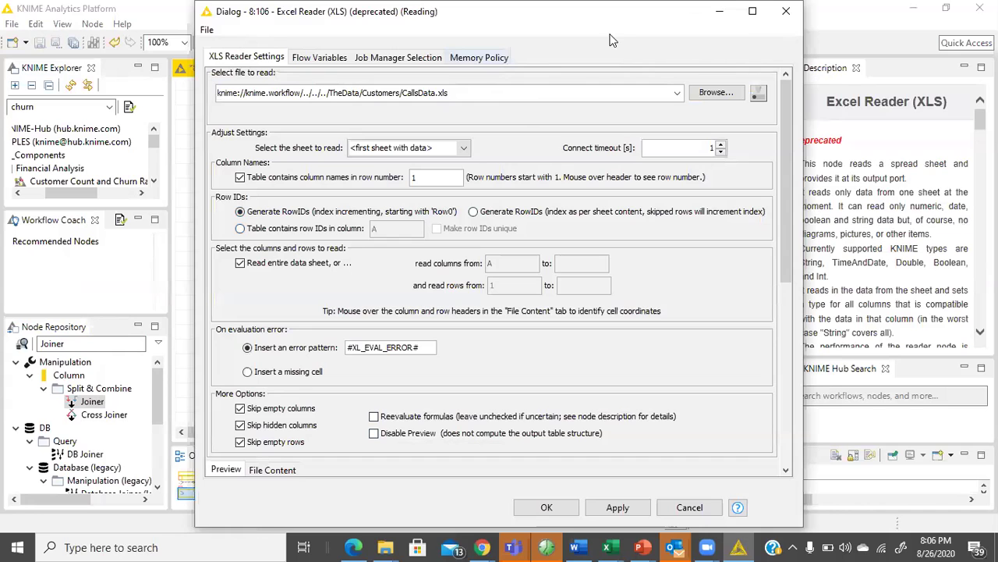
pyautogui.click(782, 12)
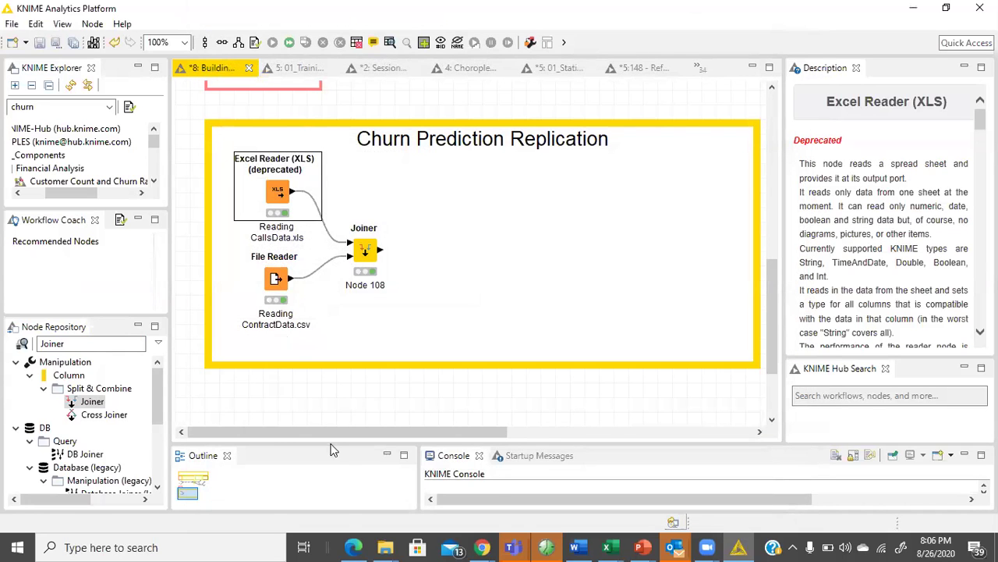
pyautogui.rightClick(276, 191)
pyautogui.click(377, 522)
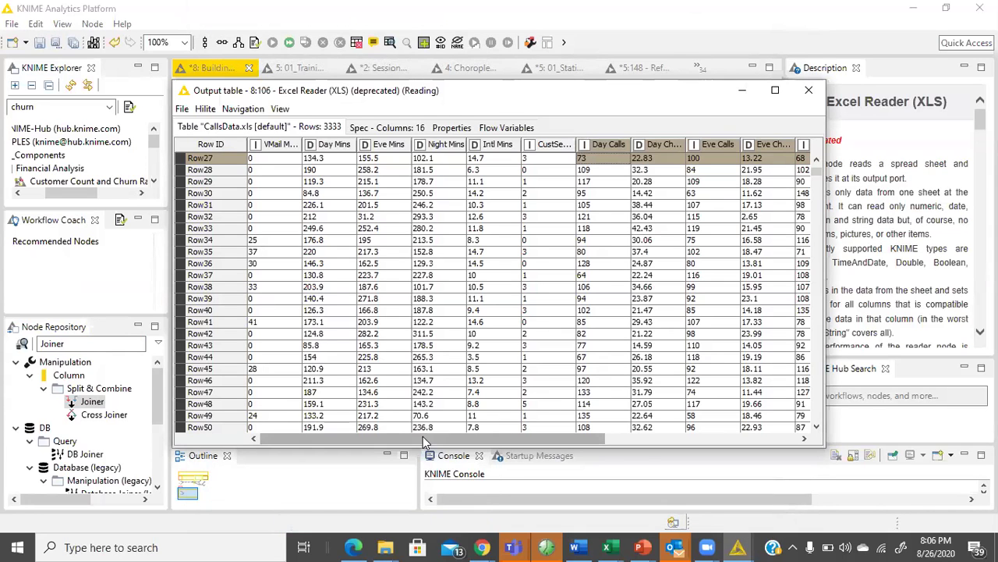
pyautogui.click(642, 442)
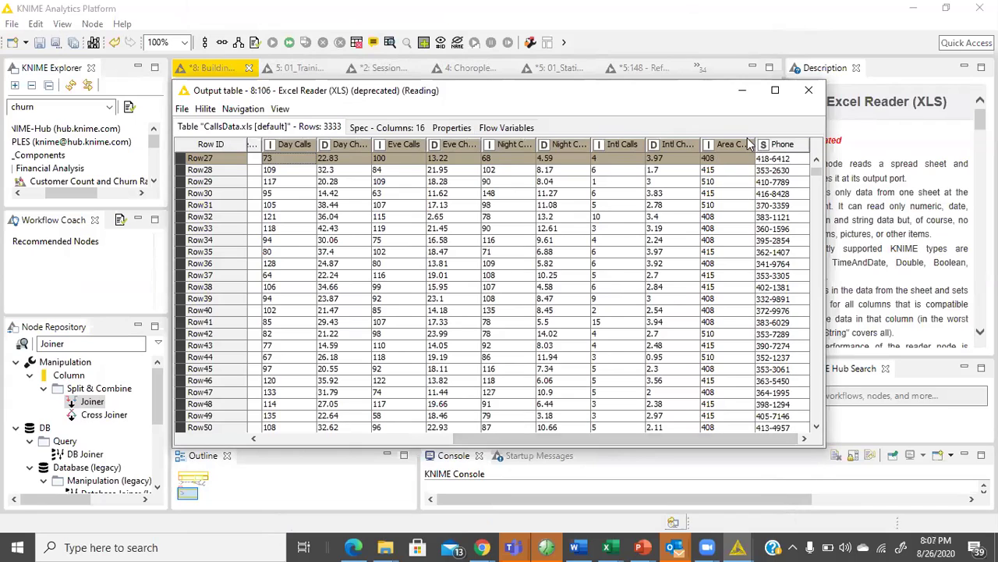
pyautogui.click(809, 90)
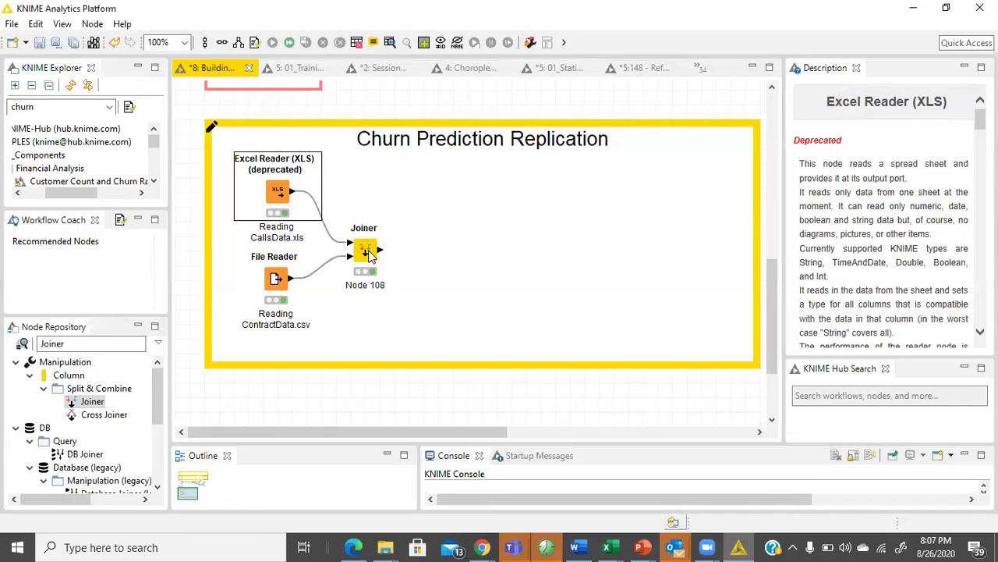
# Examine the contract columns from Account Length through Area Code that follow Phone in the Joiner's joined table.
pyautogui.click(371, 256)
pyautogui.rightClick(365, 250)
pyautogui.click(468, 525)
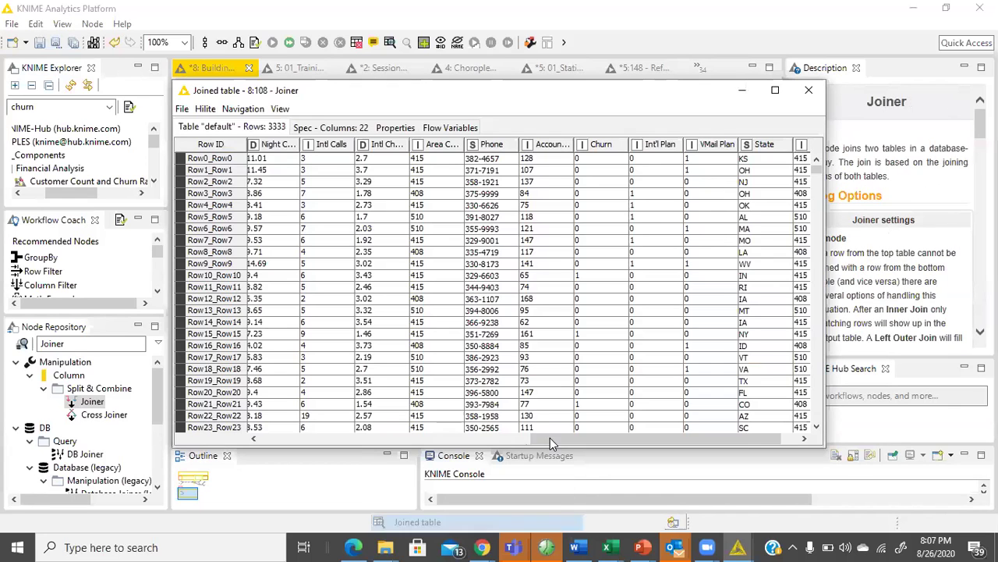
pyautogui.moveTo(558, 437); pyautogui.dragTo(544, 387)
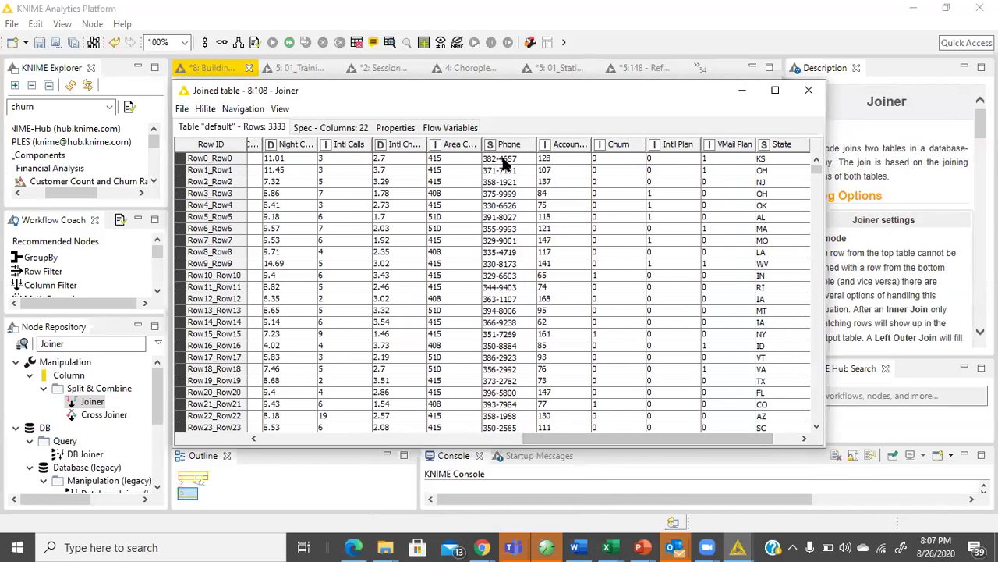
pyautogui.moveTo(572, 158); pyautogui.dragTo(850, 175)
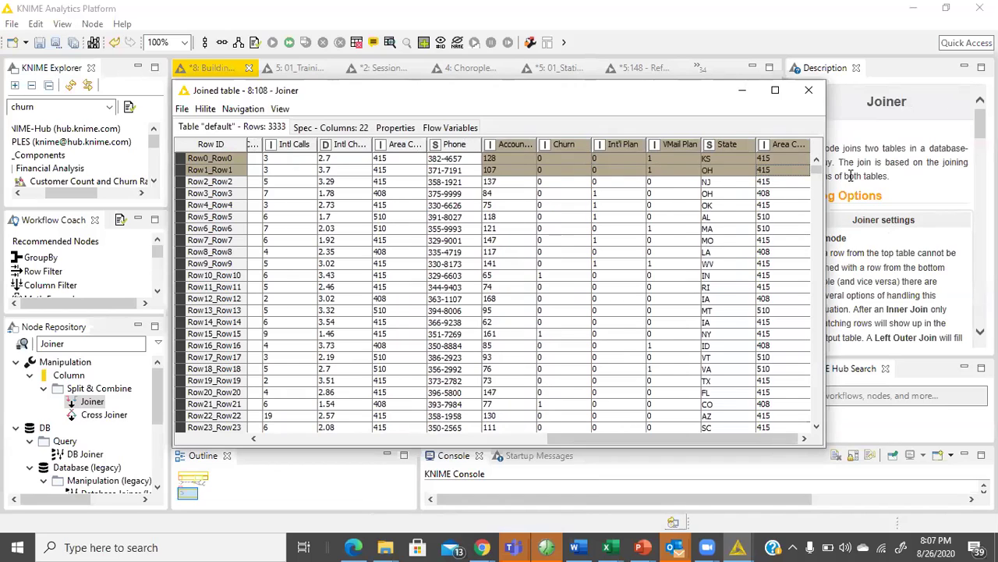
pyautogui.click(809, 89)
# Compare the original churn workflow with the Churn Prediction Replication area, checking which nodes follow the Joiner.
pyautogui.scroll(3, 522, 281)
pyautogui.scroll(2, 499, 309)
pyautogui.scroll(-5, 498, 310)
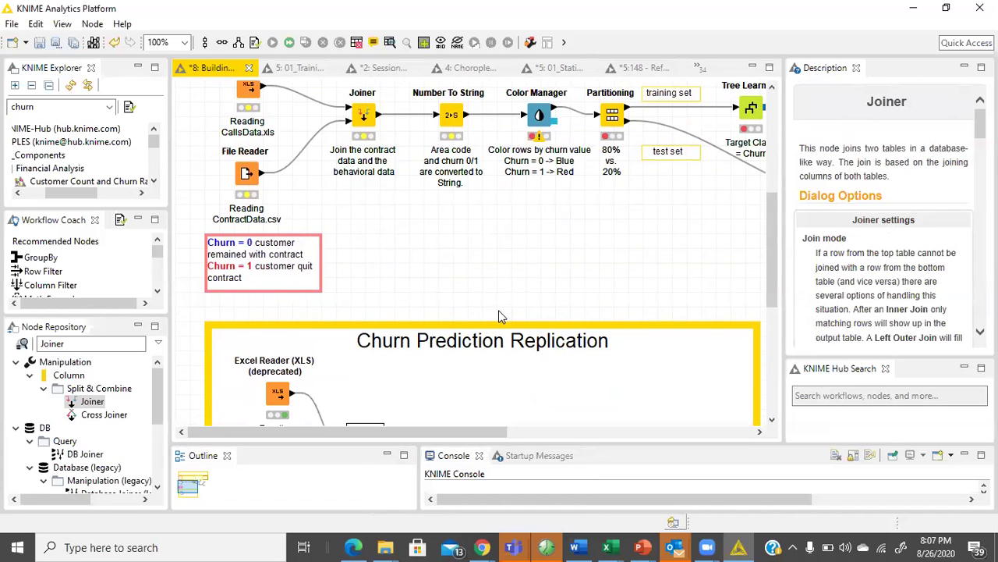
pyautogui.scroll(-2, 500, 322)
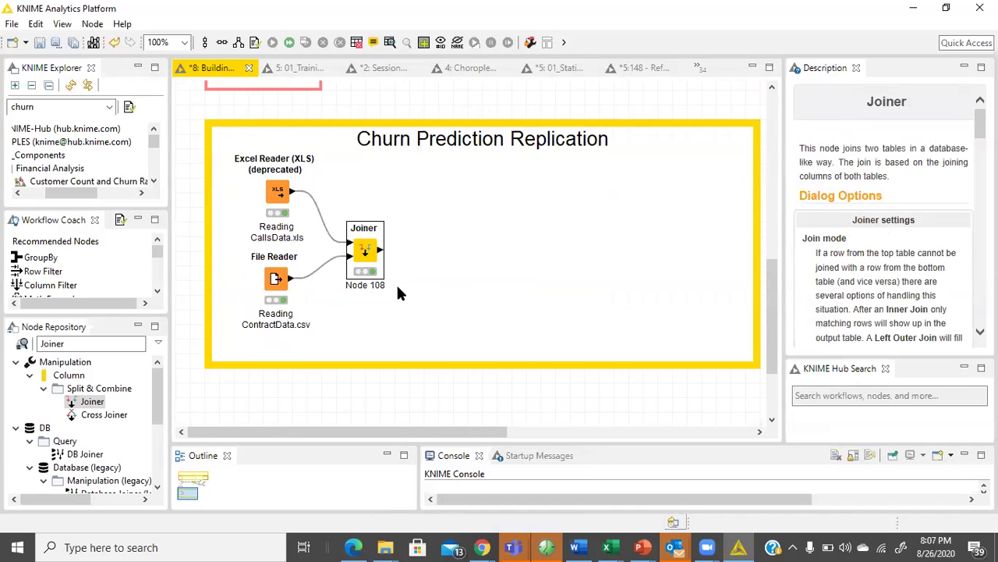
pyautogui.scroll(4, 436, 282)
pyautogui.scroll(3, 471, 283)
pyautogui.scroll(-7, 461, 310)
pyautogui.scroll(2, 458, 318)
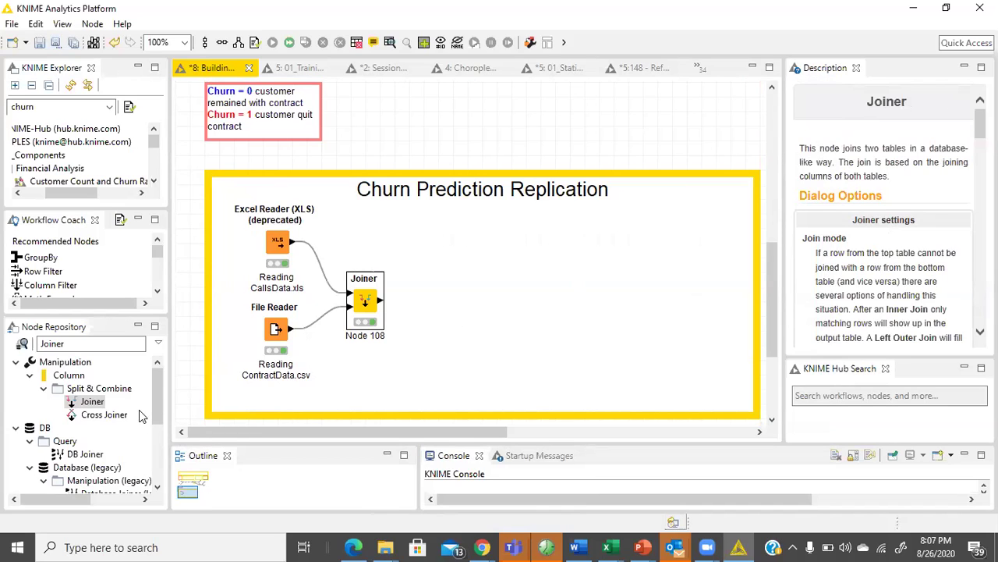
# Clear the node repository search and expand the Mining category under Analytics to list its algorithm folders.
pyautogui.moveTo(79, 341); pyautogui.dragTo(26, 344)
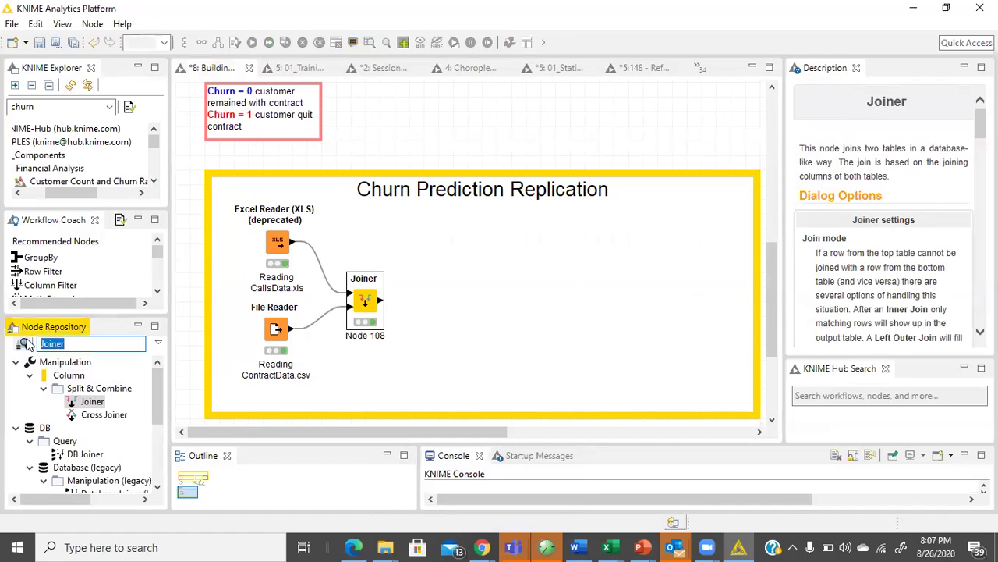
pyautogui.press('BackSpace')
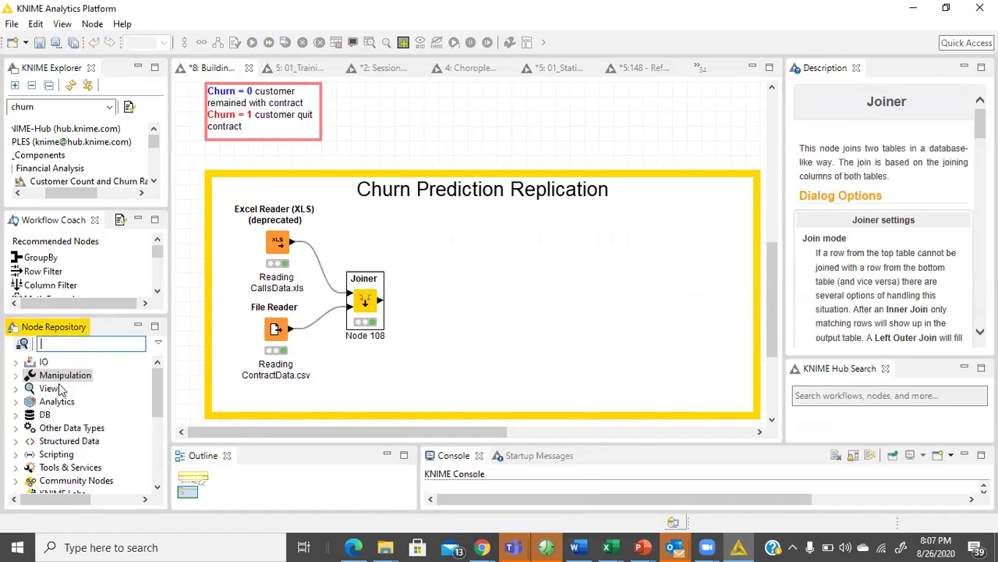
pyautogui.click(15, 403)
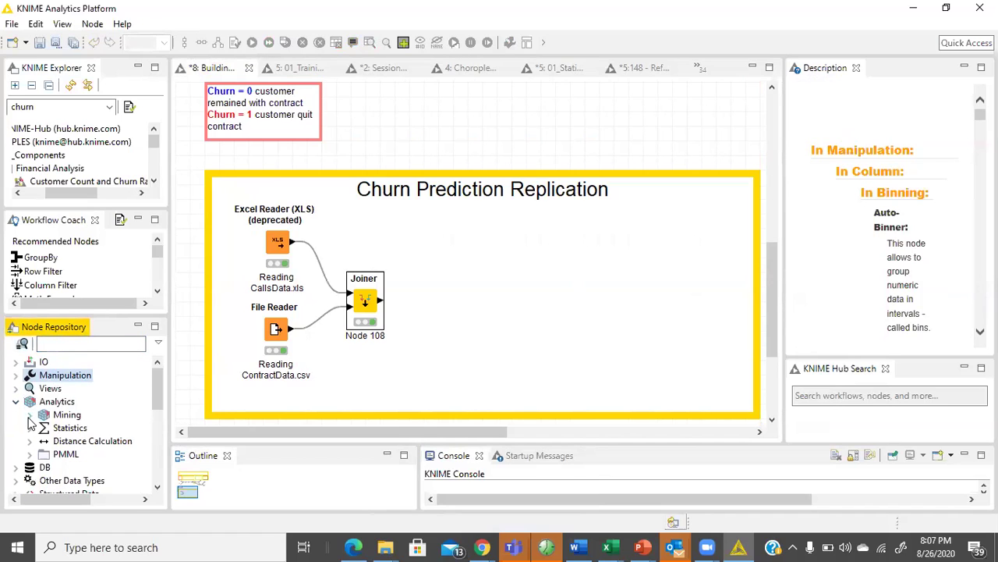
pyautogui.click(28, 414)
pyautogui.scroll(-1, 53, 433)
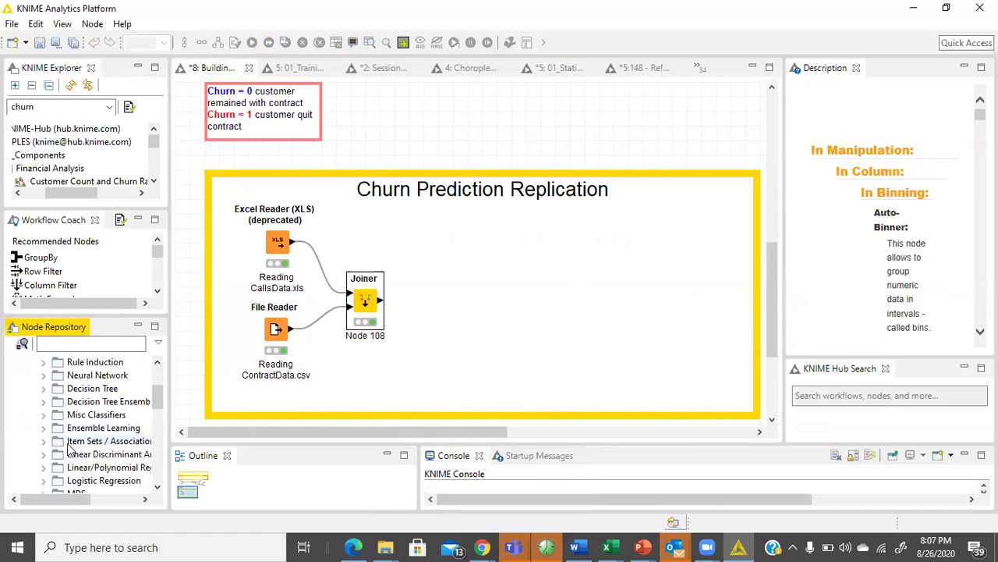
pyautogui.scroll(-1, 70, 422)
pyautogui.scroll(1, 71, 421)
# Recheck the Joiner node's join settings and its joined table, leaving the configuration as it is.
pyautogui.doubleClick(366, 302)
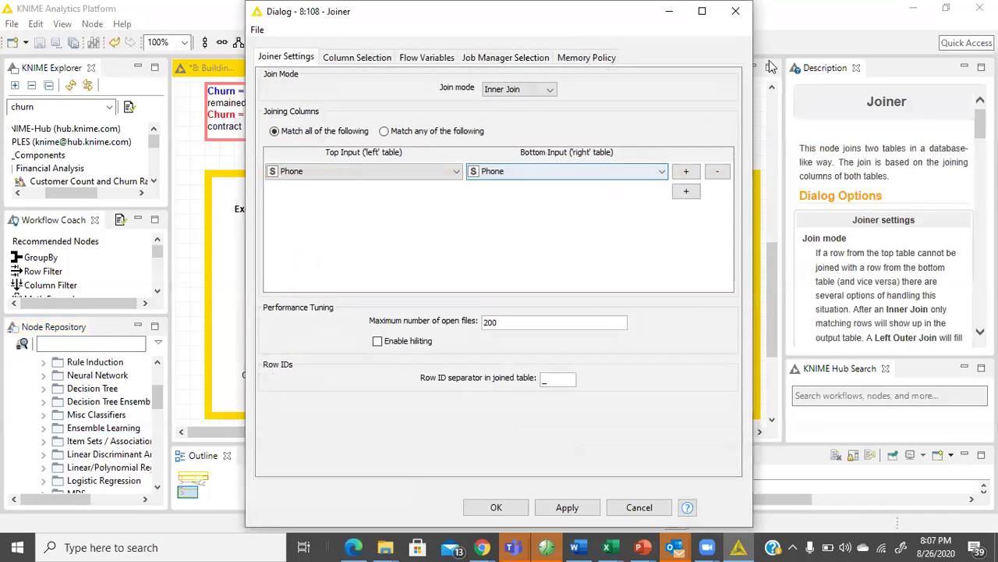
pyautogui.click(742, 12)
pyautogui.rightClick(367, 302)
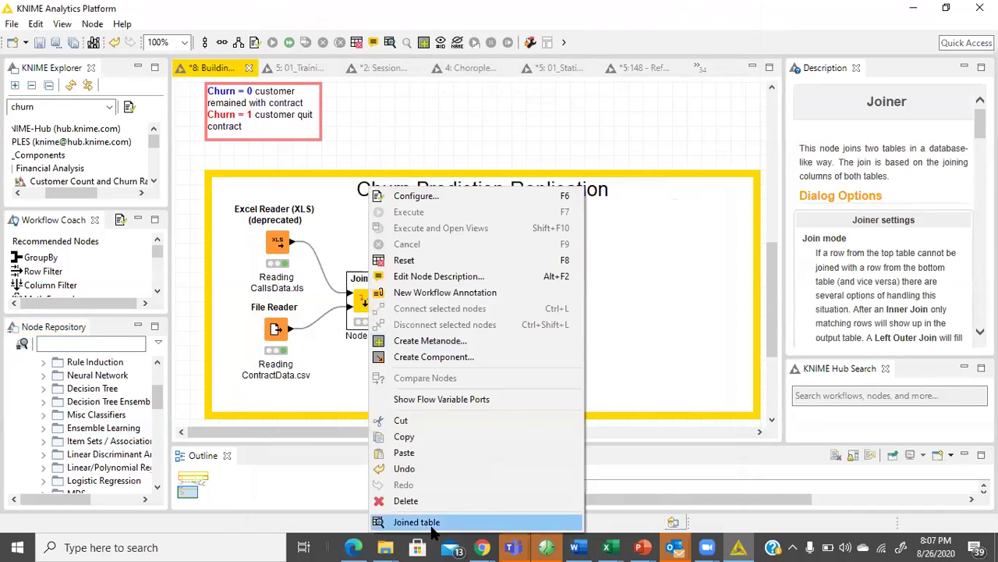
pyautogui.click(425, 521)
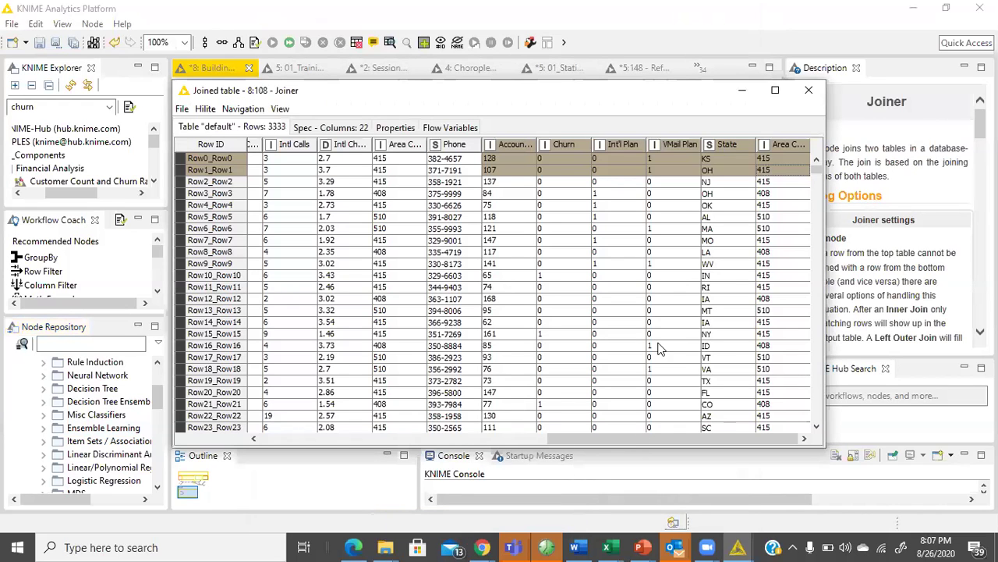
pyautogui.click(808, 90)
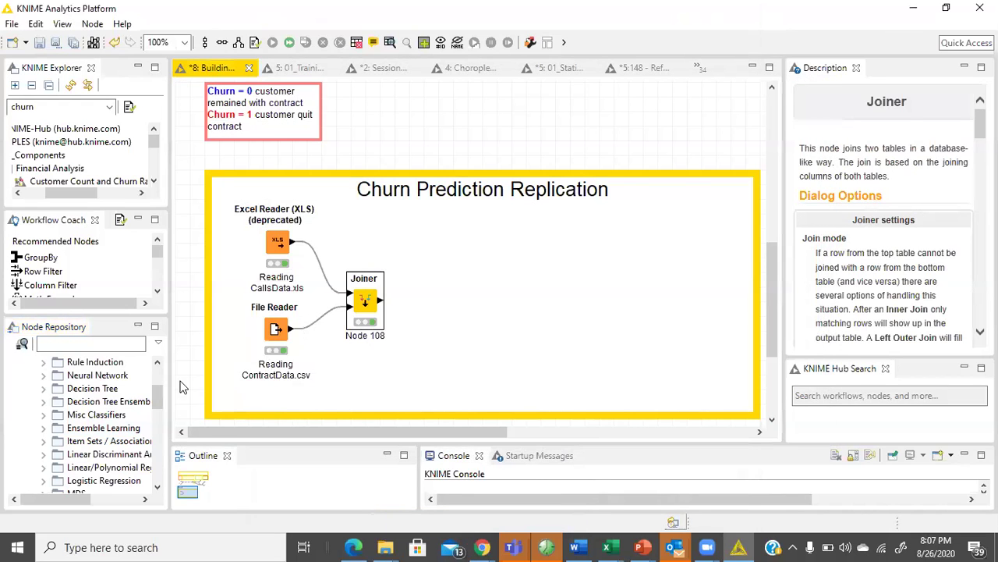
# Expand the Decision Tree folder under Mining in the node repository and bring its full node names into view.
pyautogui.scroll(2, 47, 425)
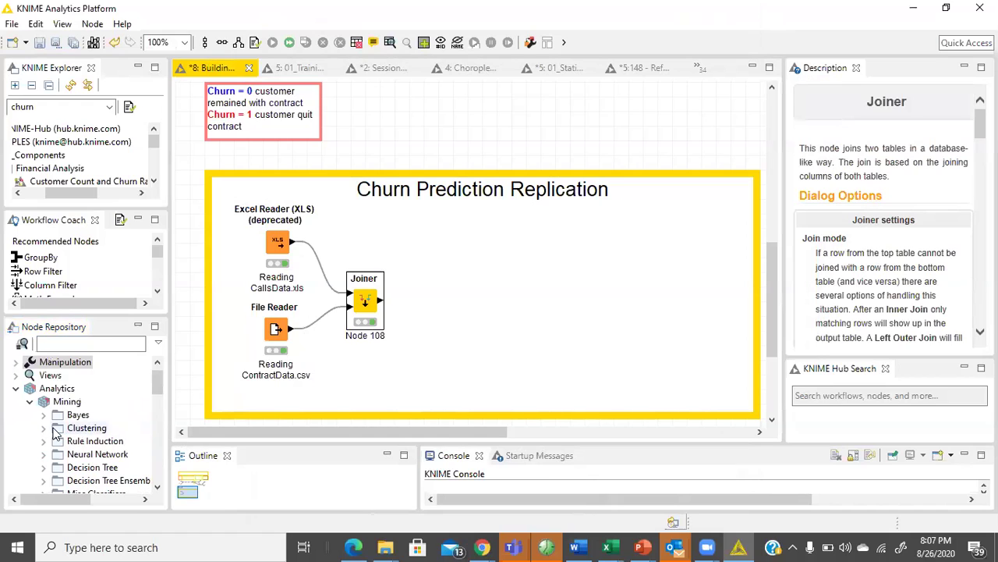
pyautogui.scroll(-2, 50, 421)
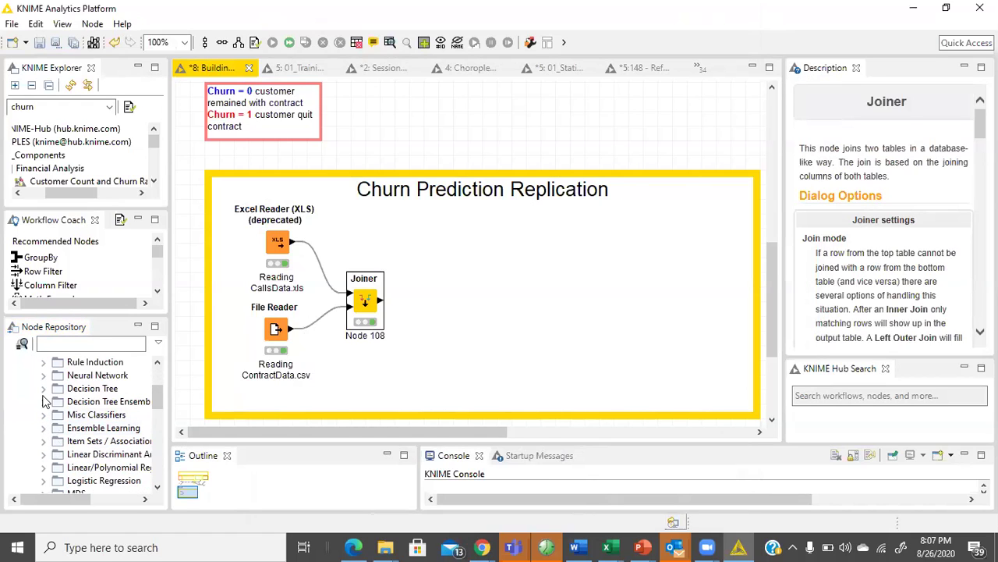
pyautogui.click(45, 398)
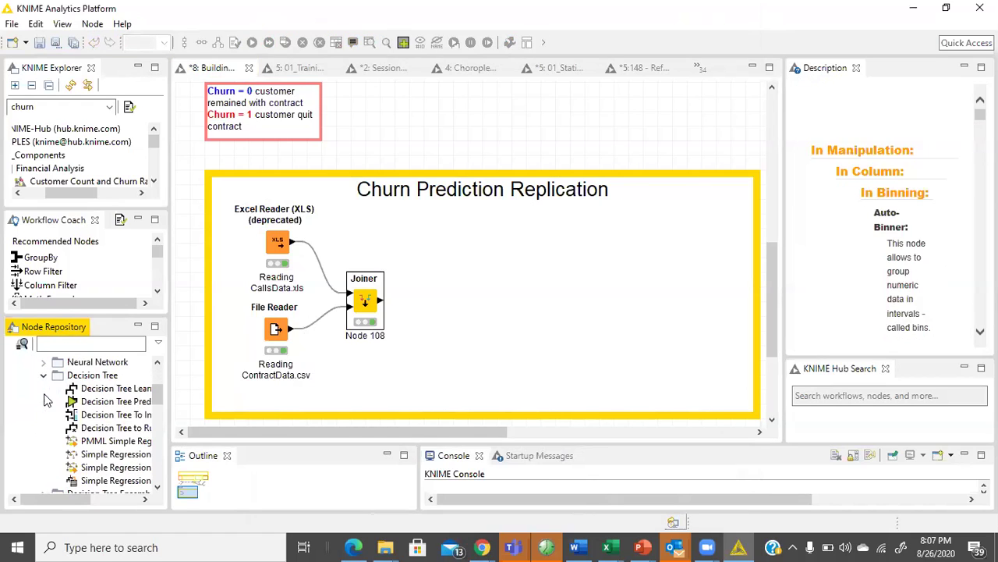
pyautogui.moveTo(72, 500); pyautogui.dragTo(81, 498)
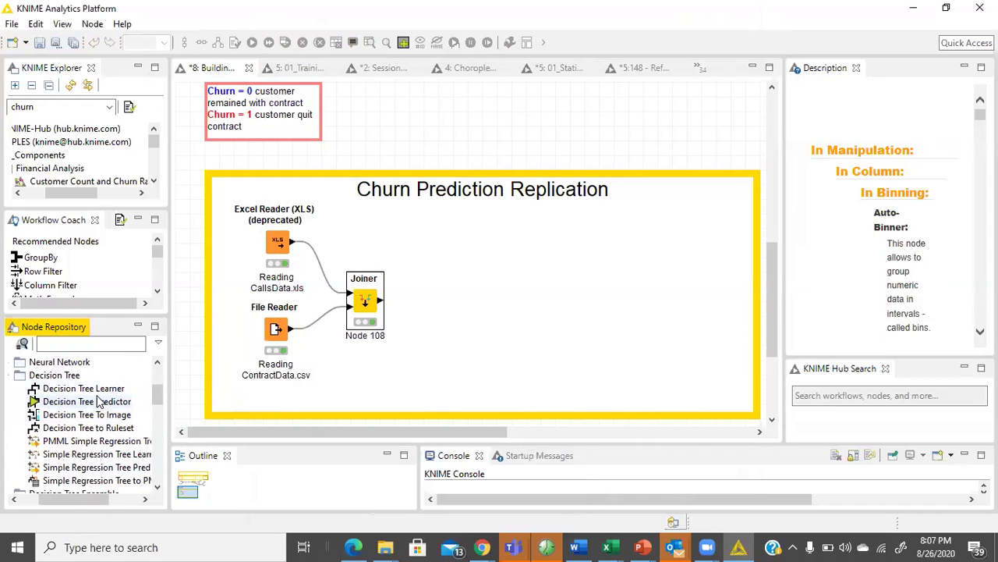
# Collapse the Decision Tree folder and look through the Logistic Regression nodes under Mining, collapsing that folder again.
pyautogui.scroll(-1, 107, 441)
pyautogui.scroll(1, 107, 440)
pyautogui.click(16, 378)
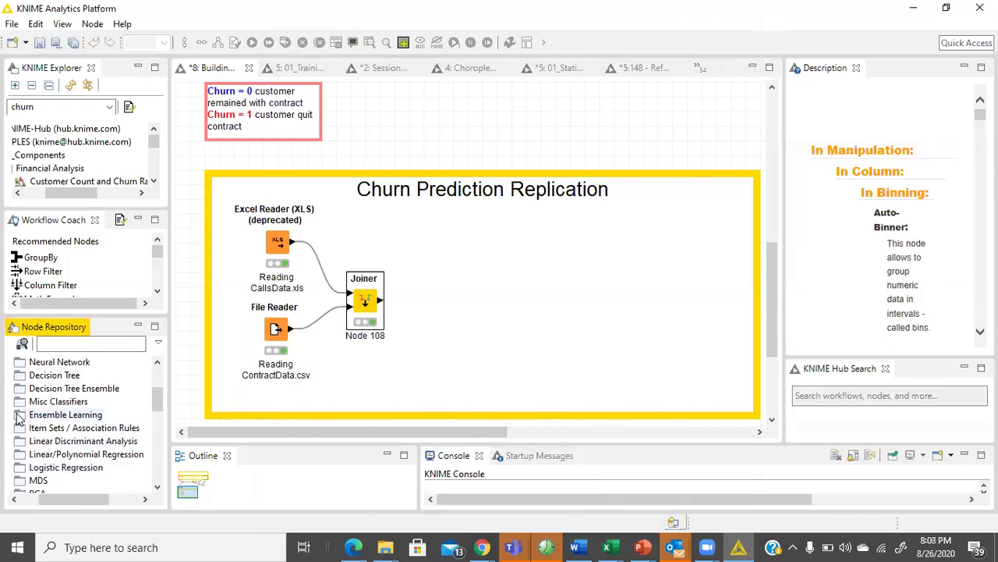
pyautogui.moveTo(68, 500); pyautogui.dragTo(54, 500)
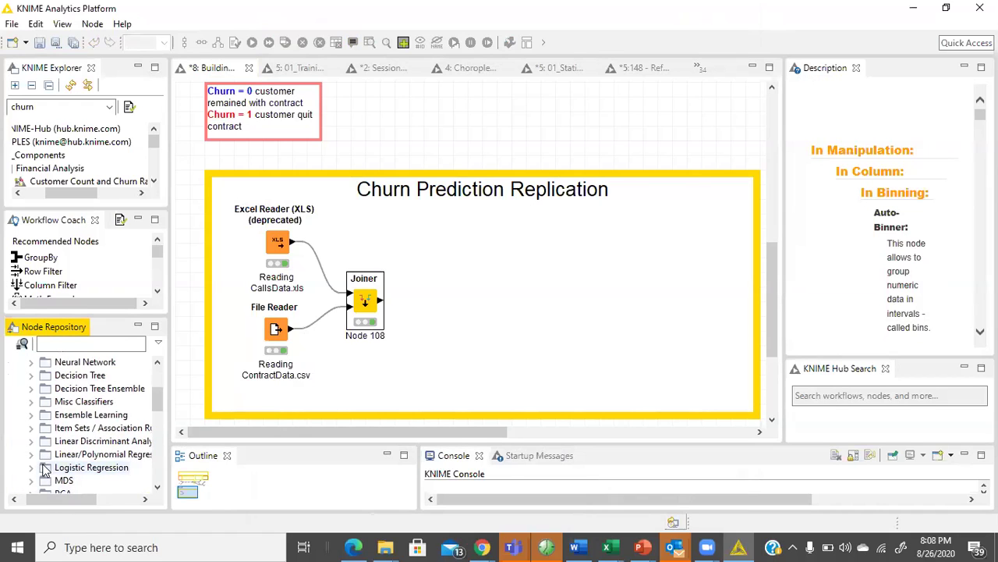
pyautogui.click(32, 466)
pyautogui.scroll(-1, 39, 464)
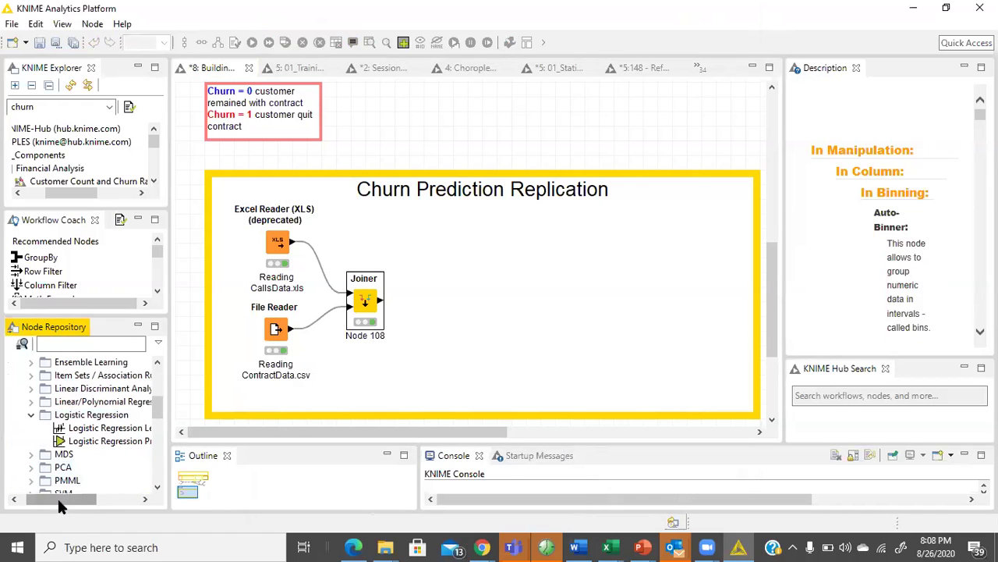
pyautogui.moveTo(75, 497)
pyautogui.mouseDown()
pyautogui.moveTo(99, 498)
pyautogui.moveTo(75, 503)
pyautogui.mouseUp()
pyautogui.click(45, 414)
pyautogui.scroll(1, 67, 461)
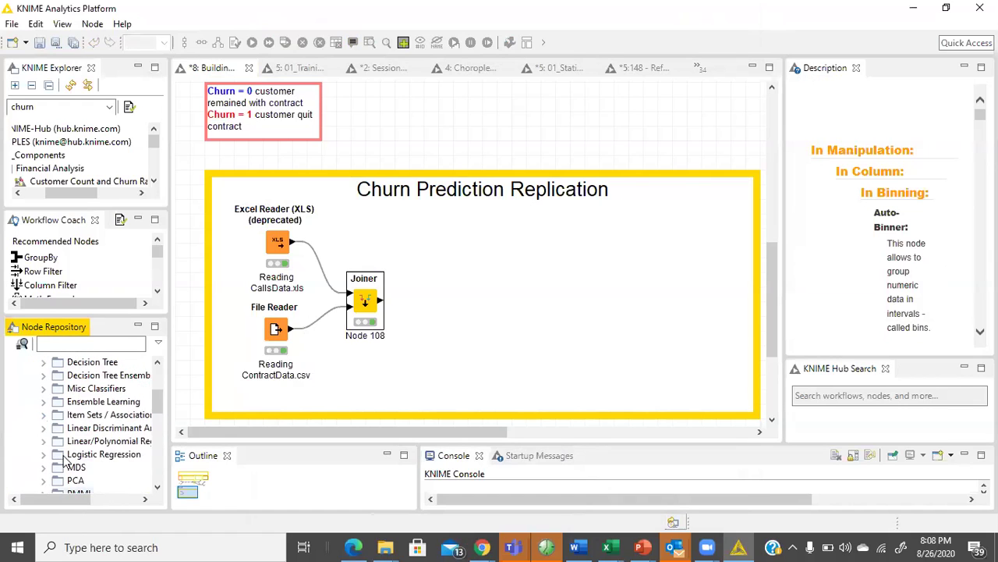
pyautogui.scroll(1, 67, 461)
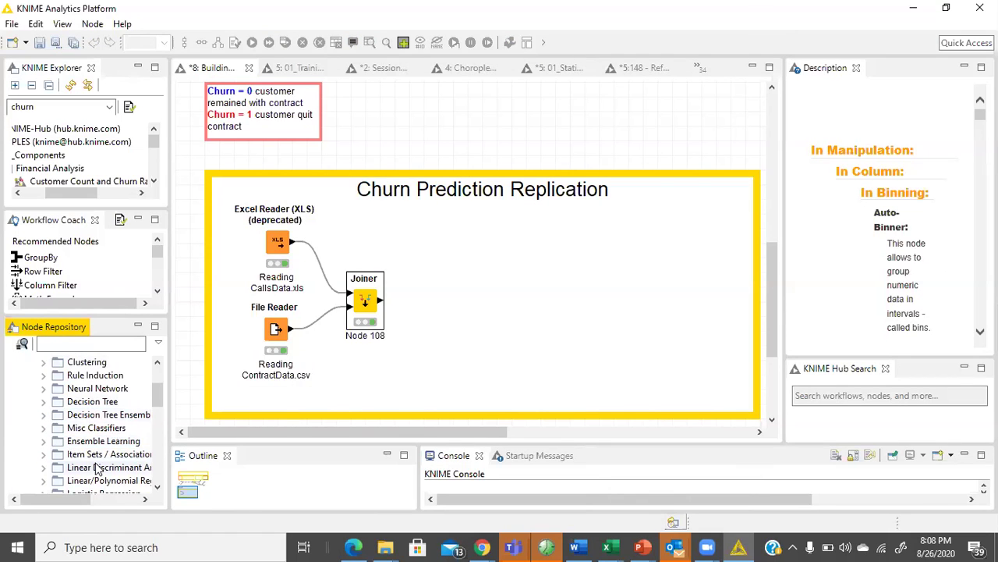
# Look over the remaining Mining folders in the node repository, briefly checking the contents of Optimization.
pyautogui.scroll(-2, 90, 465)
pyautogui.scroll(-2, 90, 467)
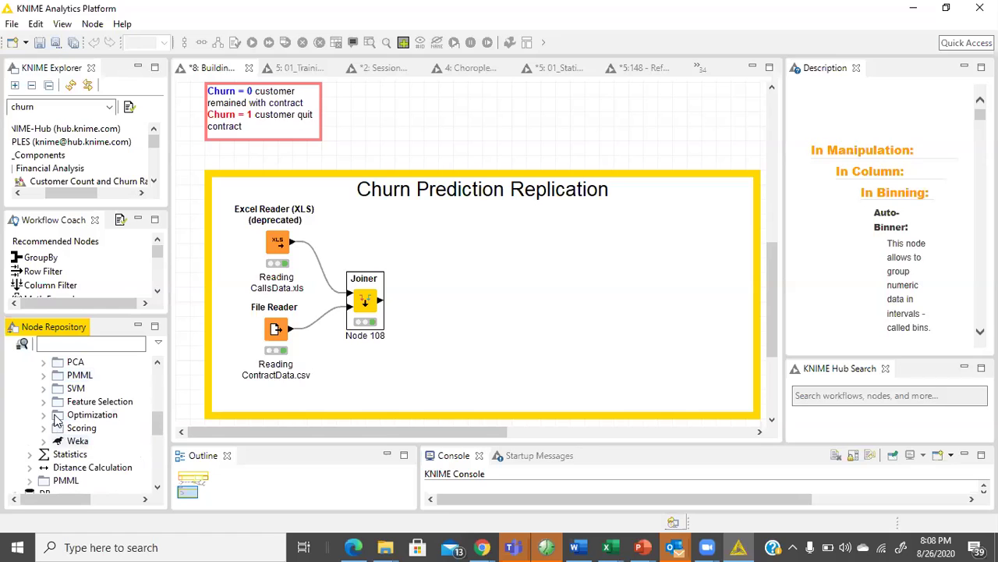
pyautogui.click(44, 415)
pyautogui.click(44, 415)
pyautogui.scroll(4, 45, 417)
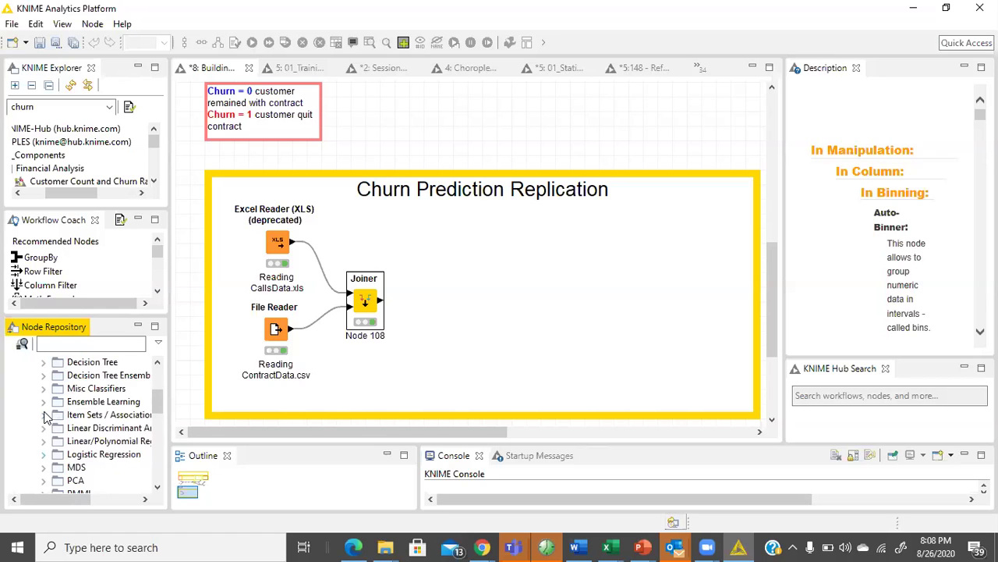
pyautogui.scroll(1, 45, 418)
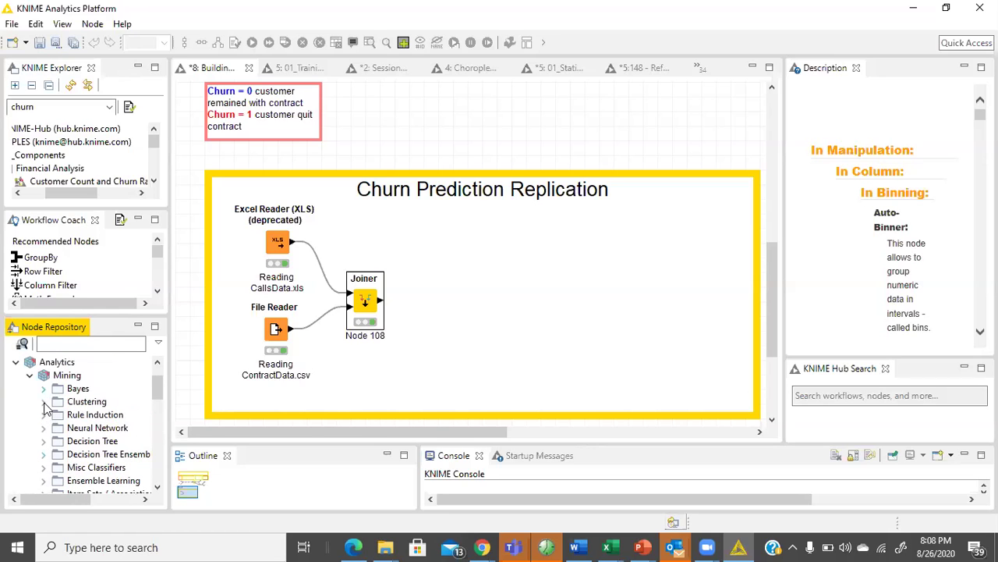
# Examine the nodes in the Clustering and Bayes folders under Mining, collapsing each folder after viewing it.
pyautogui.click(45, 404)
pyautogui.moveTo(78, 499)
pyautogui.mouseDown()
pyautogui.moveTo(110, 504)
pyautogui.moveTo(62, 502)
pyautogui.mouseUp()
pyautogui.scroll(-2, 95, 454)
pyautogui.scroll(5, 78, 445)
pyautogui.click(44, 442)
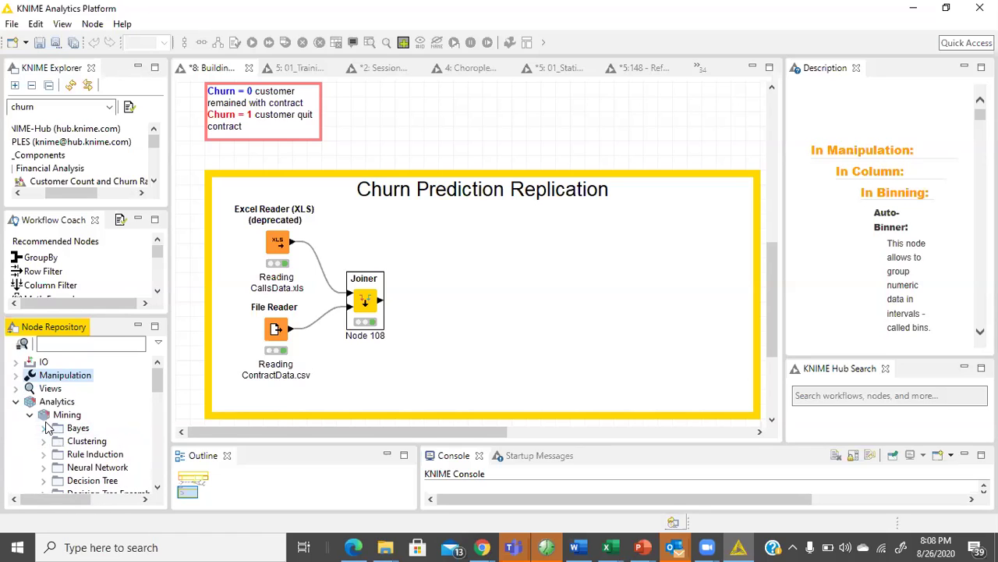
pyautogui.click(44, 428)
pyautogui.moveTo(82, 499)
pyautogui.mouseDown()
pyautogui.moveTo(105, 500)
pyautogui.moveTo(70, 507)
pyautogui.mouseUp()
pyautogui.click(45, 429)
pyautogui.scroll(-2, 56, 472)
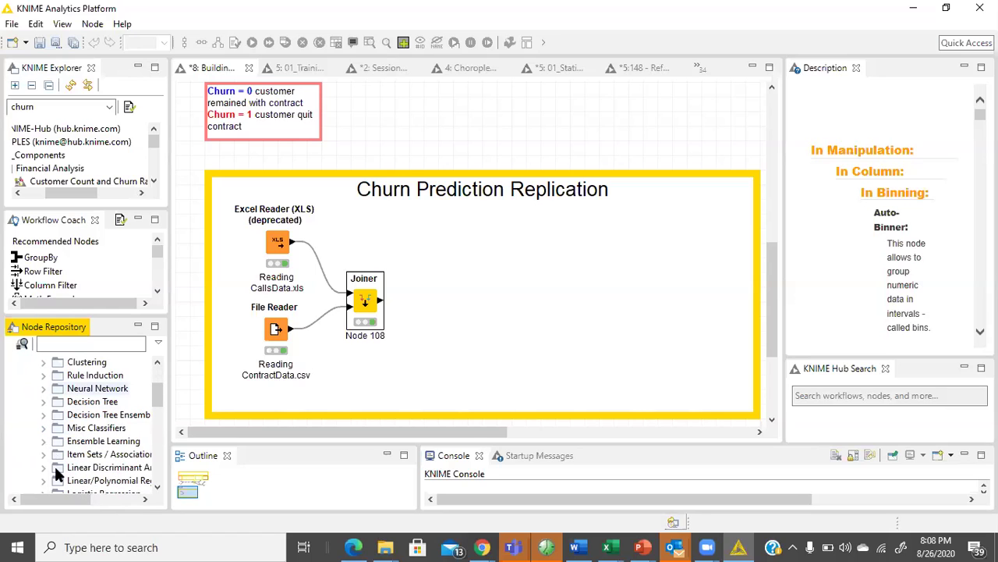
# Add a Decision Tree Learner node to the right of the Joiner and connect the Joiner's output to its input.
pyautogui.click(43, 401)
pyautogui.moveTo(113, 388); pyautogui.dragTo(466, 286)
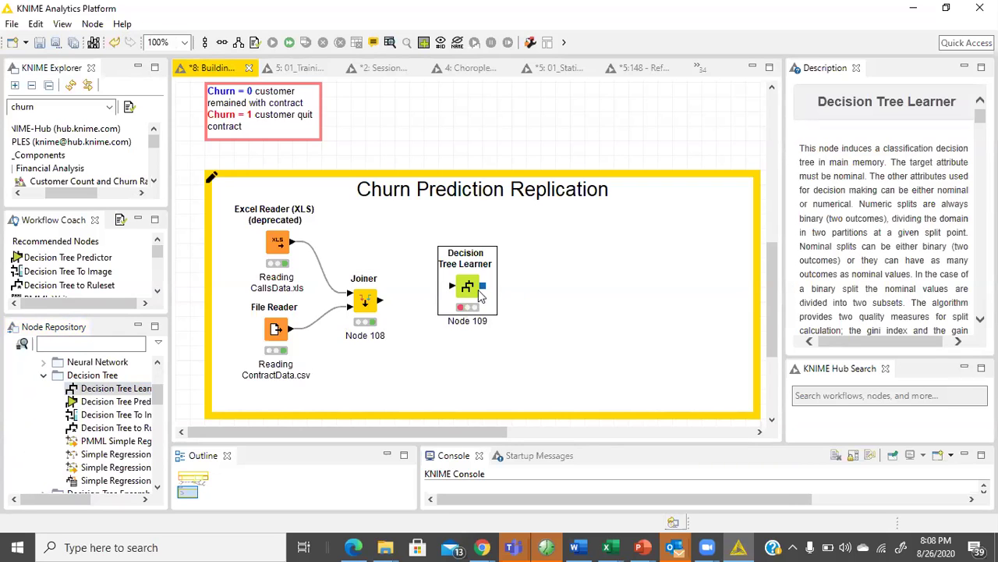
pyautogui.moveTo(476, 292); pyautogui.dragTo(506, 278)
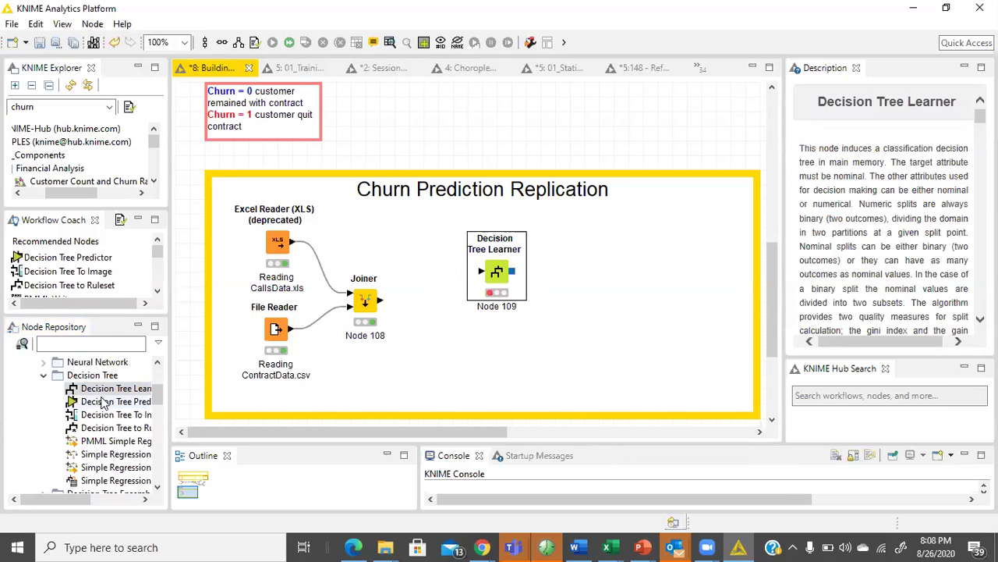
pyautogui.click(44, 376)
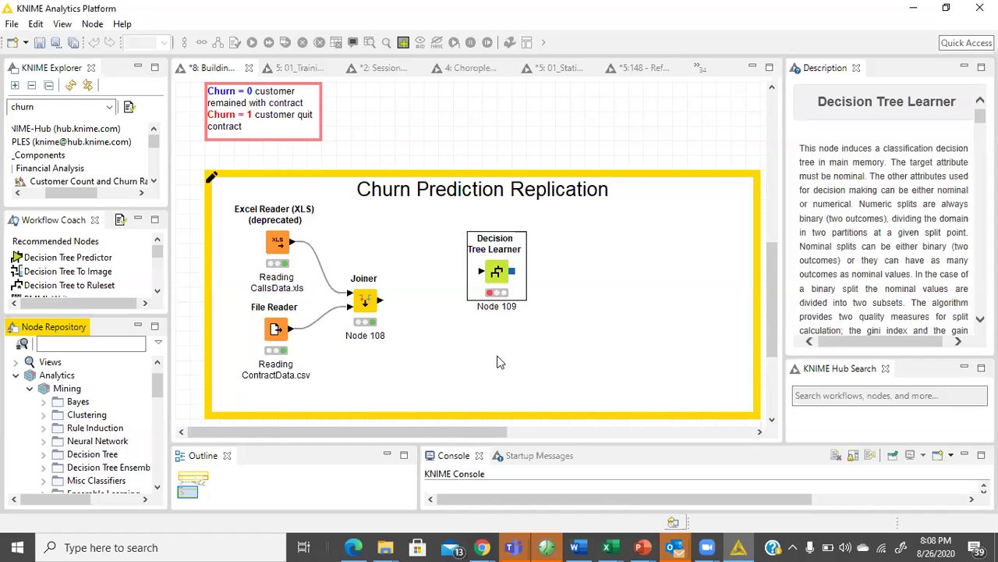
pyautogui.moveTo(380, 300); pyautogui.dragTo(489, 275)
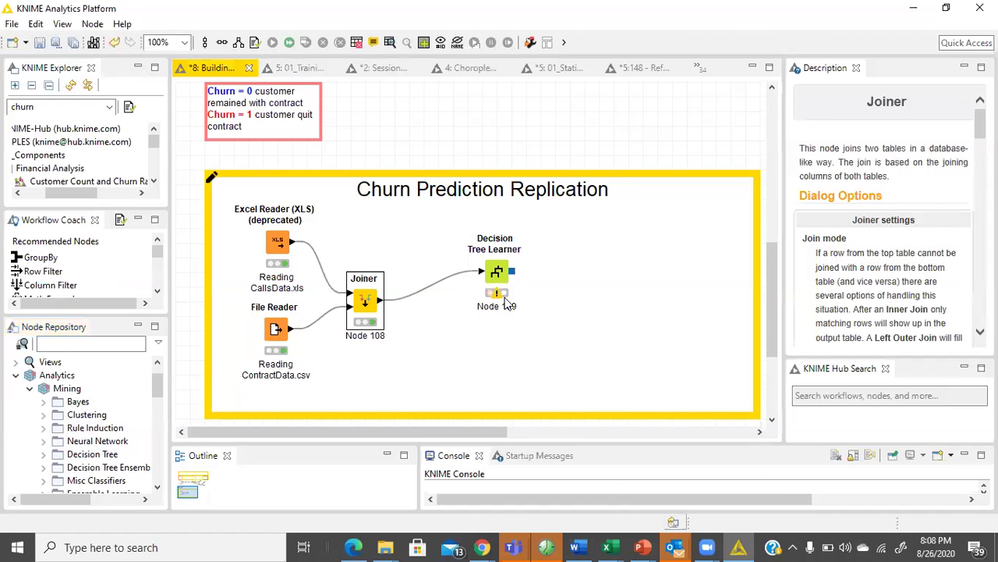
# Enlarge the console area and read the warning for the Decision Tree Learner, keeping the replication area in view.
pyautogui.click(493, 278)
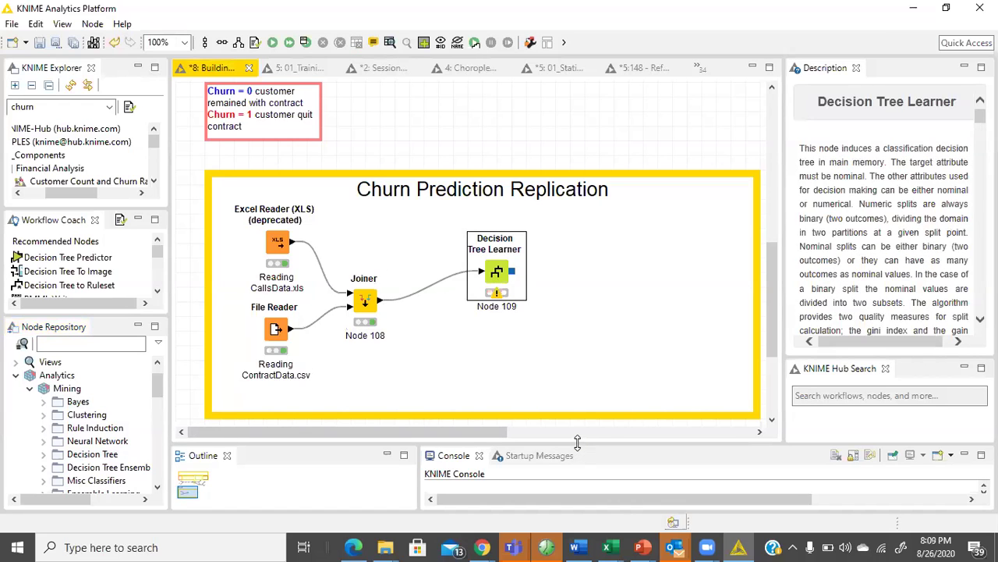
pyautogui.moveTo(577, 443); pyautogui.dragTo(577, 373)
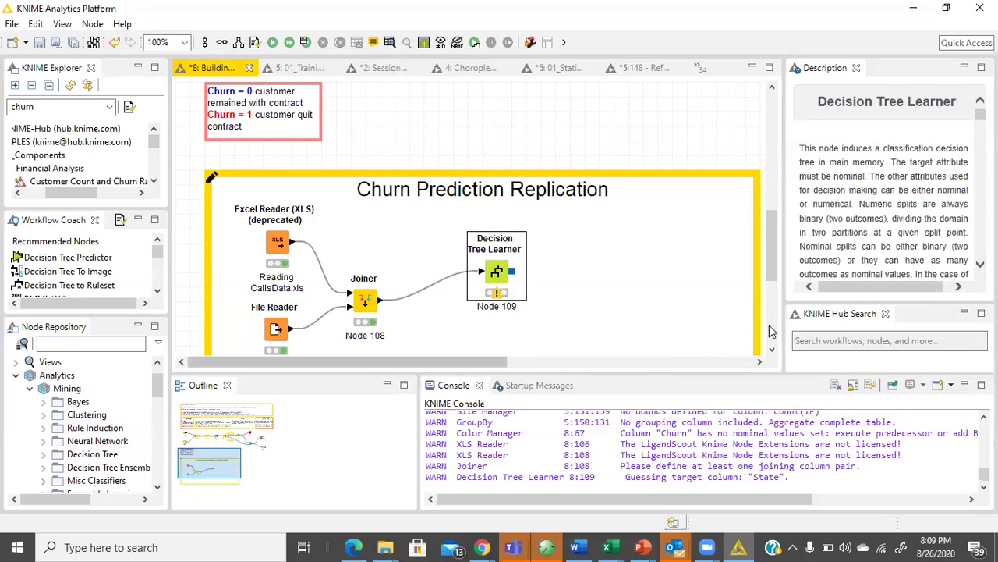
pyautogui.moveTo(765, 277); pyautogui.dragTo(776, 308)
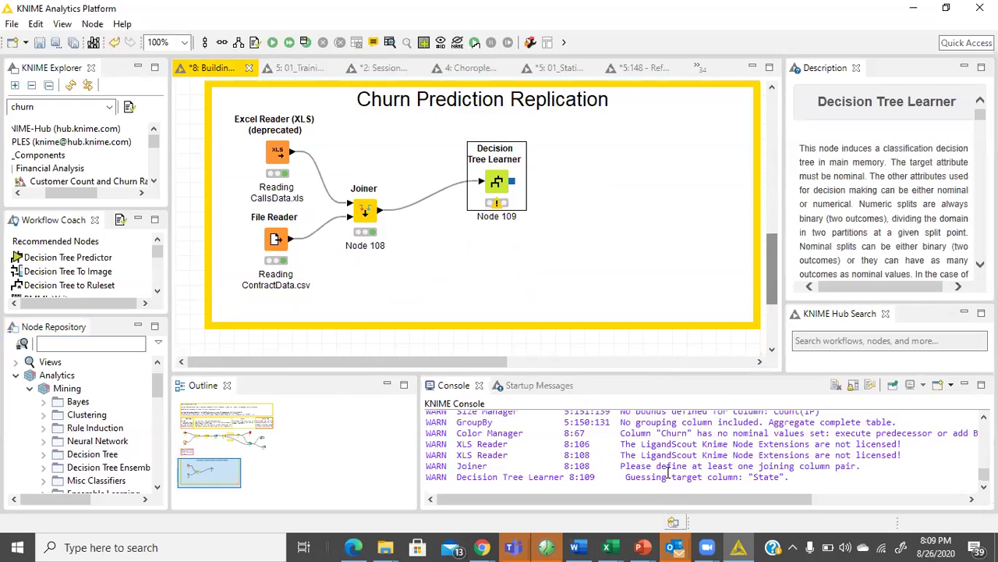
# Check which class columns the Decision Tree Learner's configuration offers, and close the dialog without changing anything.
pyautogui.doubleClick(499, 189)
pyautogui.click(627, 17)
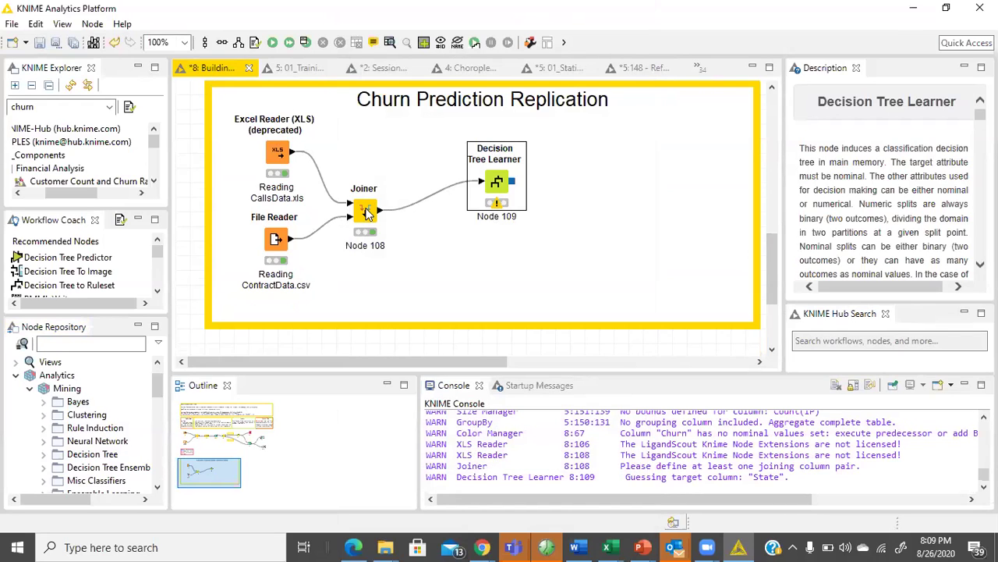
pyautogui.doubleClick(507, 190)
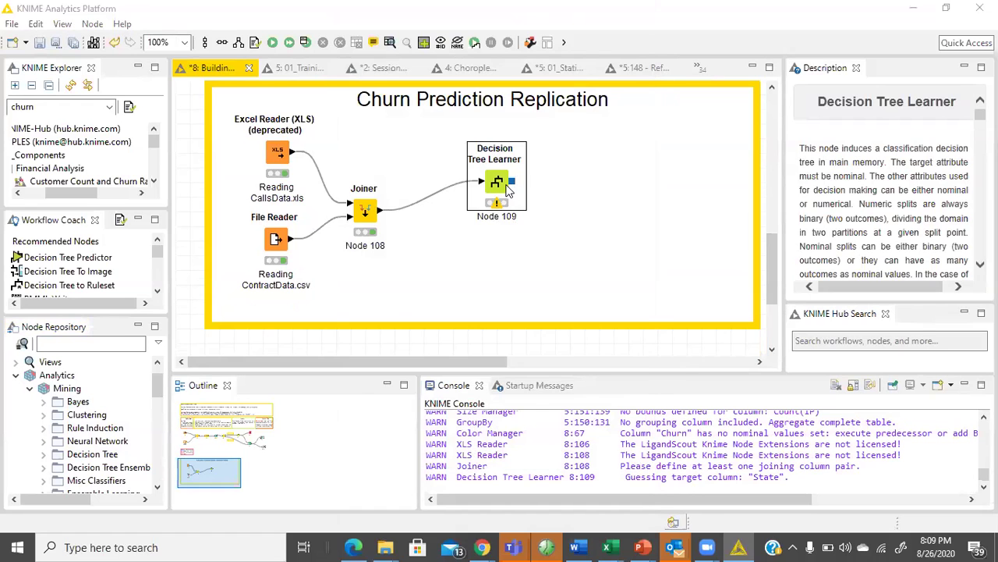
pyautogui.click(532, 105)
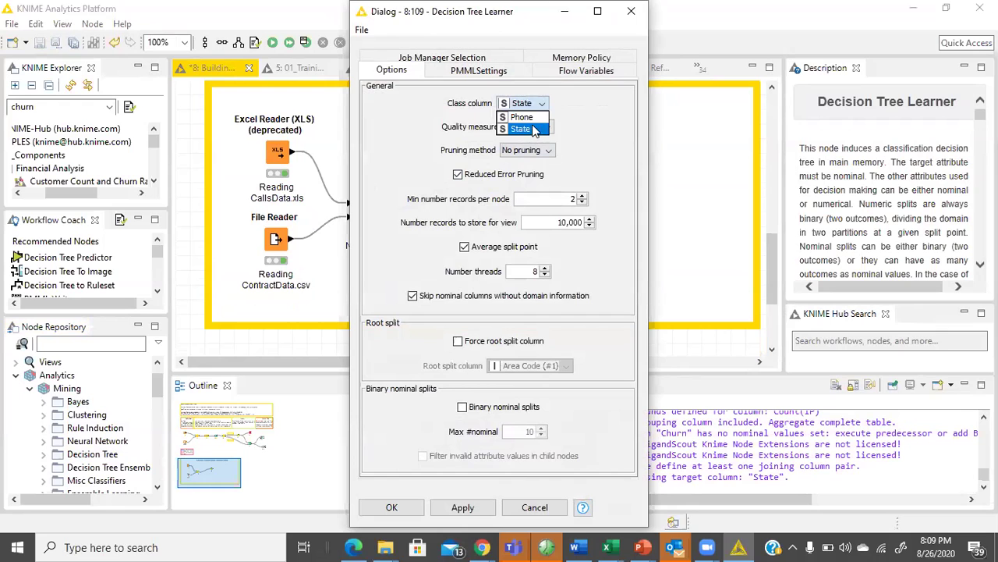
pyautogui.click(631, 11)
# View the Joiner's joined table and examine the values in its Churn column.
pyautogui.rightClick(370, 190)
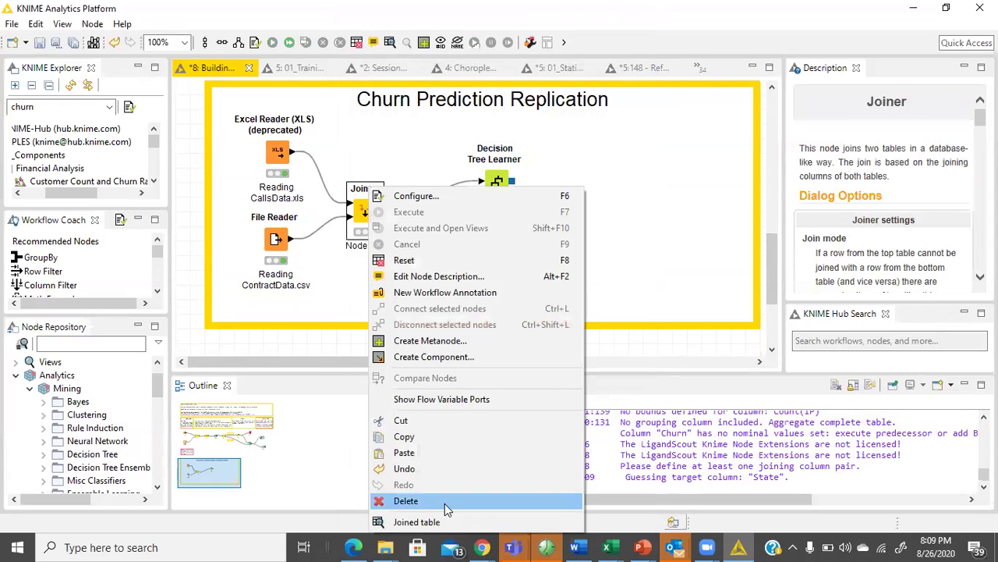
pyautogui.click(470, 522)
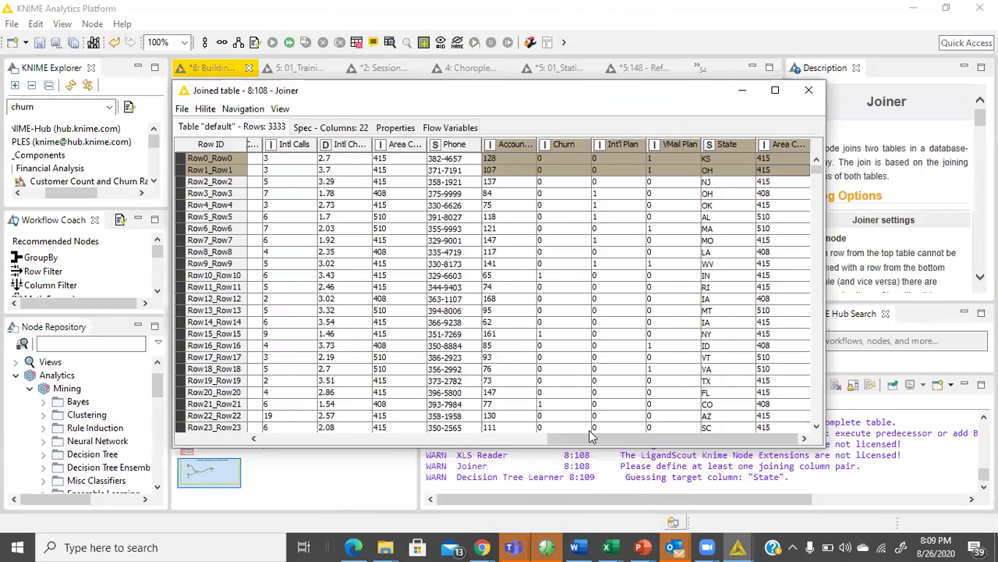
pyautogui.click(338, 437)
pyautogui.moveTo(471, 439); pyautogui.dragTo(756, 438)
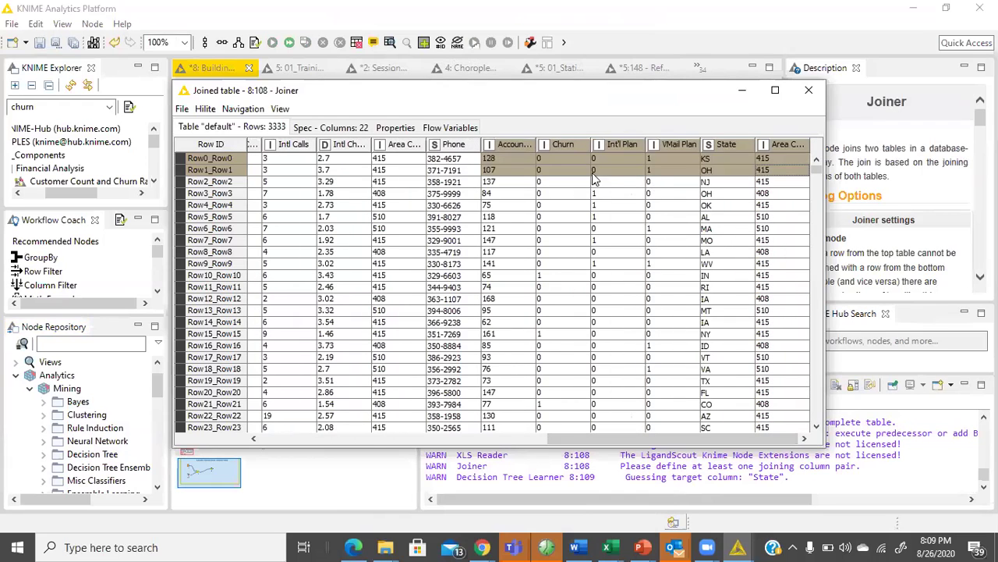
pyautogui.press('Down')
pyautogui.press('Down')
pyautogui.press('Down')
pyautogui.press('Down')
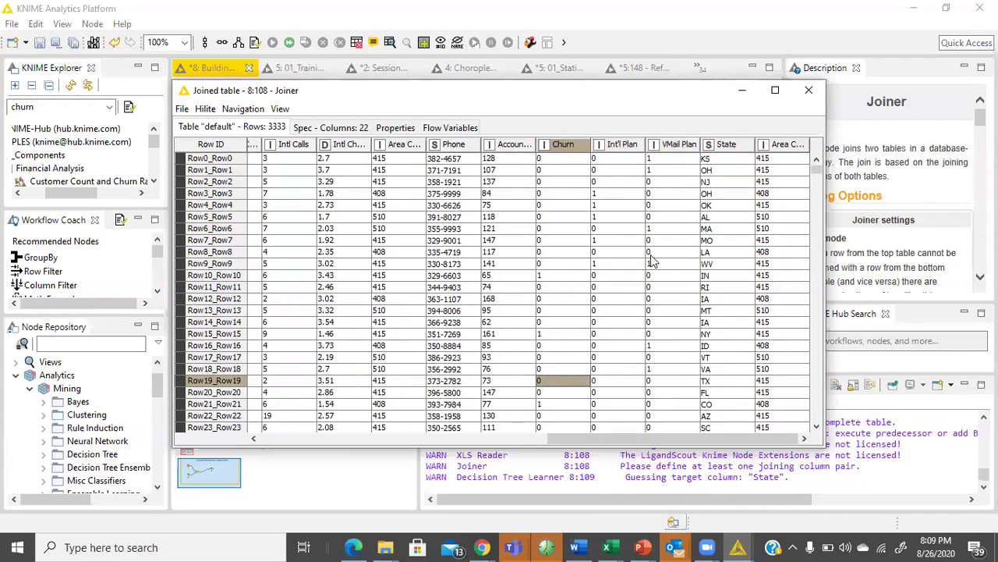
pyautogui.click(809, 90)
# Recheck the Decision Tree Learner's class column choices for Churn and close the dialog without changes.
pyautogui.click(493, 181)
pyautogui.rightClick(496, 158)
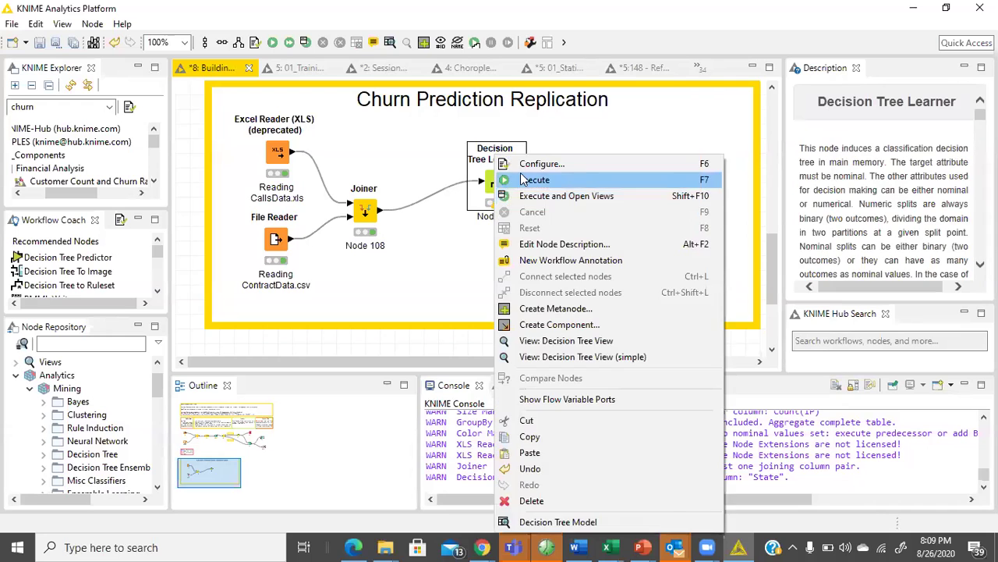
pyautogui.click(538, 165)
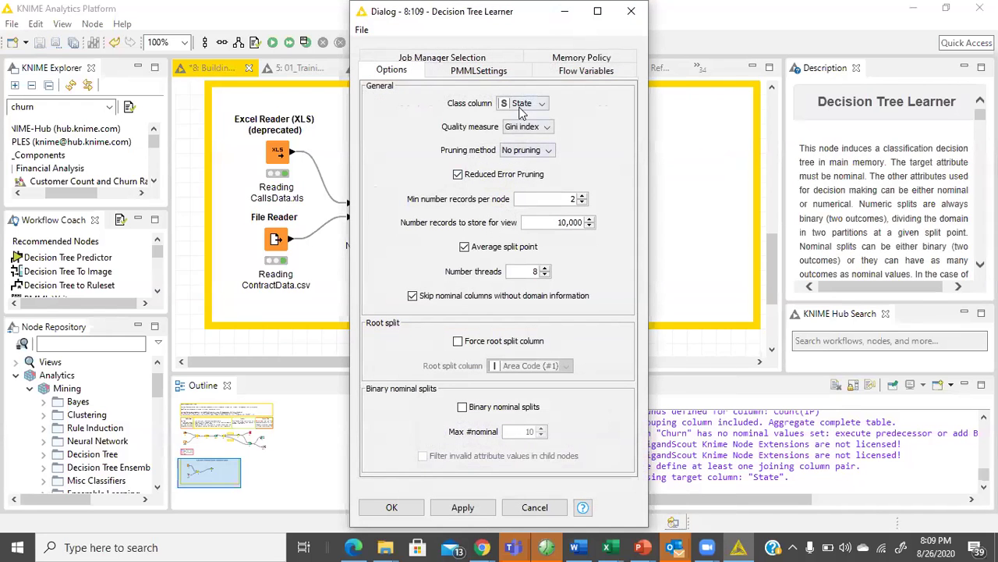
pyautogui.click(523, 108)
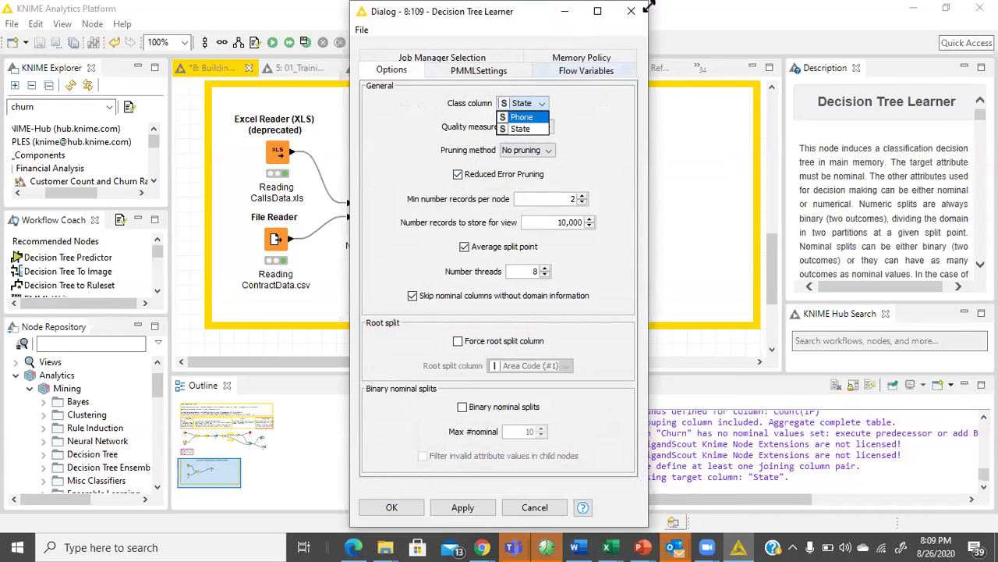
pyautogui.click(631, 10)
# Reopen the Joiner's joined table and compare the data types shown in its column headers.
pyautogui.rightClick(361, 215)
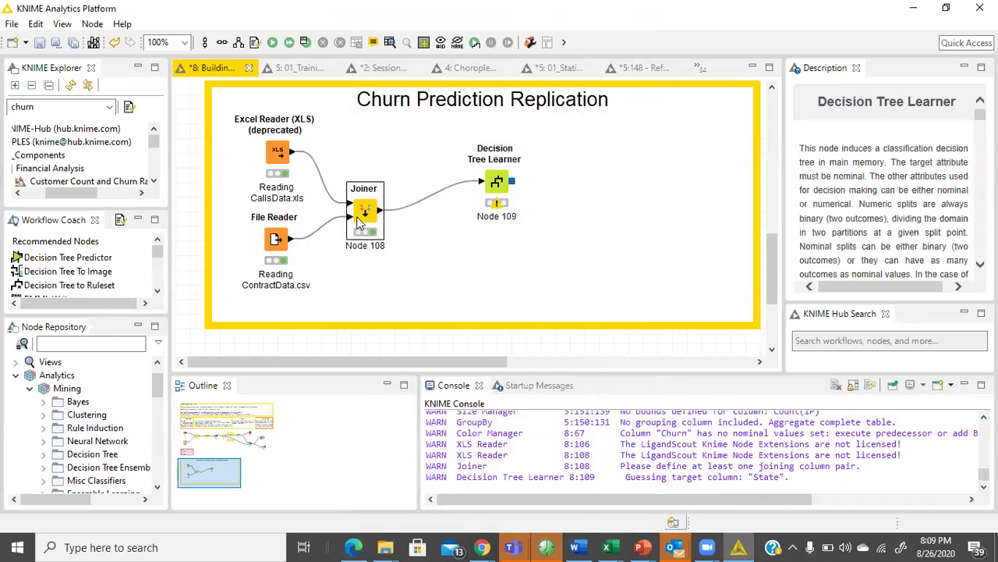
pyautogui.click(457, 517)
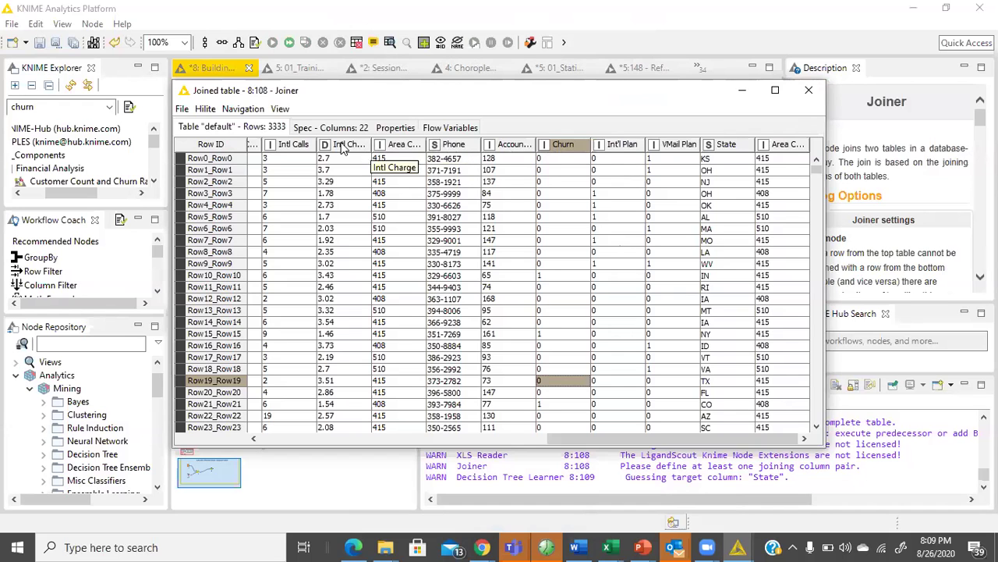
pyautogui.moveTo(604, 439); pyautogui.dragTo(249, 439)
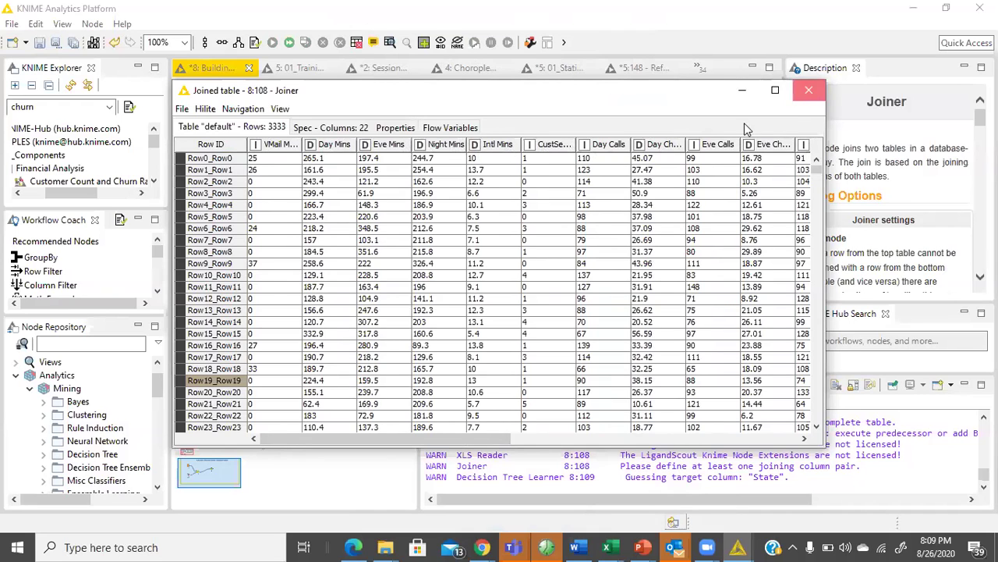
pyautogui.click(809, 90)
# Search the node repository for "to string" and insert a Number To String node between the Joiner and Decision Tree Learner.
pyautogui.click(118, 343)
pyautogui.write('s')
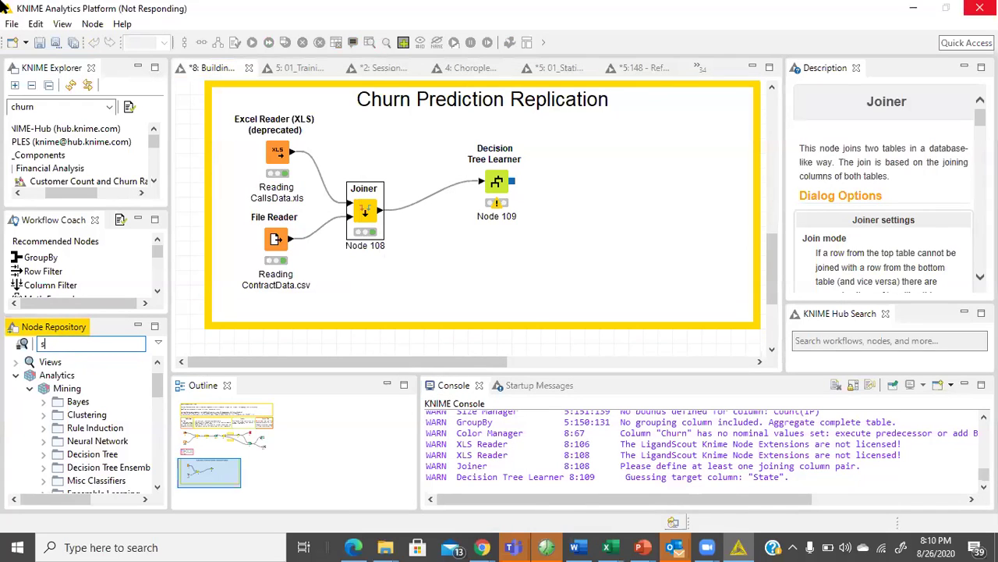
pyautogui.press('BackSpace')
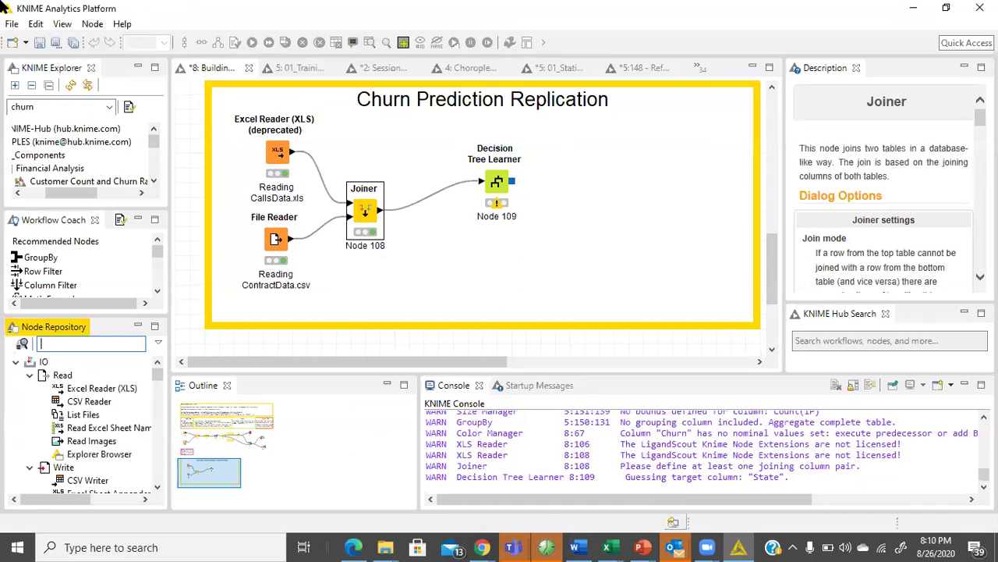
pyautogui.write('to')
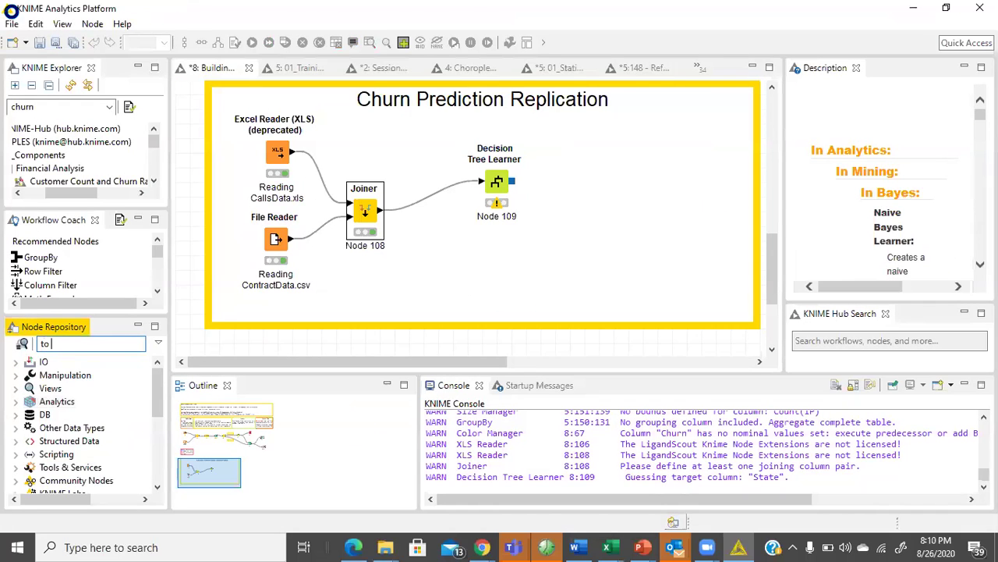
pyautogui.write(' string')
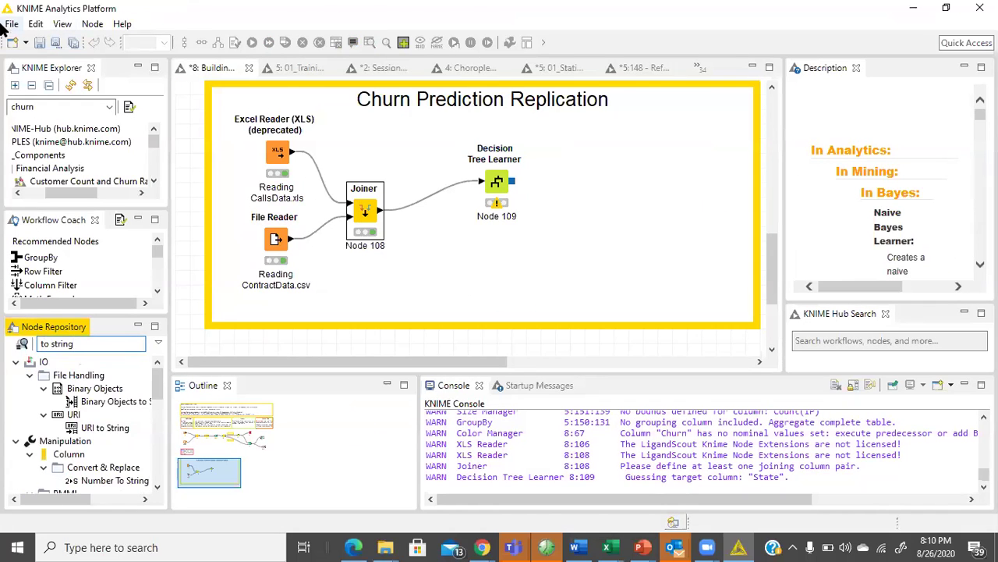
pyautogui.moveTo(97, 480); pyautogui.dragTo(440, 201)
pyautogui.click(586, 292)
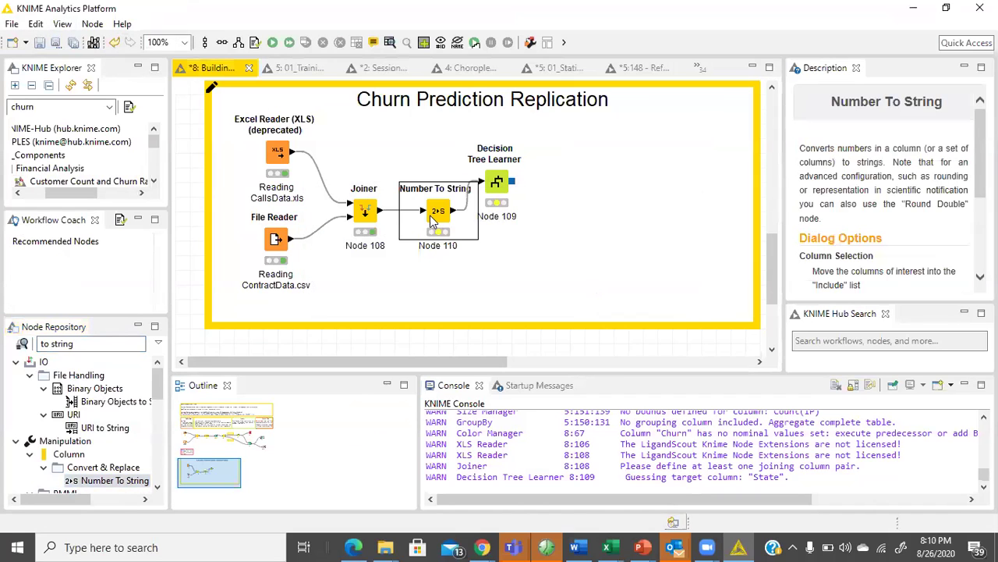
# Move the Decision Tree Learner further from the Number To String node and configure Number To String to convert only the Churn column.
pyautogui.moveTo(531, 207); pyautogui.dragTo(541, 234)
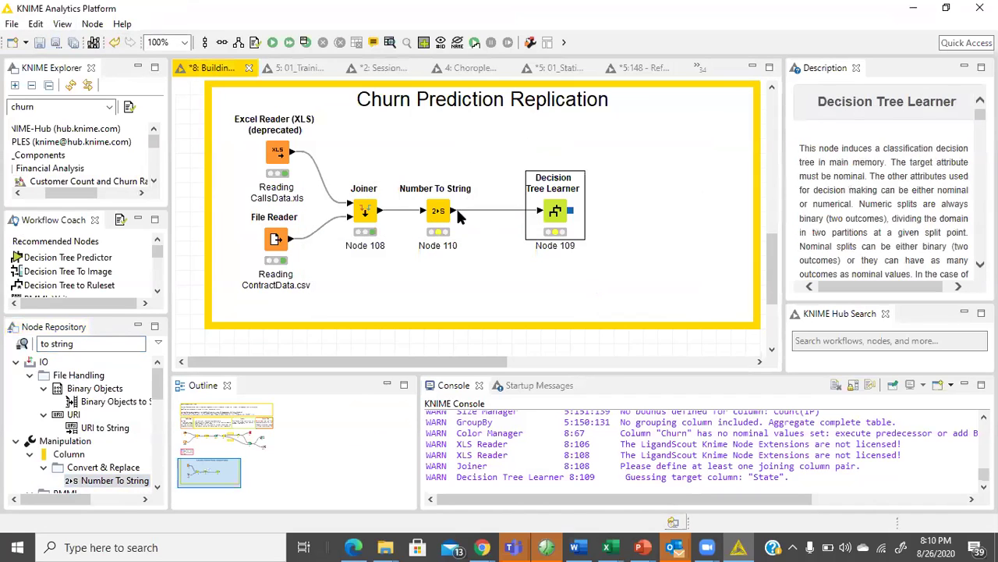
pyautogui.doubleClick(443, 212)
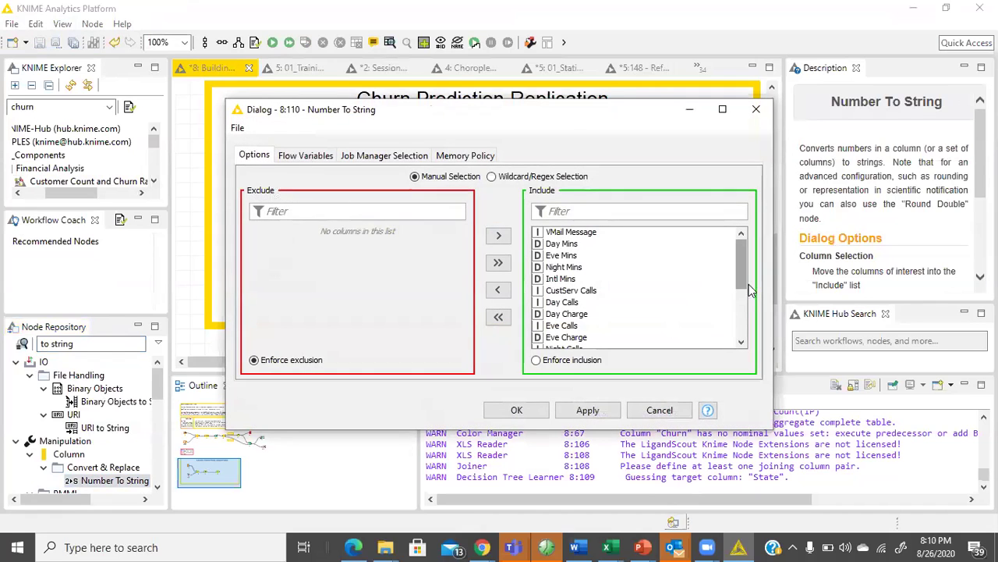
pyautogui.scroll(-4, 741, 293)
pyautogui.scroll(4, 695, 257)
pyautogui.click(499, 317)
pyautogui.moveTo(460, 281); pyautogui.dragTo(452, 332)
pyautogui.click(377, 308)
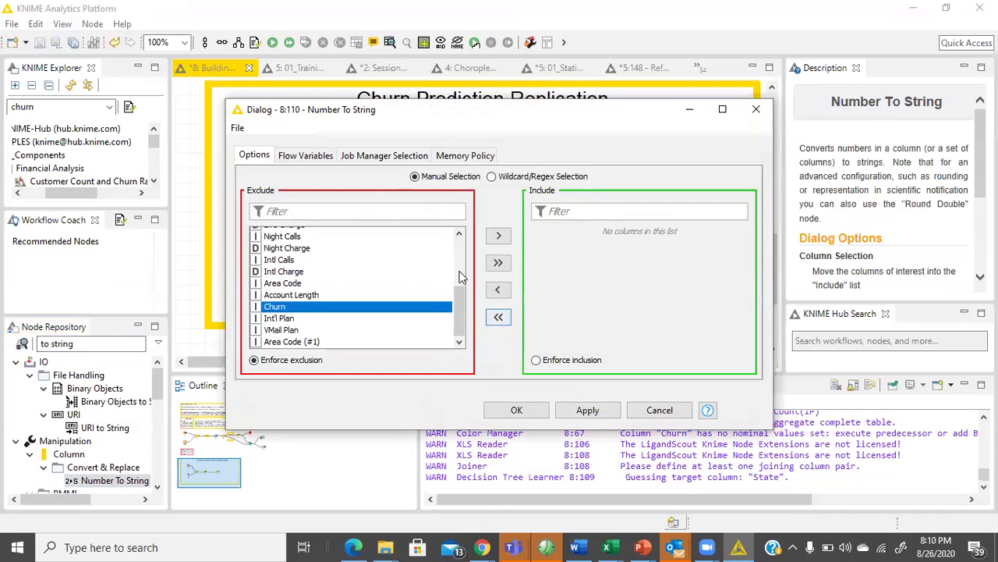
pyautogui.click(499, 236)
pyautogui.click(525, 409)
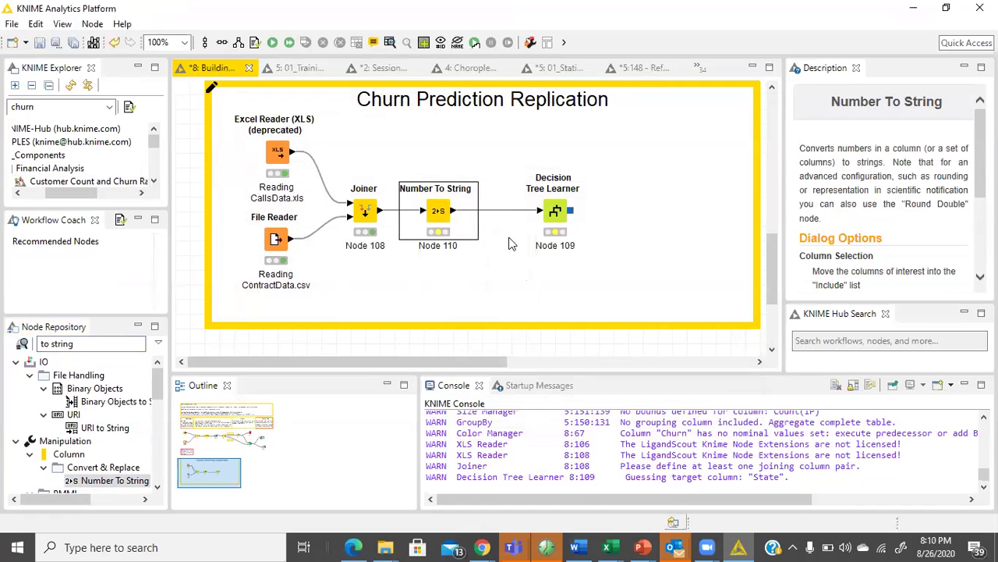
# Execute the Number To String node and check the Churn column's data type in its transformed table.
pyautogui.click(553, 212)
pyautogui.rightClick(553, 214)
pyautogui.click(440, 212)
pyautogui.rightClick(450, 212)
pyautogui.click(486, 212)
pyautogui.rightClick(450, 212)
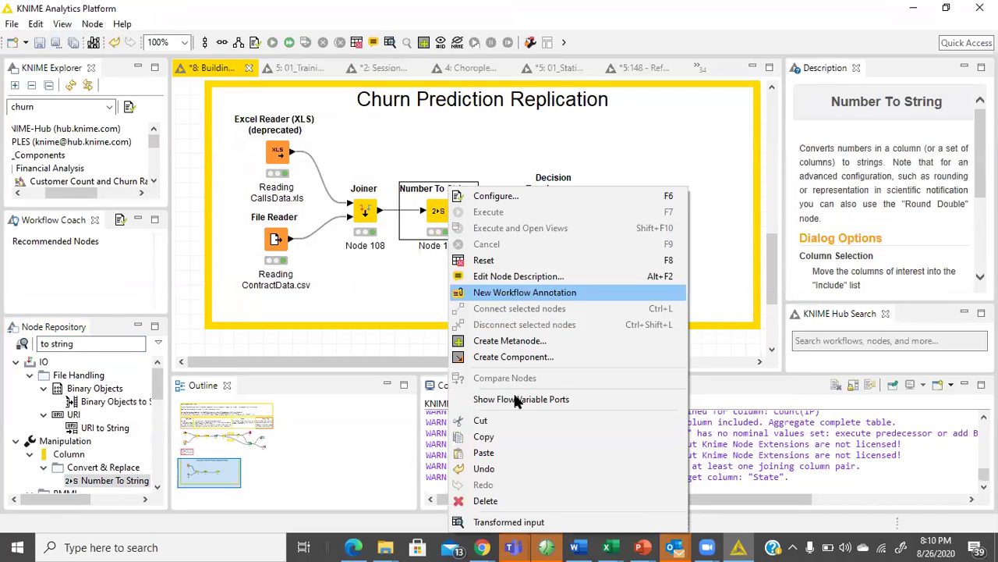
pyautogui.click(585, 524)
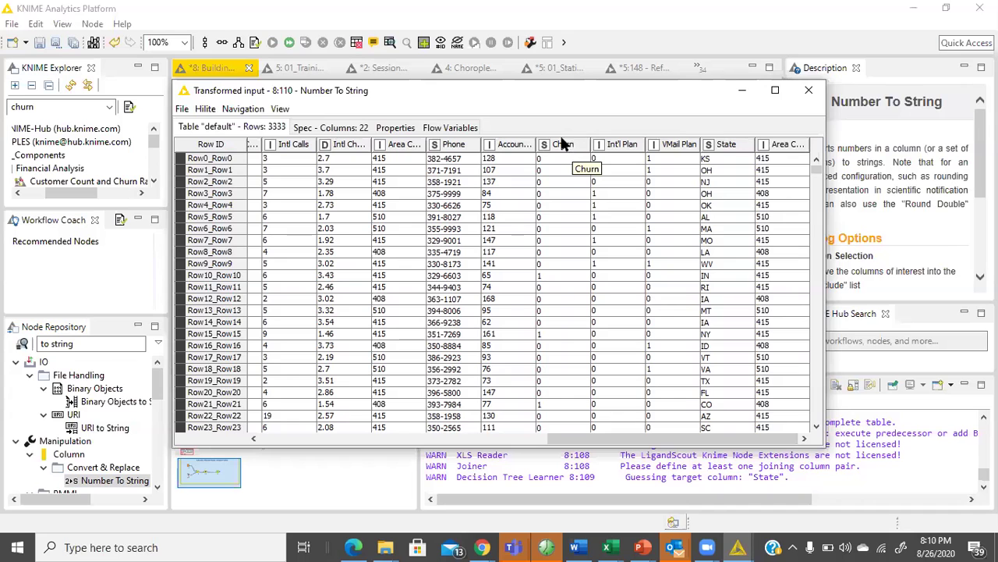
pyautogui.click(809, 90)
# View the Joiner's joined table to compare the Churn column's data type before conversion.
pyautogui.click(372, 223)
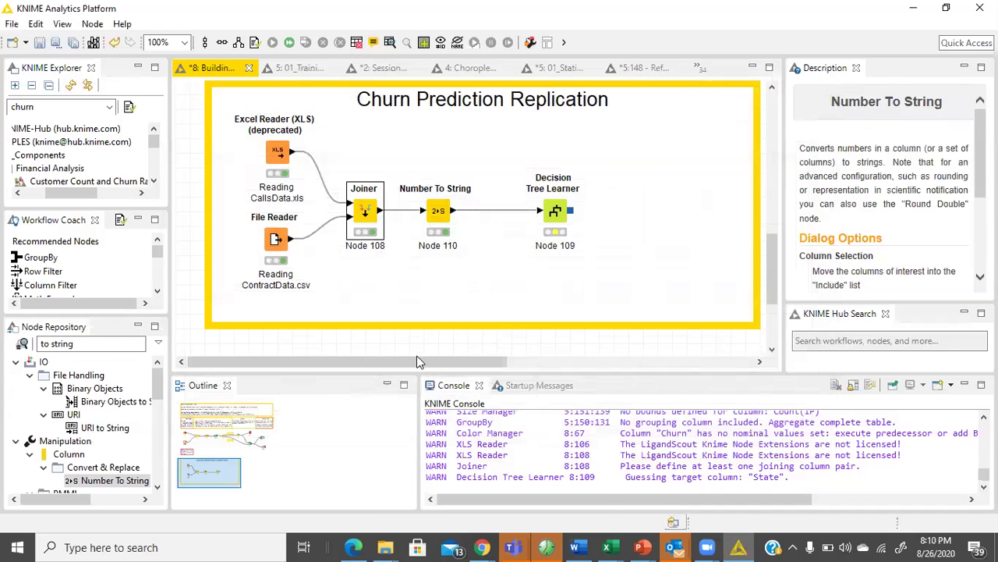
pyautogui.rightClick(372, 223)
pyautogui.click(477, 524)
pyautogui.moveTo(453, 438); pyautogui.dragTo(740, 438)
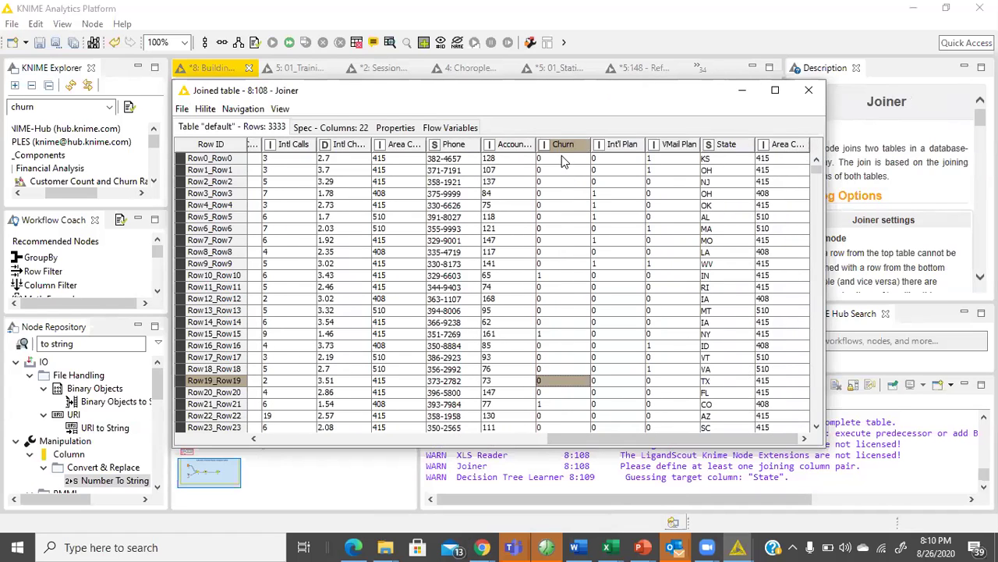
pyautogui.click(809, 90)
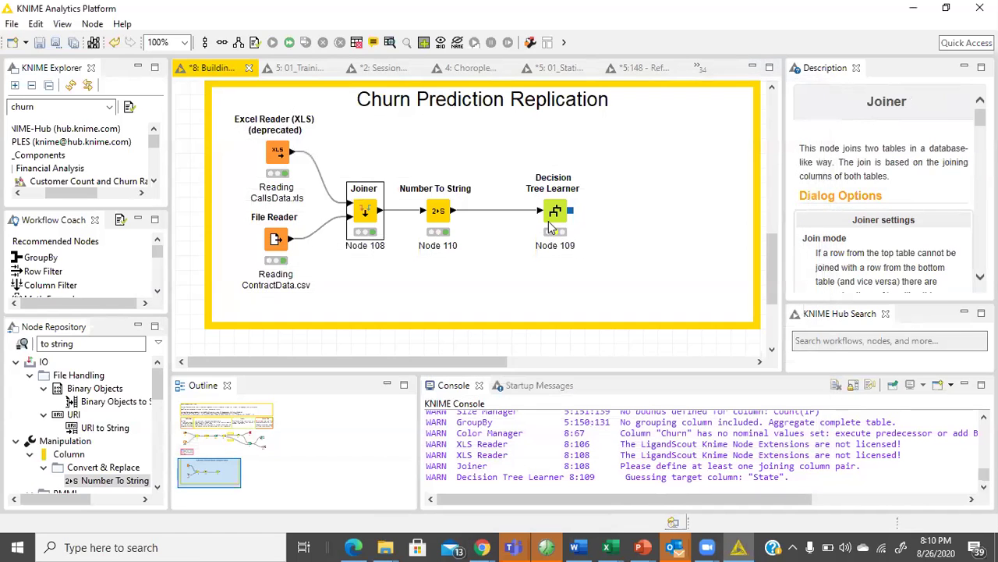
# Configure the Decision Tree Learner with Churn as the class column, keeping Gini index as quality measure and no pruning.
pyautogui.doubleClick(557, 214)
pyautogui.click(534, 104)
pyautogui.click(537, 130)
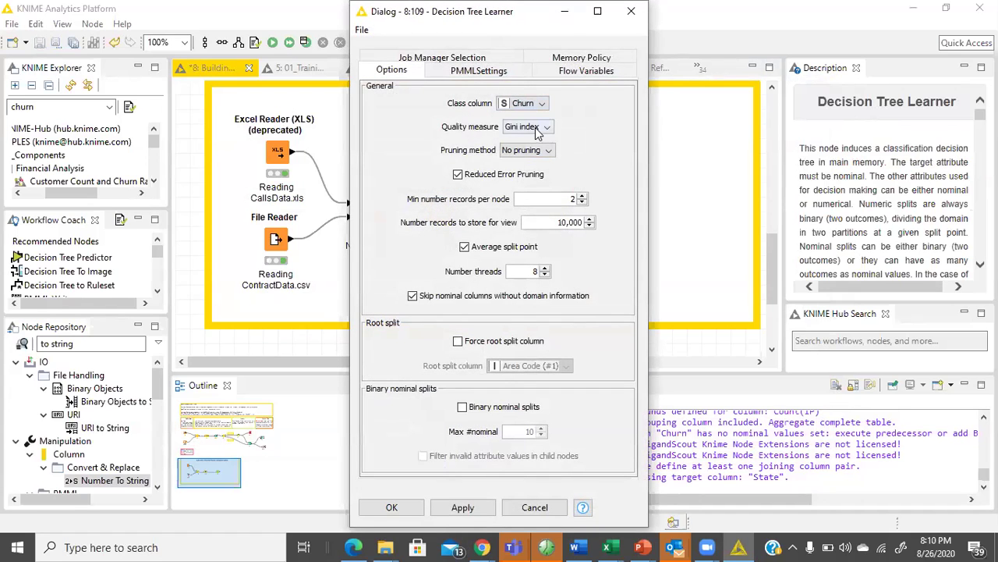
pyautogui.click(543, 129)
pyautogui.click(538, 130)
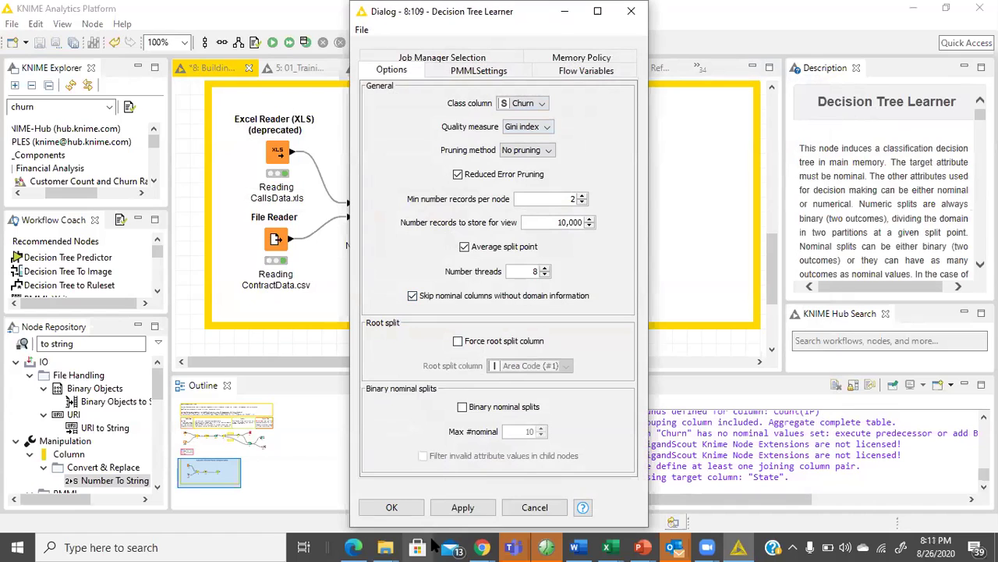
pyautogui.click(400, 508)
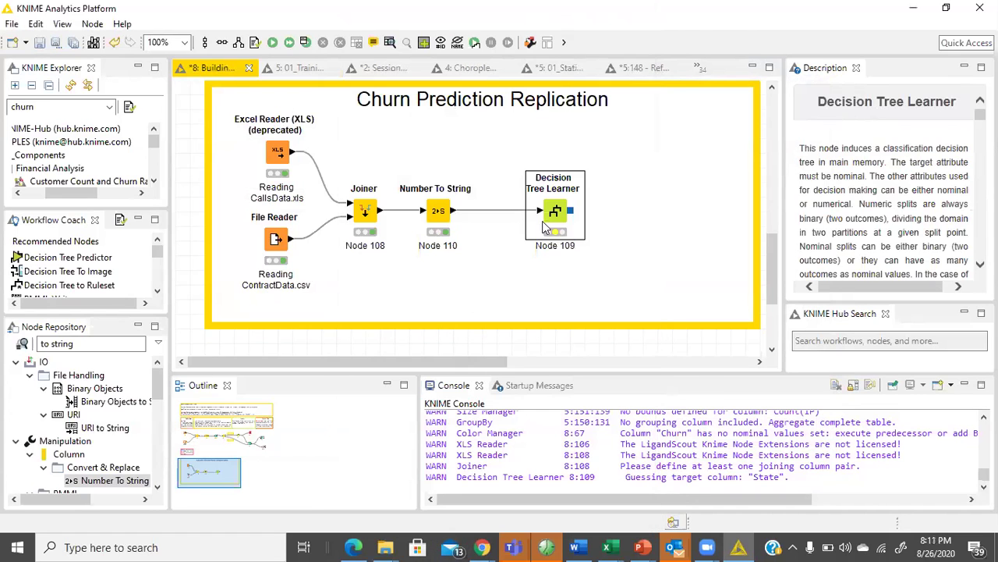
# Execute the Decision Tree Learner and move the node slightly higher in the workflow.
pyautogui.rightClick(553, 215)
pyautogui.click(577, 178)
pyautogui.moveTo(567, 216); pyautogui.dragTo(571, 173)
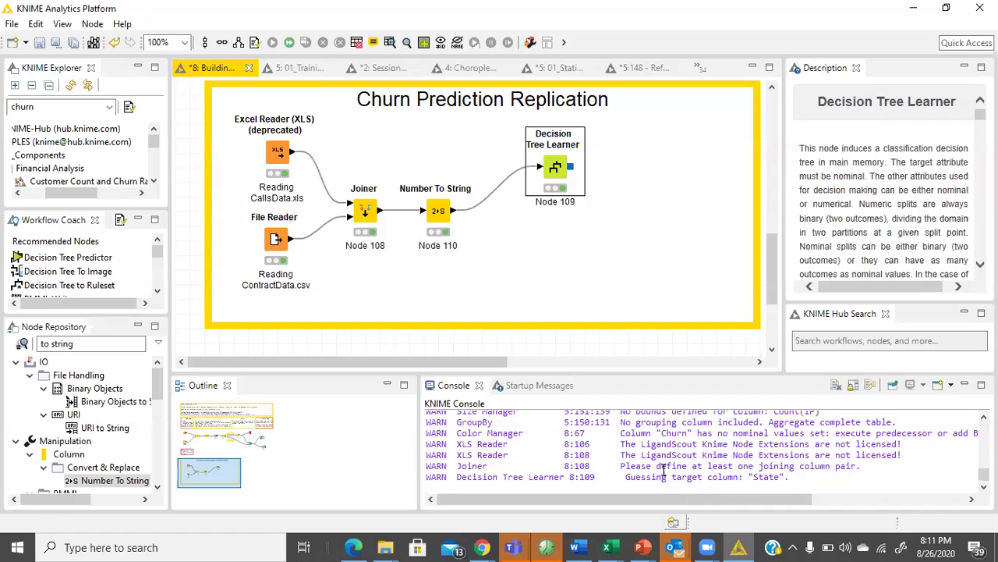
# View the learner's decision tree full screen, expand both Day Charge branches and some deeper splits, and close the view.
pyautogui.rightClick(548, 165)
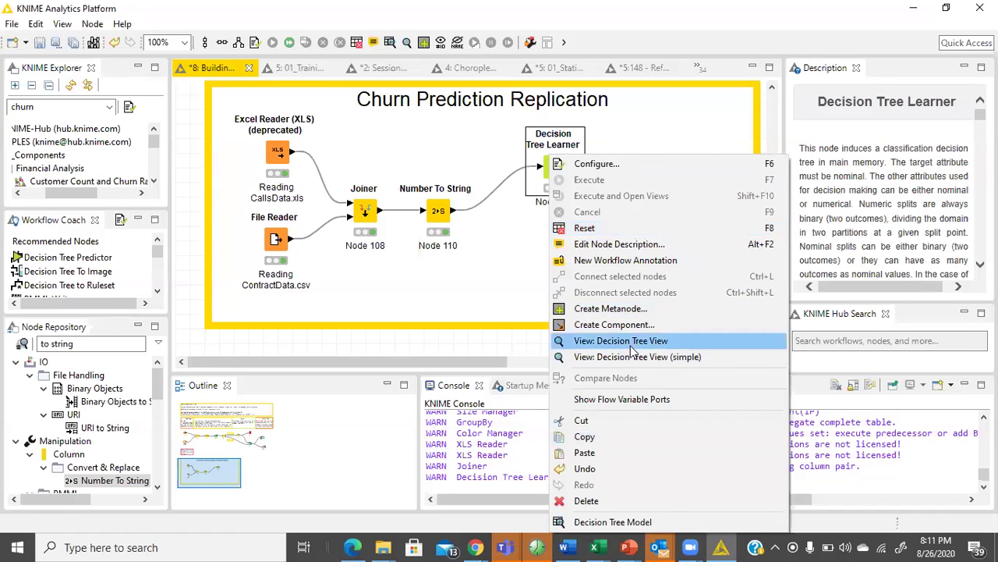
pyautogui.click(624, 341)
pyautogui.click(613, 107)
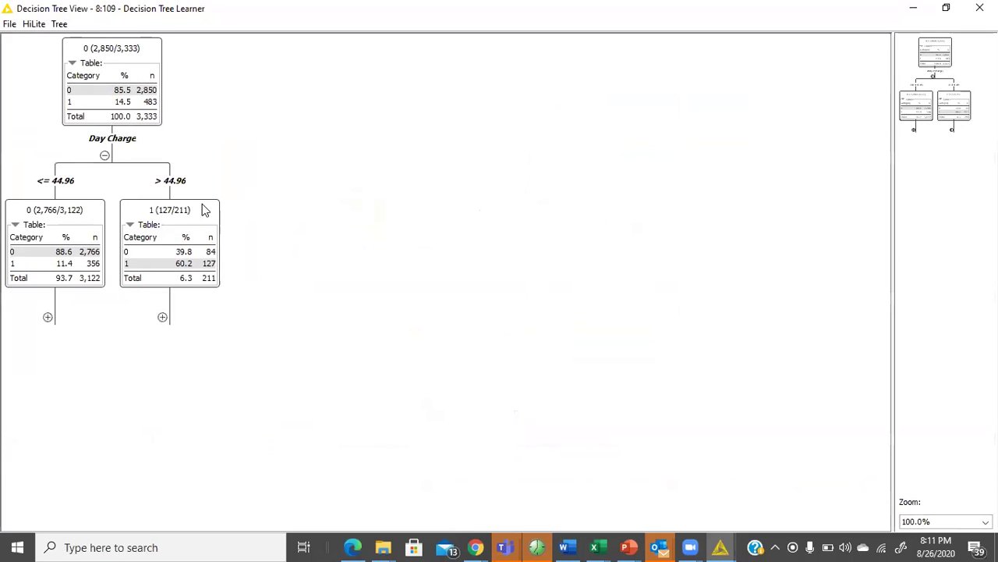
pyautogui.click(162, 317)
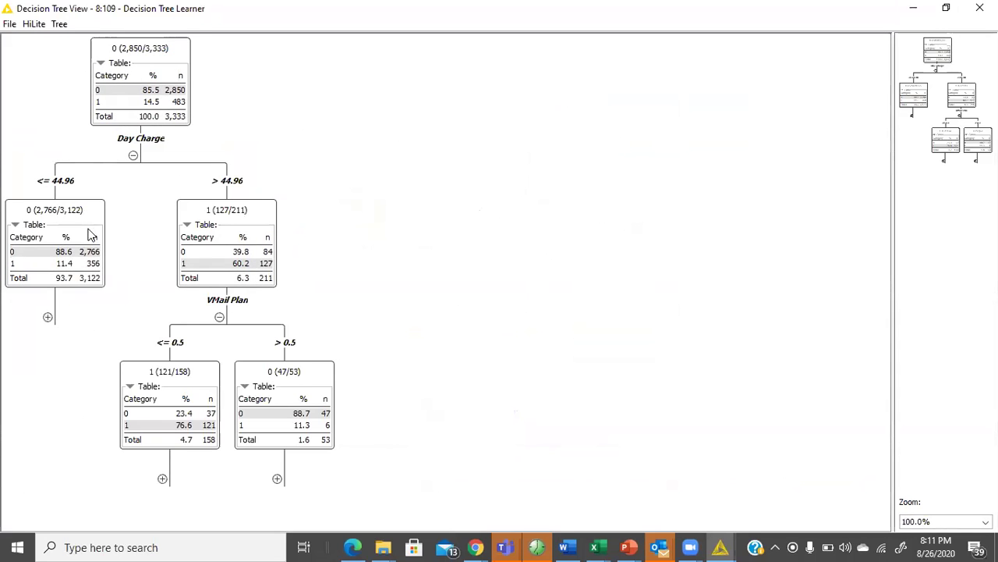
pyautogui.click(47, 319)
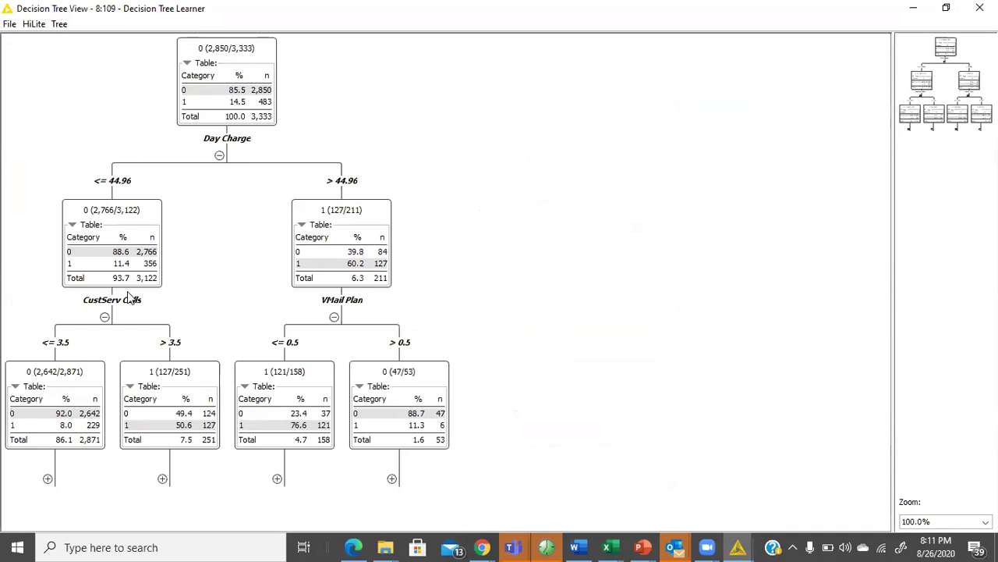
pyautogui.click(390, 478)
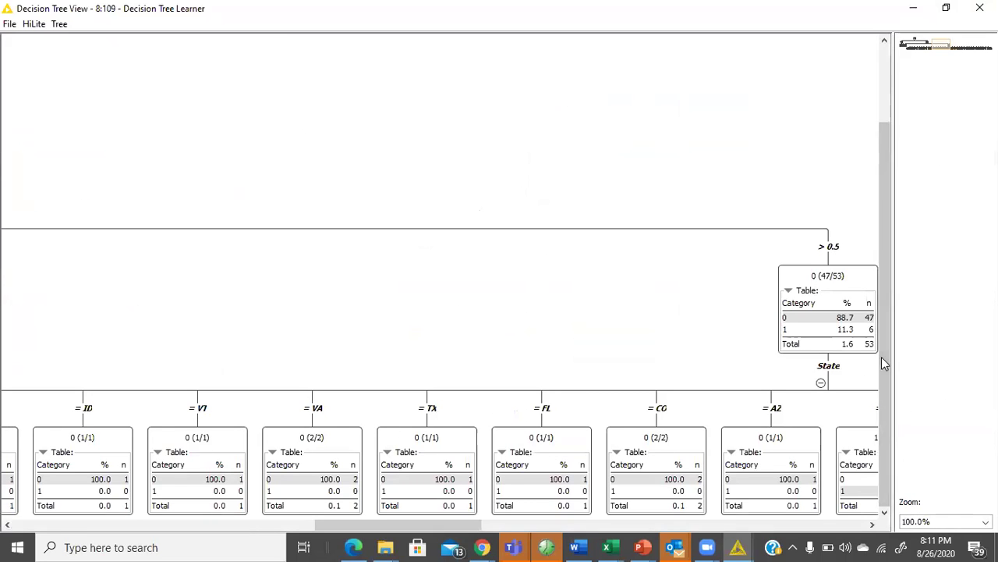
pyautogui.moveTo(880, 399); pyautogui.dragTo(884, 202)
pyautogui.moveTo(437, 524); pyautogui.dragTo(168, 527)
pyautogui.scroll(-1, 157, 457)
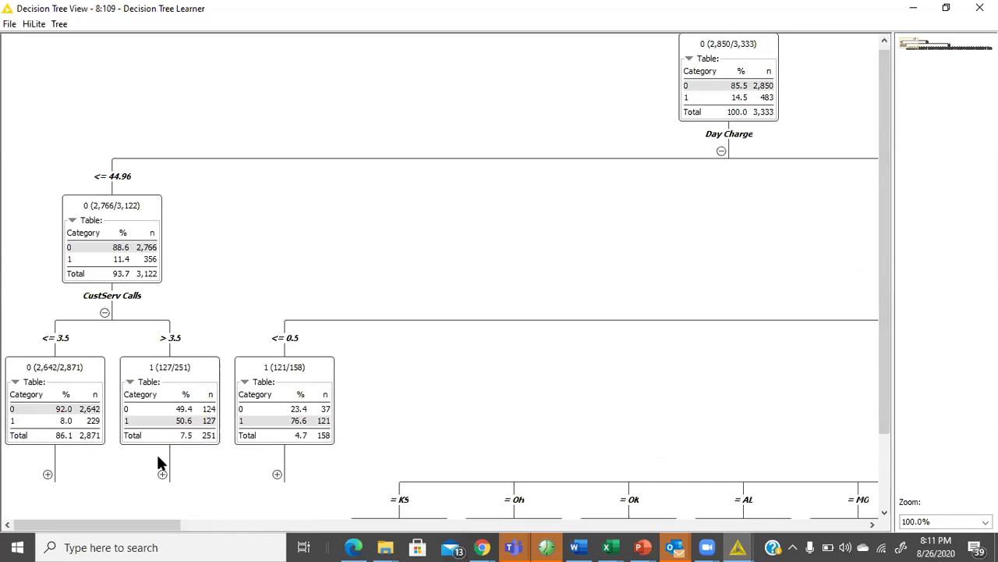
pyautogui.click(163, 476)
pyautogui.click(162, 499)
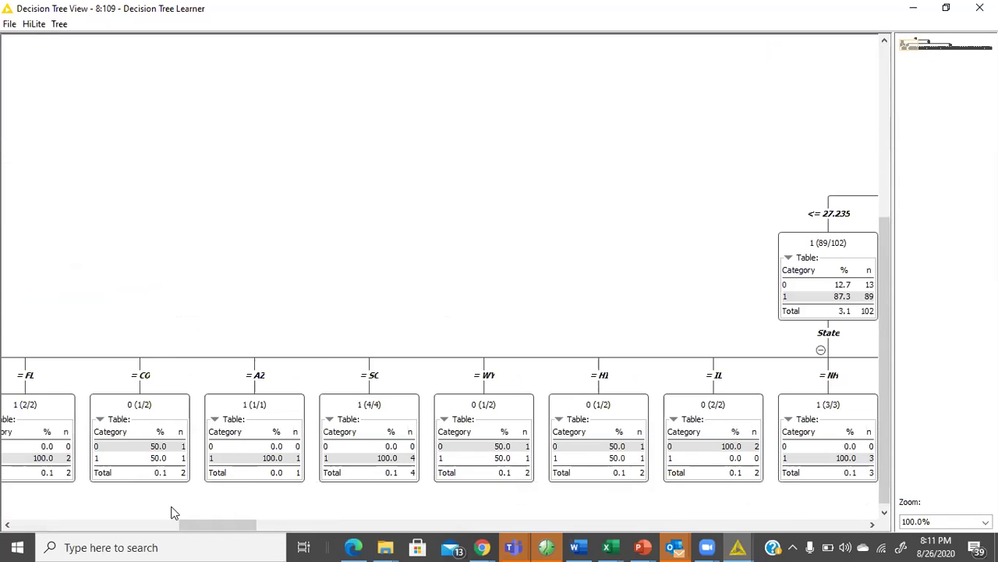
pyautogui.click(979, 7)
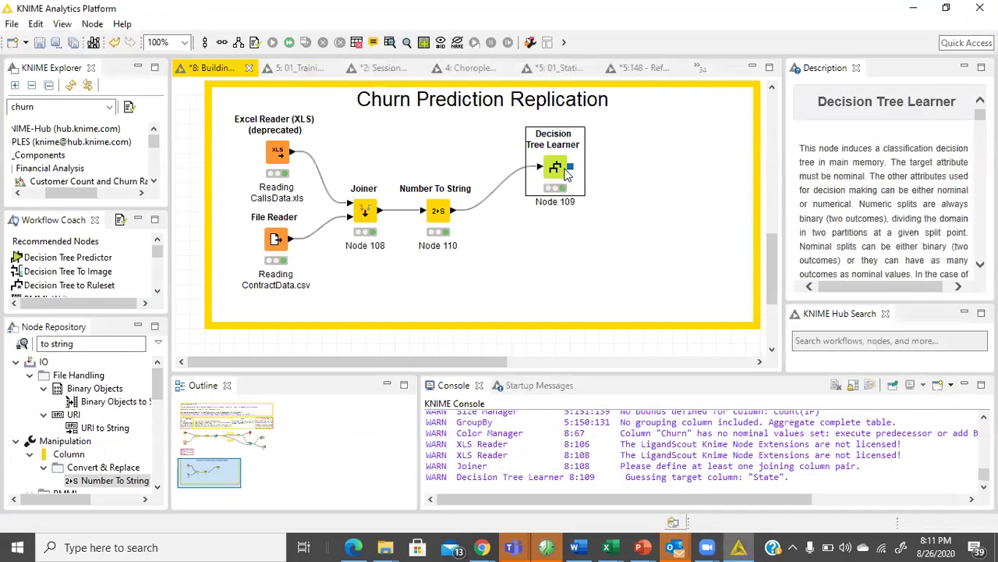
# Change the Decision Tree Learner's minimum number of records per node, accept the reset, and execute the node again.
pyautogui.doubleClick(559, 169)
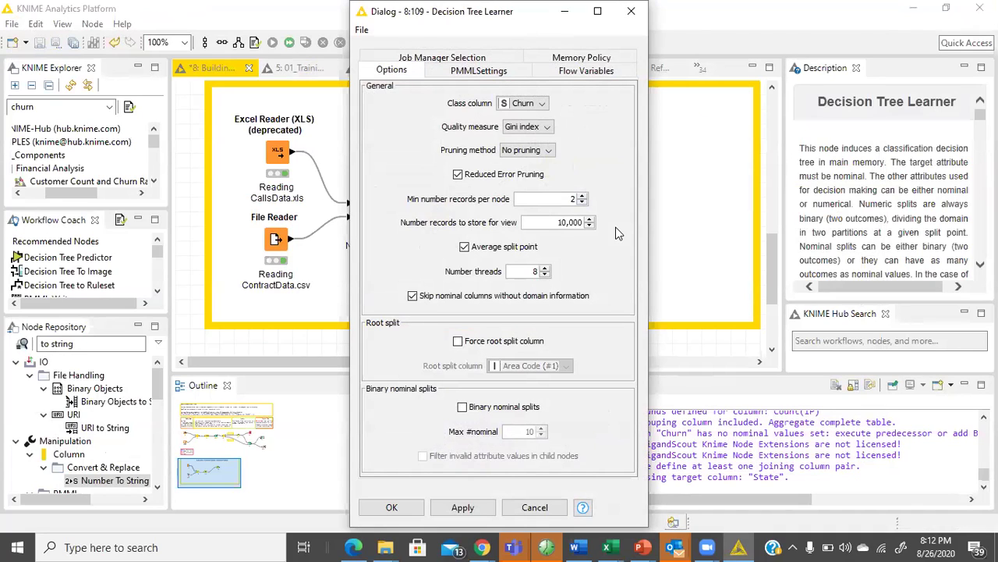
pyautogui.doubleClick(529, 199)
pyautogui.click(443, 507)
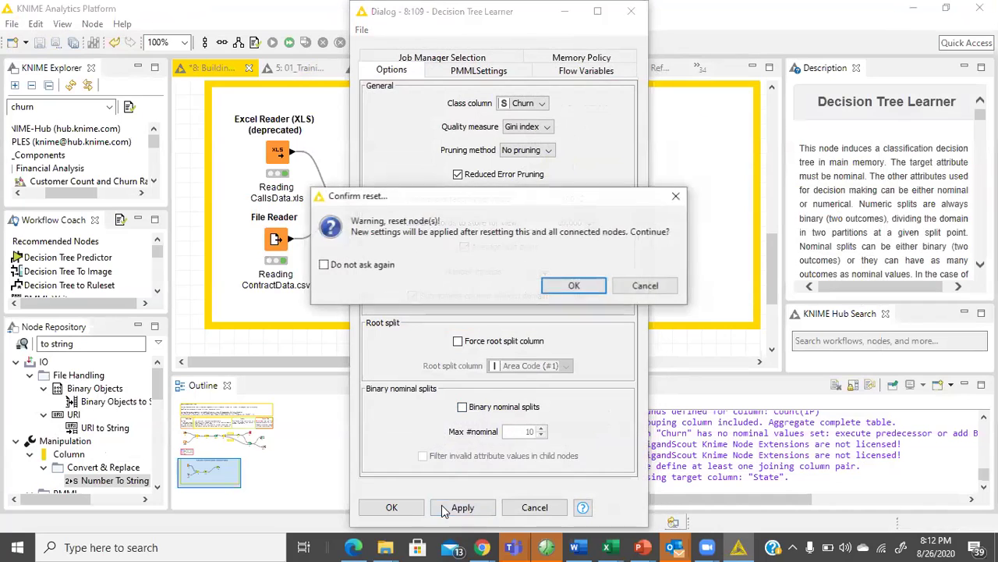
pyautogui.press('Return')
pyautogui.click(392, 507)
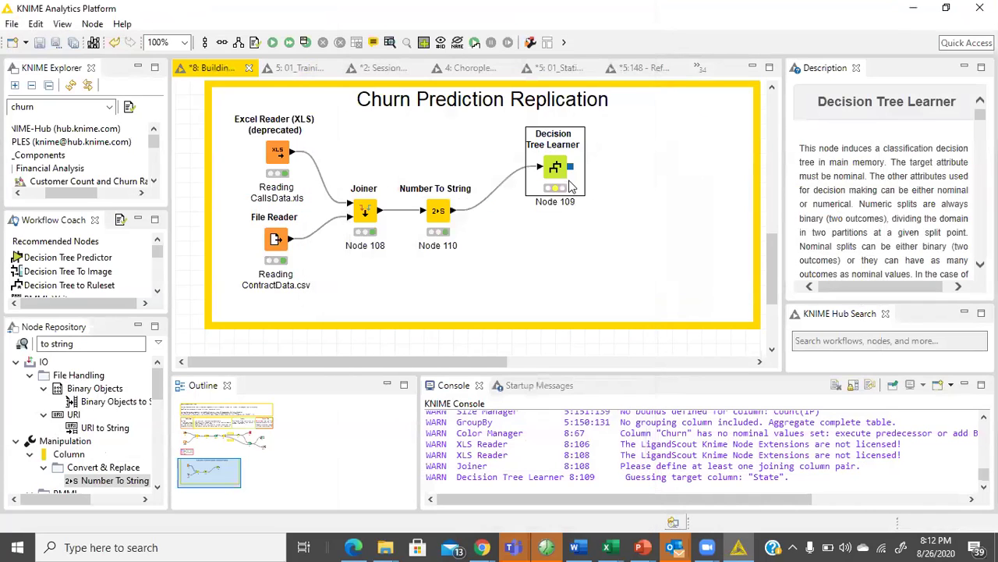
pyautogui.rightClick(570, 186)
pyautogui.click(616, 178)
# View the retrained decision tree full screen and expand the branches below Day Charge and CustServ Calls down to the leaves.
pyautogui.rightClick(554, 168)
pyautogui.click(628, 341)
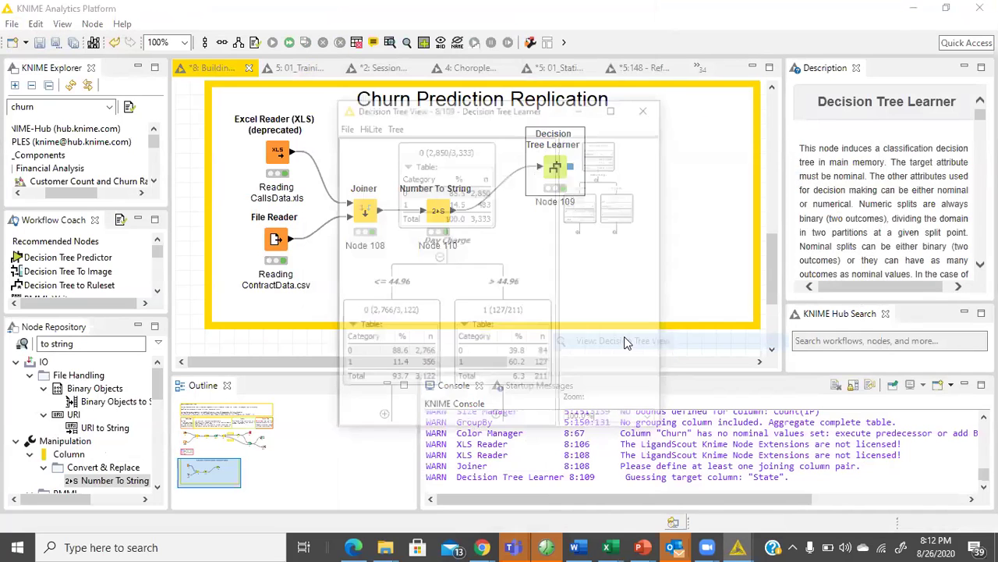
pyautogui.click(610, 111)
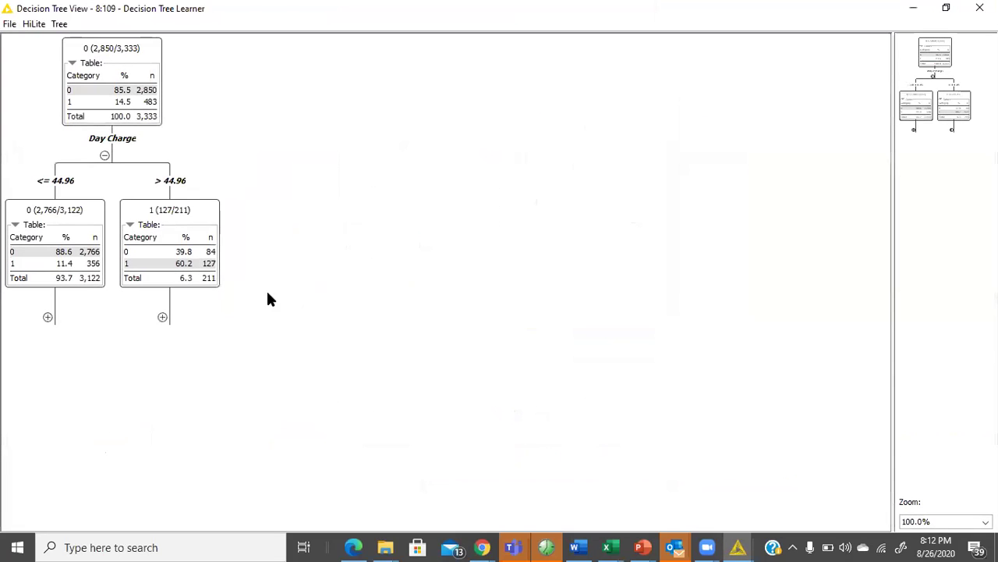
pyautogui.click(163, 317)
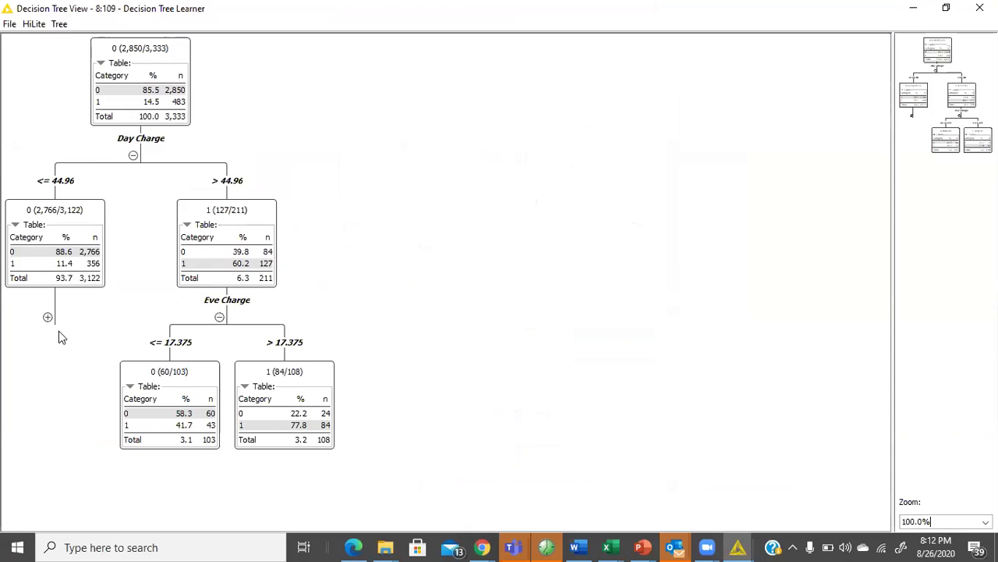
pyautogui.click(47, 317)
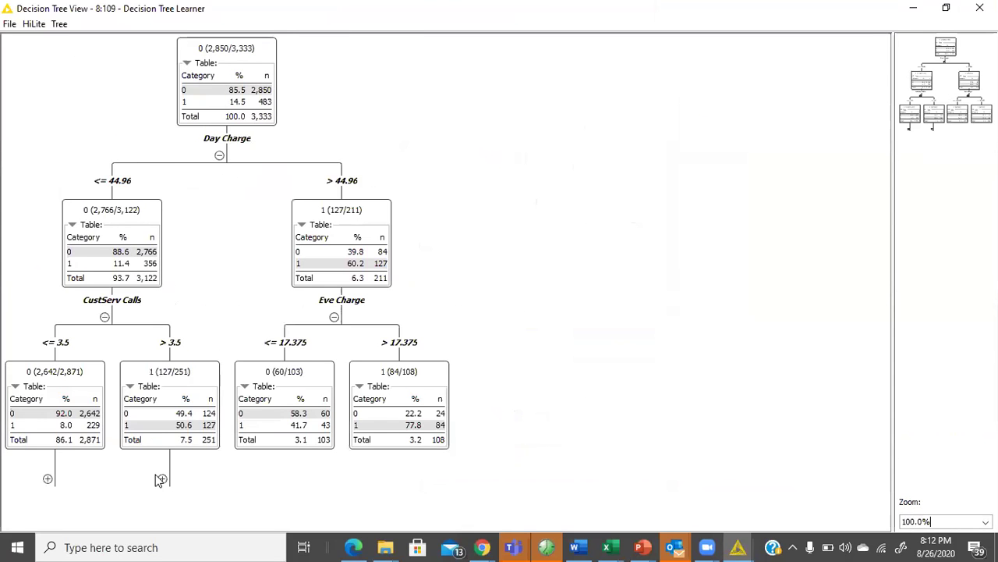
pyautogui.click(161, 475)
pyautogui.scroll(3, 884, 327)
pyautogui.scroll(-3, 865, 383)
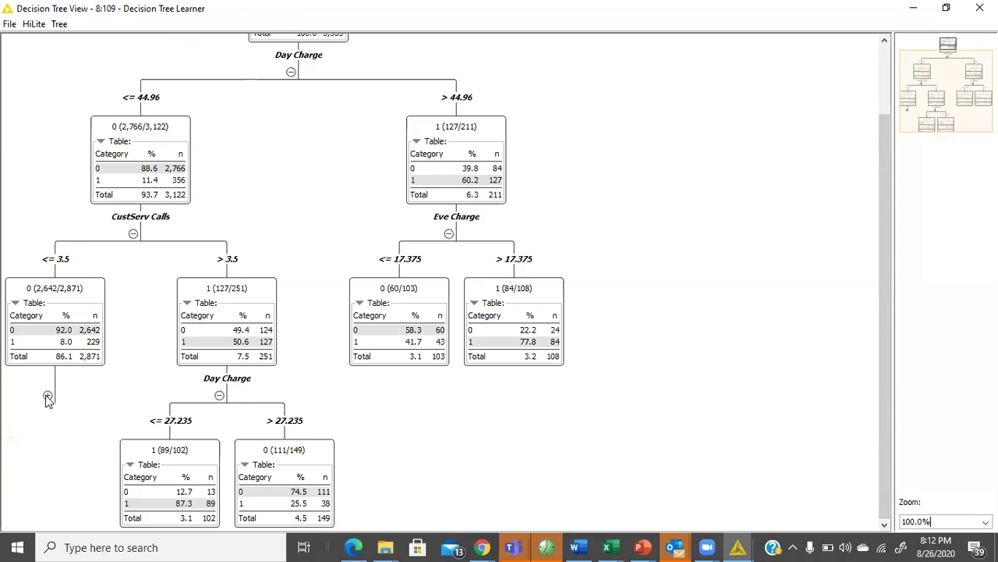
pyautogui.click(47, 395)
pyautogui.click(162, 519)
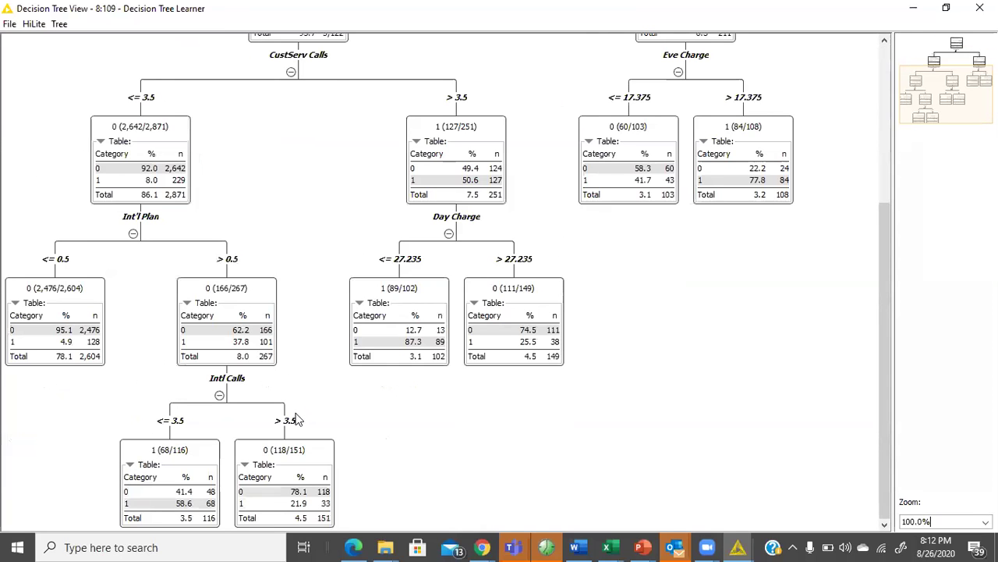
# Examine the expanded tree's splits and churn proportions, and close the decision tree view.
pyautogui.scroll(2, 543, 295)
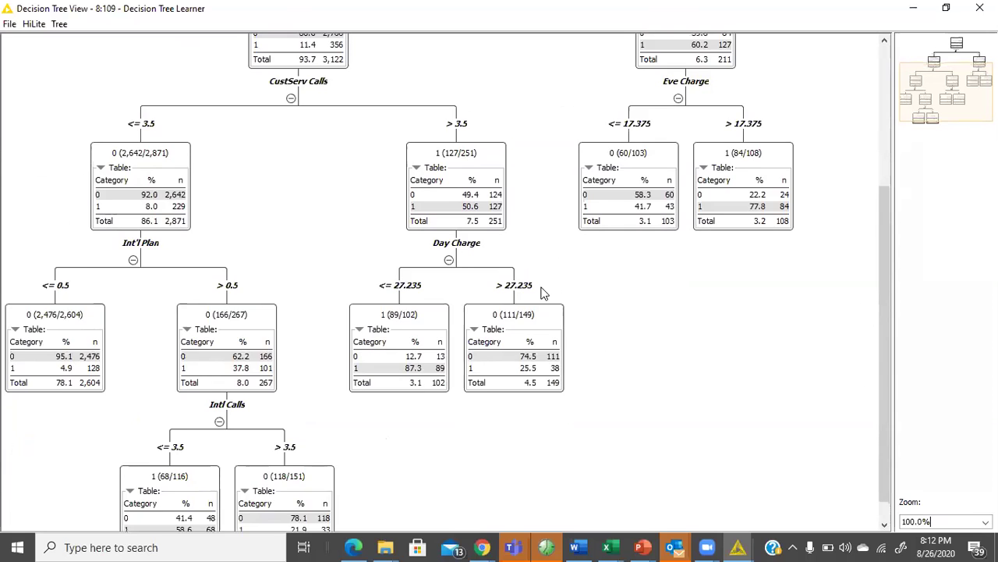
pyautogui.scroll(2, 544, 294)
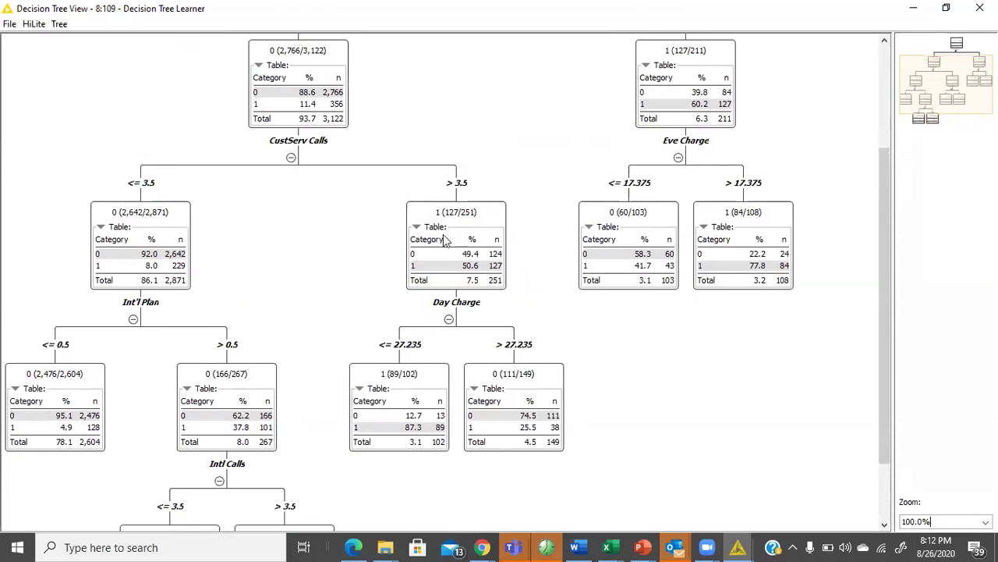
pyautogui.scroll(-2, 179, 346)
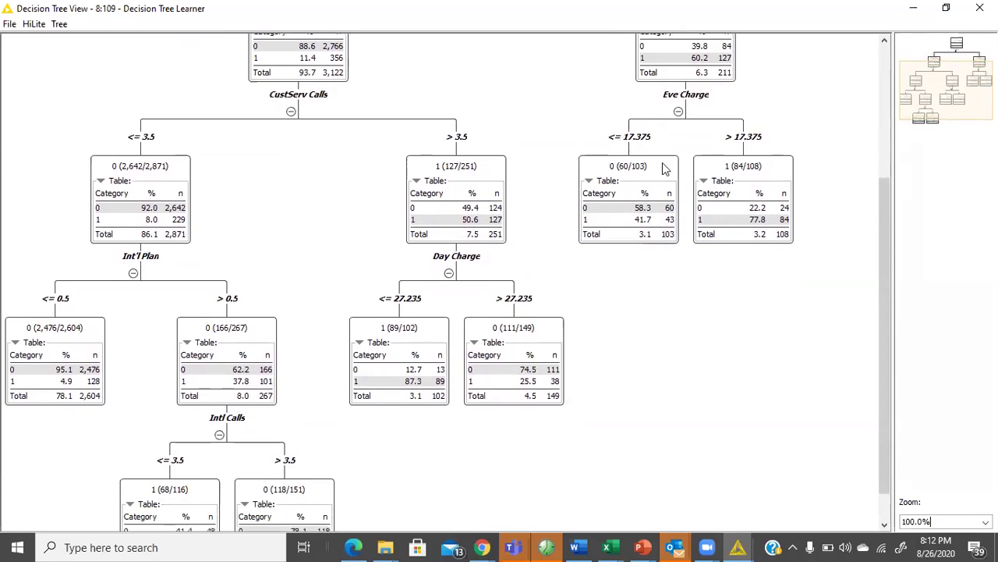
pyautogui.scroll(-2, 664, 305)
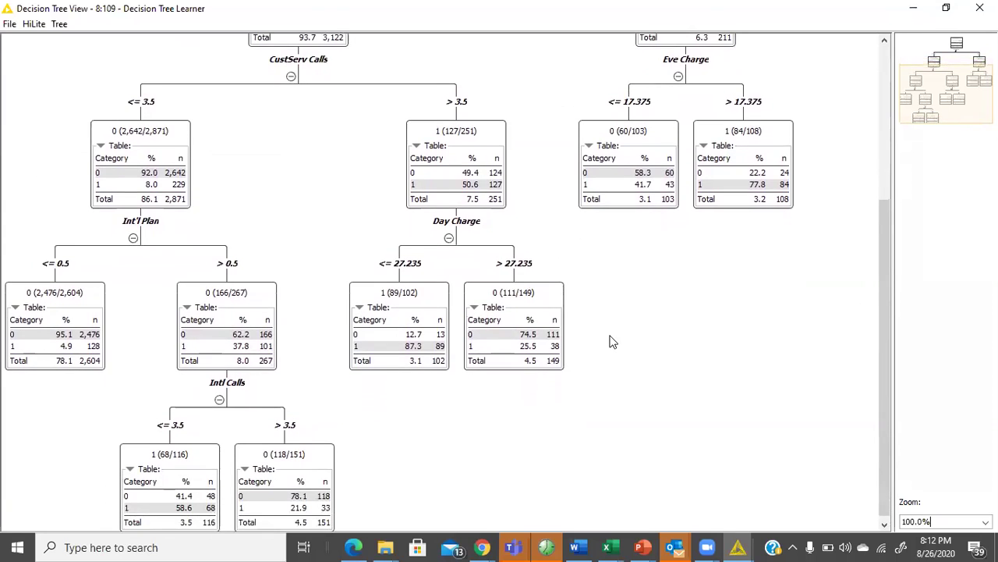
pyautogui.click(980, 8)
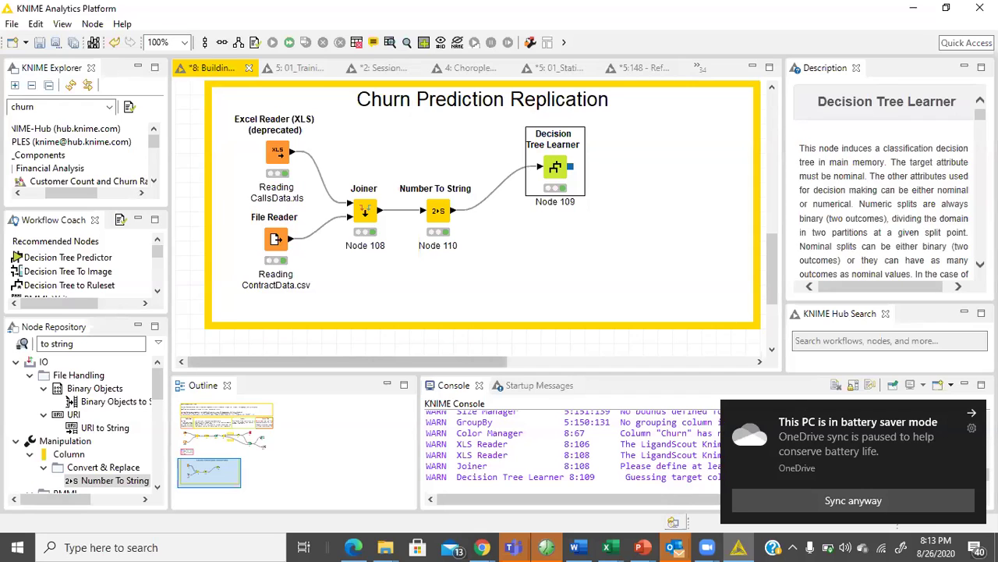
# Dismiss the battery saver notification and search the node repository for "partit".
pyautogui.click(972, 413)
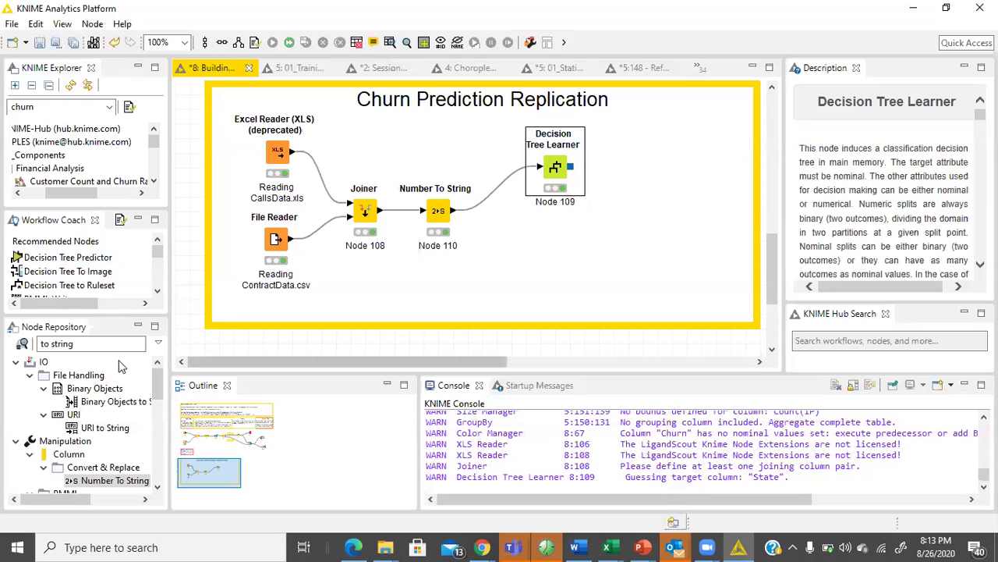
pyautogui.click(6, 349)
pyautogui.press('BackSpace')
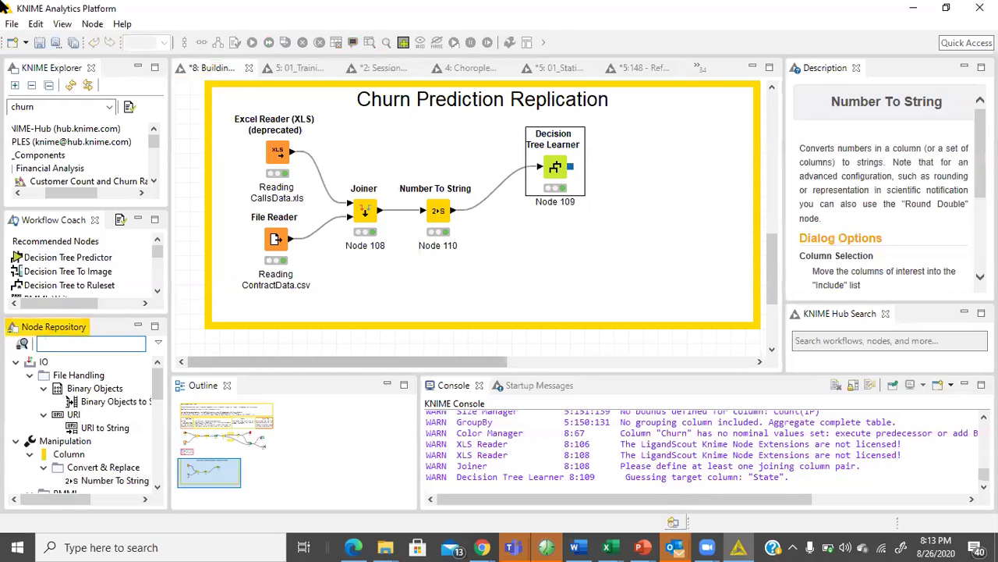
pyautogui.write('ps')
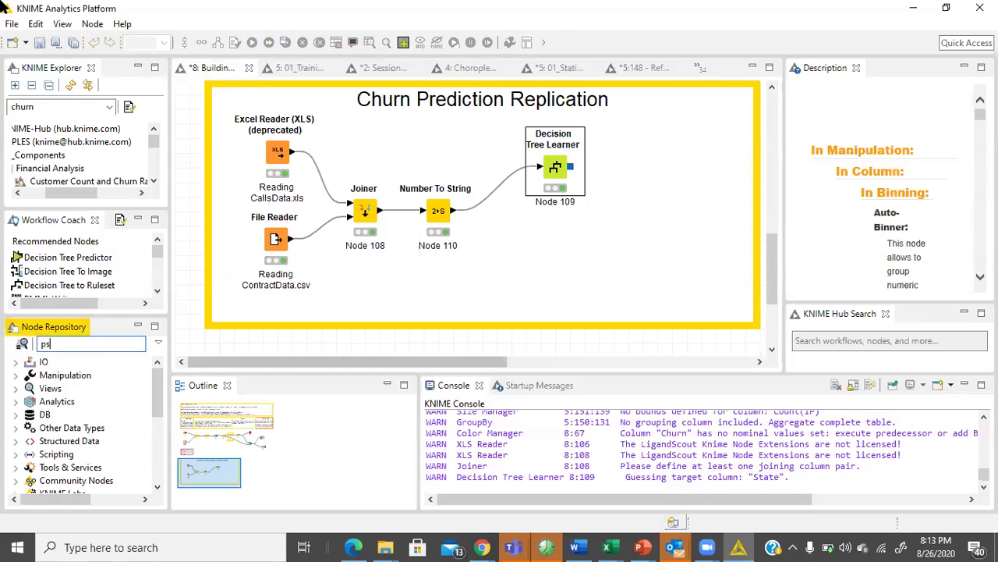
pyautogui.press('BackSpace')
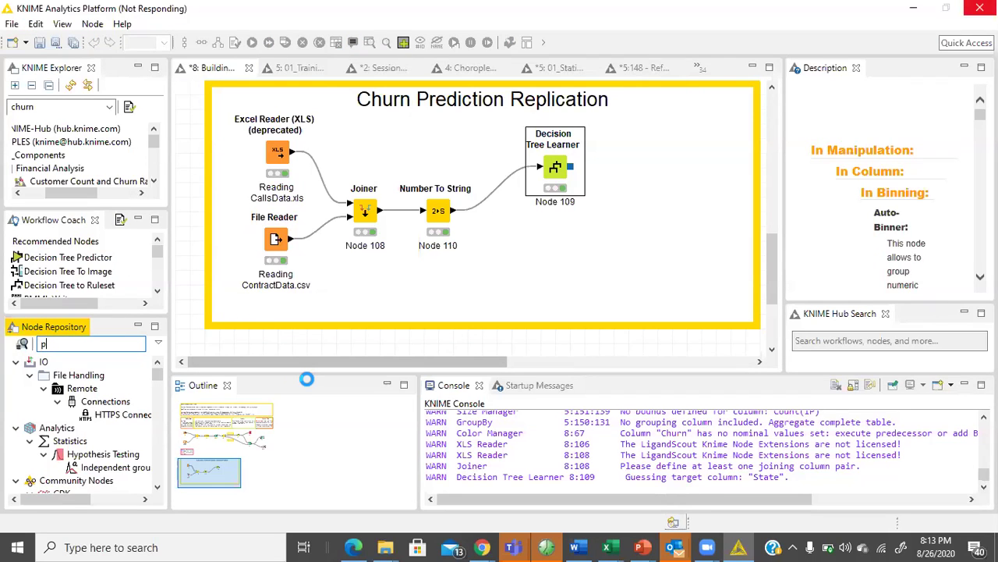
pyautogui.write('artition')
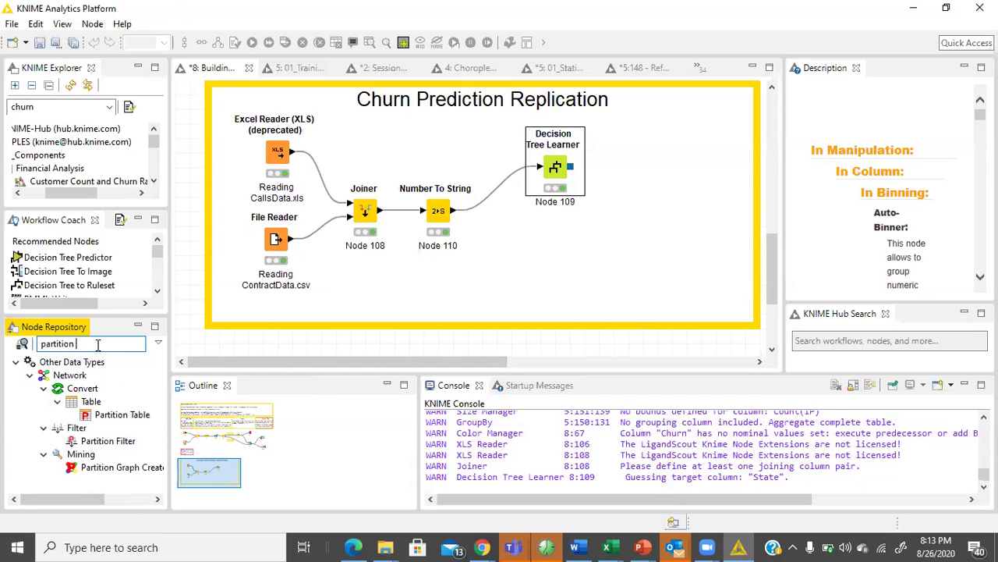
pyautogui.press('BackSpace')
pyautogui.press('BackSpace')
pyautogui.press('BackSpace')
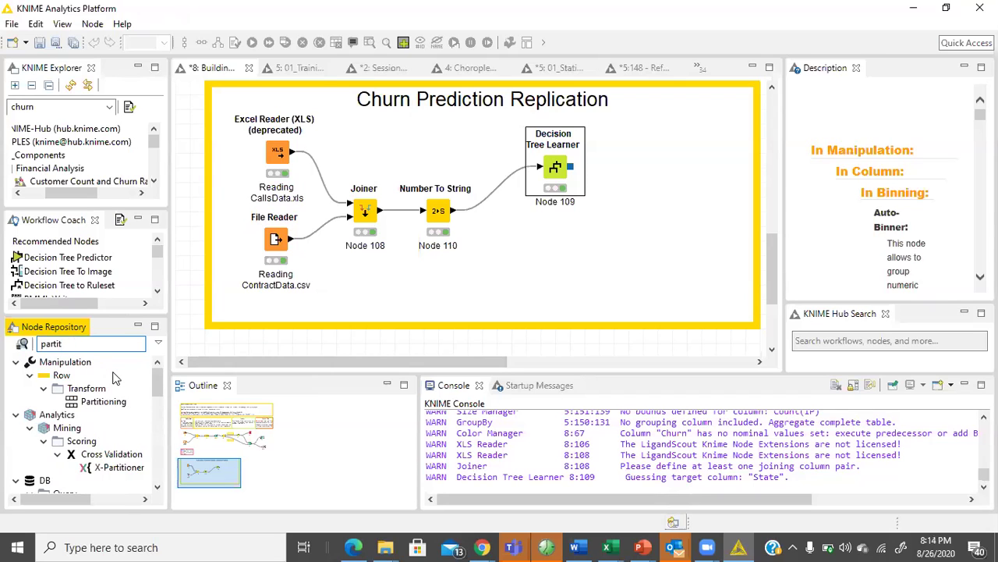
# Insert a Partitioning node between Number To String and Decision Tree Learner, accept the reset, and move the learner farther away to make room.
pyautogui.moveTo(104, 402); pyautogui.dragTo(507, 202)
pyautogui.click(583, 288)
pyautogui.click(575, 286)
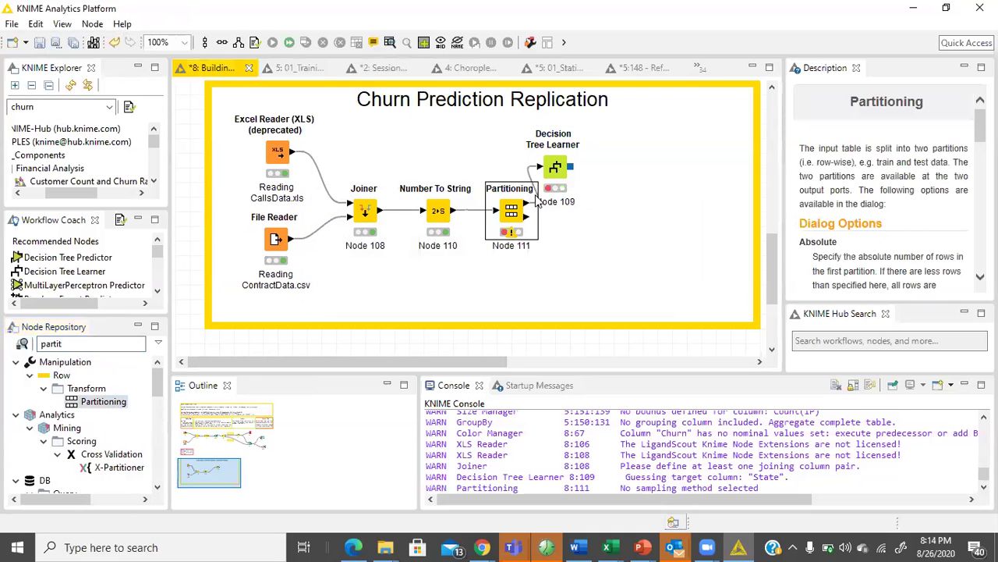
pyautogui.moveTo(552, 176); pyautogui.dragTo(638, 156)
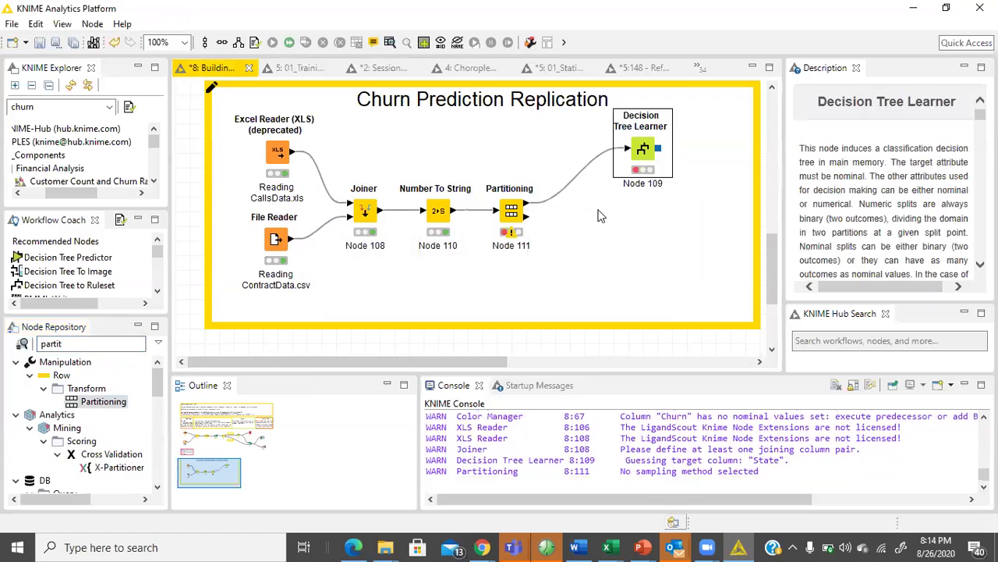
# Configure the Partitioning node for a relative first partition of 50% drawn randomly, and execute the node.
pyautogui.moveTo(509, 214); pyautogui.dragTo(524, 213)
pyautogui.doubleClick(526, 214)
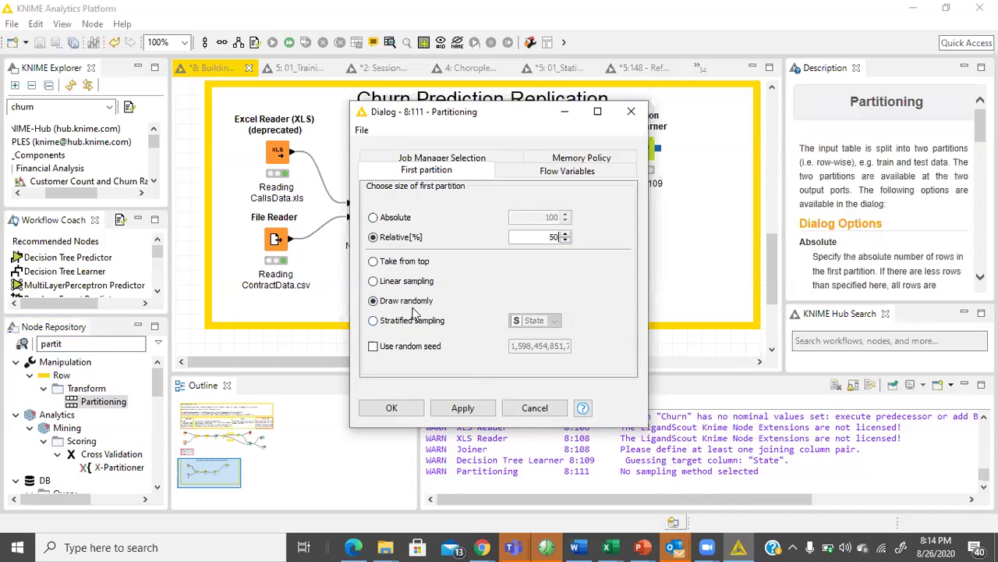
pyautogui.click(459, 410)
pyautogui.click(398, 408)
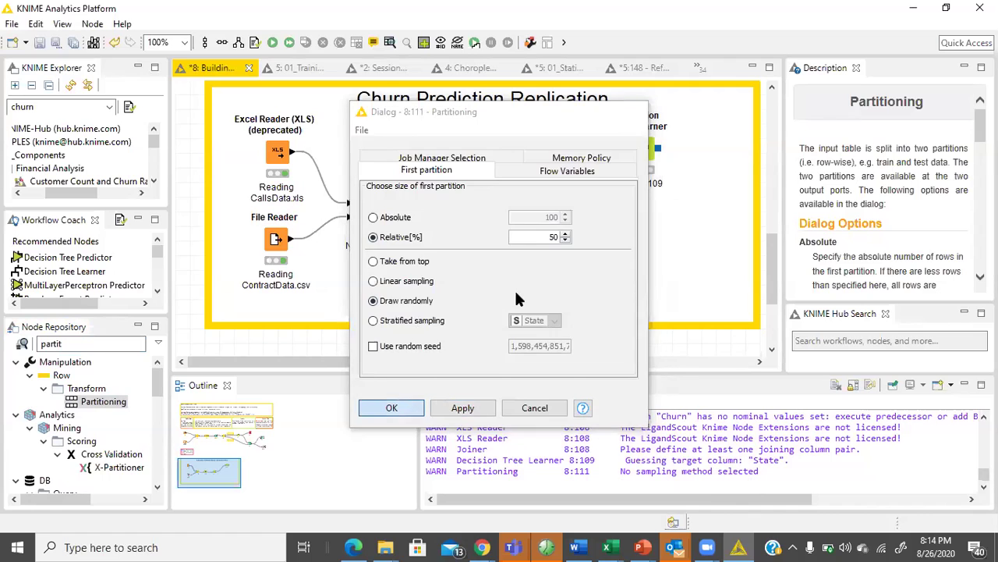
pyautogui.rightClick(522, 224)
pyautogui.click(561, 198)
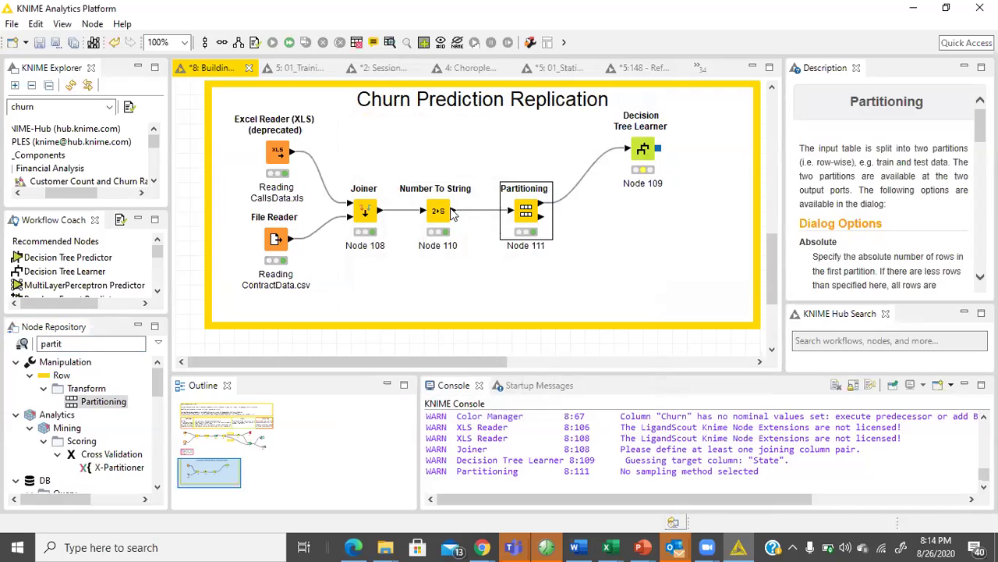
# Execute the Decision Tree Learner on the first partition.
pyautogui.moveTo(453, 214)
pyautogui.moveTo(542, 210)
pyautogui.rightClick(643, 159)
pyautogui.click(662, 179)
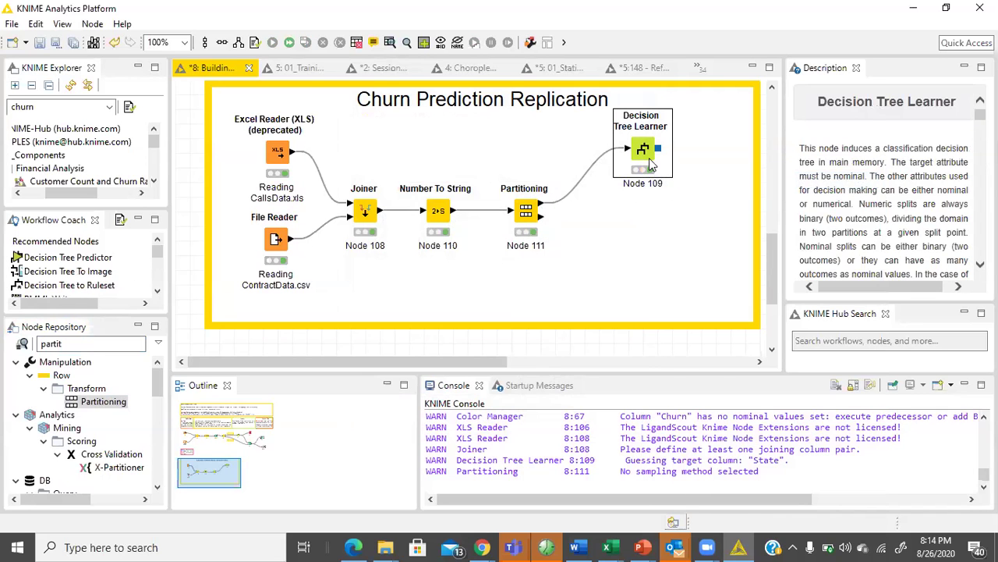
# View the Decision Tree Learner's model output, close it, and view the retrained decision tree.
pyautogui.rightClick(650, 157)
pyautogui.click(760, 521)
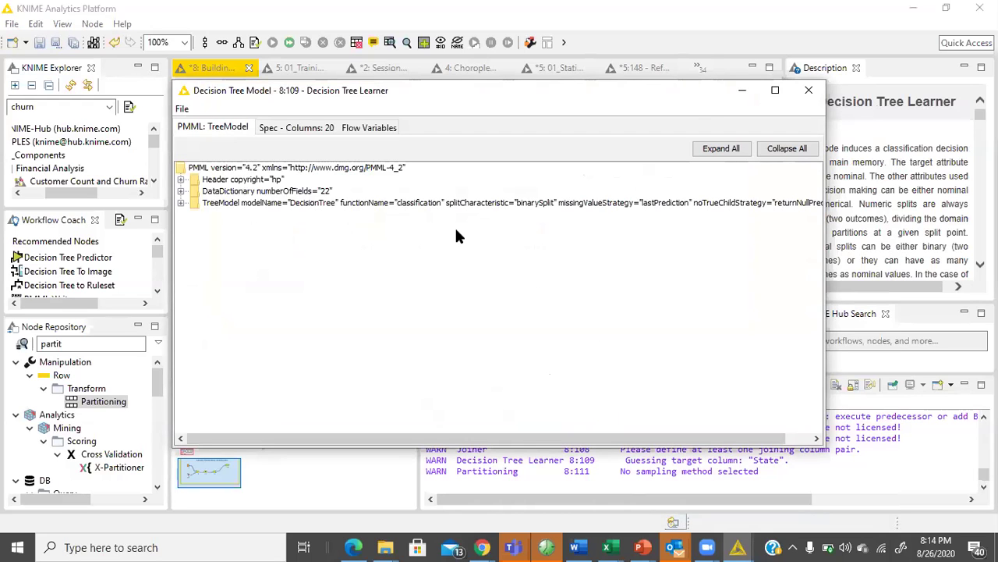
pyautogui.click(809, 90)
pyautogui.rightClick(632, 156)
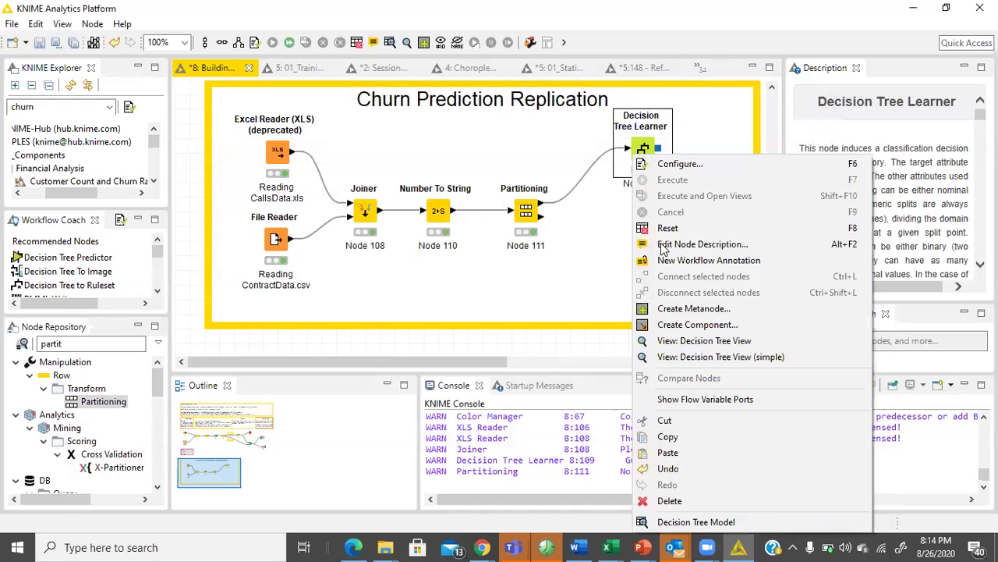
pyautogui.click(726, 341)
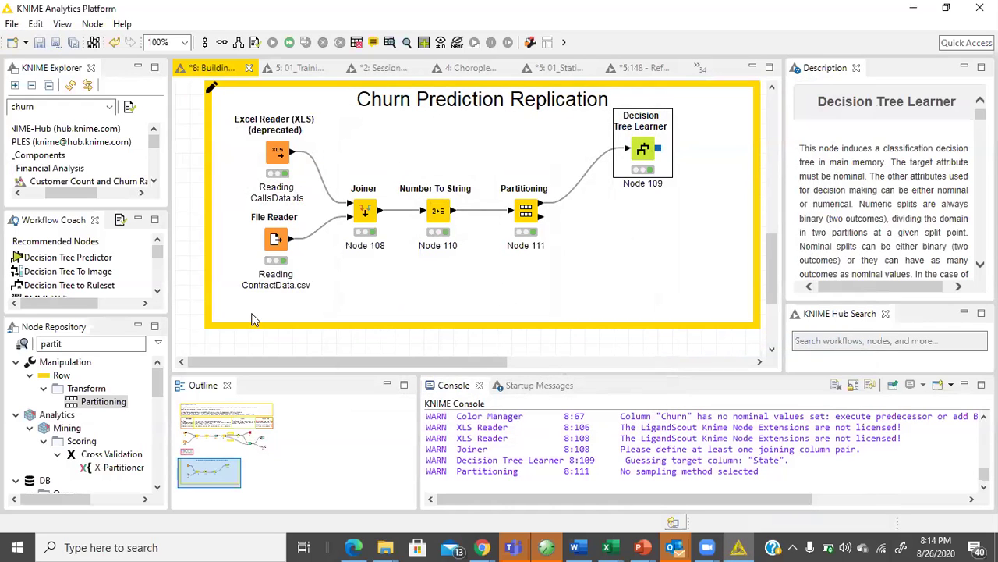
# Search the node repository for "deci" and add a Decision Tree Predictor below the Decision Tree Learner.
pyautogui.click(78, 343)
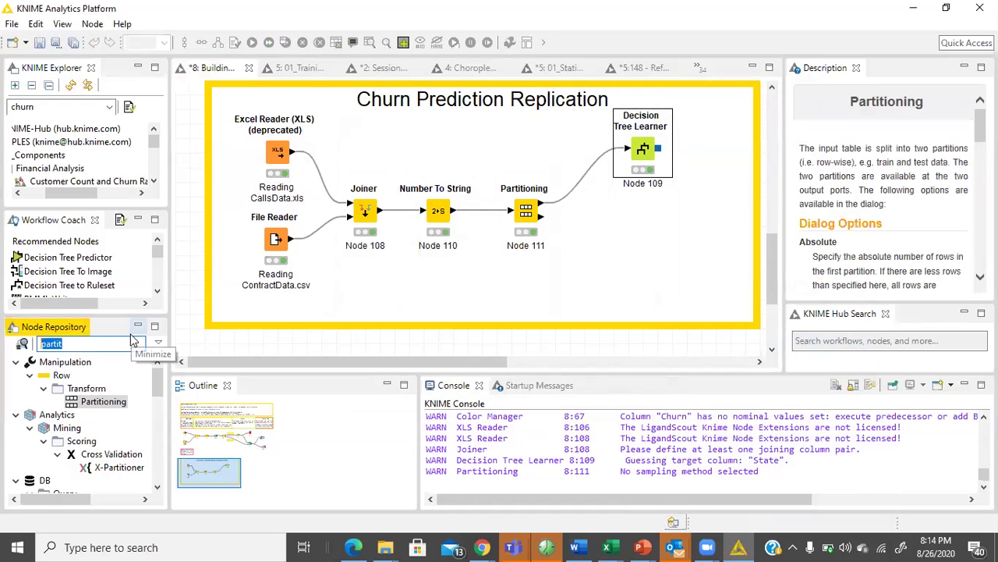
pyautogui.press('BackSpace')
pyautogui.write('deci')
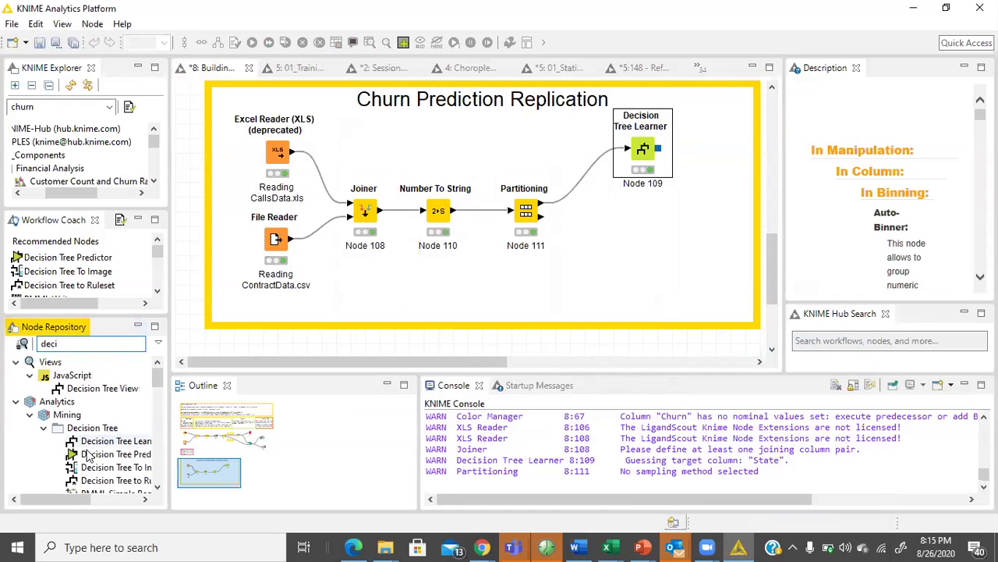
pyautogui.moveTo(73, 500); pyautogui.dragTo(90, 501)
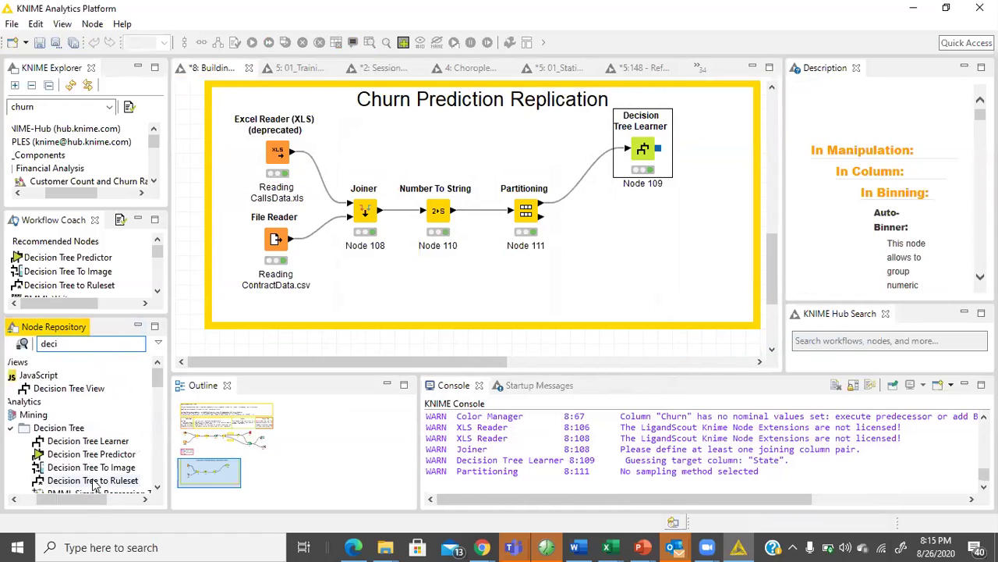
pyautogui.scroll(-3, 86, 422)
pyautogui.moveTo(85, 416); pyautogui.dragTo(629, 252)
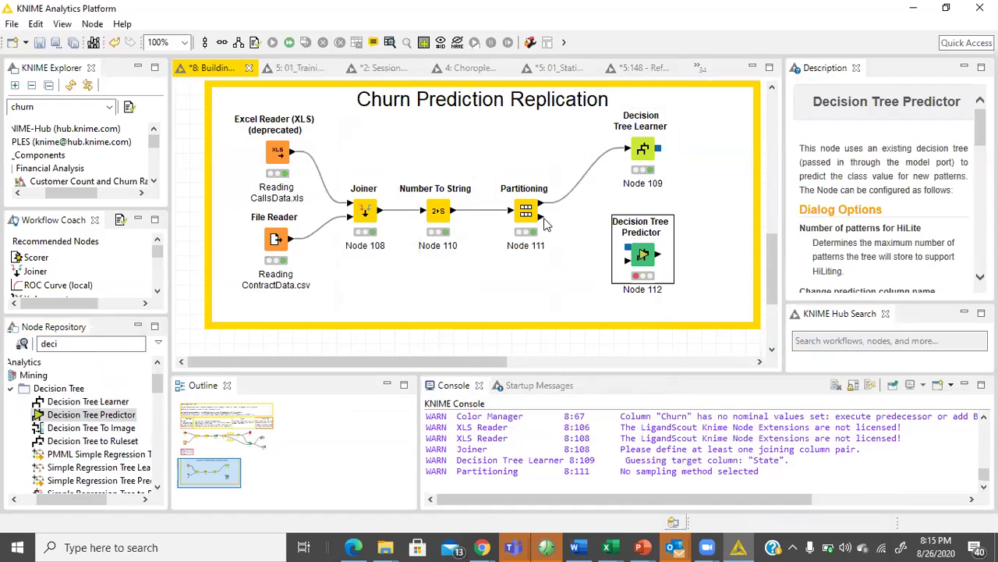
# Connect Partitioning's second output to the Decision Tree Predictor's data input and space the learner and predictor farther apart.
pyautogui.moveTo(542, 217); pyautogui.dragTo(585, 247)
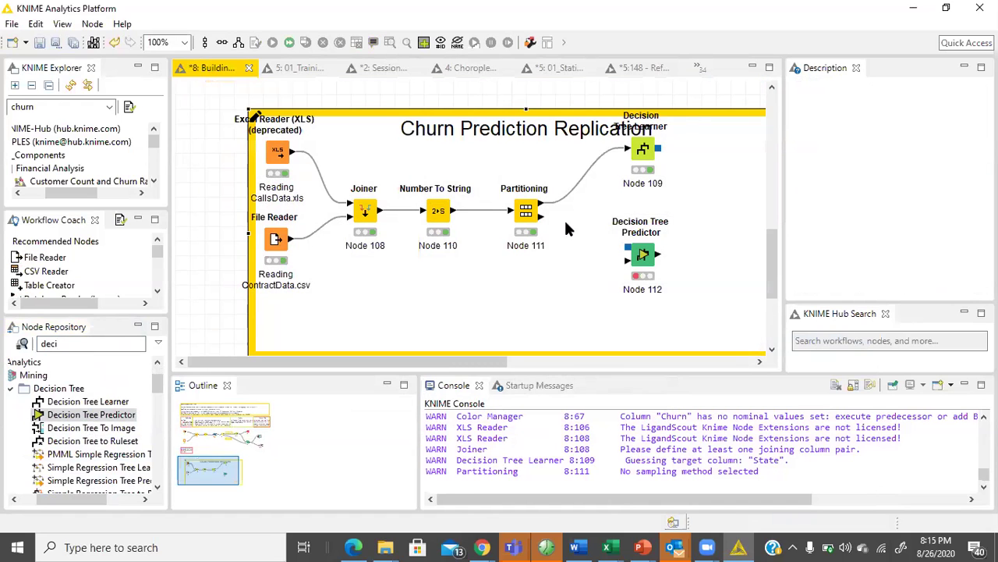
pyautogui.hotkey('ctrl', 'z')
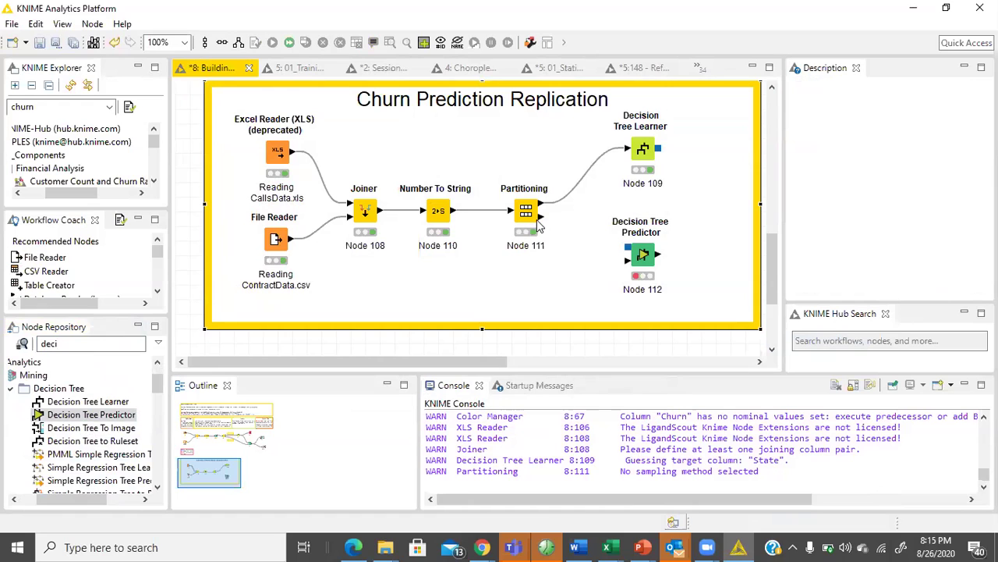
pyautogui.moveTo(542, 218); pyautogui.dragTo(700, 258)
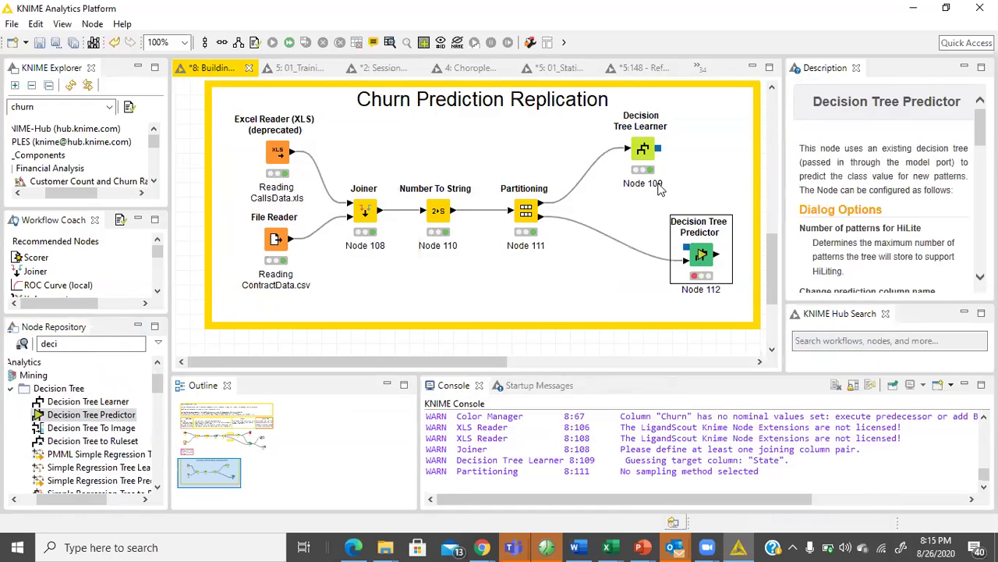
pyautogui.moveTo(641, 158); pyautogui.dragTo(624, 162)
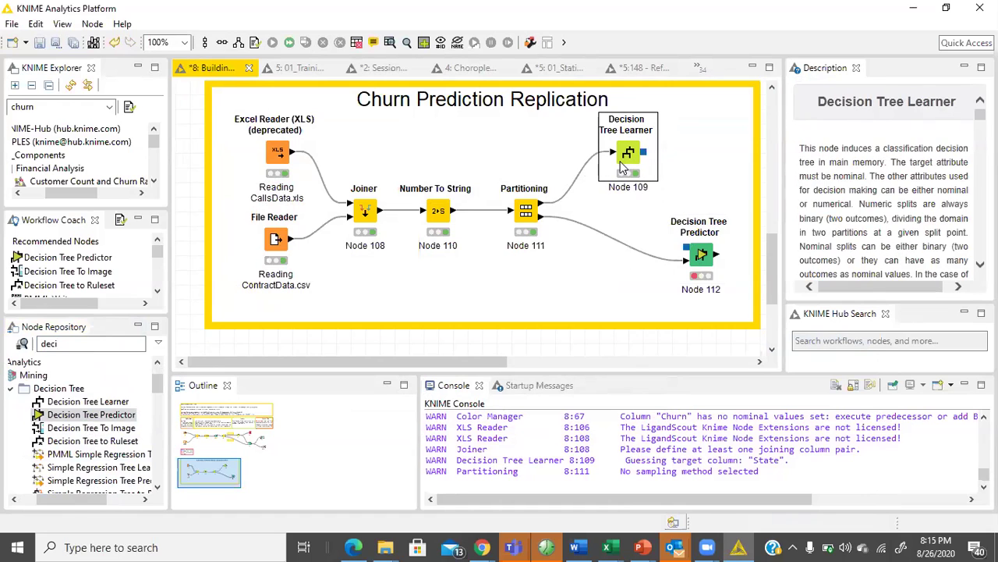
# Examine the learner's PMML tree model, expanding the header, the data dictionary, and the VMail Message and Eve Mins fields, and close it.
pyautogui.rightClick(628, 158)
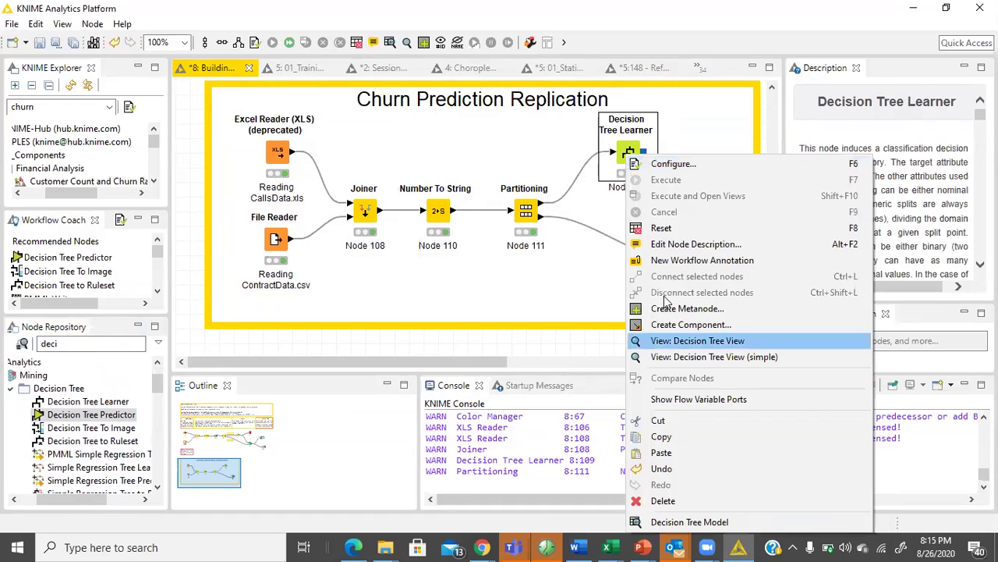
pyautogui.click(731, 525)
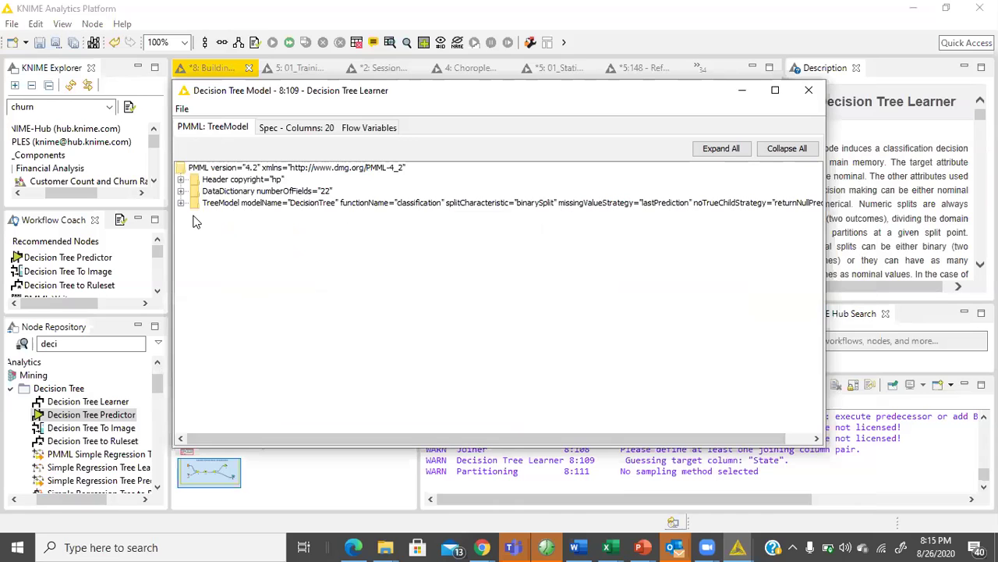
pyautogui.doubleClick(193, 205)
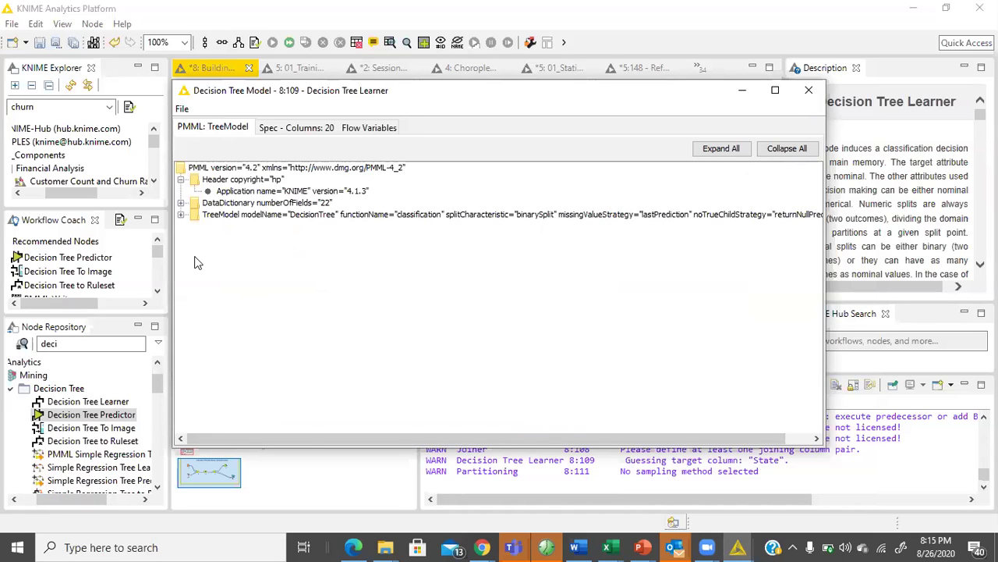
pyautogui.scroll(-1, 234, 281)
pyautogui.scroll(2, 231, 281)
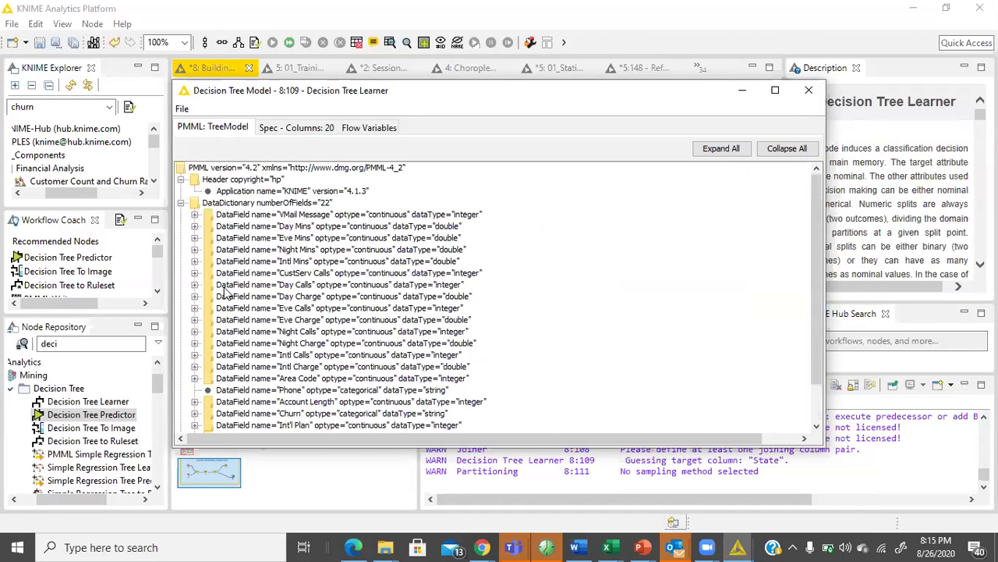
pyautogui.click(194, 214)
pyautogui.click(208, 239)
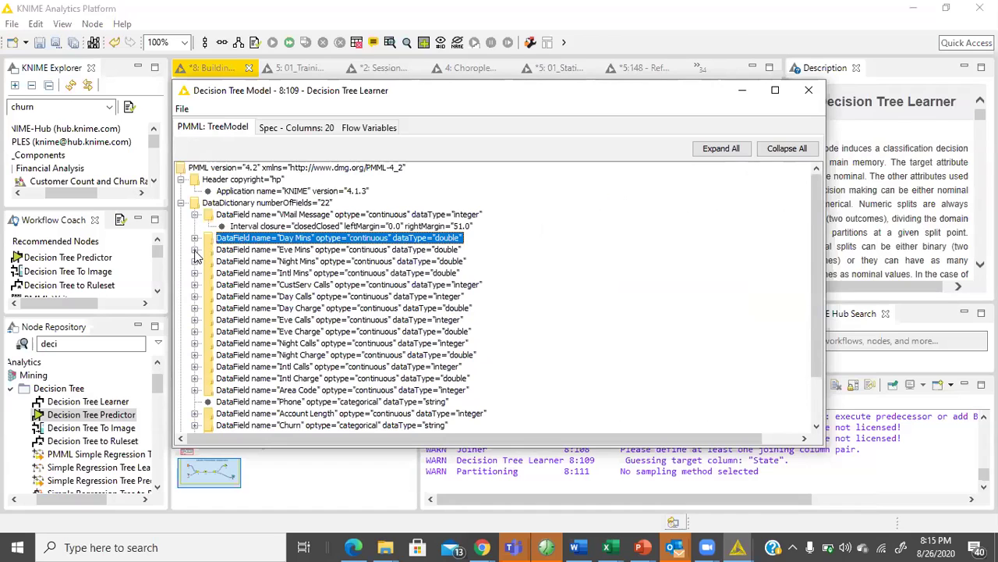
pyautogui.click(194, 250)
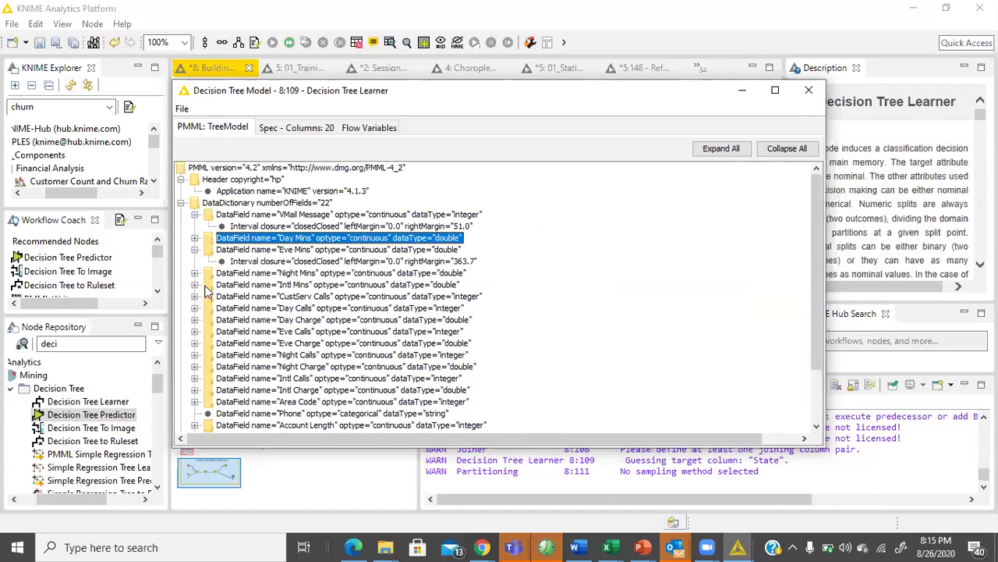
pyautogui.click(811, 93)
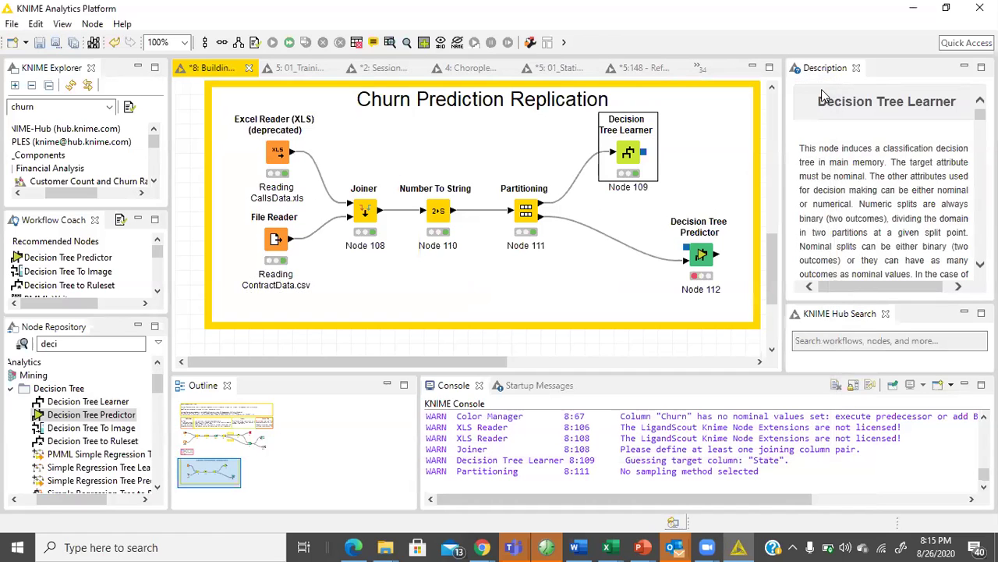
# Connect the Decision Tree Learner's model output to the Decision Tree Predictor's model input and shift the learner slightly closer to Partitioning.
pyautogui.moveTo(645, 152); pyautogui.dragTo(687, 248)
pyautogui.moveTo(628, 157); pyautogui.dragTo(614, 159)
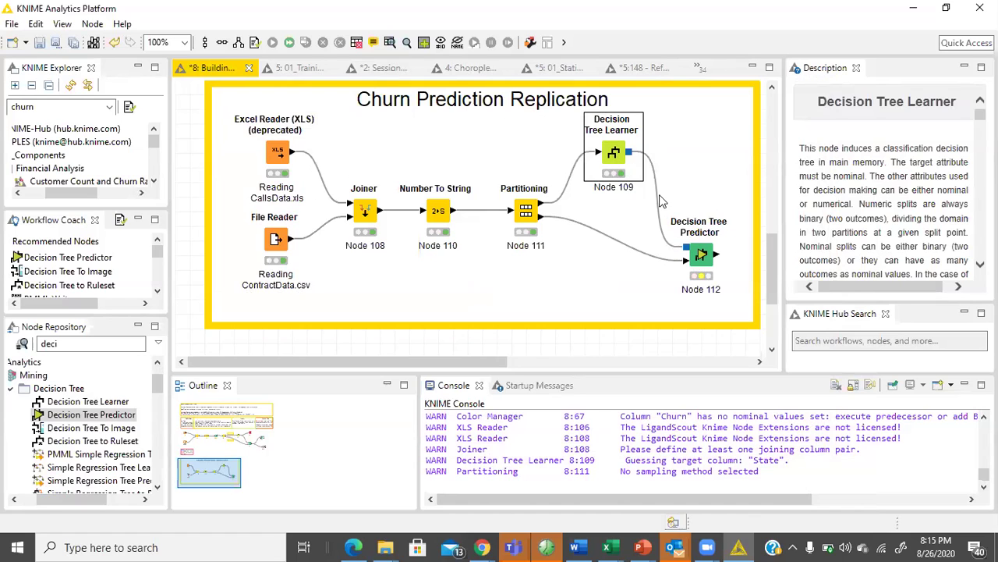
# Set the Decision Tree Predictor to append columns with normalized class distribution using the suffix "_Prediction_prob", and apply the settings.
pyautogui.doubleClick(699, 257)
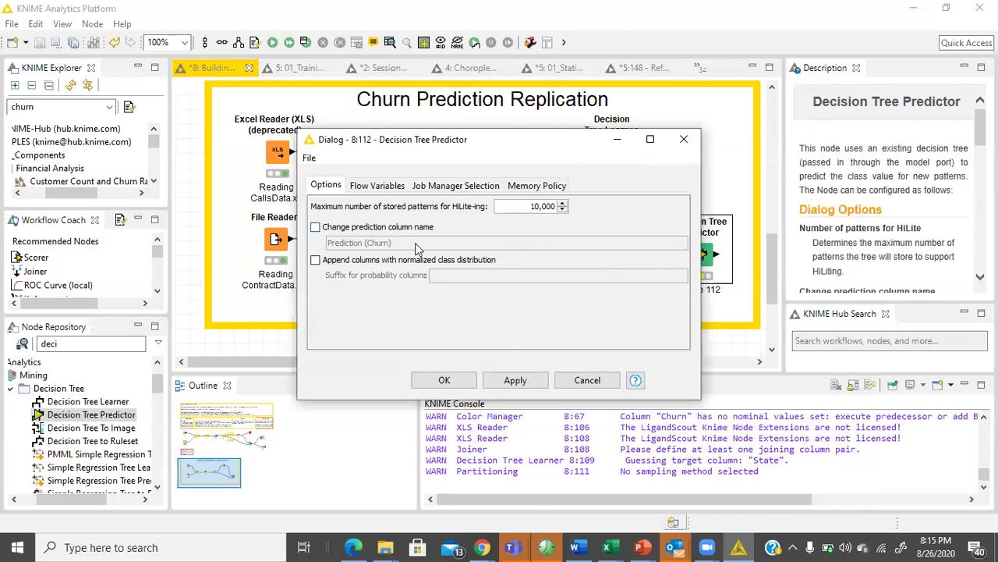
pyautogui.moveTo(539, 133); pyautogui.dragTo(437, 108)
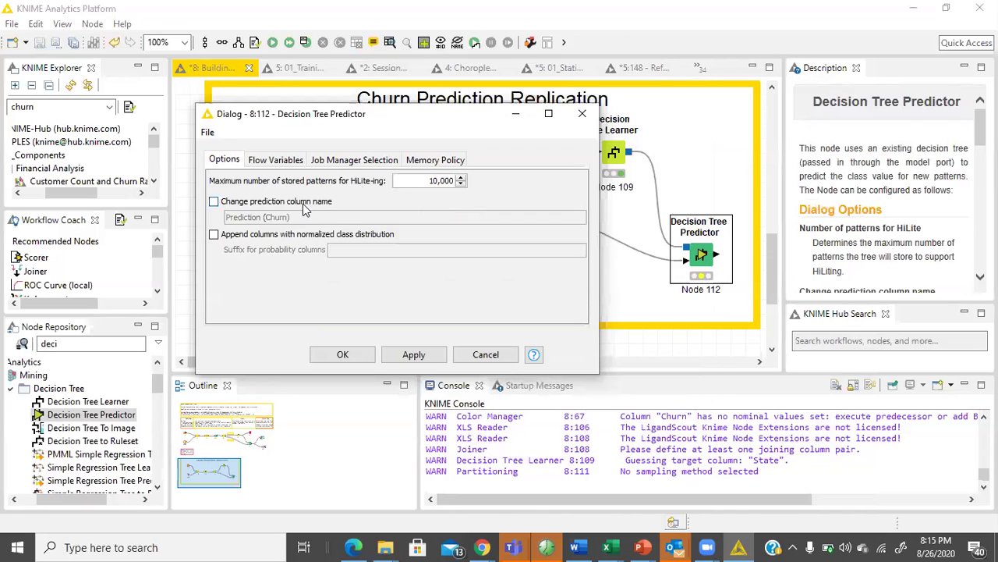
pyautogui.click(309, 235)
pyautogui.click(343, 250)
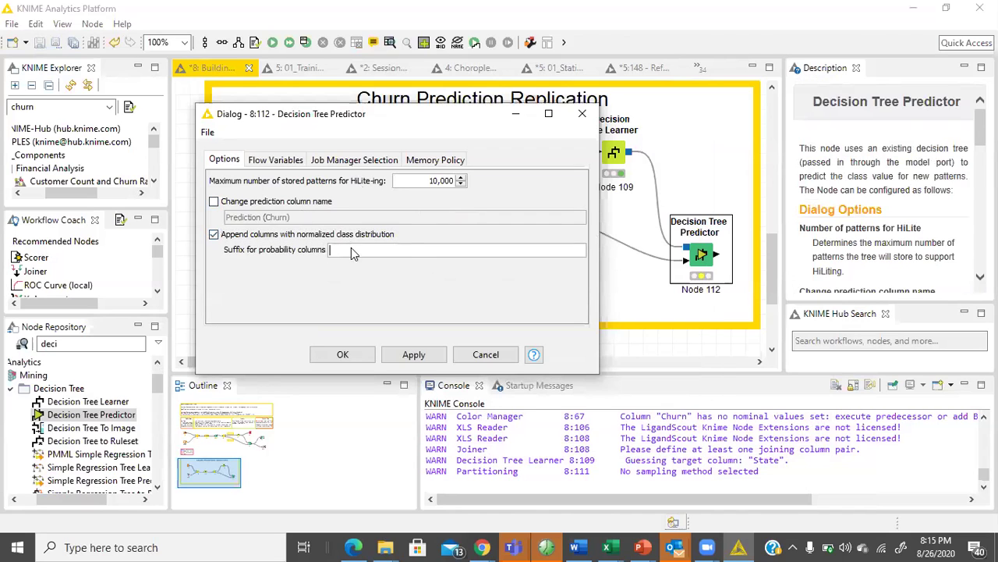
pyautogui.write('_Prediction_prob')
pyautogui.click(413, 353)
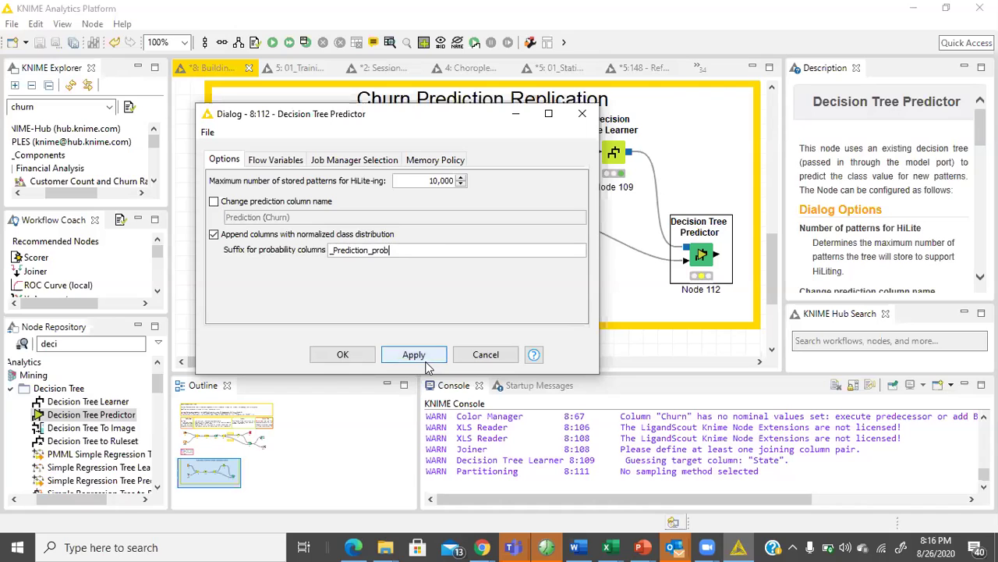
# Confirm the Decision Tree Predictor's settings and execute the node.
pyautogui.click(339, 356)
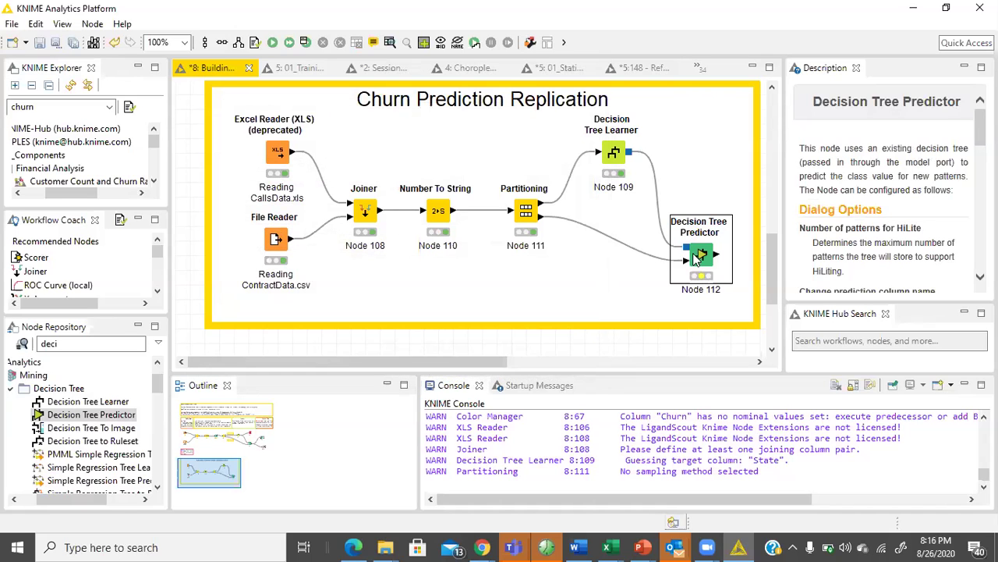
pyautogui.rightClick(698, 259)
pyautogui.click(725, 181)
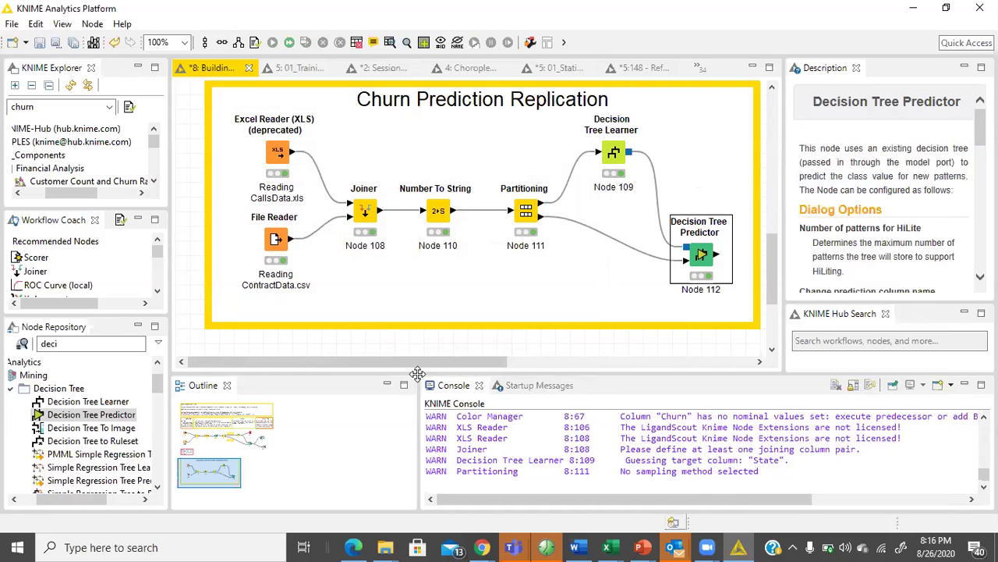
# Examine the Decision Tree Predictor's classified data, widening the Prediction (Churn) column and the table window to compare rows, and close it.
pyautogui.hscroll(4, 546, 261)
pyautogui.rightClick(551, 261)
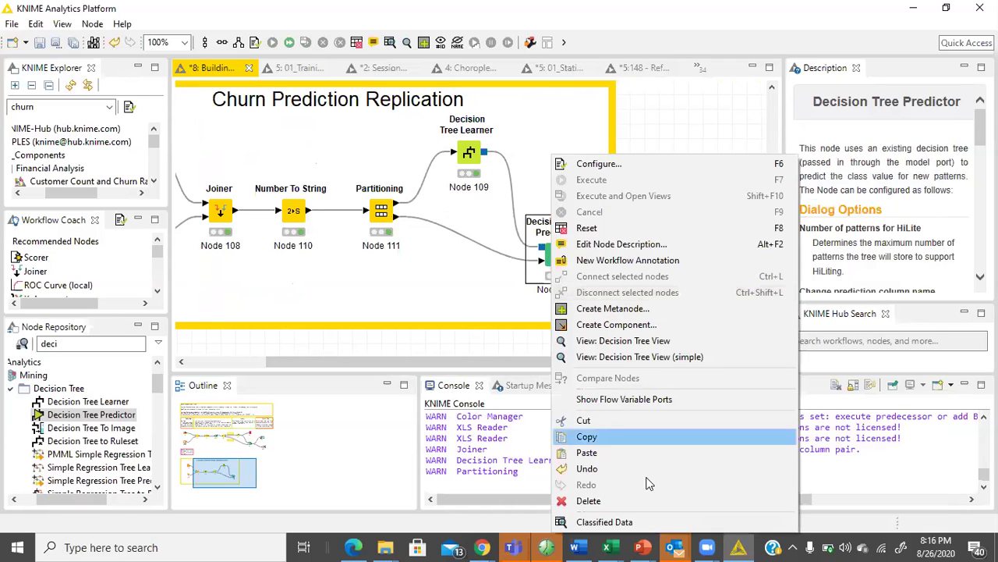
pyautogui.click(676, 521)
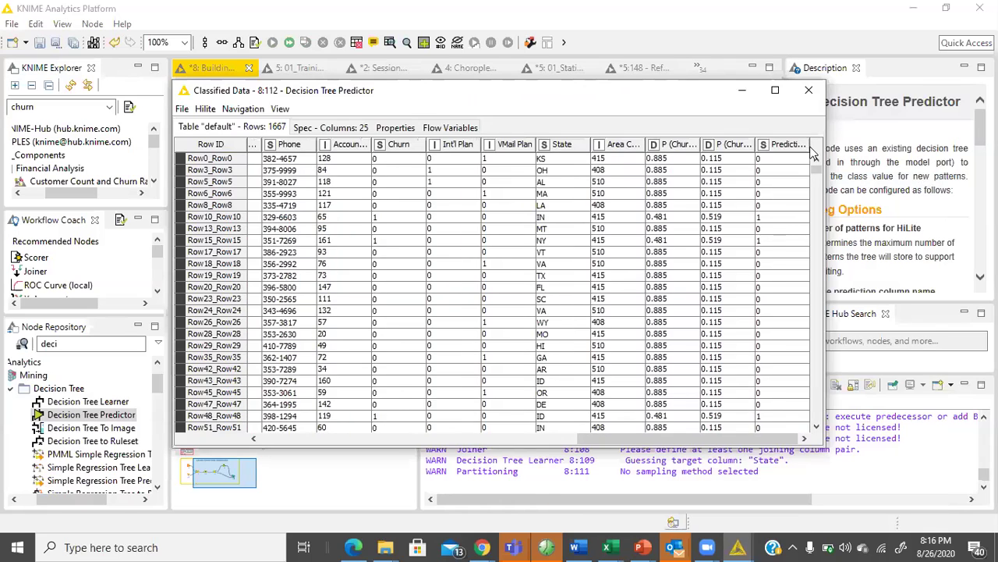
pyautogui.moveTo(807, 144); pyautogui.dragTo(837, 146)
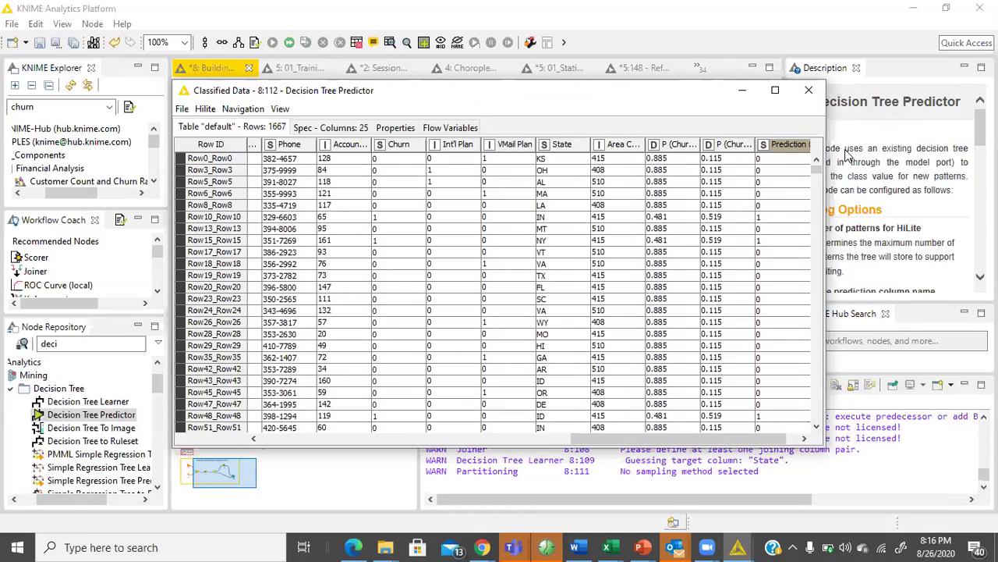
pyautogui.moveTo(825, 150); pyautogui.dragTo(977, 151)
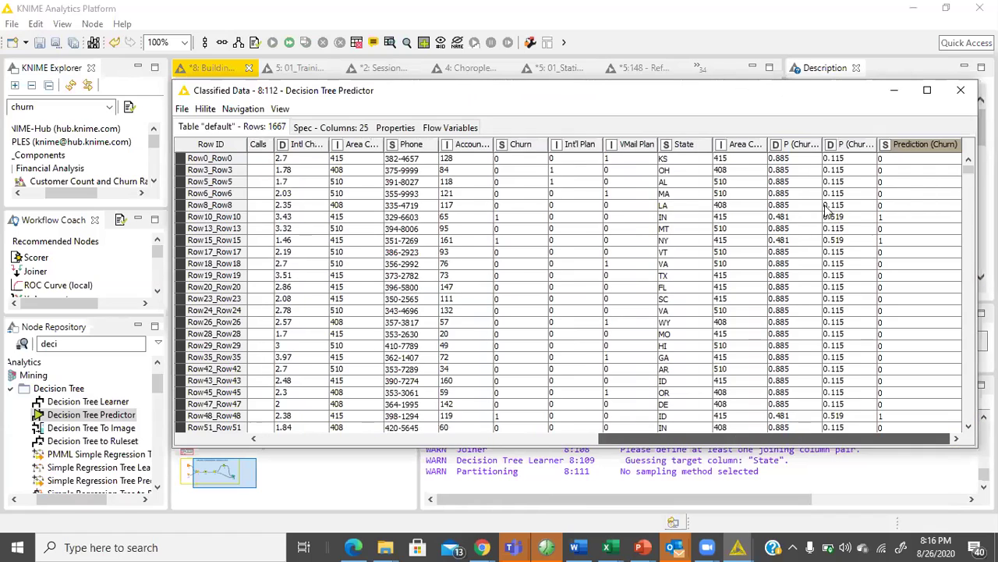
pyautogui.click(891, 287)
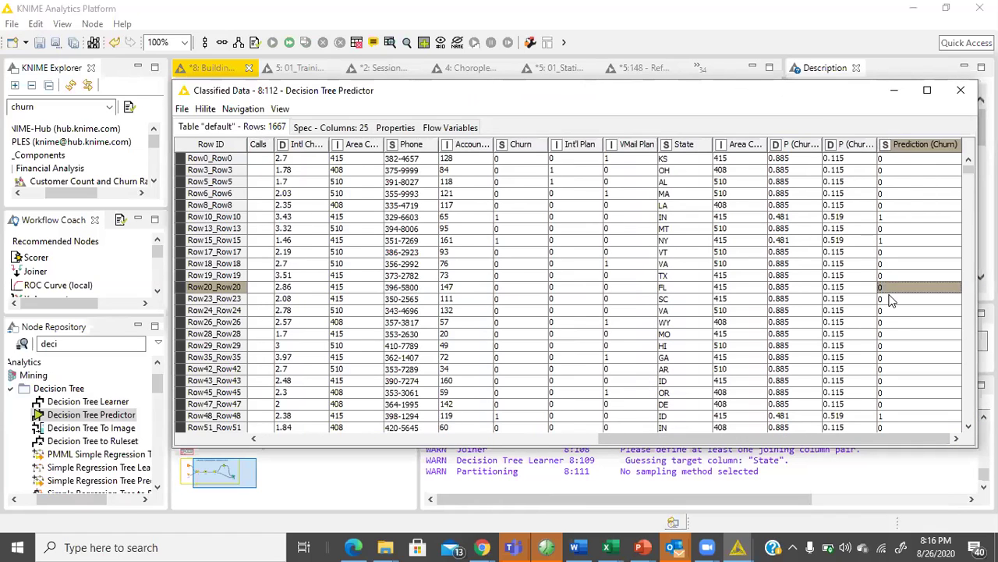
pyautogui.scroll(-2, 896, 343)
pyautogui.moveTo(897, 345); pyautogui.dragTo(305, 348)
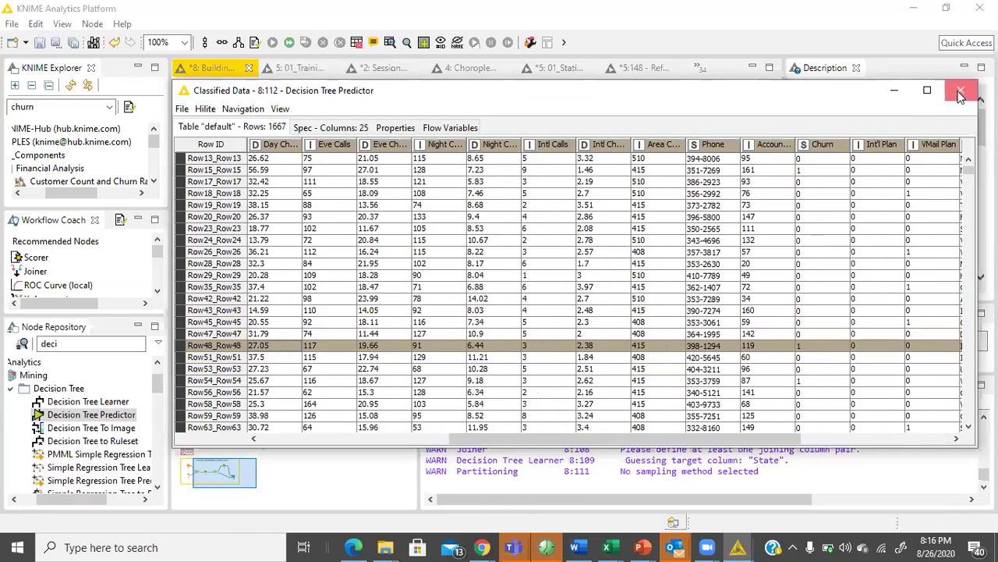
pyautogui.click(960, 91)
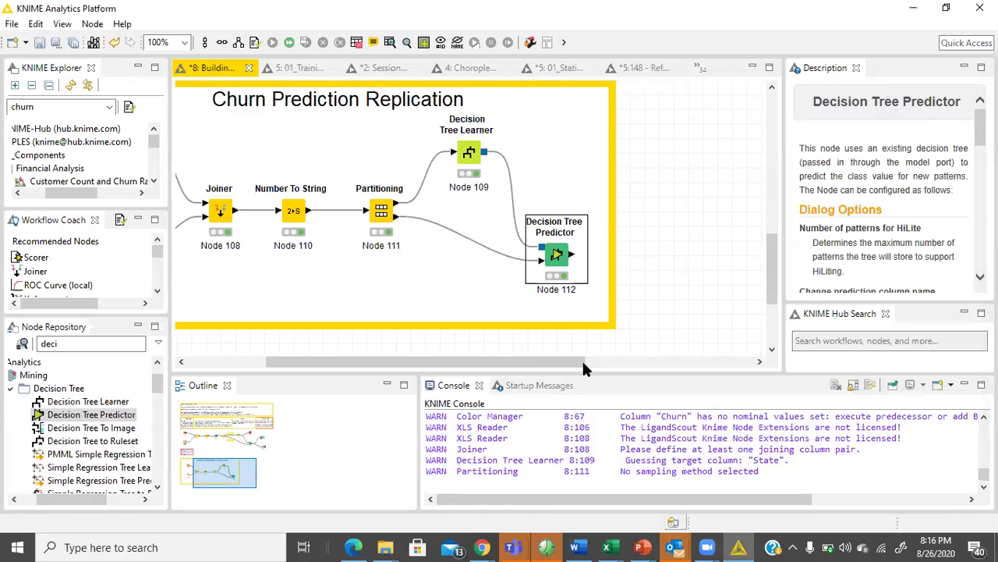
# Extend the Churn Prediction Replication annotation frame to the right to make room beyond the Decision Tree Predictor.
pyautogui.click(614, 197)
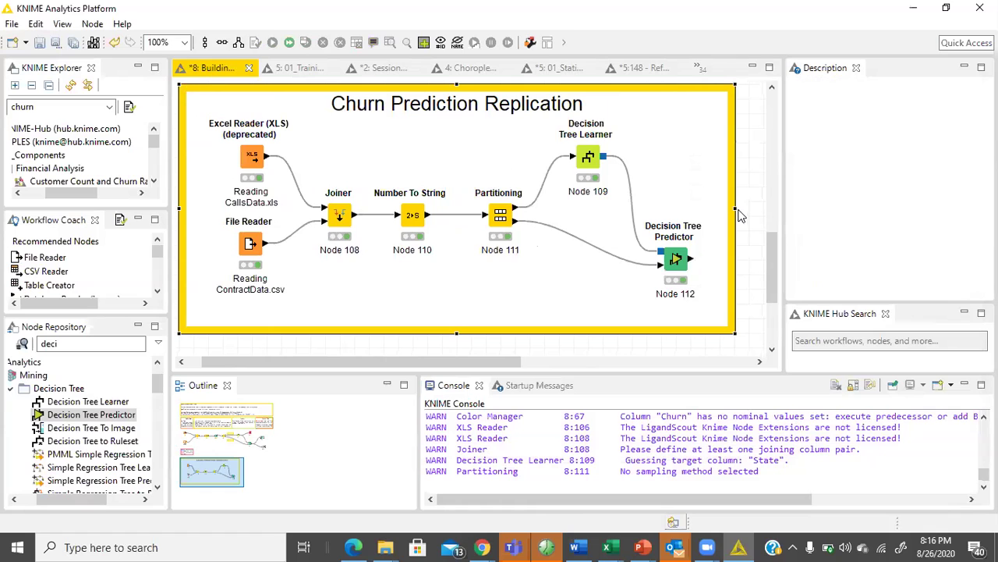
pyautogui.moveTo(736, 208); pyautogui.dragTo(880, 209)
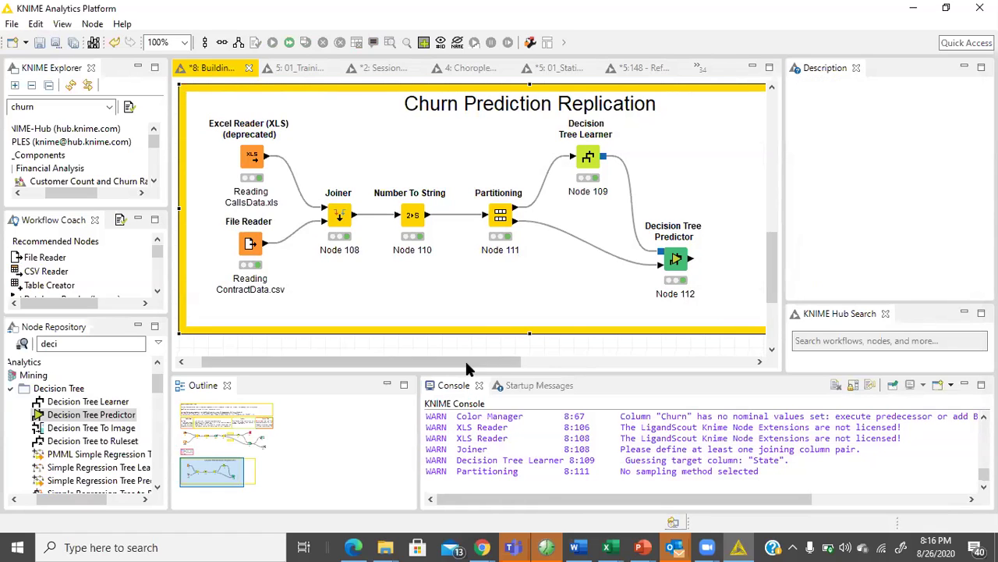
pyautogui.moveTo(470, 362); pyautogui.dragTo(543, 369)
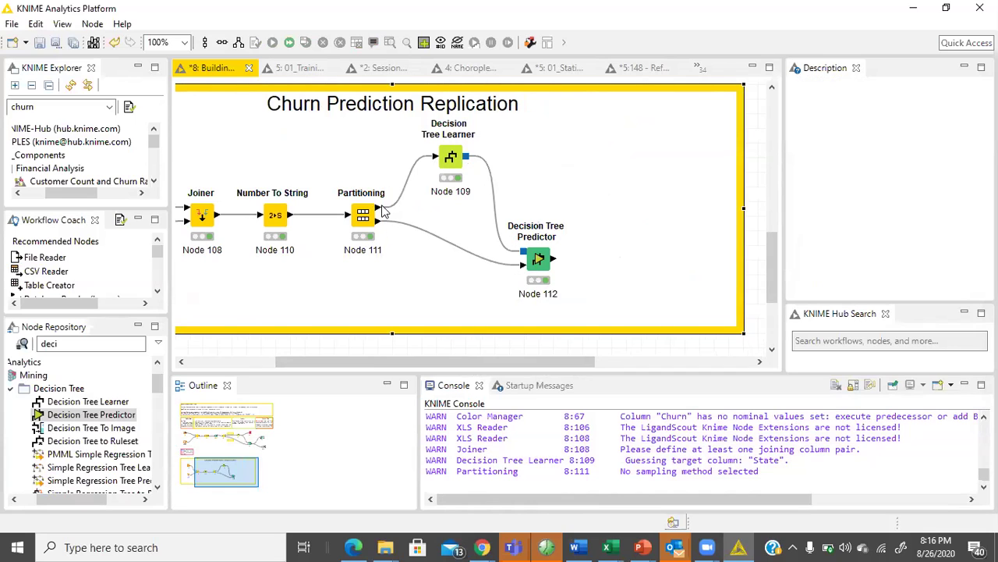
pyautogui.moveTo(377, 217)
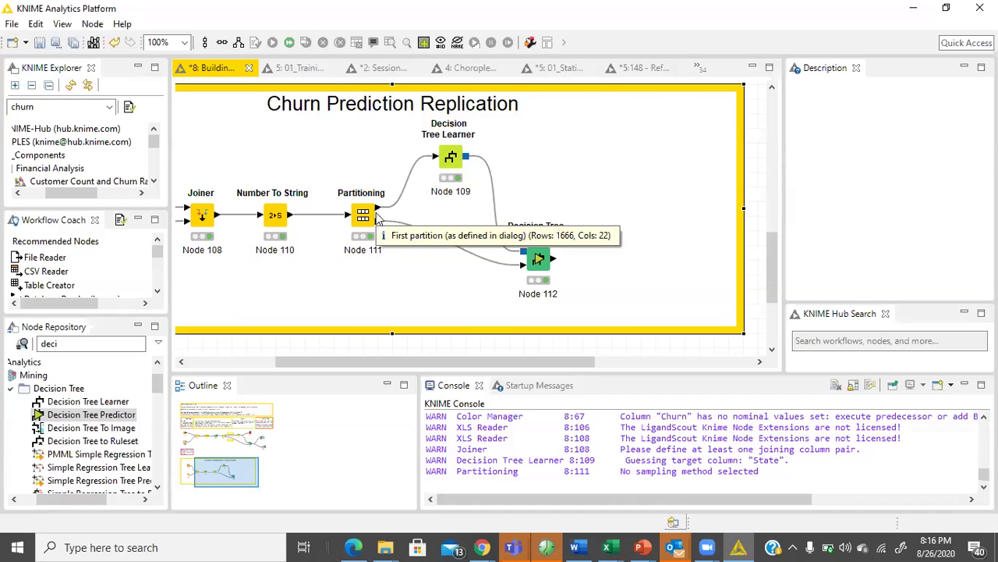
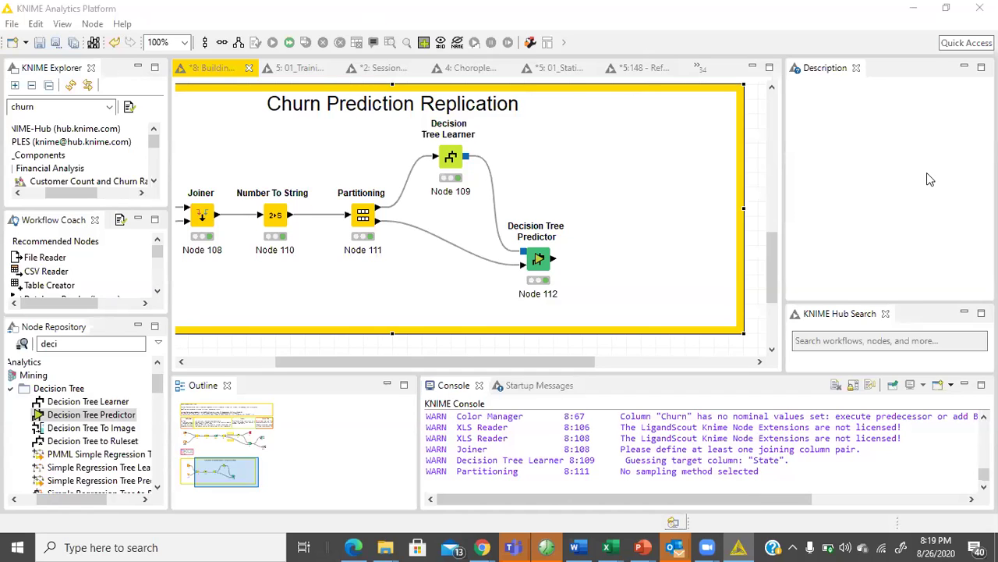
# Review the predictor's classified data again, widening the P (Churn=1) probability column beside the prediction column, and close the table.
pyautogui.rightClick(534, 266)
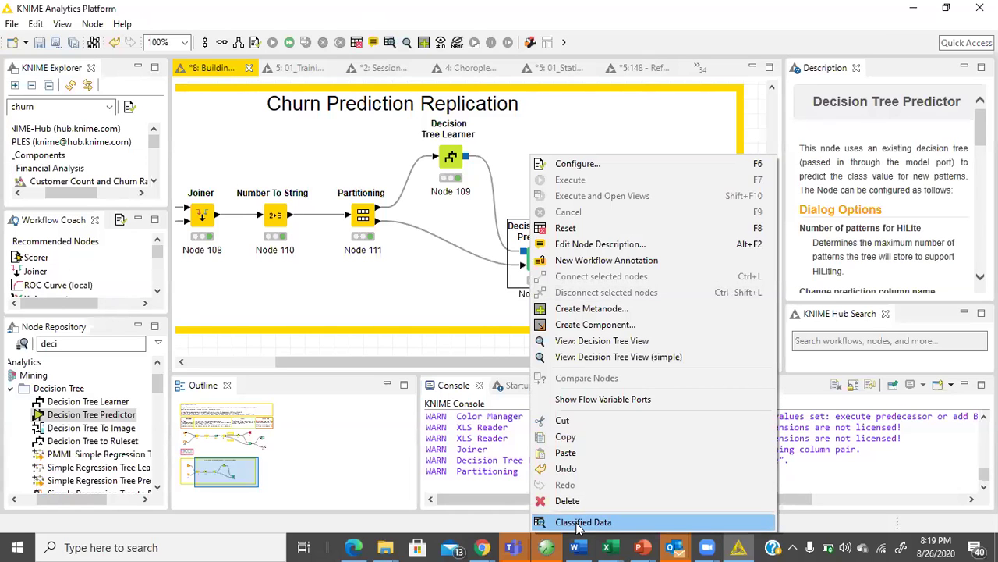
pyautogui.click(578, 522)
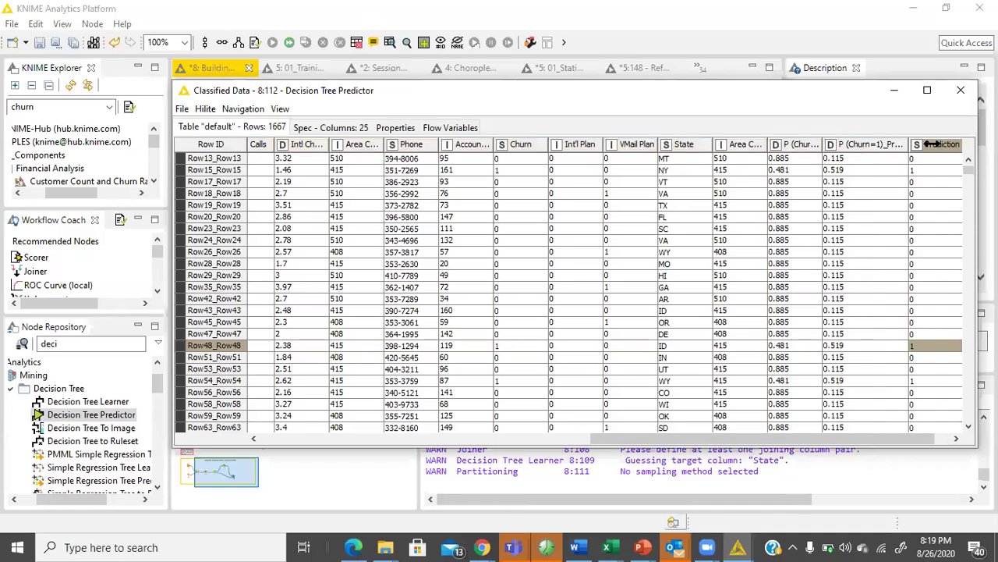
pyautogui.click(960, 90)
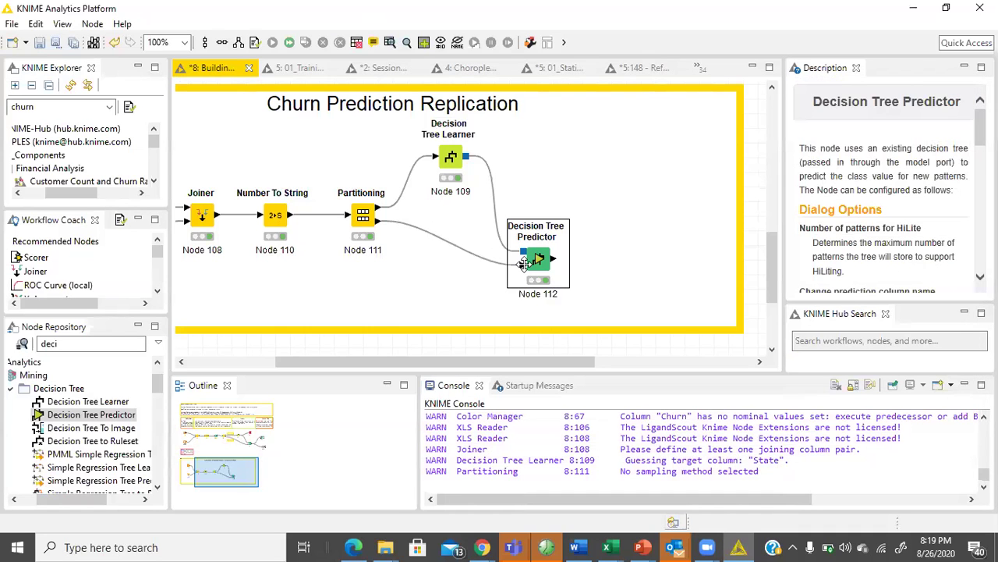
pyautogui.scroll(-2, 524, 265)
pyautogui.hscroll(2, 490, 222)
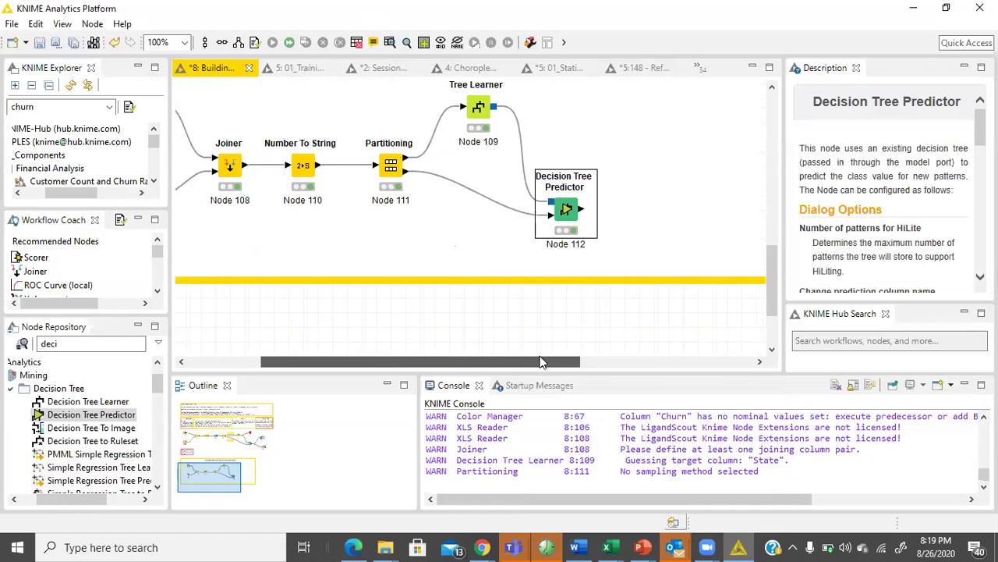
pyautogui.rightClick(490, 222)
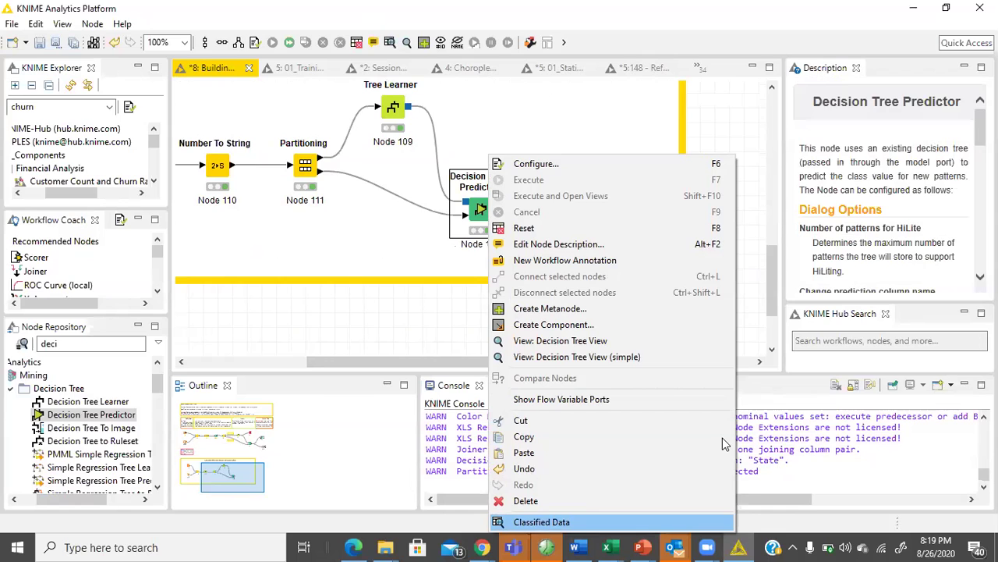
pyautogui.click(543, 522)
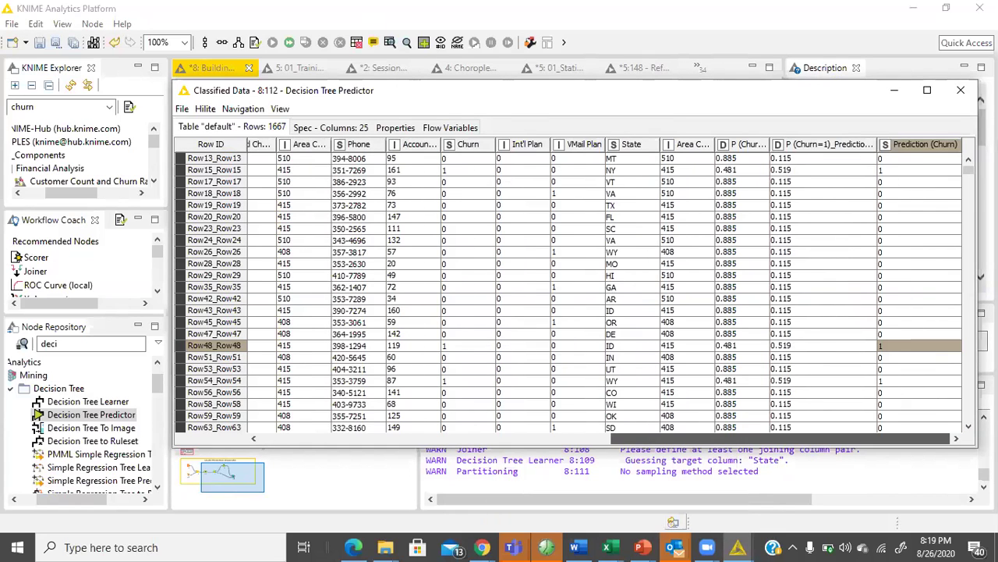
pyautogui.click(961, 90)
# Search the node repository for "scorer", add a Scorer node beside the Decision Tree Predictor, and connect the predictor's output to it.
pyautogui.click(113, 345)
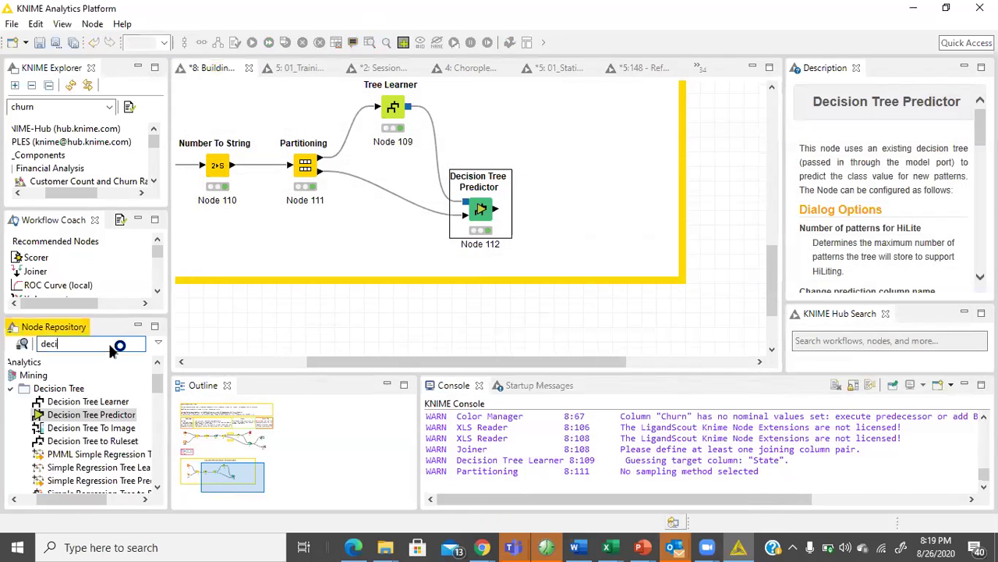
pyautogui.hotkey('ctrl', 'a')
pyautogui.press('BackSpace')
pyautogui.write('sco')
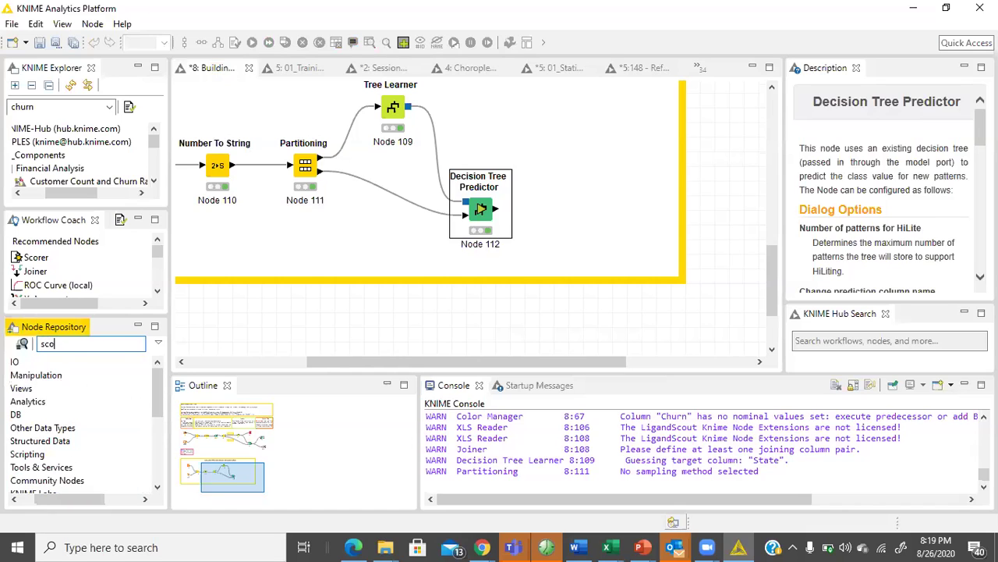
pyautogui.write('rer')
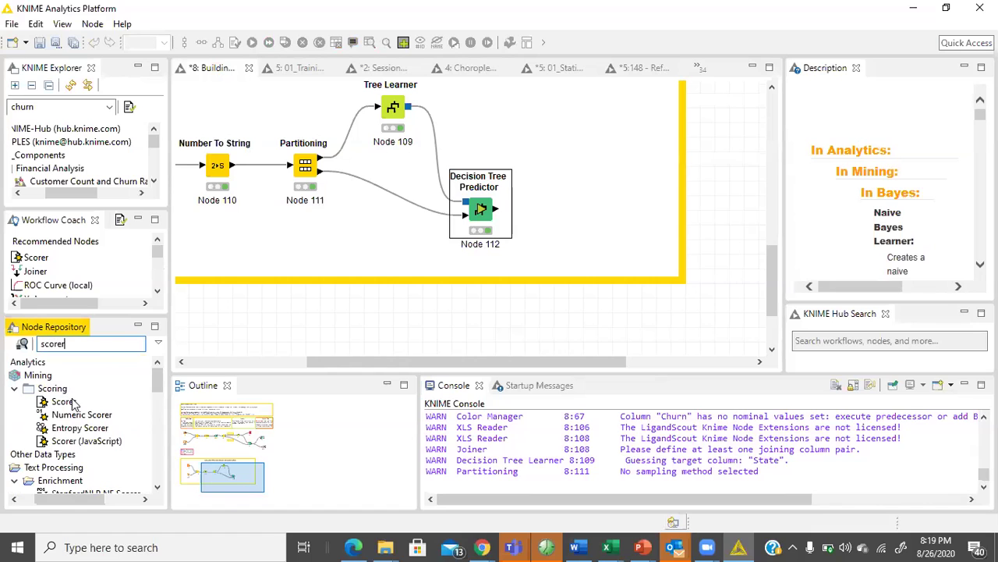
pyautogui.moveTo(74, 402); pyautogui.dragTo(563, 211)
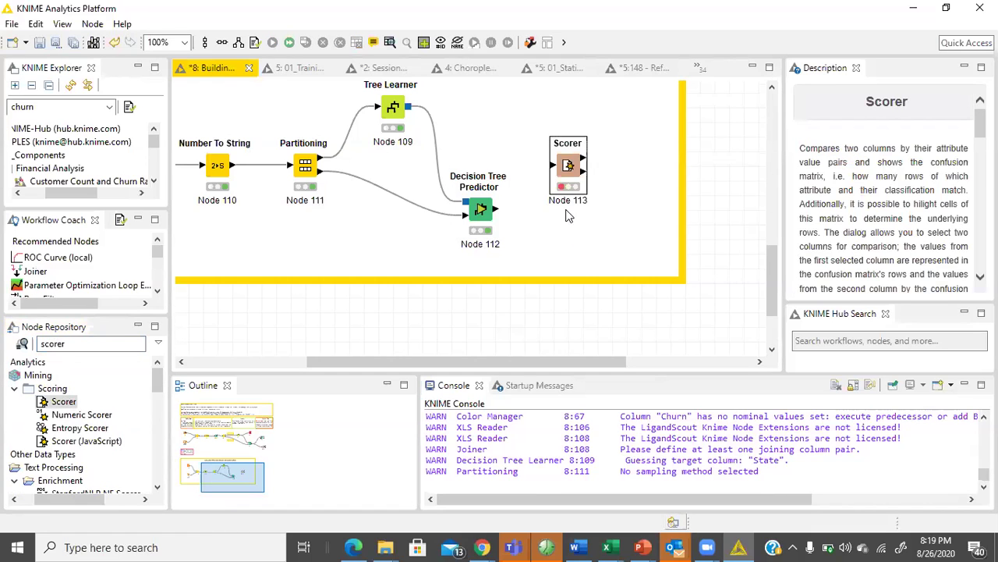
pyautogui.moveTo(495, 209); pyautogui.dragTo(569, 169)
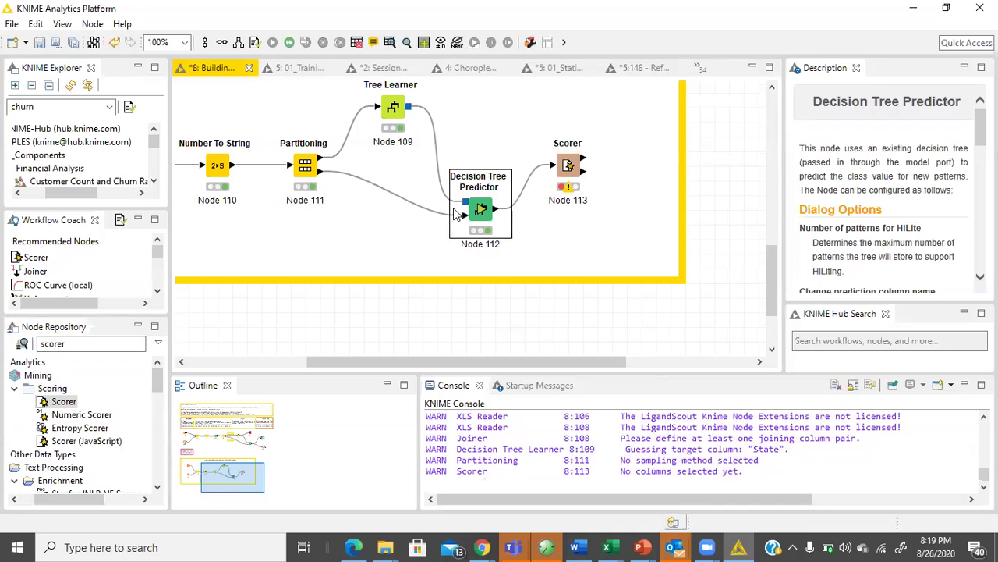
# Examine the actual Churn column in Partitioning's second partition and close the table.
pyautogui.click(312, 171)
pyautogui.hotkey('shift', 'F10')
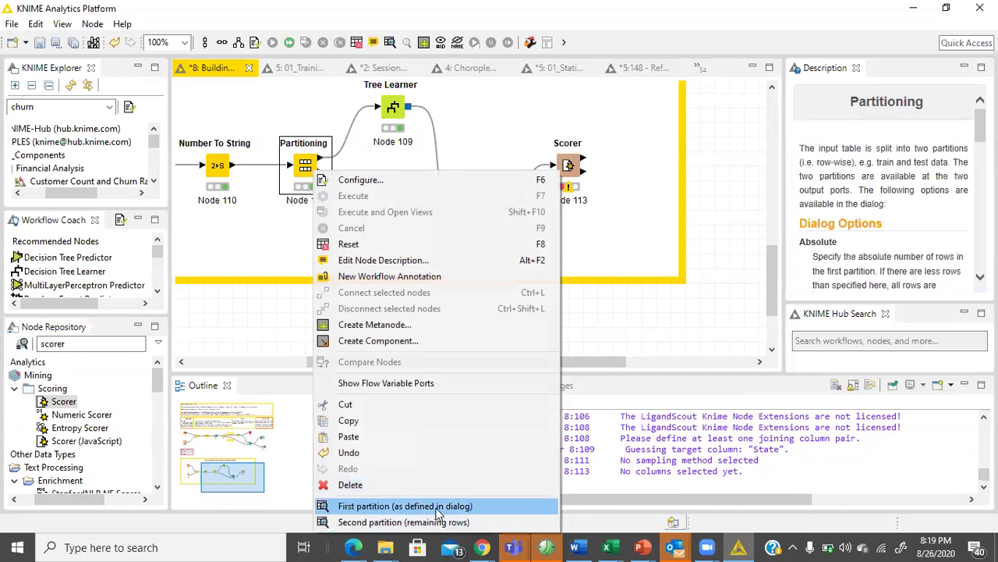
pyautogui.click(438, 518)
pyautogui.hscroll(10, 763, 417)
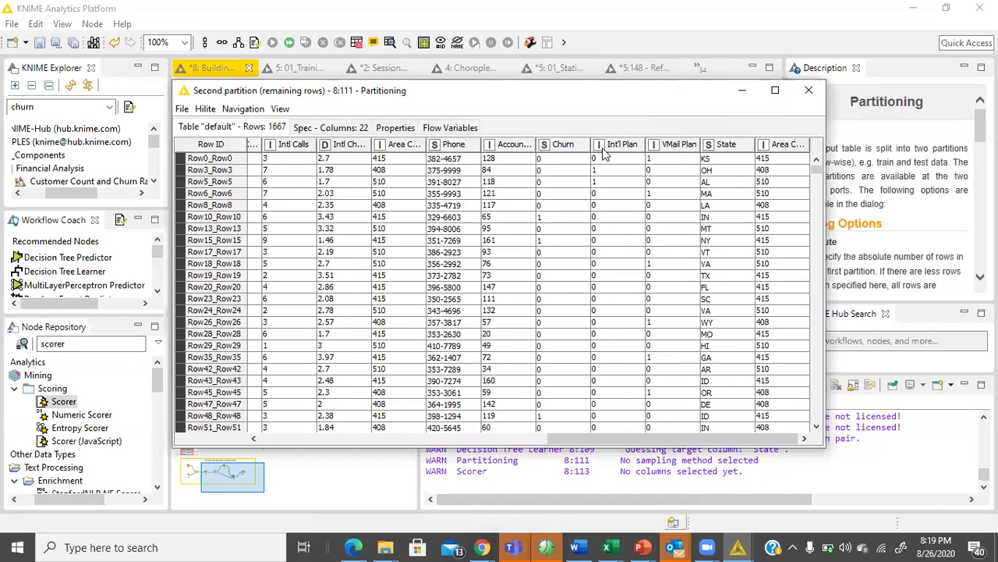
pyautogui.moveTo(563, 159); pyautogui.dragTo(563, 496)
pyautogui.click(808, 91)
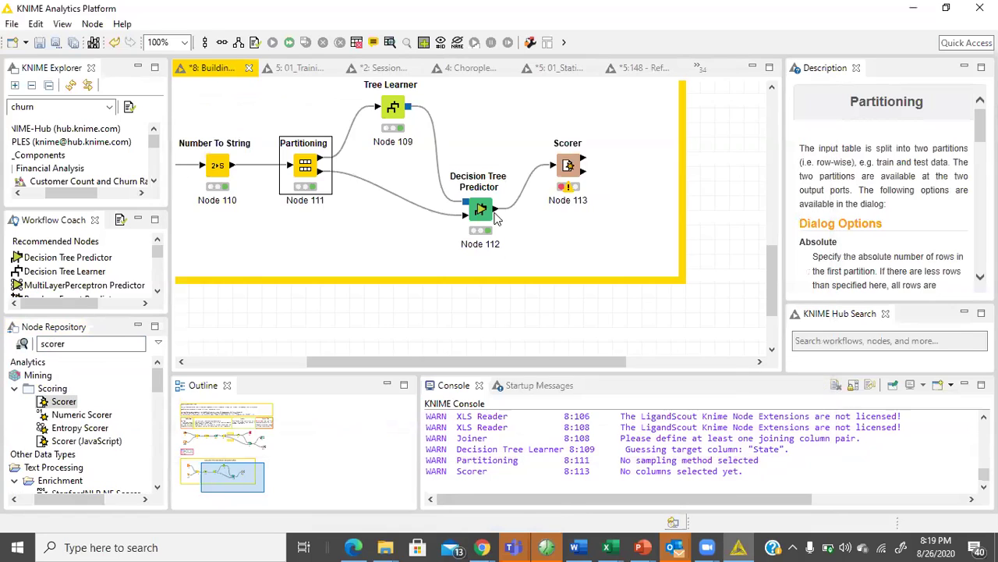
# Examine the Prediction (Churn) column down the rows of the Decision Tree Predictor's classified data and close the table.
pyautogui.click(488, 212)
pyautogui.rightClick(488, 213)
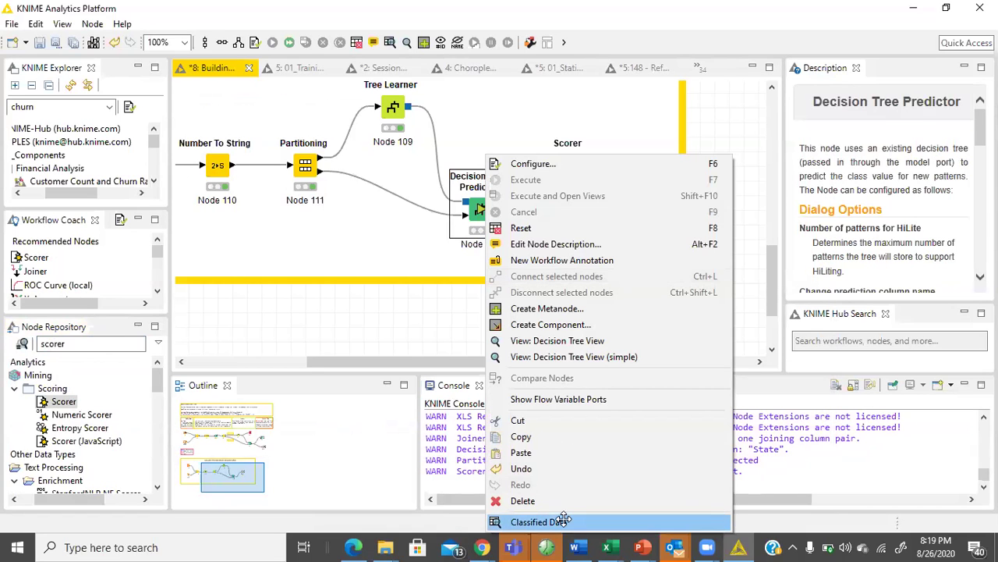
pyautogui.click(563, 521)
pyautogui.moveTo(943, 157); pyautogui.dragTo(923, 449)
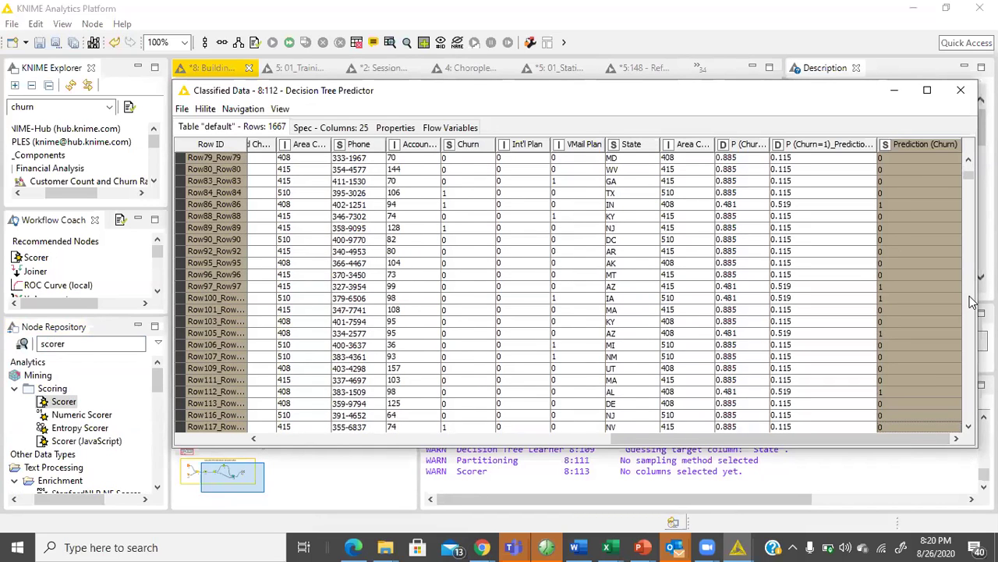
pyautogui.click(959, 91)
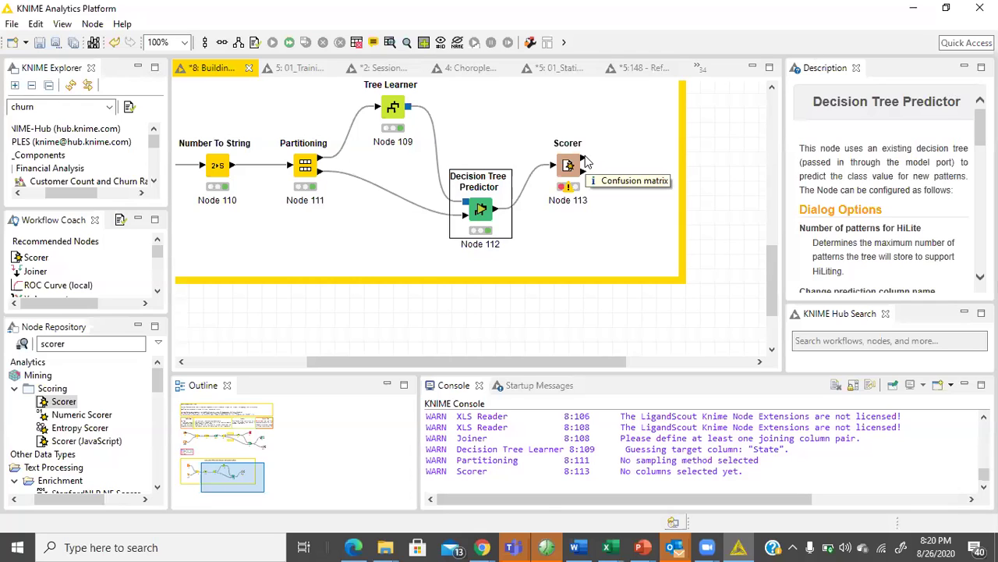
# Configure the Scorer with Churn as first column and Prediction (Churn) as second column, and execute the node.
pyautogui.click(568, 170)
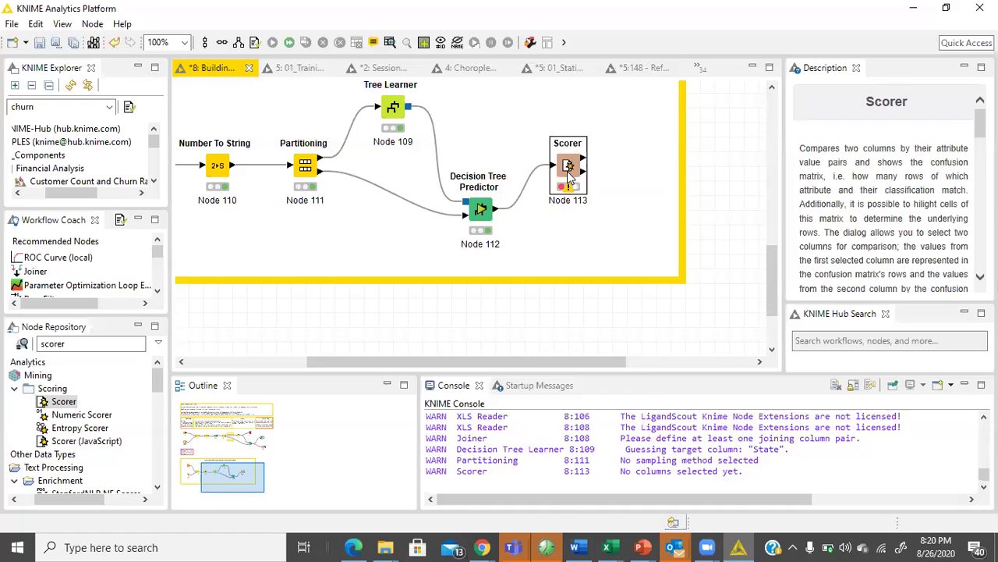
pyautogui.doubleClick(569, 171)
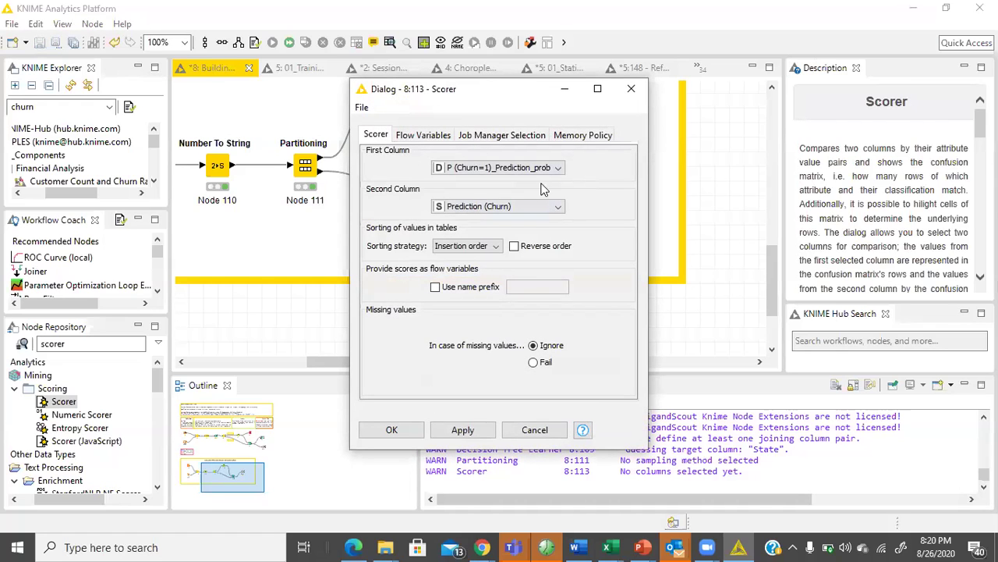
pyautogui.click(544, 169)
pyautogui.click(544, 172)
pyautogui.click(537, 166)
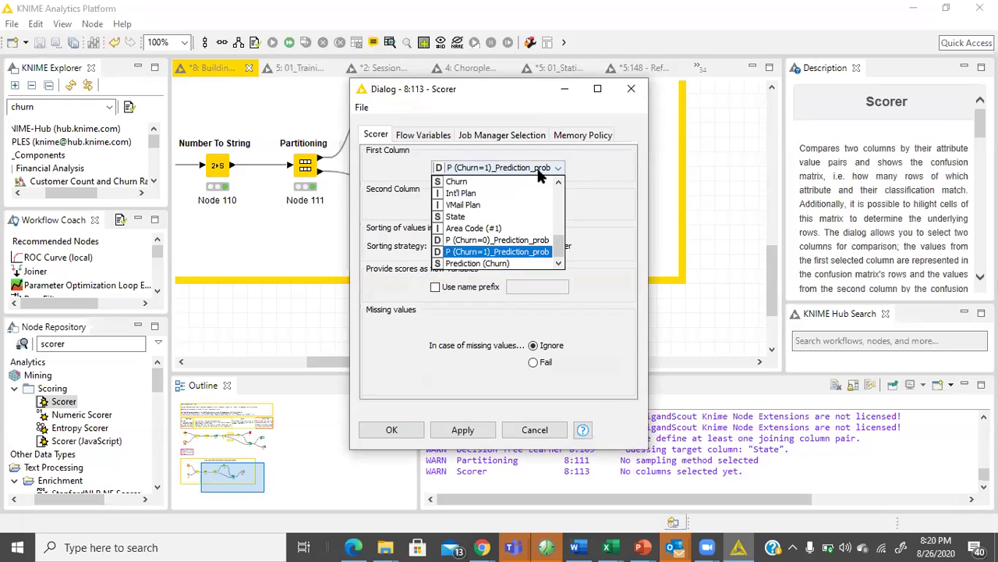
pyautogui.click(535, 179)
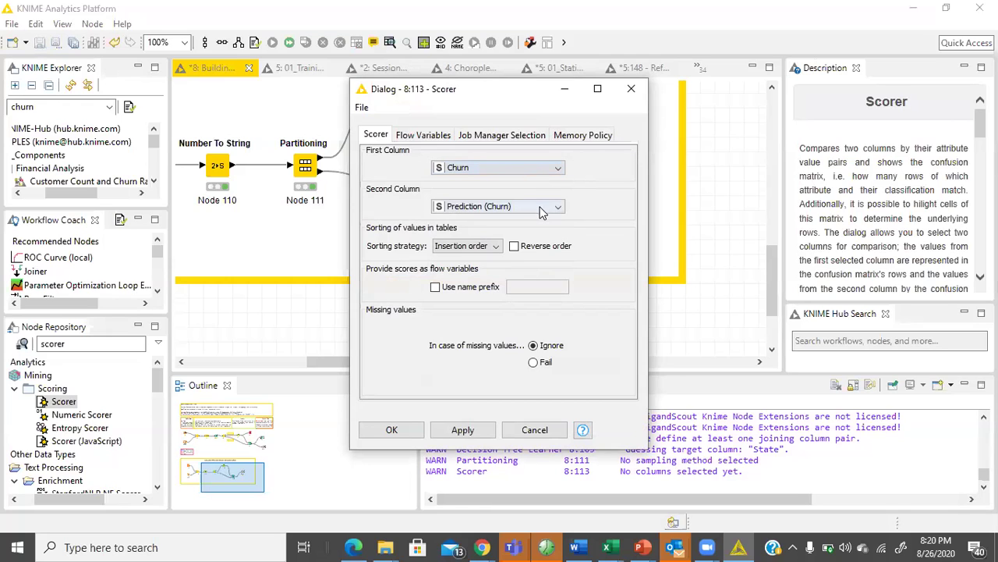
pyautogui.click(543, 207)
pyautogui.click(530, 302)
pyautogui.click(471, 432)
pyautogui.click(405, 434)
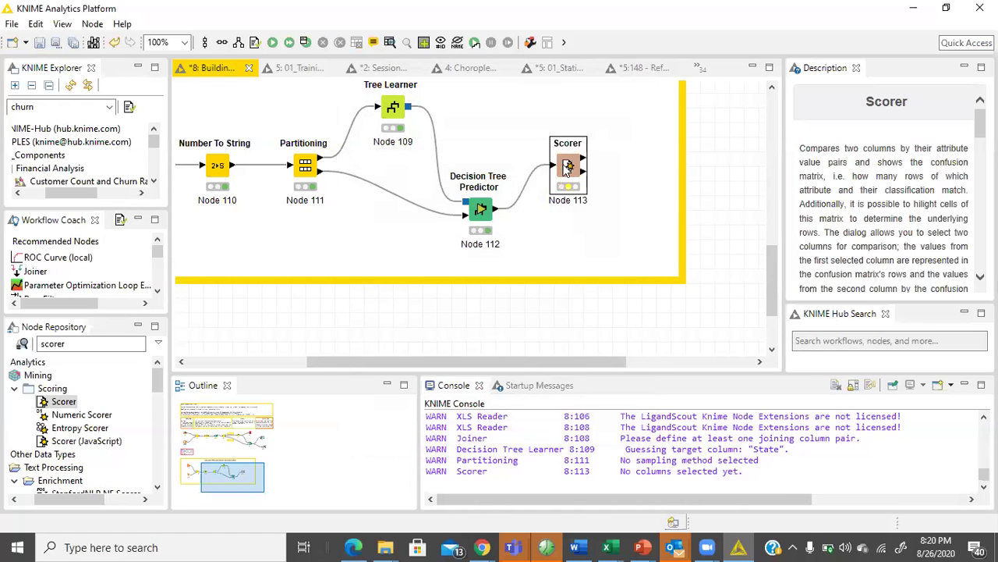
pyautogui.rightClick(563, 165)
pyautogui.click(586, 180)
# Examine the overall accuracy and the other measures in the Scorer's accuracy statistics, and close the table.
pyautogui.rightClick(573, 166)
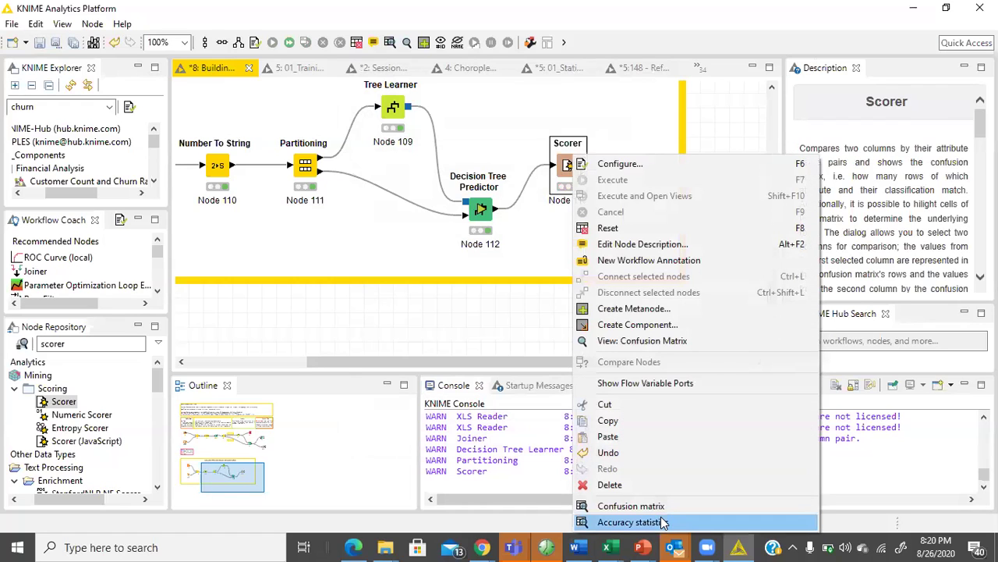
pyautogui.click(661, 522)
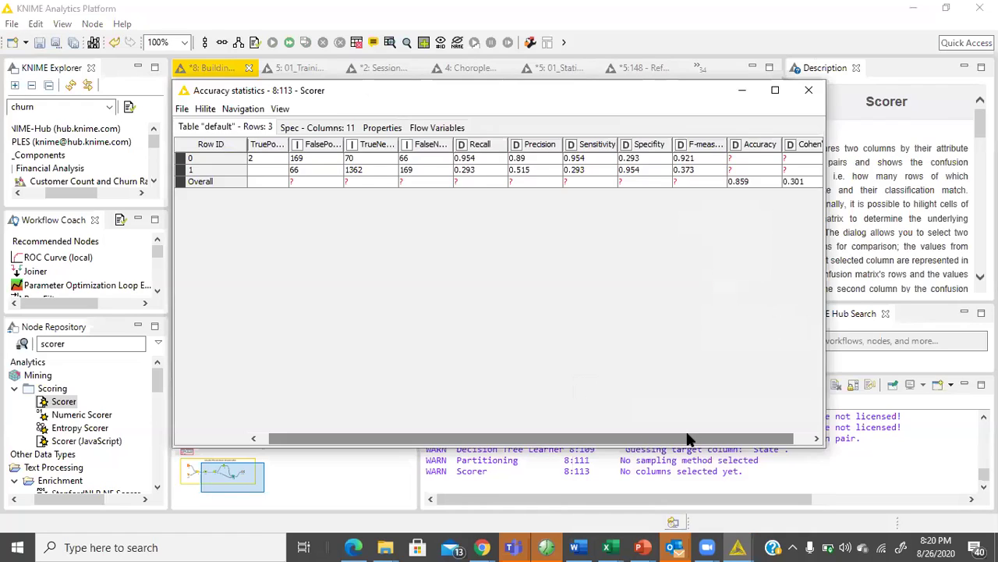
pyautogui.click(734, 180)
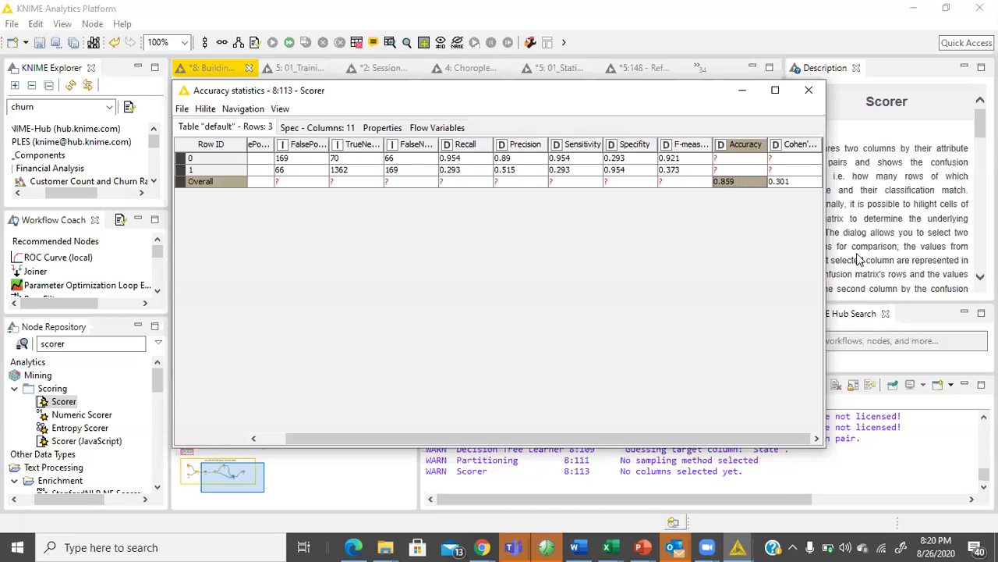
pyautogui.moveTo(685, 440); pyautogui.dragTo(552, 419)
pyautogui.moveTo(269, 158); pyautogui.dragTo(803, 181)
pyautogui.click(812, 99)
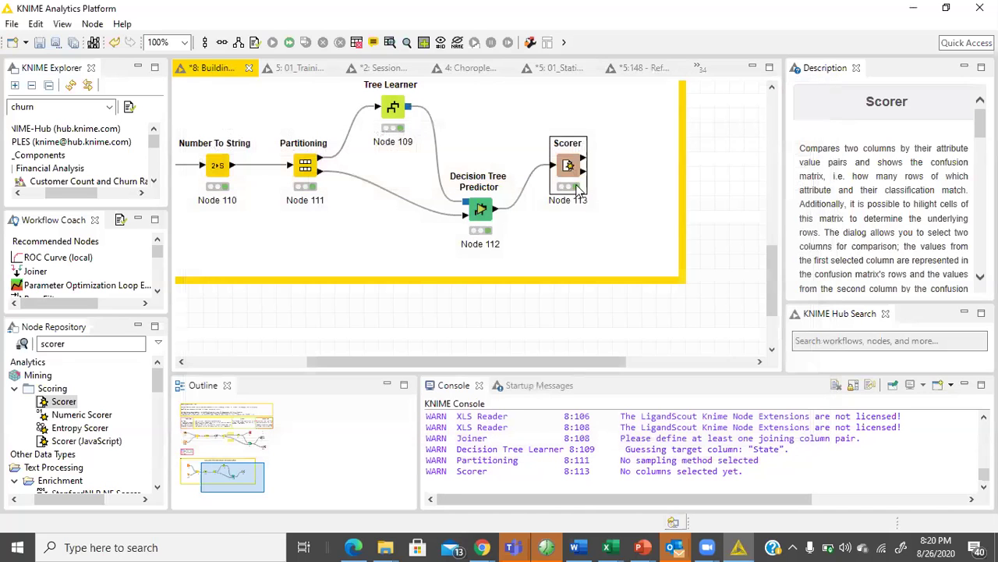
# Examine the actual and predicted churn classes in the Scorer's confusion matrix and close the table.
pyautogui.rightClick(574, 161)
pyautogui.click(674, 506)
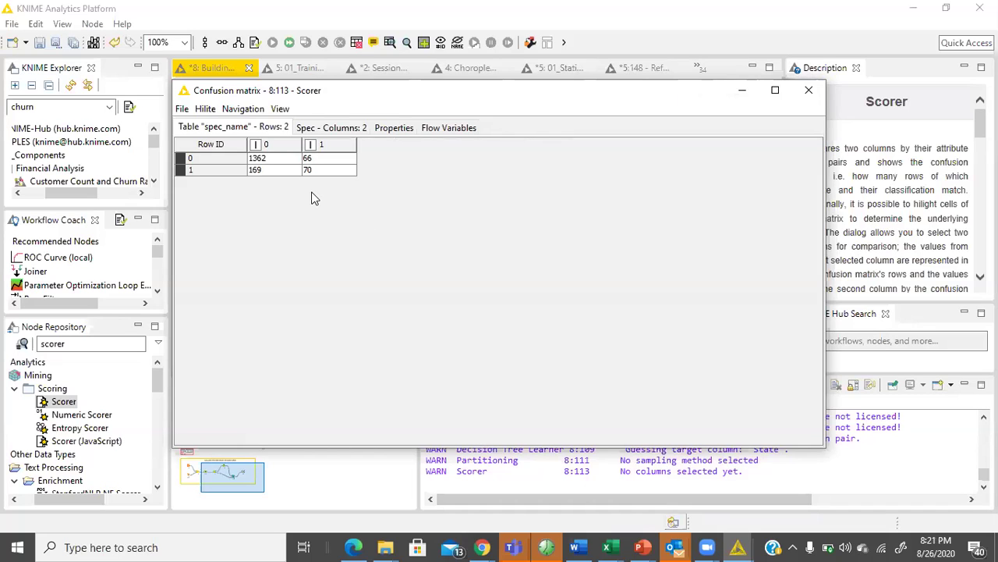
pyautogui.click(338, 169)
pyautogui.click(809, 90)
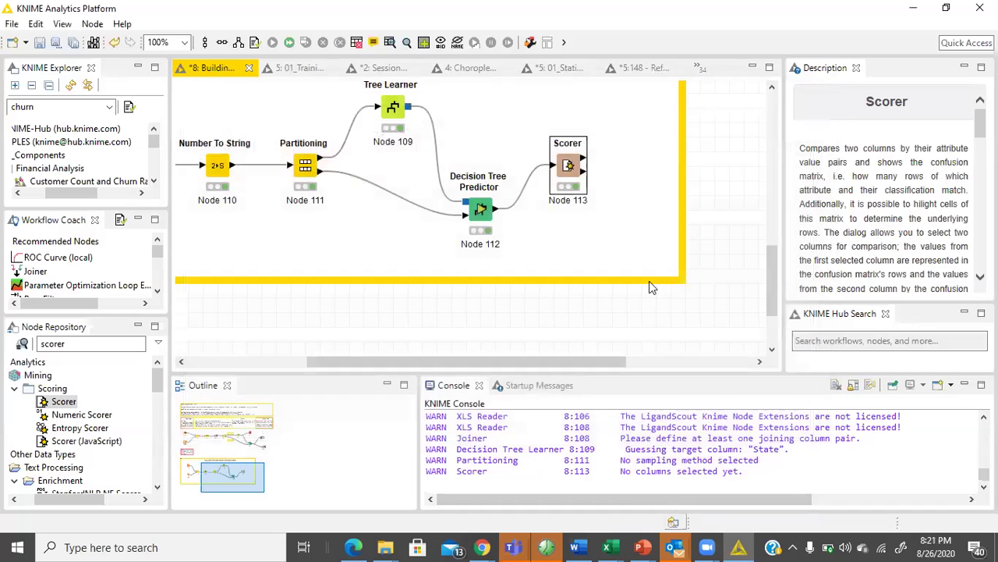
# Examine the FalseNegatives and Recall columns in the Scorer's accuracy statistics and close the table.
pyautogui.rightClick(566, 157)
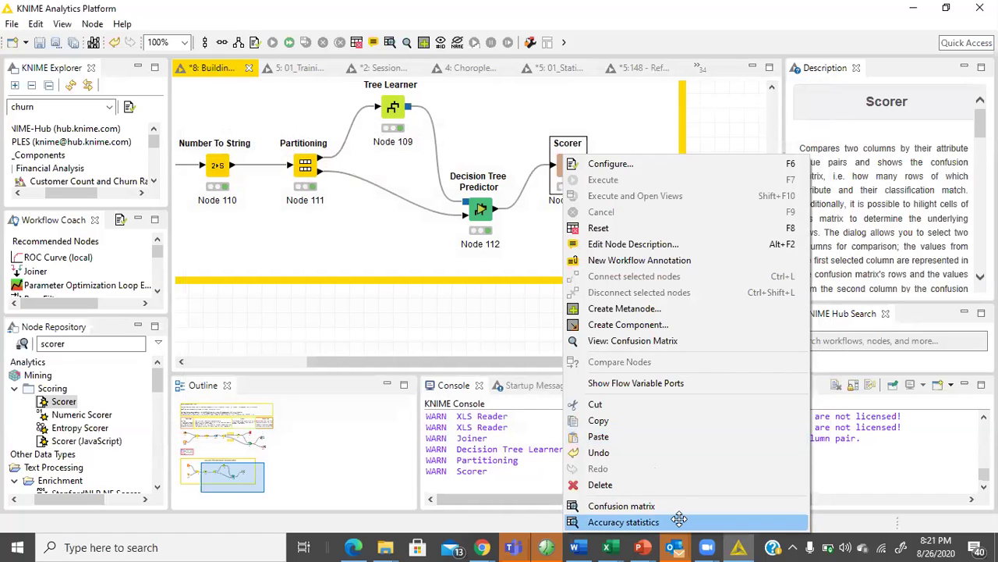
pyautogui.click(679, 520)
pyautogui.click(490, 146)
pyautogui.click(490, 148)
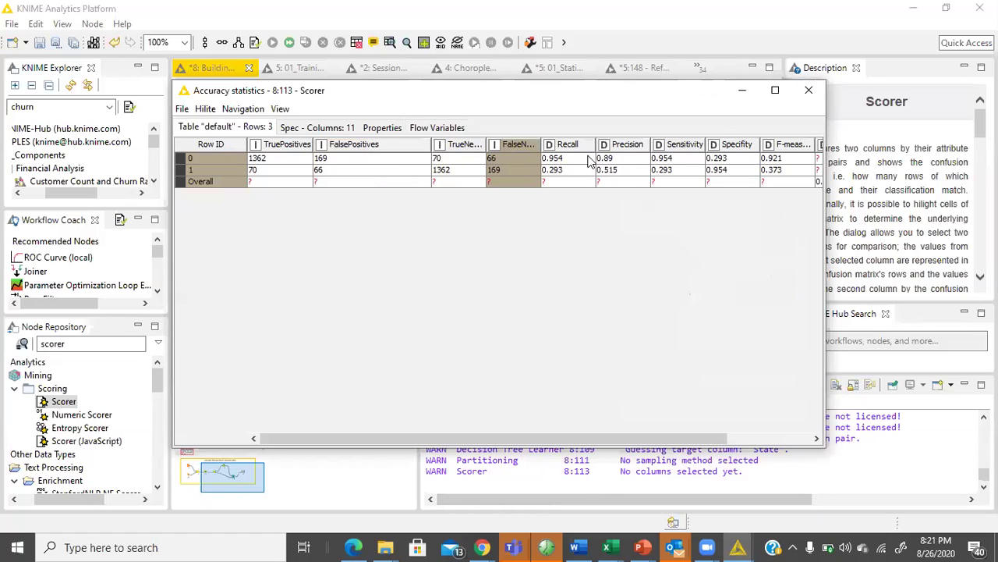
pyautogui.moveTo(590, 159); pyautogui.dragTo(590, 170)
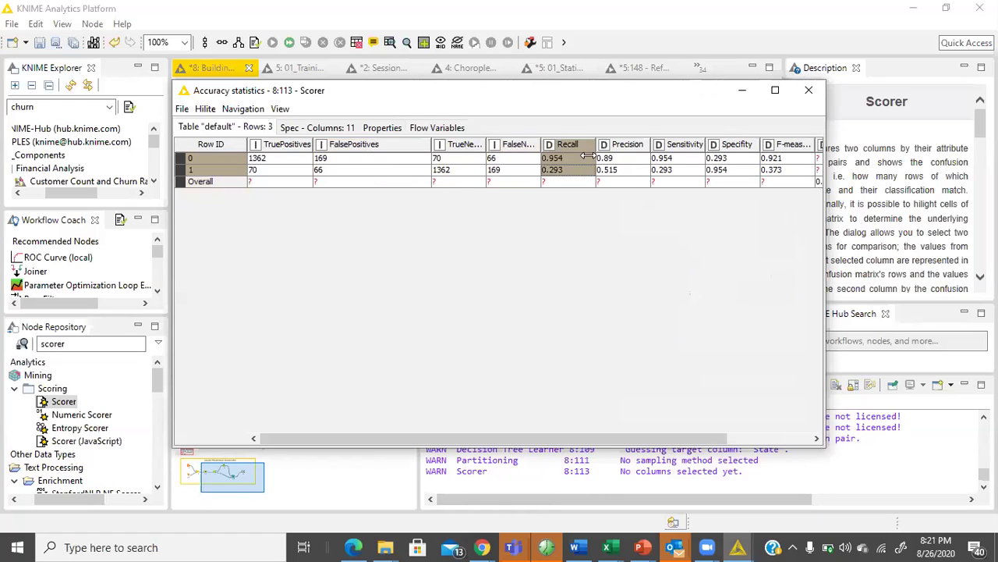
pyautogui.click(809, 90)
# Review the Churn Prediction Replication workflow from its reader nodes through to the Scorer.
pyautogui.moveTo(771, 296); pyautogui.dragTo(746, 284)
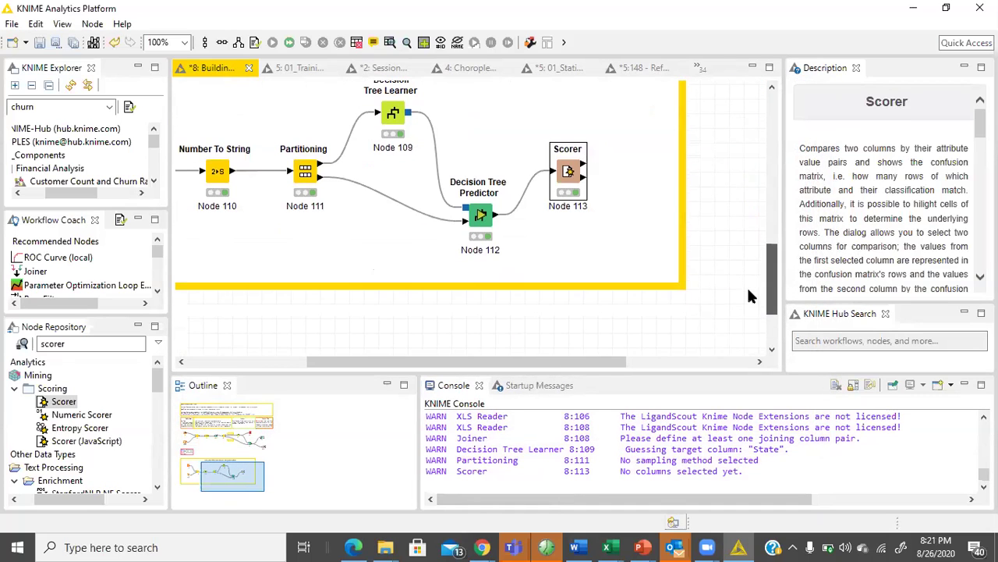
pyautogui.moveTo(613, 364); pyautogui.dragTo(554, 367)
pyautogui.moveTo(772, 288); pyautogui.dragTo(767, 269)
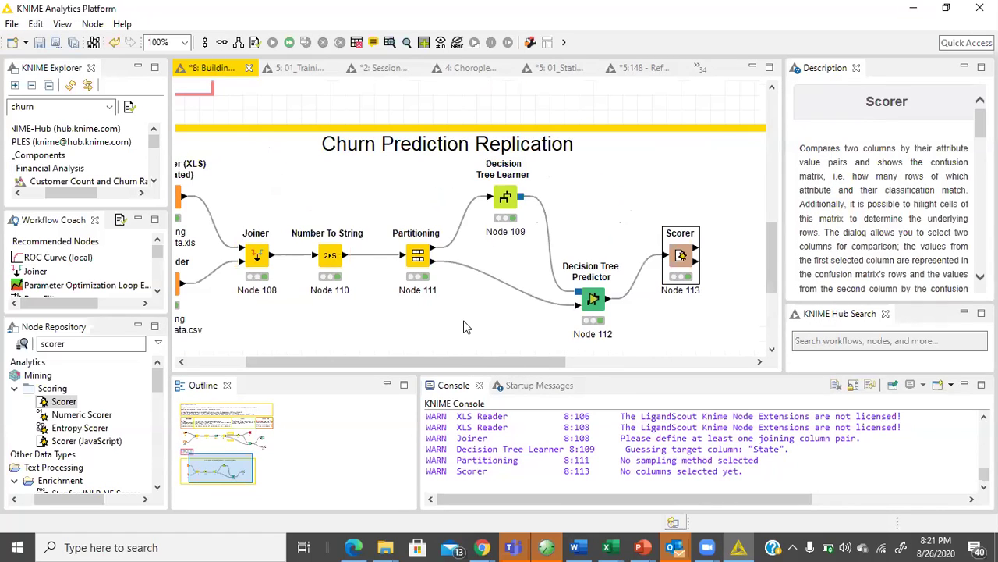
pyautogui.hscroll(-2, 461, 292)
pyautogui.scroll(-1, 461, 292)
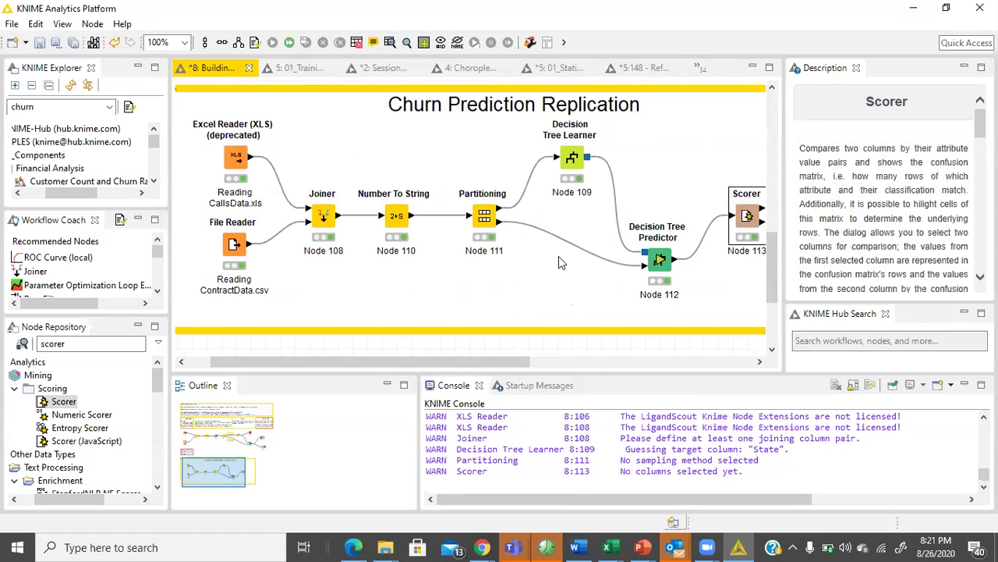
pyautogui.moveTo(418, 364); pyautogui.dragTo(497, 359)
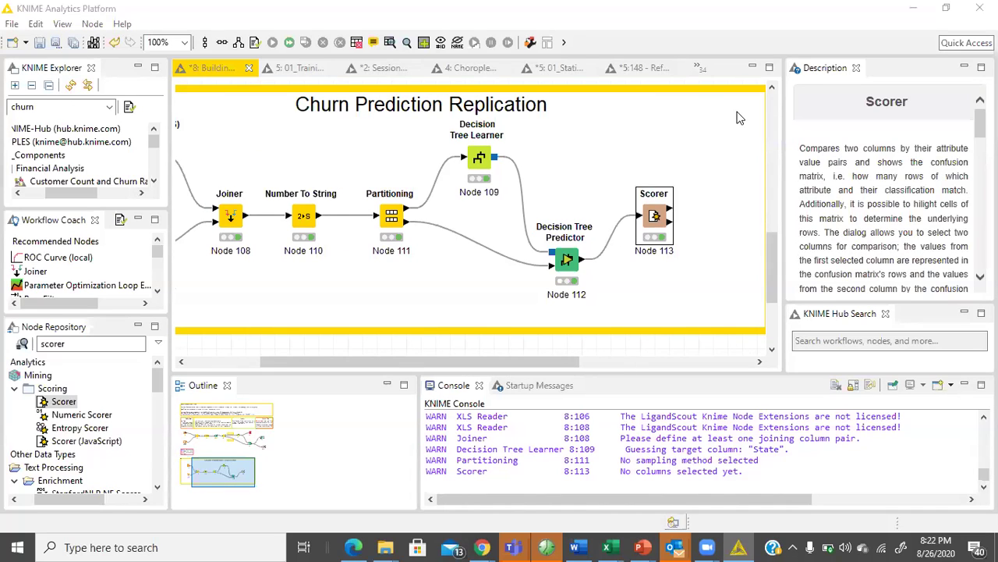
# Clear the node repository search and add a CSV Writer node from IO > Write beside the Scorer.
pyautogui.doubleClick(113, 343)
pyautogui.press('BackSpace')
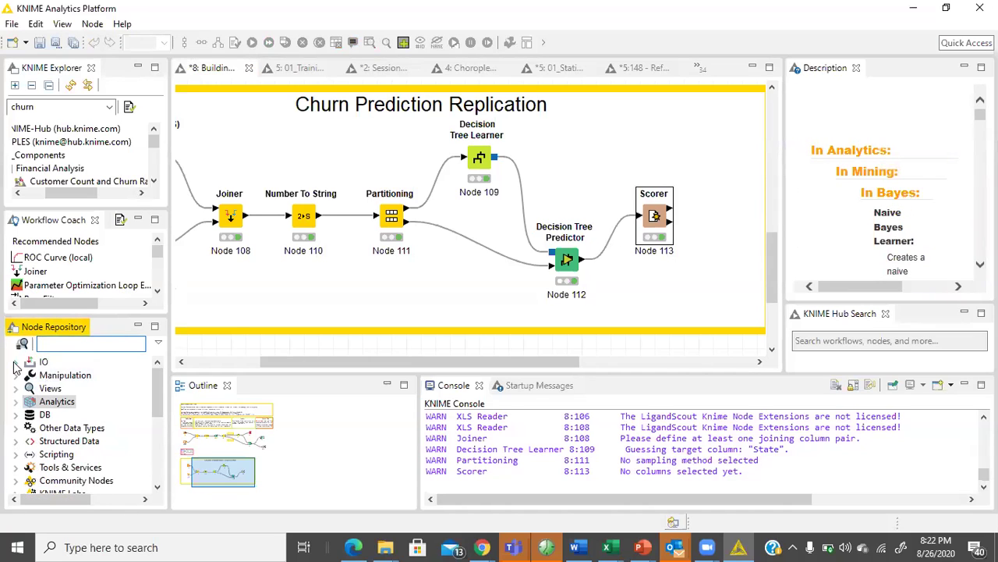
pyautogui.doubleClick(18, 361)
pyautogui.click(31, 390)
pyautogui.moveTo(88, 376); pyautogui.dragTo(712, 249)
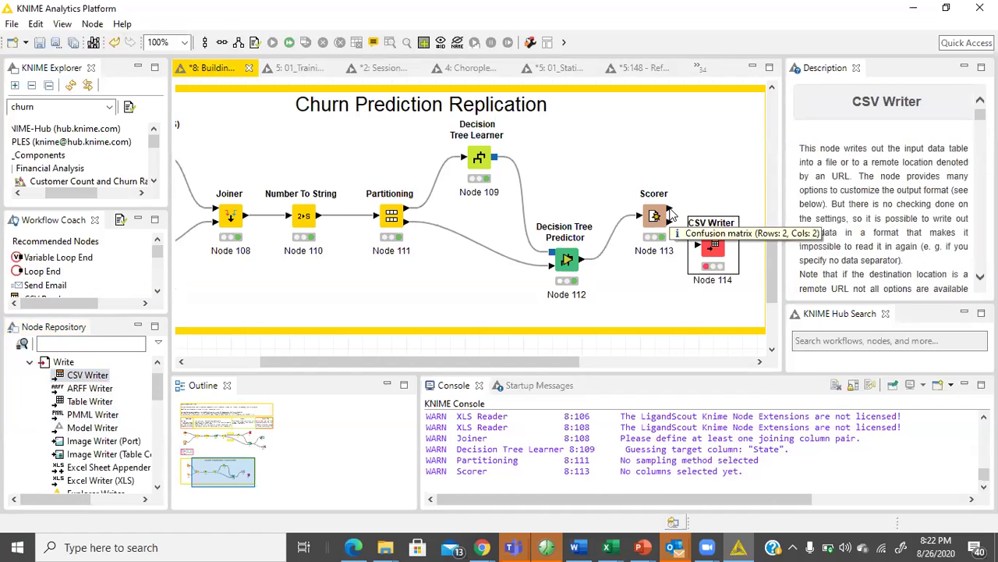
# Check which output tables the Scorer, Number To String and Partitioning nodes offer, without opening any of them.
pyautogui.rightClick(662, 216)
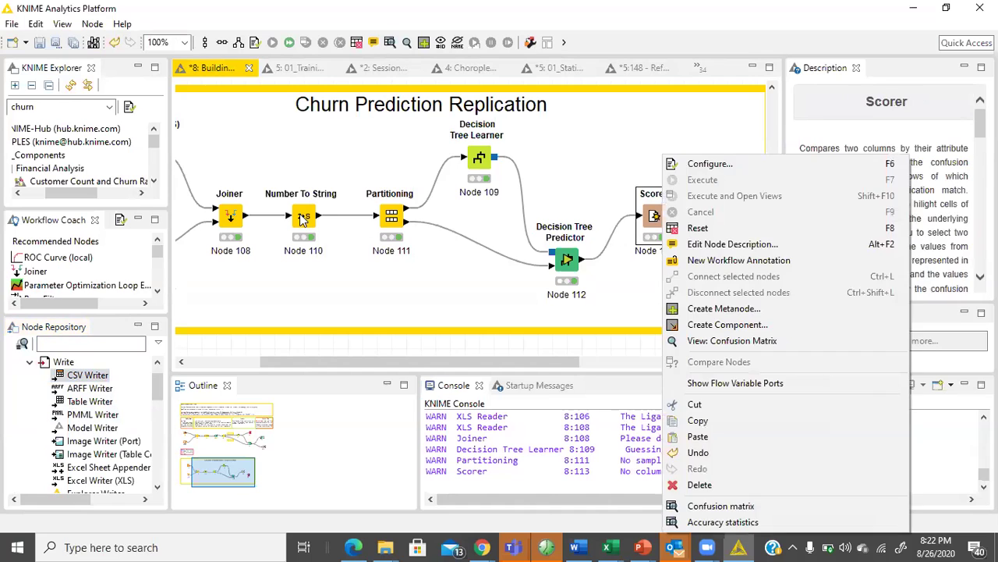
pyautogui.rightClick(303, 219)
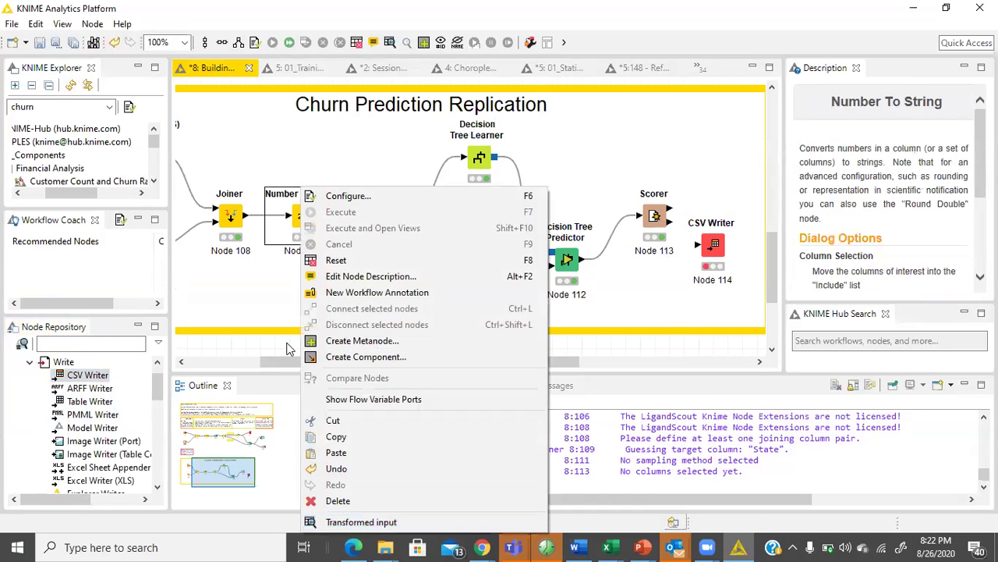
pyautogui.click(236, 293)
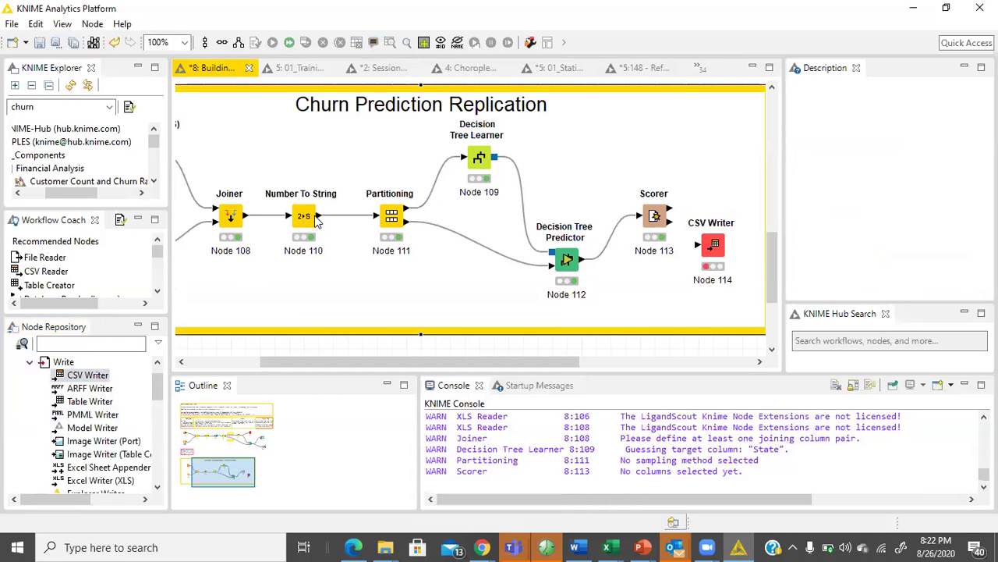
pyautogui.rightClick(304, 218)
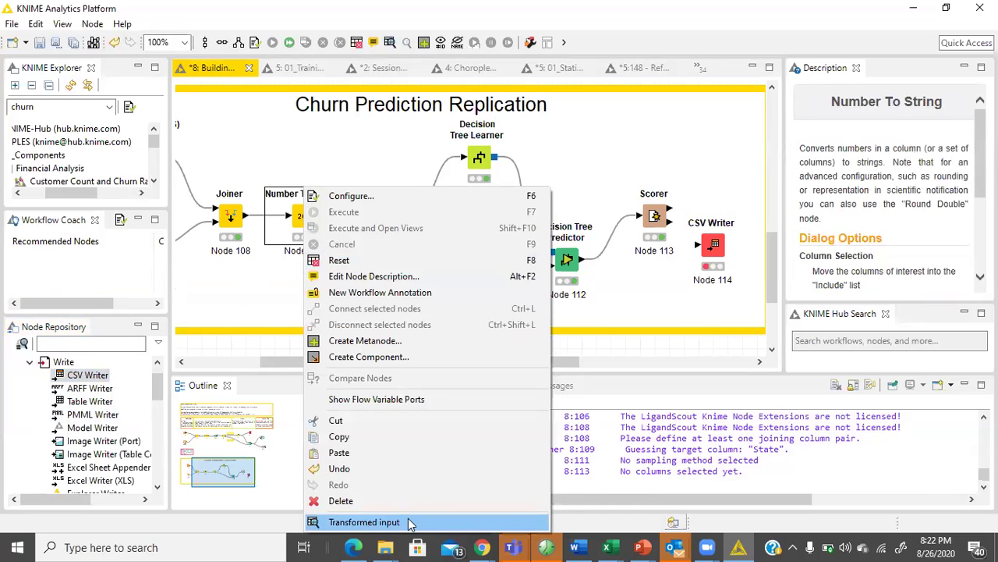
pyautogui.click(232, 290)
pyautogui.rightClick(396, 218)
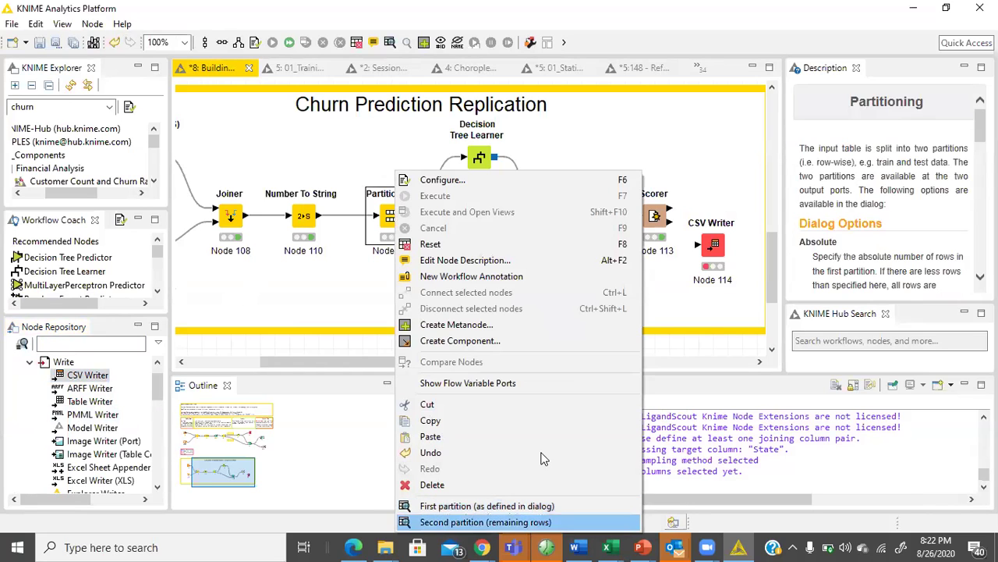
pyautogui.click(663, 218)
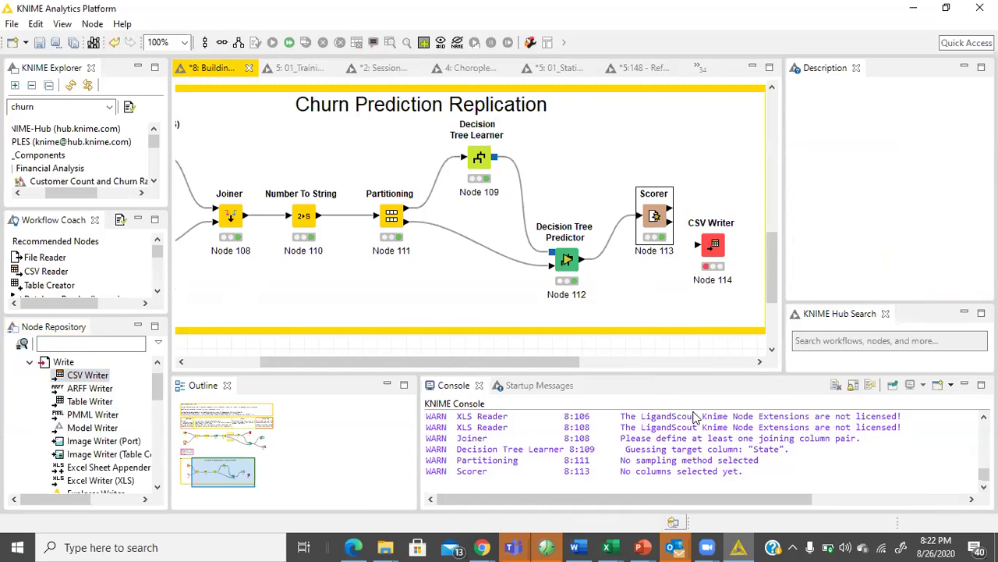
pyautogui.rightClick(663, 218)
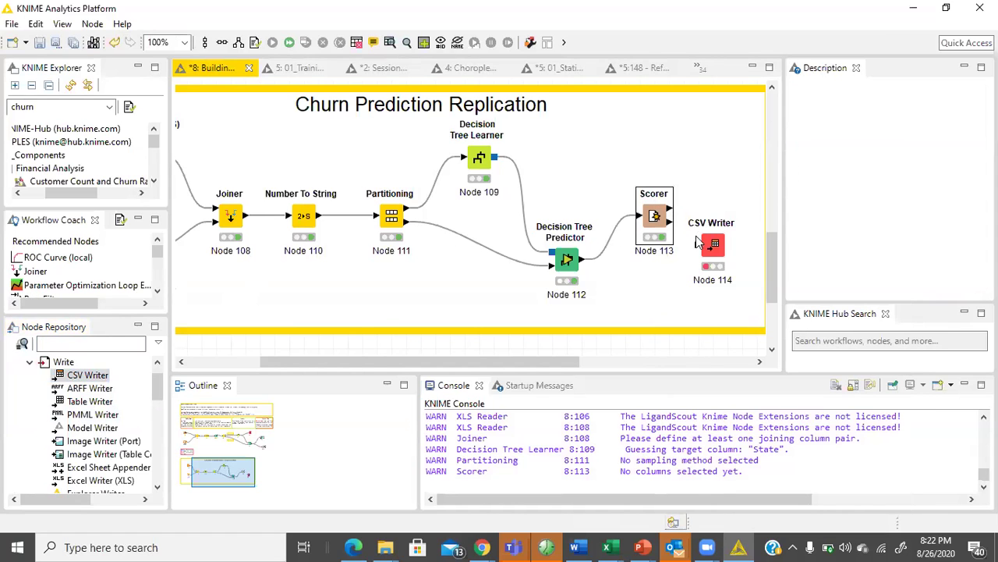
# Connect the Scorer's confusion matrix output to the CSV Writer and execute it to write E:\Accuracy Matrix.csv with column headers.
pyautogui.moveTo(681, 215); pyautogui.dragTo(711, 248)
pyautogui.doubleClick(714, 248)
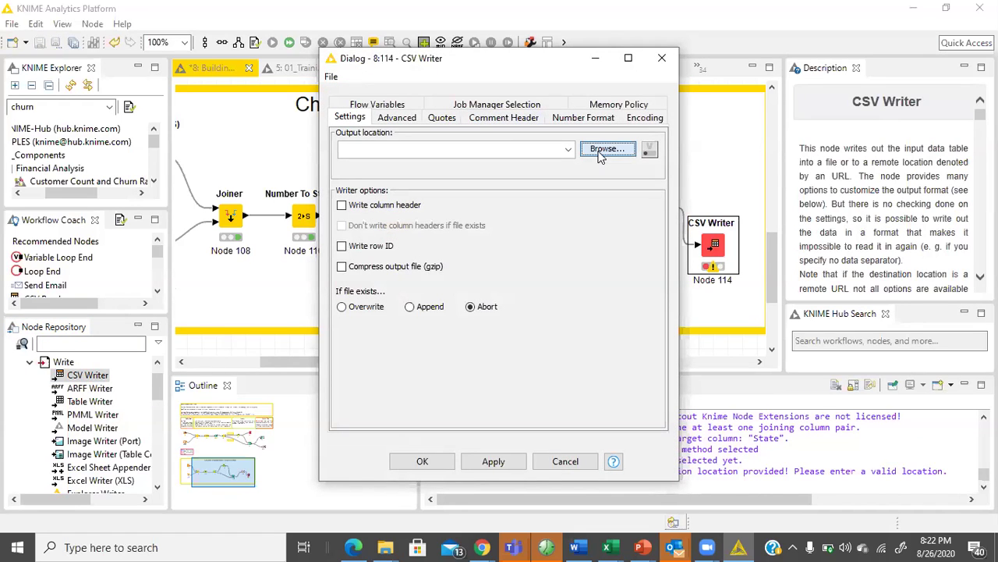
pyautogui.click(607, 149)
pyautogui.click(431, 162)
pyautogui.press('Return')
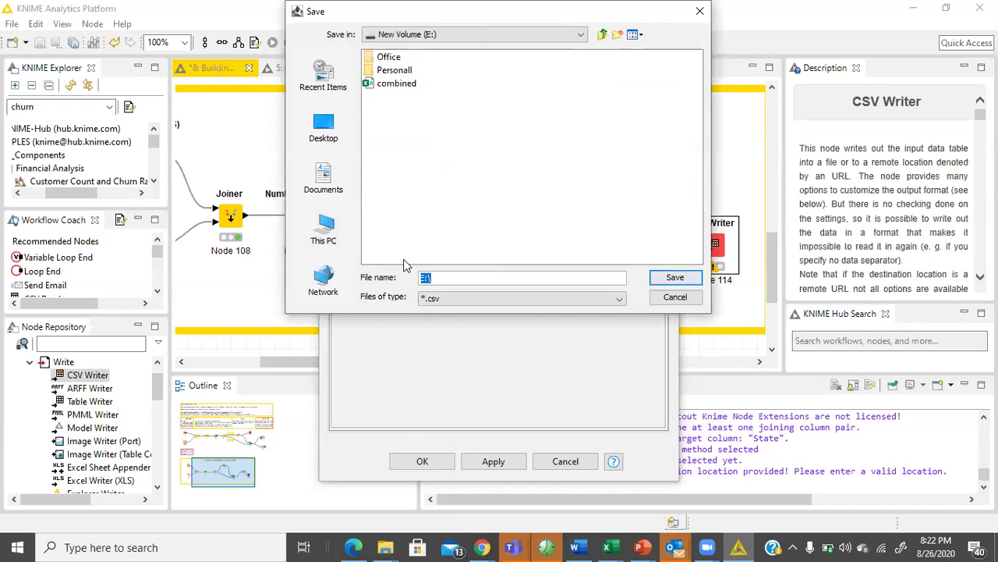
pyautogui.write('Accuracy Matrix')
pyautogui.click(663, 277)
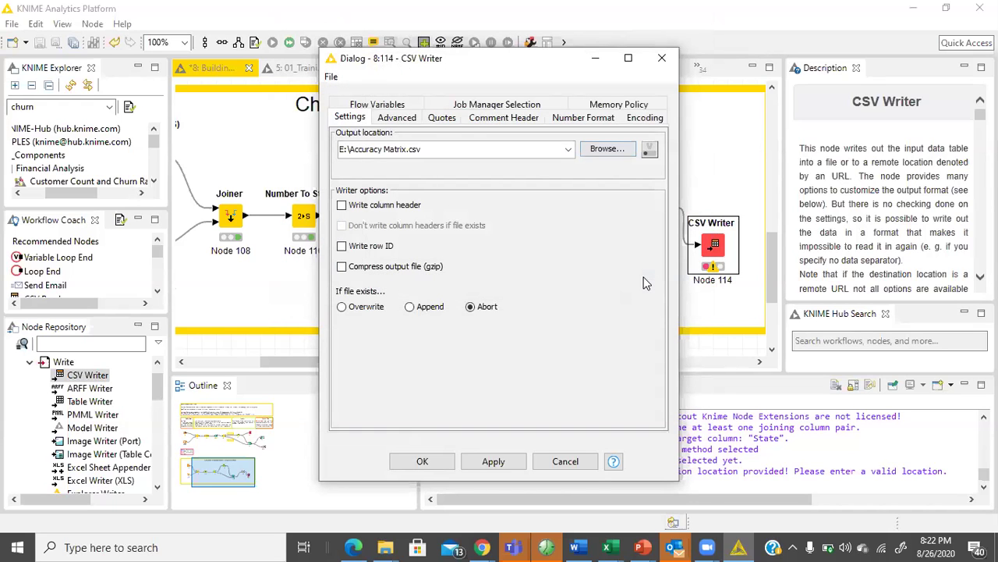
pyautogui.click(341, 205)
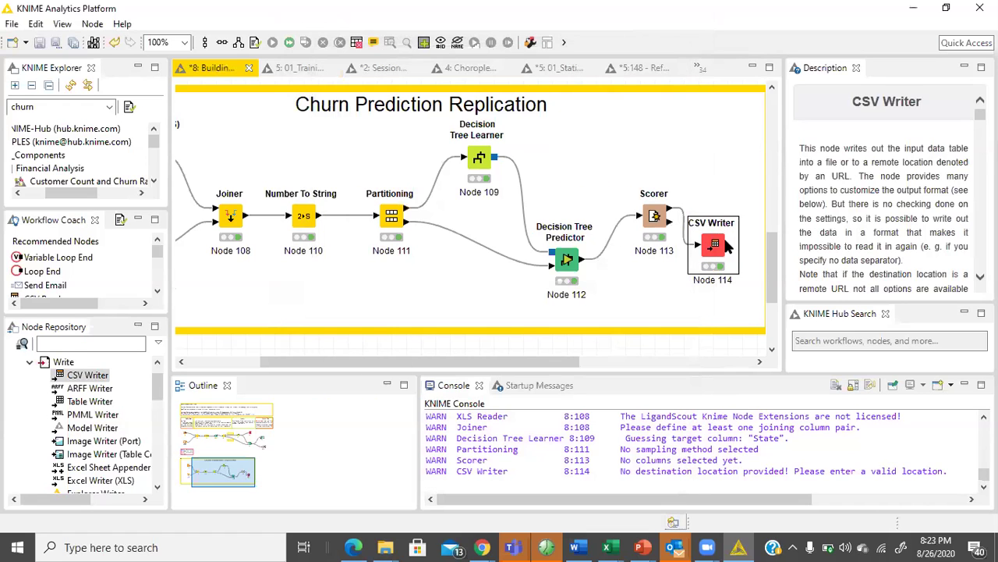
# Compare the output tables offered by the CSV Writer, Decision Tree Predictor and Partitioning nodes.
pyautogui.rightClick(726, 262)
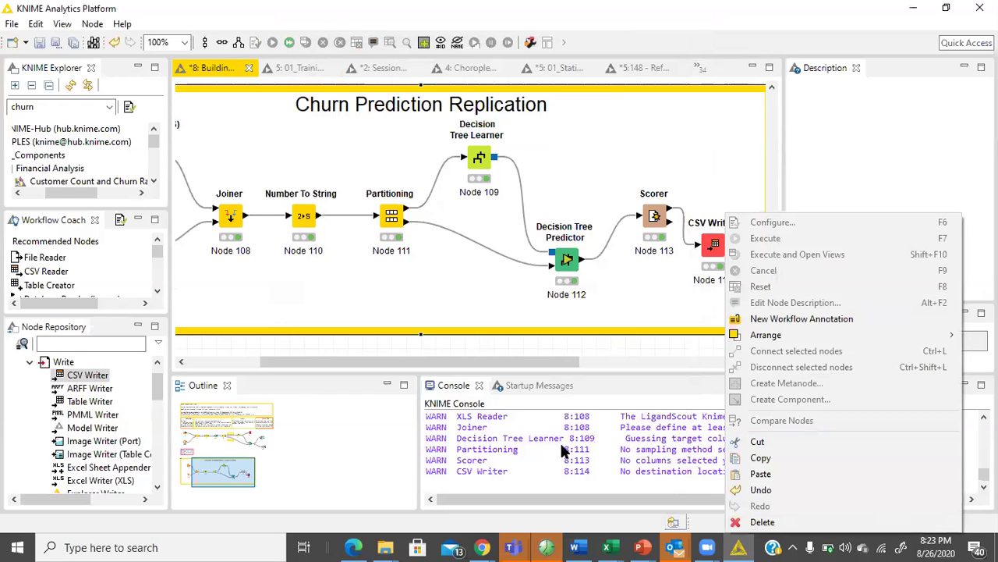
pyautogui.click(719, 248)
pyautogui.rightClick(715, 246)
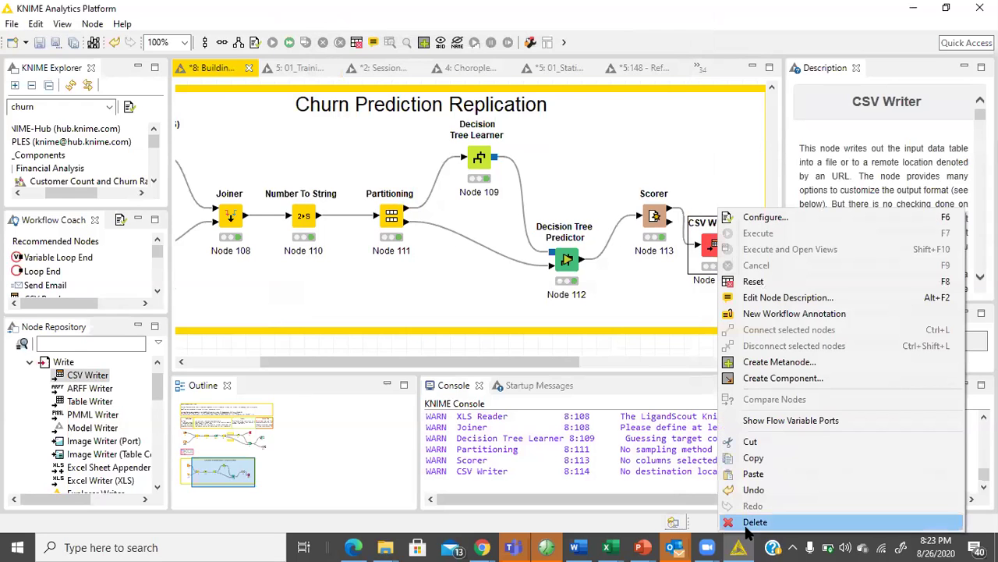
pyautogui.click(575, 273)
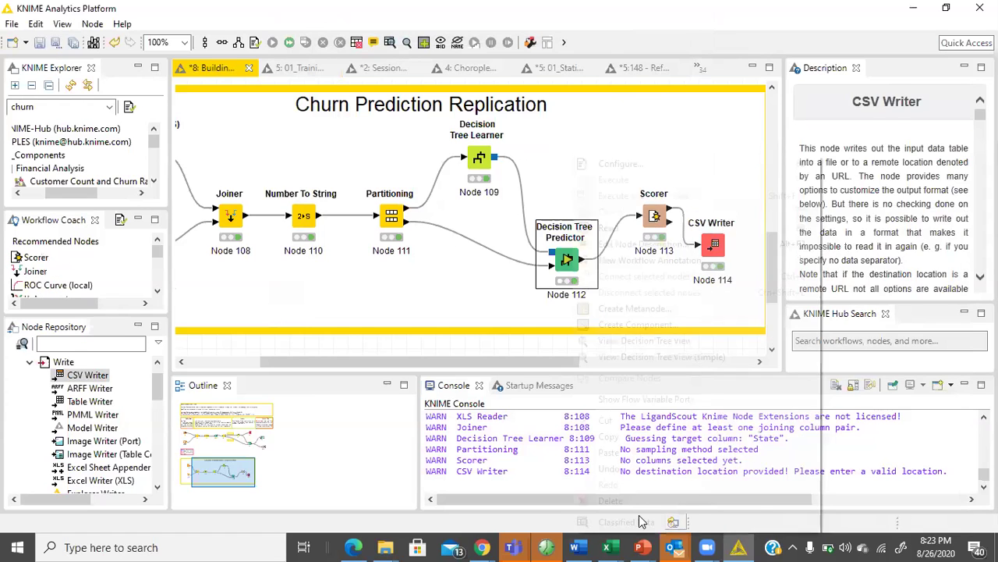
pyautogui.rightClick(575, 272)
pyautogui.rightClick(394, 217)
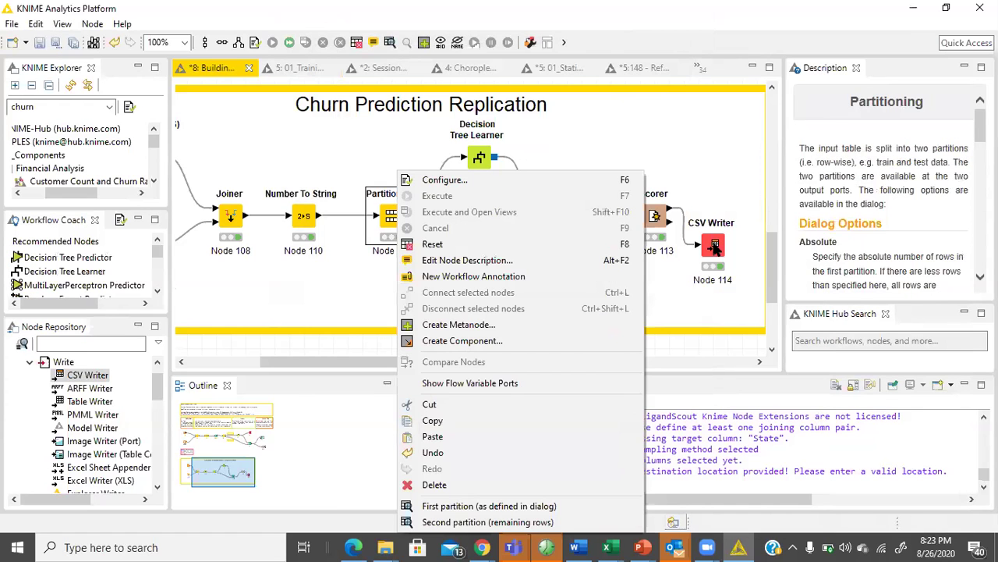
# Open the exported Accuracy Matrix file from drive E: in Excel and review the confusion matrix rows.
pyautogui.rightClick(715, 246)
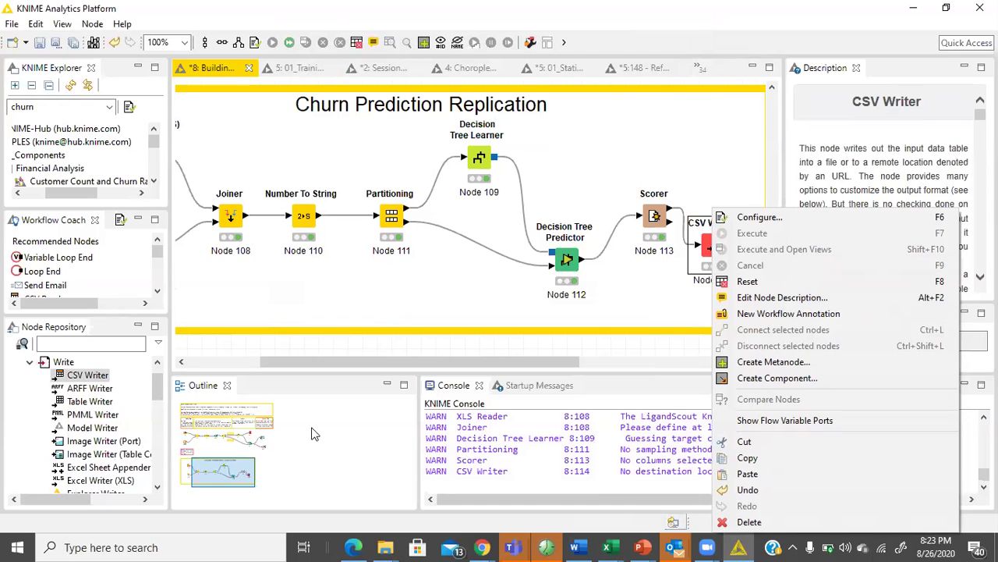
pyautogui.click(384, 546)
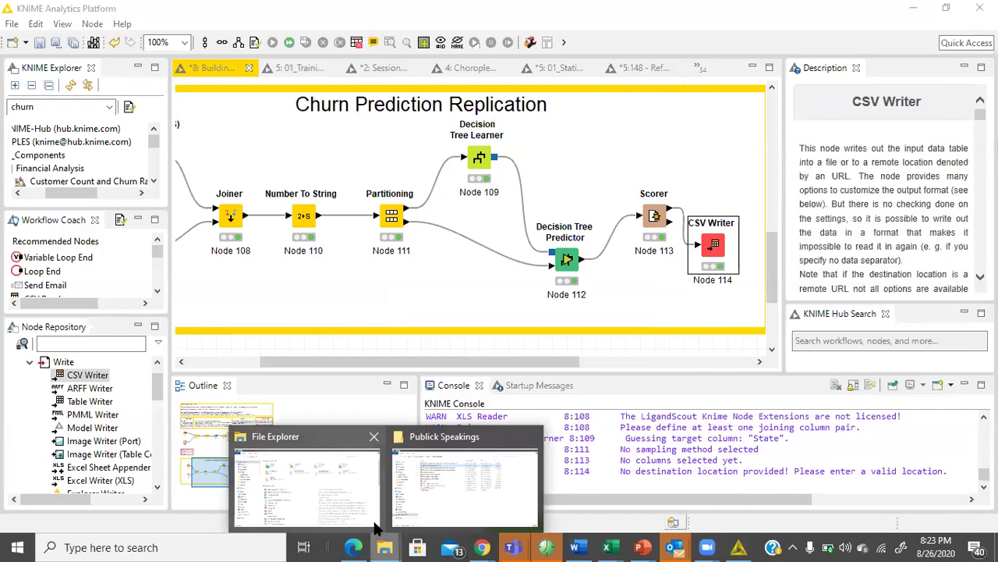
pyautogui.click(367, 515)
pyautogui.click(78, 450)
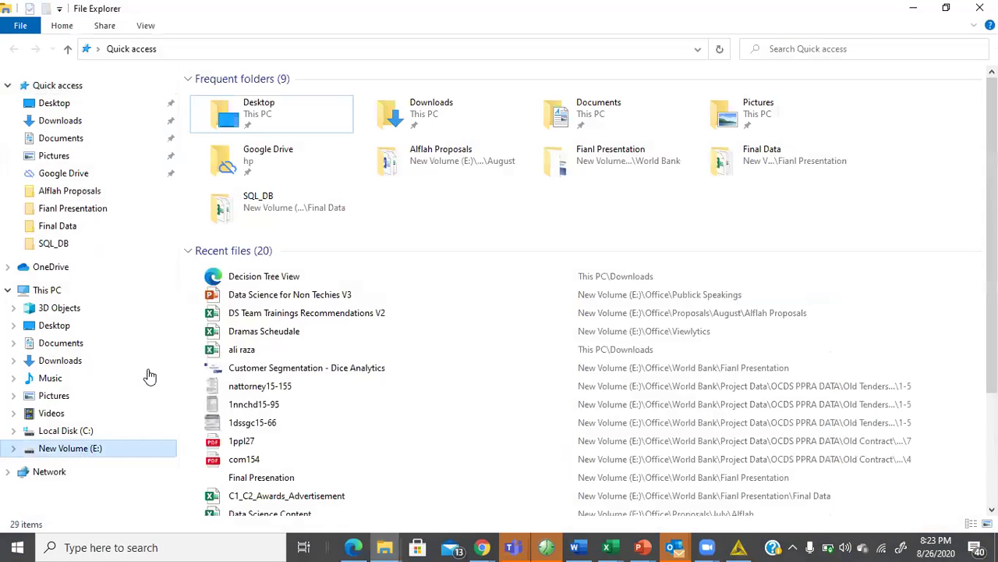
pyautogui.doubleClick(254, 112)
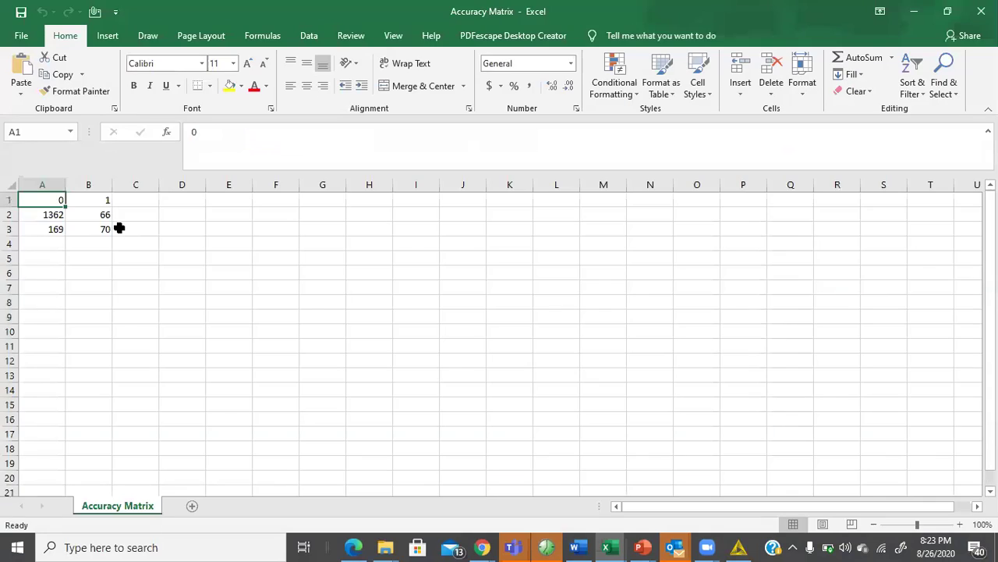
pyautogui.click(117, 227)
pyautogui.moveTo(56, 215); pyautogui.dragTo(87, 216)
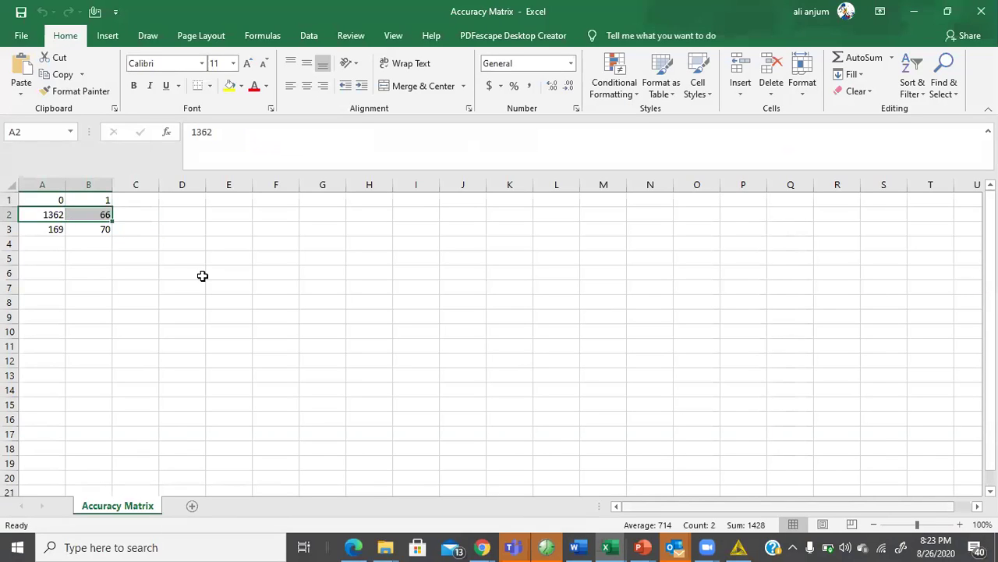
pyautogui.click(912, 11)
pyautogui.click(913, 11)
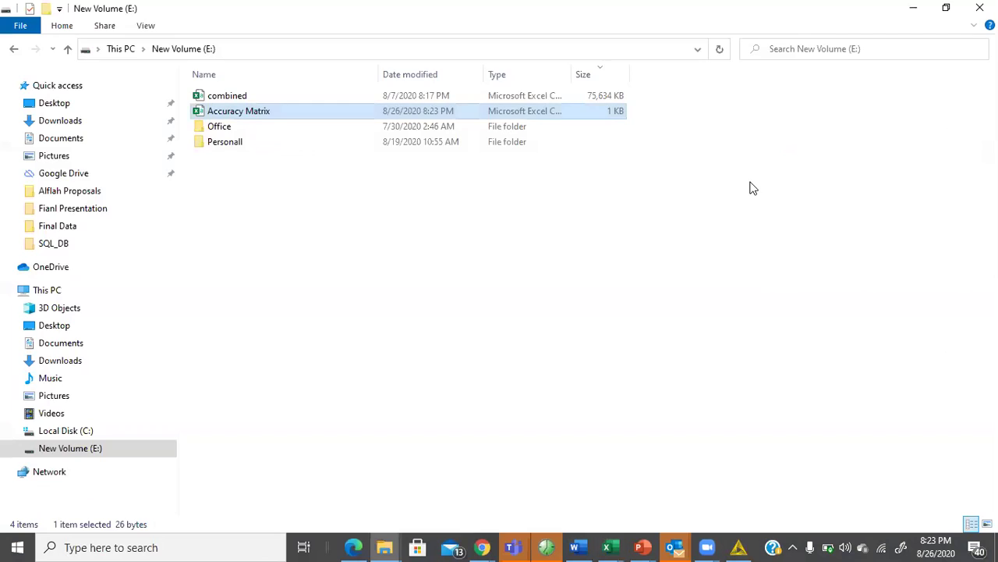
# Switch back to KNIME and connect the Scorer's accuracy statistics output to the CSV Writer, replacing the confusion matrix connection.
pyautogui.click(736, 547)
pyautogui.moveTo(667, 221); pyautogui.dragTo(698, 245)
pyautogui.click(591, 287)
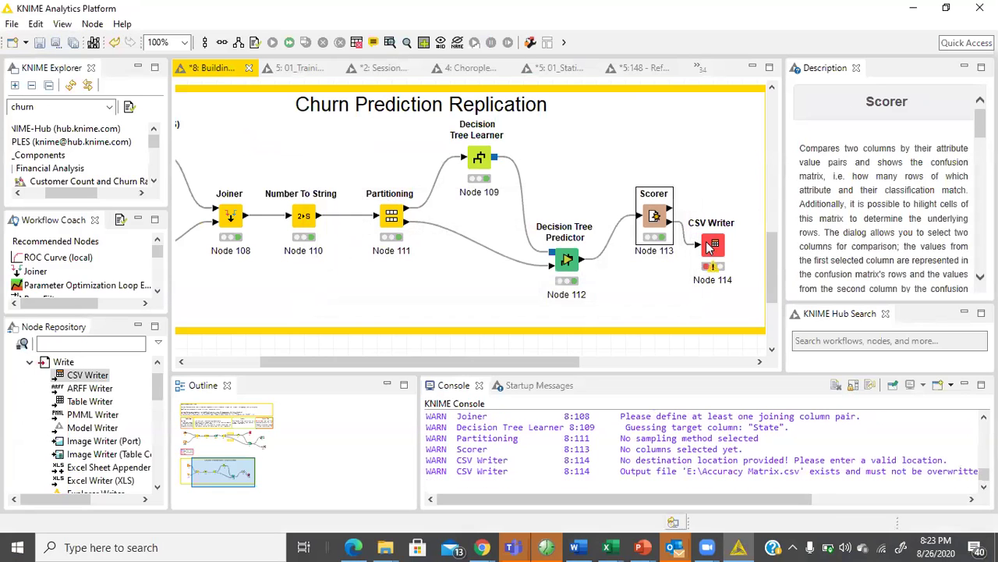
# Configure the CSV Writer to write row IDs and overwrite the output file if it exists.
pyautogui.click(715, 247)
pyautogui.doubleClick(719, 251)
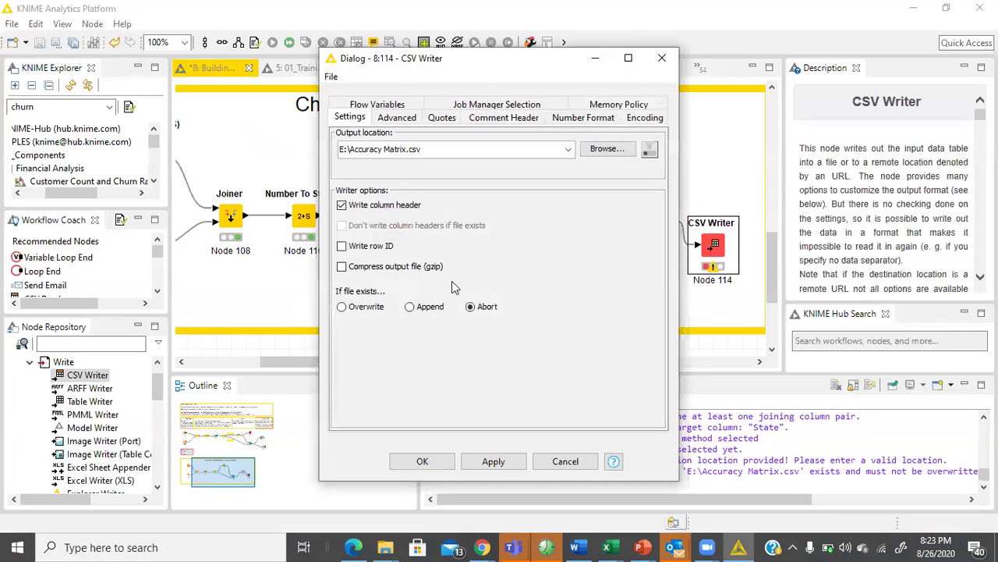
pyautogui.click(367, 248)
pyautogui.click(342, 306)
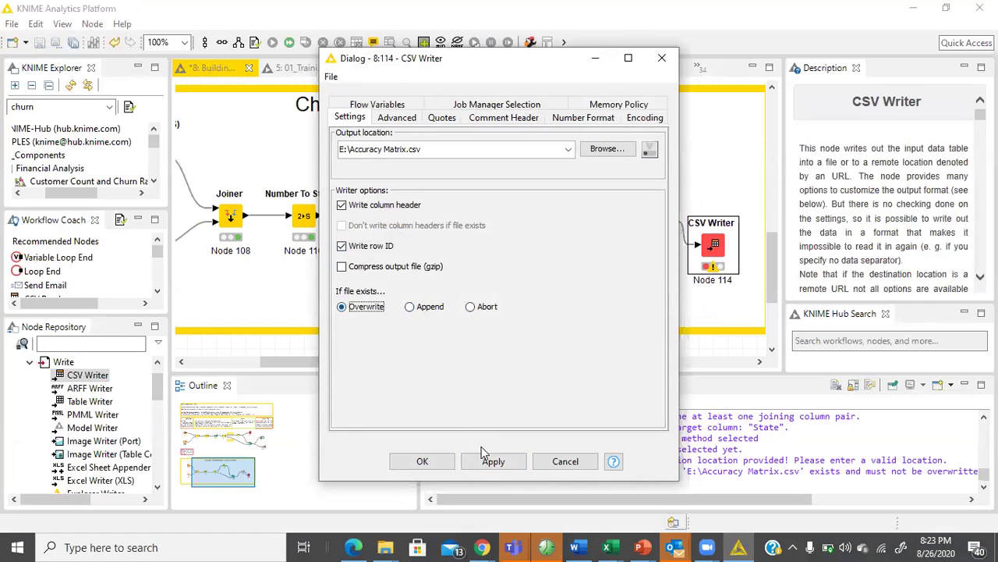
pyautogui.click(420, 462)
pyautogui.rightClick(712, 244)
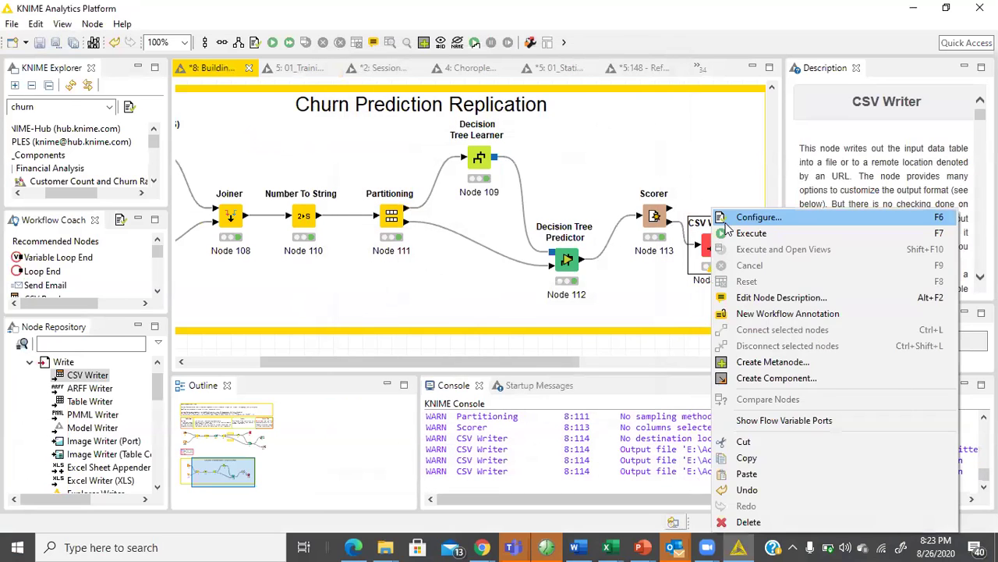
pyautogui.click(711, 243)
pyautogui.doubleClick(713, 243)
pyautogui.click(423, 462)
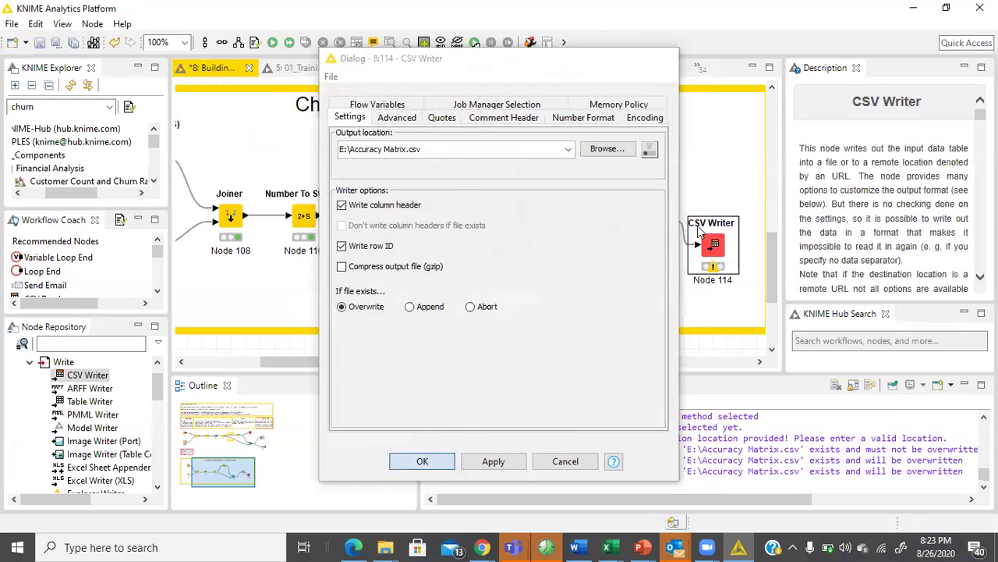
# Try to execute the CSV Writer and examine its messages in the console.
pyautogui.rightClick(718, 258)
pyautogui.click(741, 89)
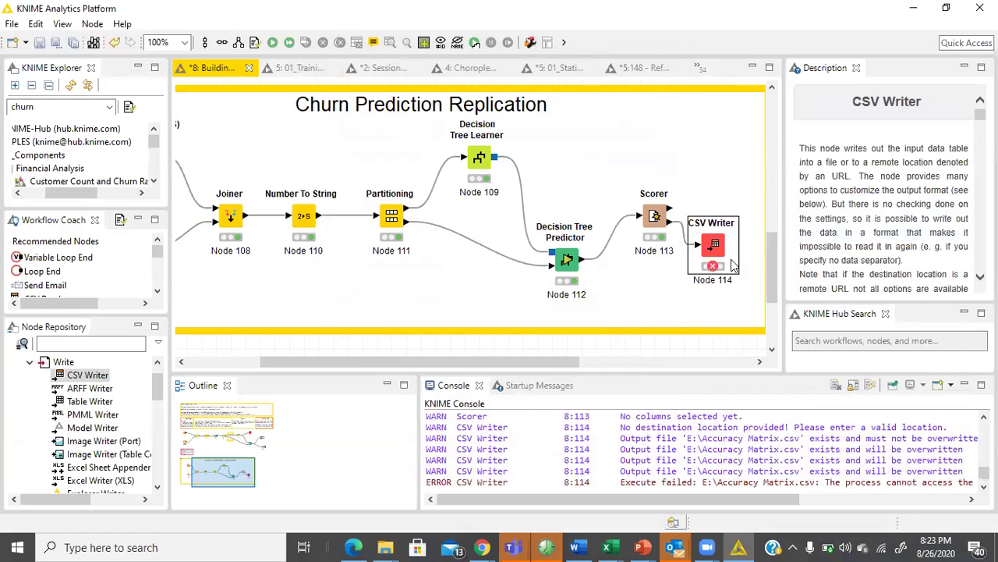
pyautogui.moveTo(690, 499); pyautogui.dragTo(744, 314)
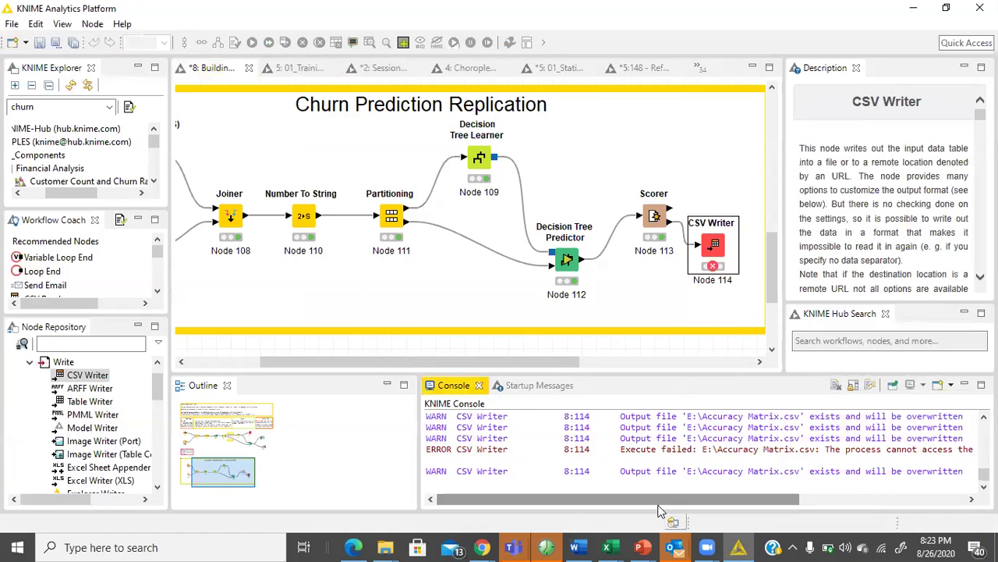
# Close the Accuracy Matrix workbook in Excel and execute the CSV Writer again.
pyautogui.moveTo(616, 546)
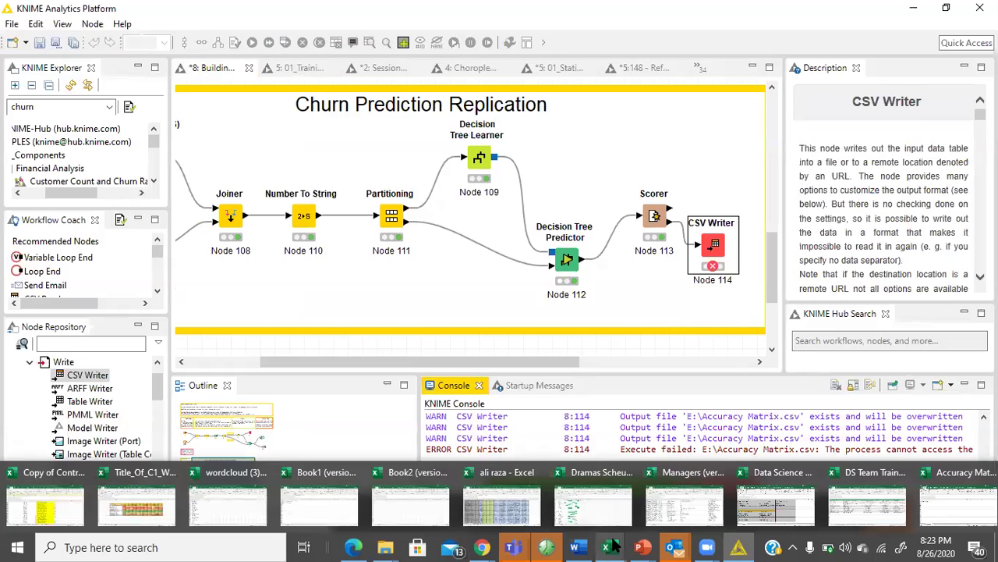
pyautogui.click(991, 473)
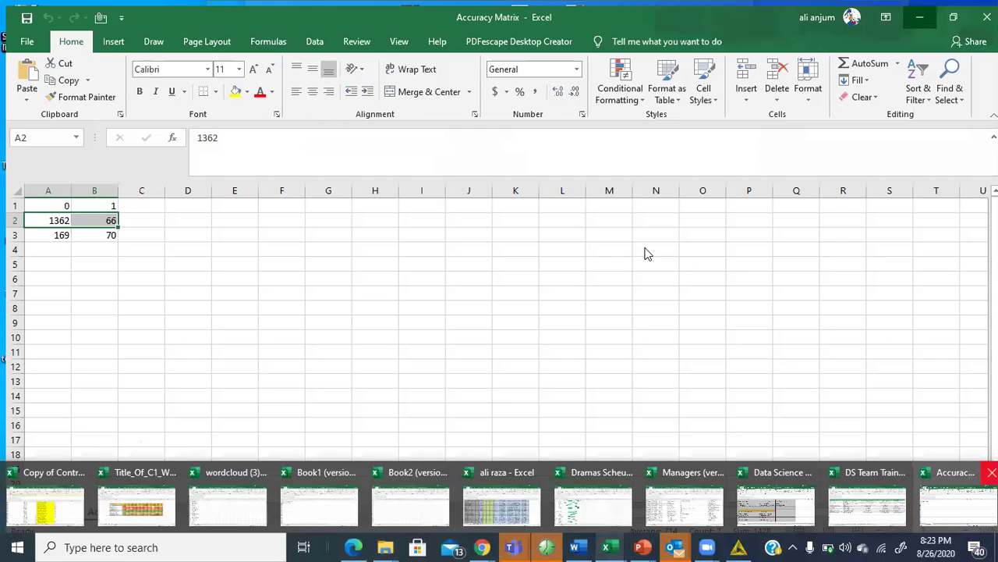
pyautogui.click(717, 249)
pyautogui.rightClick(717, 250)
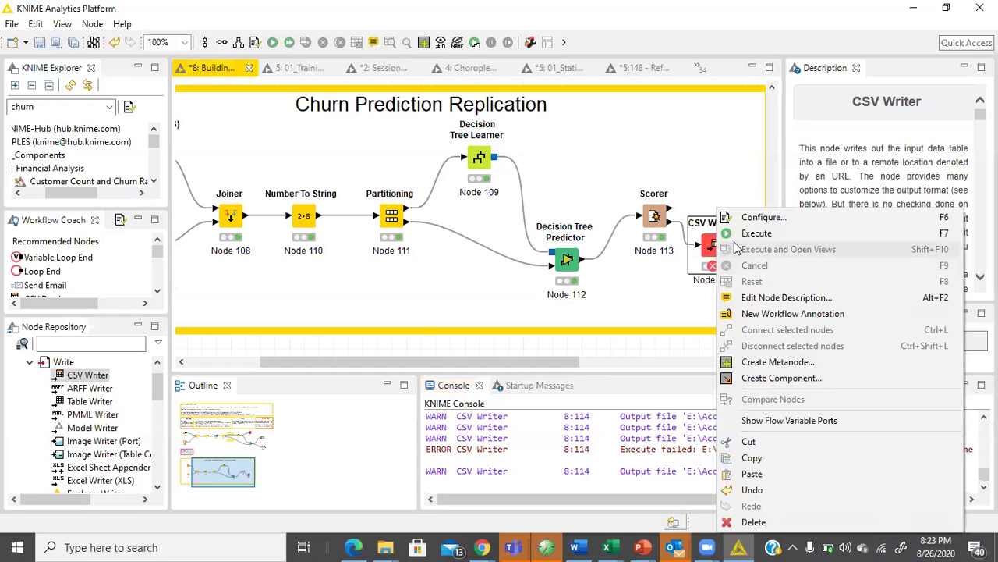
pyautogui.click(738, 244)
# Open the rewritten Accuracy Matrix file in Excel and auto-fit its columns to review the accuracy statistics.
pyautogui.rightClick(715, 249)
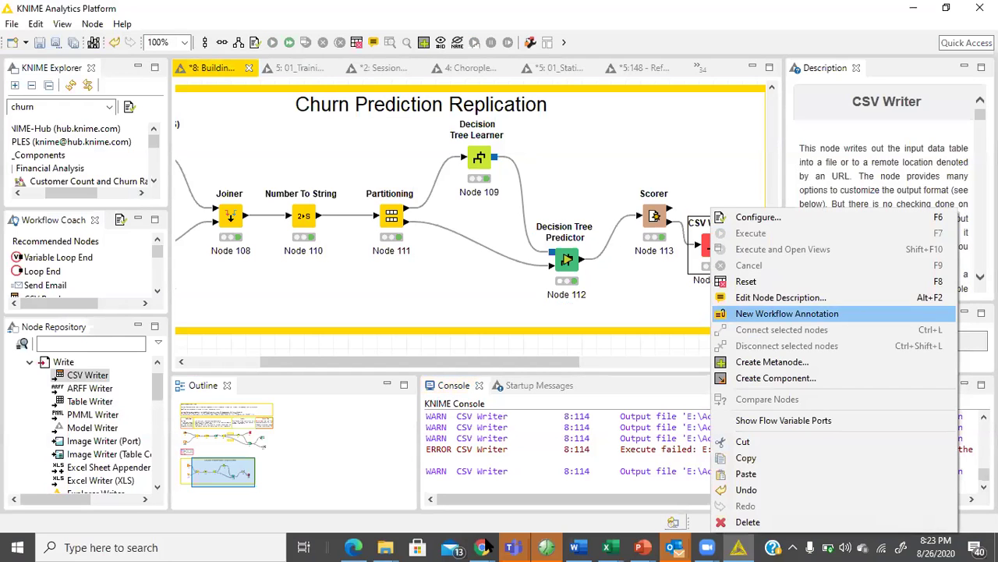
pyautogui.moveTo(383, 545)
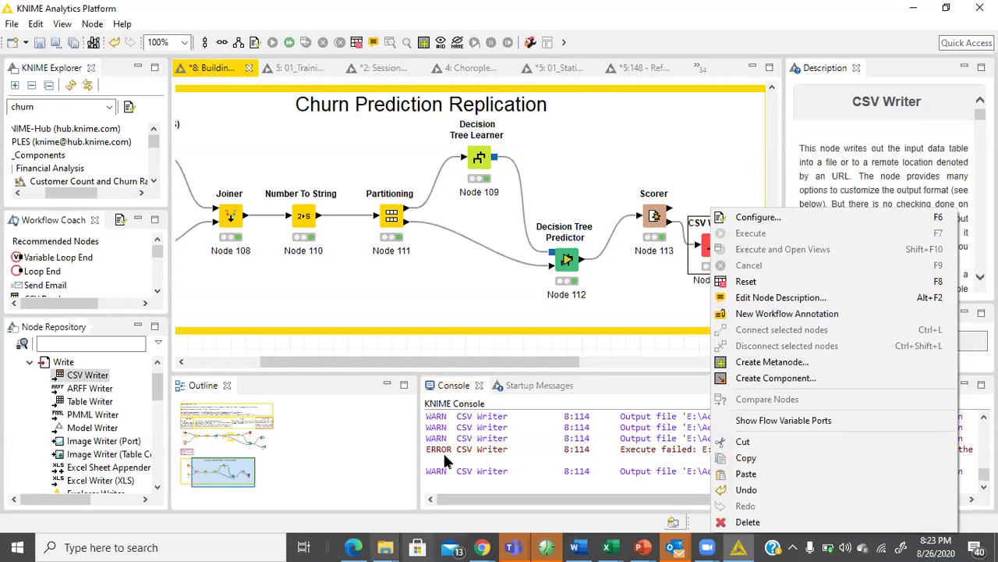
pyautogui.click(312, 468)
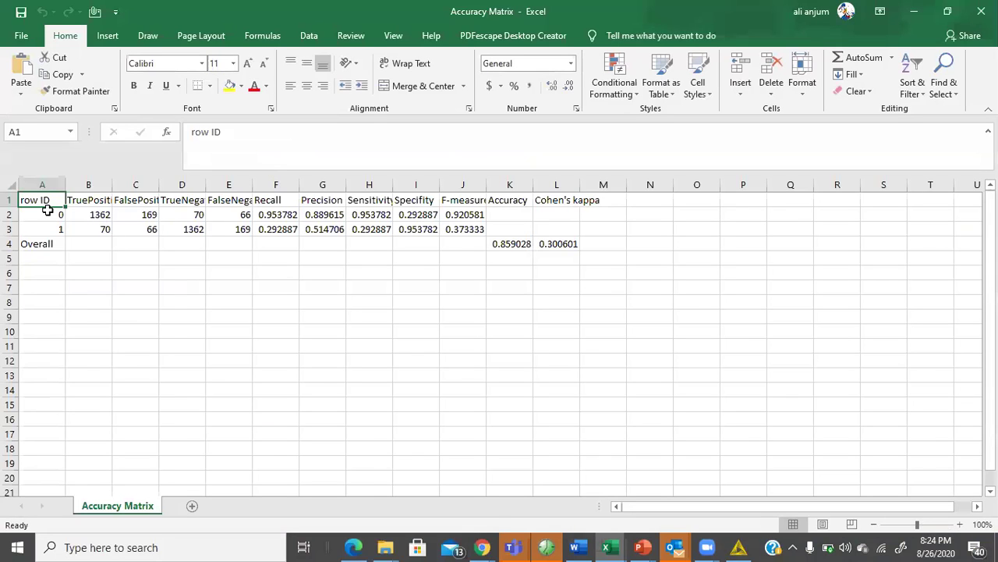
pyautogui.moveTo(42, 200); pyautogui.dragTo(551, 247)
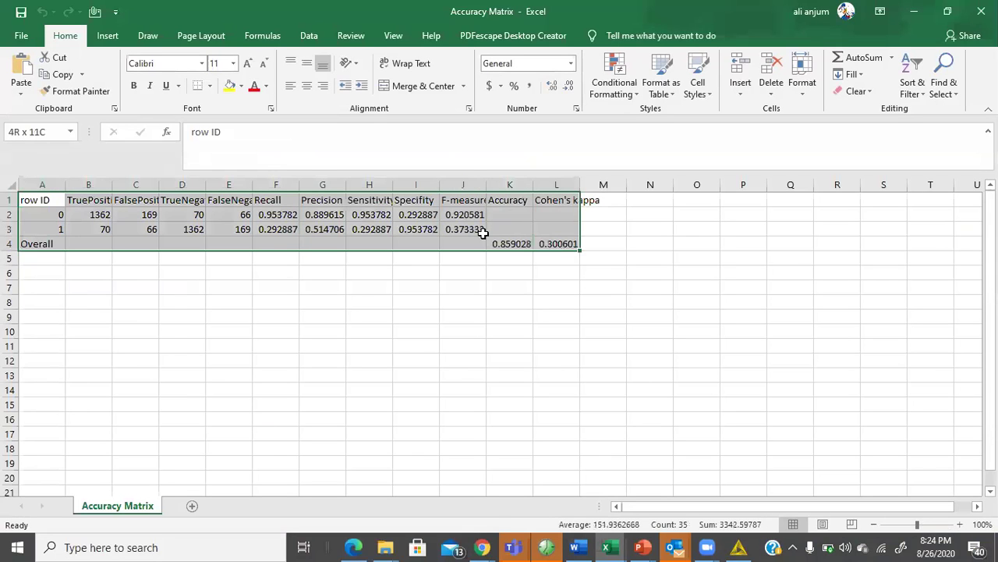
pyautogui.click(11, 184)
pyautogui.doubleClick(108, 184)
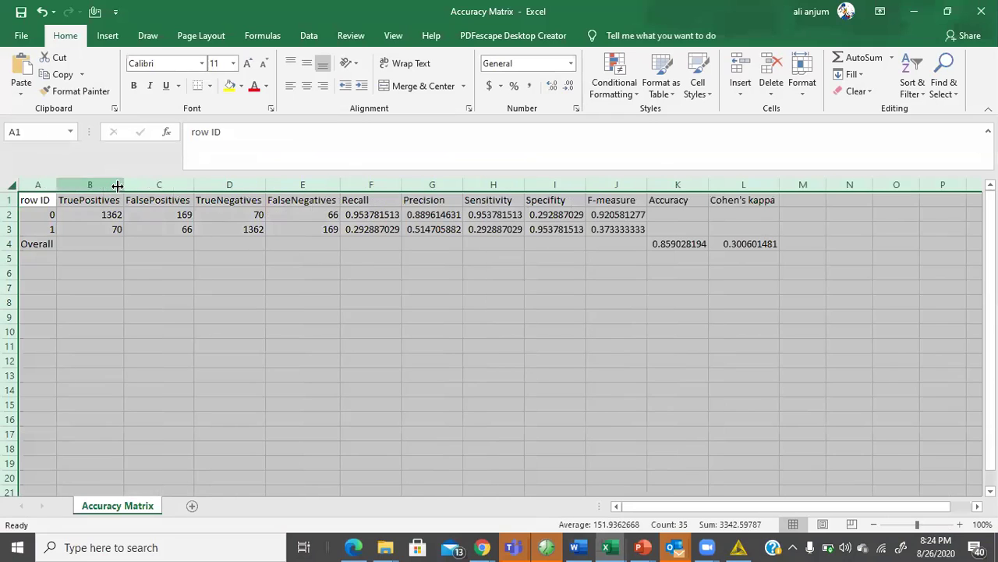
pyautogui.click(915, 11)
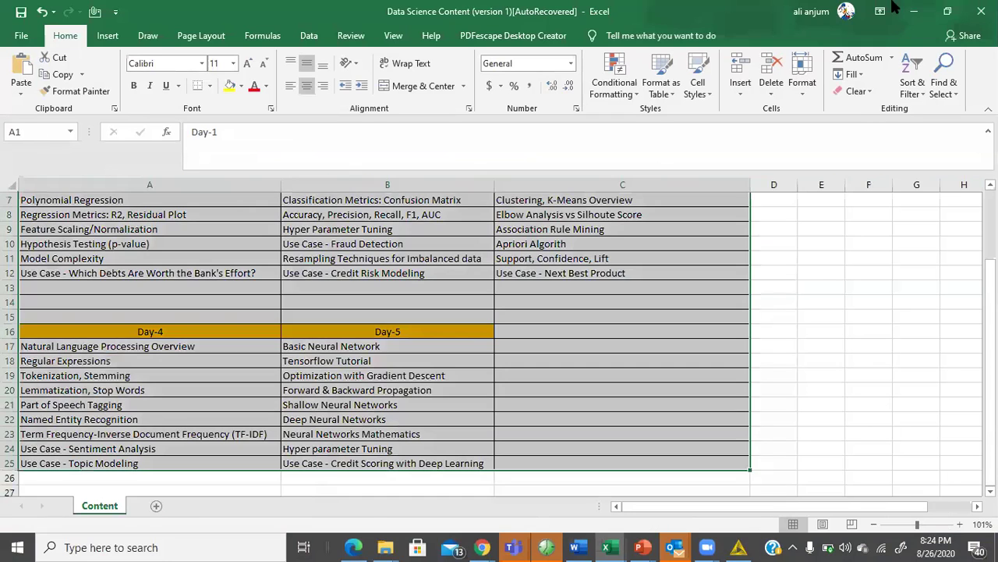
pyautogui.click(914, 11)
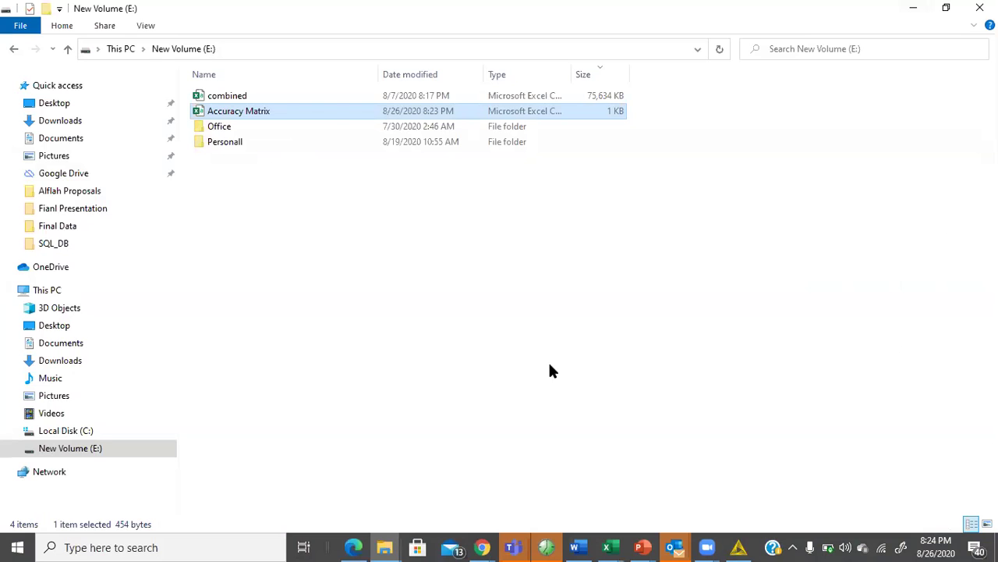
# Return to KNIME and compare the original churn workflow with the Churn Prediction Replication workflow.
pyautogui.hotkey('alt', 'Tab')
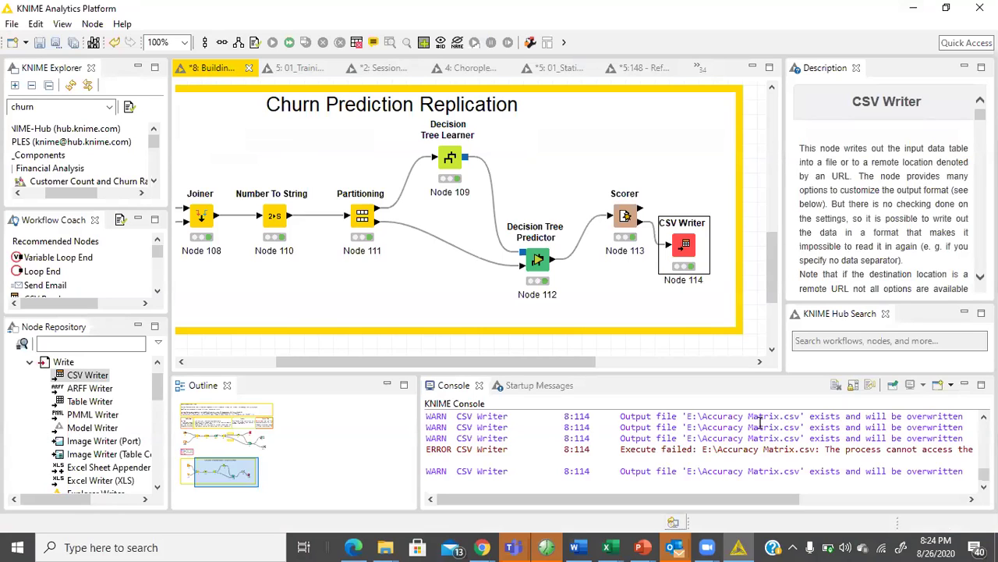
pyautogui.moveTo(546, 361)
pyautogui.mouseDown()
pyautogui.moveTo(497, 360)
pyautogui.moveTo(547, 360)
pyautogui.mouseUp()
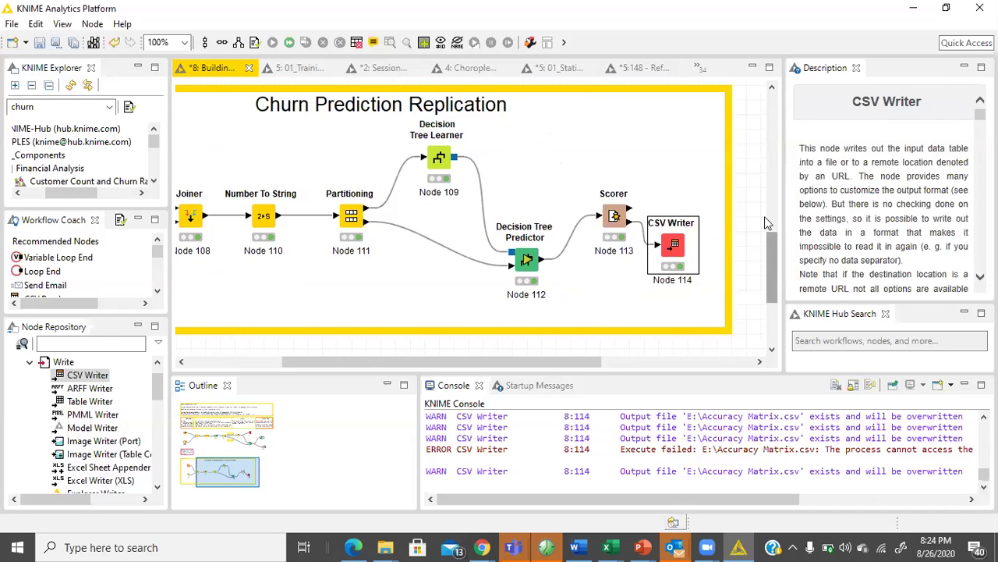
pyautogui.scroll(6, 769, 224)
pyautogui.scroll(-2, 760, 188)
pyautogui.moveTo(468, 365); pyautogui.dragTo(552, 361)
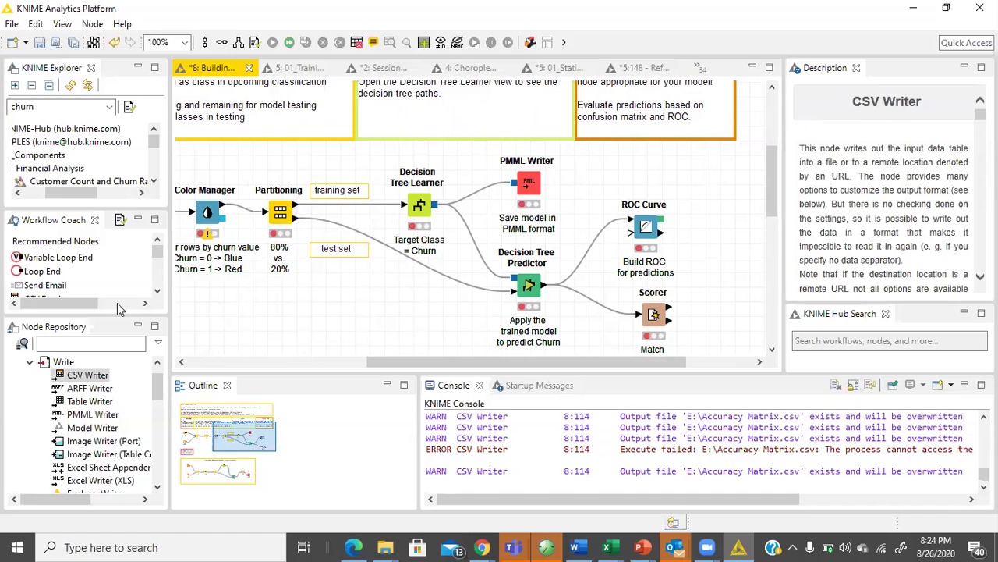
pyautogui.click(87, 342)
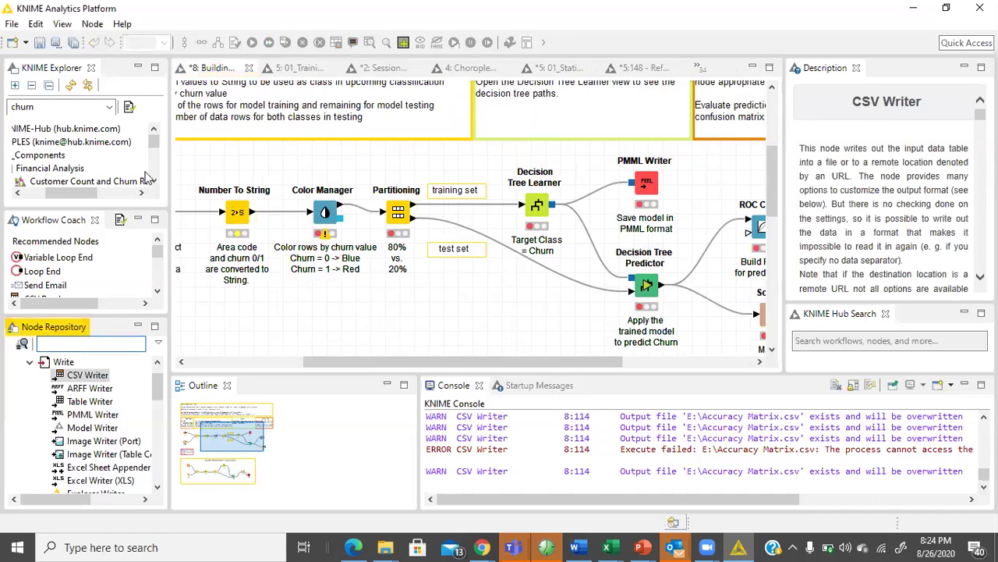
pyautogui.scroll(-5, 523, 294)
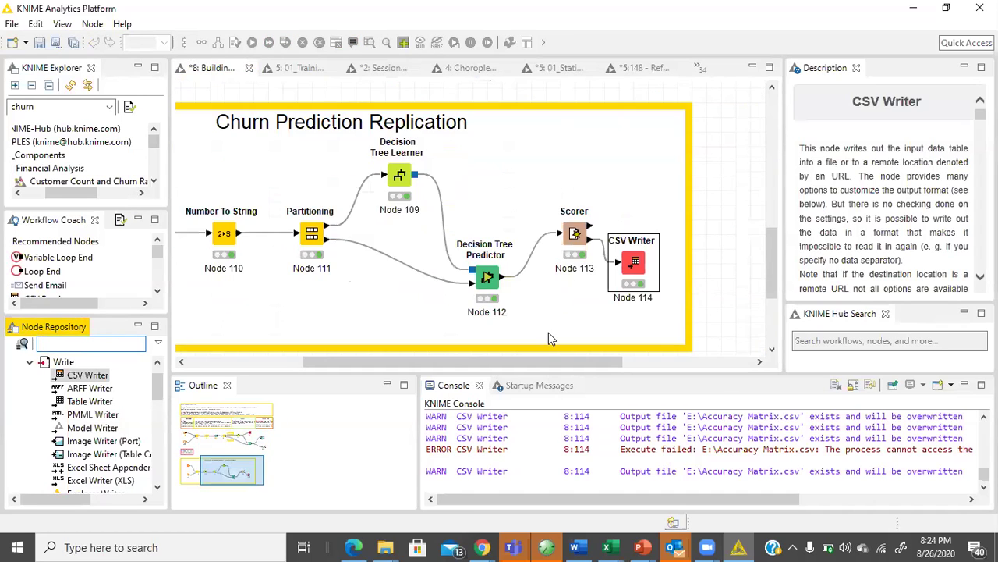
# Enlarge the workflow editor by shrinking the console area, and bring the replication workflow's reader nodes into view.
pyautogui.moveTo(486, 374); pyautogui.dragTo(468, 446)
pyautogui.moveTo(272, 436); pyautogui.dragTo(219, 436)
pyautogui.scroll(3, 313, 303)
pyautogui.scroll(-1, 323, 365)
pyautogui.moveTo(306, 432); pyautogui.dragTo(275, 434)
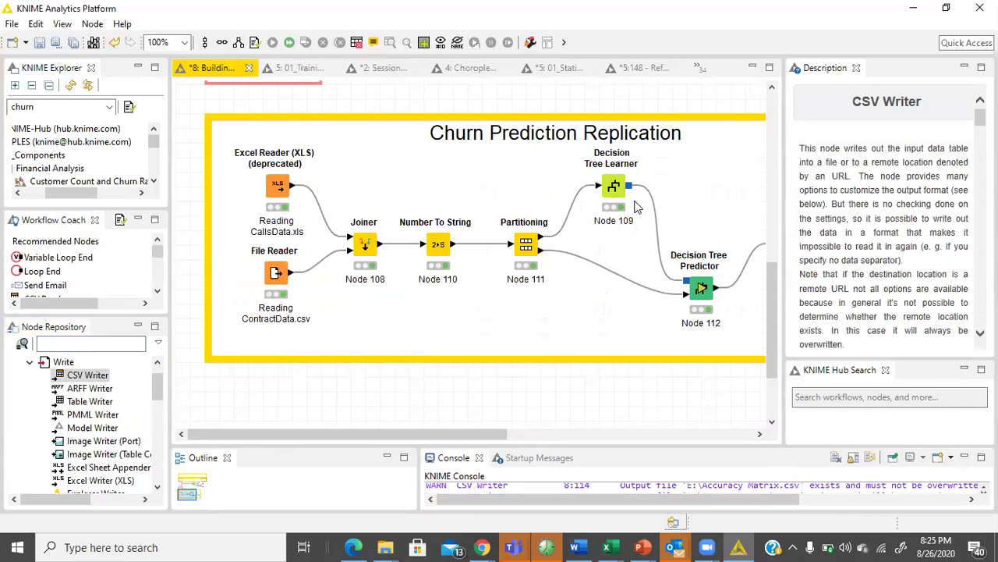
# Find "logistic" nodes and add a Logistic Regression Learner and Predictor below the decision tree branch, moving the Decision Tree Predictor up for room.
pyautogui.click(107, 344)
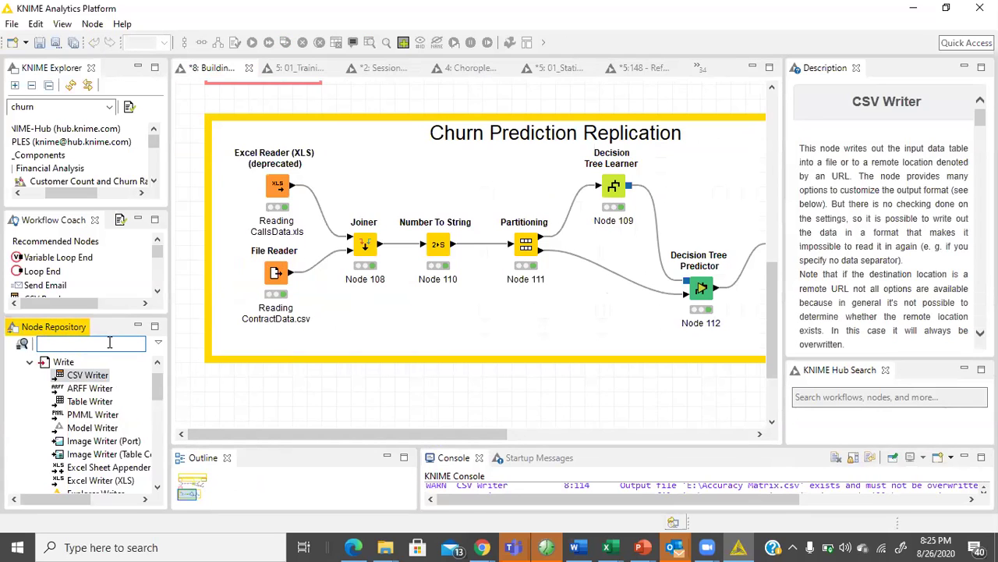
pyautogui.write('lo')
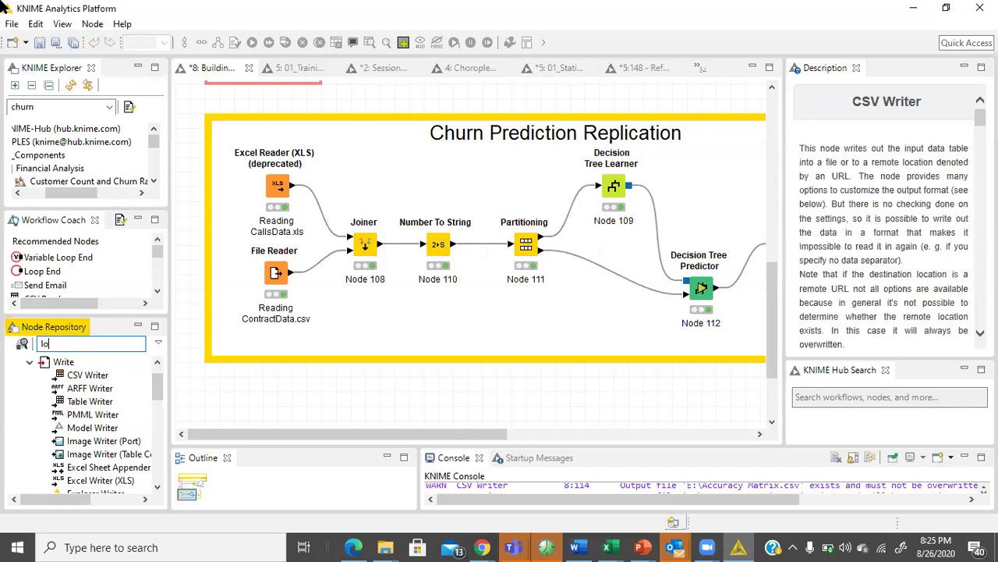
pyautogui.write('gistic')
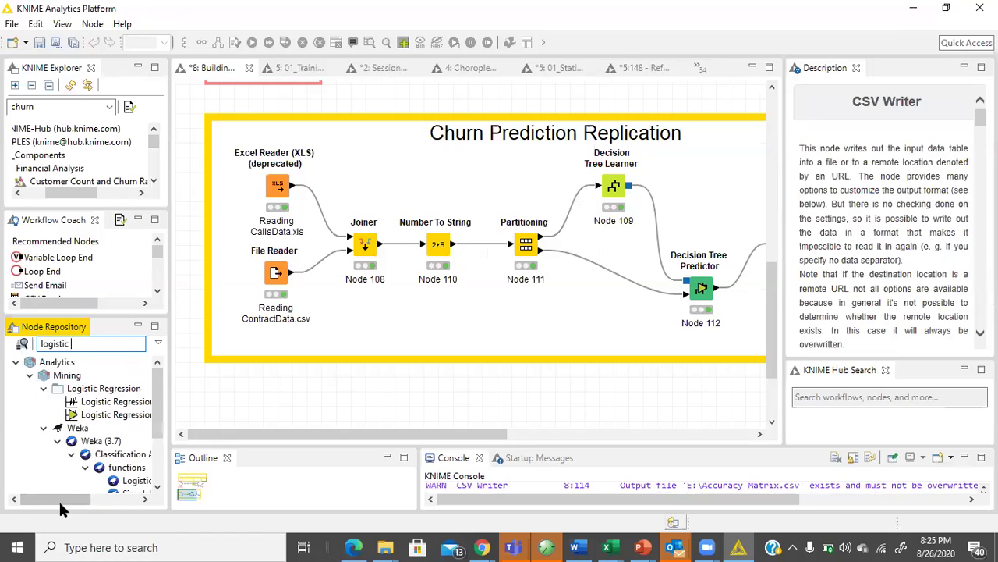
pyautogui.moveTo(60, 503); pyautogui.dragTo(82, 502)
pyautogui.moveTo(58, 409); pyautogui.dragTo(615, 326)
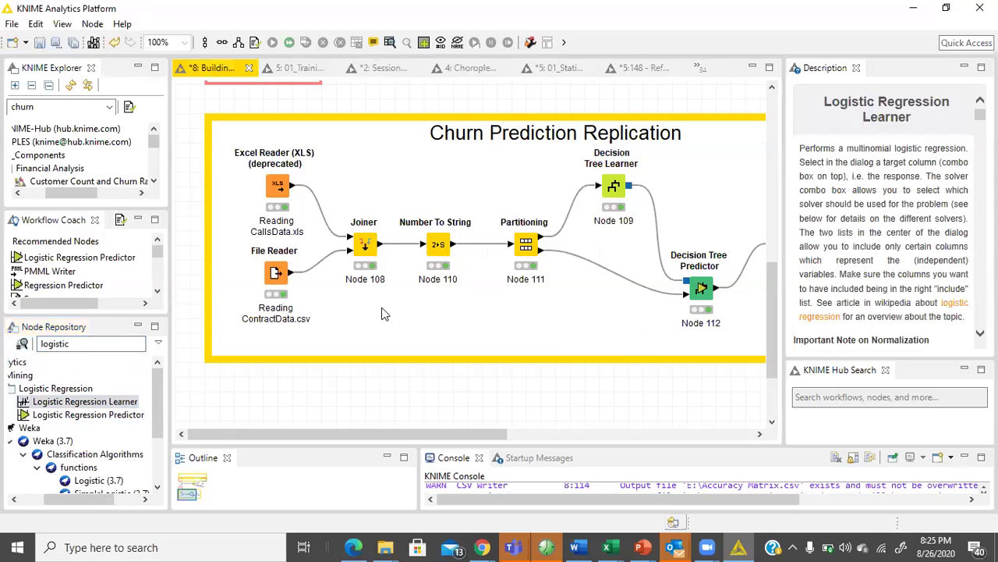
pyautogui.moveTo(672, 352); pyautogui.dragTo(709, 346)
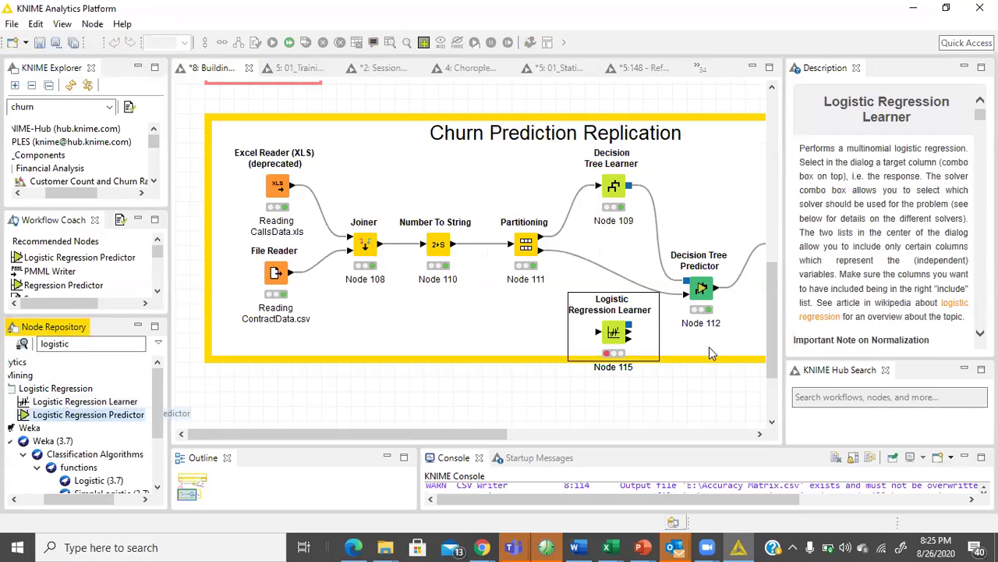
pyautogui.moveTo(708, 308); pyautogui.dragTo(709, 250)
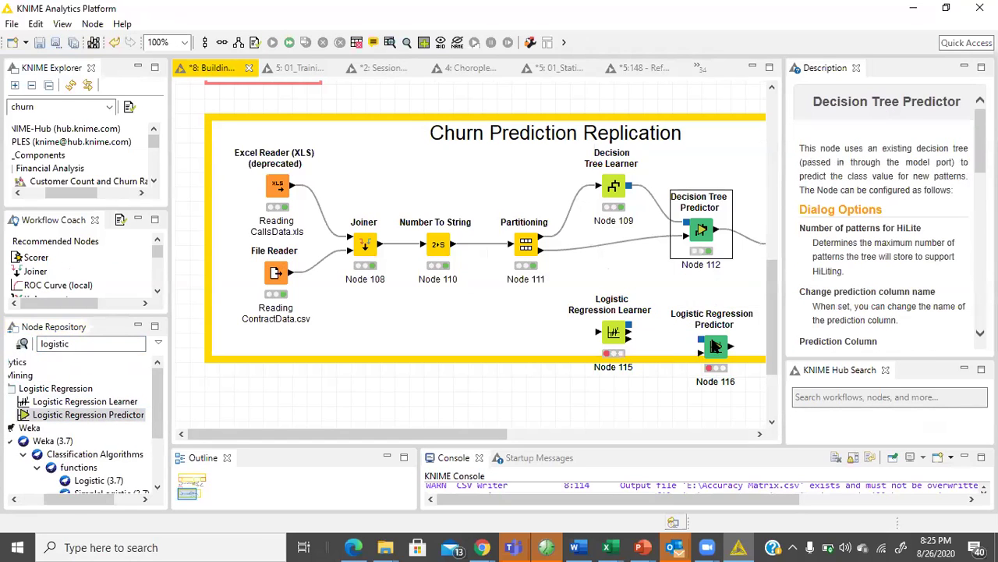
# Align the Logistic Regression Learner and Predictor, and connect them to each other and to the training and test outputs of Partitioning.
pyautogui.moveTo(704, 326); pyautogui.dragTo(689, 283)
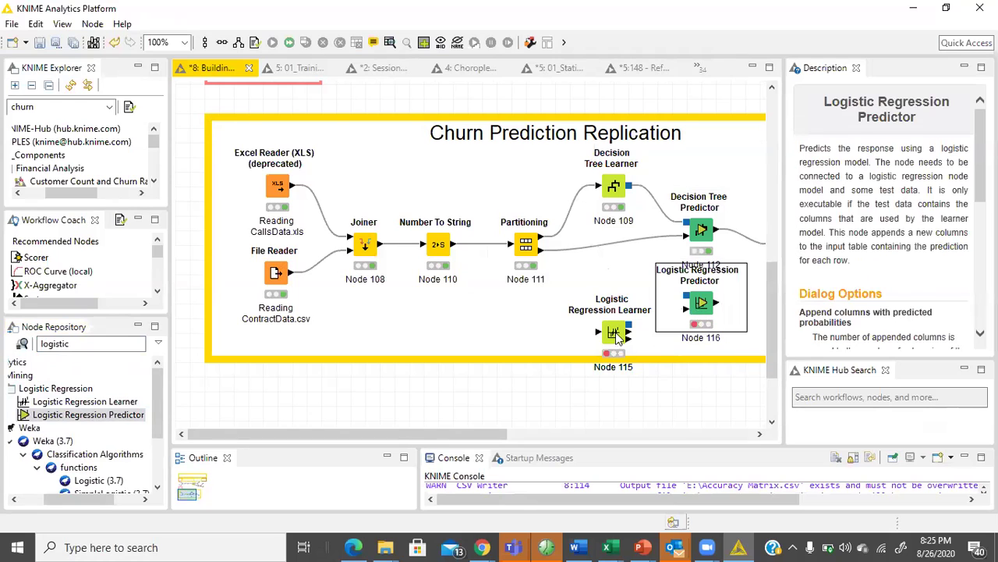
pyautogui.moveTo(619, 342); pyautogui.dragTo(620, 326)
pyautogui.moveTo(542, 239); pyautogui.dragTo(597, 316)
pyautogui.click(545, 252)
pyautogui.moveTo(544, 250); pyautogui.dragTo(700, 309)
pyautogui.click(719, 308)
pyautogui.moveTo(699, 230); pyautogui.dragTo(714, 230)
pyautogui.hscroll(5, 538, 424)
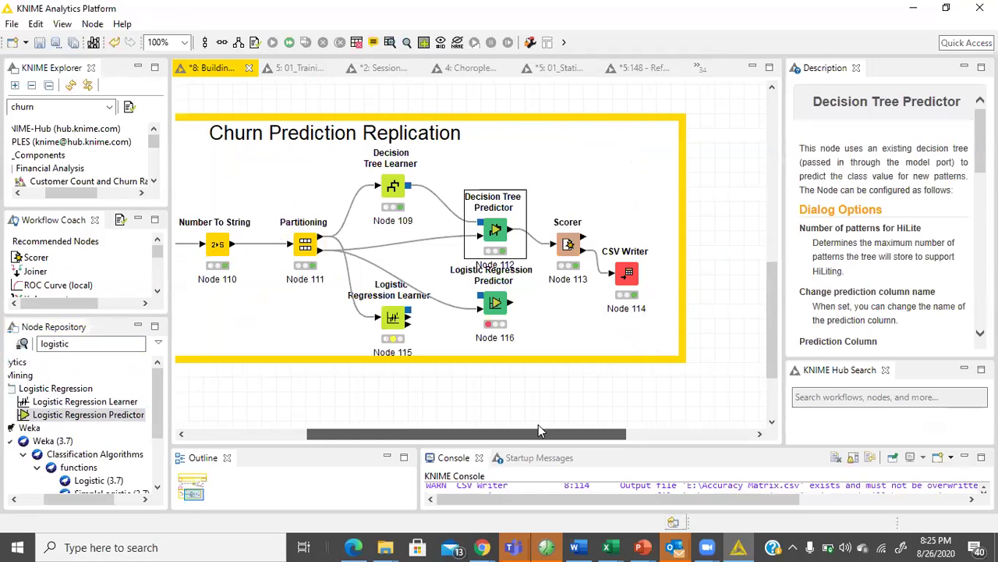
pyautogui.click(394, 320)
# Configure the Logistic Regression Learner with target column Churn and the Iteratively reweighted least squares solver, and execute it.
pyautogui.doubleClick(393, 321)
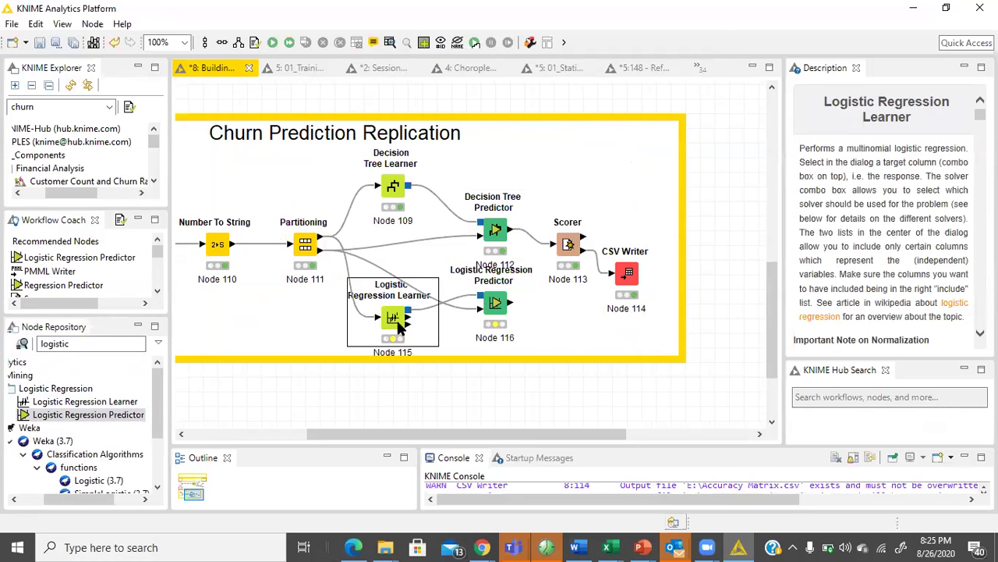
pyautogui.click(351, 113)
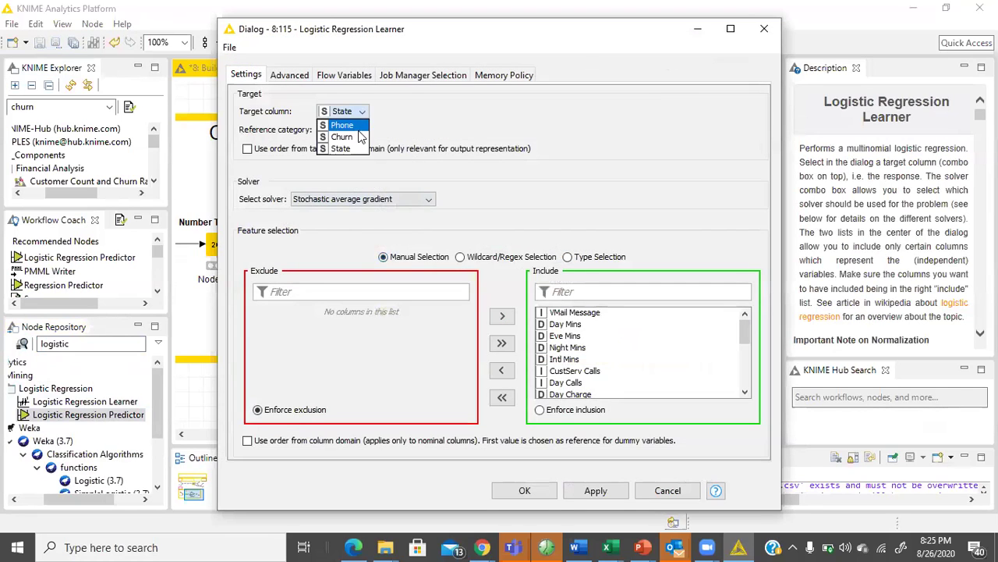
pyautogui.click(361, 138)
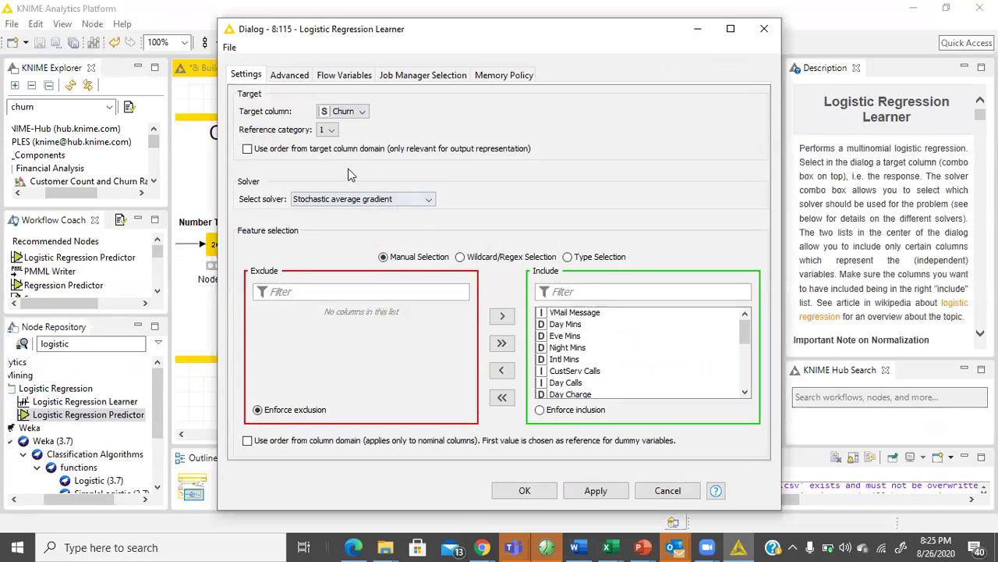
pyautogui.click(364, 201)
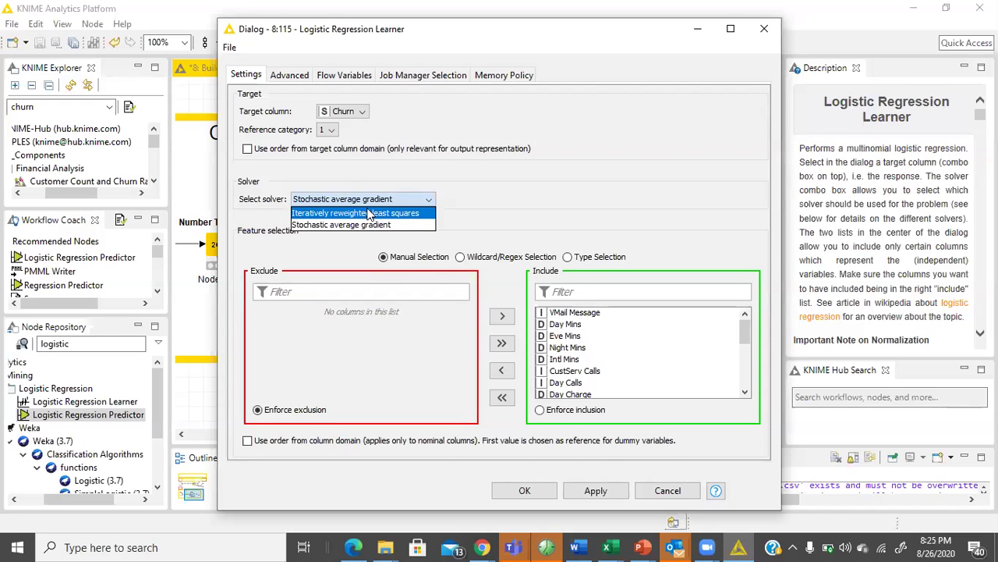
pyautogui.click(368, 213)
pyautogui.click(524, 490)
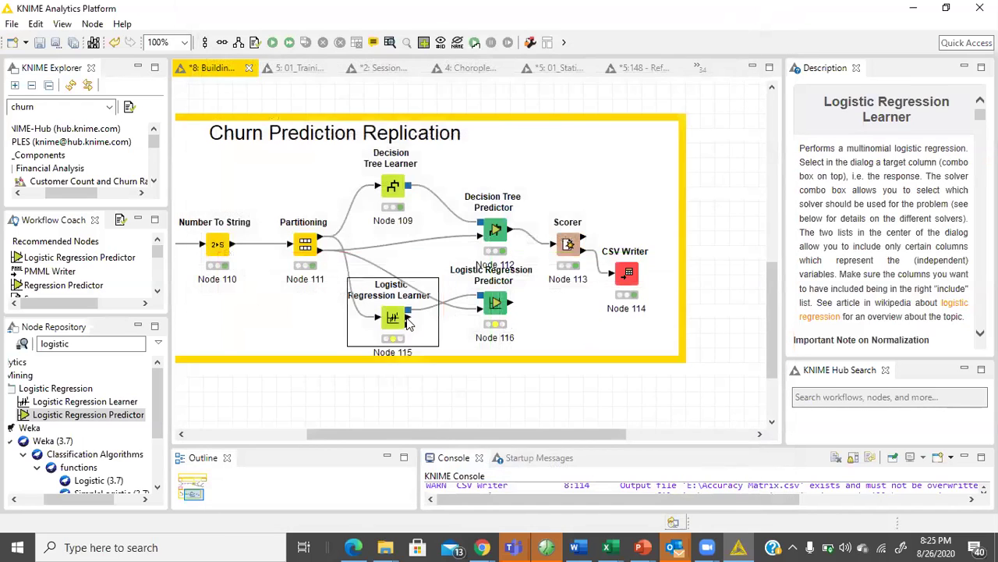
pyautogui.rightClick(409, 322)
pyautogui.click(451, 180)
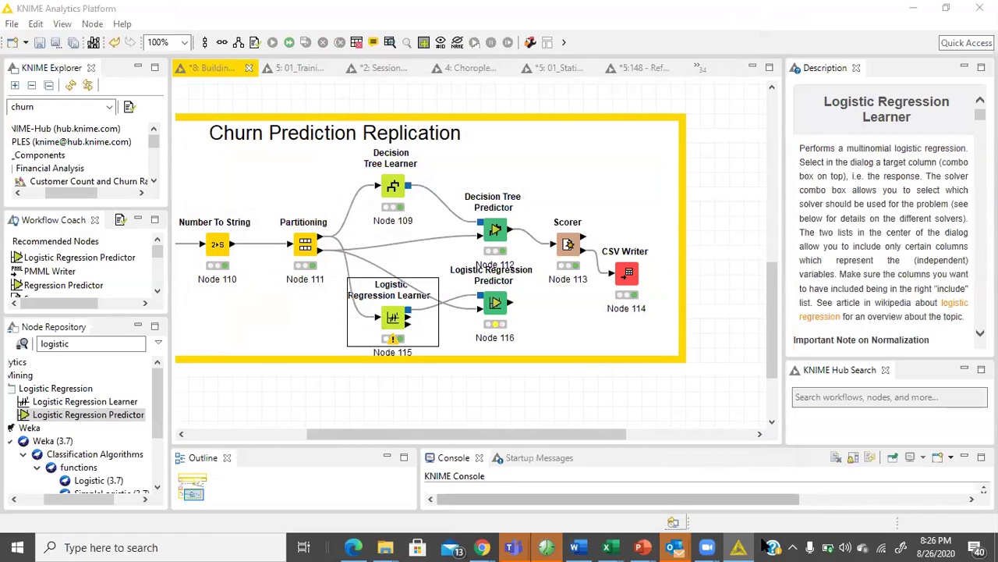
# Enlarge the console area and read the Logistic Regression Learner's latest warning.
pyautogui.moveTo(694, 444); pyautogui.dragTo(702, 355)
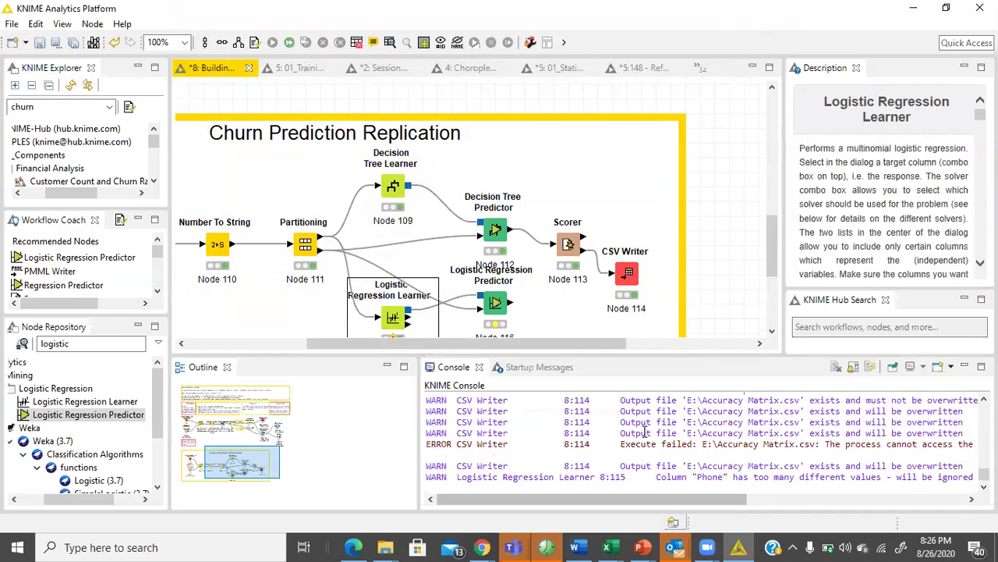
pyautogui.click(629, 444)
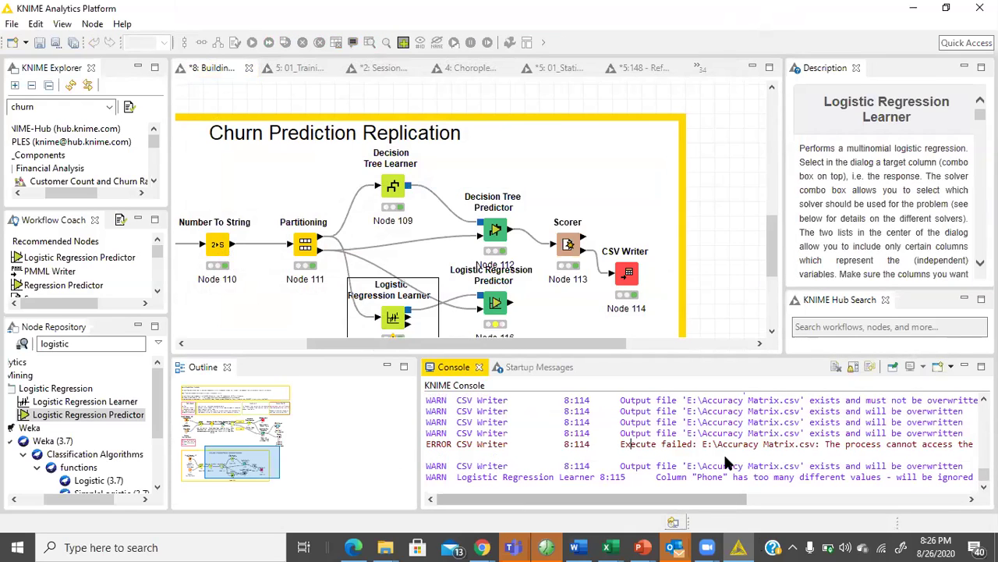
pyautogui.moveTo(653, 356); pyautogui.dragTo(644, 385)
# Exclude the Phone column from the Logistic Regression Learner's features and execute the node again.
pyautogui.click(388, 328)
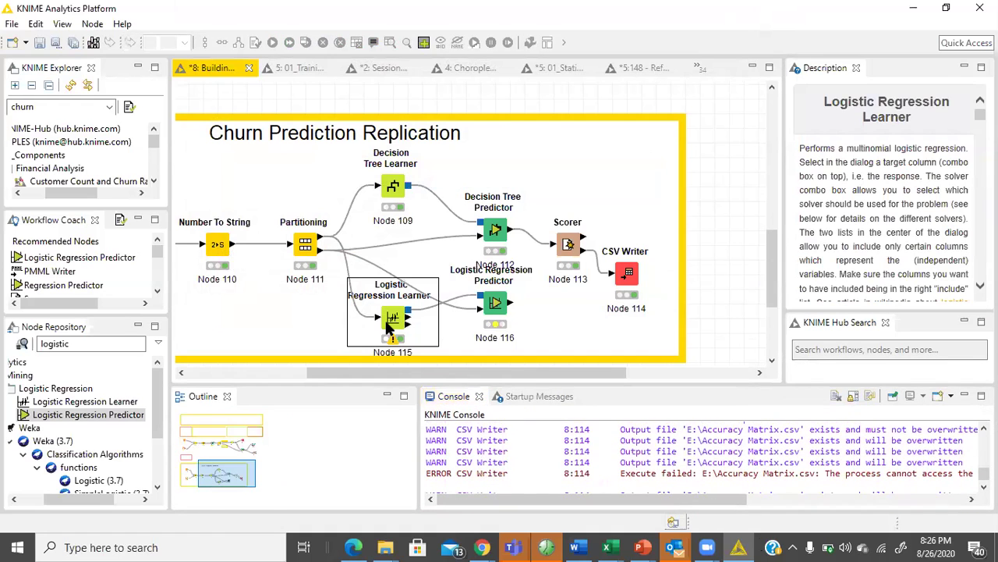
pyautogui.doubleClick(388, 328)
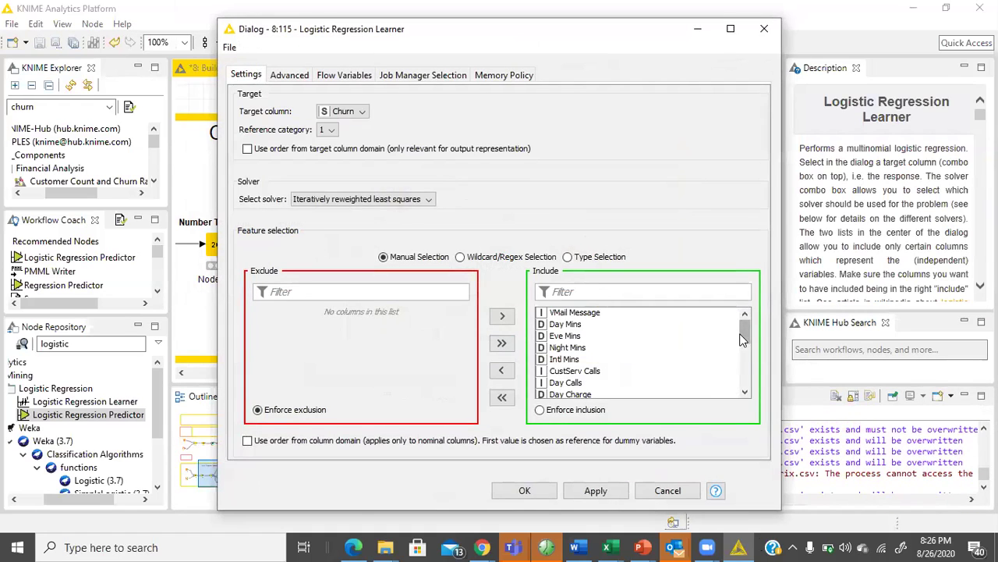
pyautogui.moveTo(742, 337); pyautogui.dragTo(734, 408)
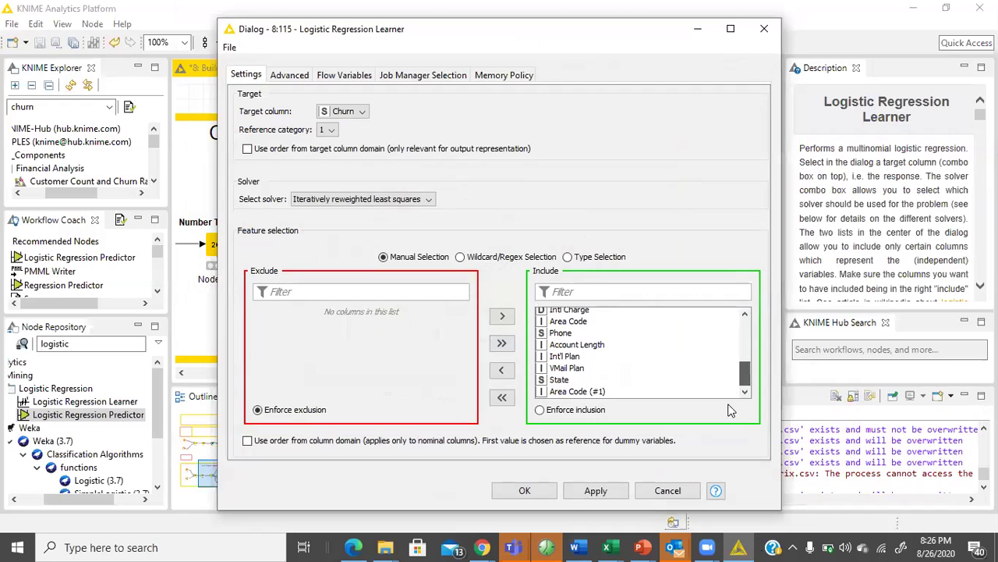
pyautogui.click(555, 333)
pyautogui.click(501, 370)
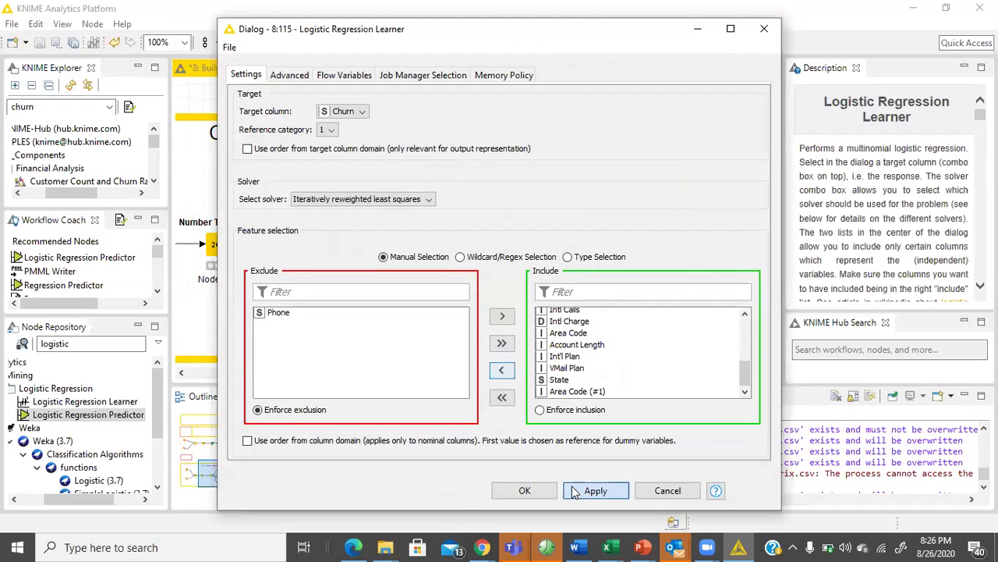
pyautogui.click(573, 492)
pyautogui.click(575, 283)
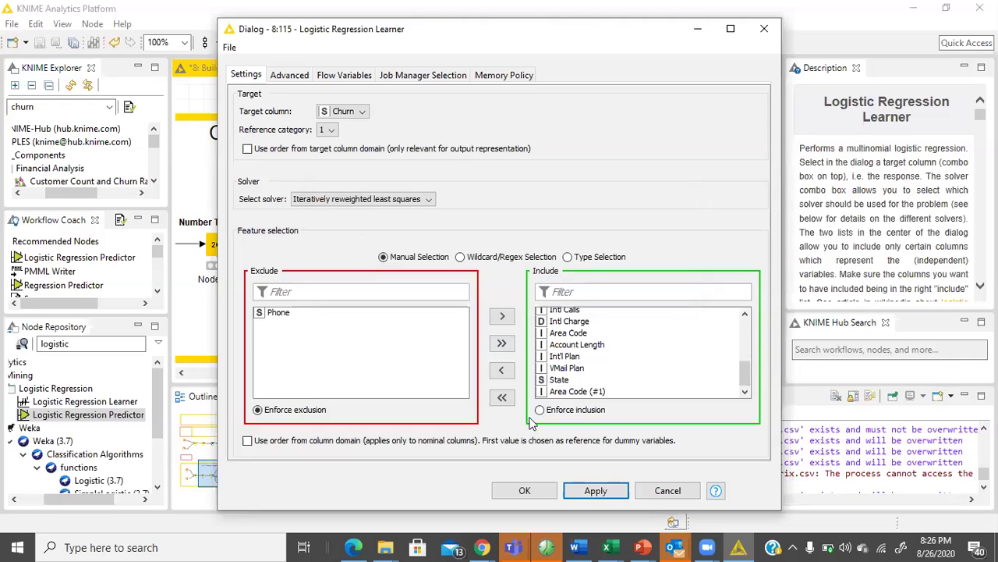
pyautogui.click(520, 490)
pyautogui.rightClick(390, 316)
pyautogui.click(421, 176)
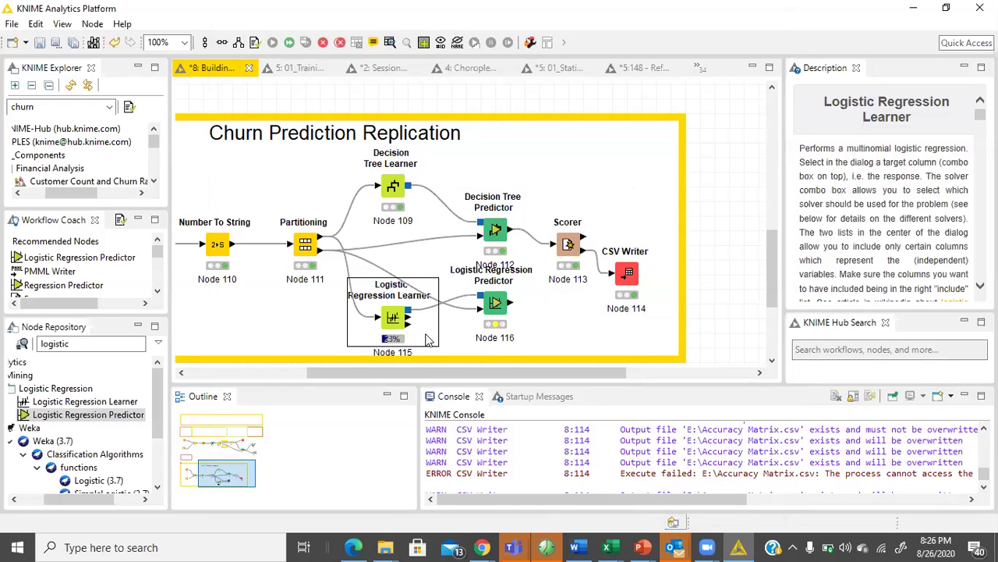
# View the Logistic Regression Learner's Model for Predictor and Model and Learning Properties outputs.
pyautogui.rightClick(401, 321)
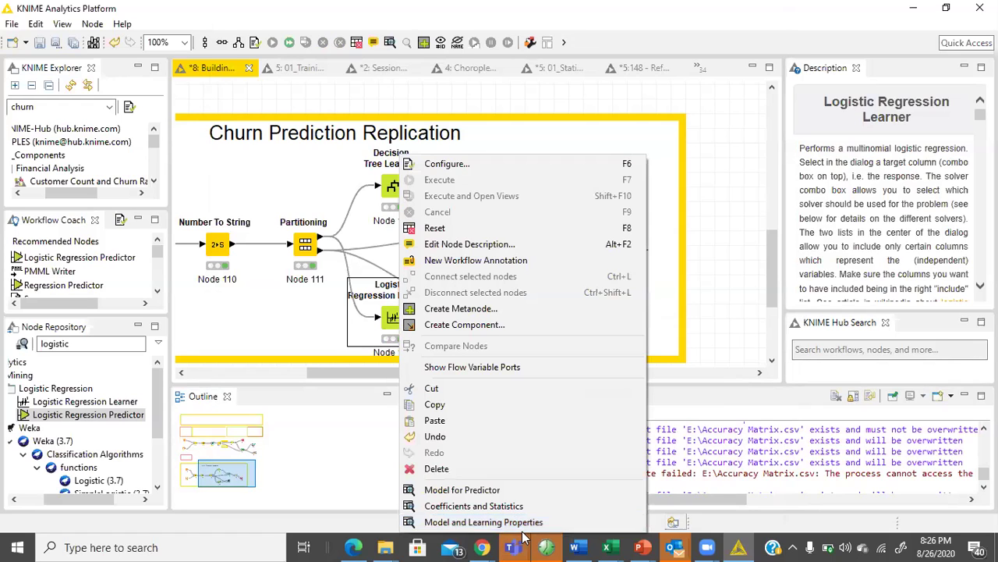
pyautogui.click(502, 492)
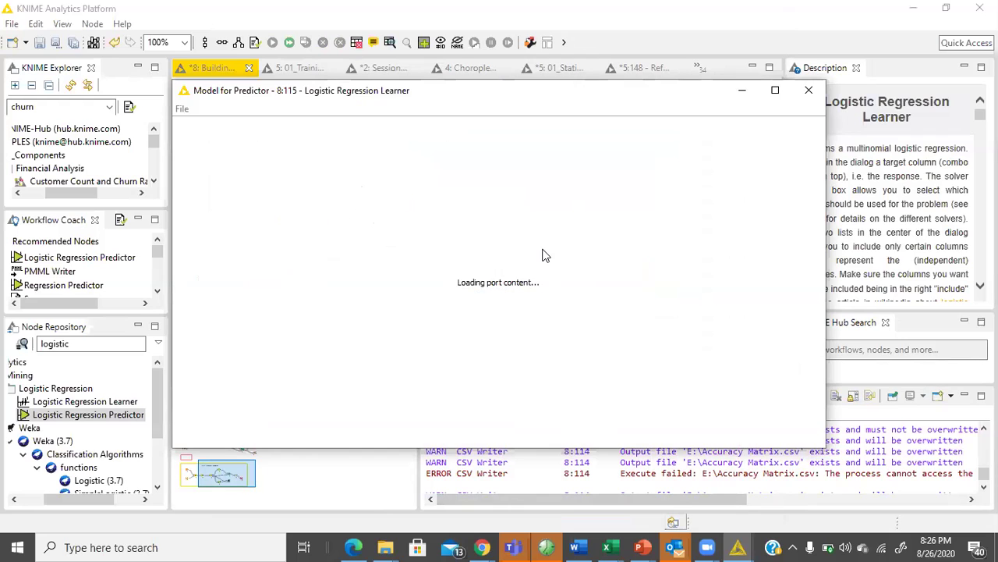
pyautogui.click(809, 91)
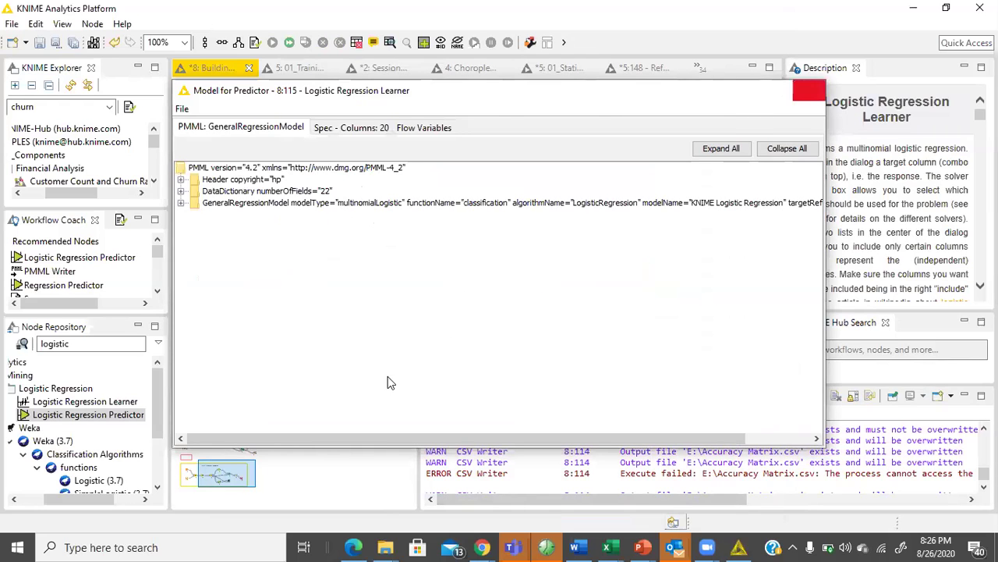
pyautogui.rightClick(405, 331)
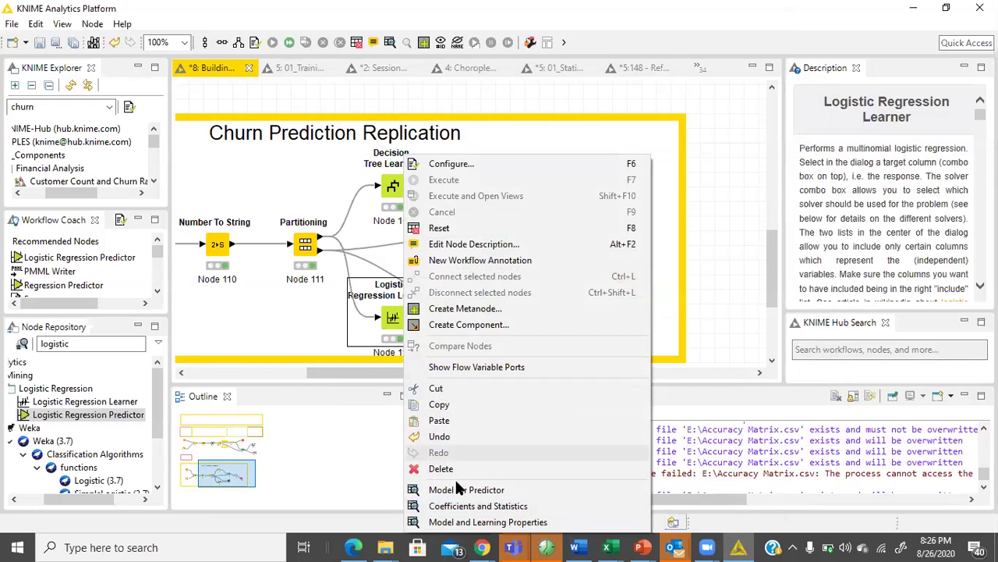
pyautogui.click(484, 522)
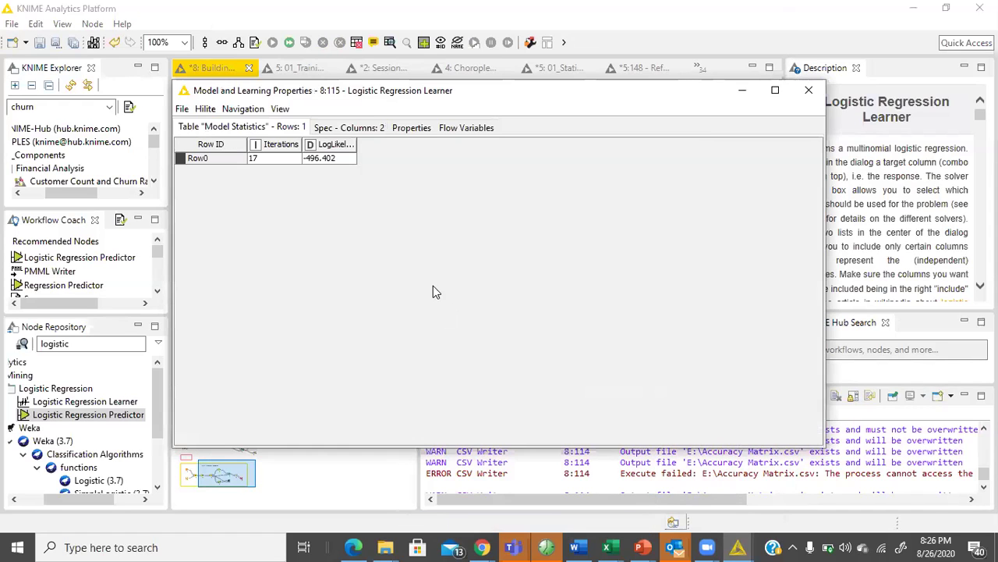
pyautogui.click(808, 91)
# Execute the Logistic Regression Predictor on the test partition.
pyautogui.click(496, 308)
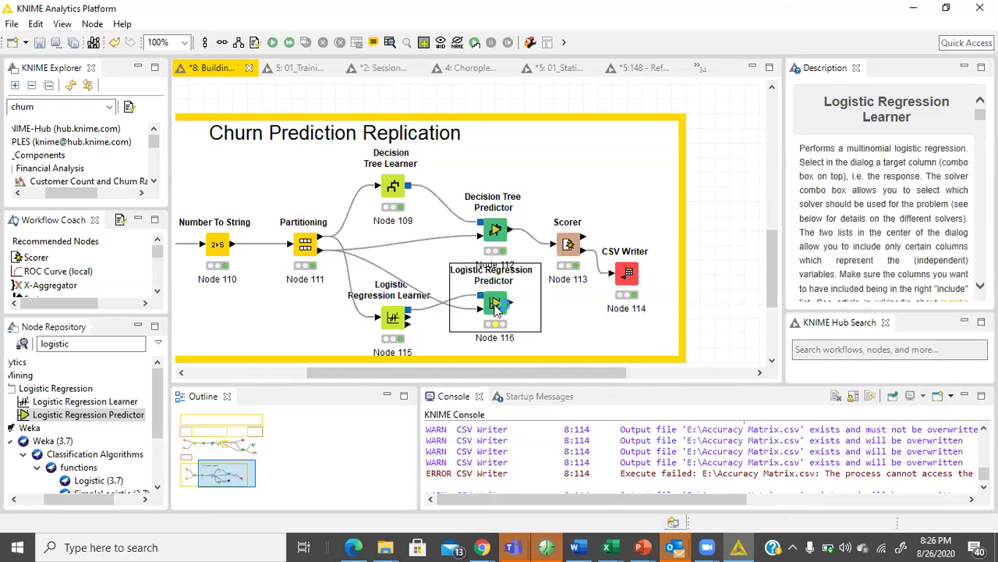
pyautogui.rightClick(496, 309)
pyautogui.click(580, 212)
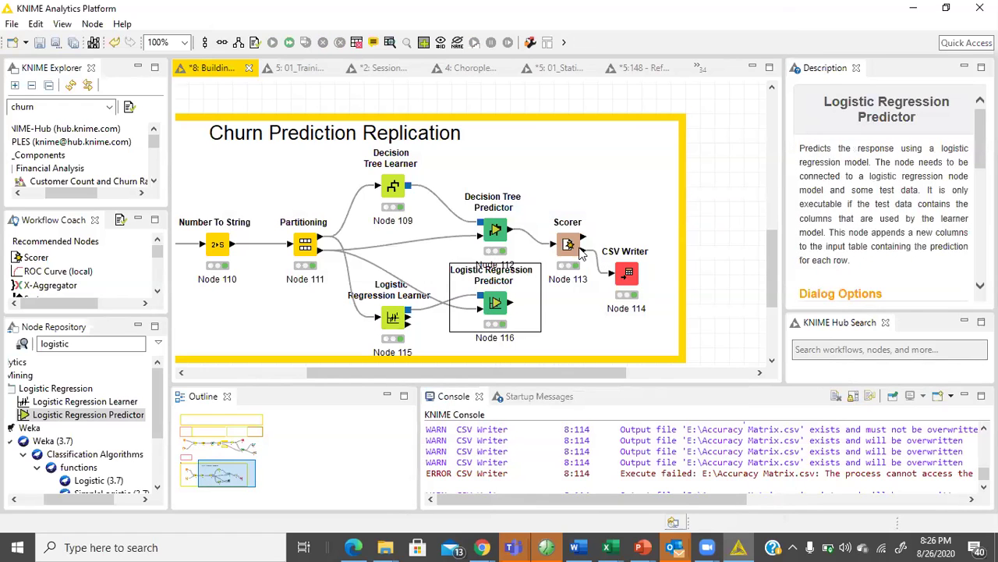
# Move the decision tree branch's Scorer and CSV Writer up to make room beside the Logistic Regression Predictor.
pyautogui.moveTo(582, 249); pyautogui.dragTo(578, 209)
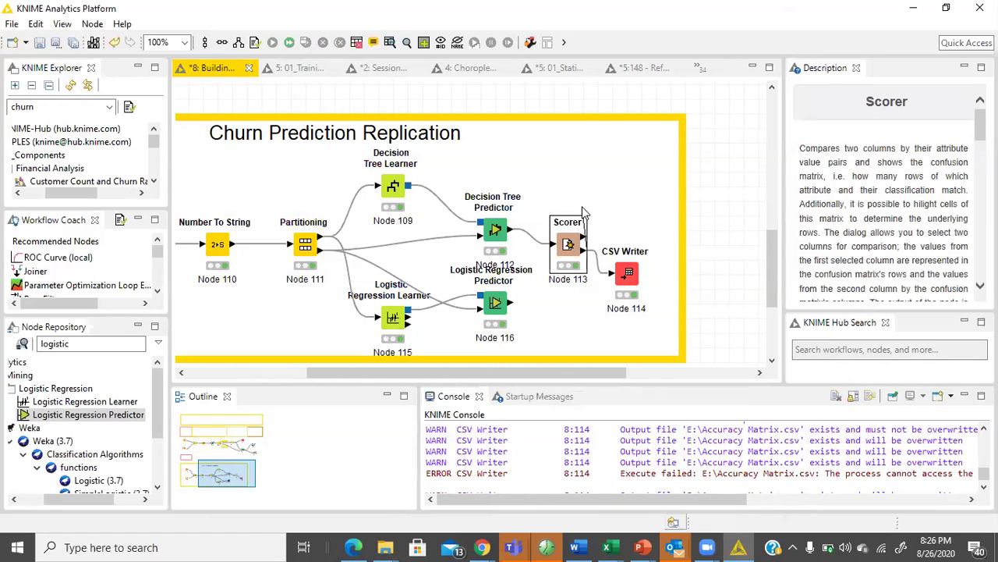
pyautogui.moveTo(567, 252); pyautogui.dragTo(567, 222)
pyautogui.moveTo(624, 281); pyautogui.dragTo(628, 236)
# Duplicate the Scorer, place the copy beside the Logistic Regression Predictor, and connect the predictor's output to it.
pyautogui.click(572, 226)
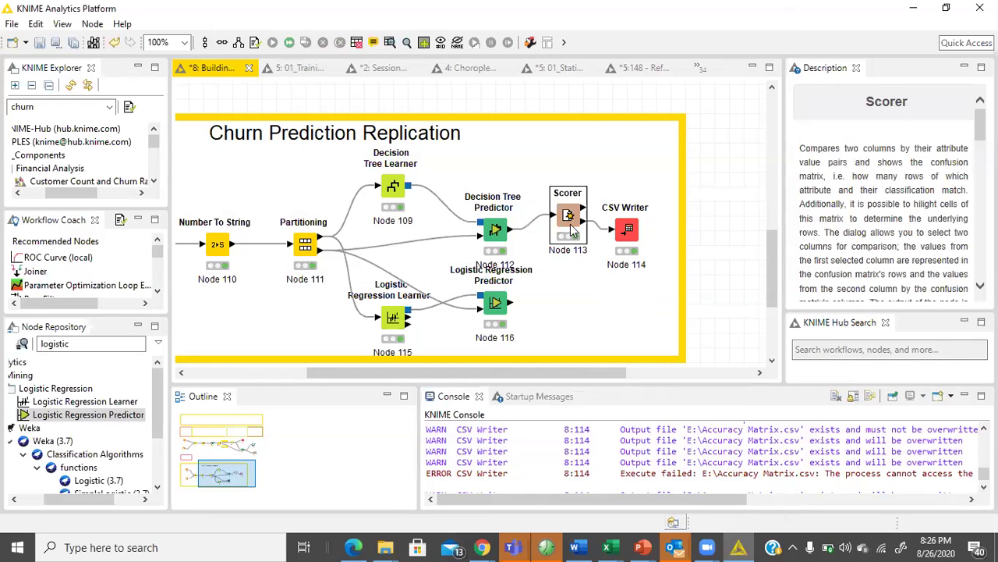
pyautogui.hotkey('ctrl', 'c')
pyautogui.hotkey('ctrl', 'v')
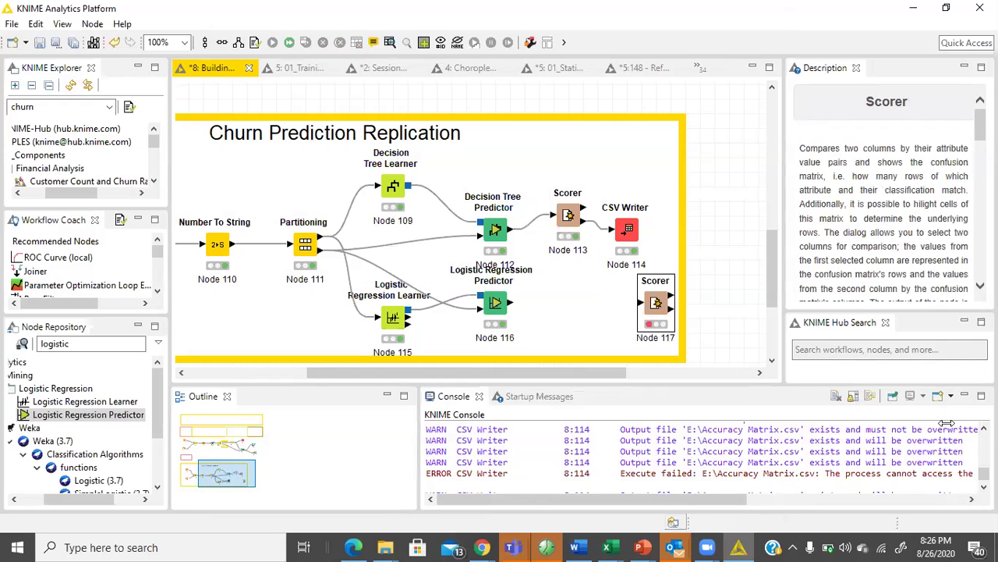
pyautogui.moveTo(656, 306); pyautogui.dragTo(583, 306)
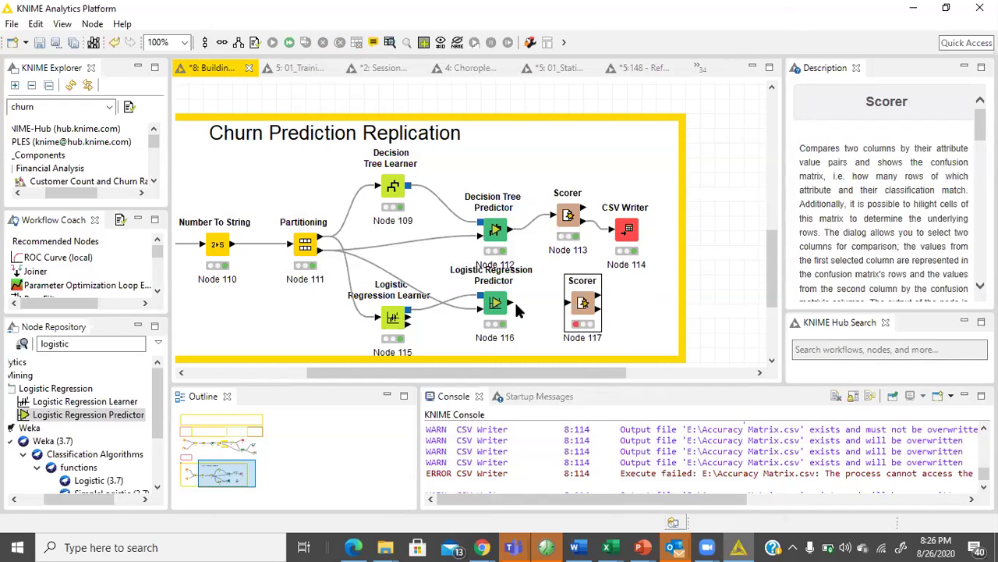
pyautogui.moveTo(513, 305); pyautogui.dragTo(568, 302)
# Keep Churn and Prediction (Churn) as the compared columns in the logistic regression Scorer and execute it.
pyautogui.doubleClick(582, 303)
pyautogui.click(512, 168)
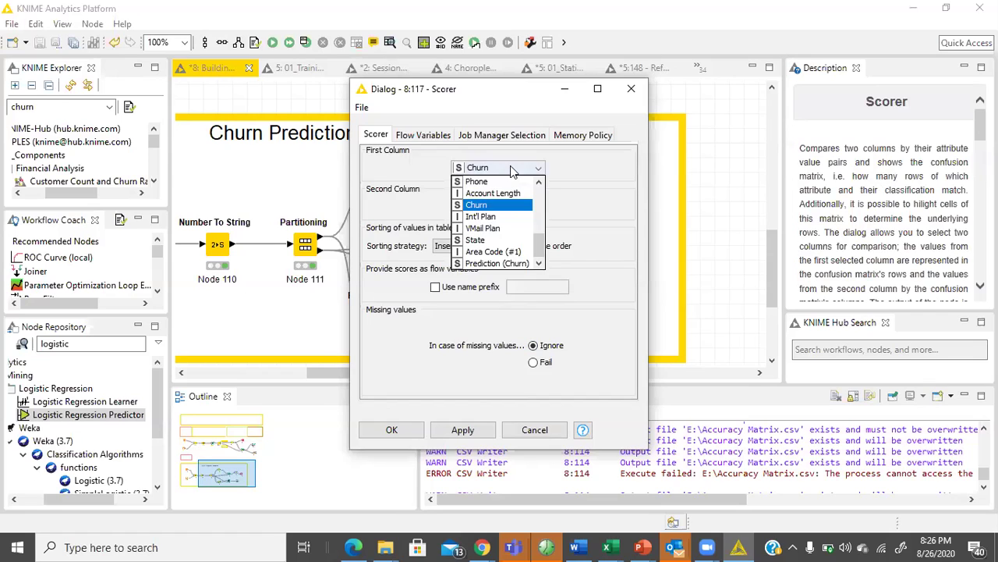
pyautogui.click(512, 167)
pyautogui.click(523, 207)
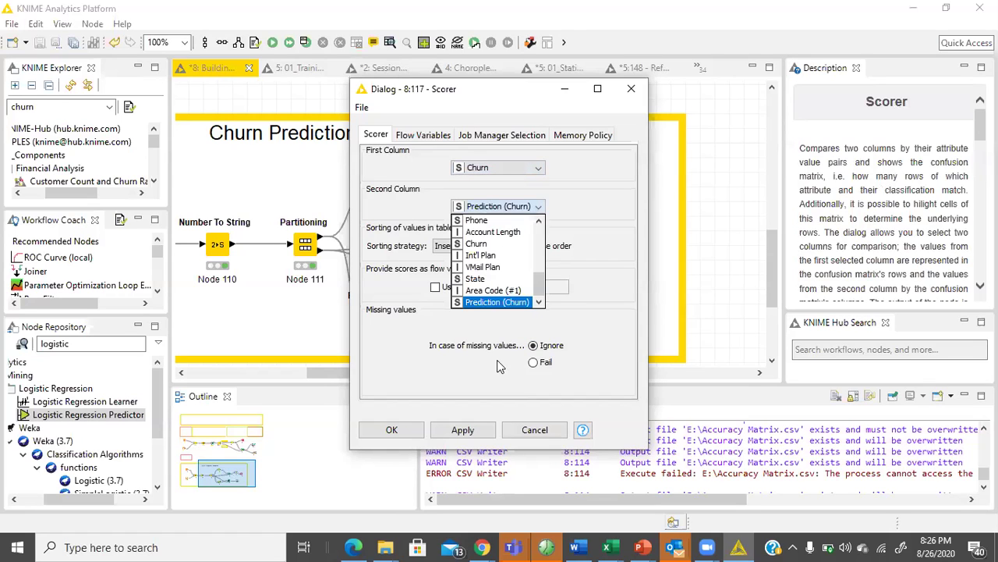
pyautogui.click(452, 435)
pyautogui.click(391, 430)
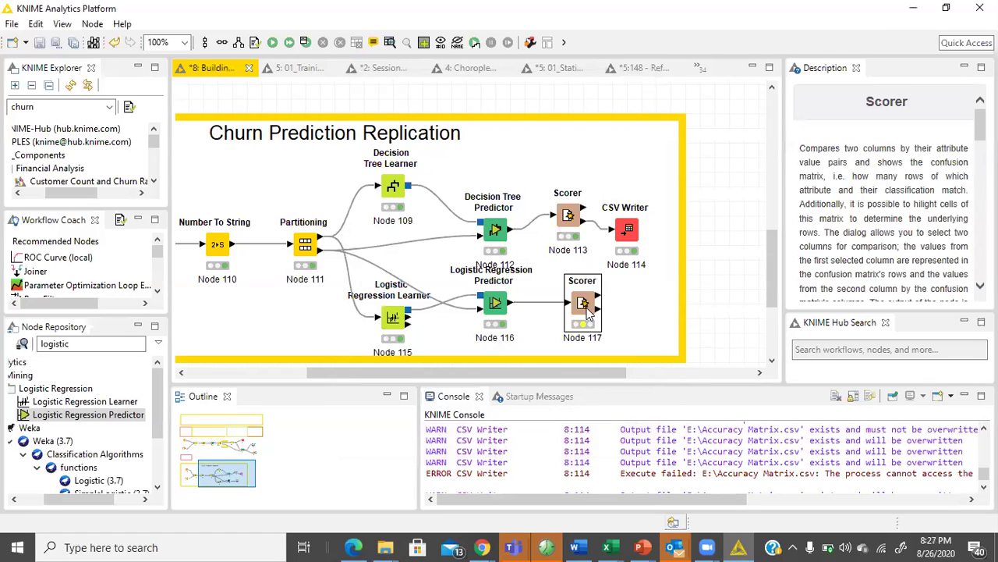
pyautogui.rightClick(590, 306)
pyautogui.click(625, 180)
# Compare the accuracy statistics of the decision tree Scorer and the logistic regression Scorer.
pyautogui.rightClick(576, 227)
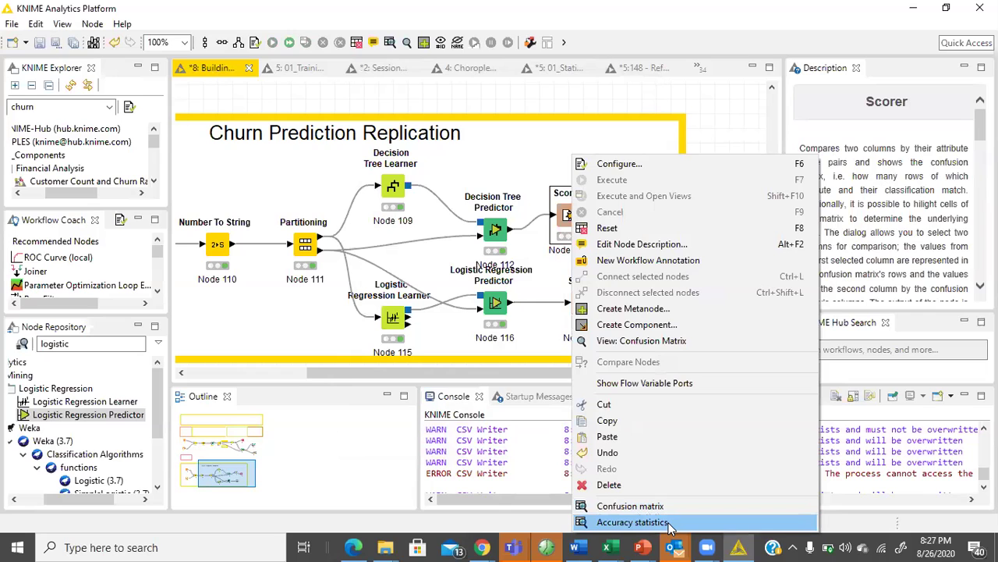
pyautogui.click(669, 522)
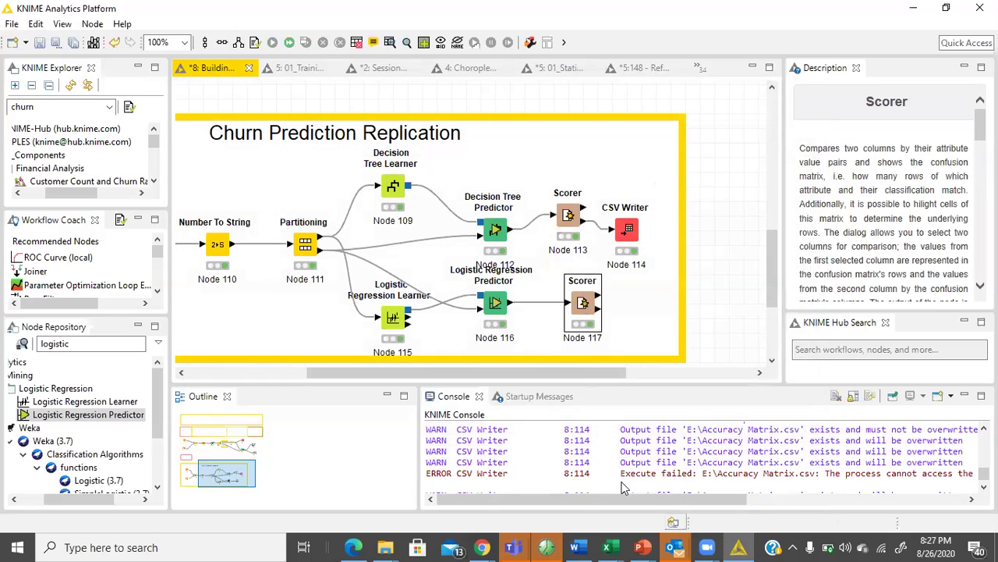
pyautogui.rightClick(582, 300)
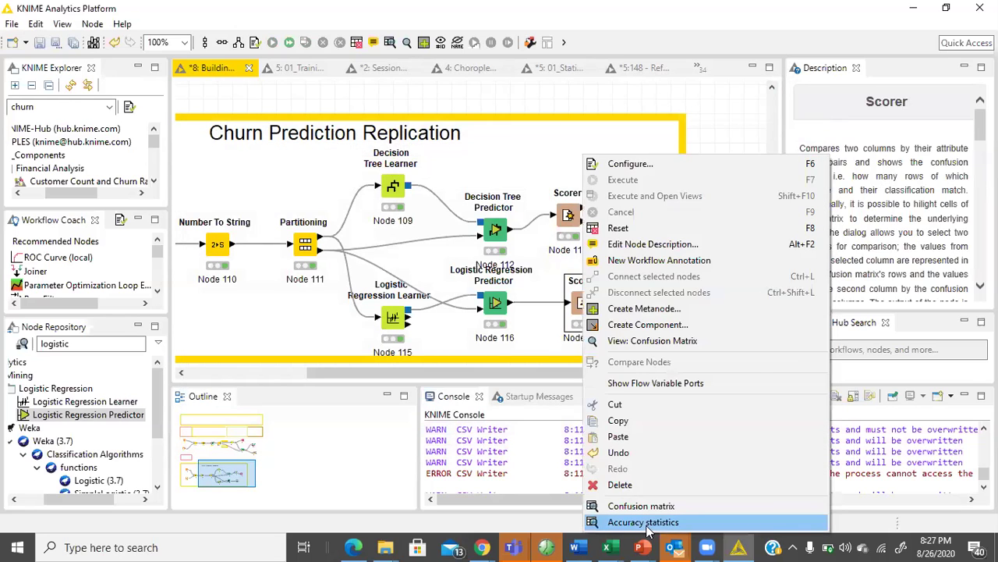
pyautogui.click(646, 524)
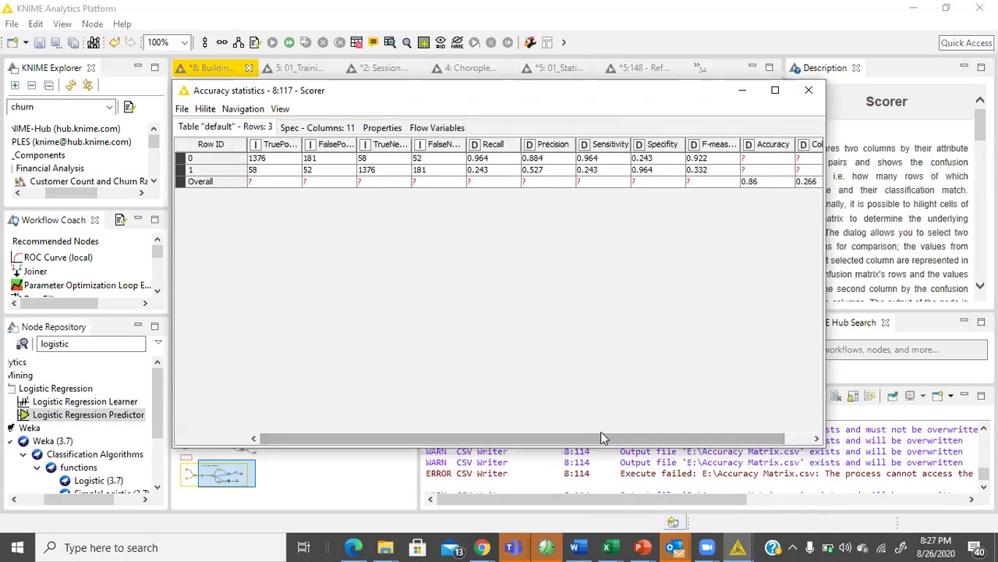
pyautogui.click(809, 90)
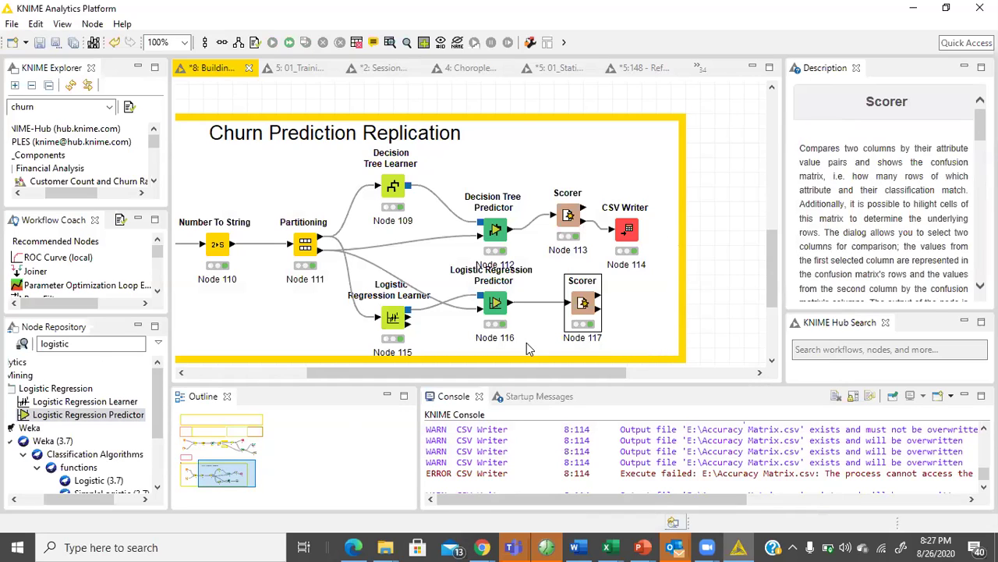
# Narrow the Description panel to widen the canvas, and extend the Churn Prediction Replication annotation box beyond the CSV Writer.
pyautogui.click(678, 269)
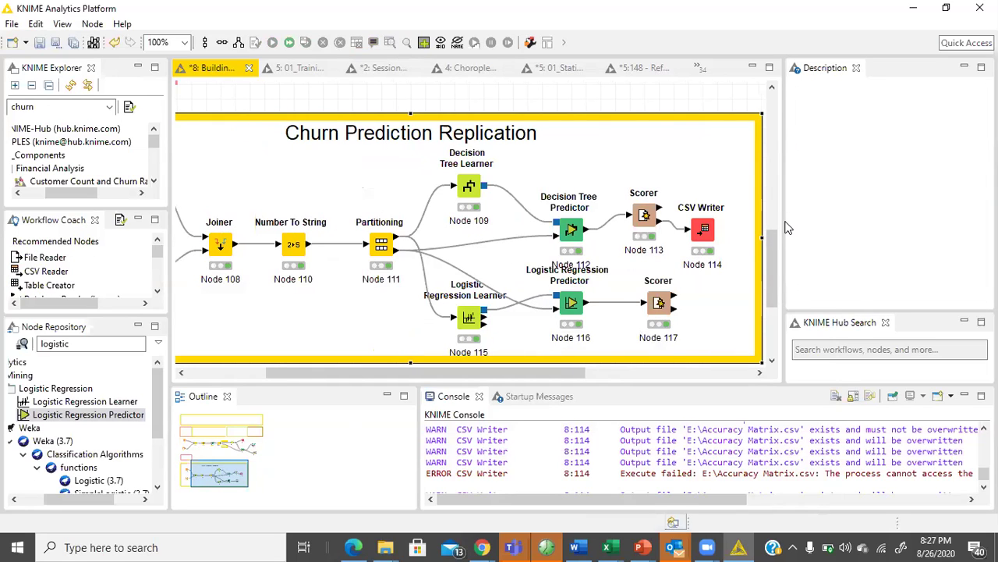
pyautogui.moveTo(783, 222); pyautogui.dragTo(848, 223)
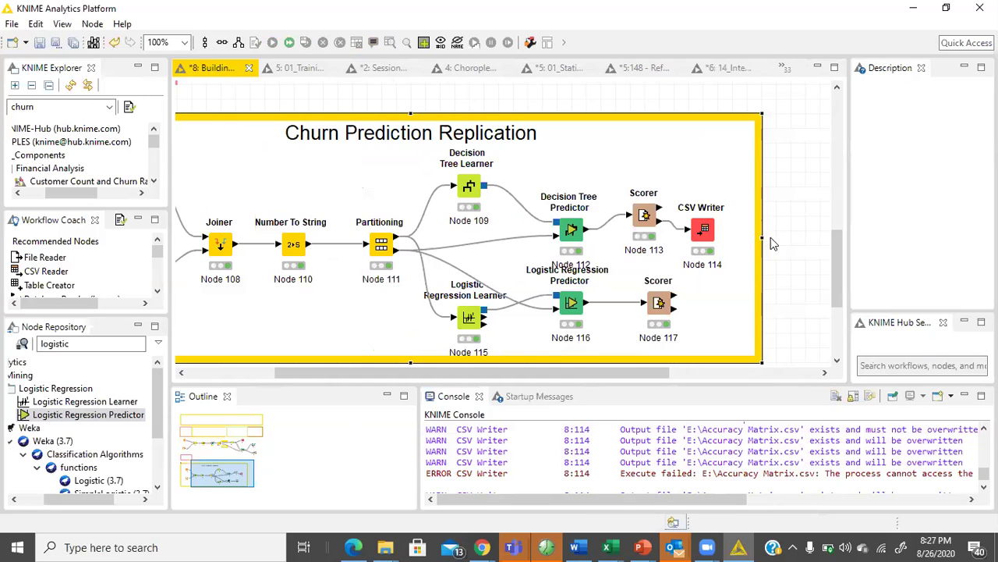
pyautogui.moveTo(763, 238); pyautogui.dragTo(831, 231)
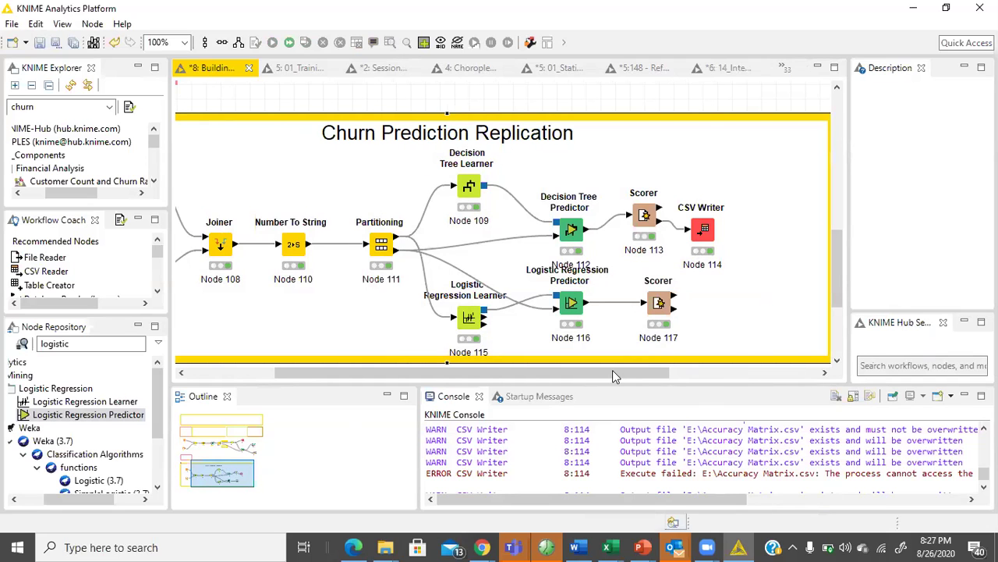
# Move the Decision Tree Predictor up level with the Decision Tree Learner and rename its node label as Xyzxyzxyz.
pyautogui.moveTo(617, 369)
pyautogui.mouseDown()
pyautogui.moveTo(396, 365)
pyautogui.moveTo(496, 375)
pyautogui.moveTo(722, 367)
pyautogui.moveTo(624, 383)
pyautogui.mouseUp()
pyautogui.click(558, 231)
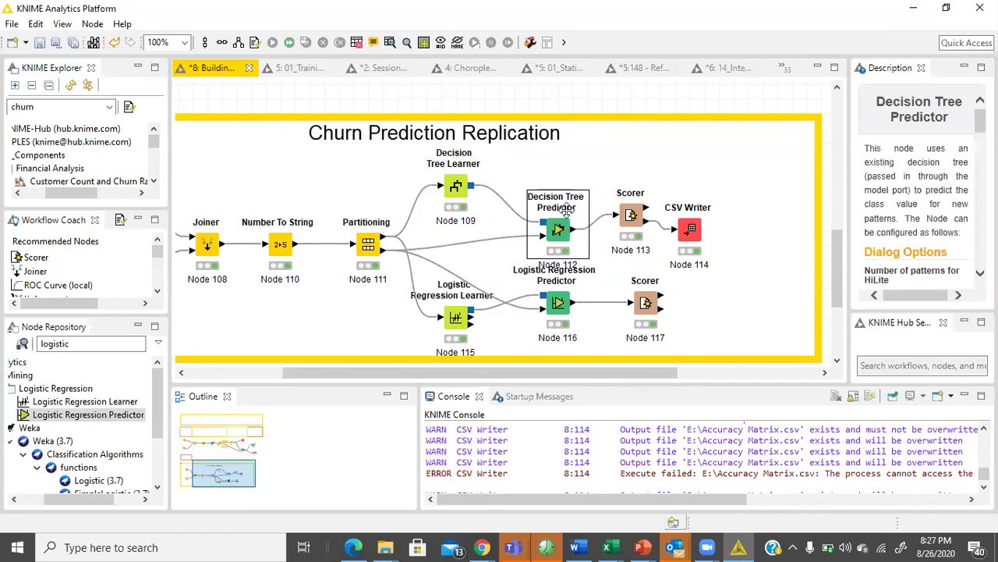
pyautogui.moveTo(562, 232); pyautogui.dragTo(576, 187)
pyautogui.click(574, 222)
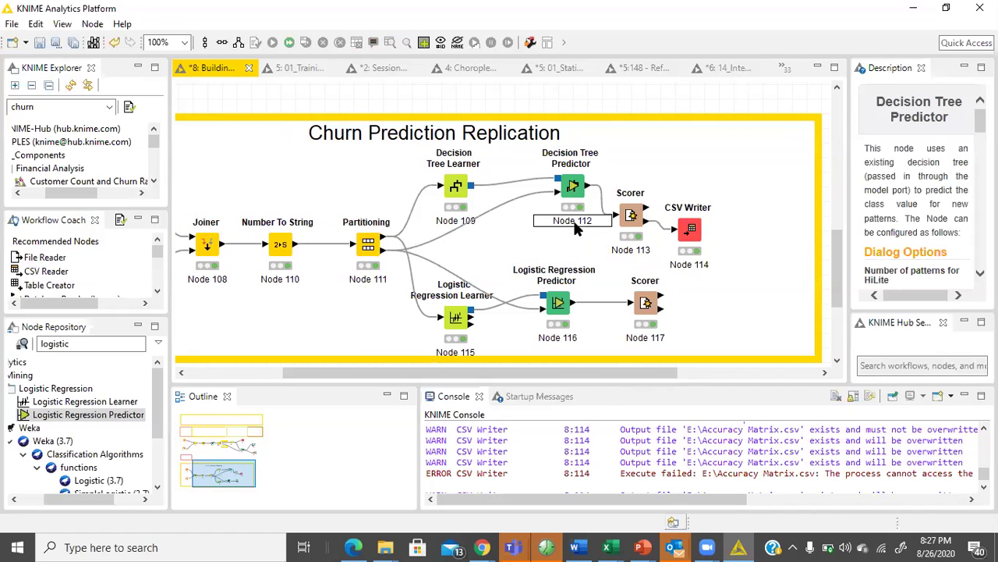
pyautogui.tripleClick(578, 221)
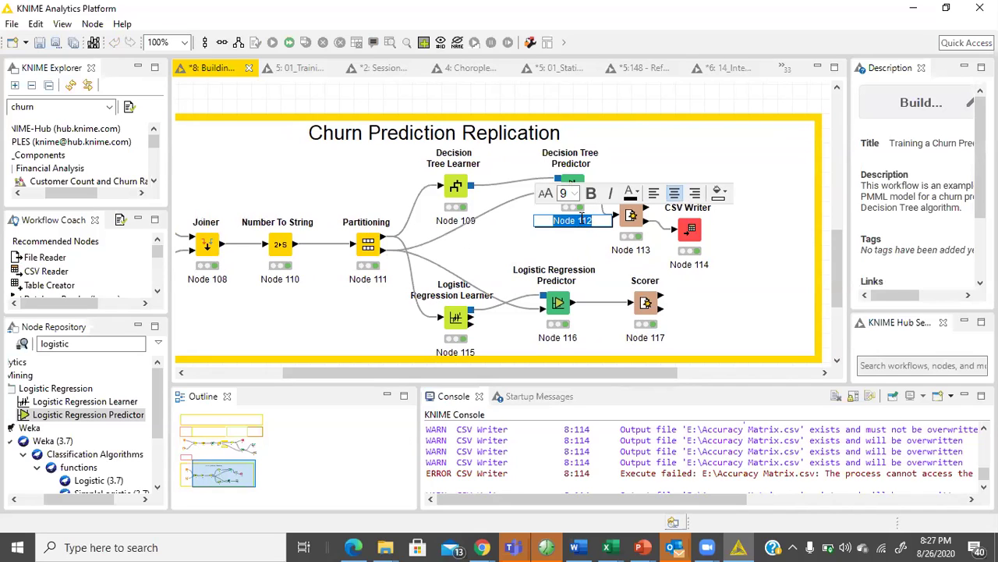
pyautogui.write('Xyzxyzxyz')
pyautogui.click(764, 286)
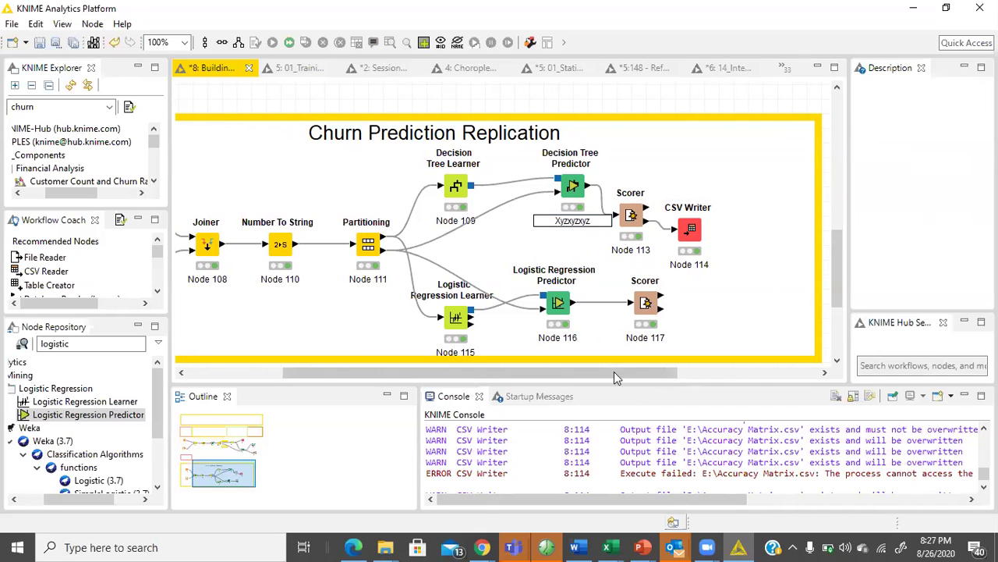
# Clear the logistic search in the Node Repository to list all node categories with their icons in view.
pyautogui.moveTo(614, 371); pyautogui.dragTo(562, 372)
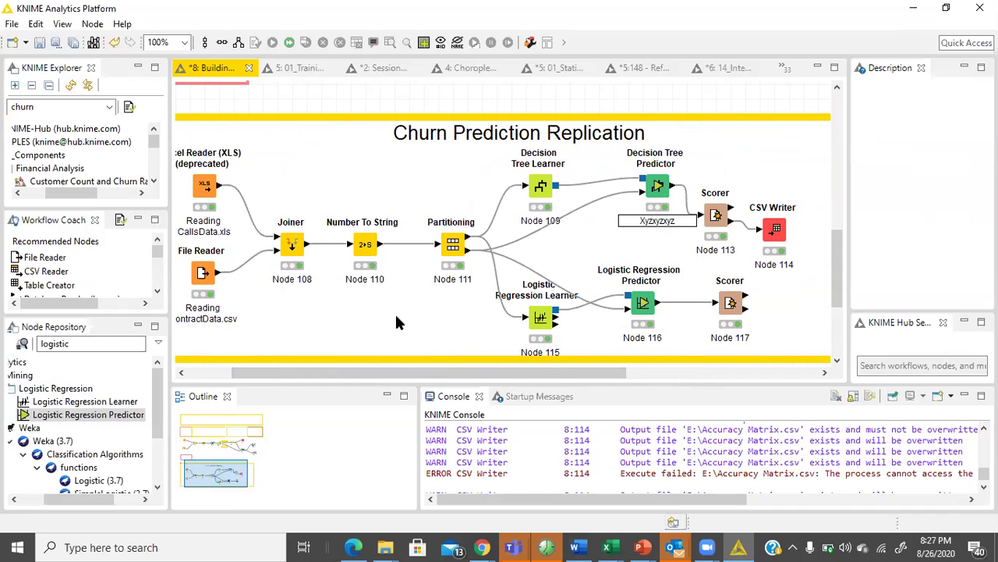
pyautogui.moveTo(568, 373); pyautogui.dragTo(458, 347)
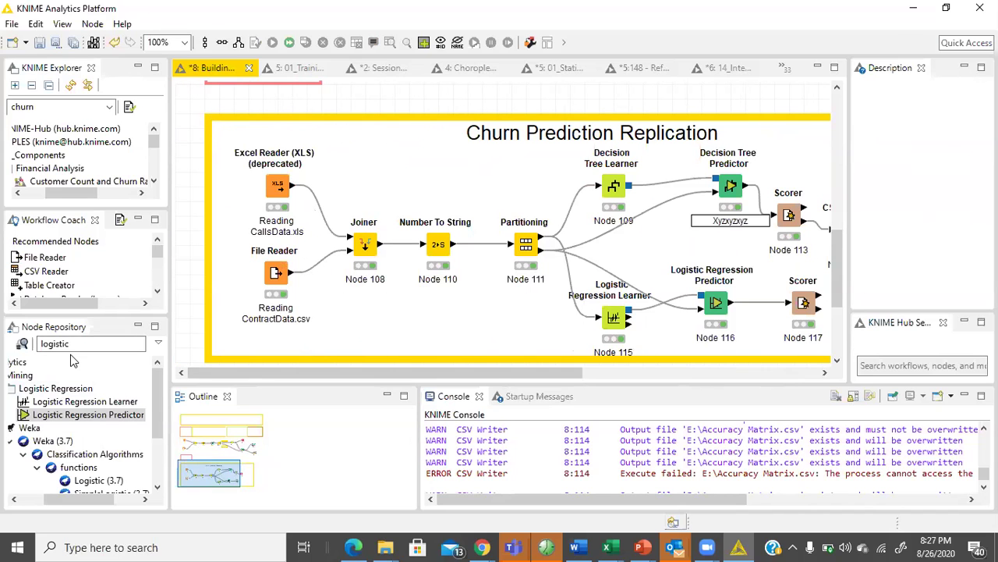
pyautogui.click(23, 346)
pyautogui.press('BackSpace')
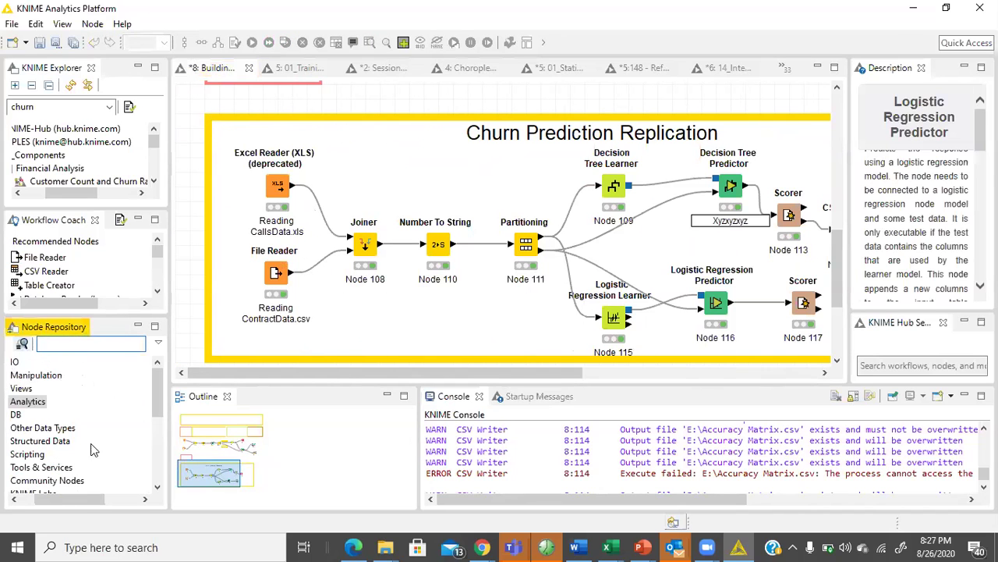
pyautogui.moveTo(78, 502); pyautogui.dragTo(53, 501)
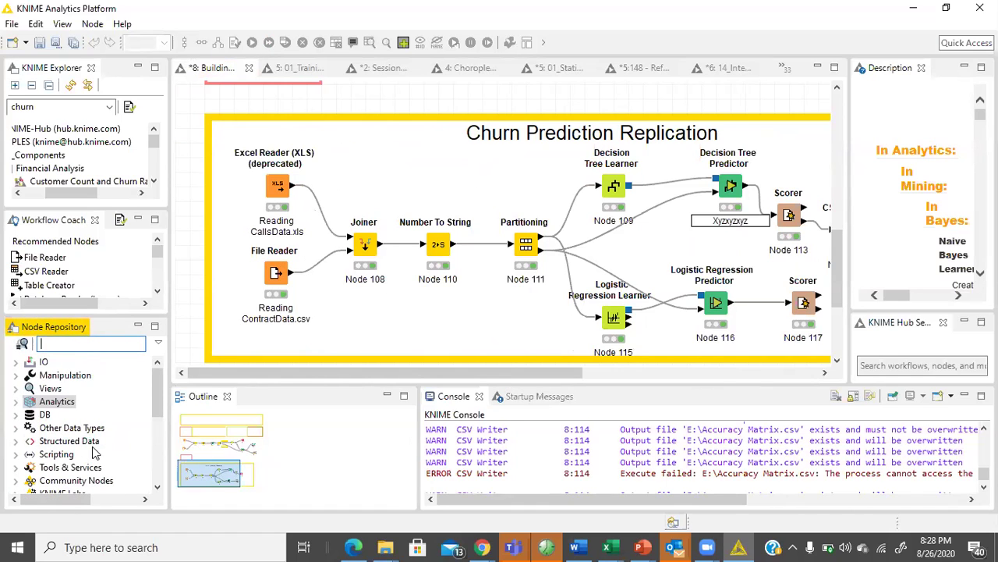
# Enlarge the KNIME Explorer by lowering the Workflow Coach and Node Repository panels, and bring its folder names fully into view.
pyautogui.moveTo(103, 320); pyautogui.dragTo(108, 359)
pyautogui.moveTo(99, 222); pyautogui.dragTo(101, 265)
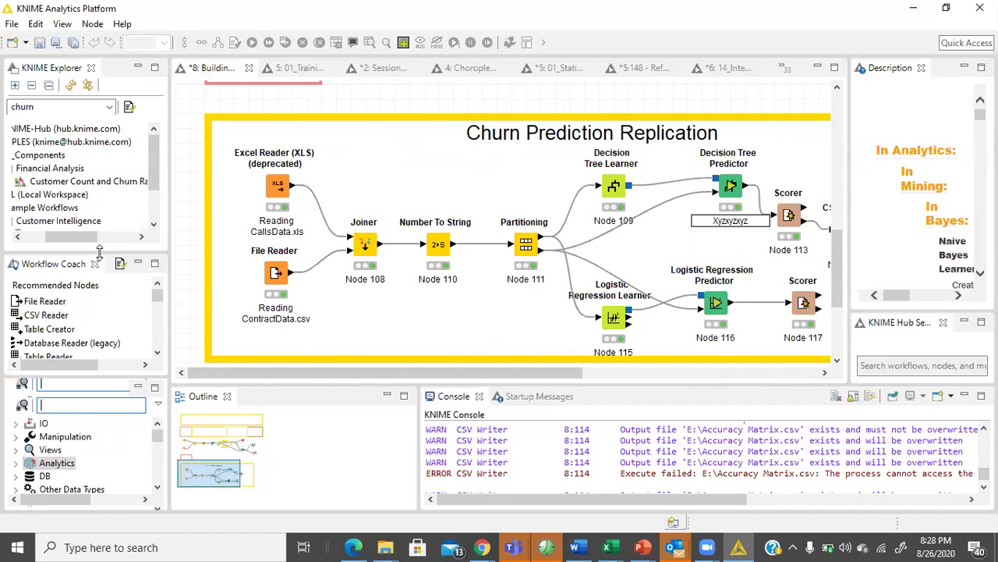
pyautogui.click(29, 235)
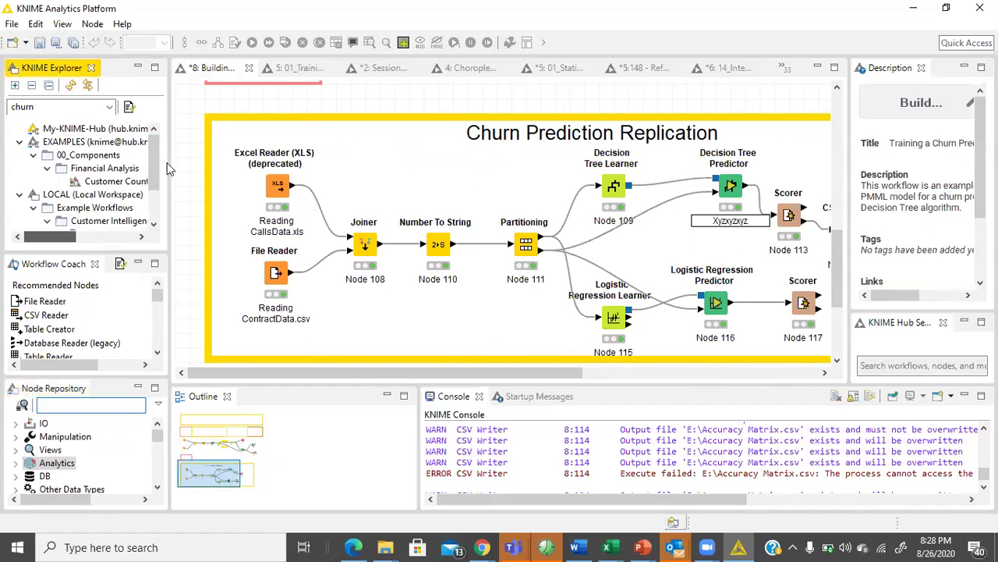
pyautogui.moveTo(156, 164); pyautogui.dragTo(144, 147)
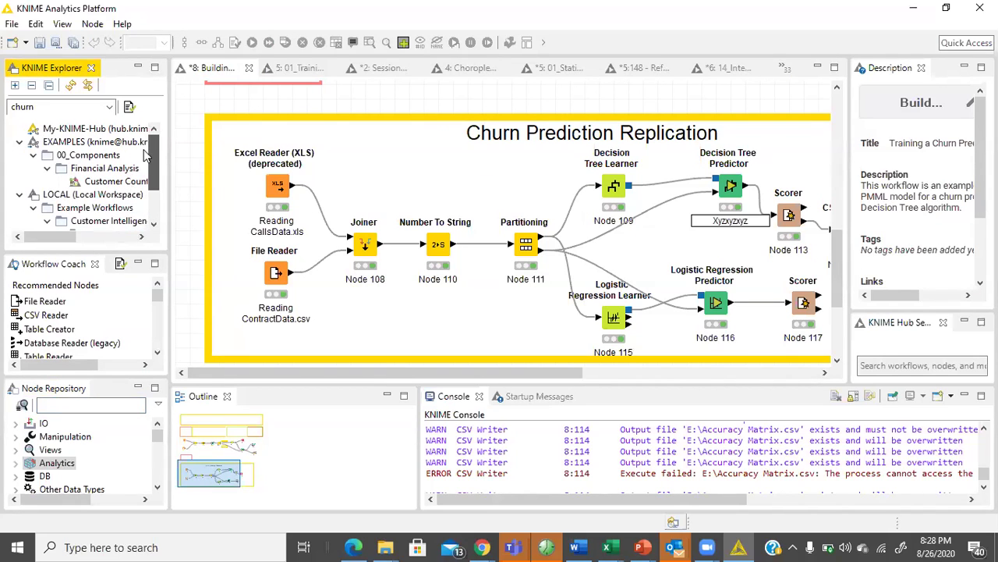
pyautogui.moveTo(378, 378); pyautogui.dragTo(412, 396)
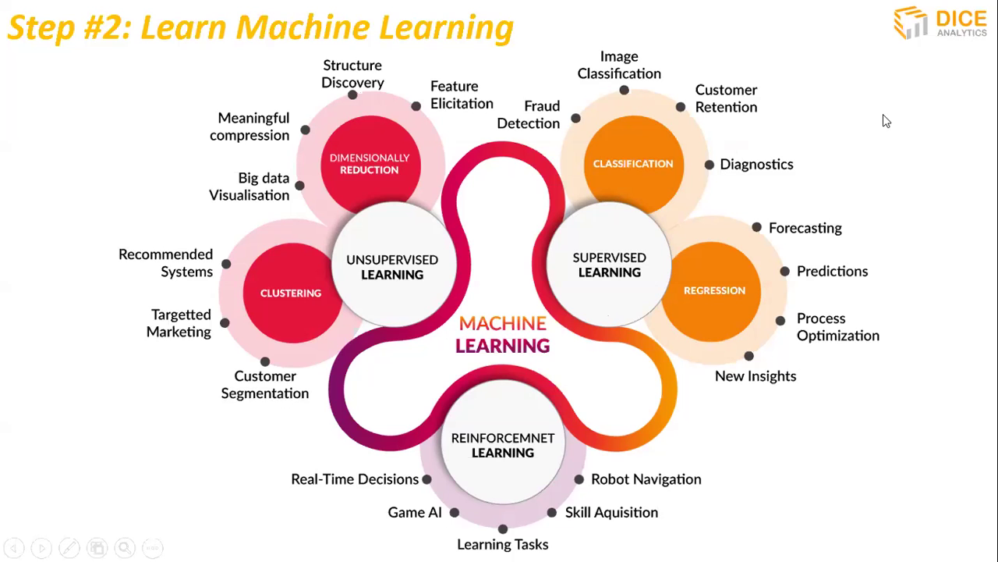
# End the slide show, switch back to the KNIME workflow and bring up the Zoom meeting controls.
pyautogui.press('Escape')
pyautogui.click(743, 547)
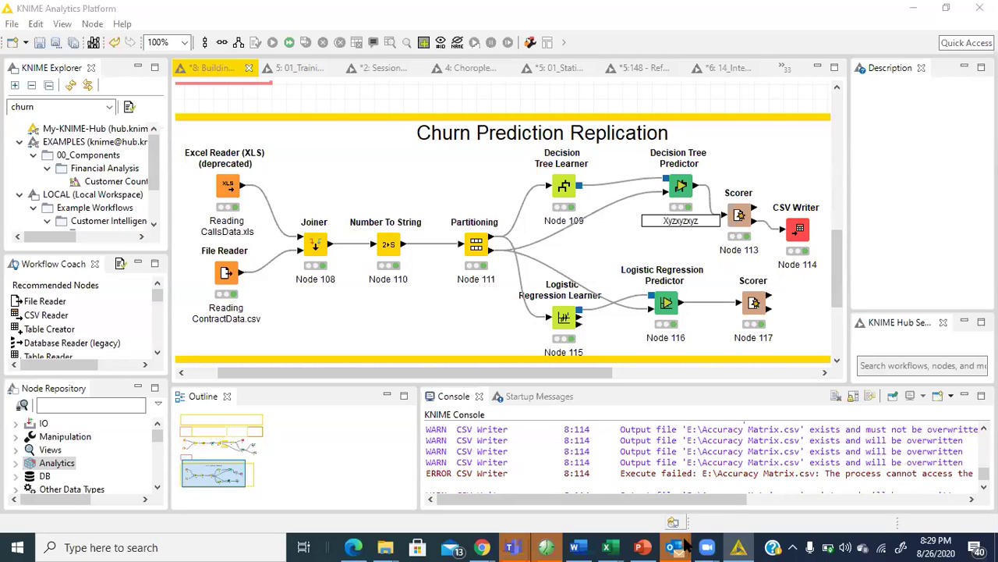
pyautogui.moveTo(708, 546)
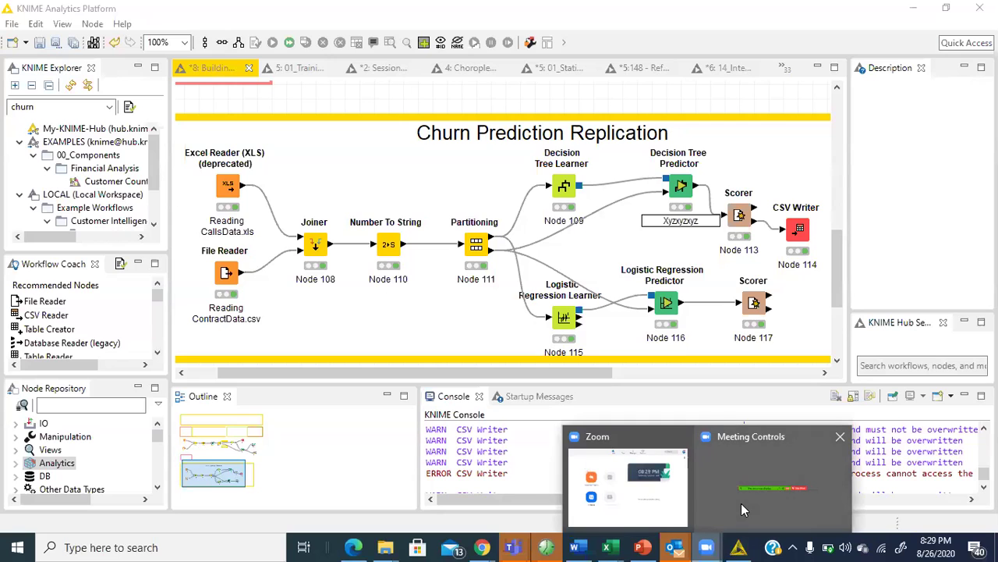
pyautogui.click(742, 510)
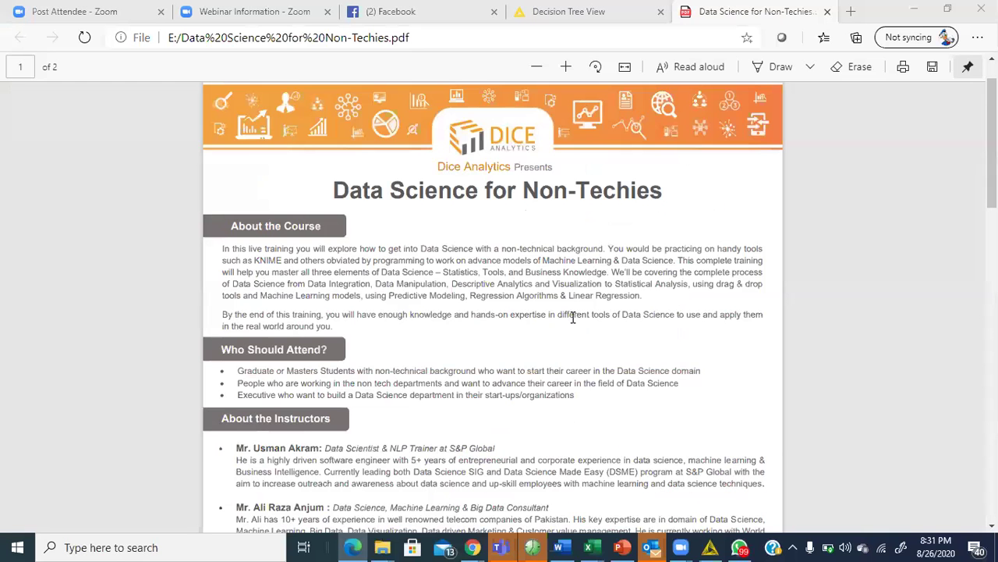
# Read through the Data Science for Non-Techies brochure, examining the weekly course outline and the listed tools.
pyautogui.scroll(-10, 572, 312)
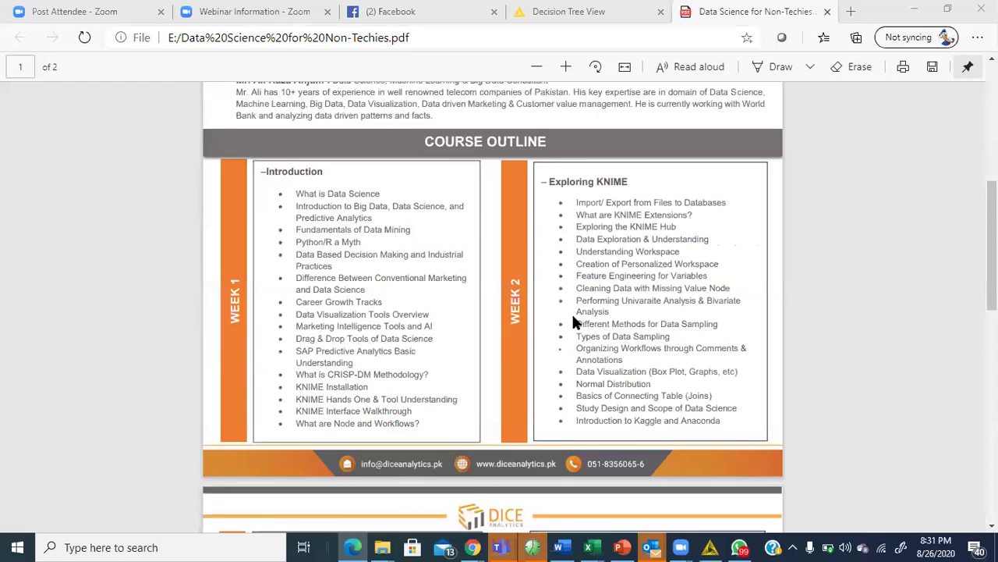
pyautogui.scroll(-7, 574, 315)
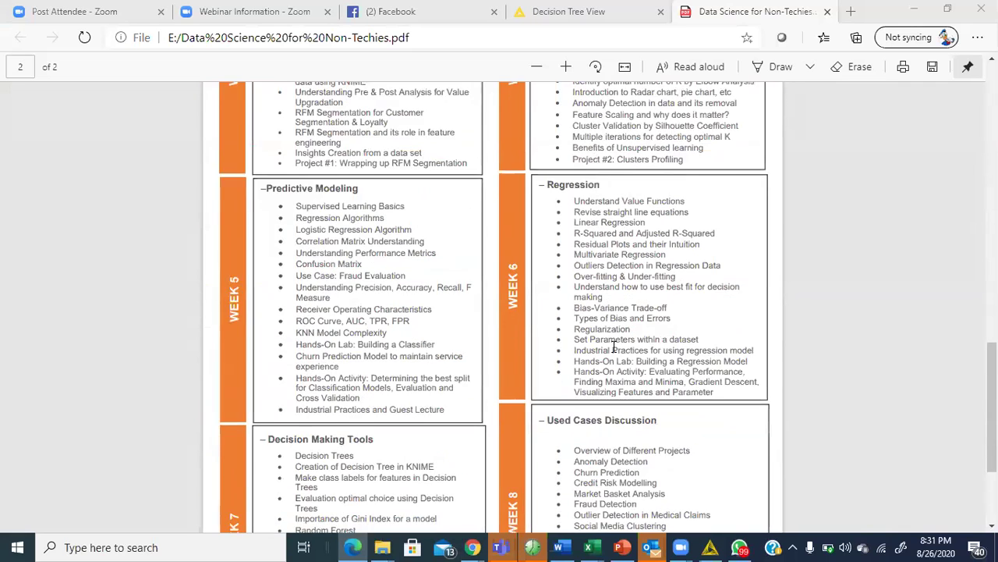
pyautogui.scroll(6, 847, 513)
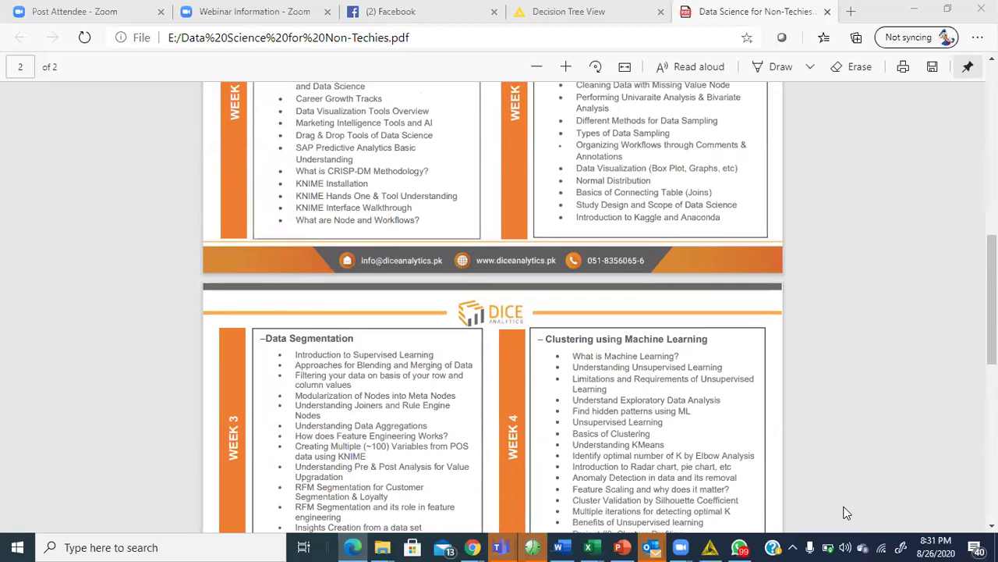
pyautogui.scroll(-6, 546, 351)
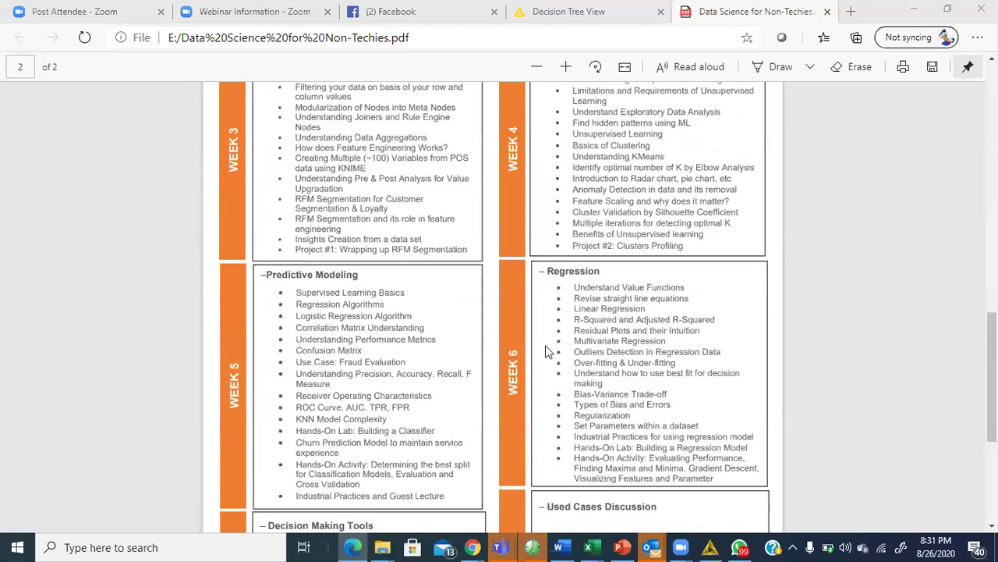
pyautogui.scroll(-2, 548, 365)
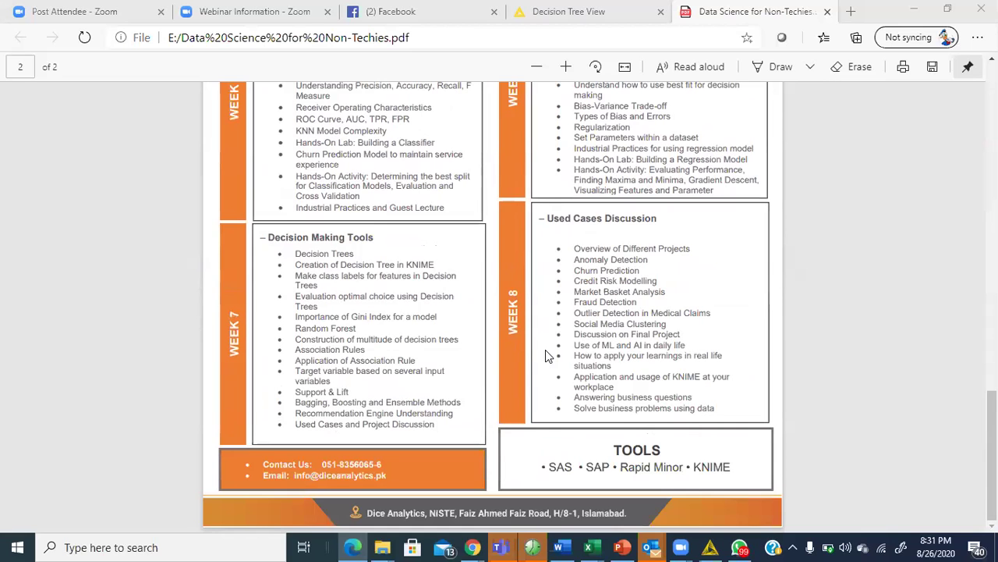
pyautogui.scroll(1, 546, 353)
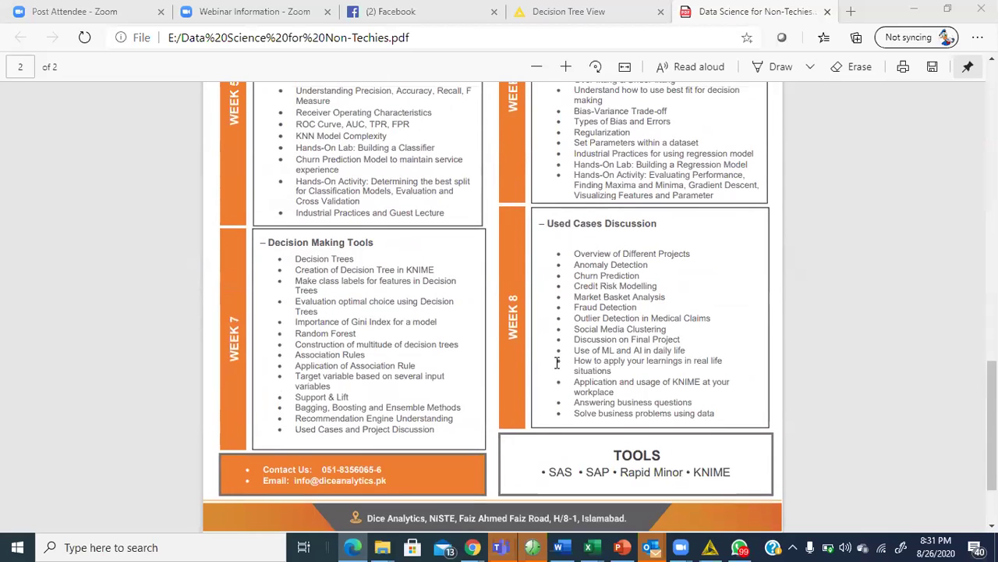
pyautogui.scroll(8, 557, 363)
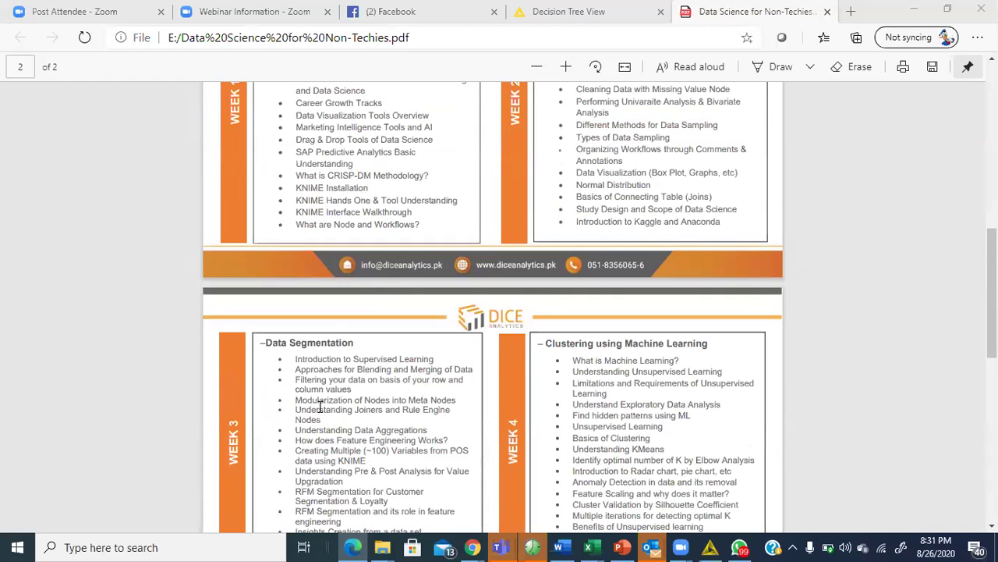
# Highlight the Week 1 Introduction and Week 2 Exploring KNIME topics in the course outline while reviewing them.
pyautogui.scroll(5, 323, 393)
pyautogui.scroll(-3, 420, 367)
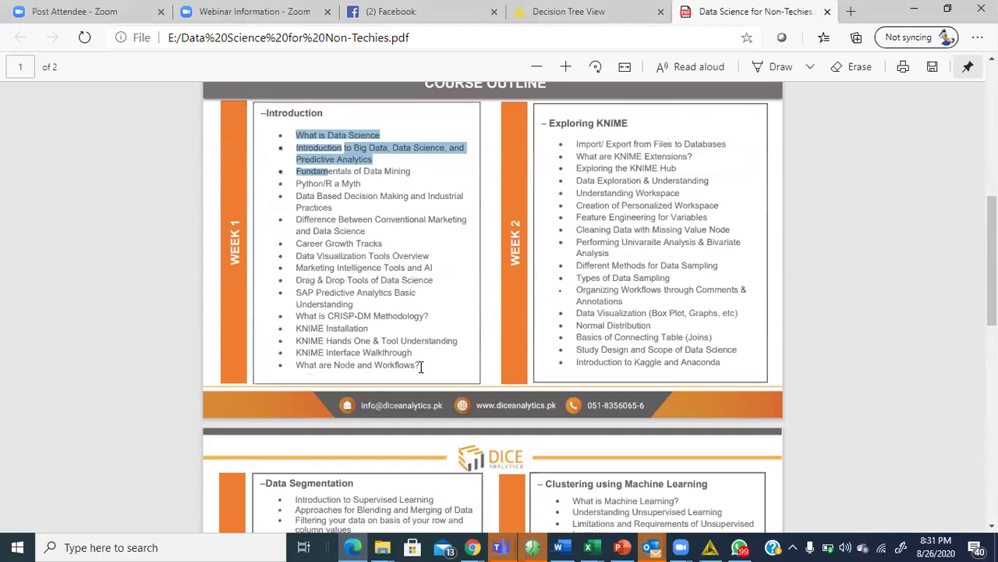
pyautogui.moveTo(575, 143); pyautogui.dragTo(730, 363)
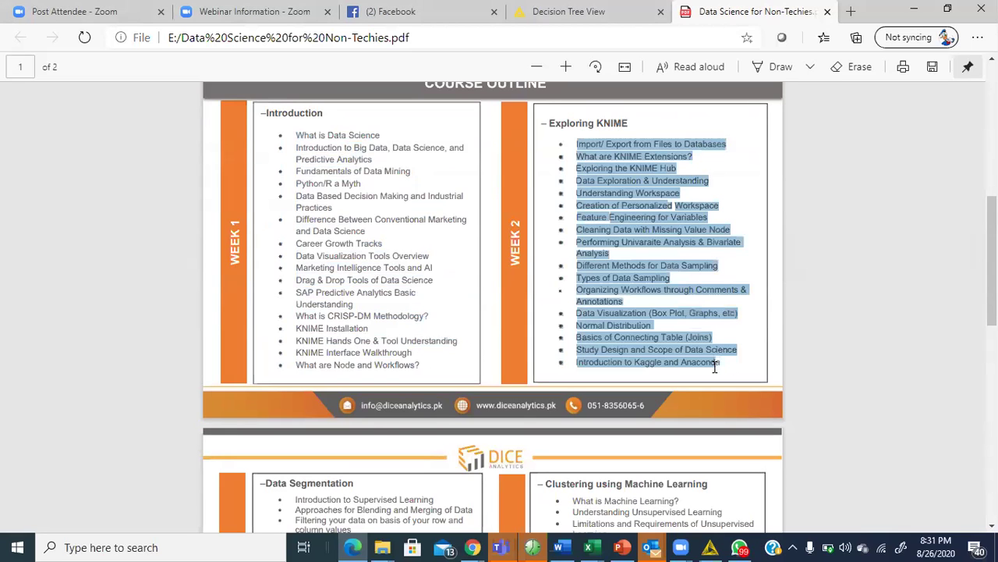
pyautogui.scroll(-3, 710, 191)
pyautogui.scroll(5, 706, 192)
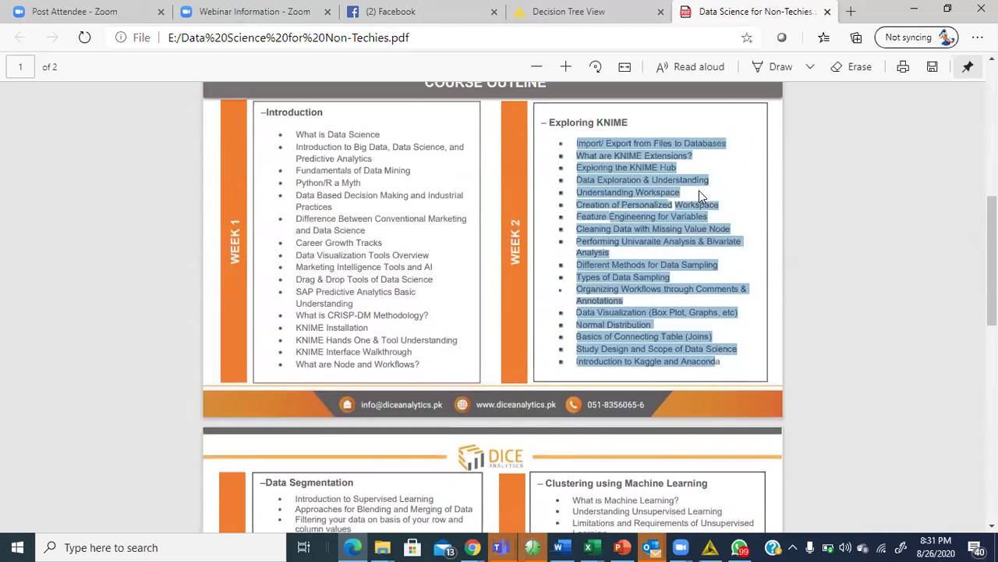
pyautogui.click(573, 212)
pyautogui.moveTo(574, 212); pyautogui.dragTo(765, 433)
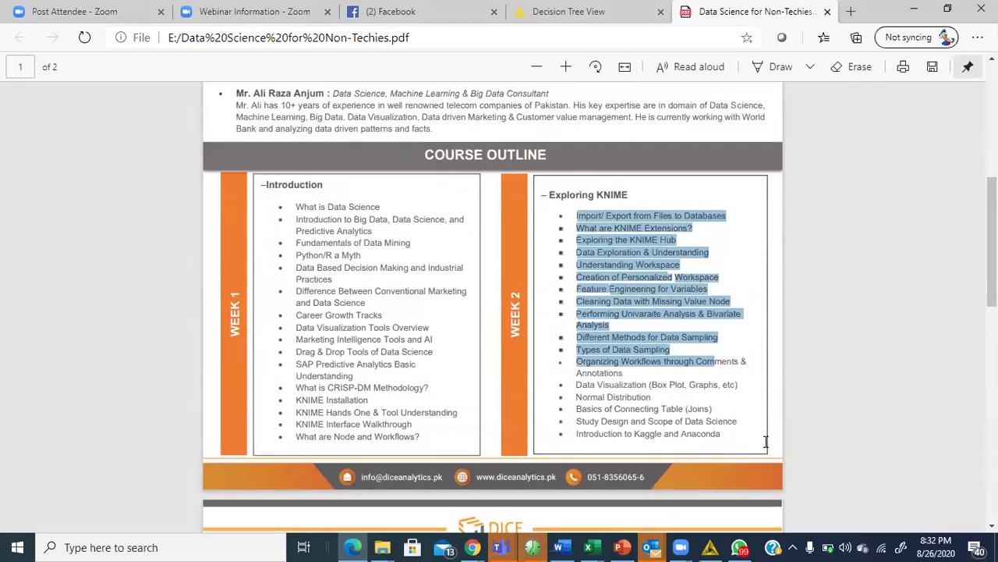
# Highlight the Week 3 Data Segmentation topics and the Week 4 Clustering using Machine Learning topics while reviewing them.
pyautogui.scroll(-5, 686, 400)
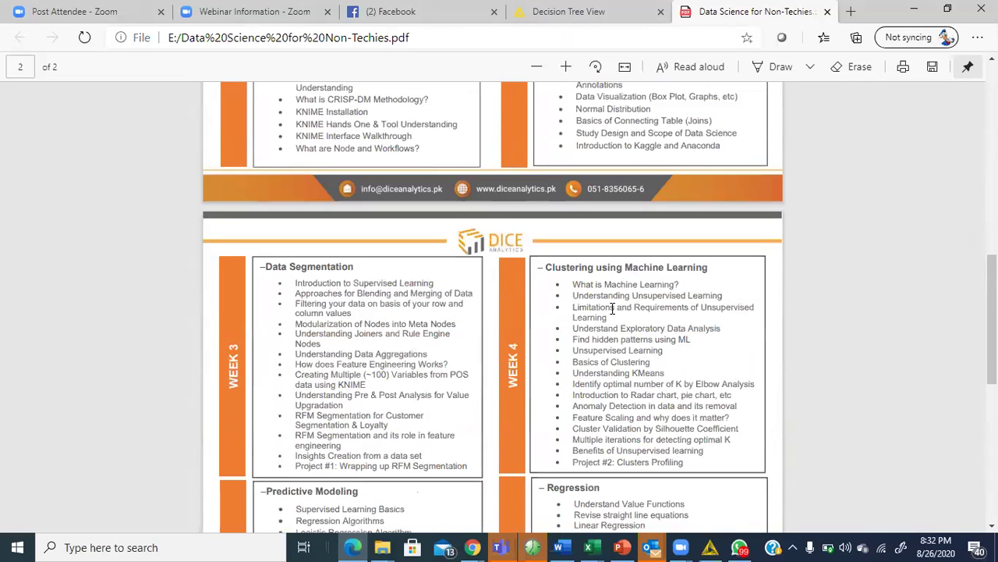
pyautogui.scroll(-1, 300, 209)
pyautogui.scroll(1, 295, 210)
pyautogui.moveTo(295, 210); pyautogui.dragTo(479, 407)
pyautogui.moveTo(573, 211); pyautogui.dragTo(685, 390)
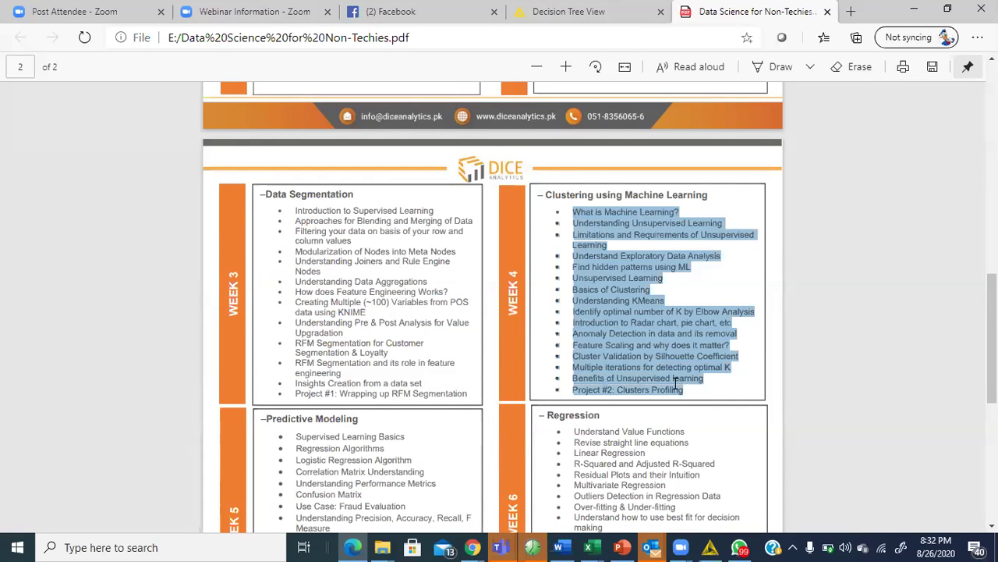
# Highlight the Week 5 Predictive Modeling topics and the Week 6 Regression topics while reviewing them.
pyautogui.scroll(-2, 297, 290)
pyautogui.moveTo(296, 292); pyautogui.dragTo(456, 496)
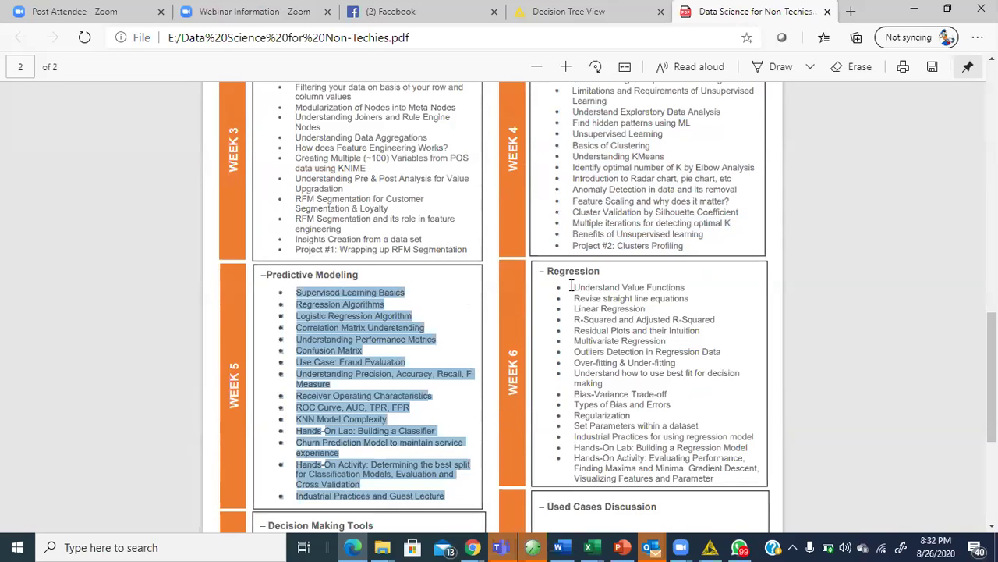
pyautogui.moveTo(574, 286); pyautogui.dragTo(724, 479)
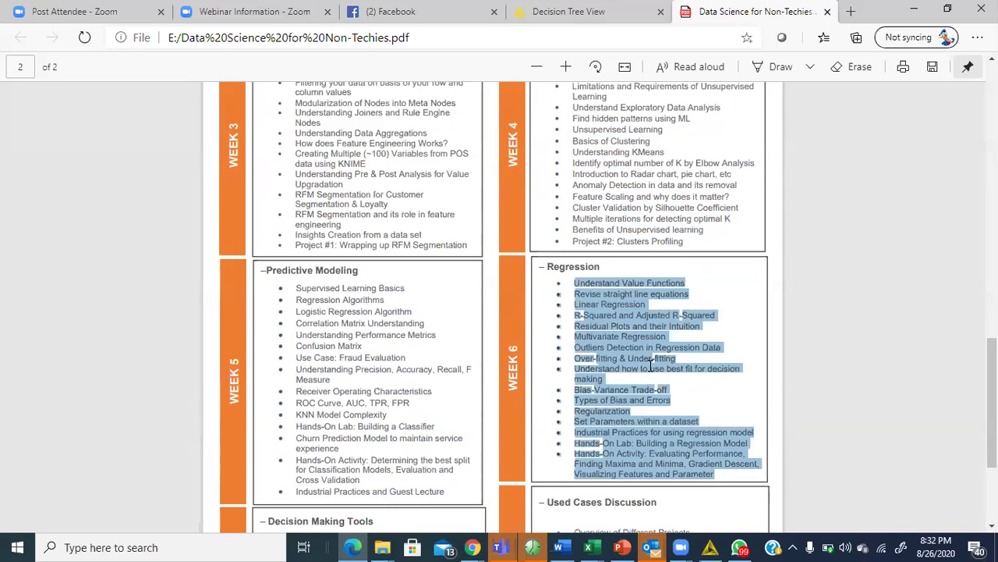
# Highlight the Week 7 Decision Making Tools and Week 8 Used Cases Discussion topics, and return to the outline's start.
pyautogui.scroll(-4, 648, 363)
pyautogui.moveTo(294, 254); pyautogui.dragTo(435, 425)
pyautogui.moveTo(574, 248); pyautogui.dragTo(716, 409)
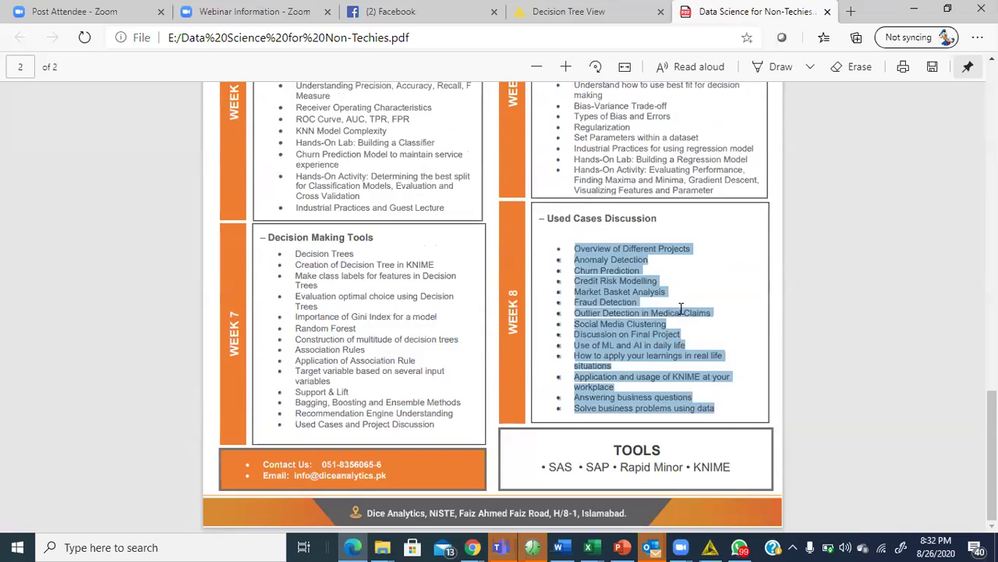
pyautogui.scroll(10, 676, 316)
pyautogui.scroll(4, 677, 318)
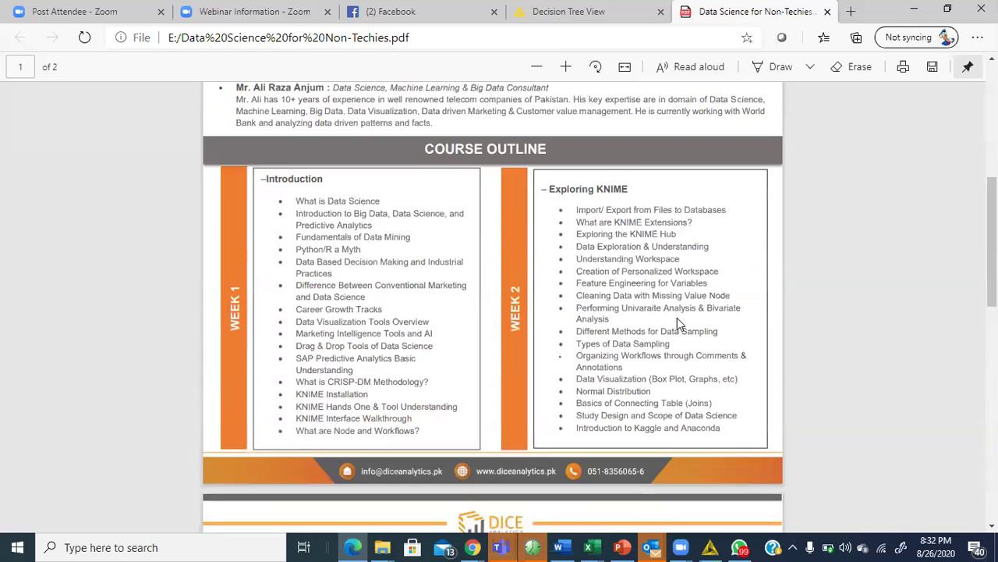
# Highlight the Week 3 topic on RFM Segmentation and its role in feature engineering while reviewing the Week 3 to Week 6 outline.
pyautogui.scroll(-6, 677, 318)
pyautogui.scroll(-3, 471, 290)
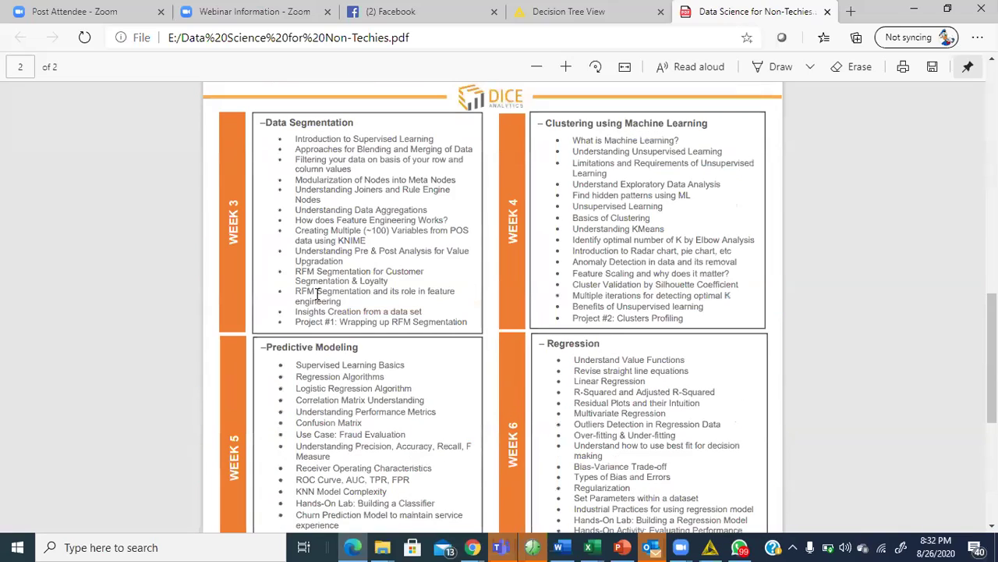
pyautogui.moveTo(295, 290); pyautogui.dragTo(474, 300)
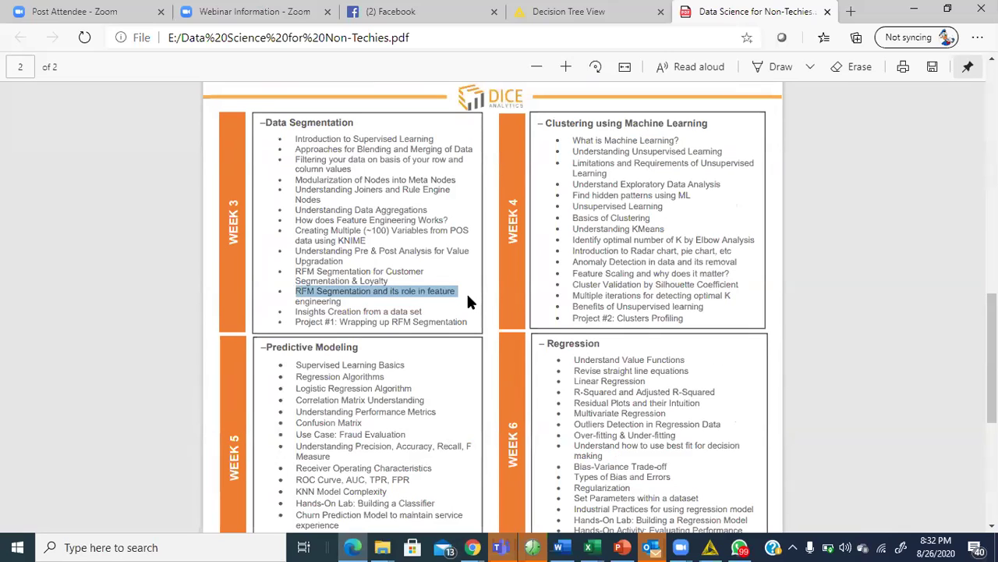
pyautogui.tripleClick(343, 362)
pyautogui.click(623, 359)
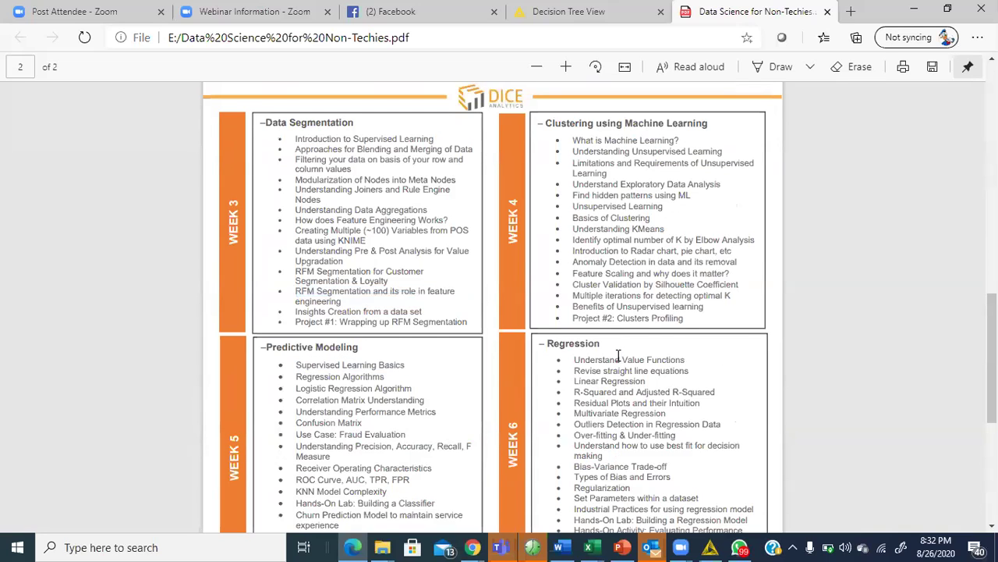
# Highlight Random Forest in Week 7 and Social Media Clustering in Week 8, and return to the start of the course document.
pyautogui.scroll(-4, 620, 356)
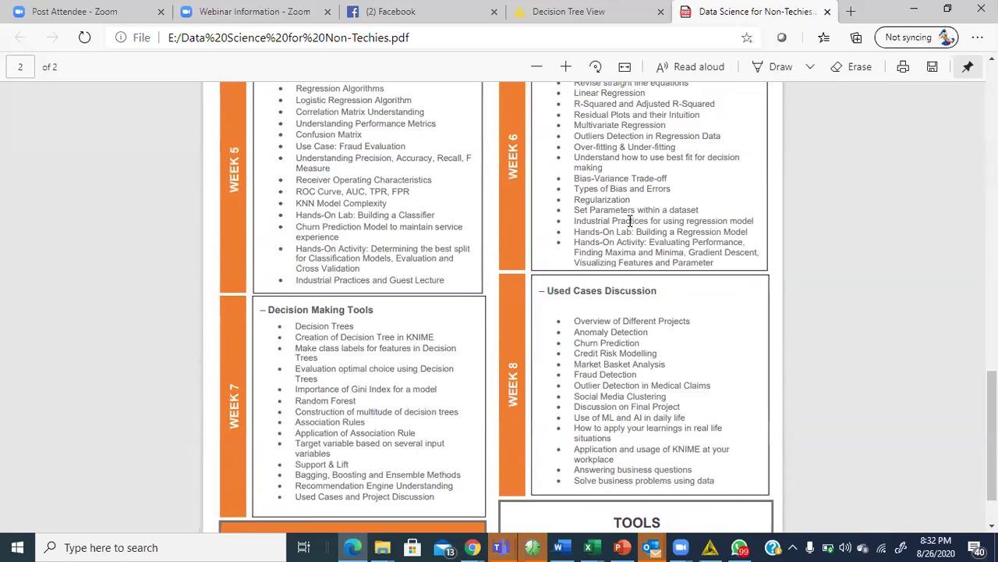
pyautogui.tripleClick(364, 399)
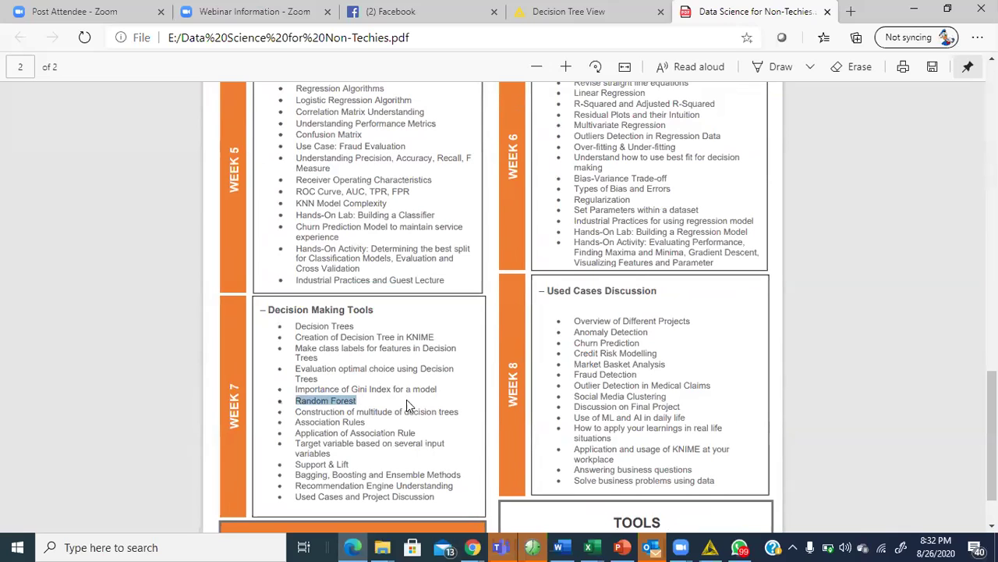
pyautogui.tripleClick(583, 396)
pyautogui.scroll(-1, 604, 398)
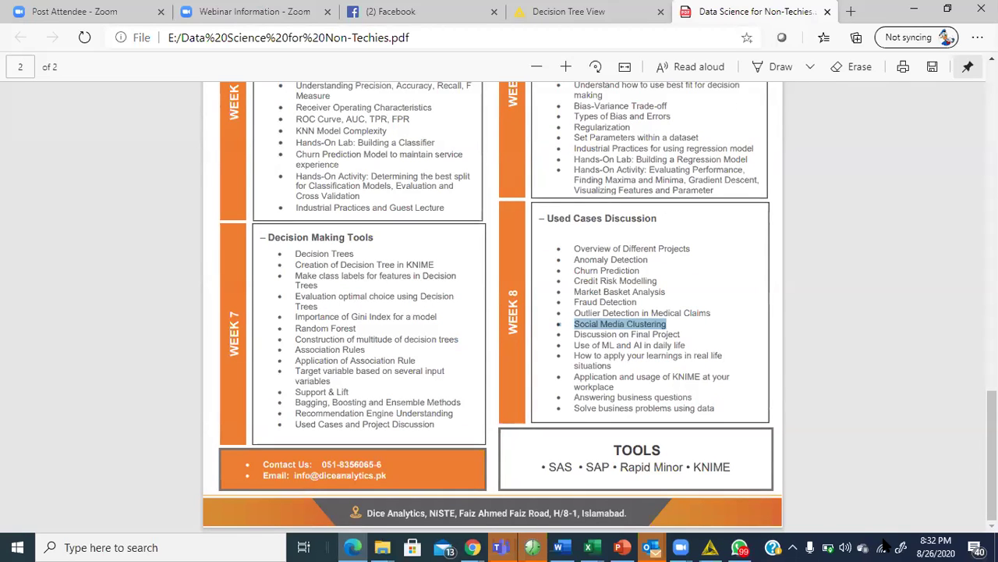
pyautogui.scroll(1, 648, 305)
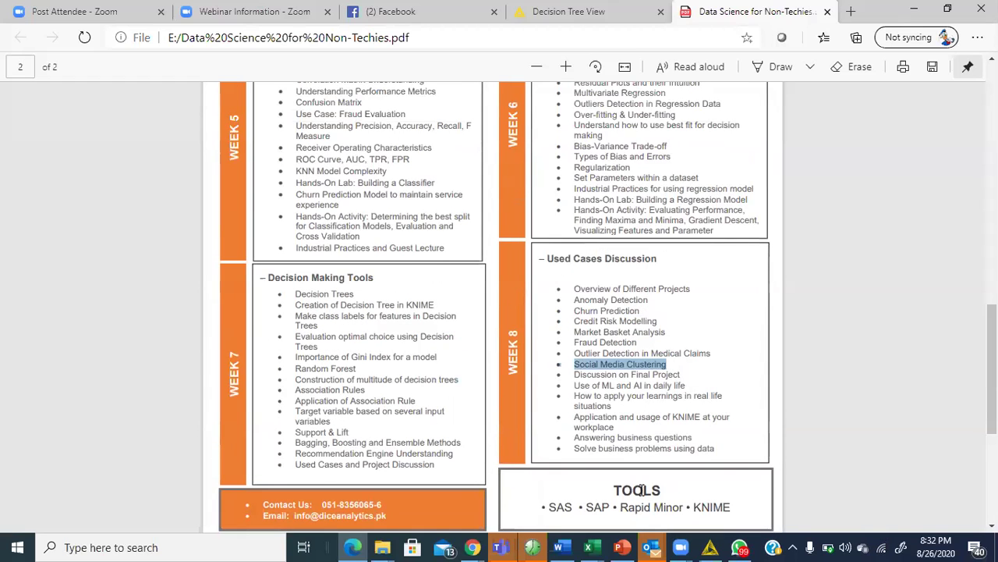
pyautogui.scroll(11, 642, 490)
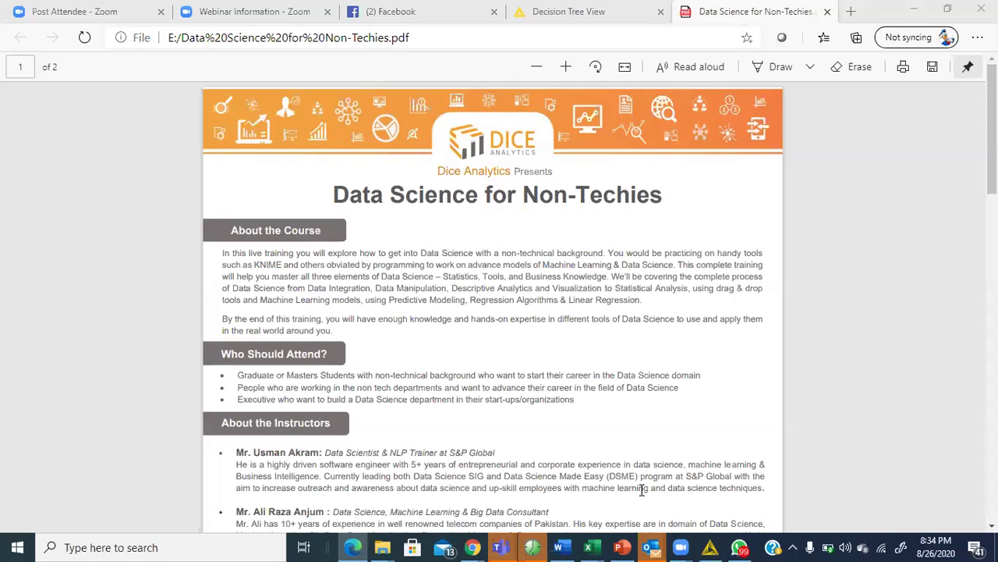
# Switch to KNIME and browse the Visualization Column Appender and Utility groups under Views in the node repository.
pyautogui.click(710, 547)
pyautogui.click(709, 547)
pyautogui.hotkey('alt', 'Tab')
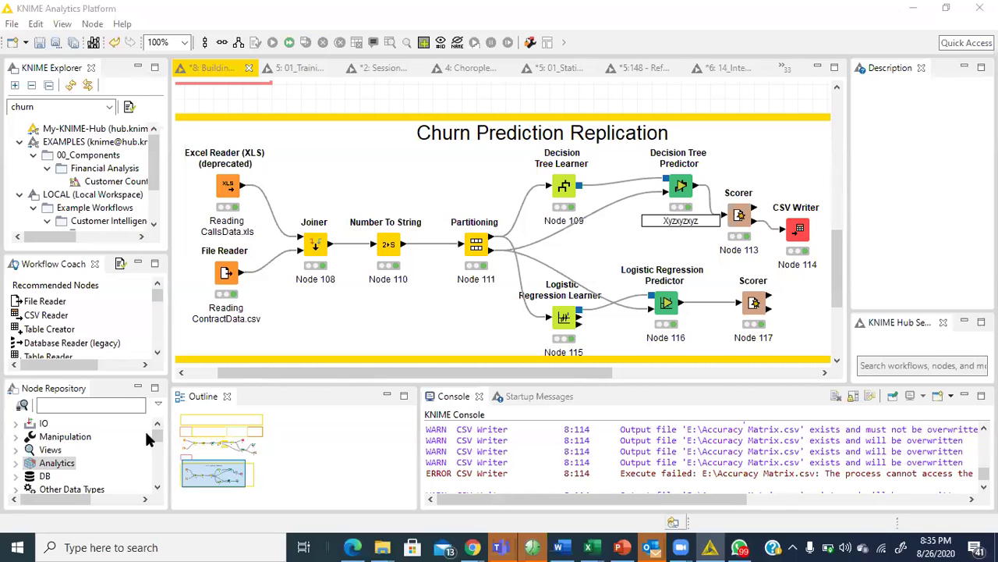
pyautogui.click(15, 450)
pyautogui.scroll(-2, 27, 460)
pyautogui.scroll(1, 27, 460)
pyautogui.click(30, 437)
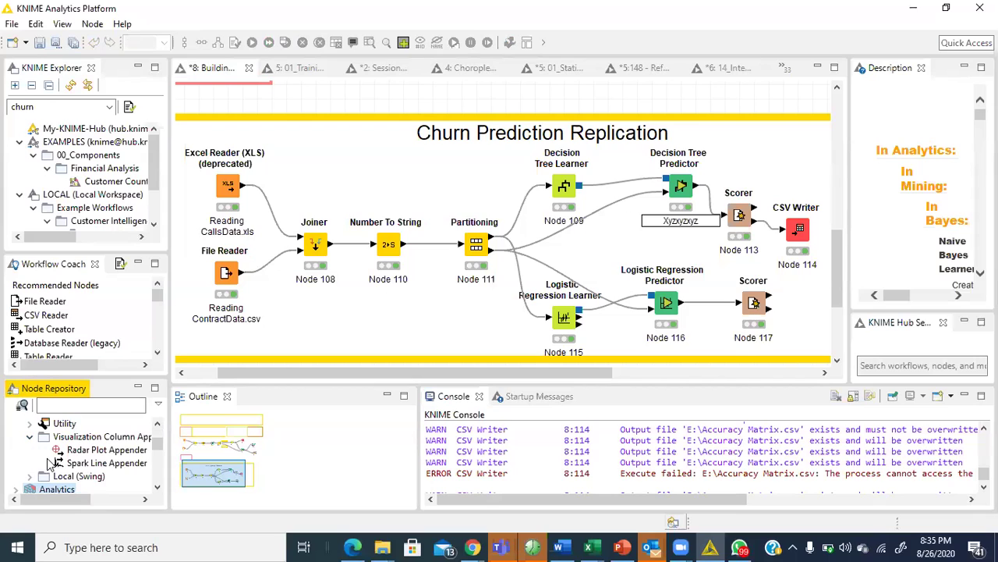
pyautogui.moveTo(78, 499)
pyautogui.mouseDown()
pyautogui.moveTo(92, 500)
pyautogui.moveTo(82, 497)
pyautogui.mouseUp()
pyautogui.click(23, 424)
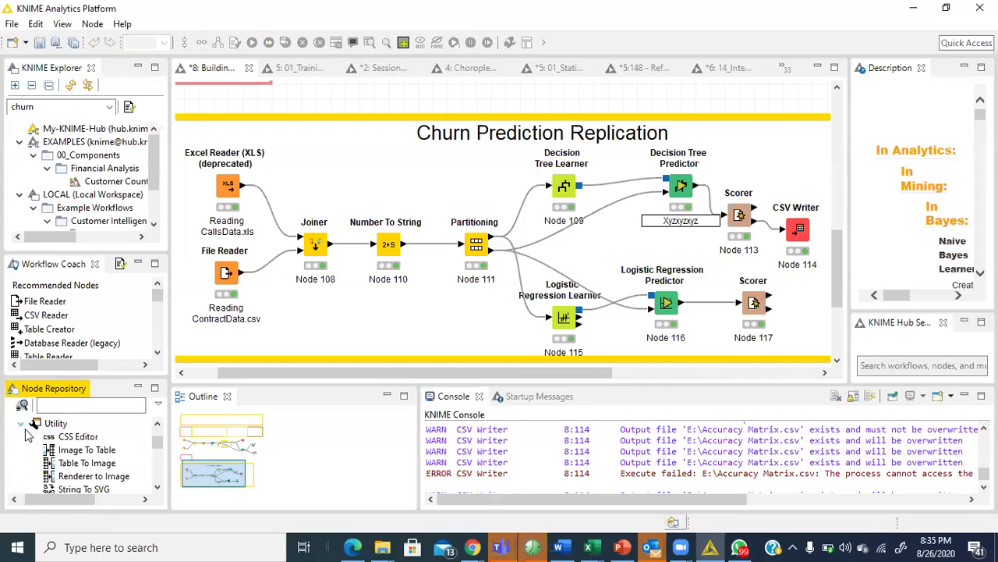
pyautogui.scroll(-1, 86, 464)
pyautogui.scroll(1, 88, 465)
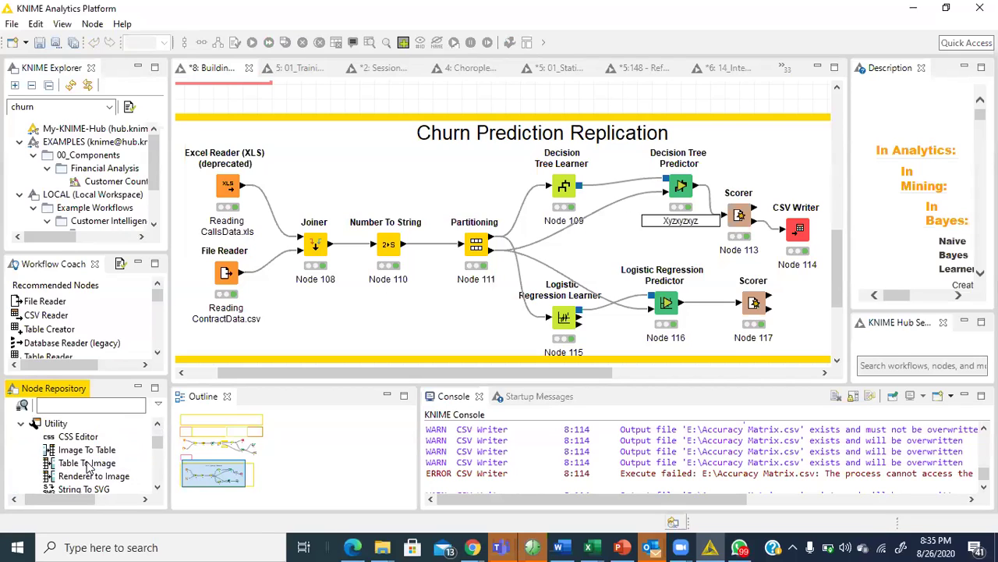
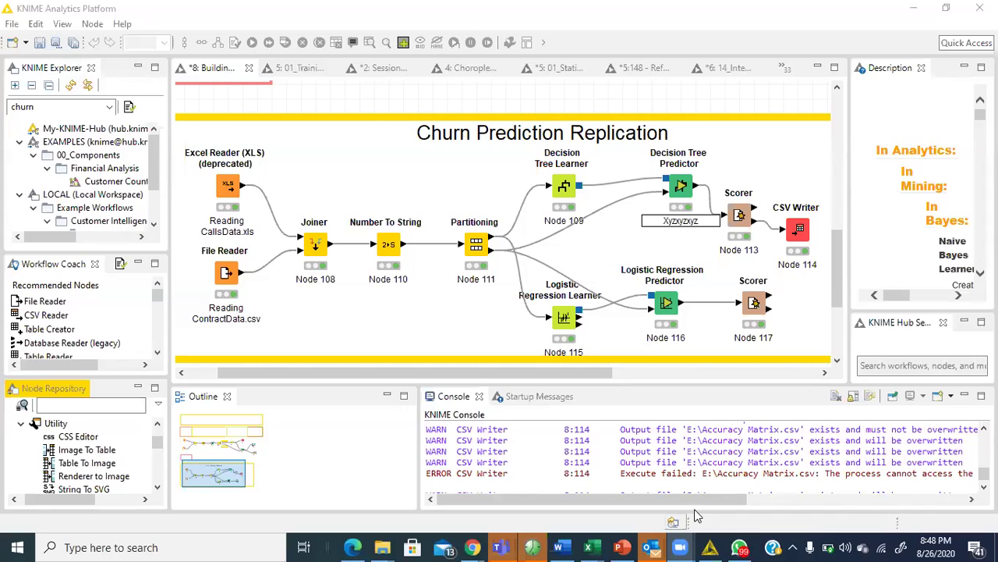
pyautogui.moveTo(681, 546)
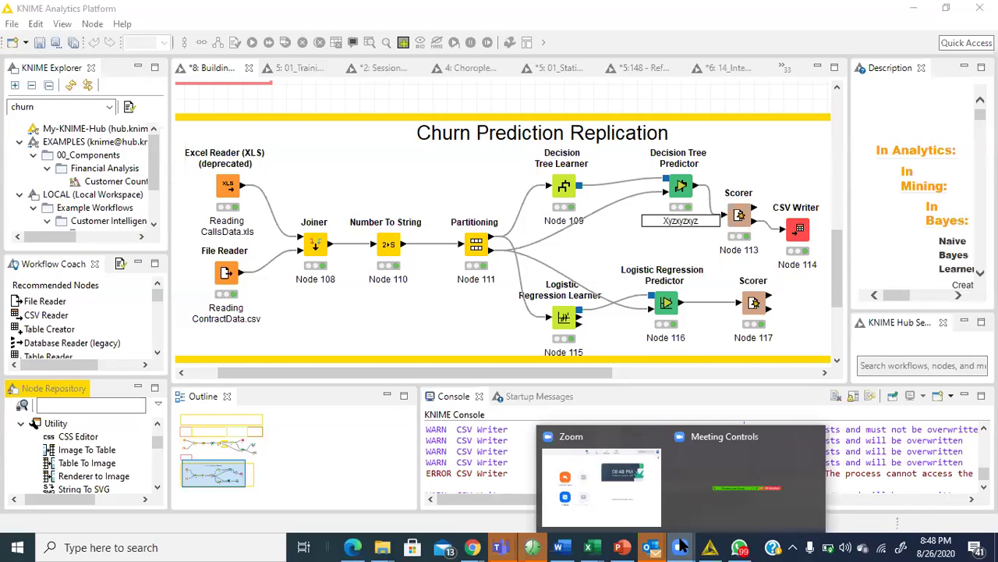
pyautogui.click(681, 546)
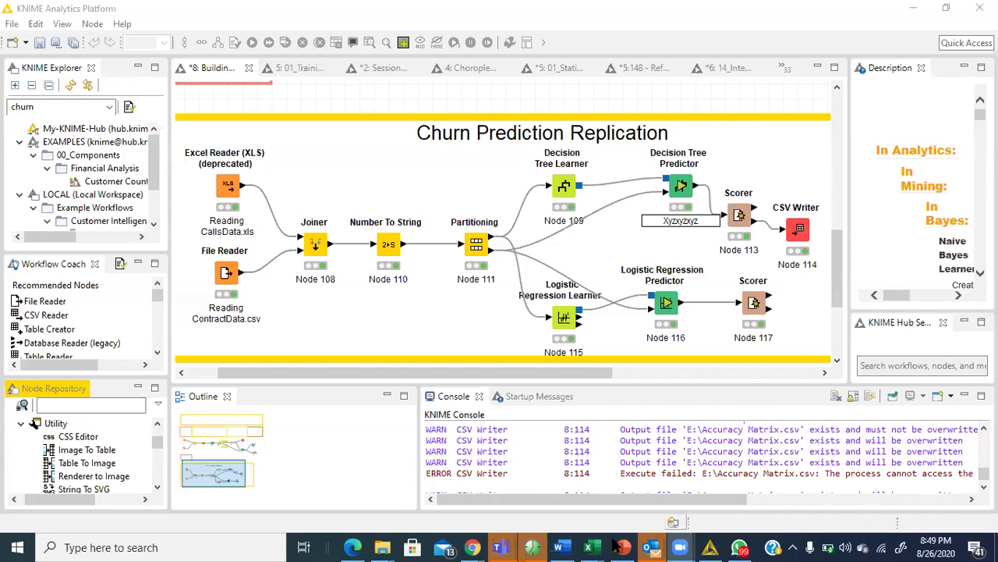
pyautogui.moveTo(691, 544)
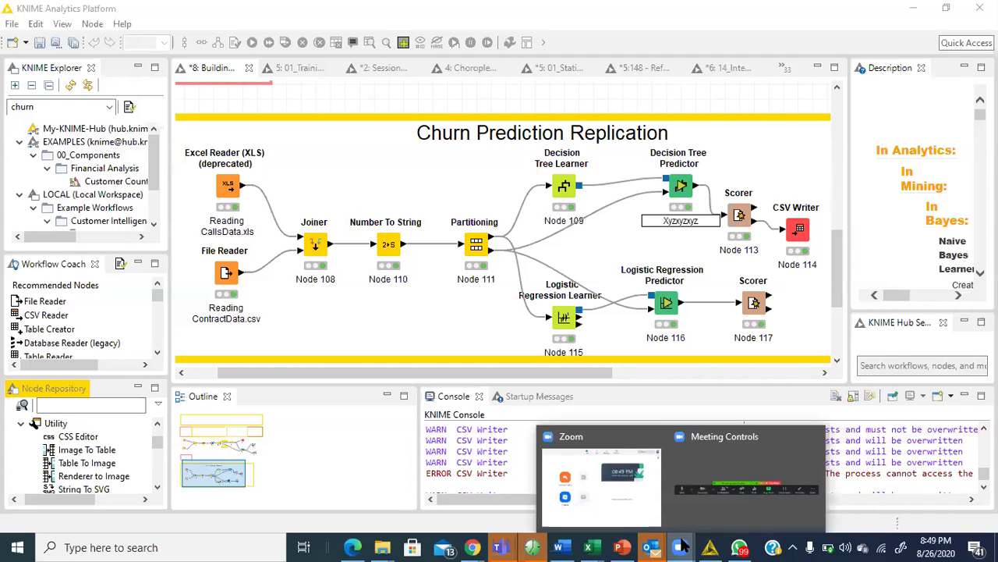
pyautogui.click(698, 522)
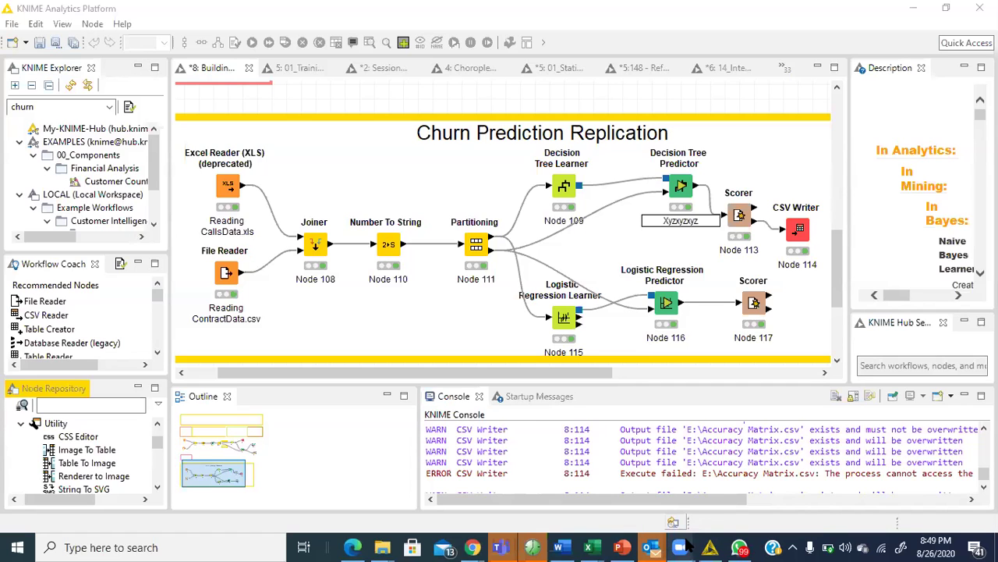
pyautogui.moveTo(689, 544)
pyautogui.click(816, 489)
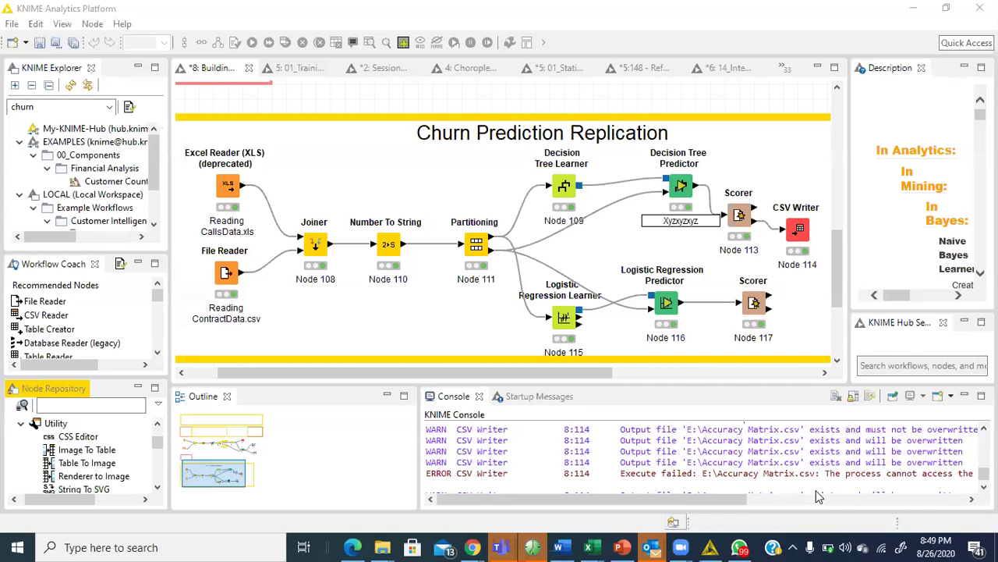